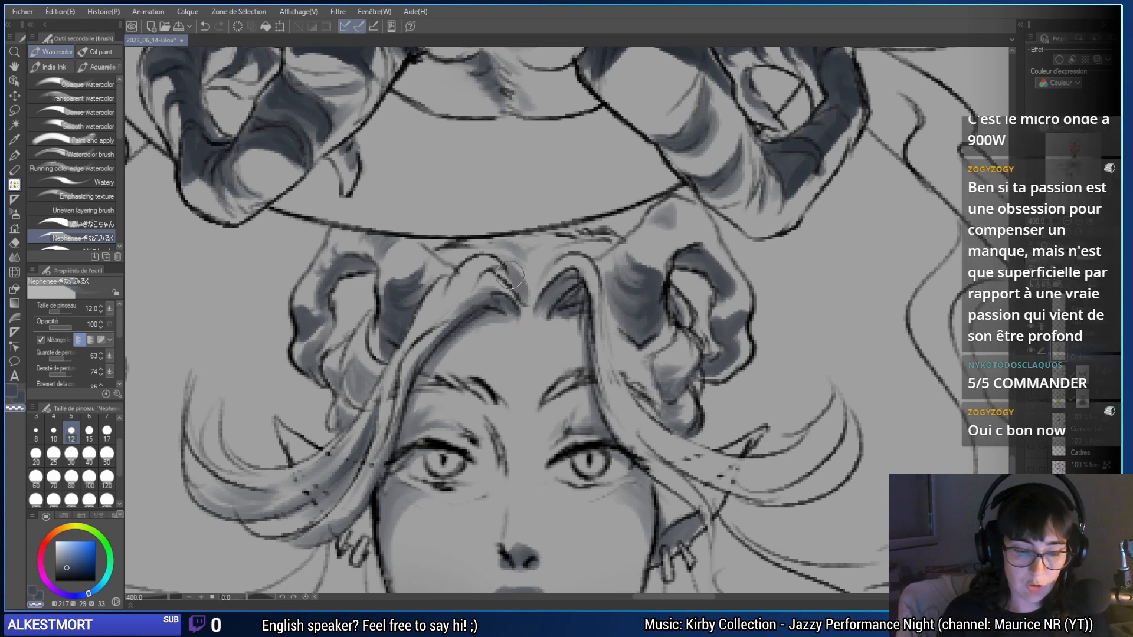
# - Erase stray shading from the hair lock above the upright woman's forehead with the hard eraser
pyautogui.press('e')
pyautogui.moveTo(486, 261); pyautogui.dragTo(493, 283)
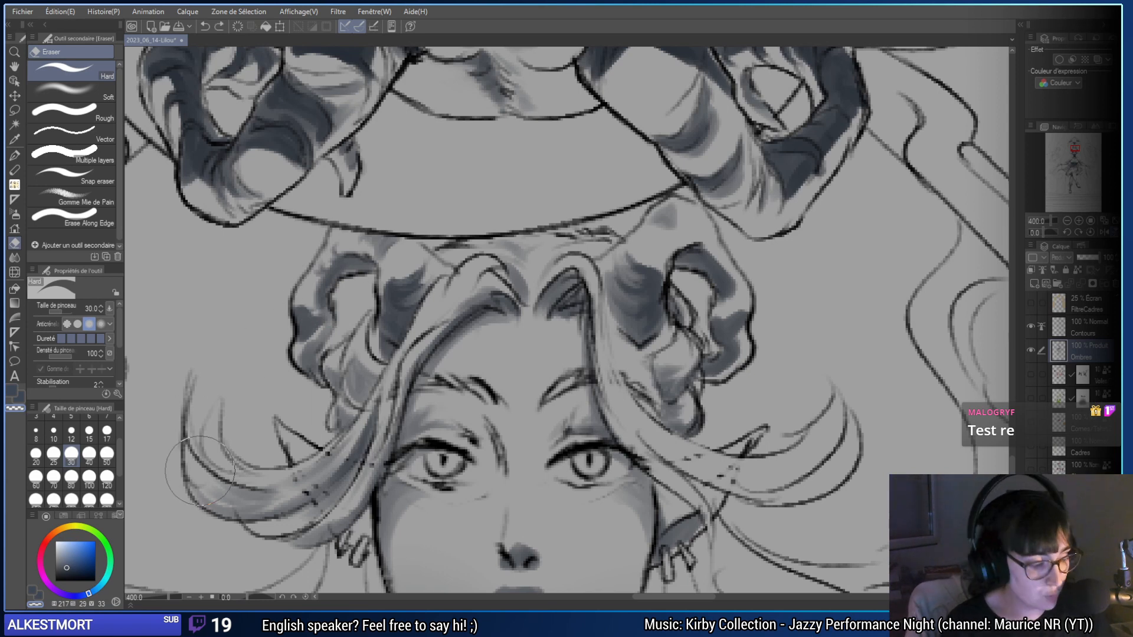
pyautogui.press('b')
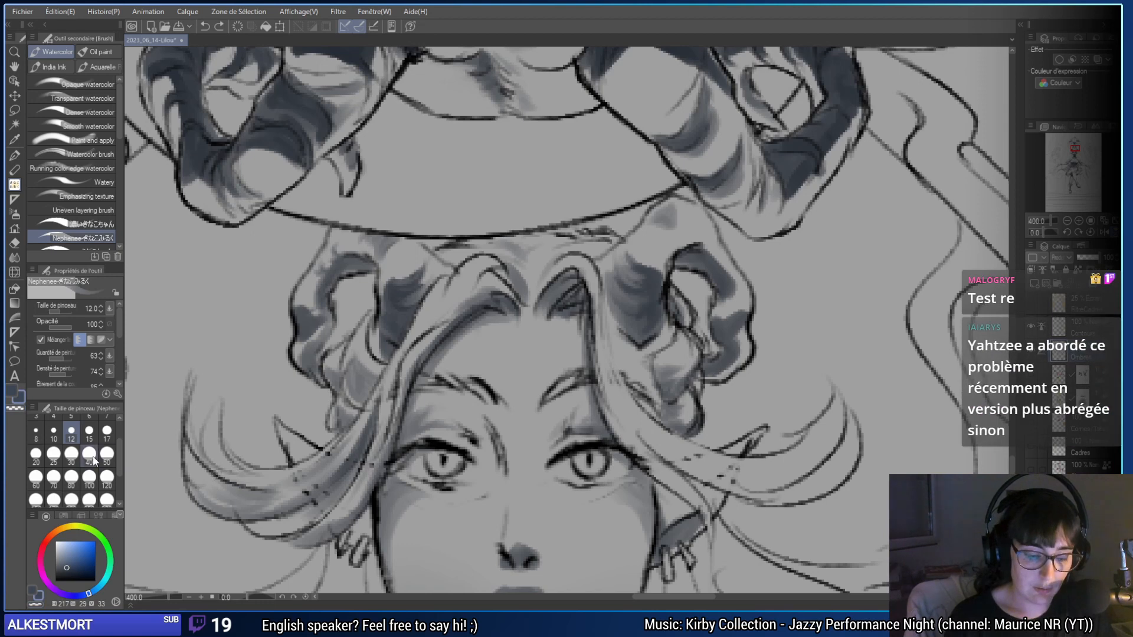
# - Refine the shading on the upright woman's two curled horns with the watercolor brush at size 8
pyautogui.press('[')
pyautogui.press('[')
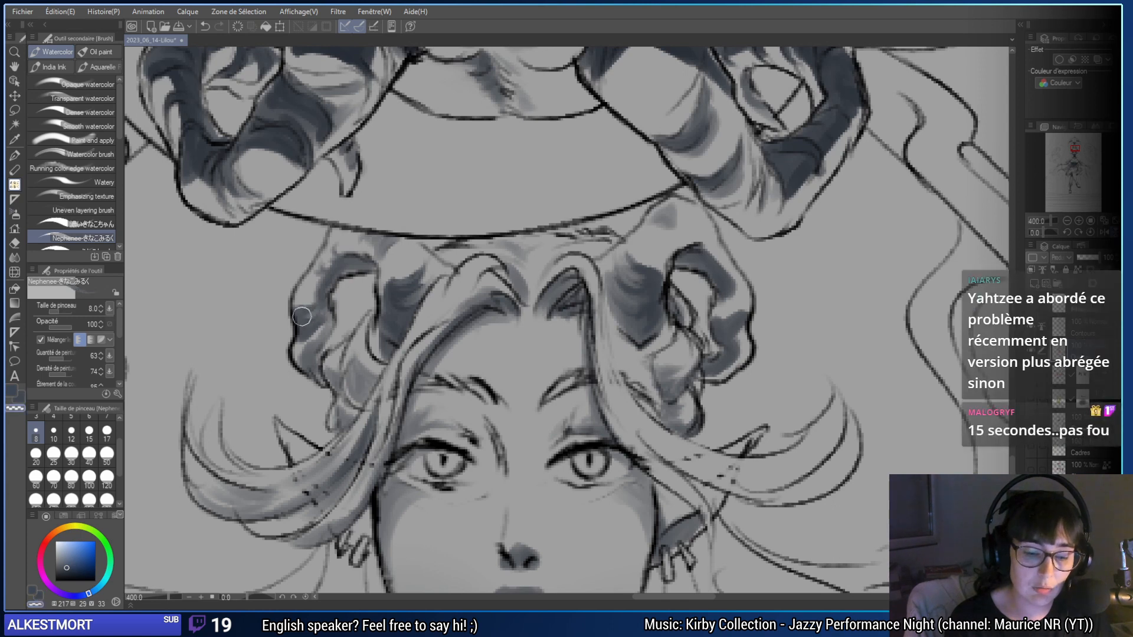
pyautogui.press('x')
pyautogui.moveTo(314, 318)
pyautogui.mouseDown()
pyautogui.moveTo(316, 366)
pyautogui.moveTo(314, 351)
pyautogui.moveTo(303, 361)
pyautogui.mouseUp()
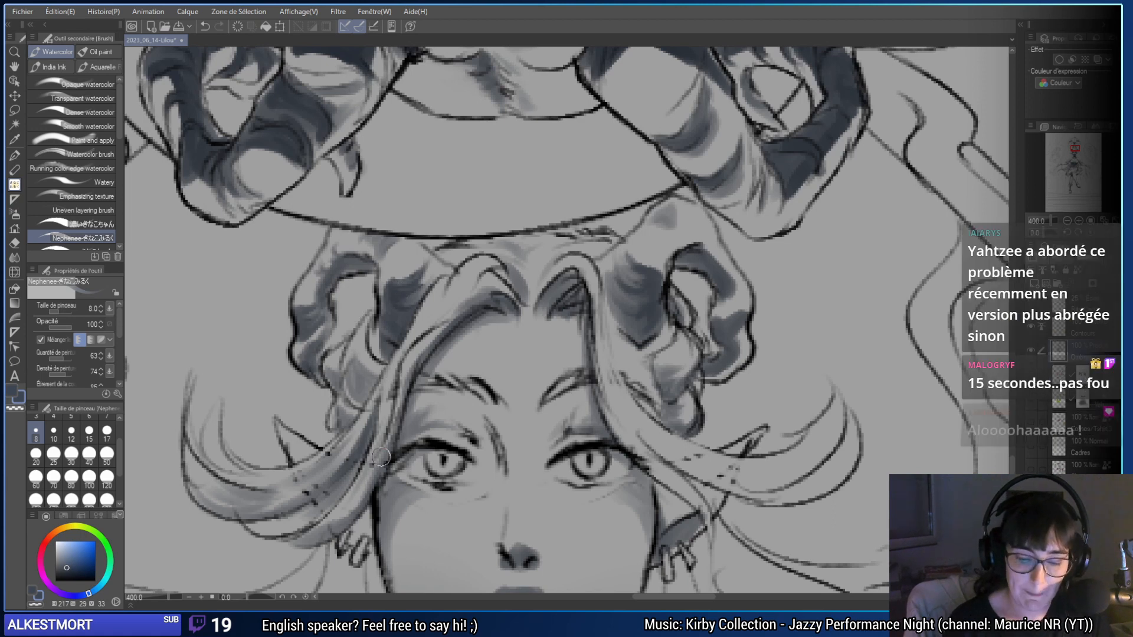
pyautogui.moveTo(684, 239); pyautogui.dragTo(576, 271)
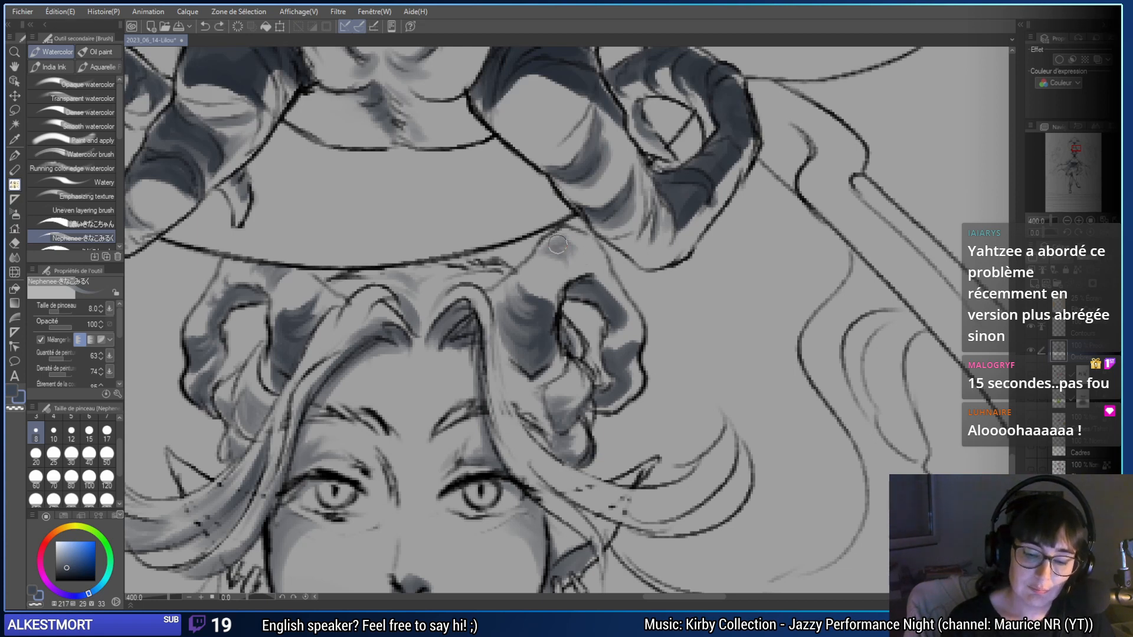
pyautogui.moveTo(553, 248); pyautogui.dragTo(492, 242)
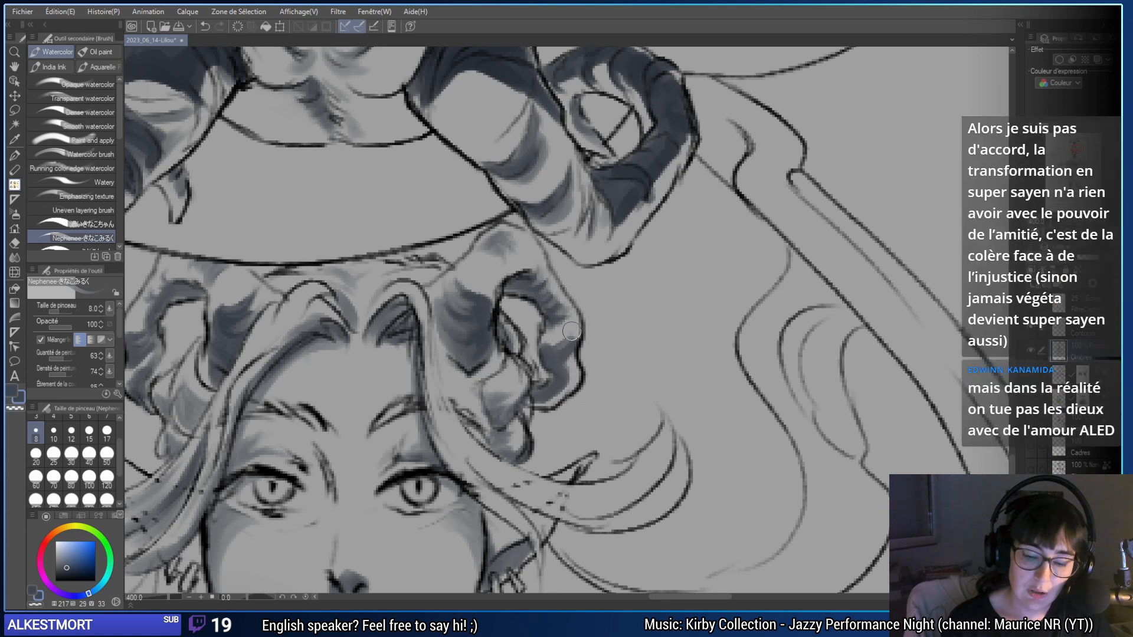
pyautogui.moveTo(557, 340); pyautogui.dragTo(552, 347)
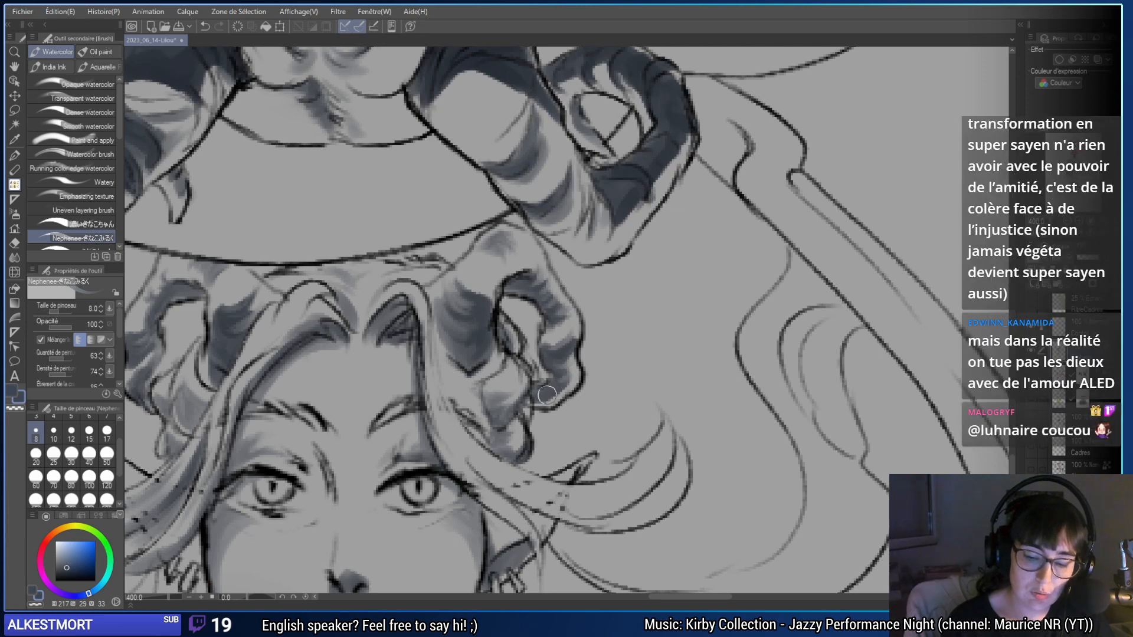
# - Blend the shadow bands and curled tip of the upside-down figure's horns, discarding strokes that do not fit
pyautogui.moveTo(658, 361); pyautogui.dragTo(747, 379)
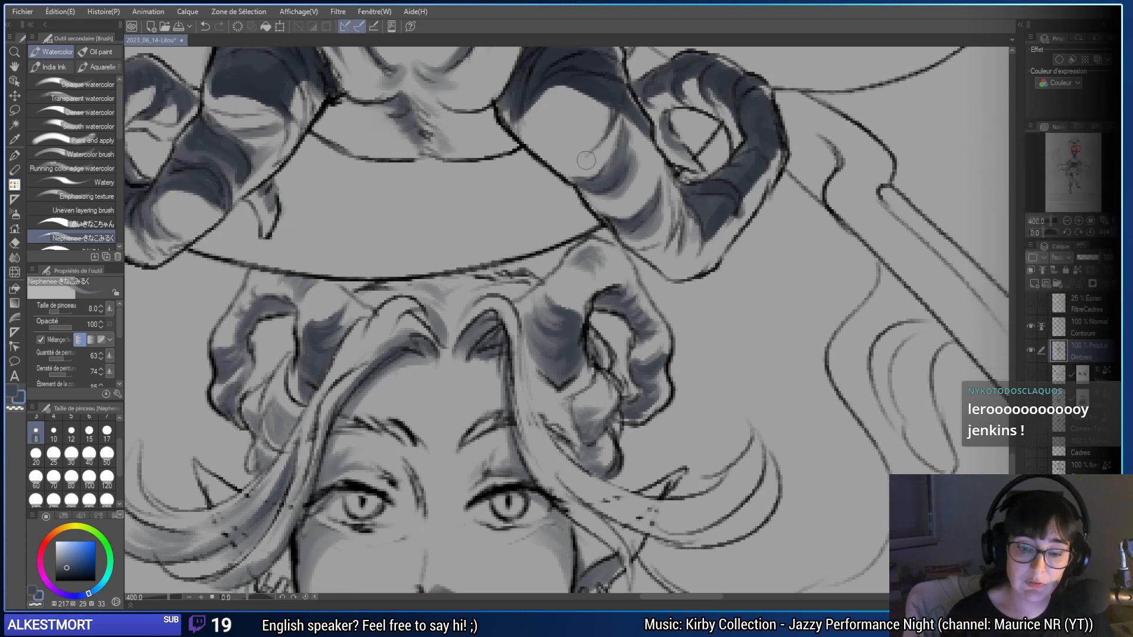
pyautogui.hotkey('ctrl', 'z')
pyautogui.moveTo(609, 97); pyautogui.dragTo(578, 158)
pyautogui.moveTo(454, 326); pyautogui.dragTo(585, 490)
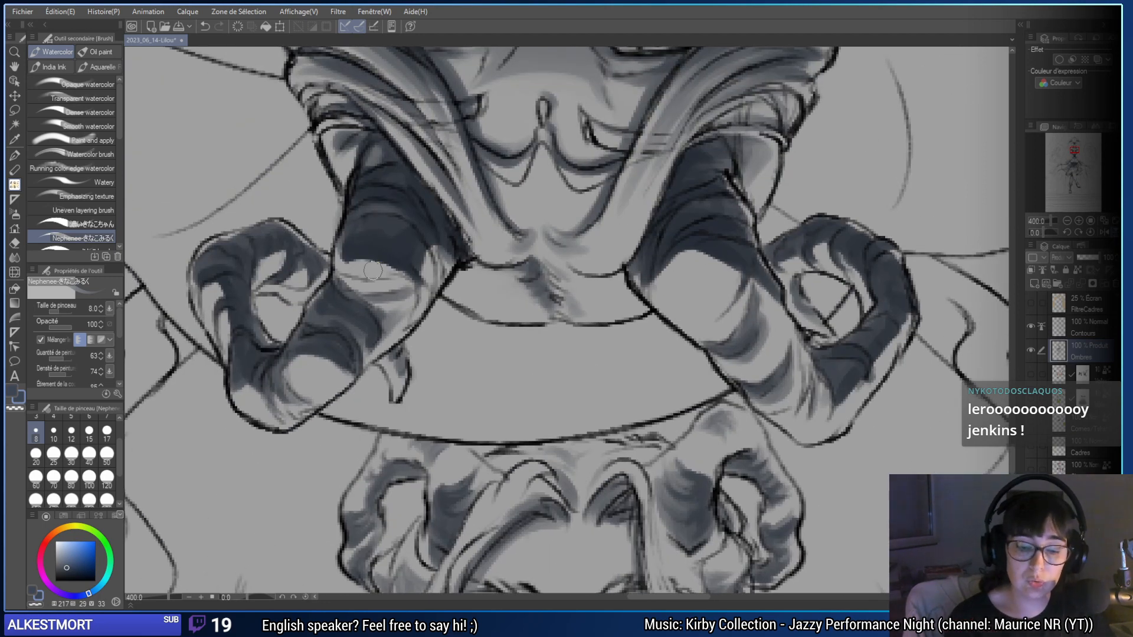
pyautogui.moveTo(373, 270)
pyautogui.mouseDown()
pyautogui.moveTo(394, 291)
pyautogui.moveTo(355, 292)
pyautogui.moveTo(398, 281)
pyautogui.moveTo(338, 279)
pyautogui.moveTo(391, 269)
pyautogui.moveTo(351, 276)
pyautogui.moveTo(396, 278)
pyautogui.moveTo(357, 282)
pyautogui.mouseUp()
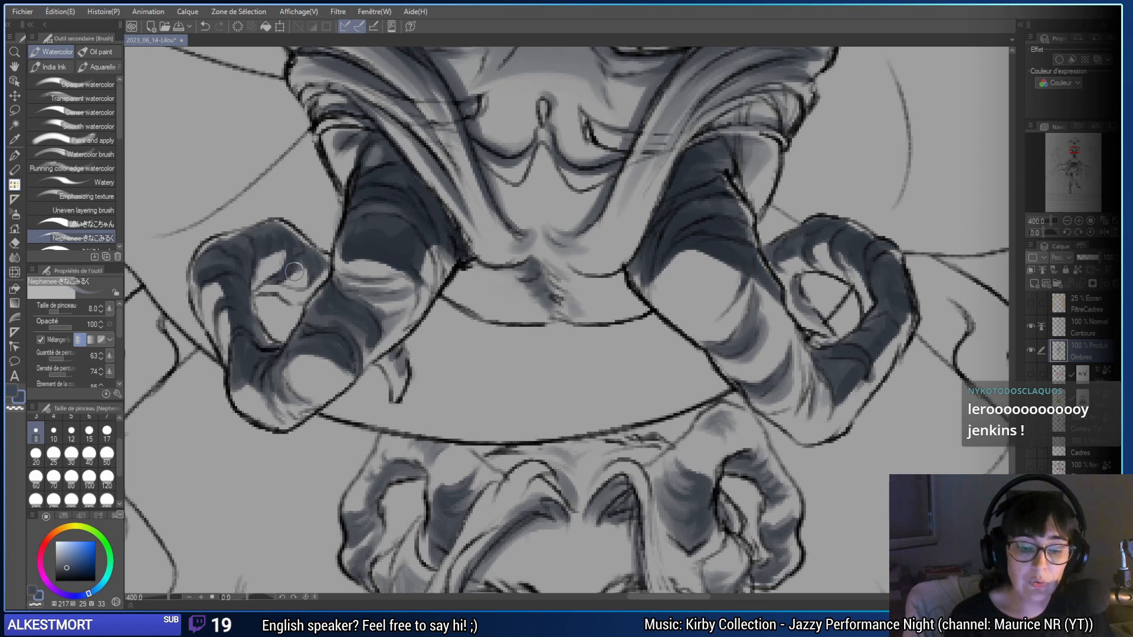
pyautogui.moveTo(292, 270)
pyautogui.mouseDown()
pyautogui.moveTo(261, 242)
pyautogui.moveTo(243, 292)
pyautogui.moveTo(275, 244)
pyautogui.moveTo(255, 285)
pyautogui.moveTo(224, 281)
pyautogui.moveTo(223, 337)
pyautogui.moveTo(239, 343)
pyautogui.moveTo(224, 292)
pyautogui.moveTo(219, 314)
pyautogui.moveTo(241, 284)
pyautogui.moveTo(304, 292)
pyautogui.moveTo(292, 256)
pyautogui.moveTo(295, 280)
pyautogui.mouseUp()
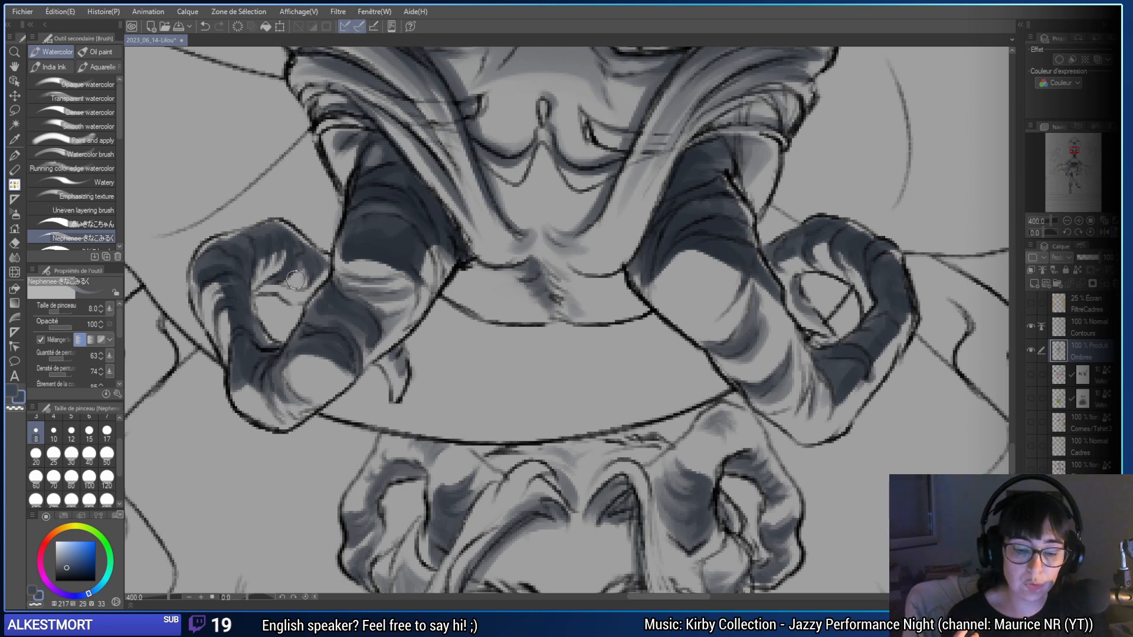
pyautogui.moveTo(418, 239); pyautogui.dragTo(416, 283)
pyautogui.hotkey('ctrl', 'z')
# - Darken the edge around the pale band on the upside-down figure's horn nearest the frame's outer curve
pyautogui.moveTo(798, 361); pyautogui.dragTo(716, 397)
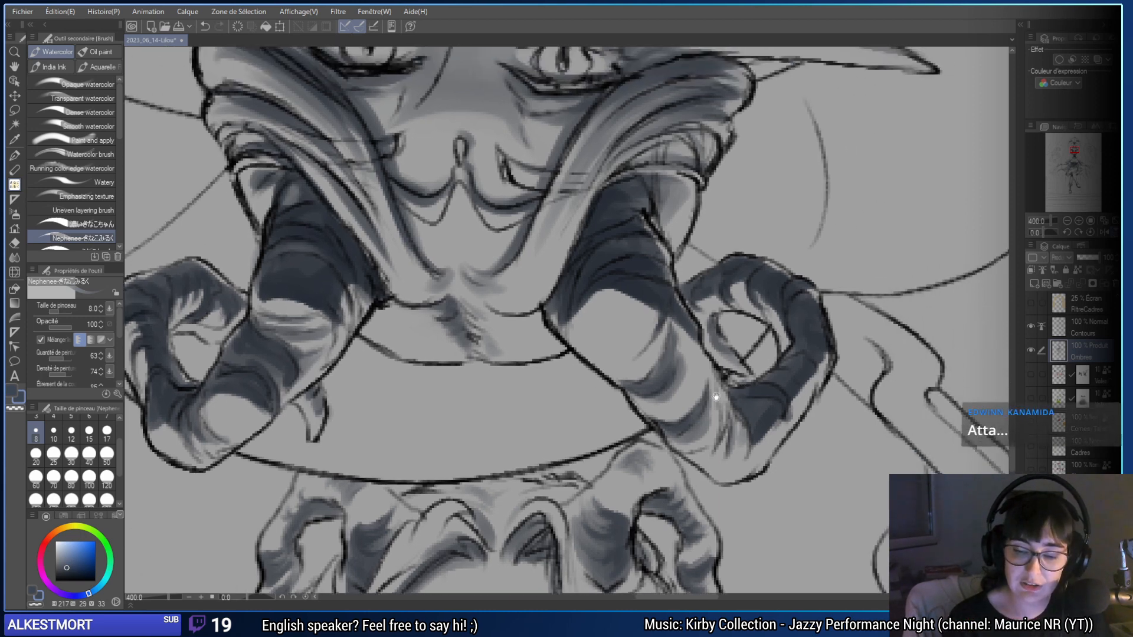
pyautogui.moveTo(607, 298)
pyautogui.mouseDown()
pyautogui.moveTo(586, 351)
pyautogui.moveTo(571, 339)
pyautogui.moveTo(587, 282)
pyautogui.moveTo(558, 337)
pyautogui.moveTo(596, 282)
pyautogui.mouseUp()
pyautogui.hotkey('ctrl', 'z')
pyautogui.moveTo(561, 345); pyautogui.dragTo(556, 320)
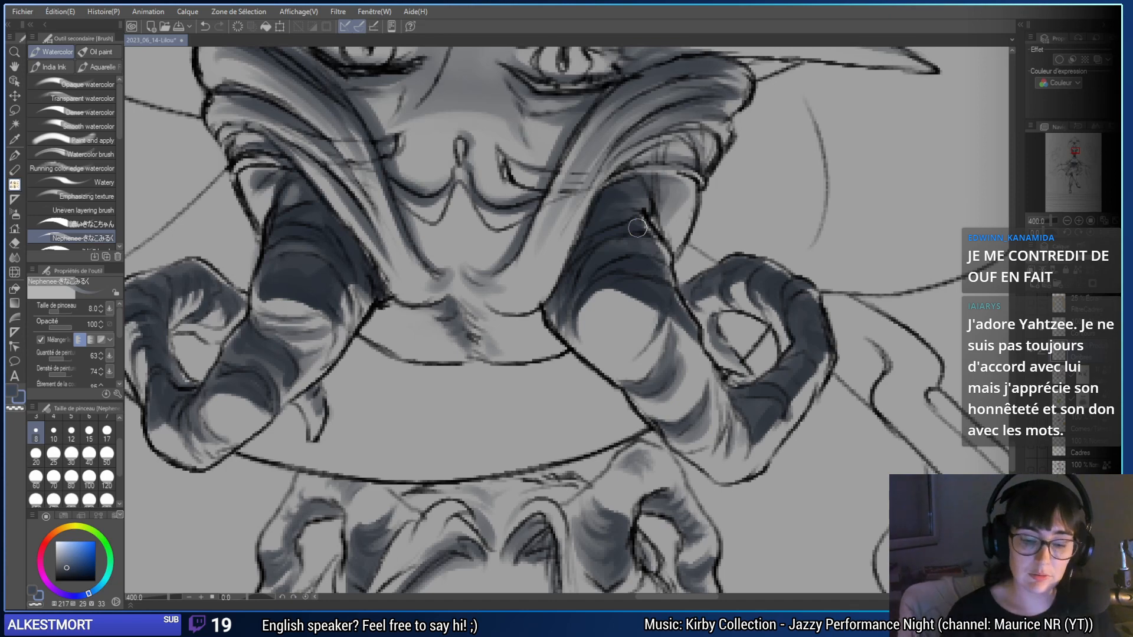
# - Shade the underside of the upright woman's chin and jaw with the brush at size 25
pyautogui.click(1067, 221)
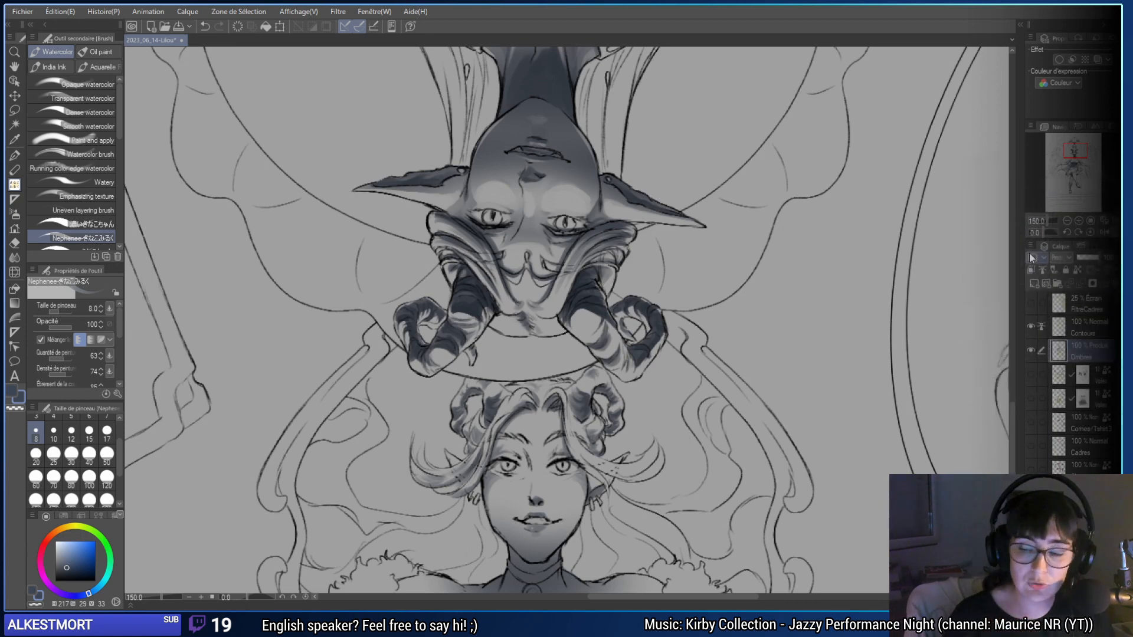
pyautogui.scroll(-6, 641, 354)
pyautogui.scroll(3, 677, 270)
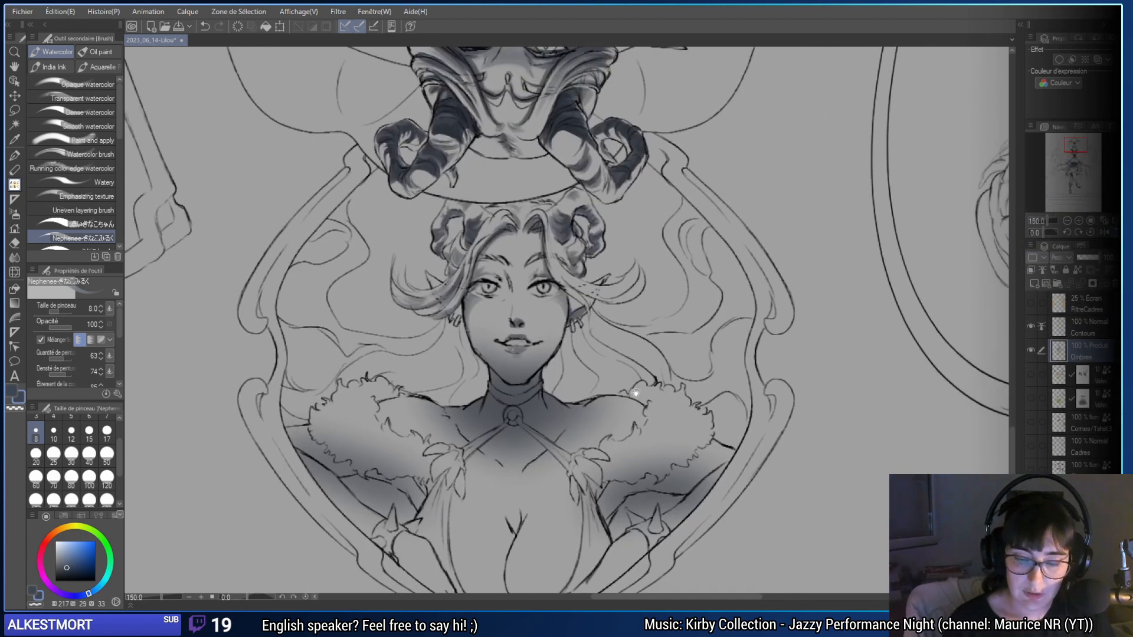
pyautogui.scroll(1, 787, 246)
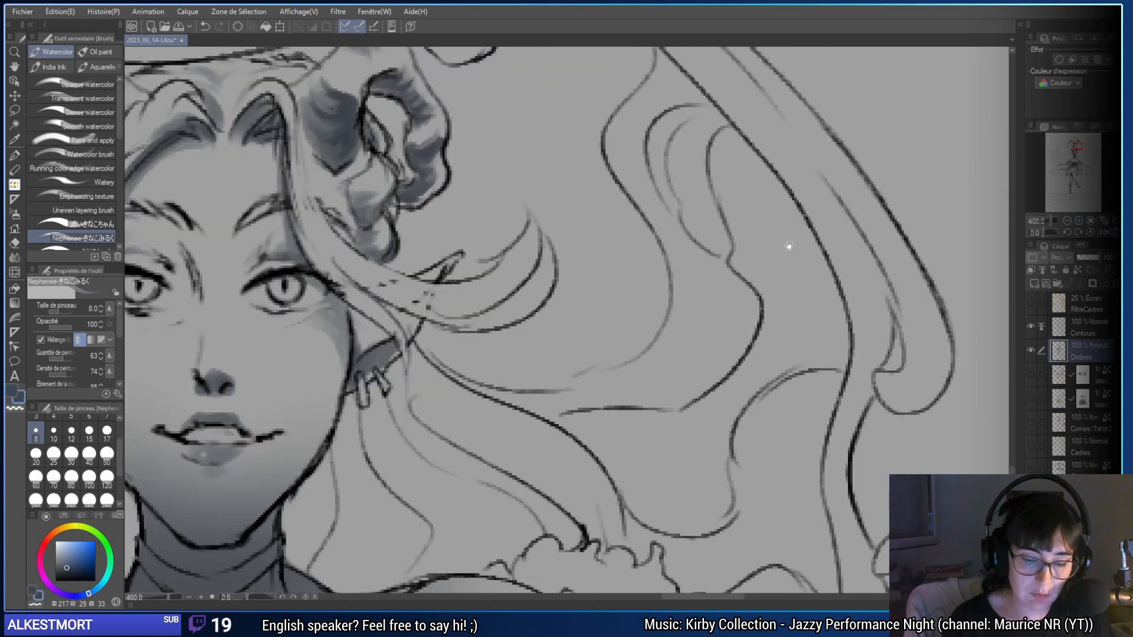
pyautogui.scroll(2, 495, 301)
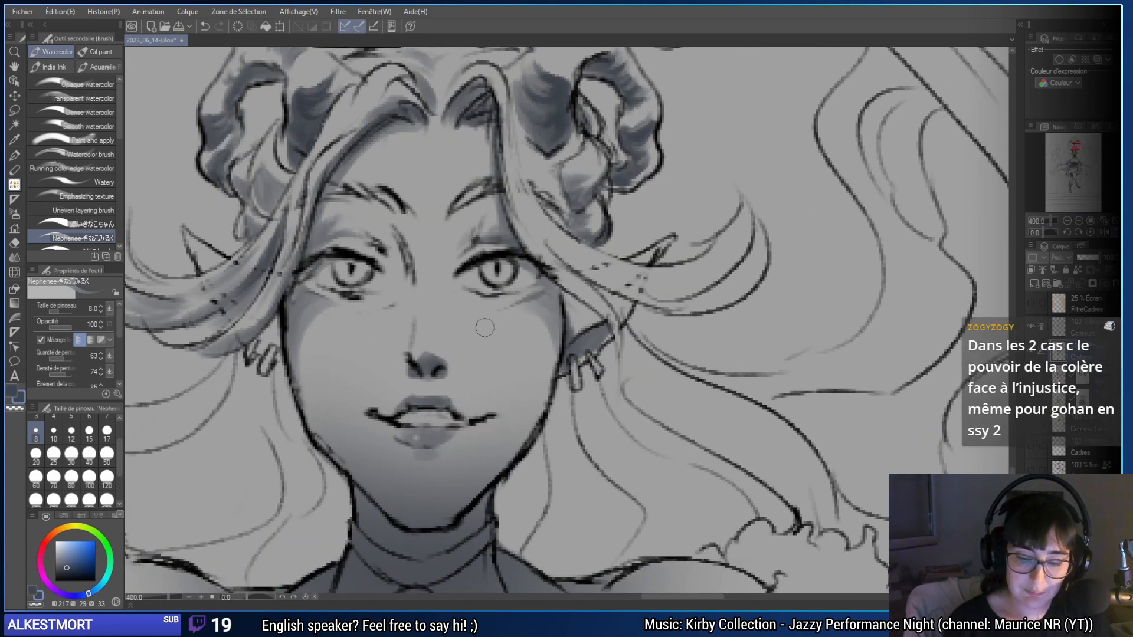
pyautogui.hotkey('ctrl', 'z')
pyautogui.scroll(-3, 464, 448)
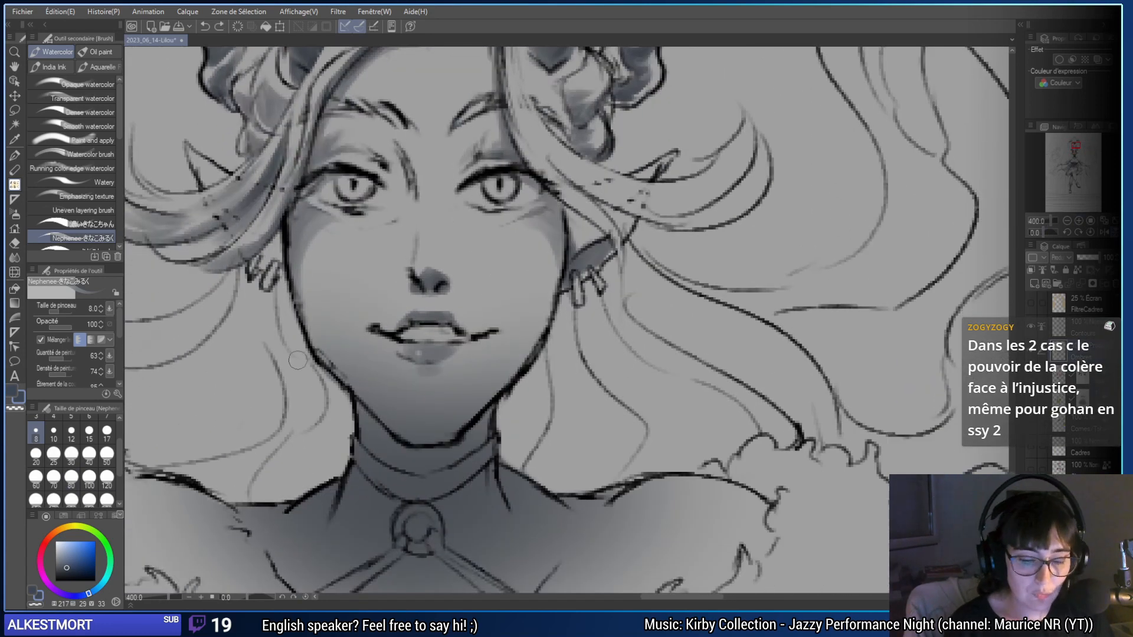
pyautogui.click(53, 453)
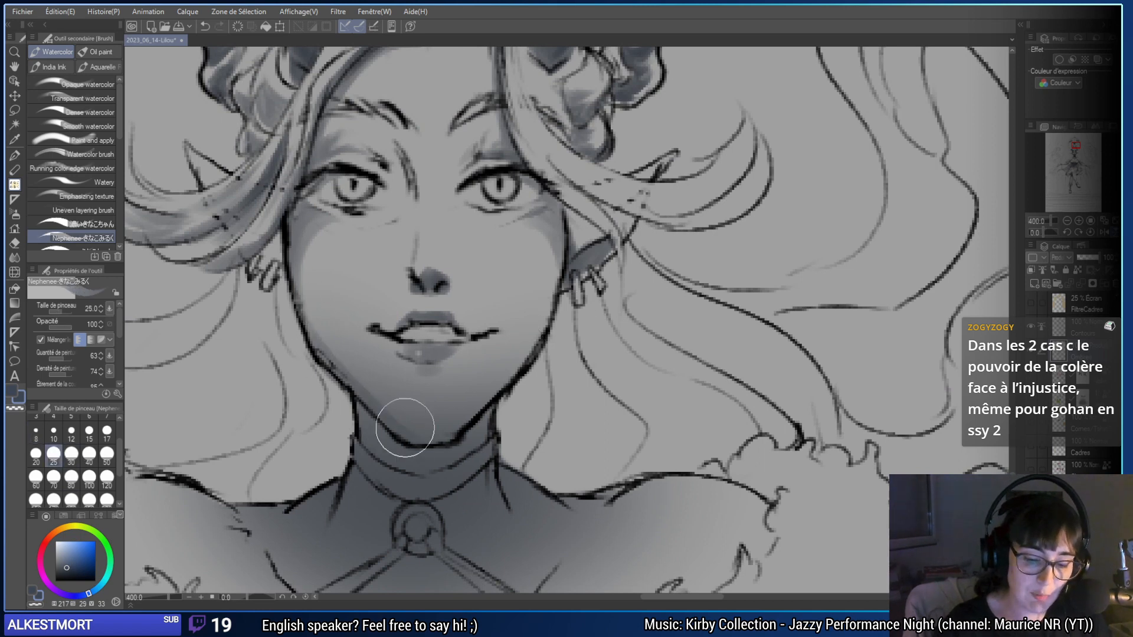
pyautogui.moveTo(463, 405)
pyautogui.mouseDown()
pyautogui.moveTo(412, 437)
pyautogui.moveTo(485, 416)
pyautogui.moveTo(492, 403)
pyautogui.moveTo(442, 443)
pyautogui.moveTo(549, 331)
pyautogui.moveTo(402, 435)
pyautogui.moveTo(466, 428)
pyautogui.mouseUp()
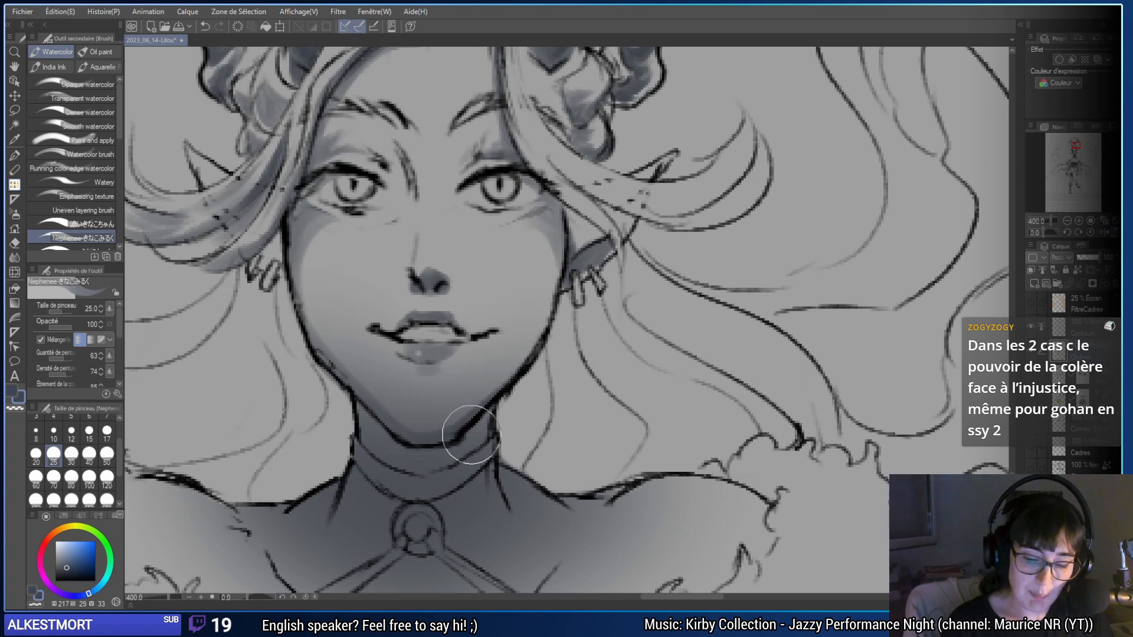
# - Deepen the cast shadow on the woman's neck and collar below the jaw, using brush sizes 25 and 12
pyautogui.scroll(-3, 465, 428)
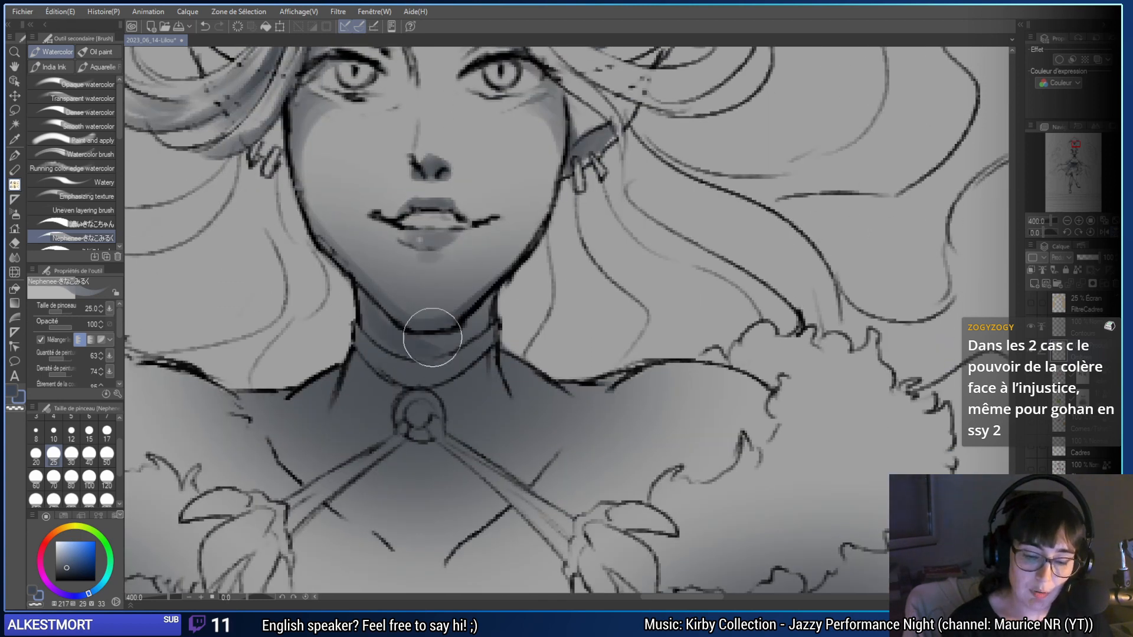
pyautogui.moveTo(355, 286)
pyautogui.mouseDown()
pyautogui.moveTo(437, 354)
pyautogui.moveTo(398, 339)
pyautogui.moveTo(462, 330)
pyautogui.moveTo(494, 295)
pyautogui.moveTo(471, 317)
pyautogui.moveTo(487, 316)
pyautogui.moveTo(414, 344)
pyautogui.moveTo(462, 349)
pyautogui.mouseUp()
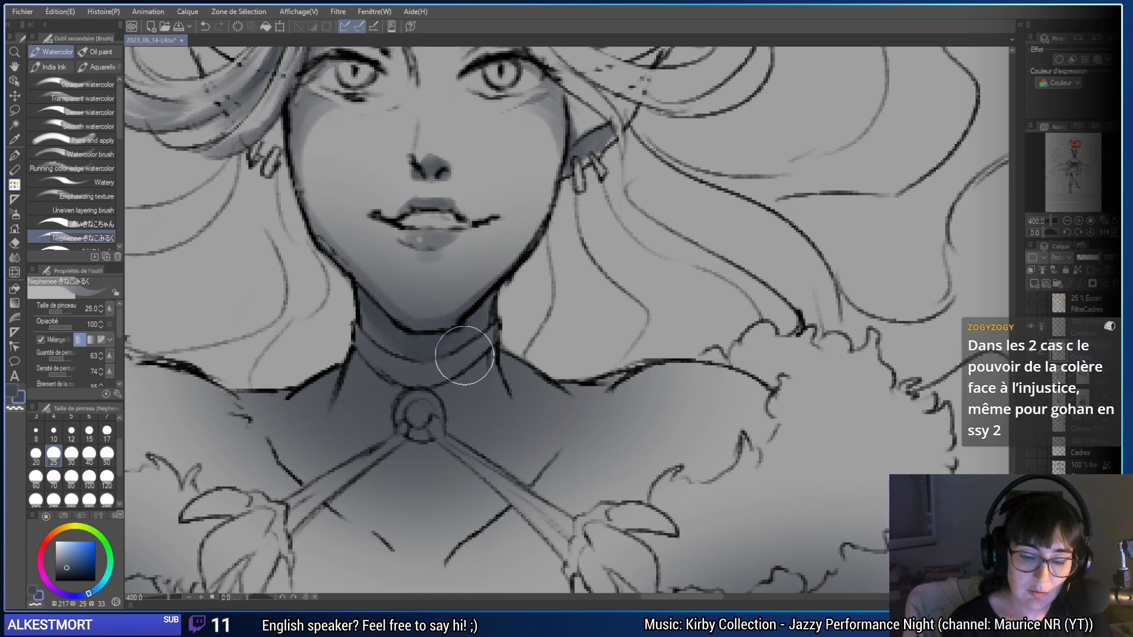
pyautogui.moveTo(494, 416); pyautogui.dragTo(525, 455)
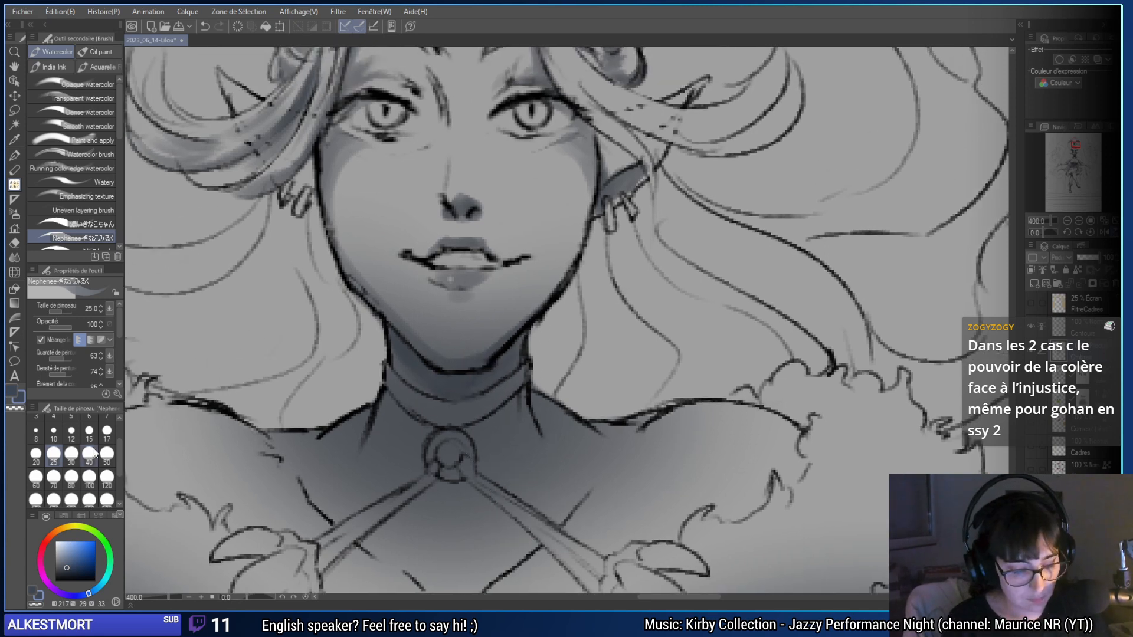
pyautogui.click(71, 432)
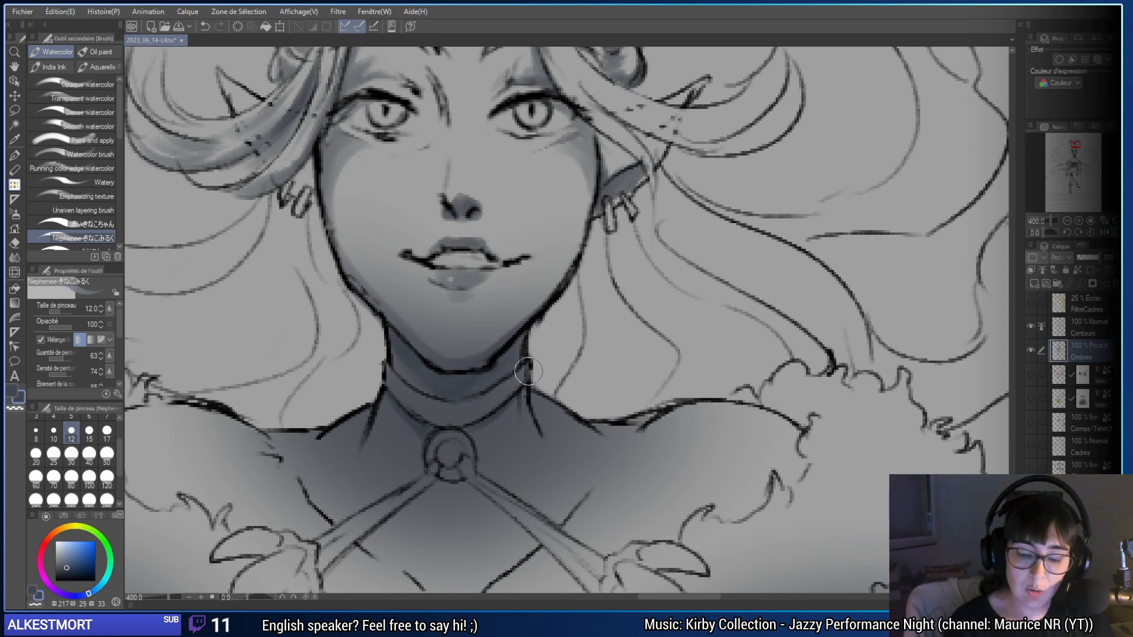
pyautogui.click(70, 458)
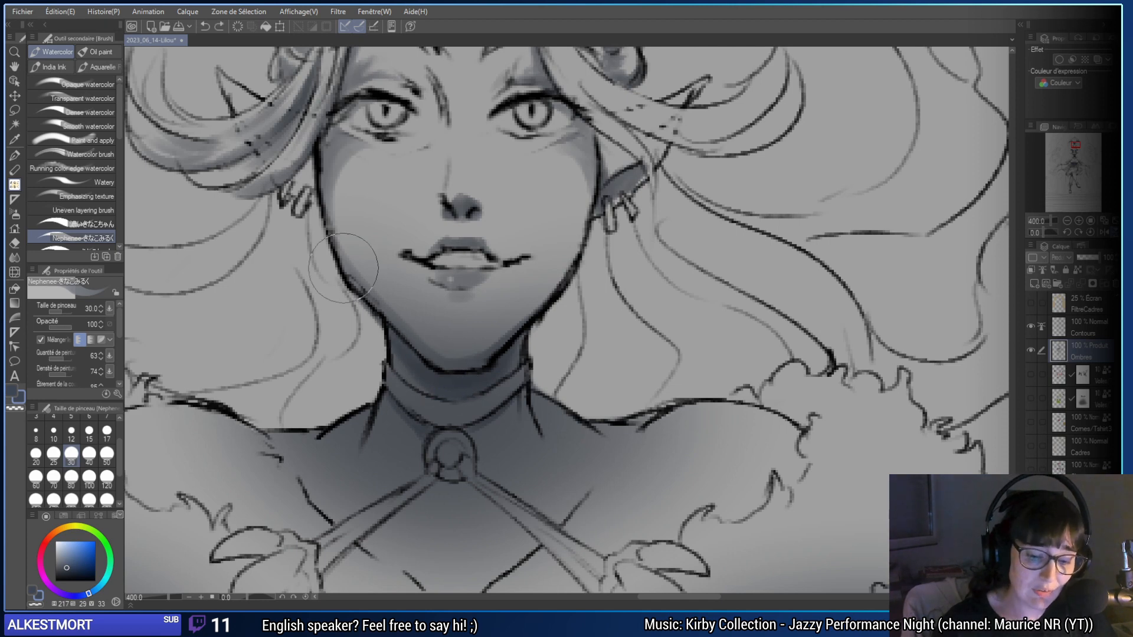
pyautogui.hotkey('ctrl', 'z')
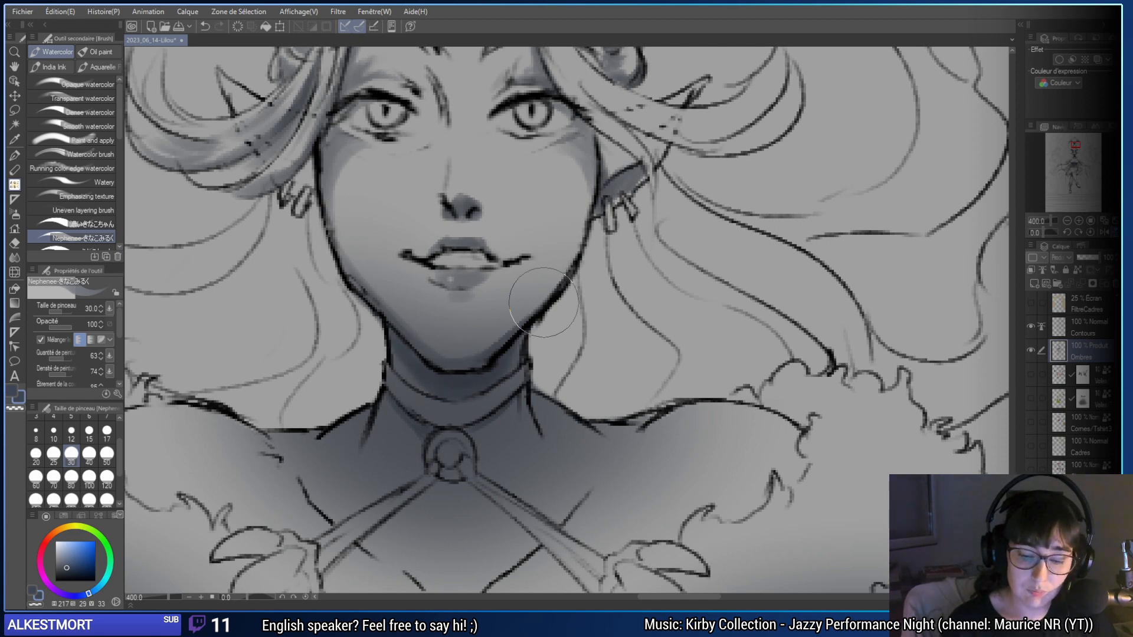
# - Touch up the shading around the woman's eyes and eyebrows with the brush at size 12
pyautogui.moveTo(575, 272)
pyautogui.mouseDown()
pyautogui.moveTo(527, 336)
pyautogui.moveTo(564, 463)
pyautogui.mouseUp()
pyautogui.press('[')
pyautogui.press('[')
pyautogui.press('[')
pyautogui.press('[')
pyautogui.press('[')
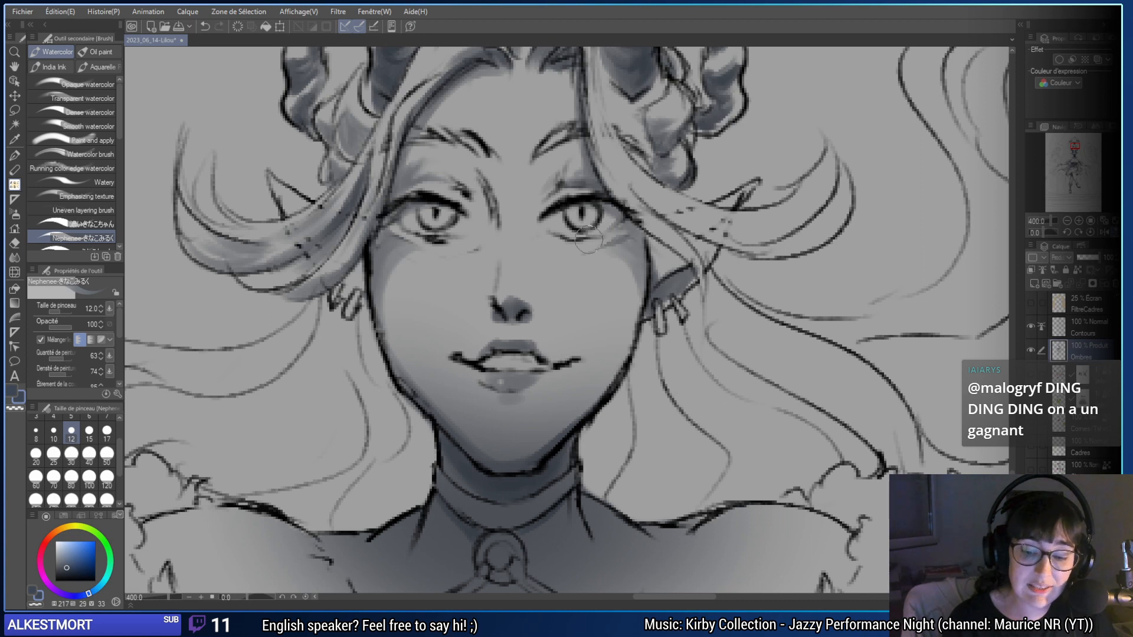
pyautogui.moveTo(587, 239); pyautogui.dragTo(573, 392)
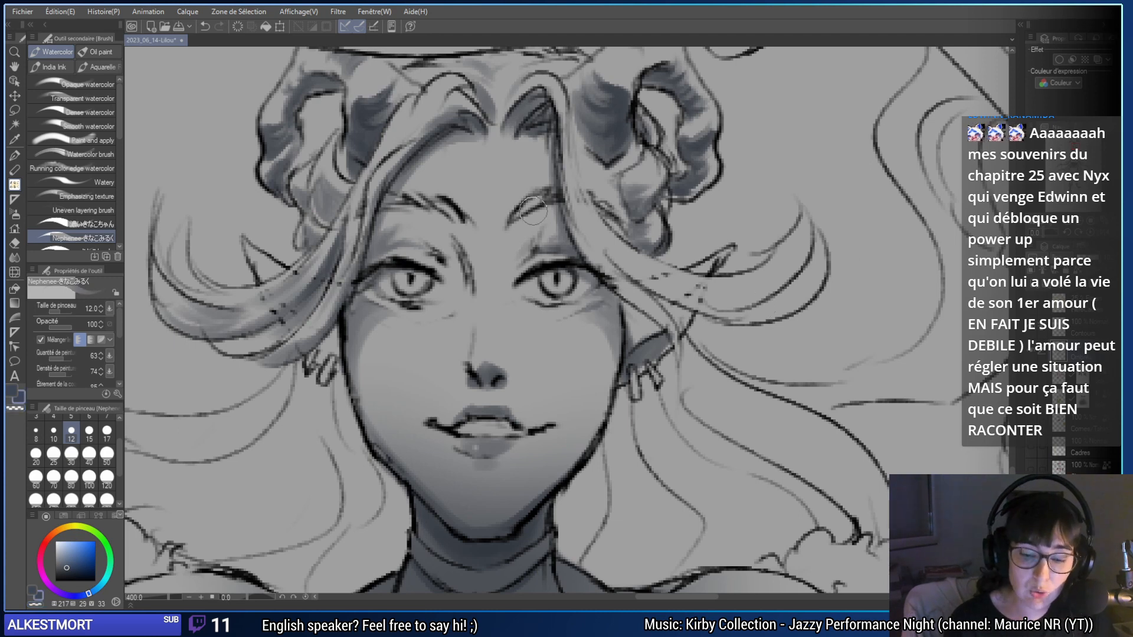
pyautogui.moveTo(395, 208); pyautogui.dragTo(434, 216)
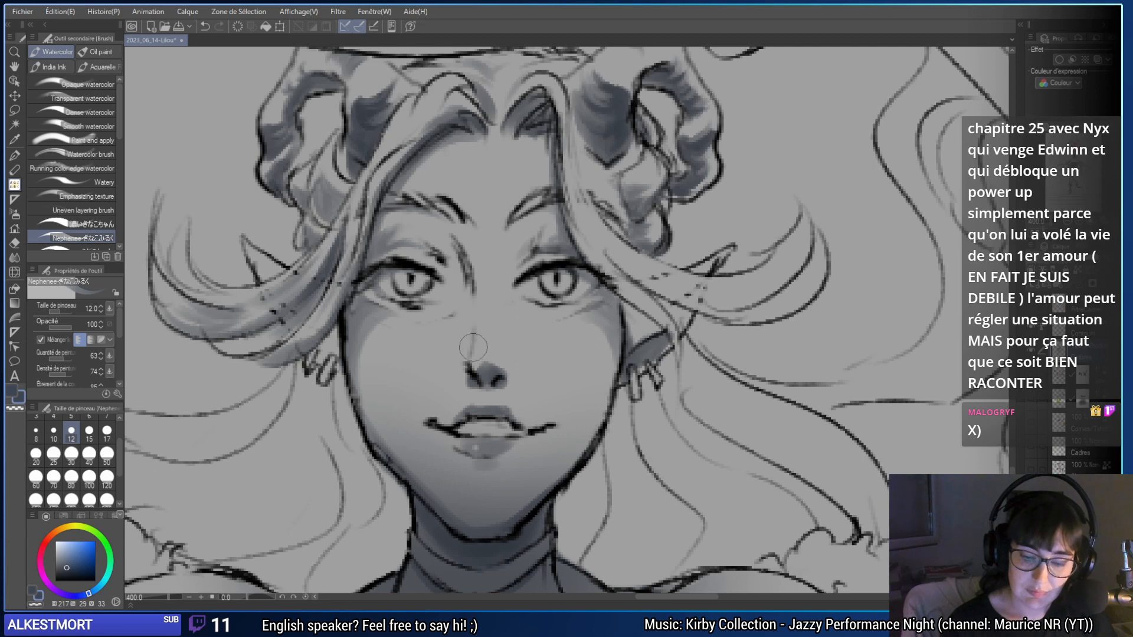
# - Try broad, soft shading over the centre of the woman's face with the brush at size 80
pyautogui.click(71, 454)
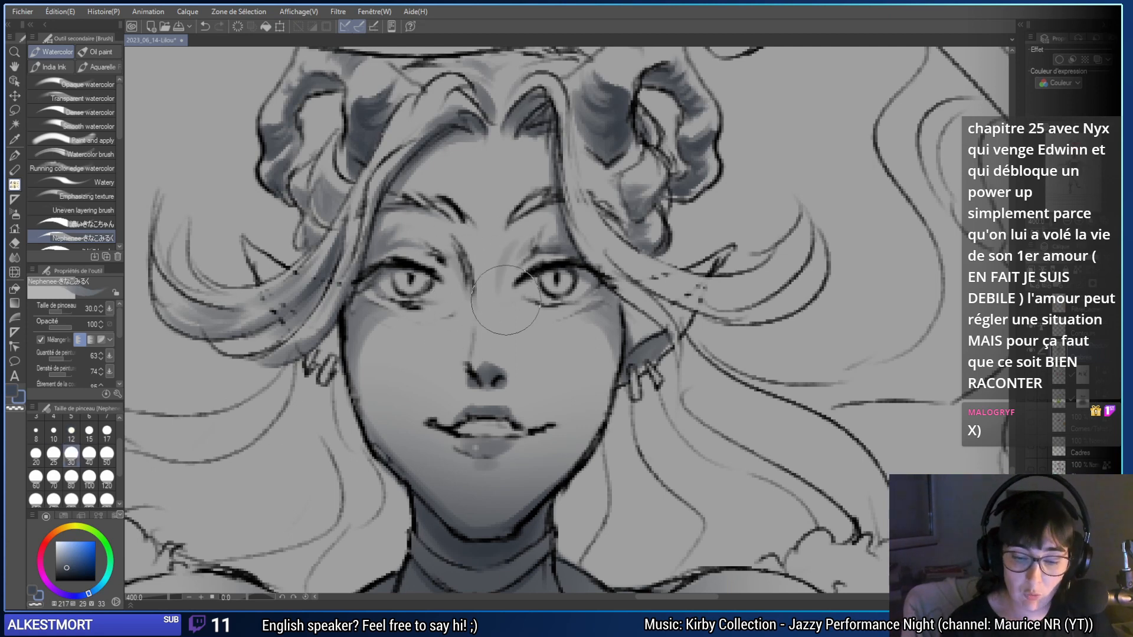
pyautogui.press(']')
pyautogui.press(']')
pyautogui.press(']')
pyautogui.press(']')
pyautogui.press(']')
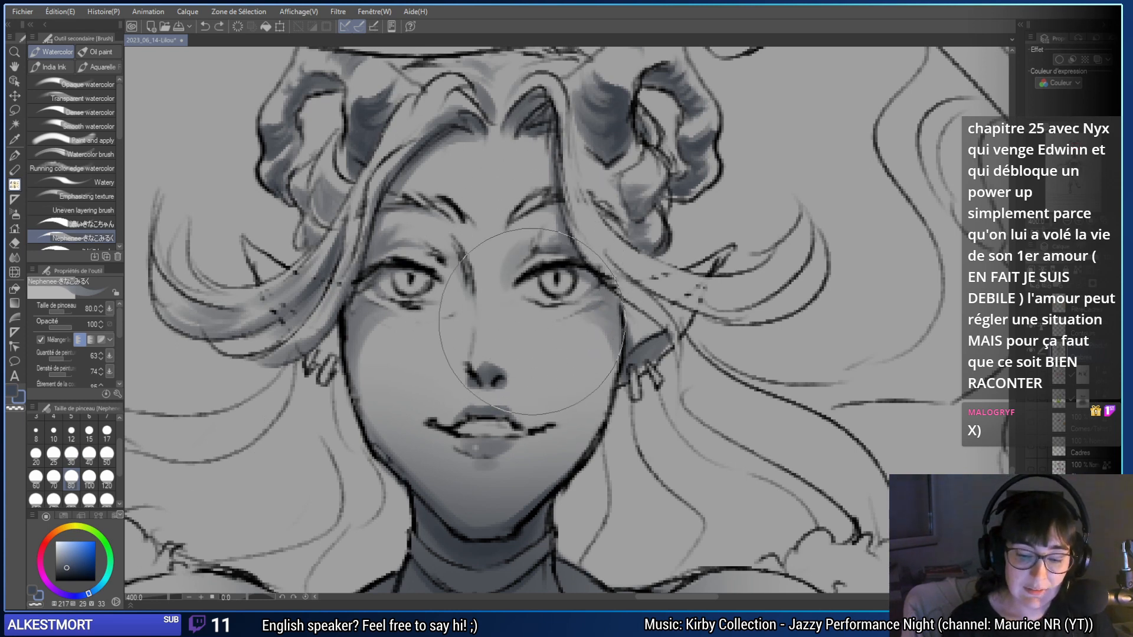
pyautogui.hotkey('ctrl', 'z')
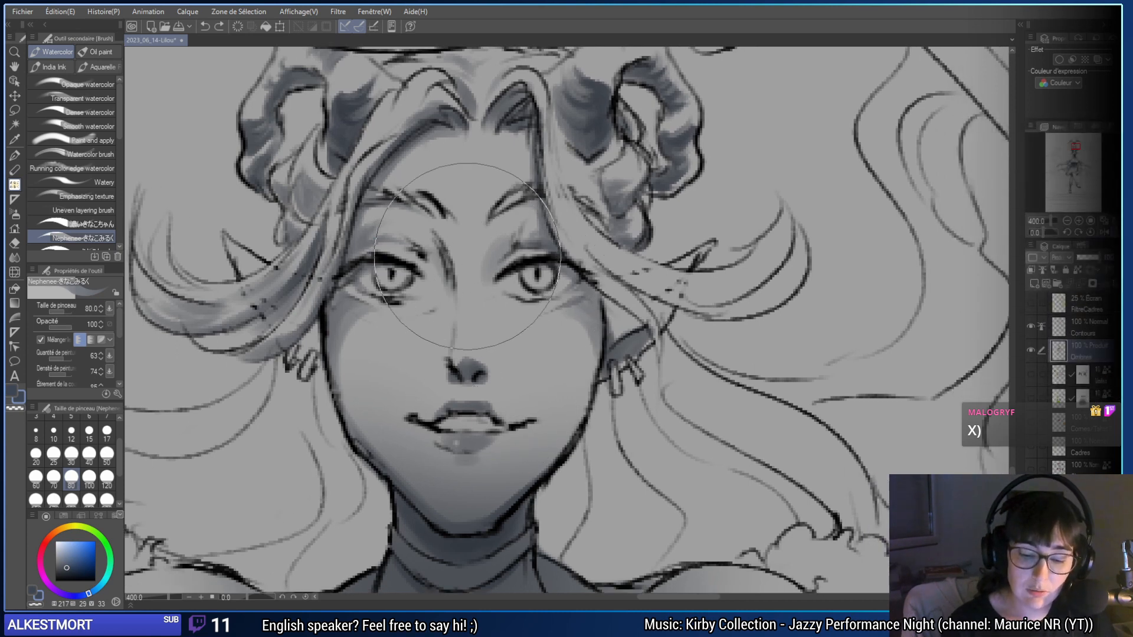
pyautogui.hotkey('ctrl', 'z')
pyautogui.moveTo(469, 257); pyautogui.dragTo(471, 291)
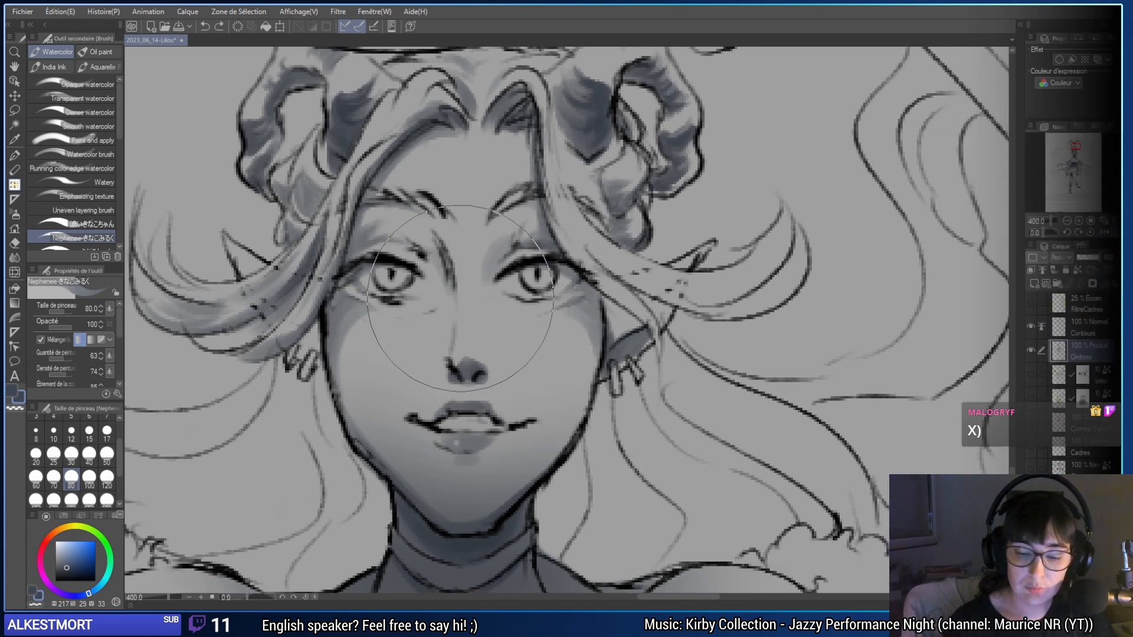
# - Examine the shading of both figures together at 100% zoom
pyautogui.click(1066, 221)
pyautogui.click(1065, 221)
pyautogui.click(1065, 221)
pyautogui.click(1065, 221)
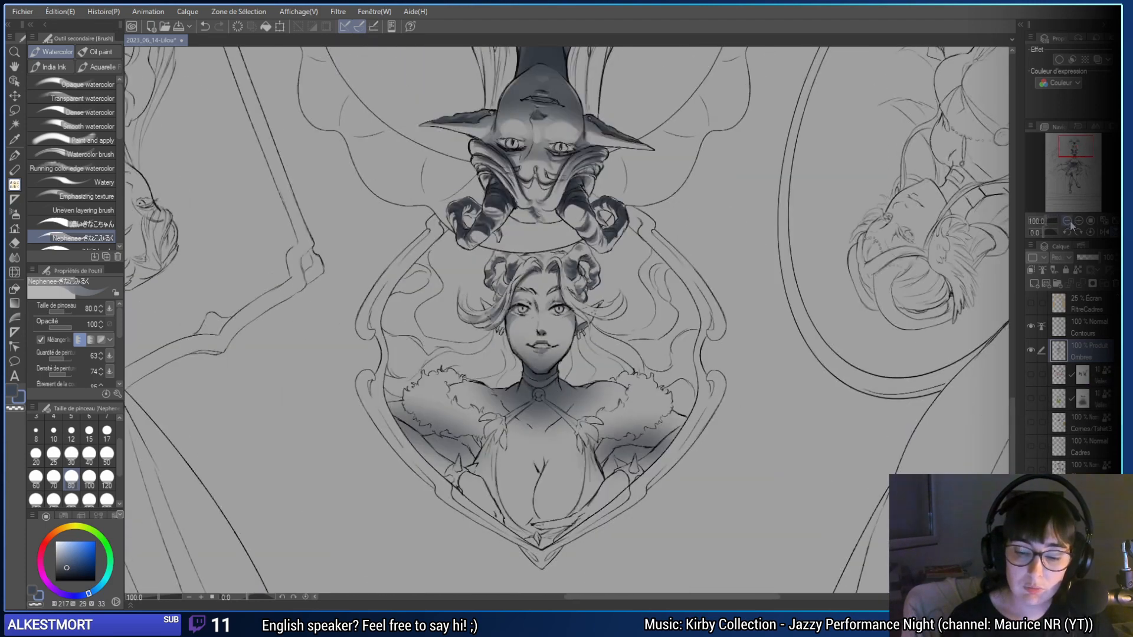
pyautogui.moveTo(811, 338); pyautogui.dragTo(806, 352)
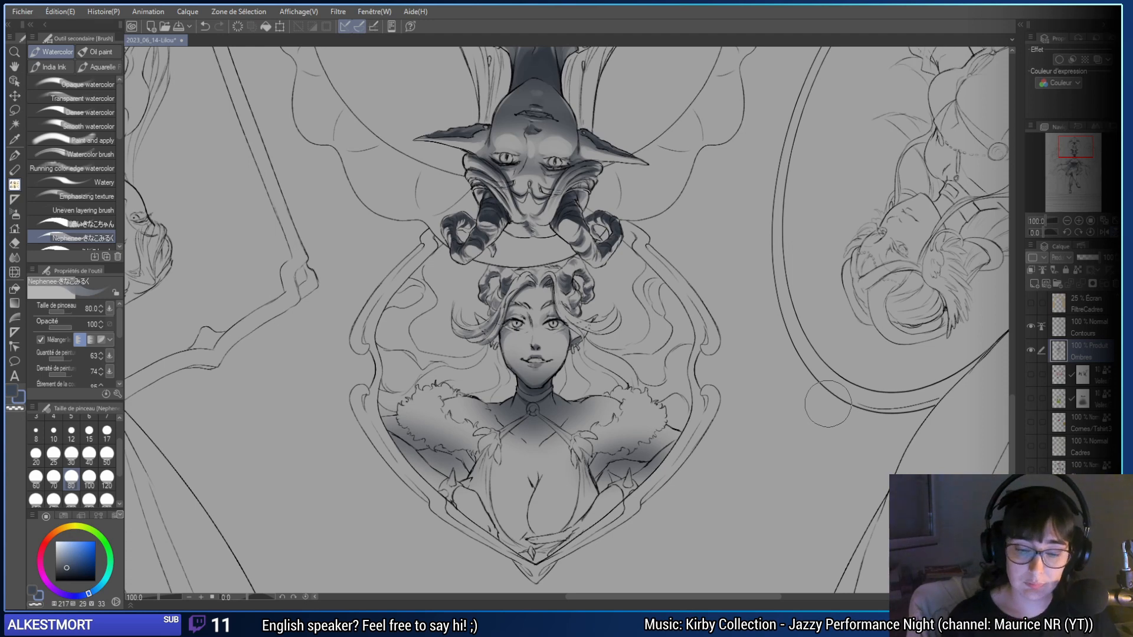
# - Shade the woman's ear and earrings on the left side of her face with the brush at size 12
pyautogui.moveTo(593, 329); pyautogui.dragTo(570, 296)
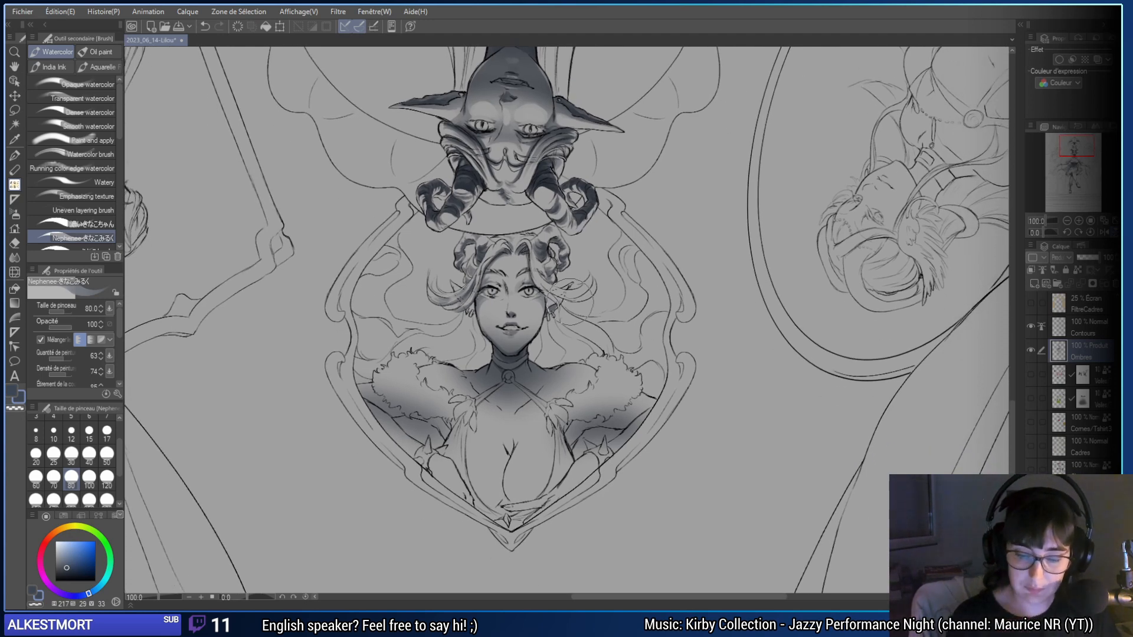
pyautogui.scroll(3, 567, 292)
pyautogui.press('[')
pyautogui.press('[')
pyautogui.press('[')
pyautogui.press('[')
pyautogui.press('[')
pyautogui.press('[')
pyautogui.press('[')
pyautogui.press('[')
pyautogui.press('[')
pyautogui.press('[')
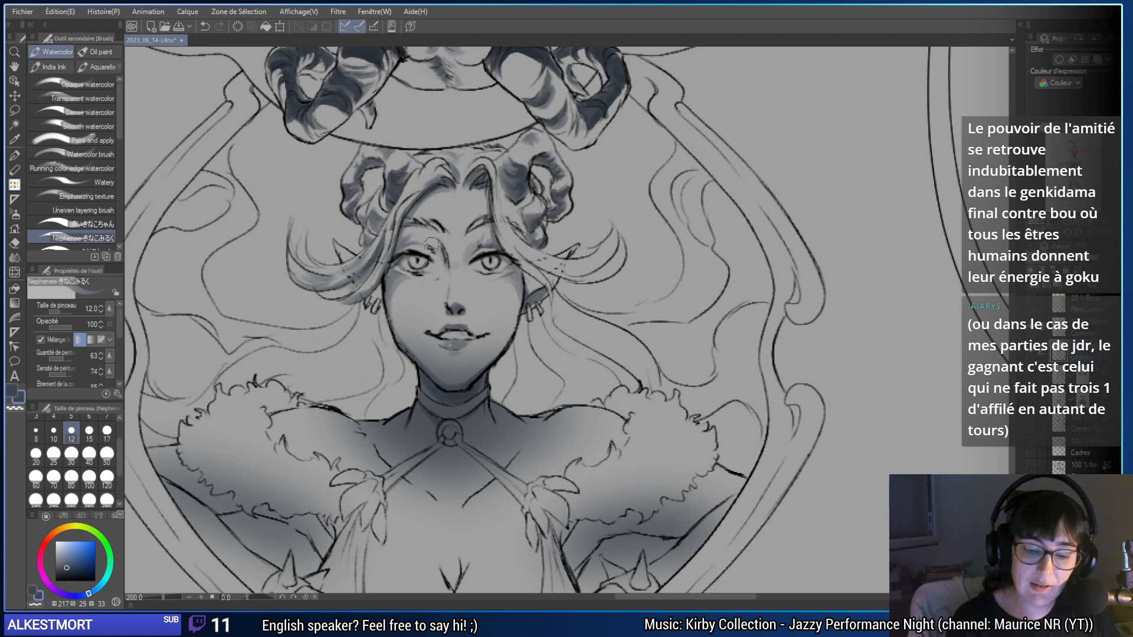
pyautogui.hotkey('ctrl', 'z')
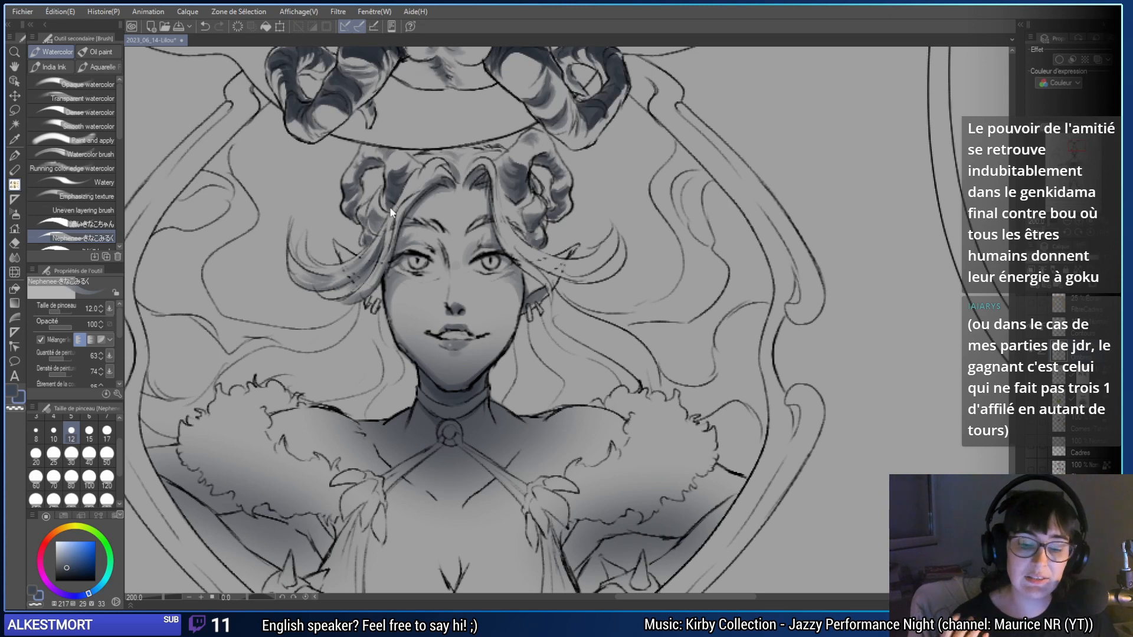
pyautogui.moveTo(422, 371); pyautogui.dragTo(455, 314)
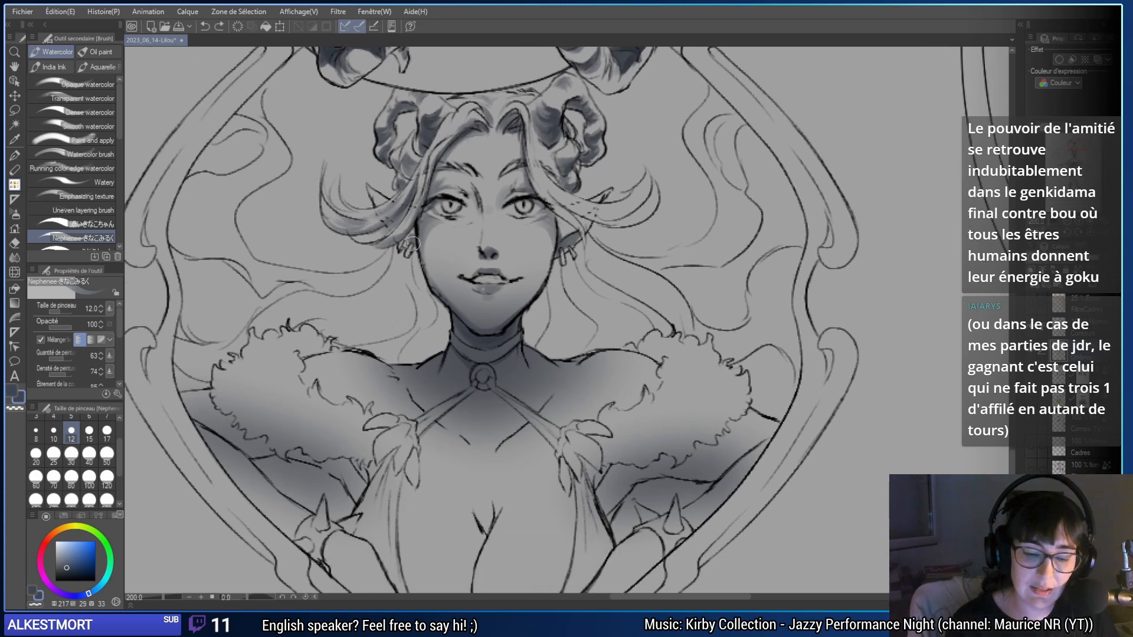
pyautogui.moveTo(405, 244); pyautogui.dragTo(409, 235)
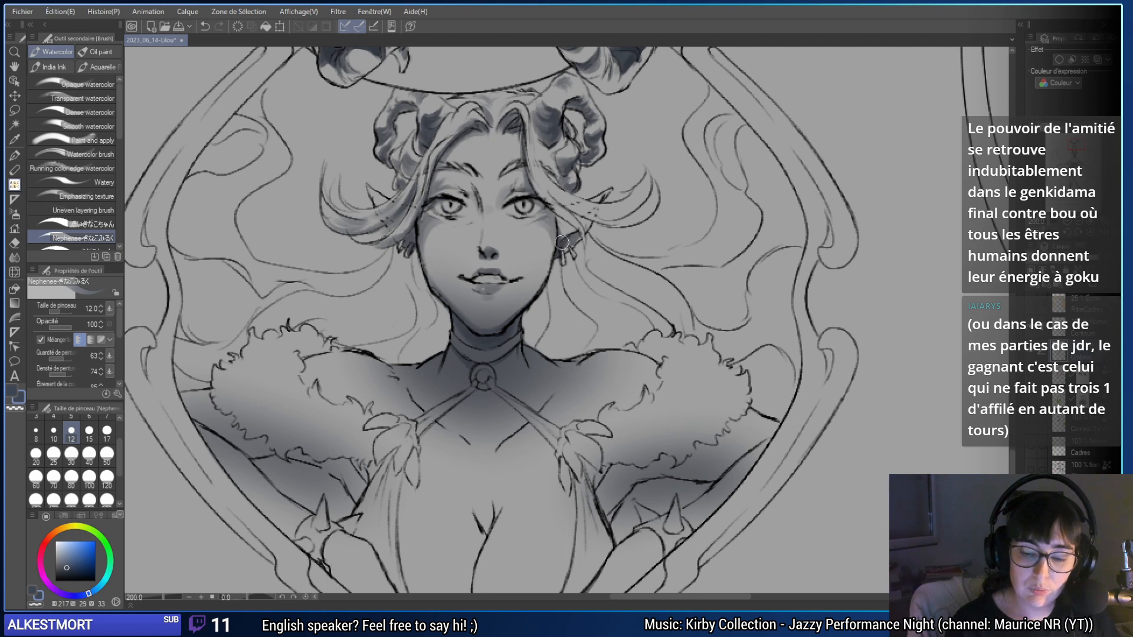
# - Refine the shading of the hair strands below the woman's right-hand horn, alternating paint and transparent colour at sizes 25, 12 and 8
pyautogui.moveTo(593, 141)
pyautogui.mouseDown()
pyautogui.moveTo(505, 205)
pyautogui.moveTo(432, 232)
pyautogui.mouseUp()
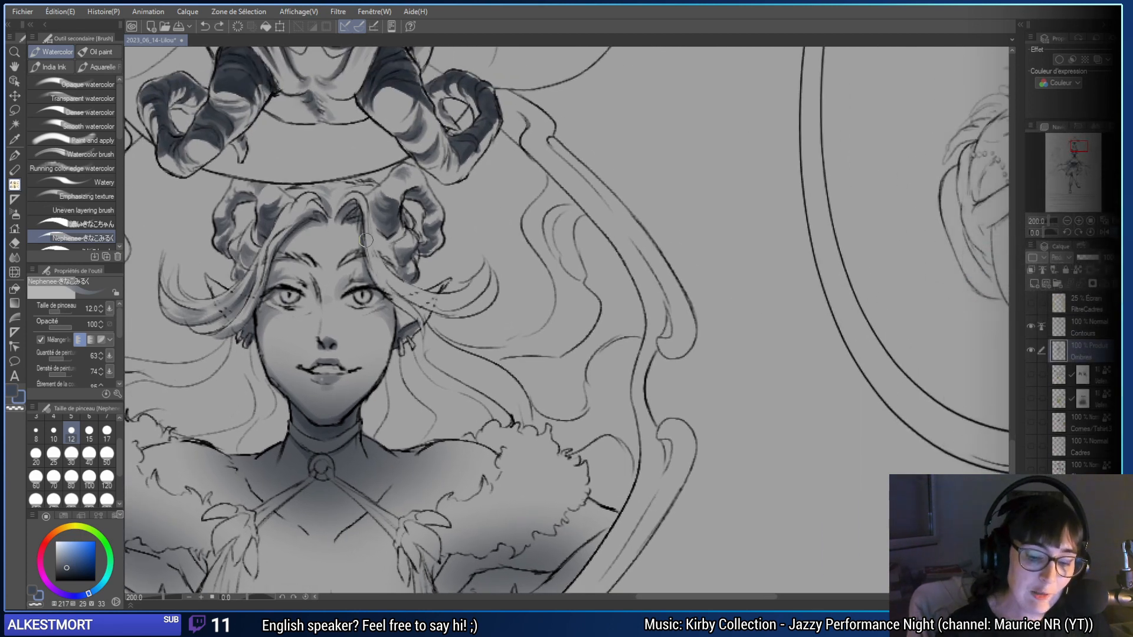
pyautogui.click(54, 453)
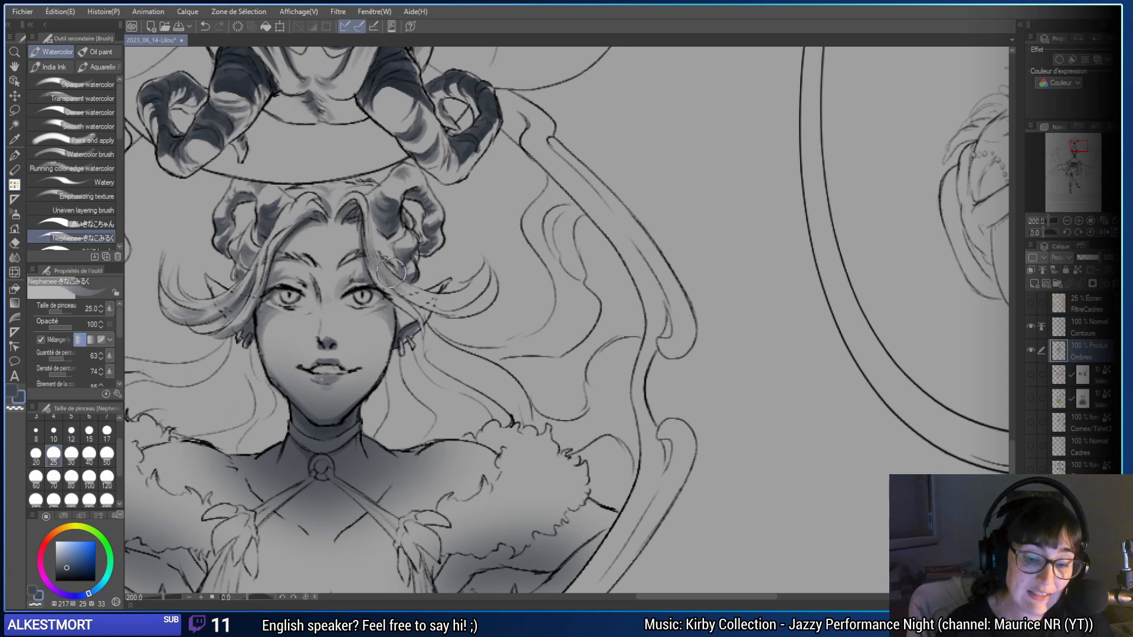
pyautogui.click(72, 439)
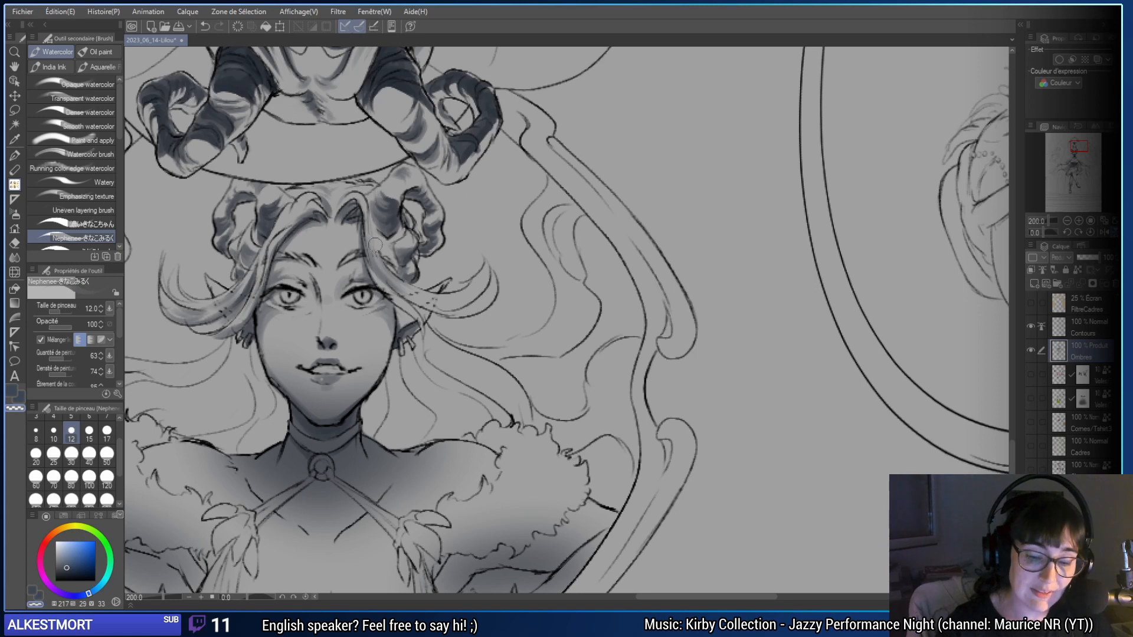
pyautogui.press('[')
pyautogui.press('[')
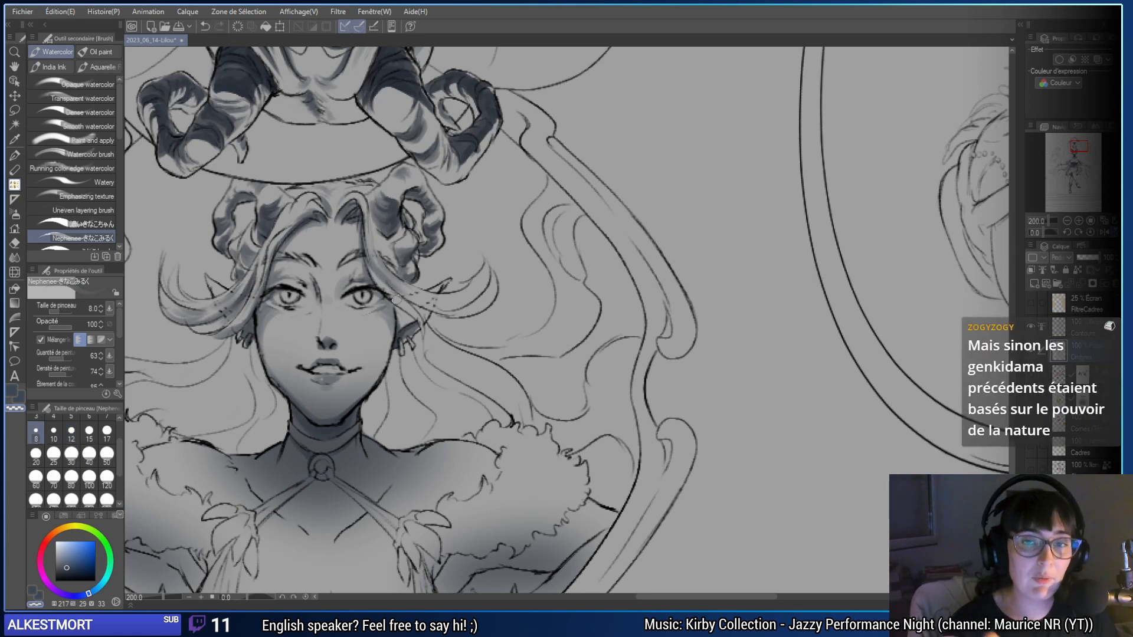
pyautogui.press('c')
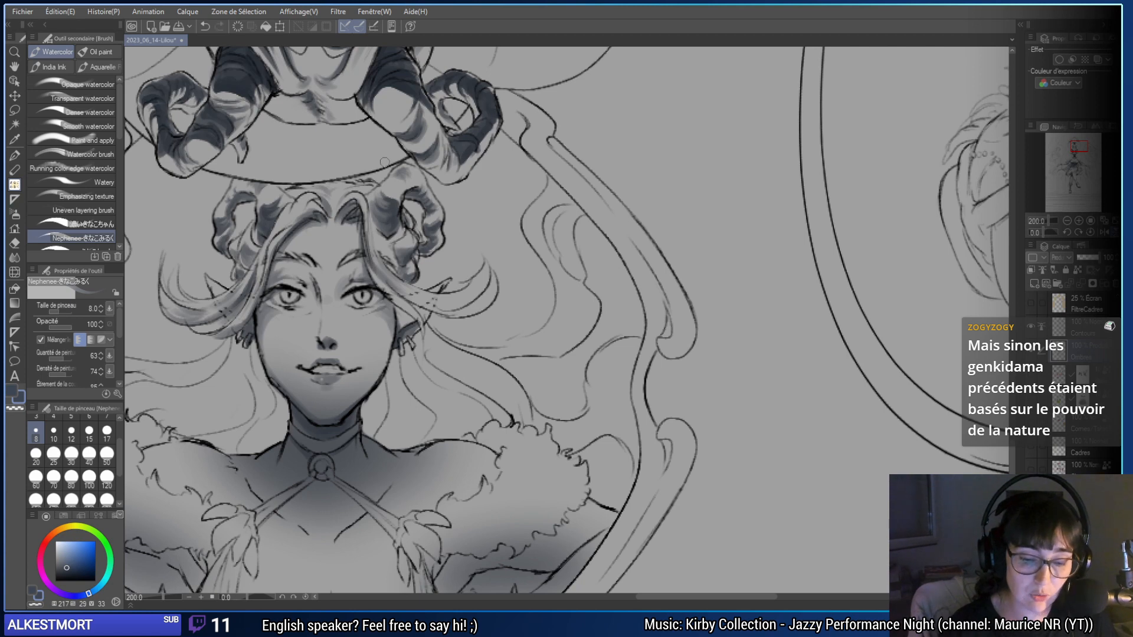
# - Shade the flaring hair curl beside the woman's right-hand ear with the brush at size 25, refining its strands at size 8
pyautogui.press(']')
pyautogui.press(']')
pyautogui.press(']')
pyautogui.press(']')
pyautogui.press(']')
pyautogui.press(']')
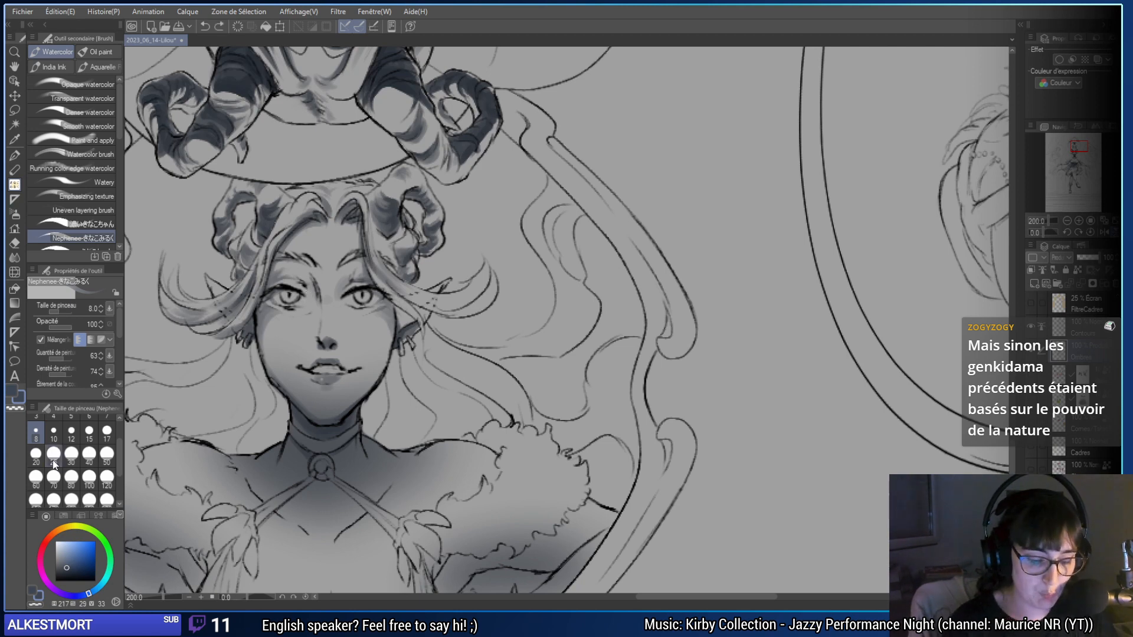
pyautogui.moveTo(375, 282)
pyautogui.mouseDown()
pyautogui.moveTo(398, 325)
pyautogui.moveTo(400, 289)
pyautogui.mouseUp()
pyautogui.moveTo(264, 332); pyautogui.dragTo(289, 346)
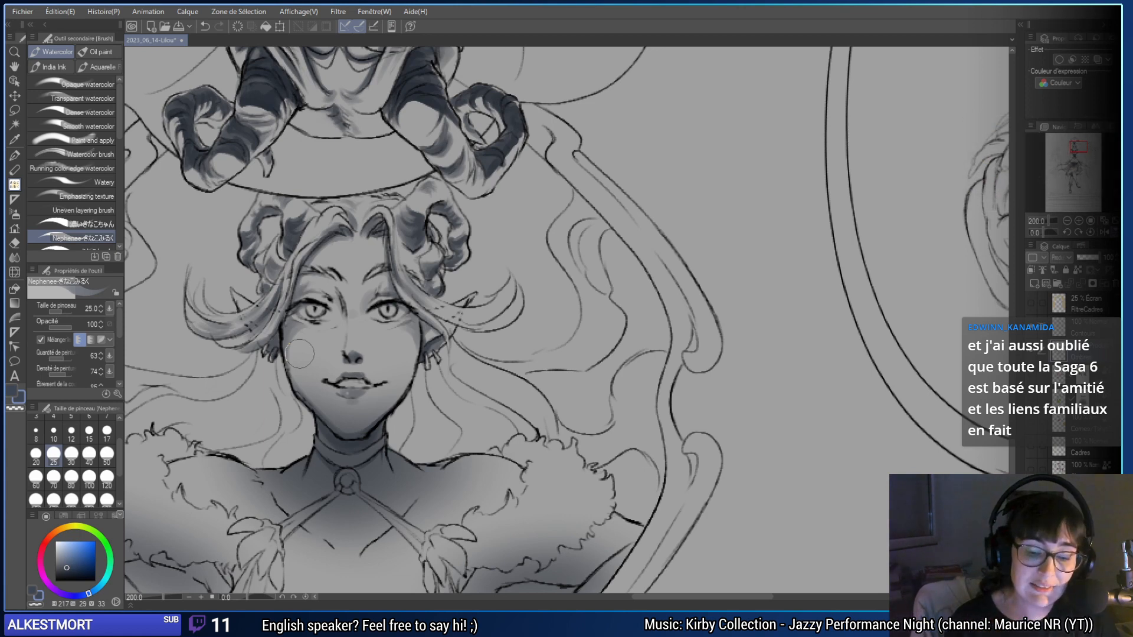
pyautogui.hotkey('ctrl', 'z')
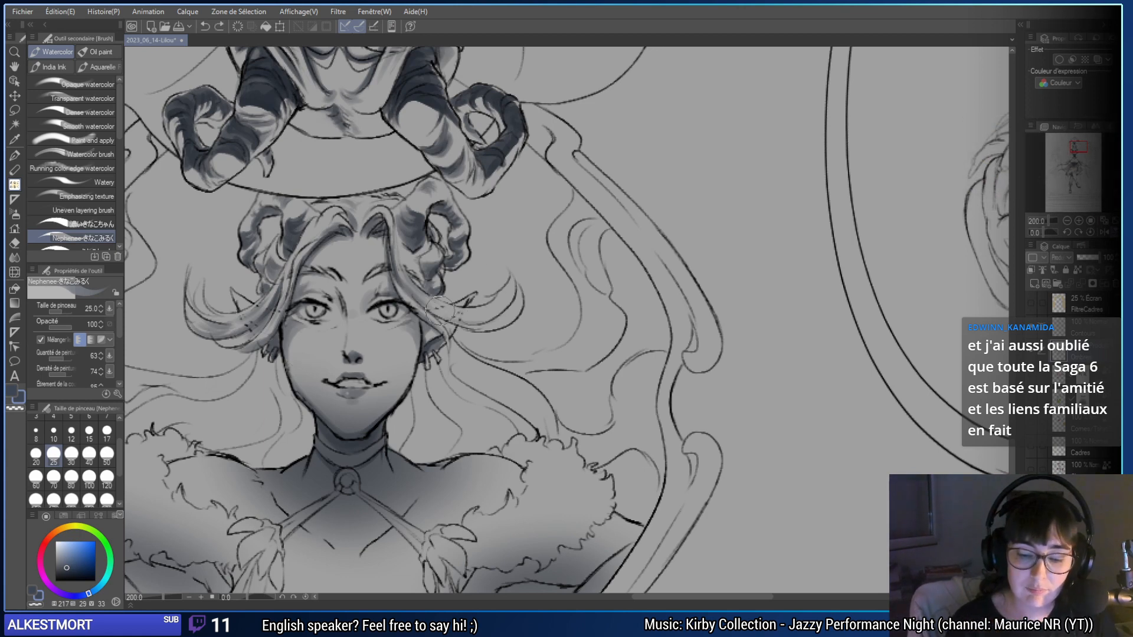
pyautogui.moveTo(439, 308)
pyautogui.mouseDown()
pyautogui.moveTo(486, 299)
pyautogui.moveTo(502, 313)
pyautogui.moveTo(465, 325)
pyautogui.moveTo(509, 278)
pyautogui.moveTo(465, 318)
pyautogui.moveTo(519, 293)
pyautogui.moveTo(472, 327)
pyautogui.mouseUp()
pyautogui.hotkey('ctrl', 'z')
pyautogui.moveTo(519, 289)
pyautogui.mouseDown()
pyautogui.moveTo(481, 324)
pyautogui.moveTo(510, 299)
pyautogui.moveTo(522, 309)
pyautogui.moveTo(493, 327)
pyautogui.moveTo(515, 293)
pyautogui.moveTo(460, 322)
pyautogui.mouseUp()
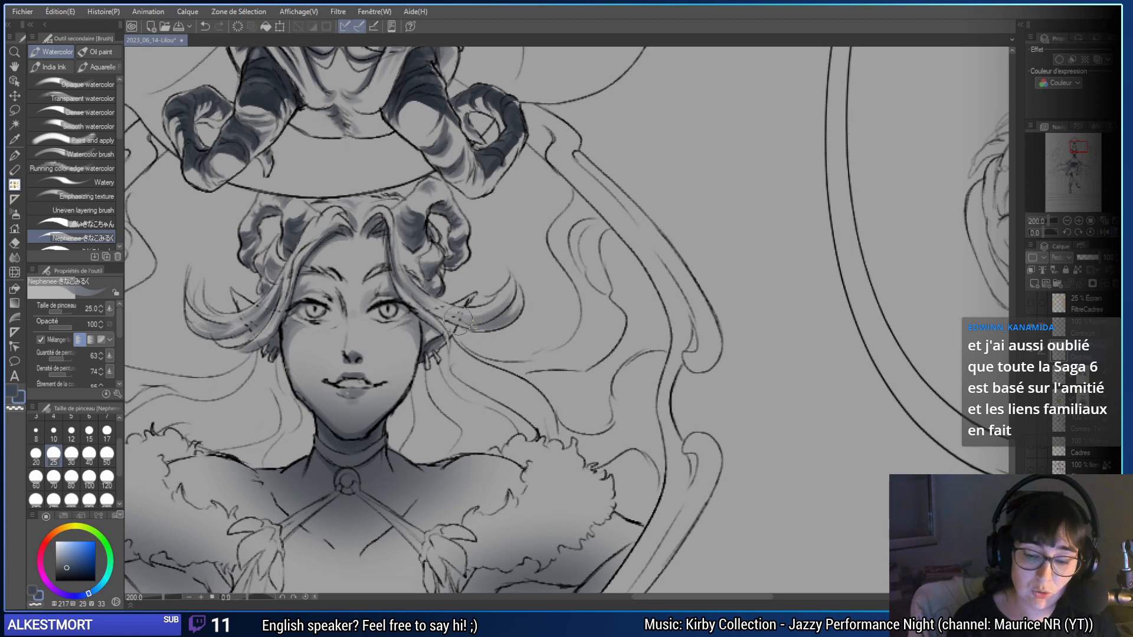
pyautogui.click(36, 435)
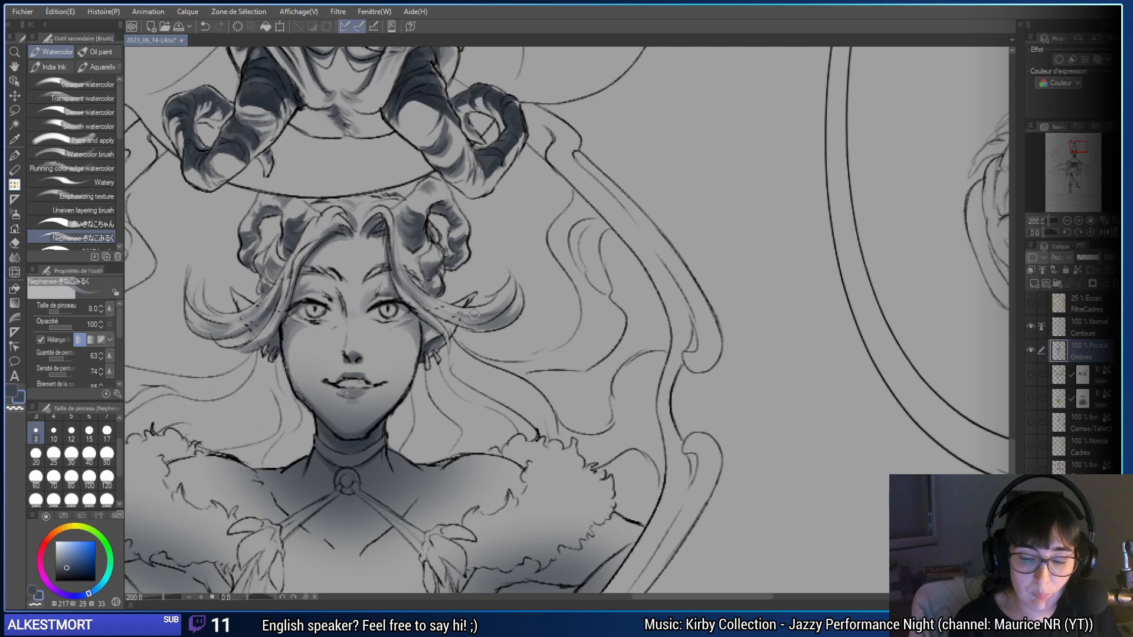
pyautogui.moveTo(461, 316); pyautogui.dragTo(489, 308)
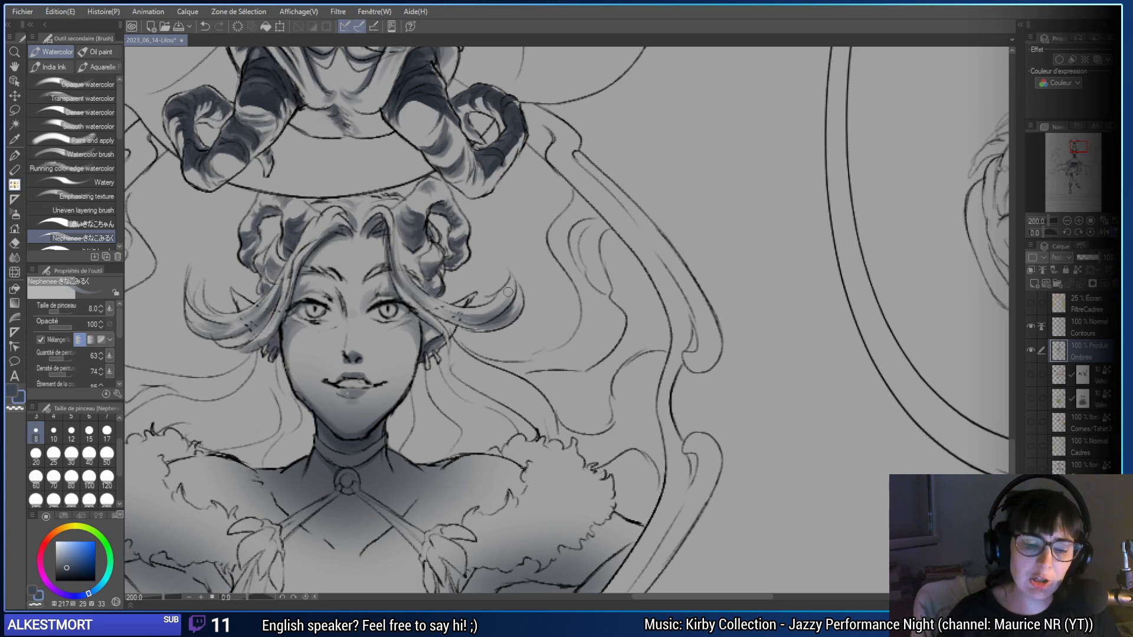
# - Clear the shading from the upper part of the left-hand fur trim using transparent colour at size 25
pyautogui.moveTo(1030, 181); pyautogui.dragTo(584, 389)
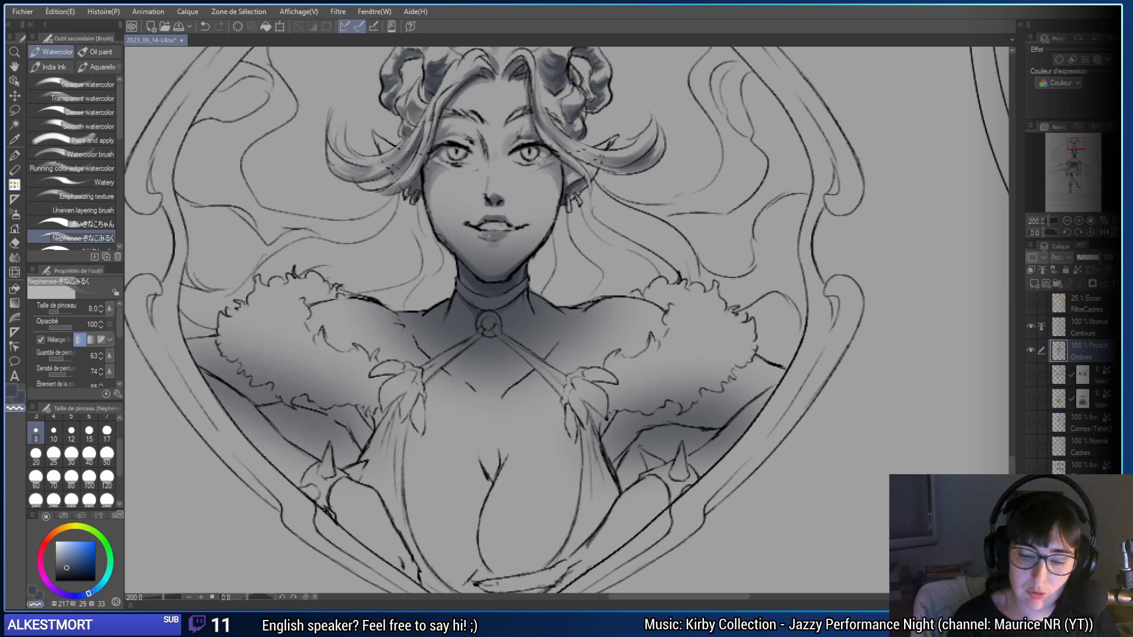
pyautogui.moveTo(661, 338)
pyautogui.mouseDown()
pyautogui.moveTo(646, 339)
pyautogui.moveTo(678, 302)
pyautogui.moveTo(643, 324)
pyautogui.mouseUp()
pyautogui.click(53, 455)
pyautogui.moveTo(566, 320); pyautogui.dragTo(643, 326)
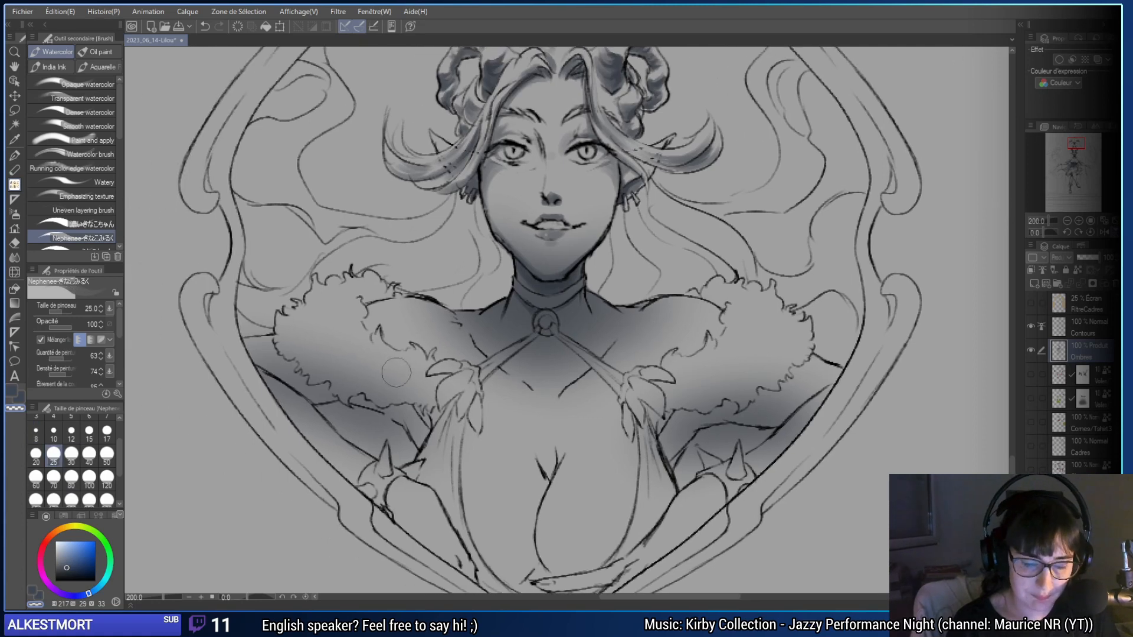
pyautogui.moveTo(390, 260)
pyautogui.mouseDown()
pyautogui.moveTo(357, 271)
pyautogui.moveTo(336, 332)
pyautogui.moveTo(338, 297)
pyautogui.moveTo(372, 364)
pyautogui.moveTo(363, 331)
pyautogui.moveTo(385, 365)
pyautogui.moveTo(426, 377)
pyautogui.moveTo(338, 341)
pyautogui.mouseUp()
pyautogui.hotkey('ctrl', 'z')
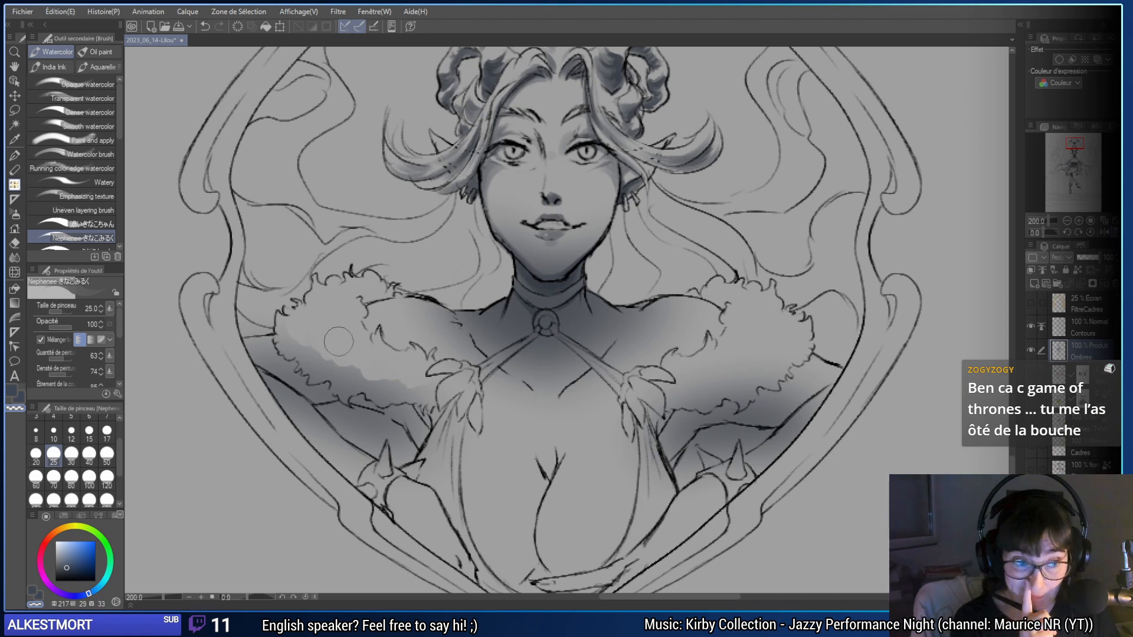
pyautogui.moveTo(477, 475); pyautogui.dragTo(500, 467)
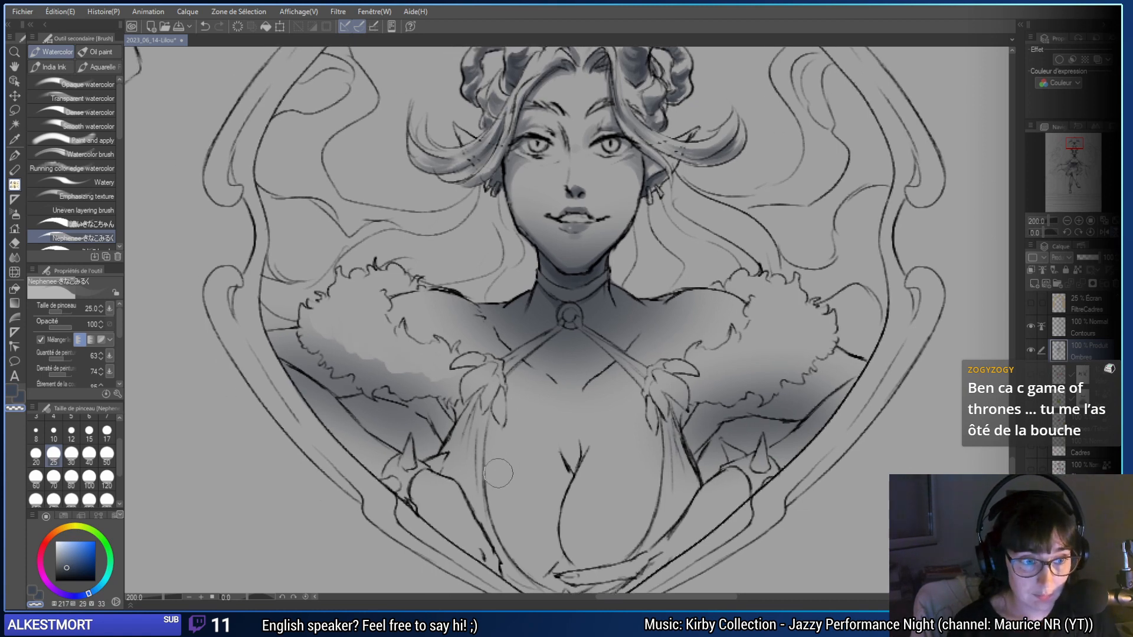
pyautogui.moveTo(335, 300); pyautogui.dragTo(437, 306)
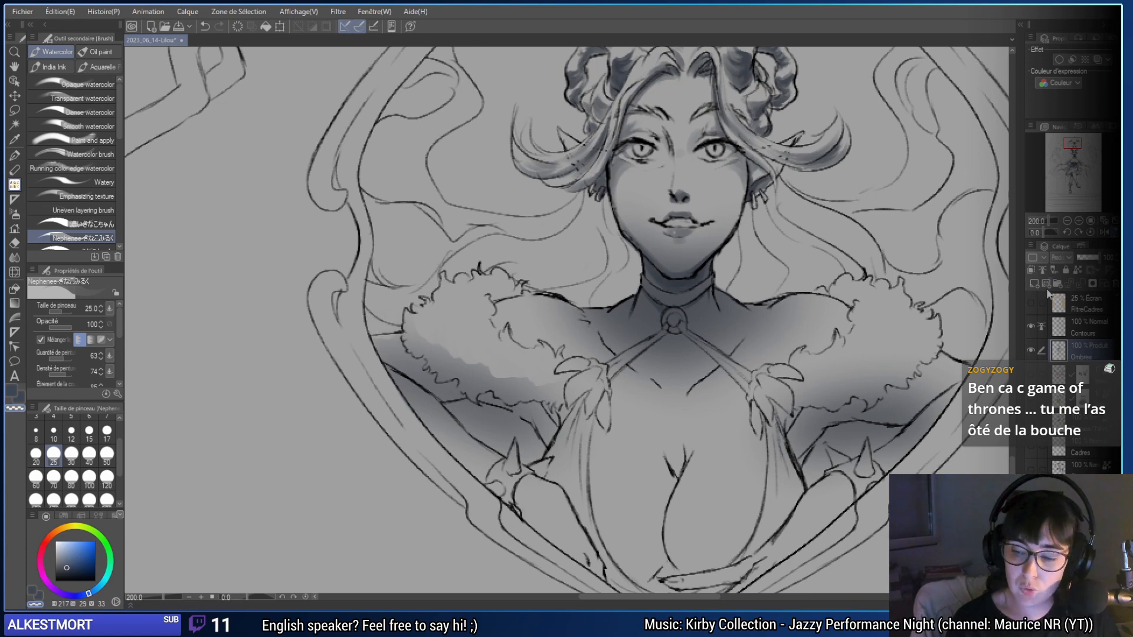
# - Reveal stray shadow marks with a temporary border effect on the shadow layer and erase them around the hair with the Hard eraser at size 30
pyautogui.click(1031, 329)
pyautogui.click(1031, 328)
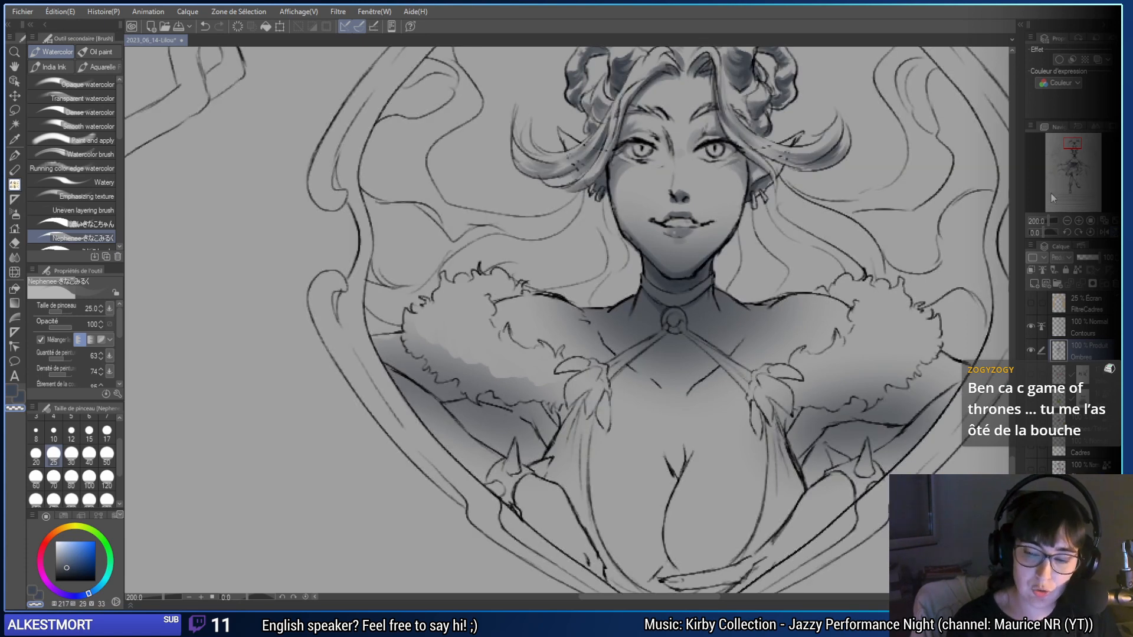
pyautogui.click(1055, 59)
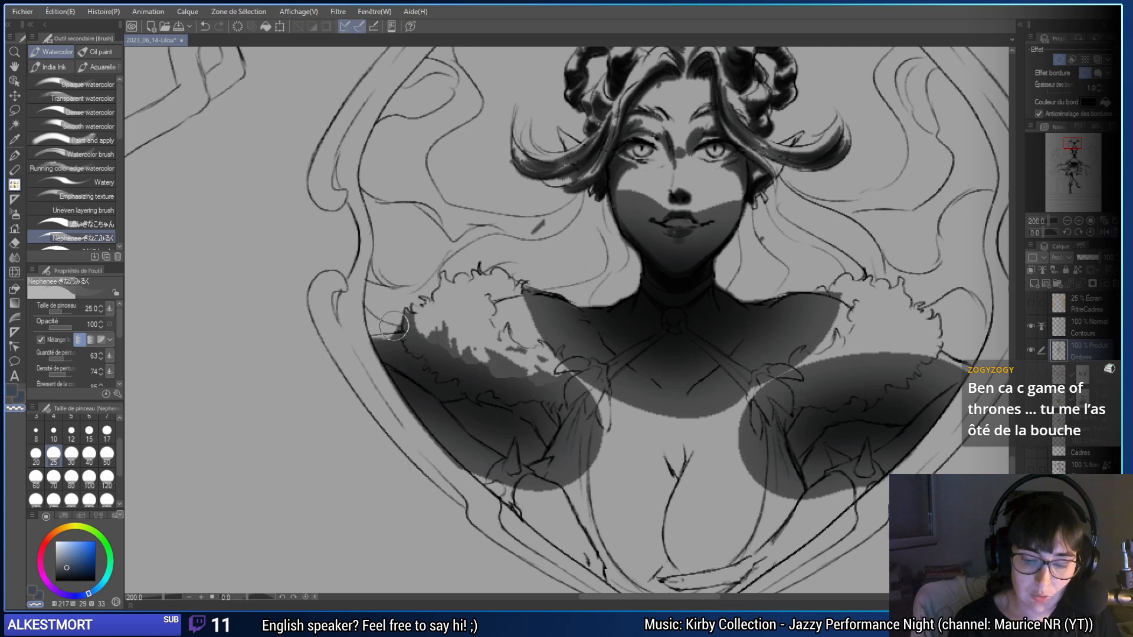
pyautogui.click(1059, 60)
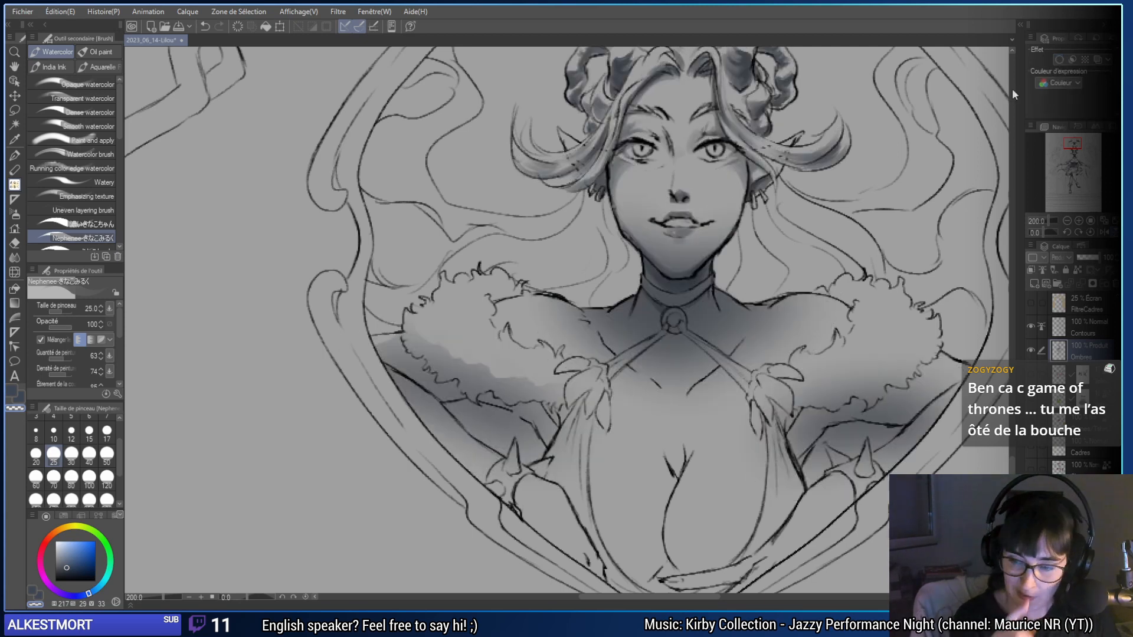
pyautogui.moveTo(1011, 95); pyautogui.dragTo(882, 171)
pyautogui.hotkey('ctrl', 'z')
pyautogui.press('e')
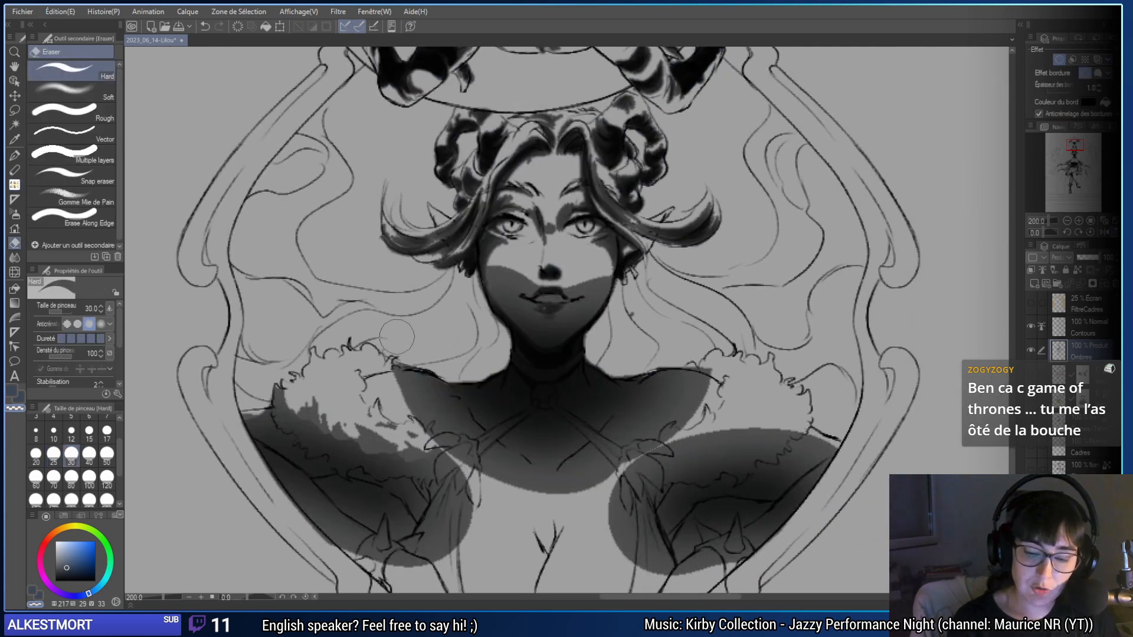
pyautogui.moveTo(660, 328); pyautogui.dragTo(588, 281)
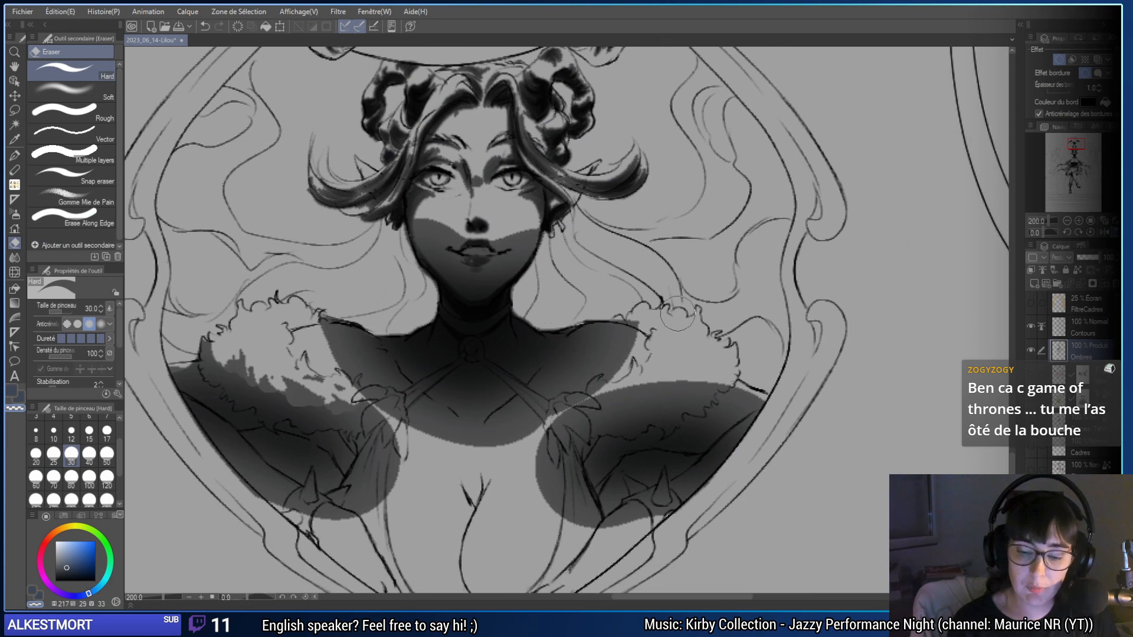
pyautogui.click(1059, 59)
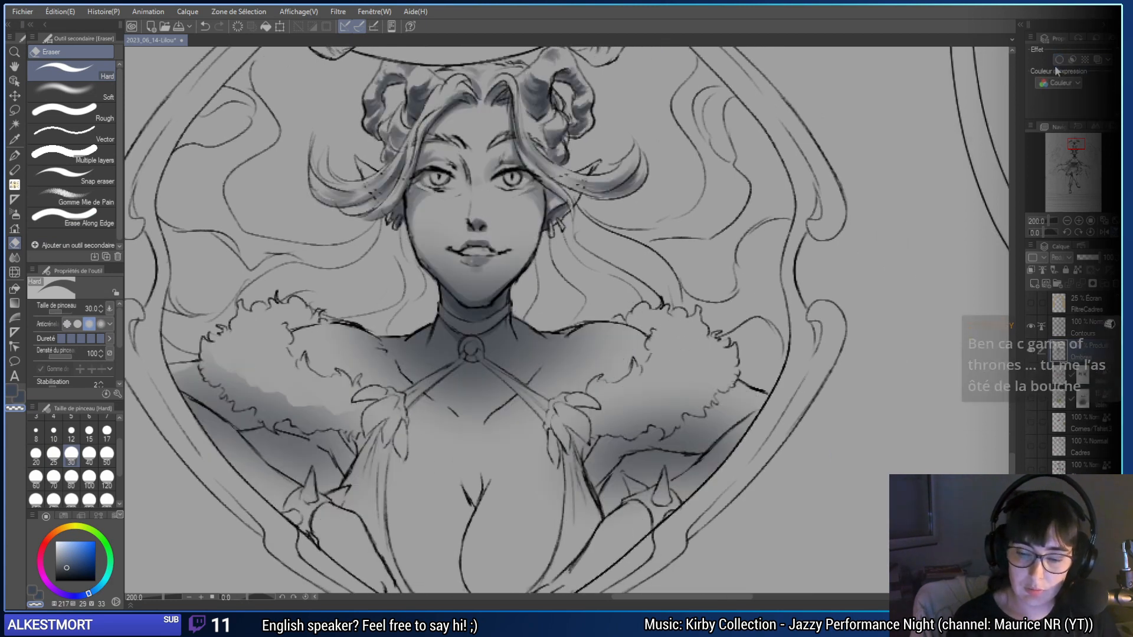
# - Lighten the tops of both bare shoulders beside the fur trim with soft transparent brush strokes at size 25
pyautogui.press('b')
pyautogui.moveTo(346, 327)
pyautogui.mouseDown()
pyautogui.moveTo(392, 313)
pyautogui.moveTo(439, 366)
pyautogui.mouseUp()
pyautogui.hotkey('ctrl', 'z')
pyautogui.moveTo(378, 313); pyautogui.dragTo(448, 363)
pyautogui.hotkey('ctrl', 'z')
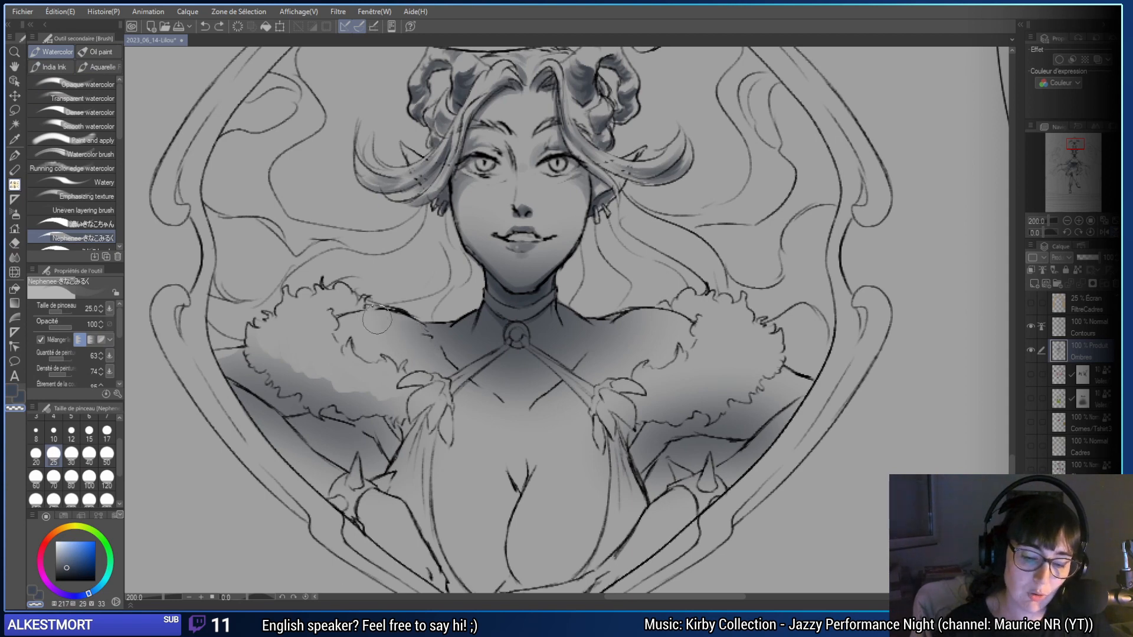
pyautogui.moveTo(377, 319); pyautogui.dragTo(449, 363)
pyautogui.hotkey('ctrl', 'z')
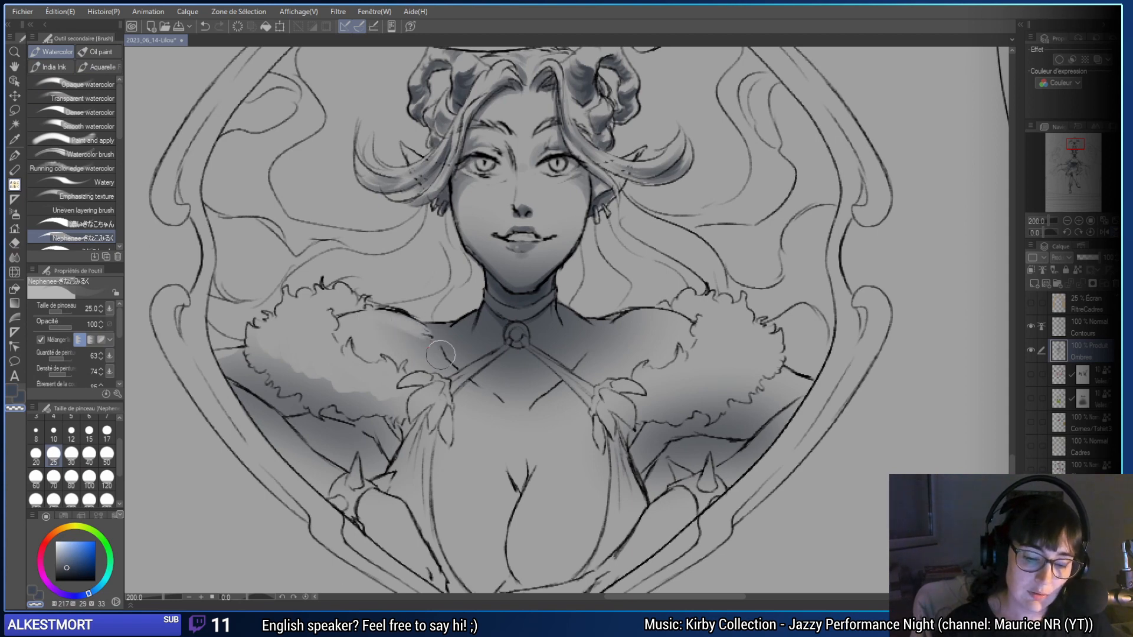
pyautogui.moveTo(380, 313)
pyautogui.mouseDown()
pyautogui.moveTo(415, 325)
pyautogui.moveTo(448, 366)
pyautogui.mouseUp()
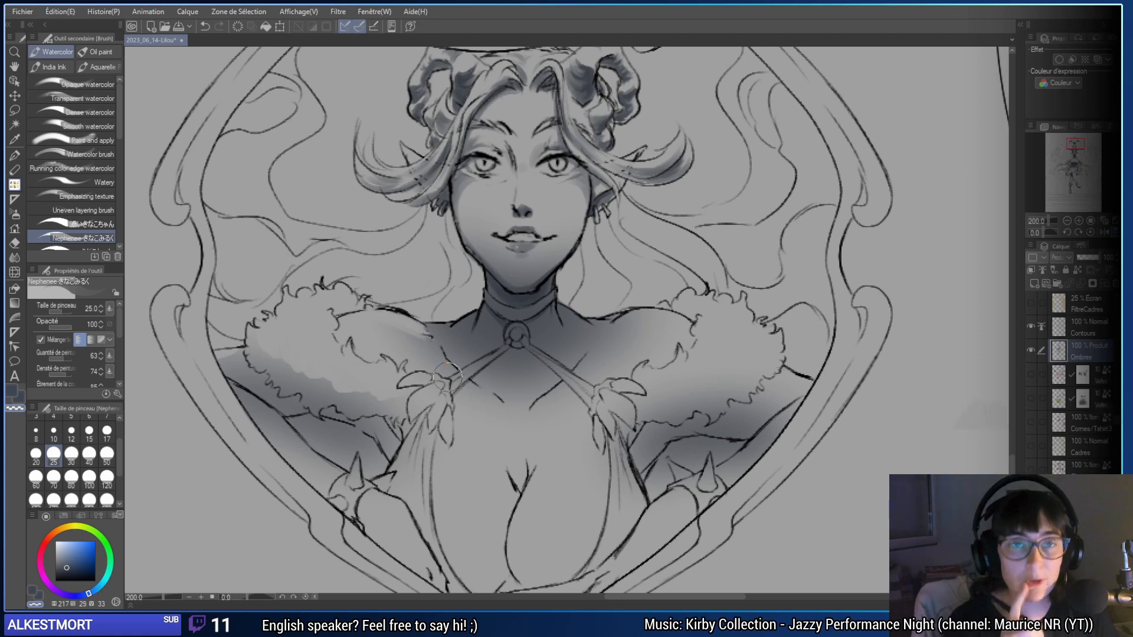
pyautogui.moveTo(657, 313)
pyautogui.mouseDown()
pyautogui.moveTo(607, 340)
pyautogui.moveTo(672, 333)
pyautogui.moveTo(666, 323)
pyautogui.moveTo(595, 360)
pyautogui.moveTo(638, 317)
pyautogui.moveTo(607, 355)
pyautogui.moveTo(662, 314)
pyautogui.mouseUp()
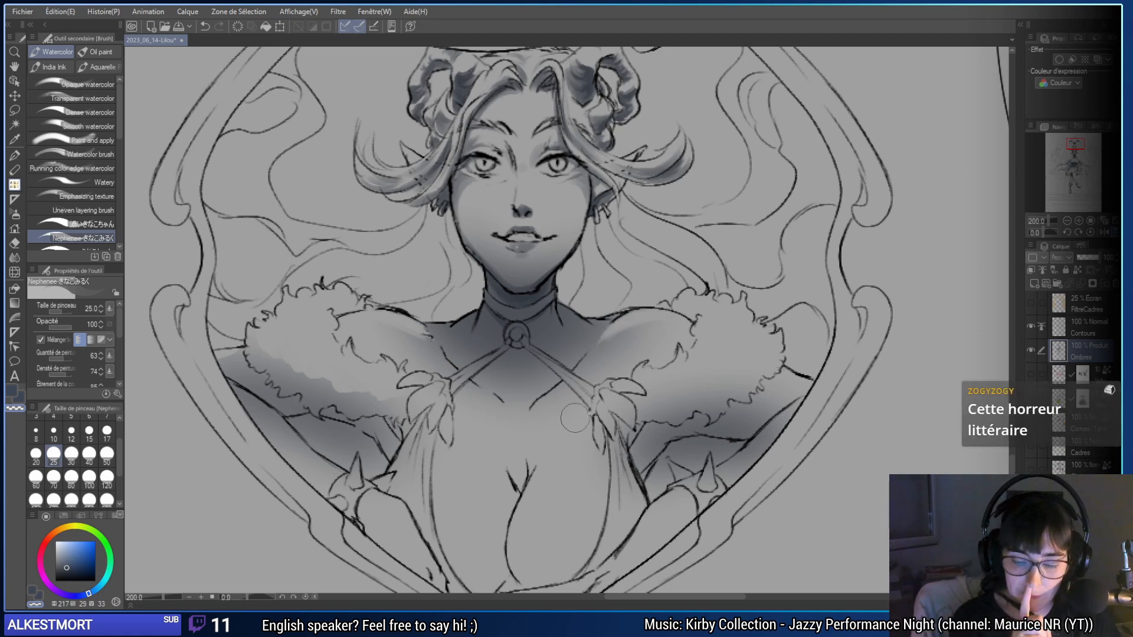
# - Paint shadows along the two straps crossing the upper chest with the brush at size 25
pyautogui.moveTo(575, 419)
pyautogui.mouseDown()
pyautogui.moveTo(536, 421)
pyautogui.moveTo(504, 405)
pyautogui.mouseUp()
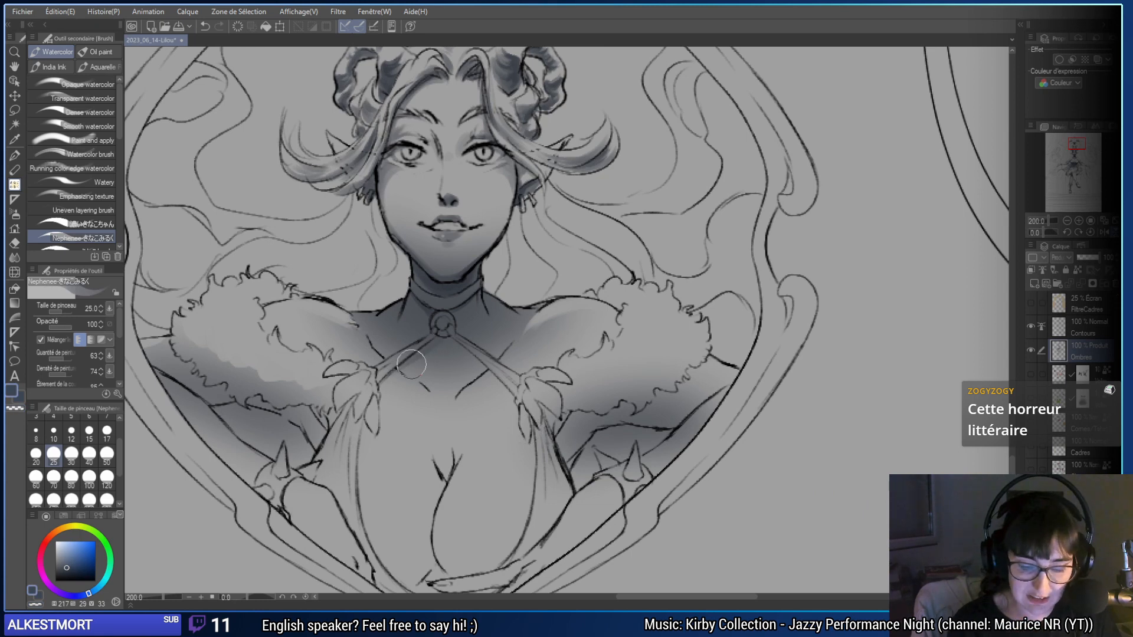
pyautogui.moveTo(412, 364)
pyautogui.mouseDown()
pyautogui.moveTo(437, 337)
pyautogui.moveTo(378, 404)
pyautogui.moveTo(437, 337)
pyautogui.moveTo(413, 354)
pyautogui.moveTo(431, 289)
pyautogui.moveTo(471, 354)
pyautogui.moveTo(501, 320)
pyautogui.mouseUp()
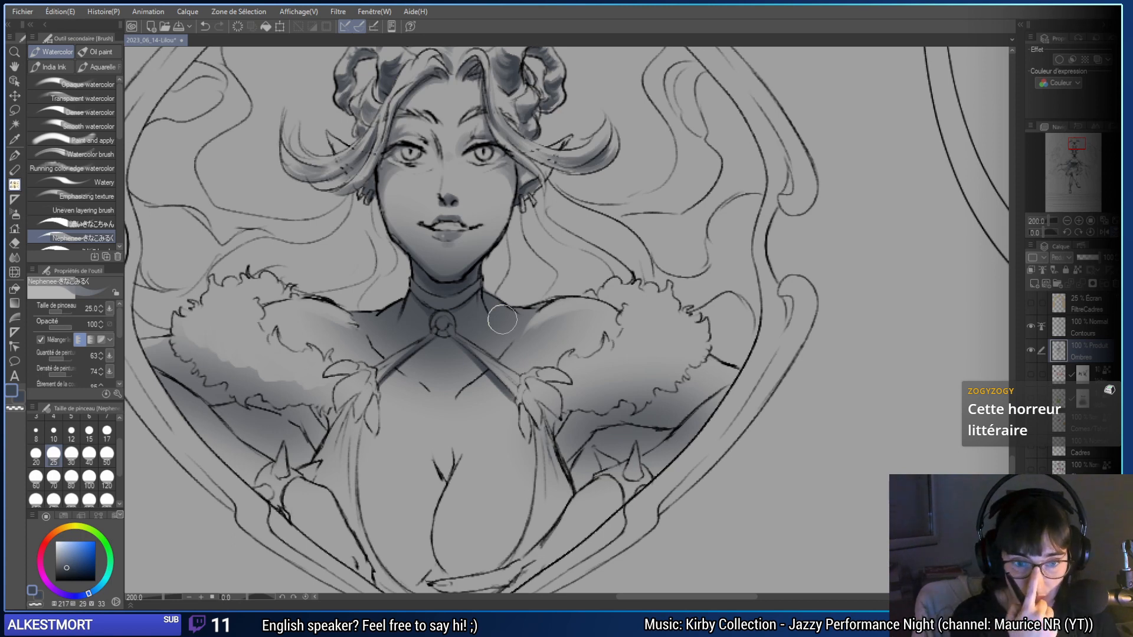
pyautogui.moveTo(430, 371); pyautogui.dragTo(457, 370)
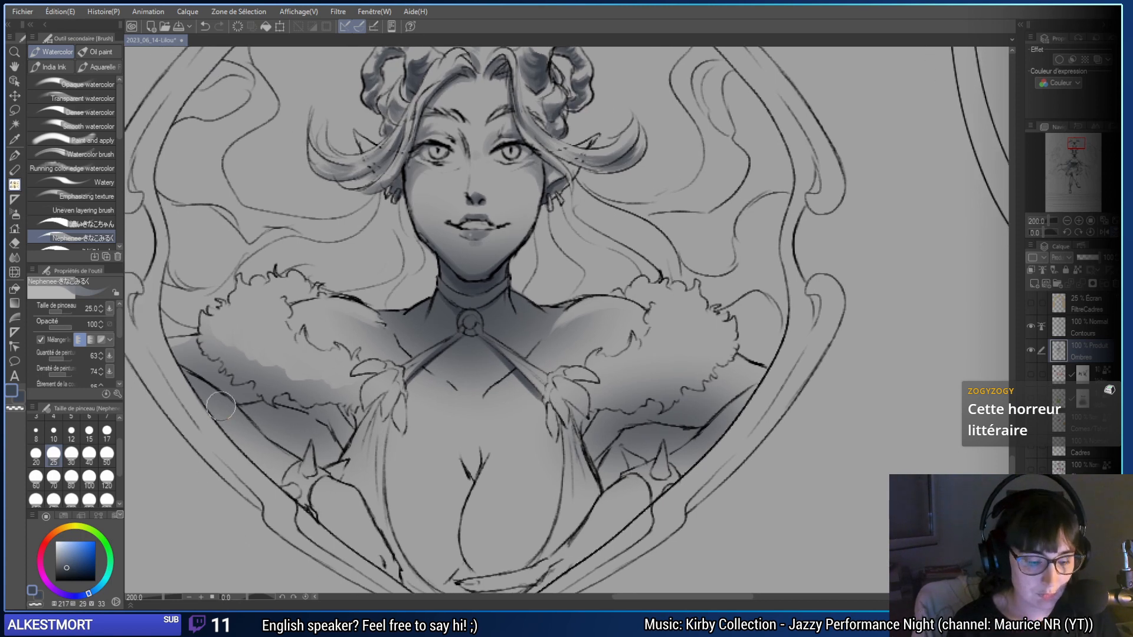
# - Shade the choker band with the brush at size 12, continuing over the neck beneath it at size 25
pyautogui.click(71, 432)
pyautogui.moveTo(475, 324)
pyautogui.mouseDown()
pyautogui.moveTo(448, 307)
pyautogui.moveTo(472, 308)
pyautogui.mouseUp()
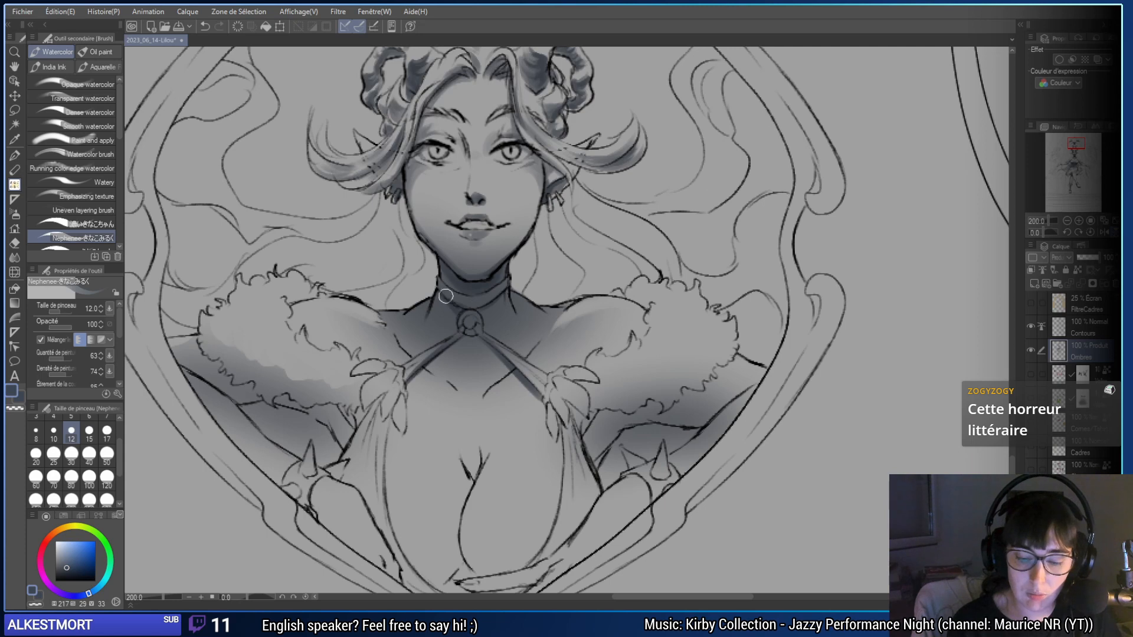
pyautogui.press(']')
pyautogui.press(']')
pyautogui.press(']')
pyautogui.press(']')
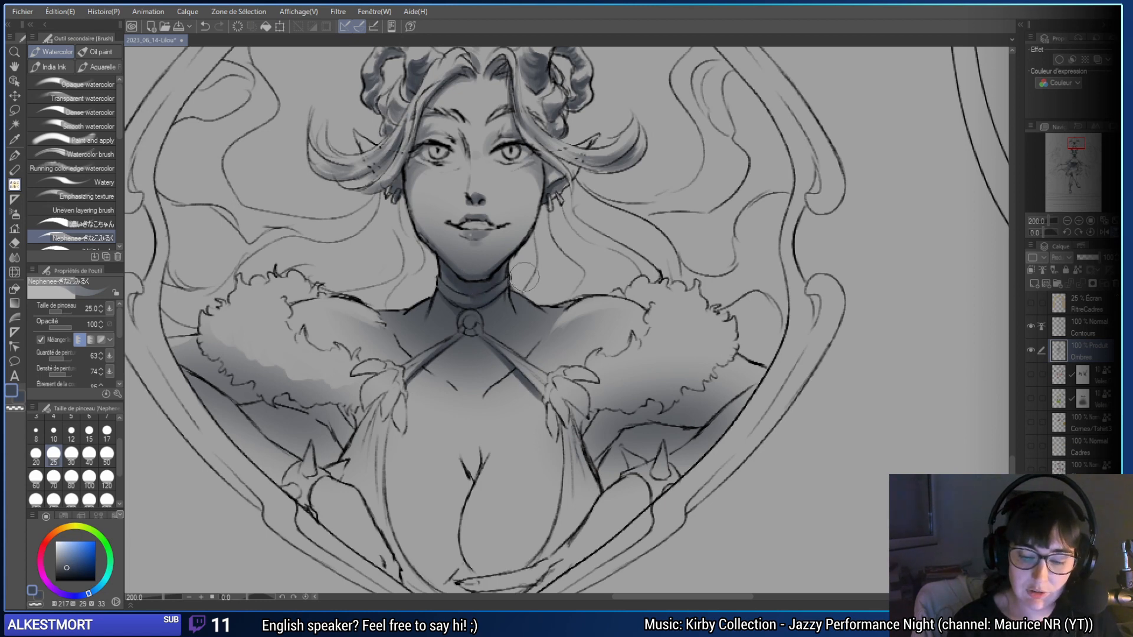
pyautogui.moveTo(520, 291); pyautogui.dragTo(487, 321)
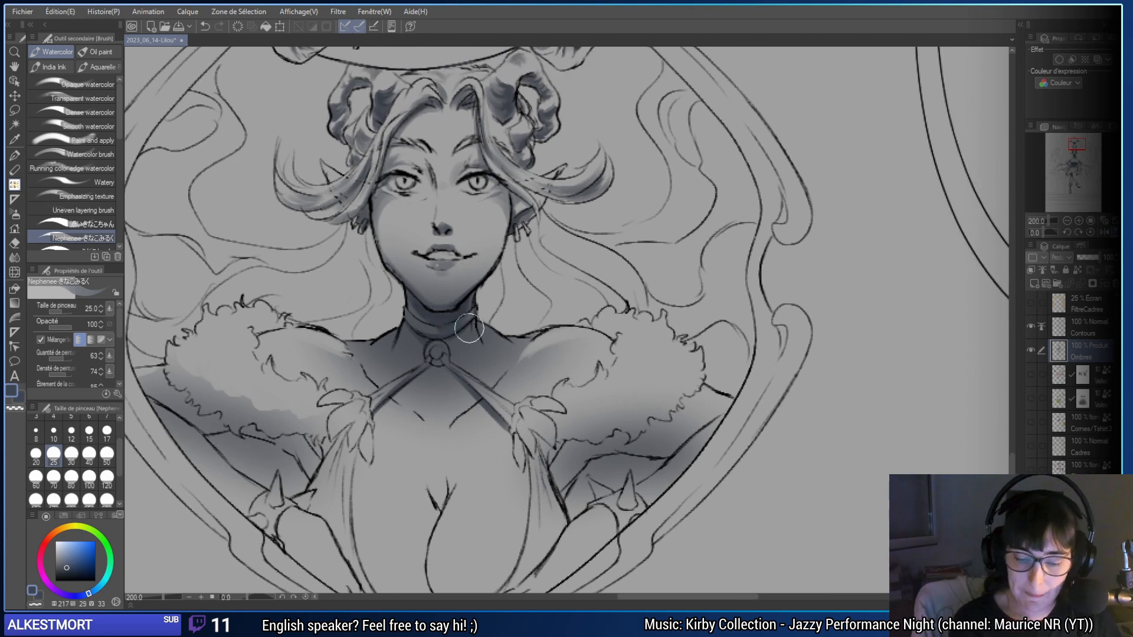
# - Shade the ring below the choker with the main colour at brush size 12
pyautogui.press('c')
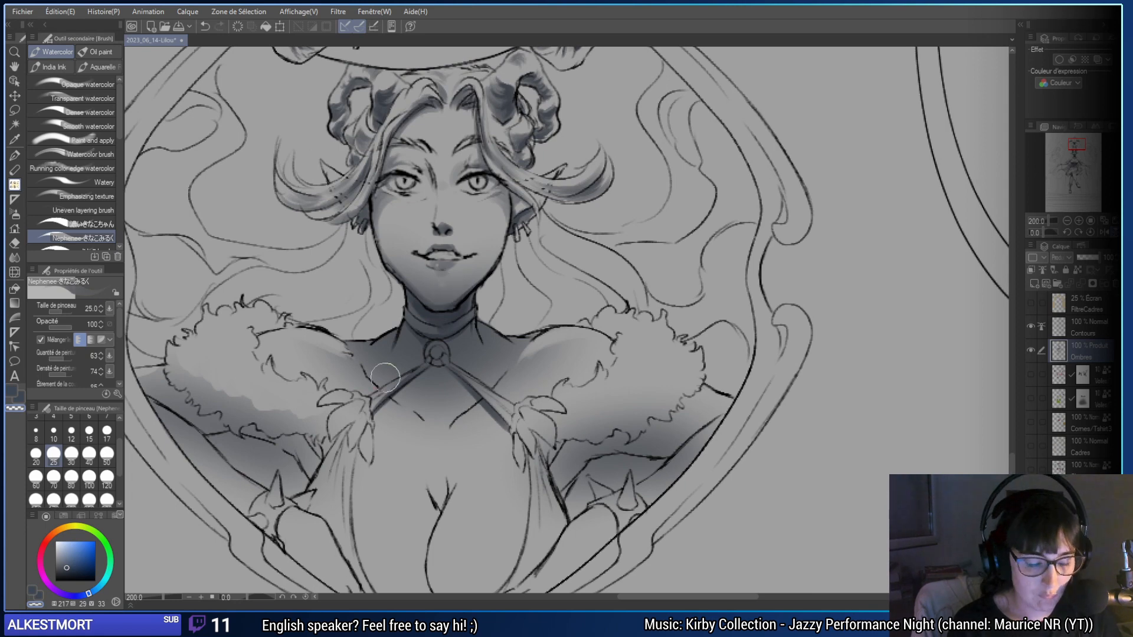
pyautogui.click(71, 432)
pyautogui.click(1078, 221)
pyautogui.press('c')
pyautogui.moveTo(391, 378); pyautogui.dragTo(532, 341)
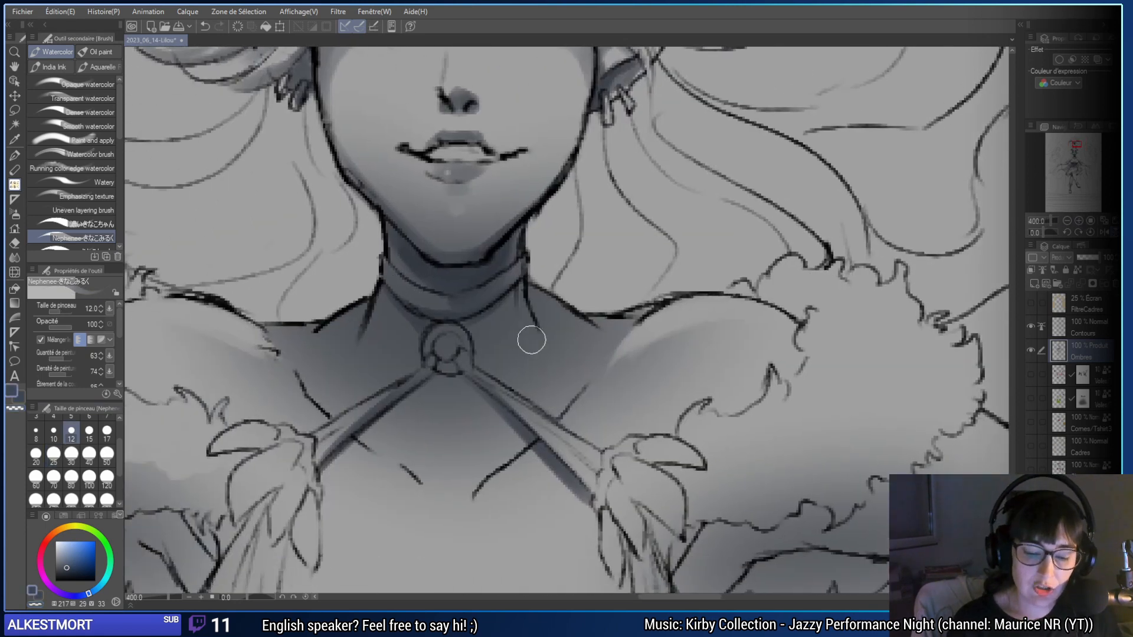
pyautogui.hotkey('ctrl', 'z')
pyautogui.moveTo(444, 339)
pyautogui.mouseDown()
pyautogui.moveTo(446, 356)
pyautogui.moveTo(455, 347)
pyautogui.mouseUp()
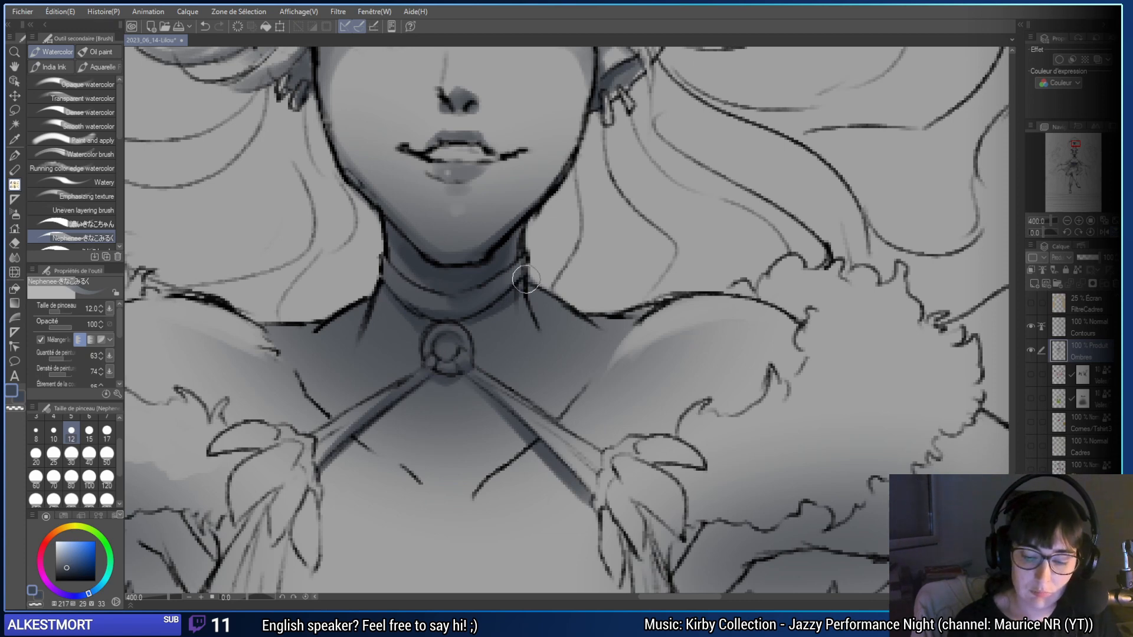
# - Deepen the shadow at the base of the neck around the ring, using brush sizes 30 and 80
pyautogui.press(']')
pyautogui.press(']')
pyautogui.press(']')
pyautogui.press(']')
pyautogui.press(']')
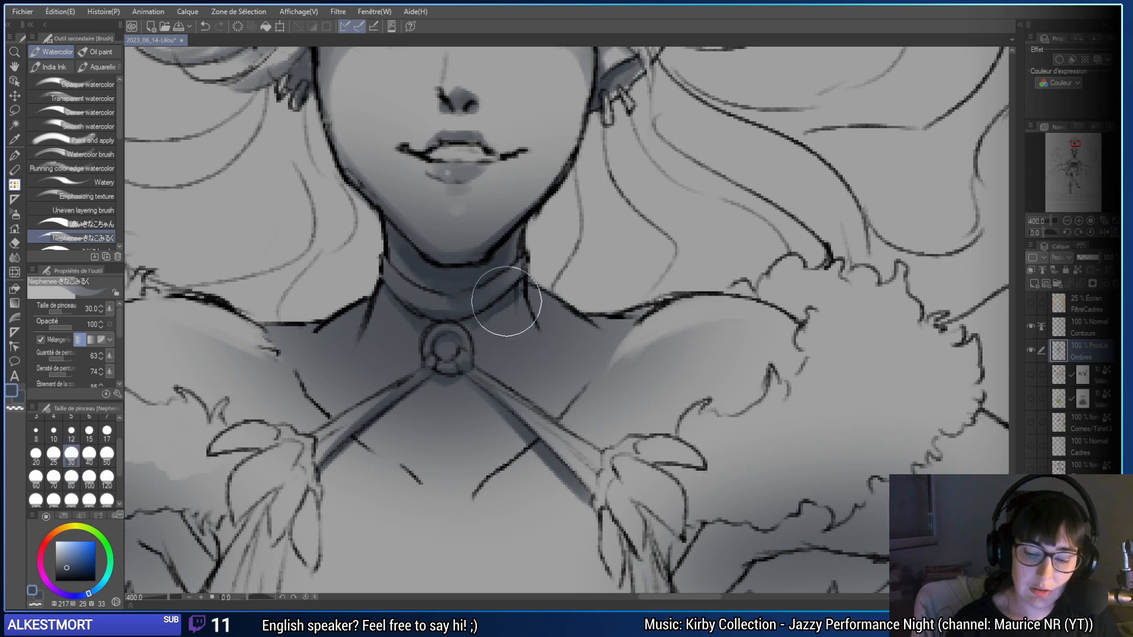
pyautogui.click(71, 476)
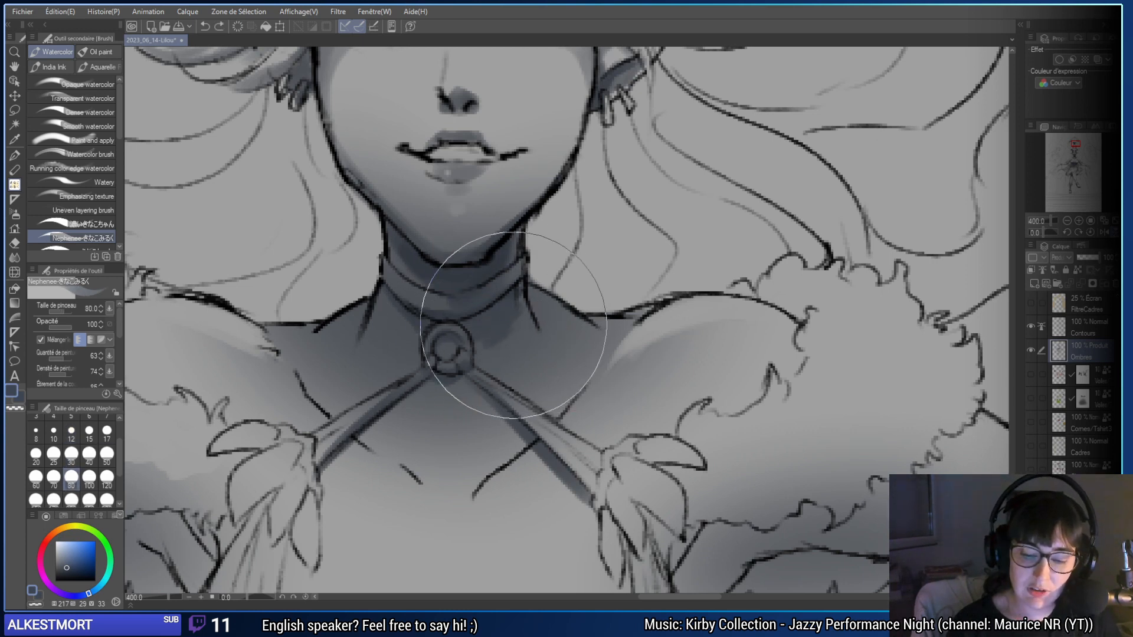
pyautogui.moveTo(474, 330)
pyautogui.mouseDown()
pyautogui.moveTo(473, 342)
pyautogui.moveTo(455, 329)
pyautogui.mouseUp()
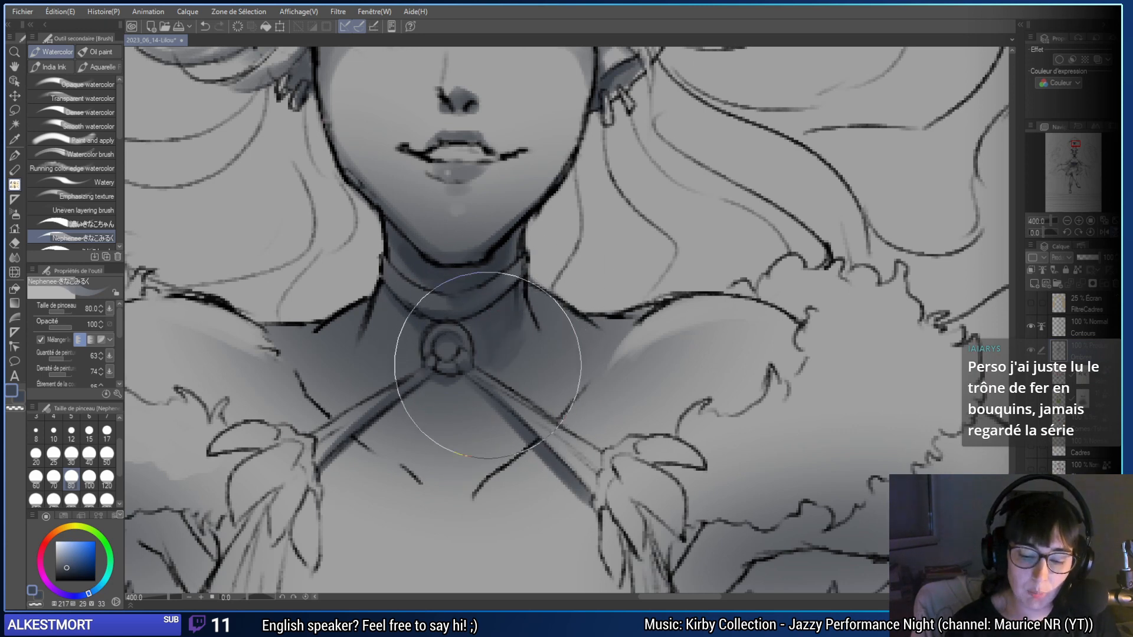
# - Shade the crease between the left-hand shoulder and the chest with the brush at size 30
pyautogui.click(71, 431)
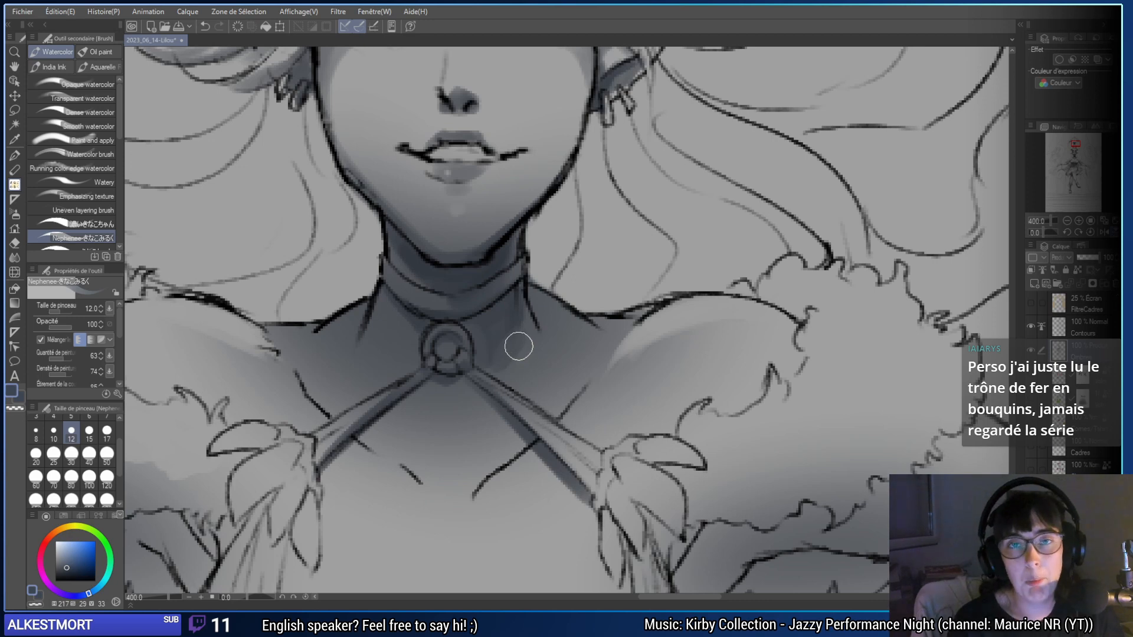
pyautogui.hotkey('ctrl', 'z')
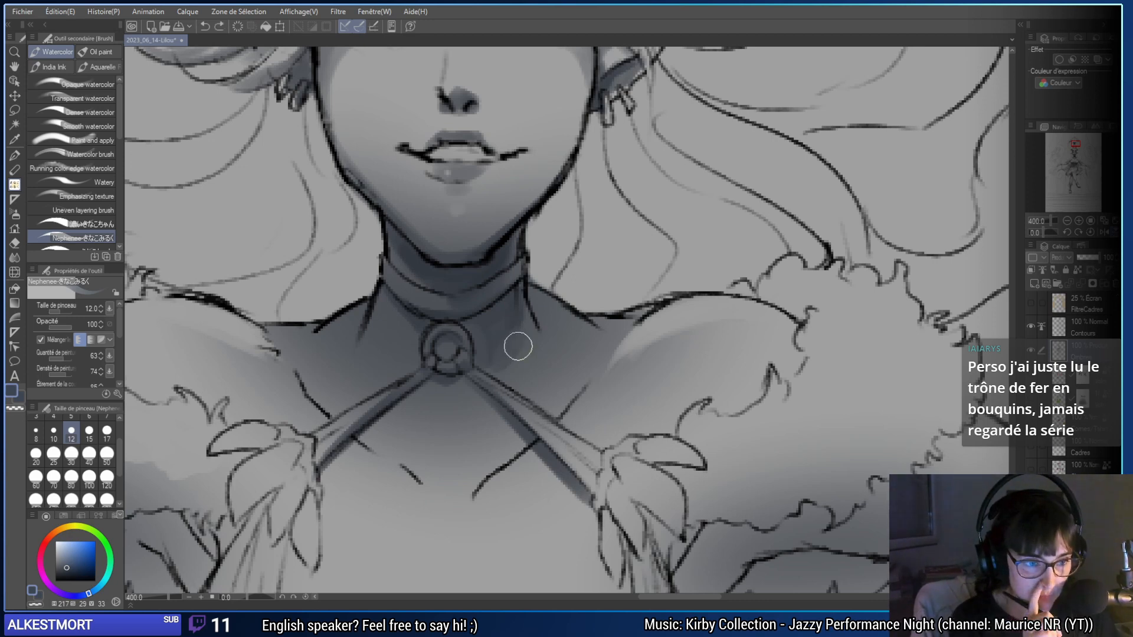
pyautogui.scroll(-3, 551, 387)
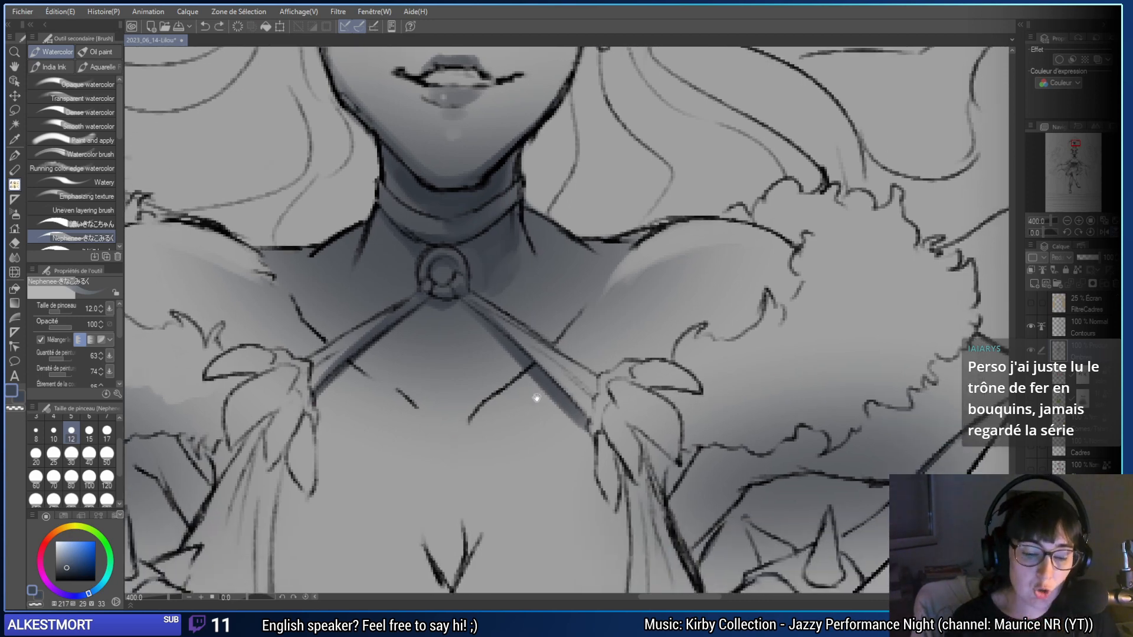
pyautogui.moveTo(537, 398); pyautogui.dragTo(628, 420)
pyautogui.press(']')
pyautogui.press(']')
pyautogui.press(']')
pyautogui.press(']')
pyautogui.press(']')
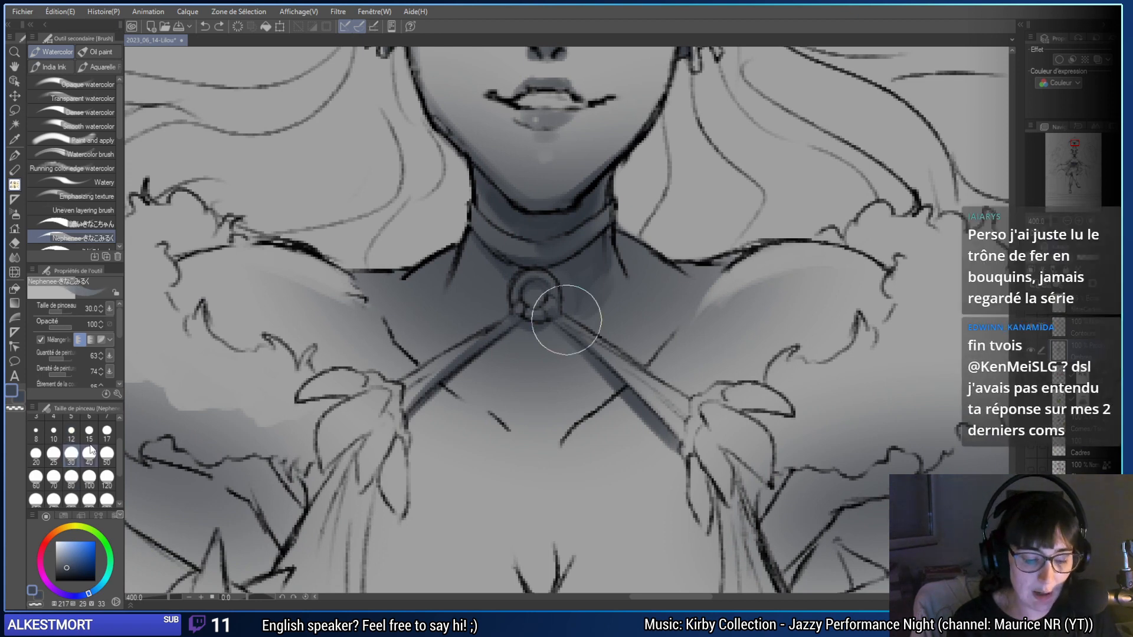
pyautogui.moveTo(367, 296)
pyautogui.mouseDown()
pyautogui.moveTo(416, 378)
pyautogui.moveTo(472, 407)
pyautogui.mouseUp()
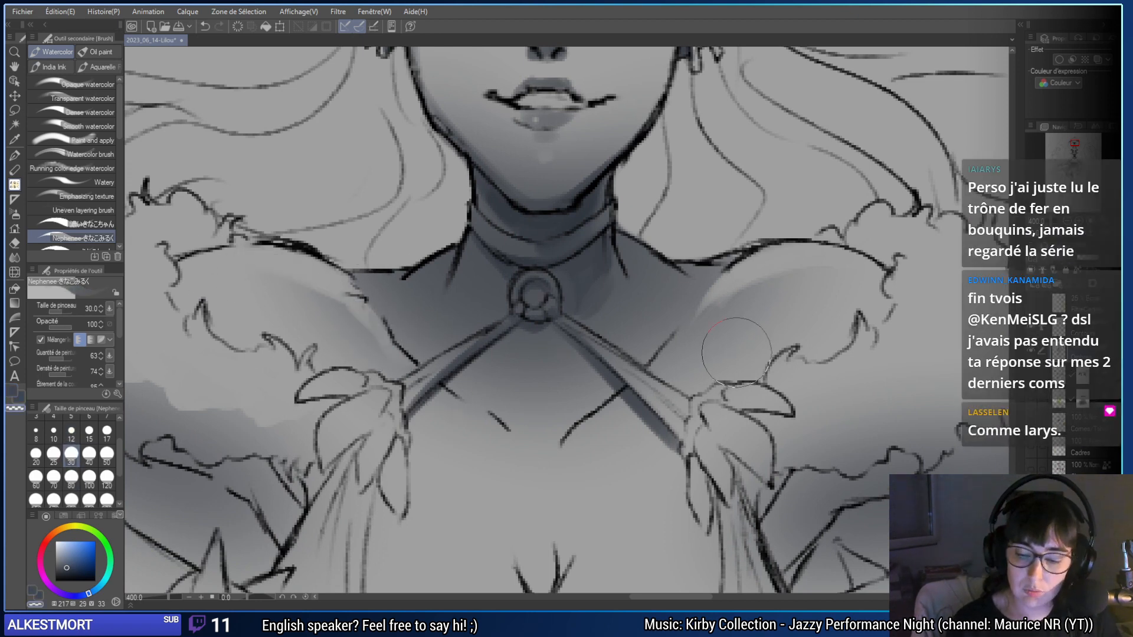
# - Lighten the right-hand shoulder's inner edge with transparent colour at size 30, and the chest straps and ring at size 8
pyautogui.moveTo(755, 331)
pyautogui.mouseDown()
pyautogui.moveTo(655, 366)
pyautogui.moveTo(738, 271)
pyautogui.moveTo(655, 372)
pyautogui.moveTo(665, 349)
pyautogui.moveTo(659, 371)
pyautogui.mouseUp()
pyautogui.moveTo(741, 328)
pyautogui.mouseDown()
pyautogui.moveTo(673, 296)
pyautogui.moveTo(605, 299)
pyautogui.mouseUp()
pyautogui.click(36, 431)
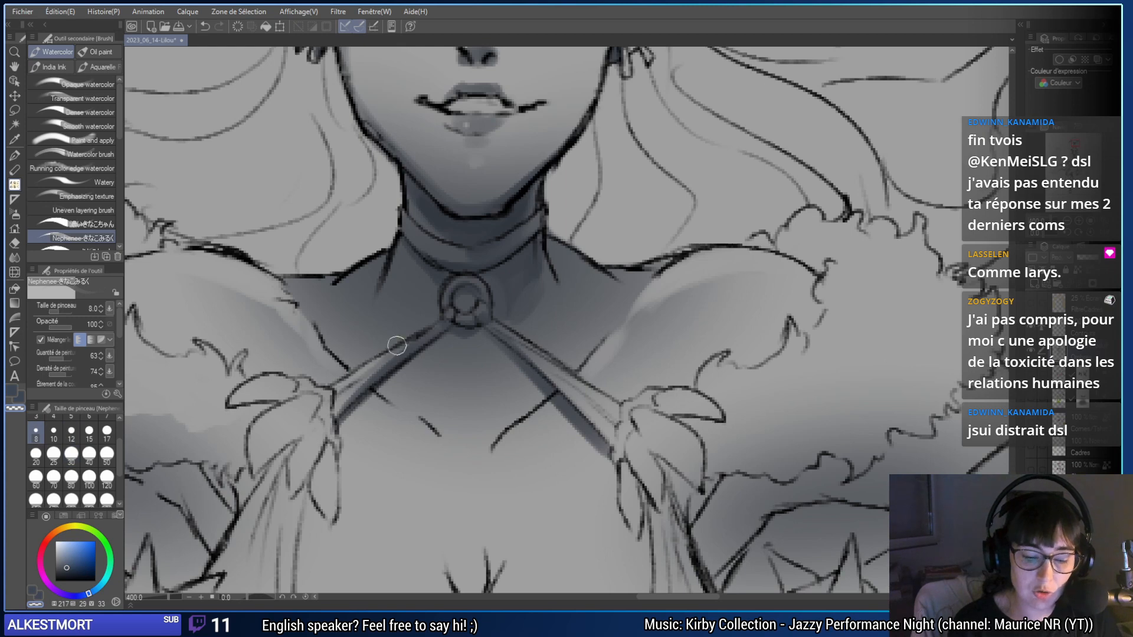
pyautogui.moveTo(616, 402); pyautogui.dragTo(503, 405)
pyautogui.moveTo(389, 330); pyautogui.dragTo(469, 401)
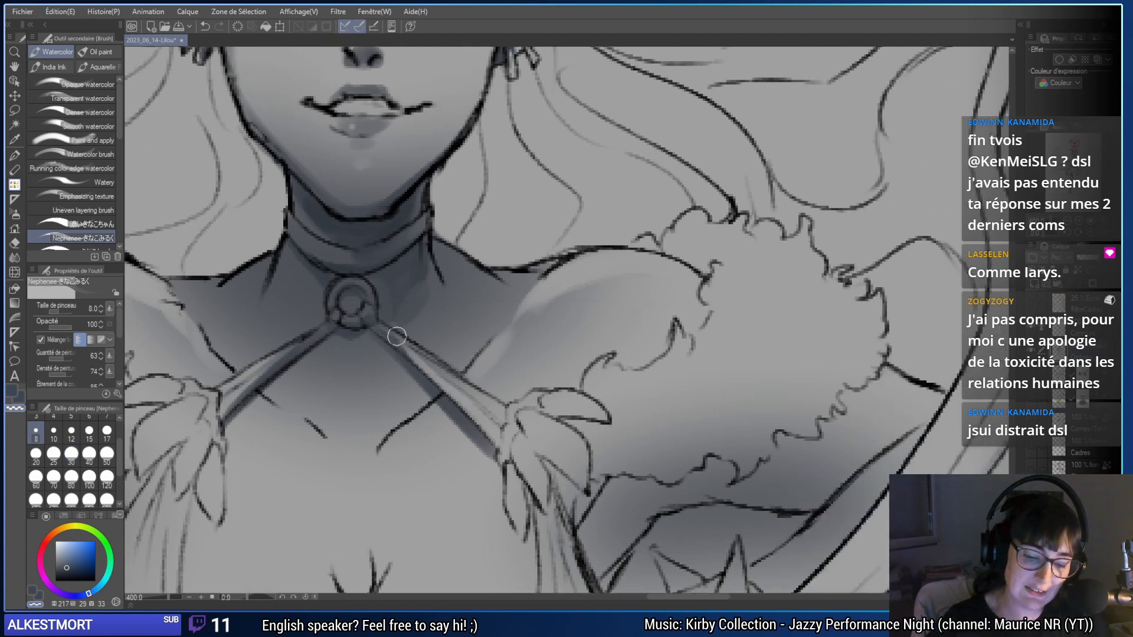
pyautogui.hotkey('ctrl', 'z')
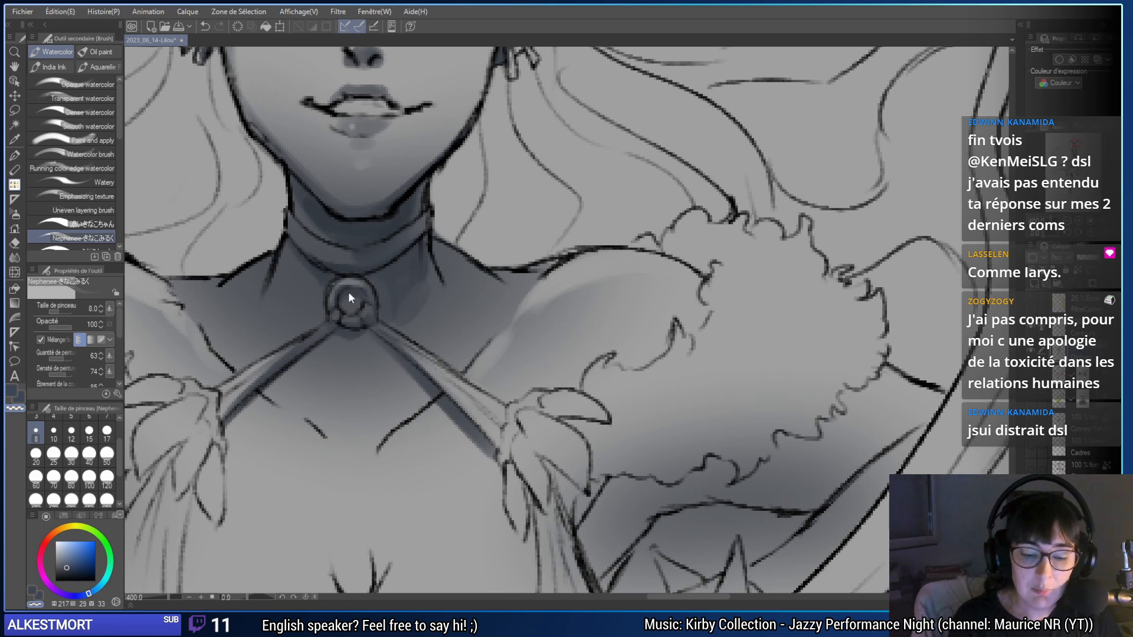
pyautogui.moveTo(493, 380); pyautogui.dragTo(594, 397)
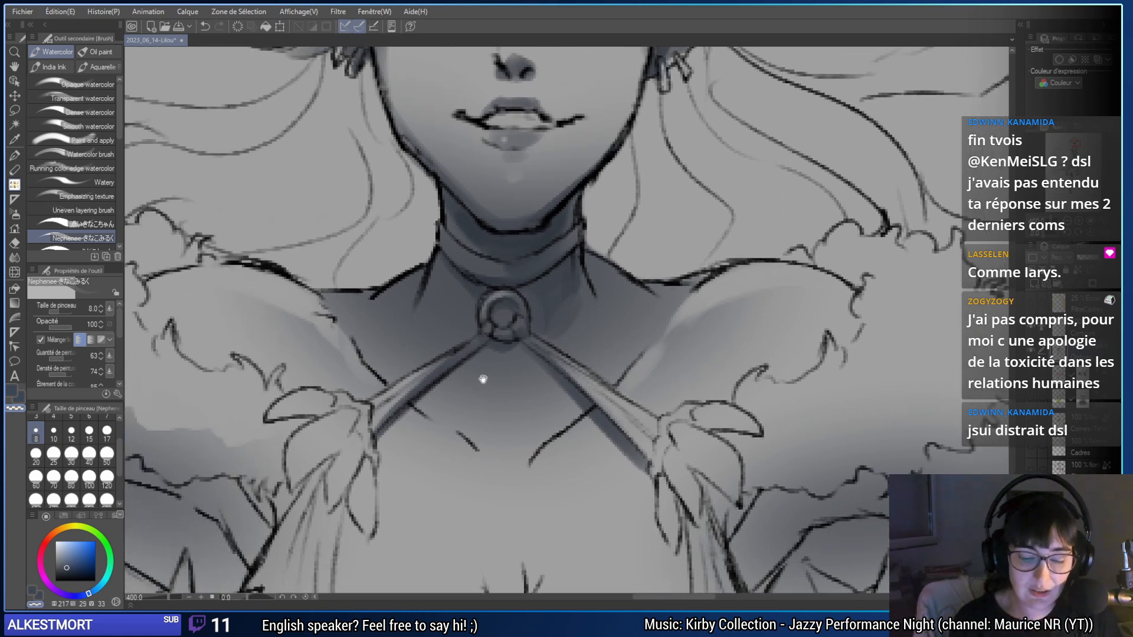
pyautogui.moveTo(396, 356); pyautogui.dragTo(503, 339)
# - Refine the shadow along the inner line of the left-hand shoulder with the main colour at brush size 12
pyautogui.click(71, 453)
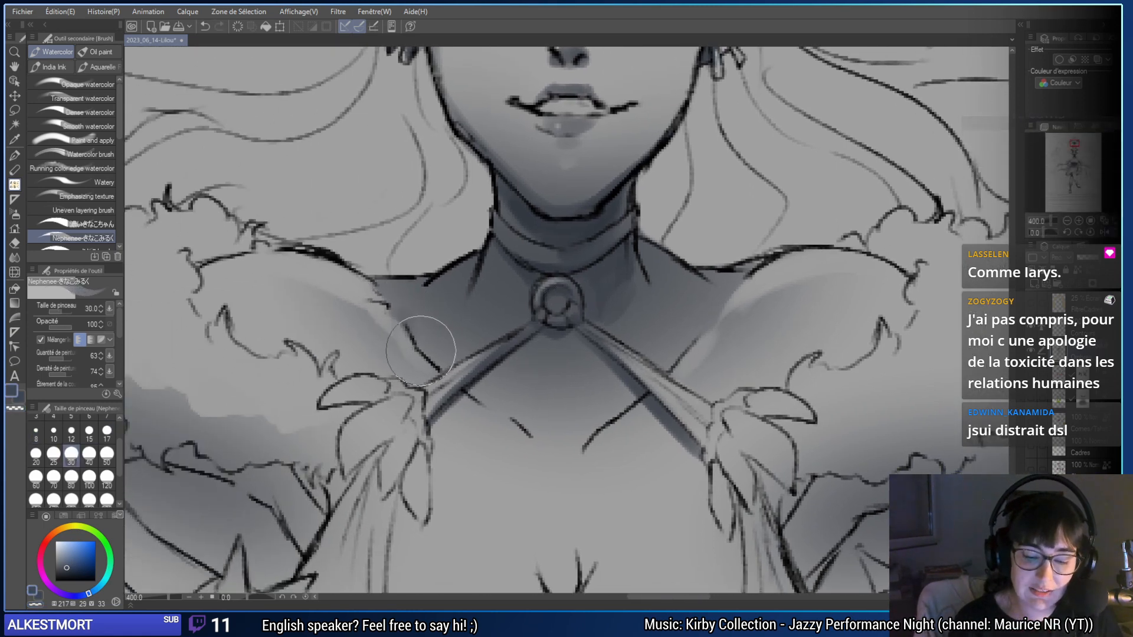
pyautogui.click(71, 430)
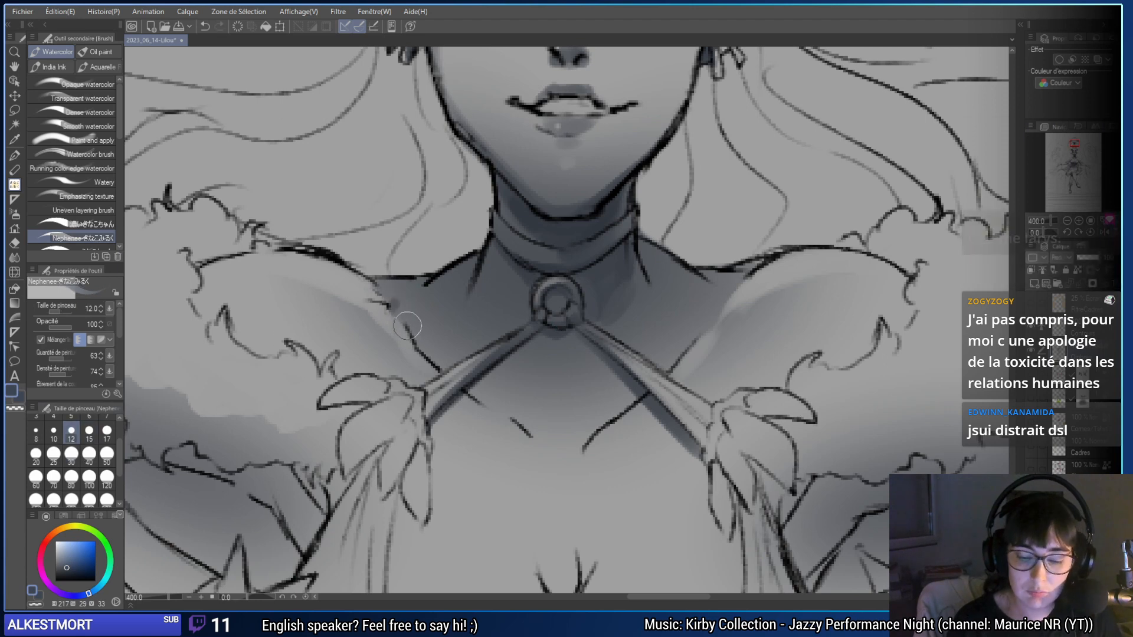
pyautogui.moveTo(392, 309)
pyautogui.mouseDown()
pyautogui.moveTo(384, 298)
pyautogui.moveTo(401, 330)
pyautogui.moveTo(466, 382)
pyautogui.mouseUp()
pyautogui.hotkey('ctrl', 'z')
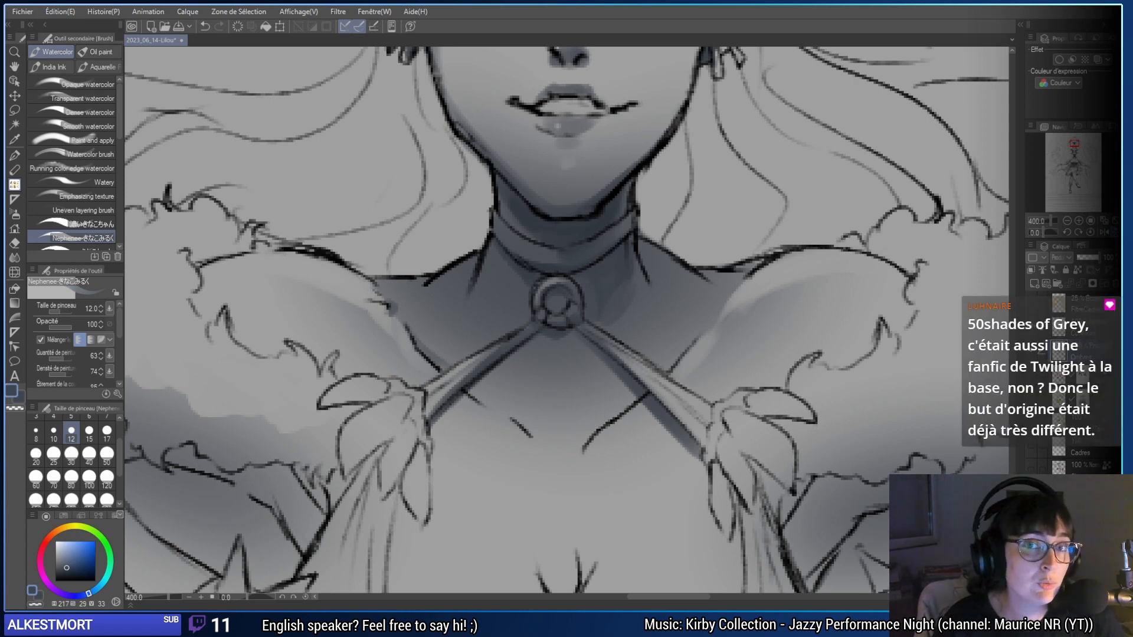
# - Paint shadows along the two slanting chest lines below the straps at size 12, blending them at size 20
pyautogui.moveTo(605, 396); pyautogui.dragTo(581, 423)
pyautogui.moveTo(464, 378)
pyautogui.mouseDown()
pyautogui.moveTo(492, 390)
pyautogui.moveTo(522, 431)
pyautogui.mouseUp()
pyautogui.click(36, 453)
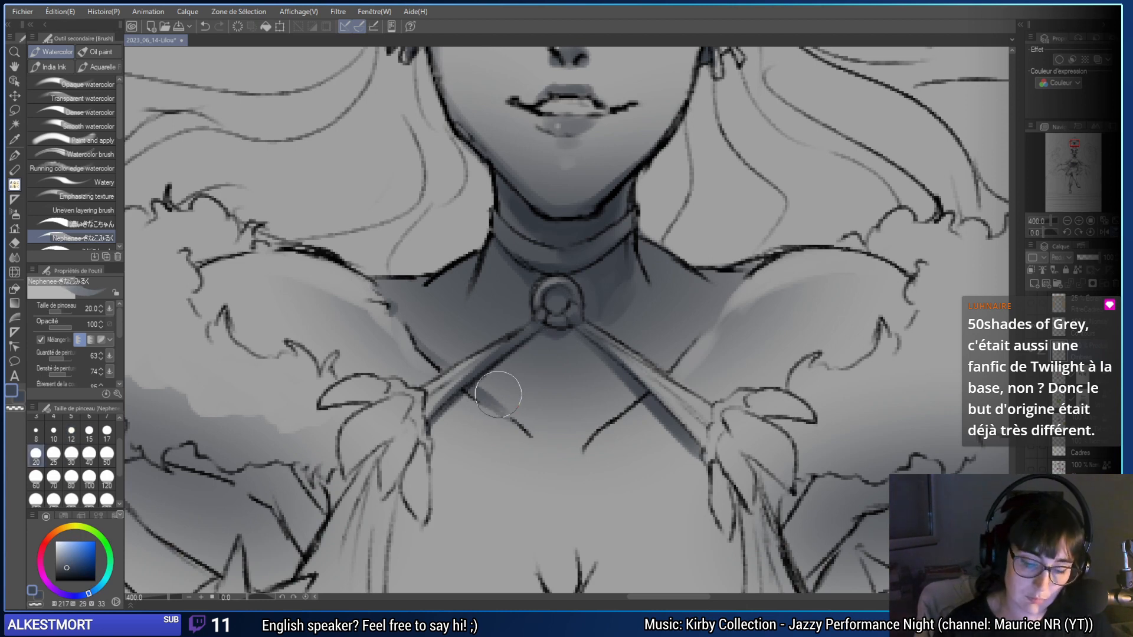
pyautogui.moveTo(467, 391); pyautogui.dragTo(531, 437)
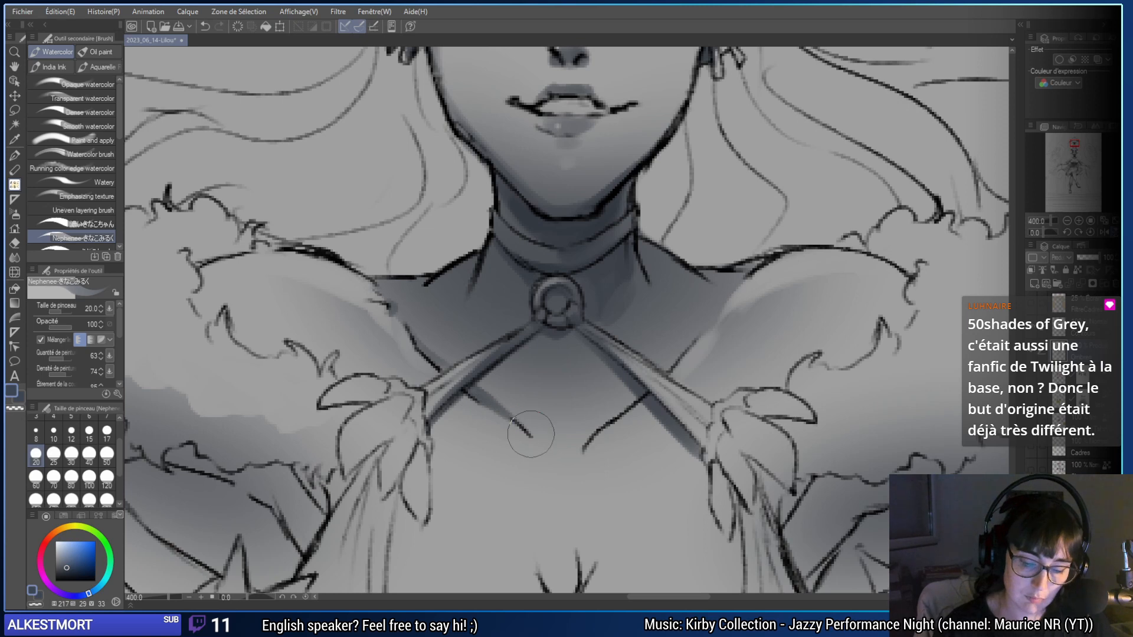
pyautogui.moveTo(646, 394)
pyautogui.mouseDown()
pyautogui.moveTo(582, 450)
pyautogui.moveTo(649, 389)
pyautogui.moveTo(631, 403)
pyautogui.mouseUp()
pyautogui.hotkey('ctrl', 'z')
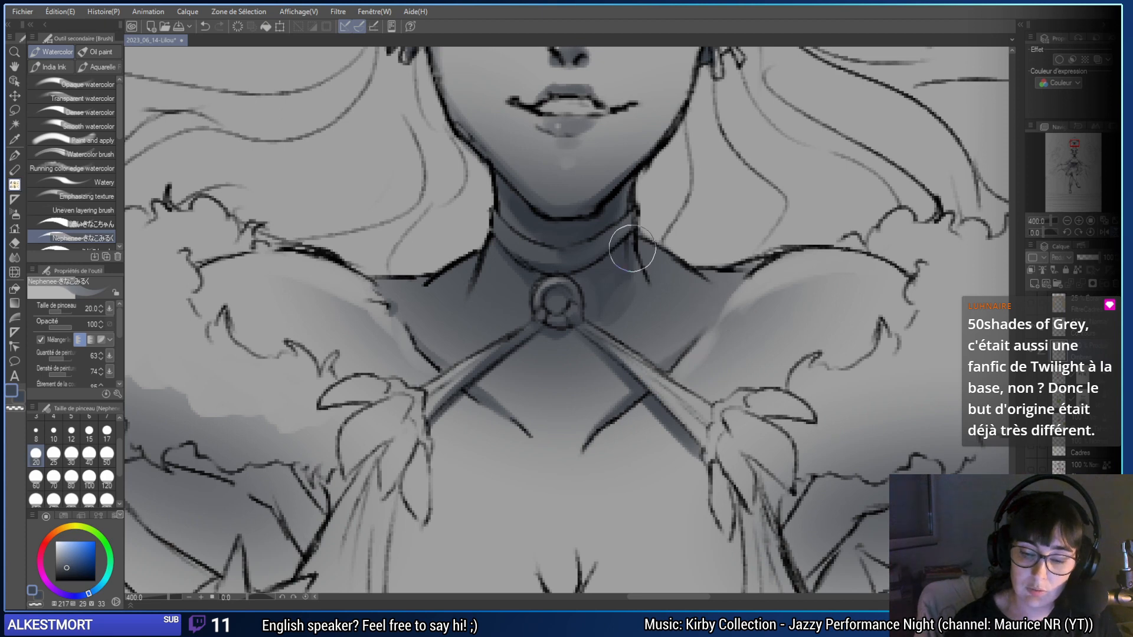
# - Darken and blend the collarbone area on both sides of the neck with the brush at sizes 30 and 80
pyautogui.moveTo(632, 253); pyautogui.dragTo(388, 340)
pyautogui.click(71, 453)
pyautogui.moveTo(240, 344); pyautogui.dragTo(286, 362)
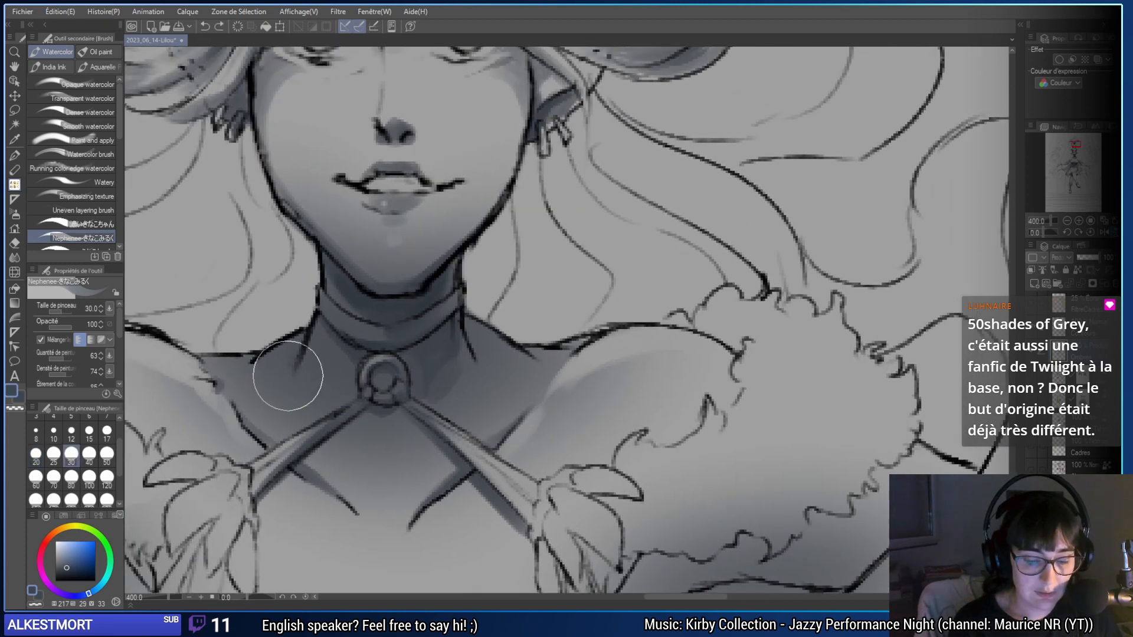
pyautogui.click(70, 477)
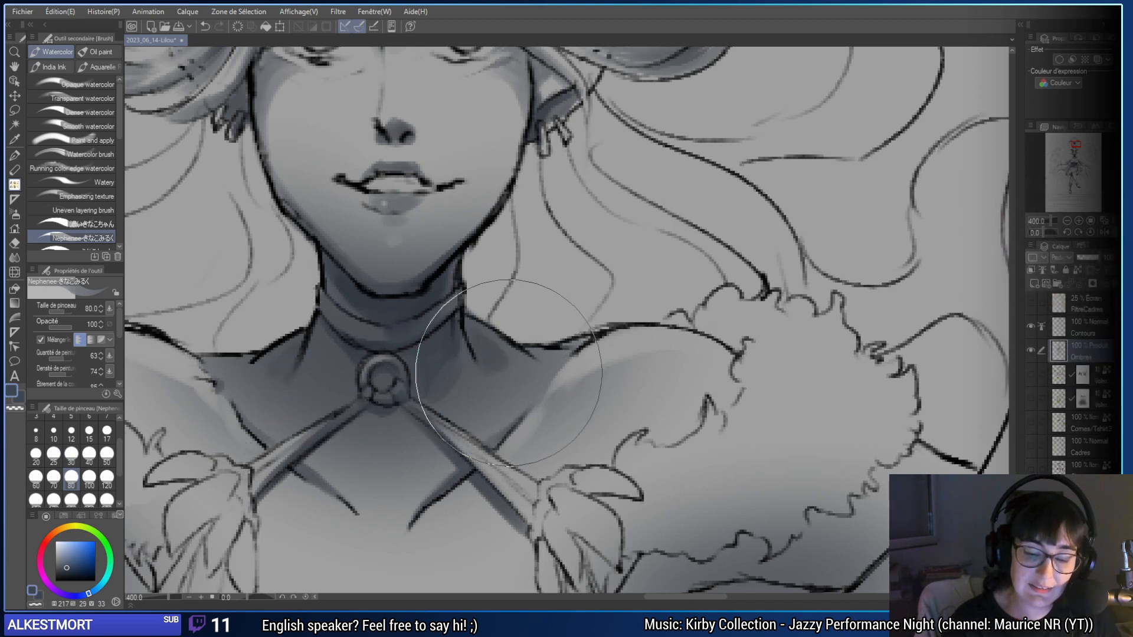
pyautogui.moveTo(472, 337)
pyautogui.mouseDown()
pyautogui.moveTo(490, 354)
pyautogui.moveTo(466, 330)
pyautogui.moveTo(472, 300)
pyautogui.moveTo(556, 277)
pyautogui.mouseUp()
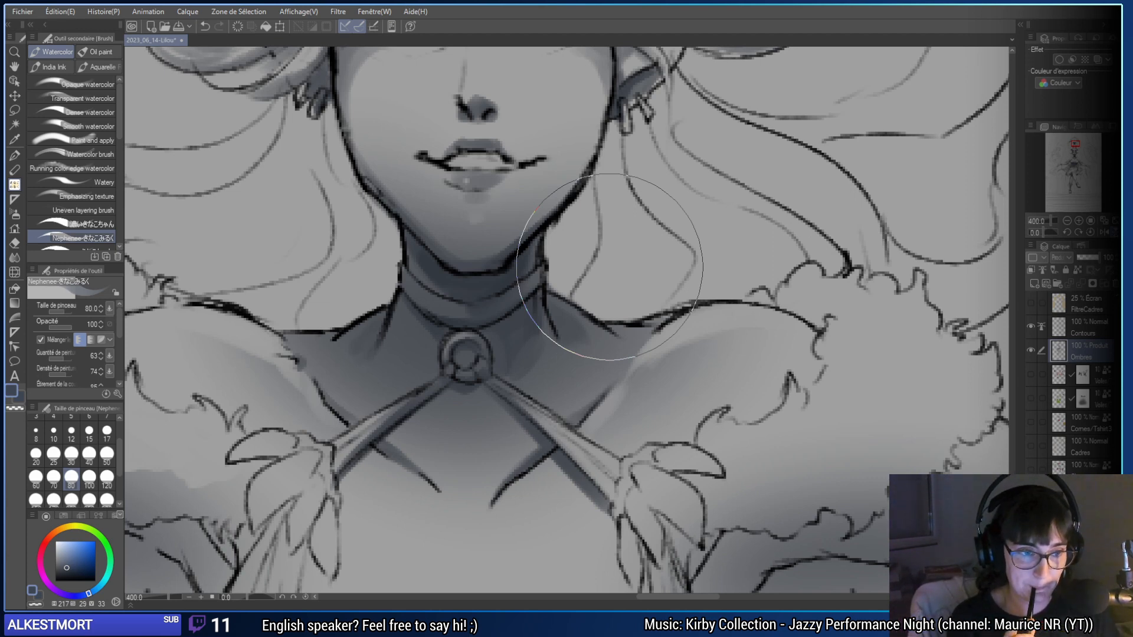
# - Lighten the edges where the neck meets the shoulders with transparent colour at brush size 8
pyautogui.click(36, 432)
pyautogui.moveTo(397, 314); pyautogui.dragTo(480, 318)
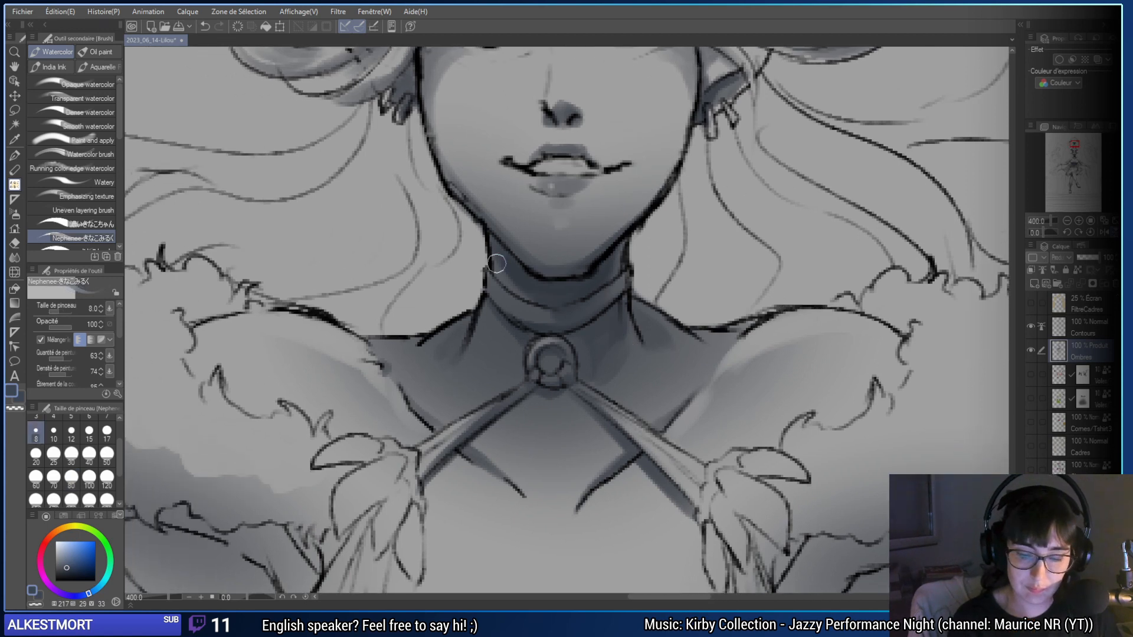
pyautogui.hotkey('ctrl', 'z')
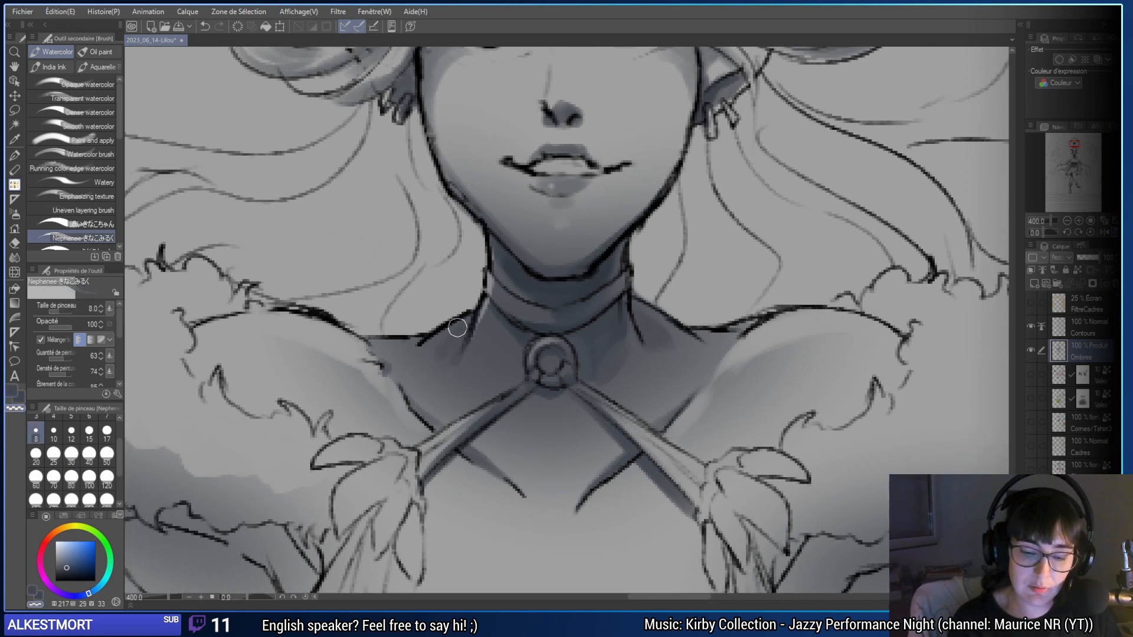
pyautogui.hscroll(5, 406, 354)
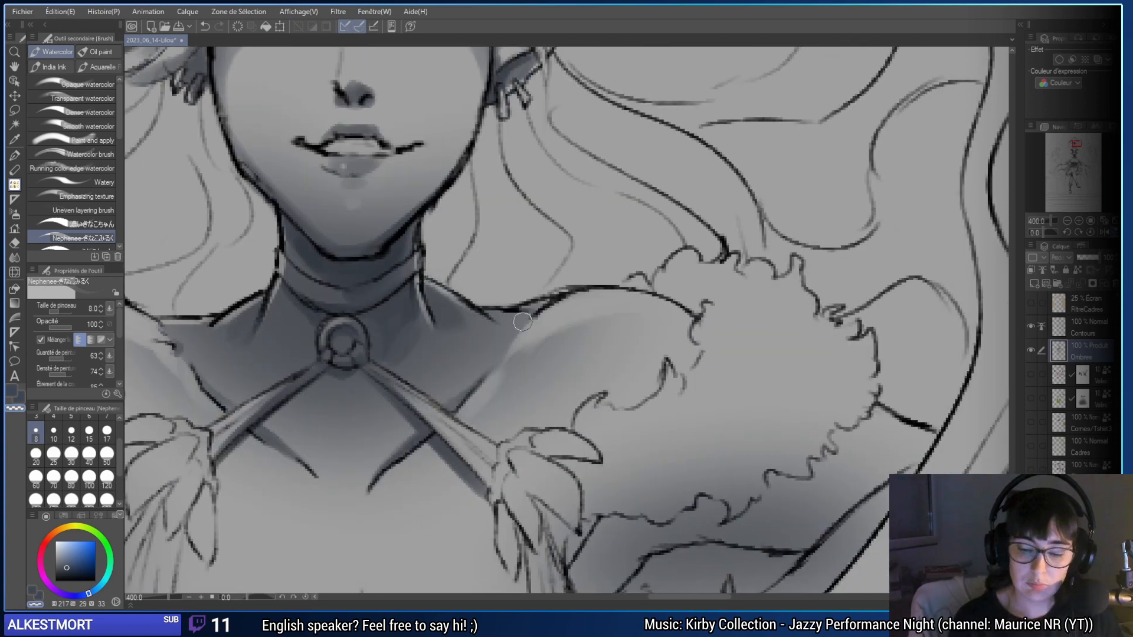
pyautogui.hscroll(-2, 513, 311)
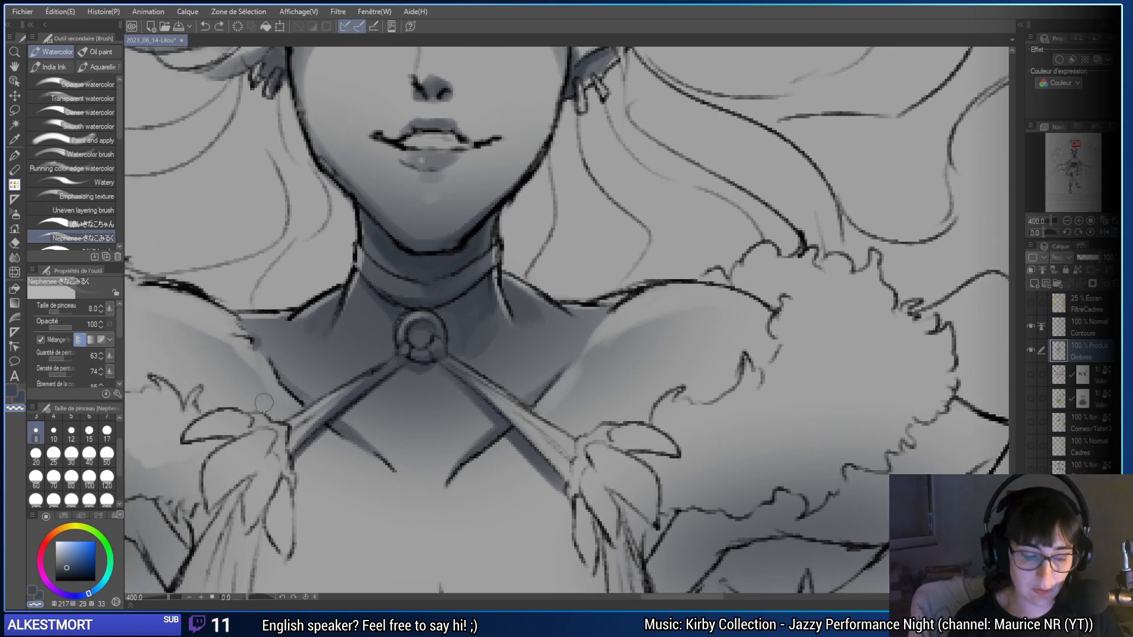
# - Soften the left-hand shoulder's inner edge and the shading around the chest straps with transparent colour at size 25
pyautogui.click(53, 453)
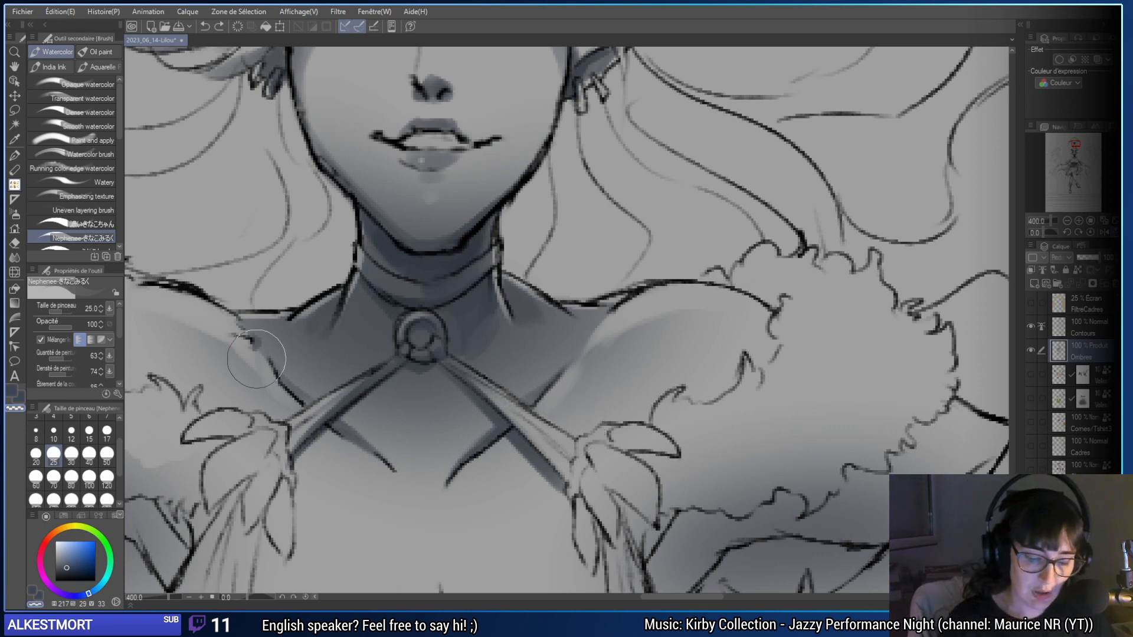
pyautogui.moveTo(354, 370); pyautogui.dragTo(317, 317)
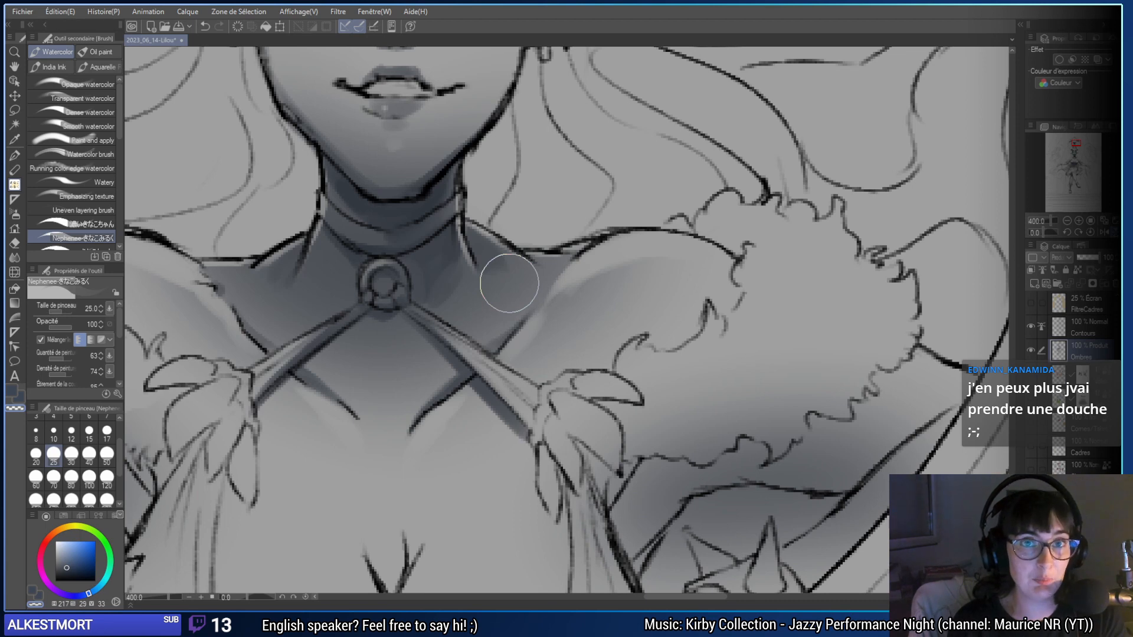
pyautogui.moveTo(398, 429); pyautogui.dragTo(487, 399)
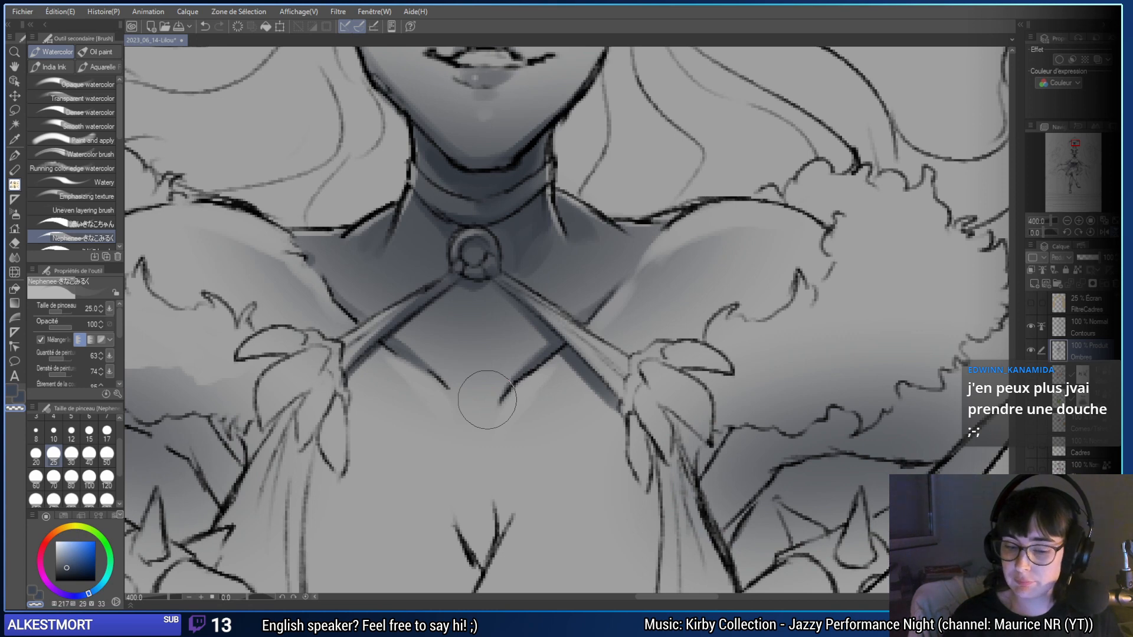
pyautogui.hotkey('ctrl', 'z')
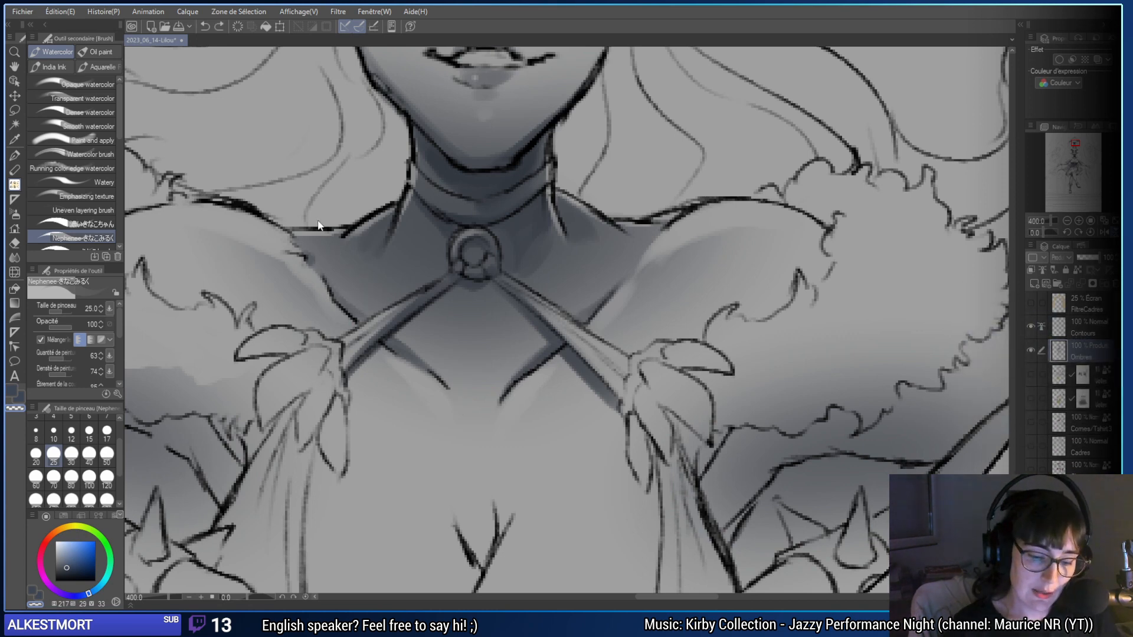
# - Deepen the shadows along the inner sides of the chest straps at size 25 and lighten the centre of the diamond between them
pyautogui.moveTo(326, 281); pyautogui.dragTo(414, 330)
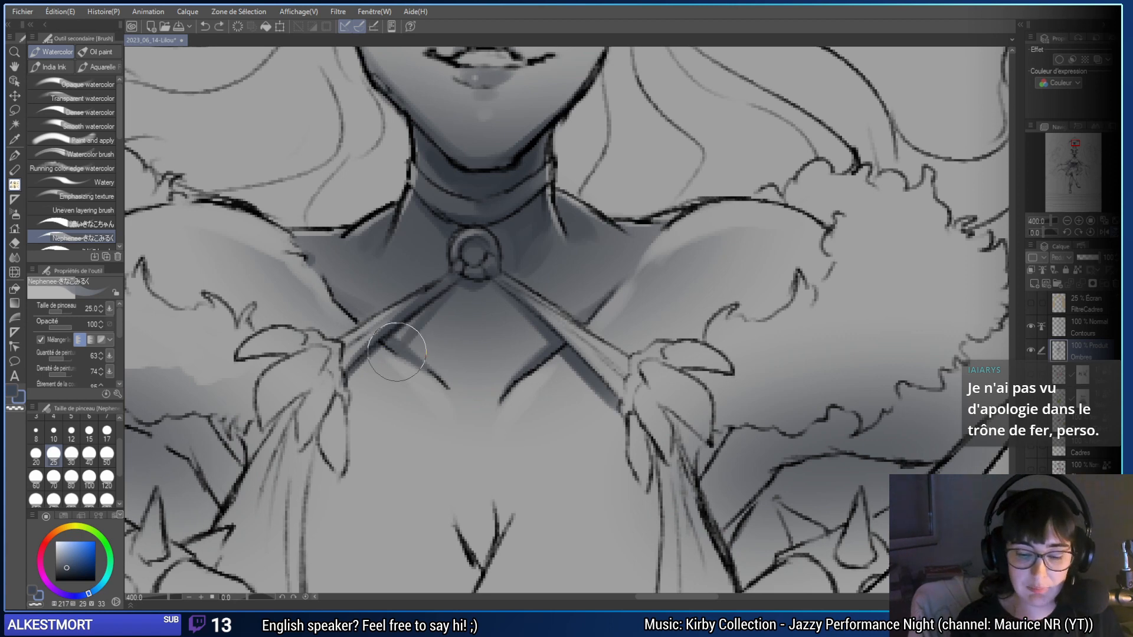
pyautogui.hotkey('ctrl', 'z')
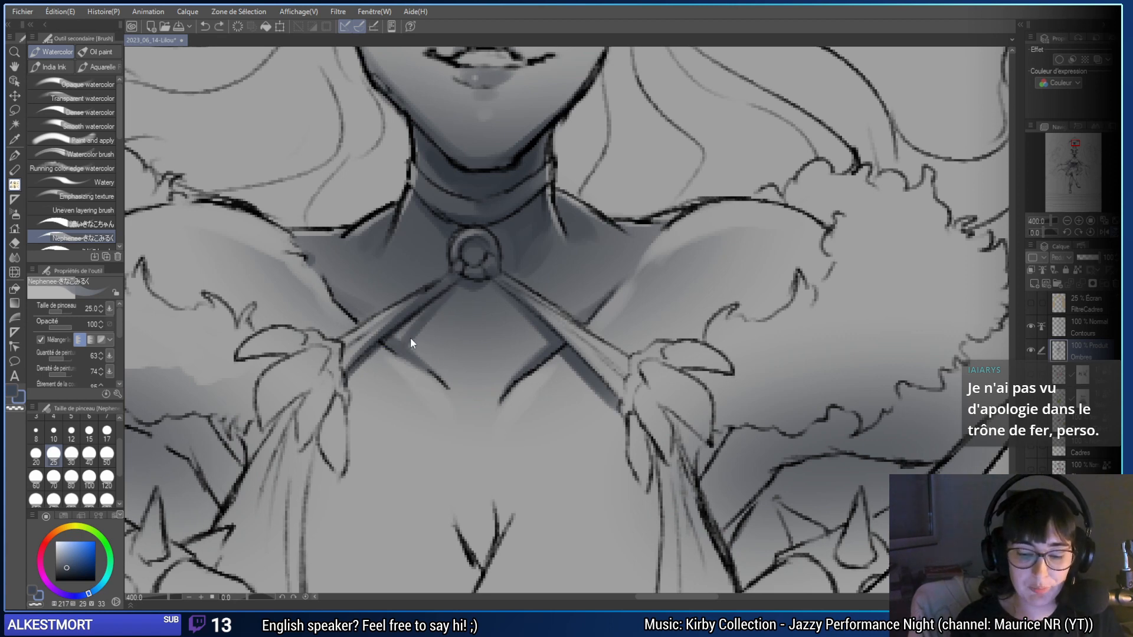
pyautogui.moveTo(463, 276); pyautogui.dragTo(395, 349)
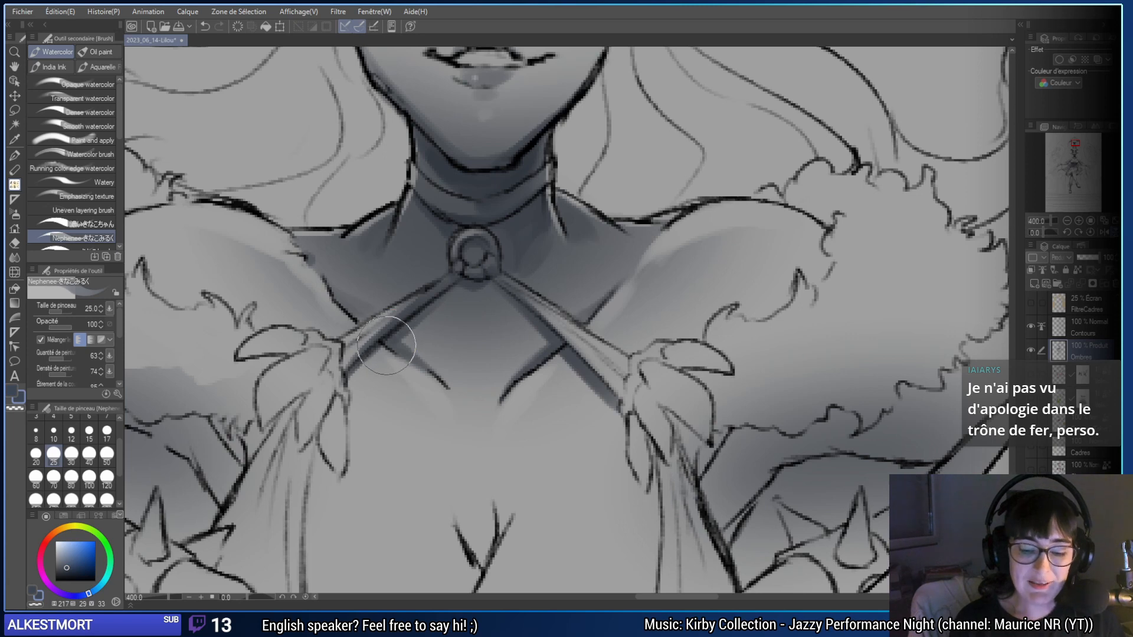
pyautogui.hscroll(5, 436, 290)
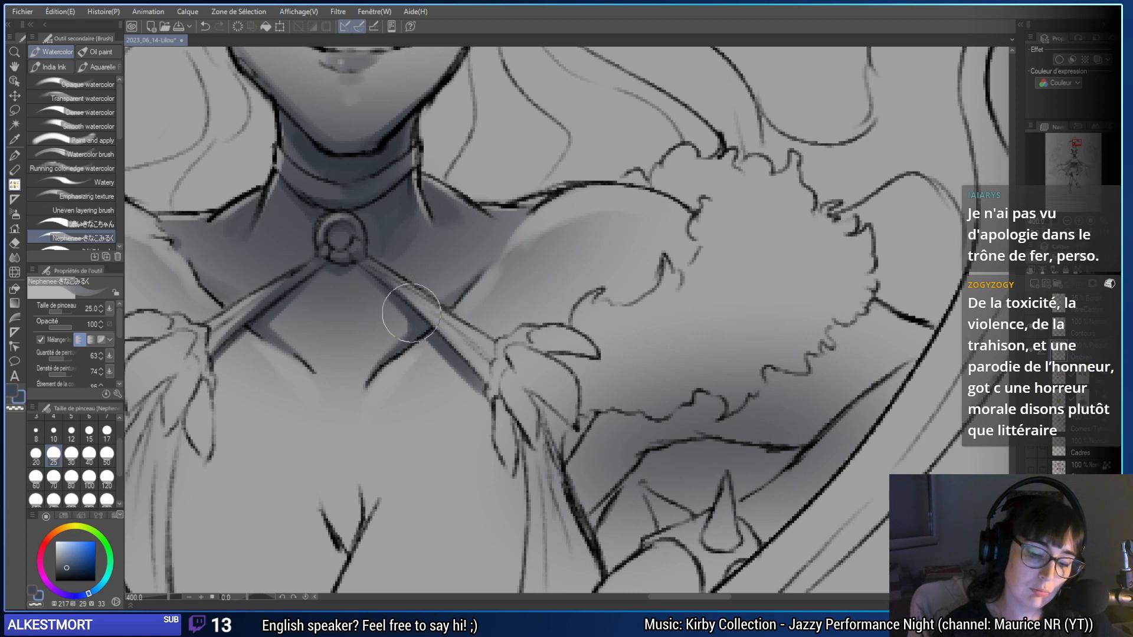
# - Paint and refine small shadows at the strap ends and on the right-hand and left-hand knots at size 10
pyautogui.click(54, 430)
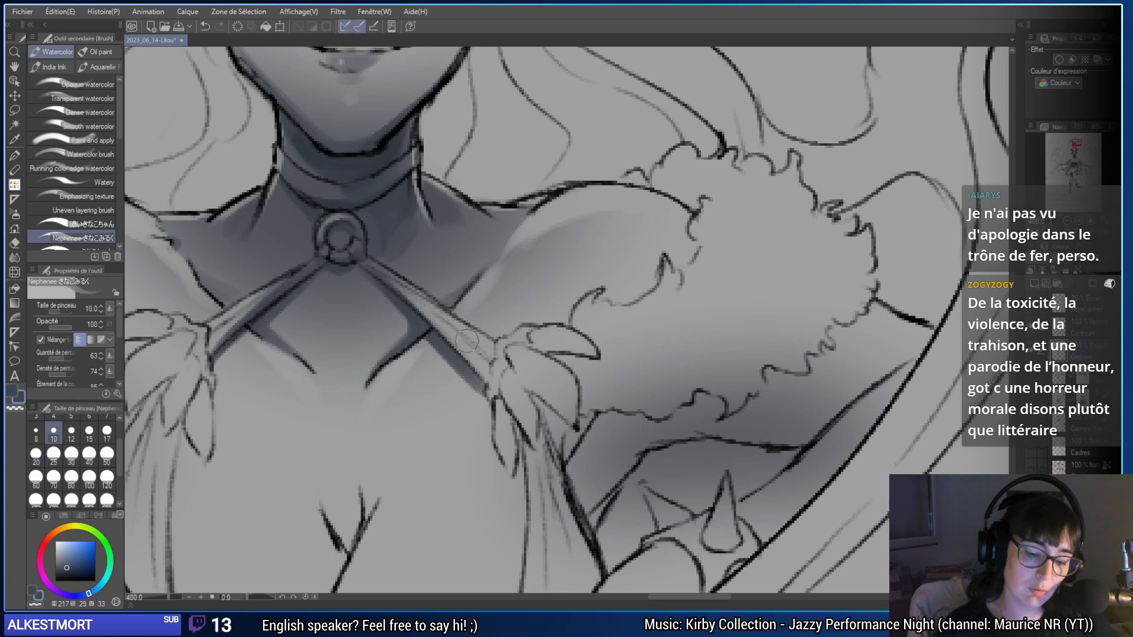
pyautogui.moveTo(496, 357); pyautogui.dragTo(680, 298)
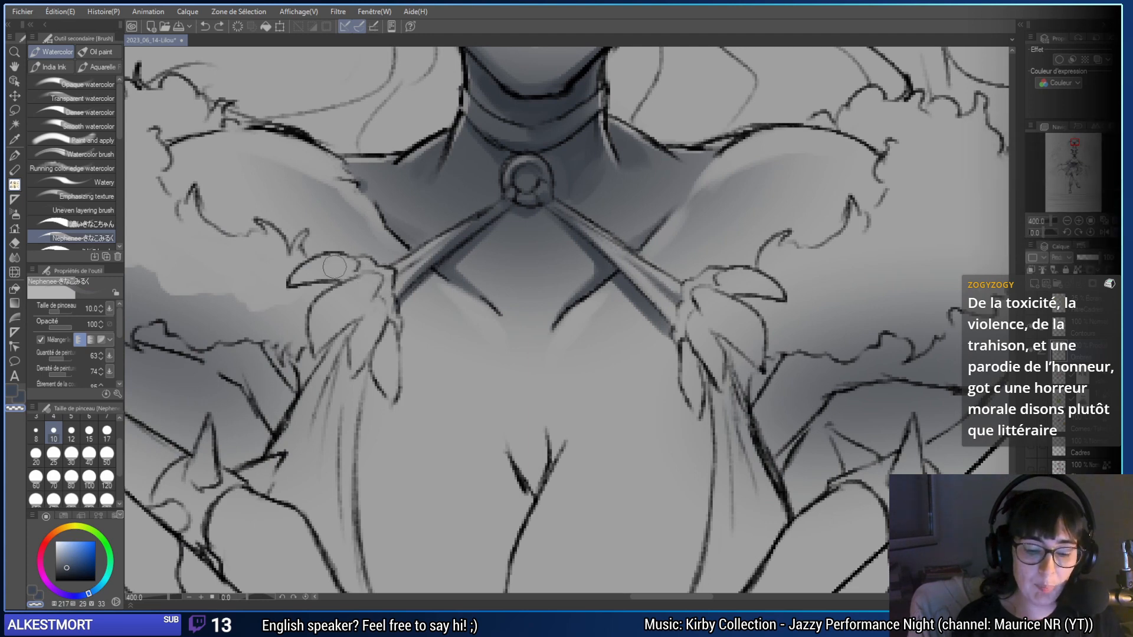
pyautogui.moveTo(774, 383); pyautogui.dragTo(553, 362)
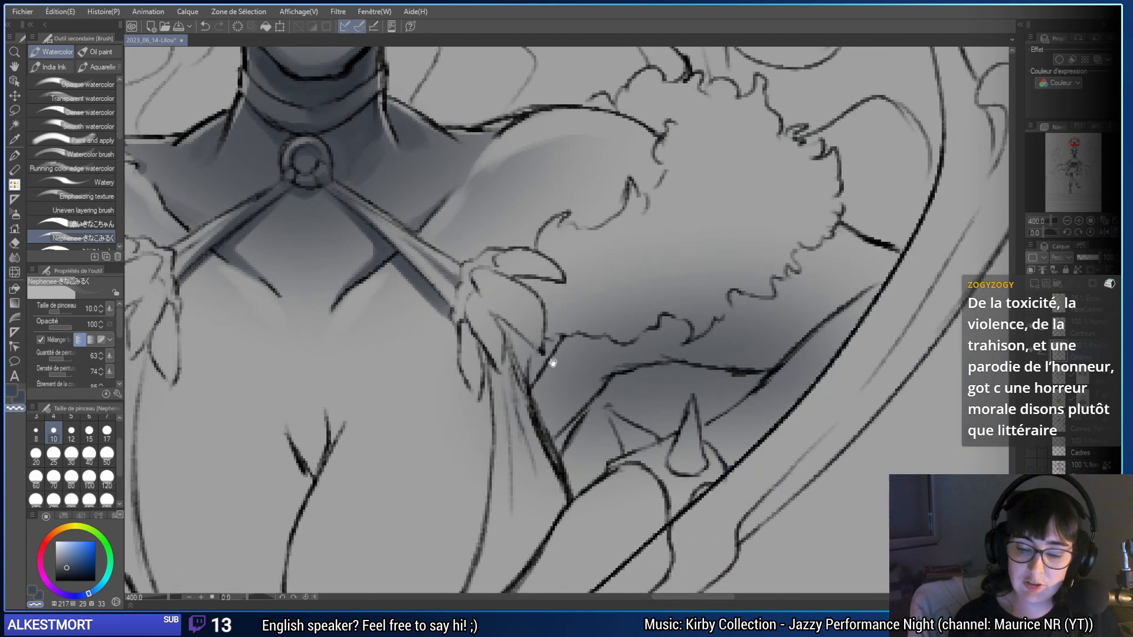
pyautogui.moveTo(520, 188); pyautogui.dragTo(452, 229)
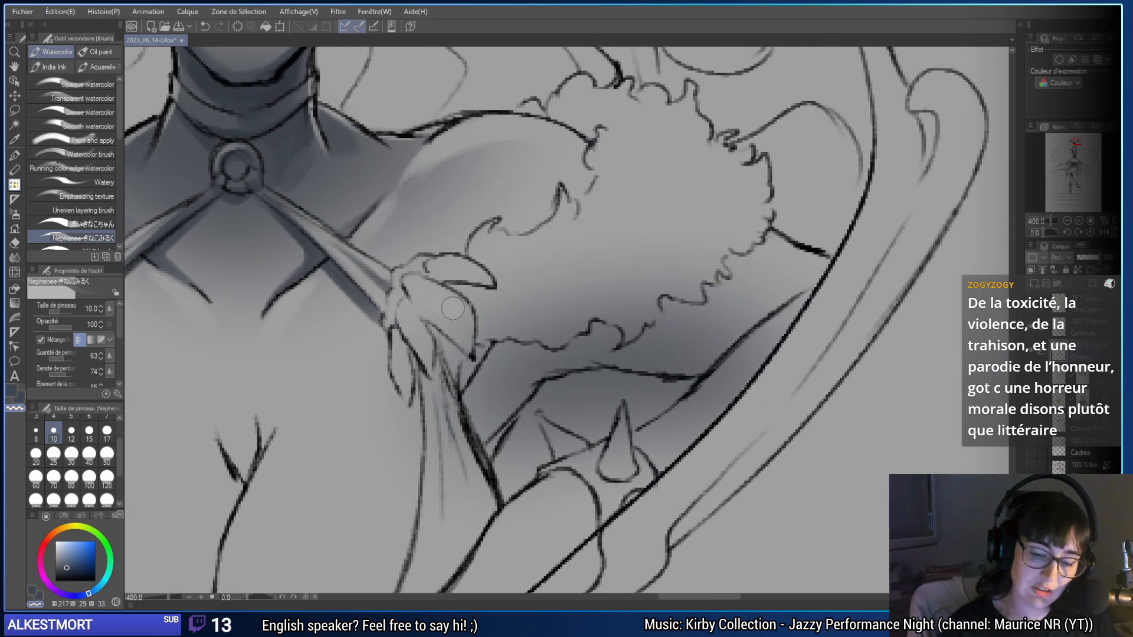
pyautogui.moveTo(452, 307); pyautogui.dragTo(467, 341)
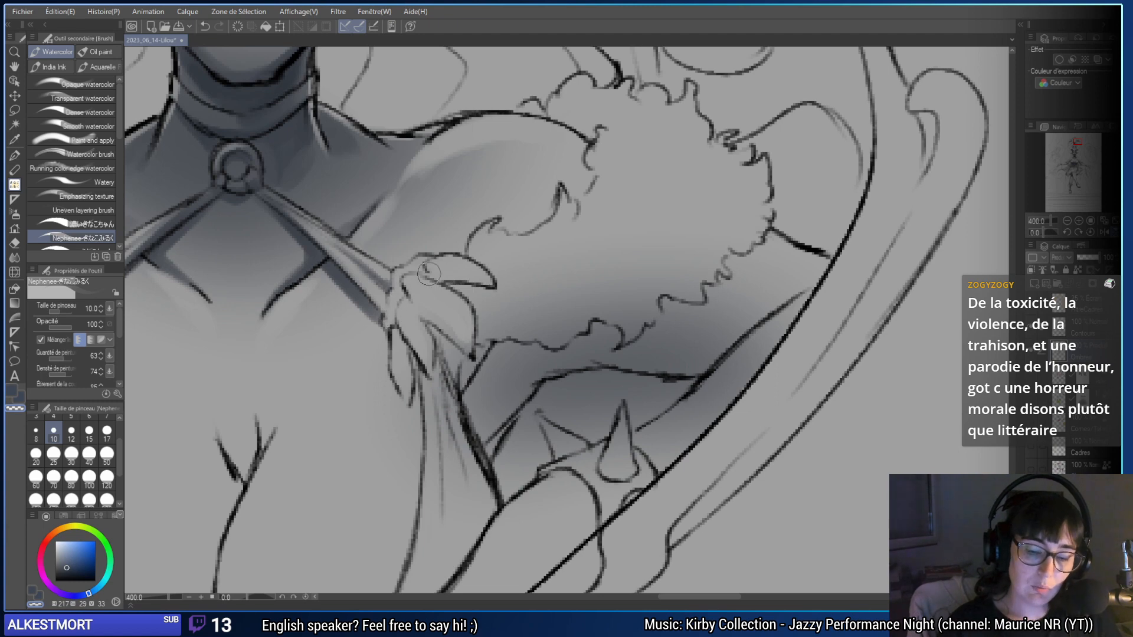
pyautogui.moveTo(429, 273)
pyautogui.mouseDown()
pyautogui.moveTo(458, 324)
pyautogui.moveTo(609, 237)
pyautogui.moveTo(803, 212)
pyautogui.mouseUp()
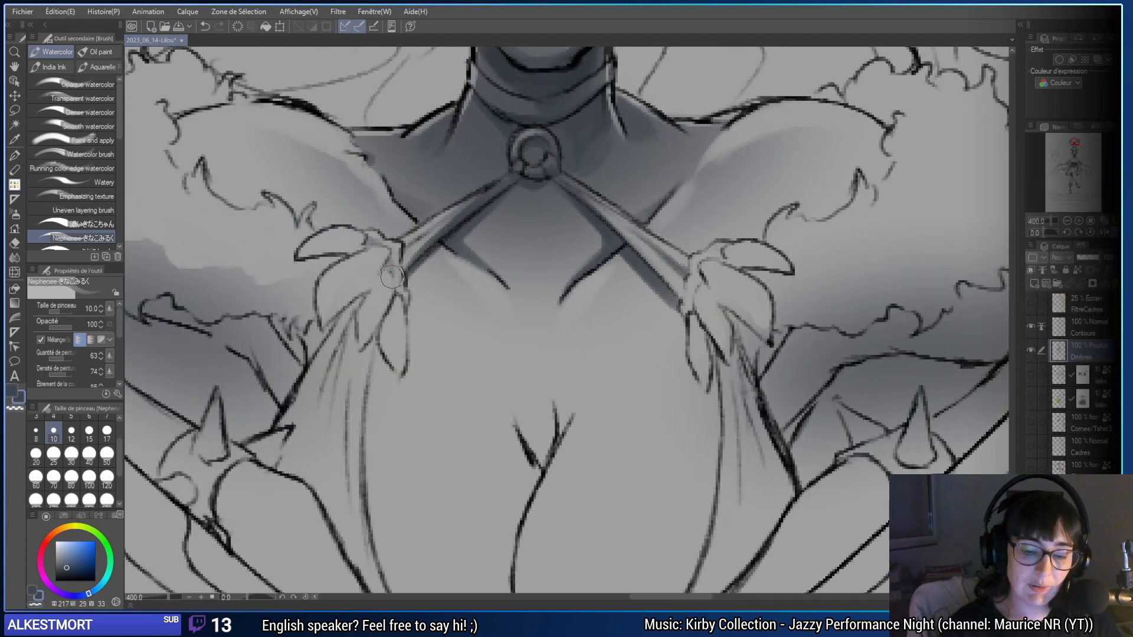
pyautogui.moveTo(408, 316); pyautogui.dragTo(580, 354)
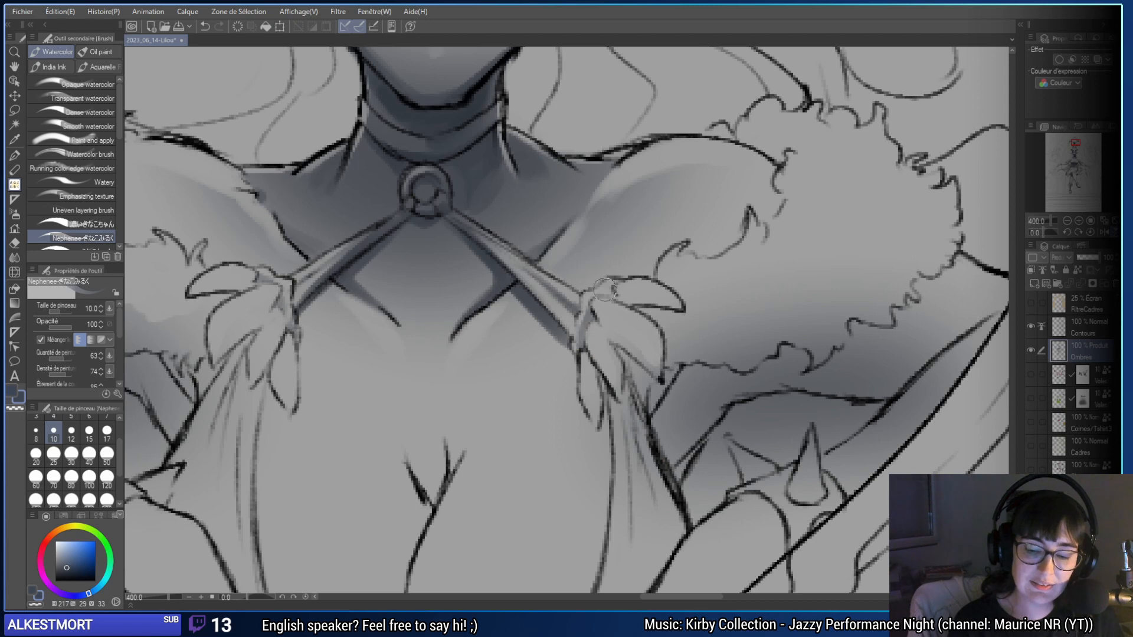
pyautogui.moveTo(614, 304); pyautogui.dragTo(781, 384)
# - Shade the upper leaf of the left-hand knot with the brush at size 20 and refine it at size 12
pyautogui.click(70, 434)
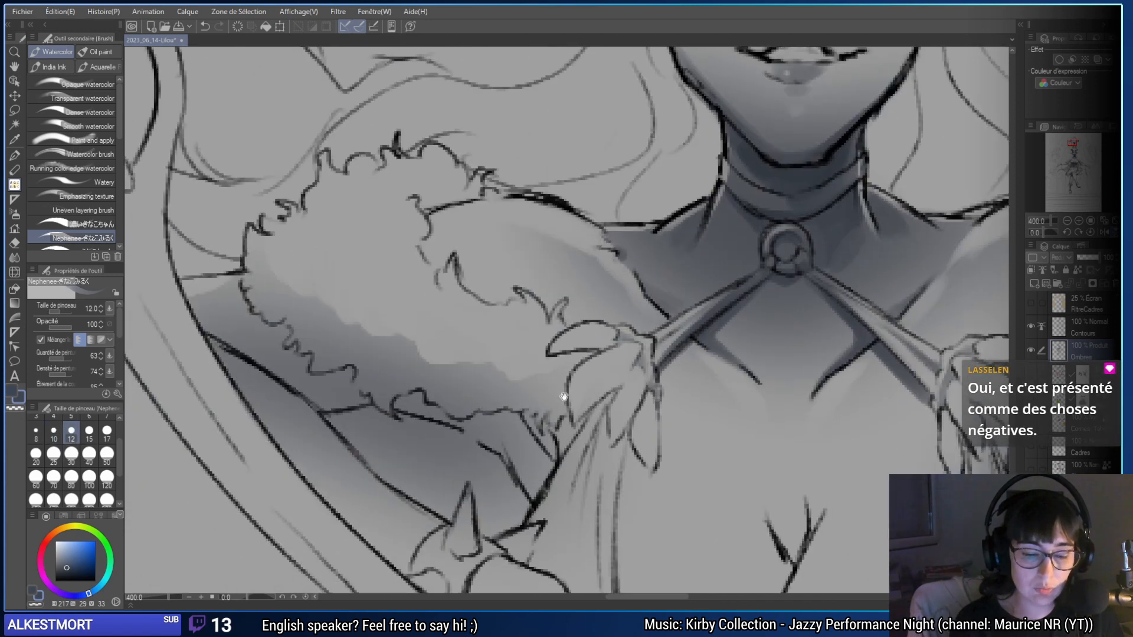
pyautogui.moveTo(639, 333)
pyautogui.mouseDown()
pyautogui.moveTo(586, 332)
pyautogui.moveTo(537, 288)
pyautogui.mouseUp()
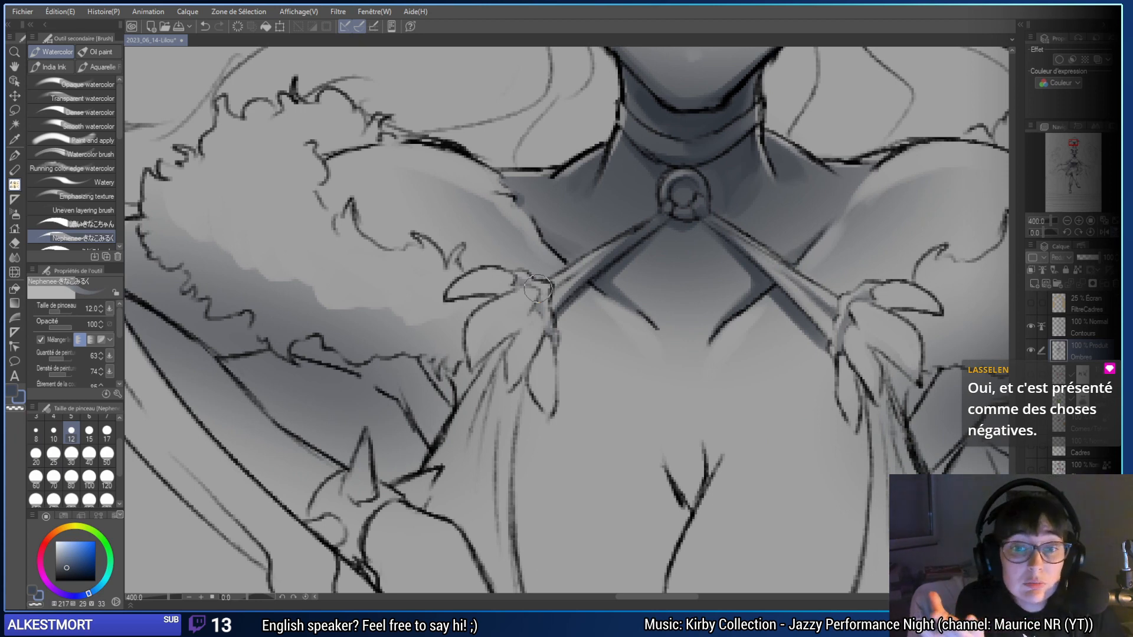
pyautogui.moveTo(593, 327); pyautogui.dragTo(546, 346)
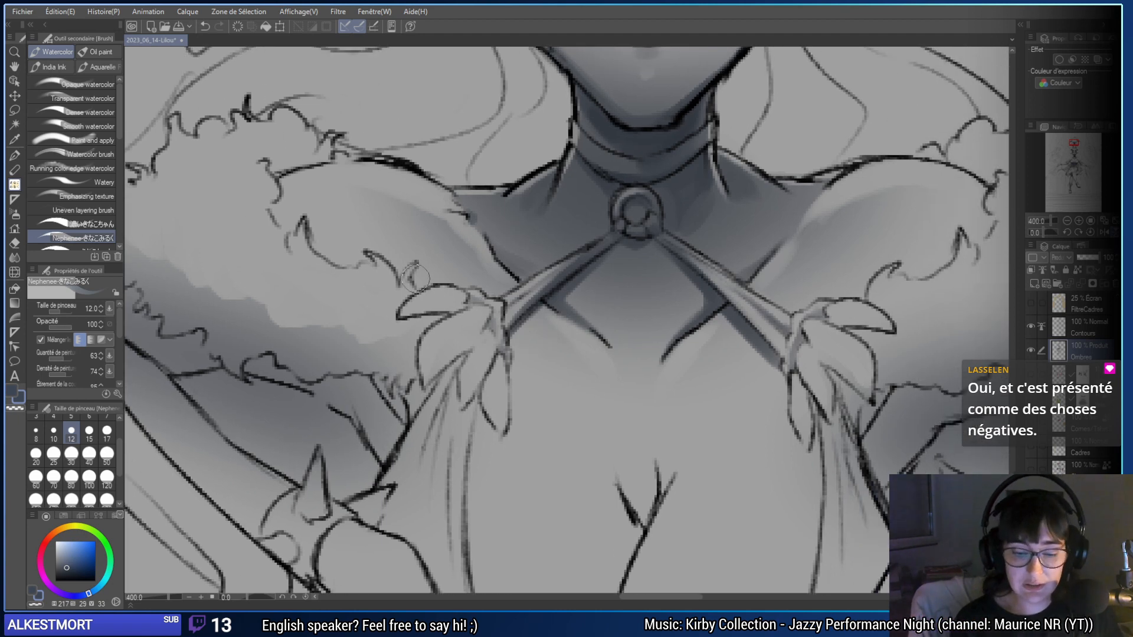
pyautogui.moveTo(410, 314); pyautogui.dragTo(464, 307)
pyautogui.hotkey('ctrl', 'z')
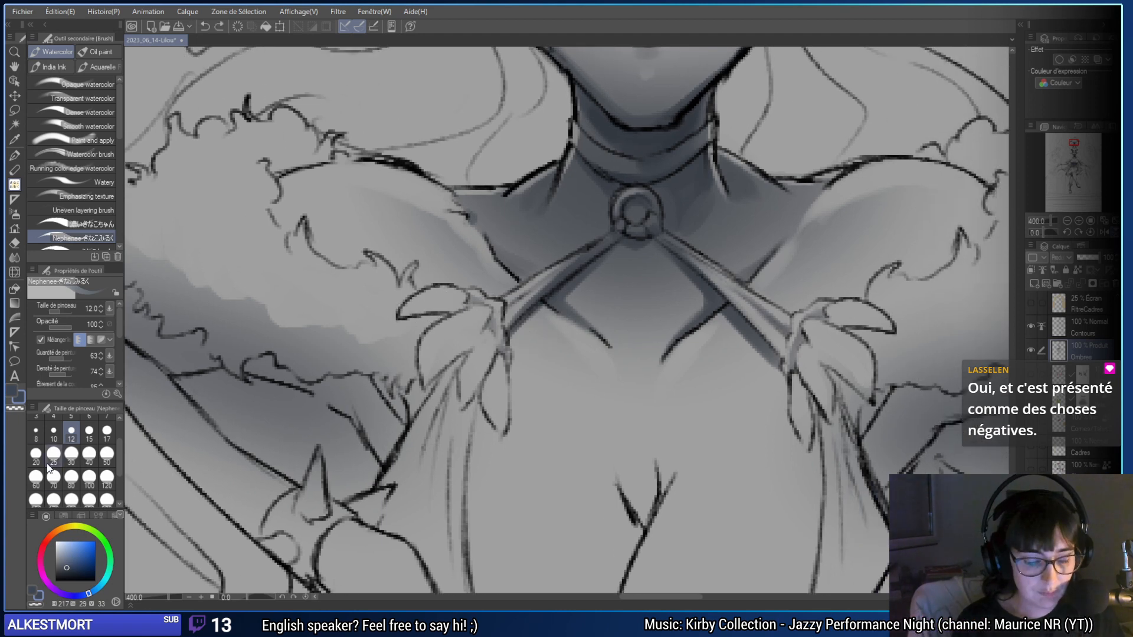
pyautogui.click(36, 456)
pyautogui.moveTo(429, 325)
pyautogui.mouseDown()
pyautogui.moveTo(400, 319)
pyautogui.moveTo(466, 305)
pyautogui.moveTo(437, 305)
pyautogui.moveTo(426, 318)
pyautogui.moveTo(463, 312)
pyautogui.mouseUp()
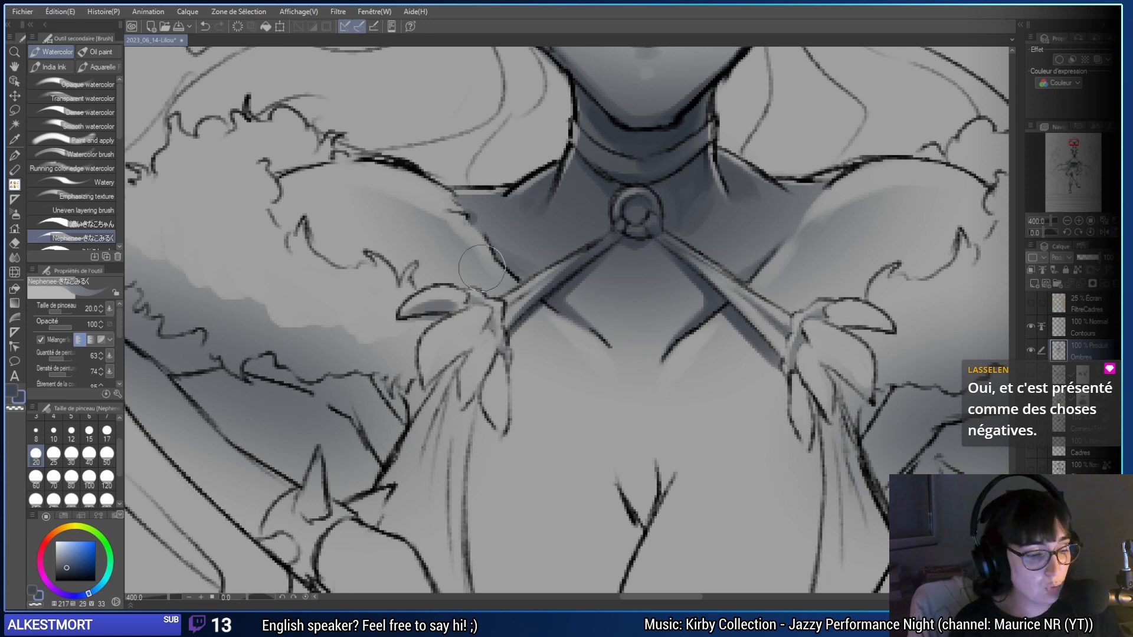
pyautogui.press('[')
pyautogui.press('[')
pyautogui.press('[')
pyautogui.hscroll(1, 447, 402)
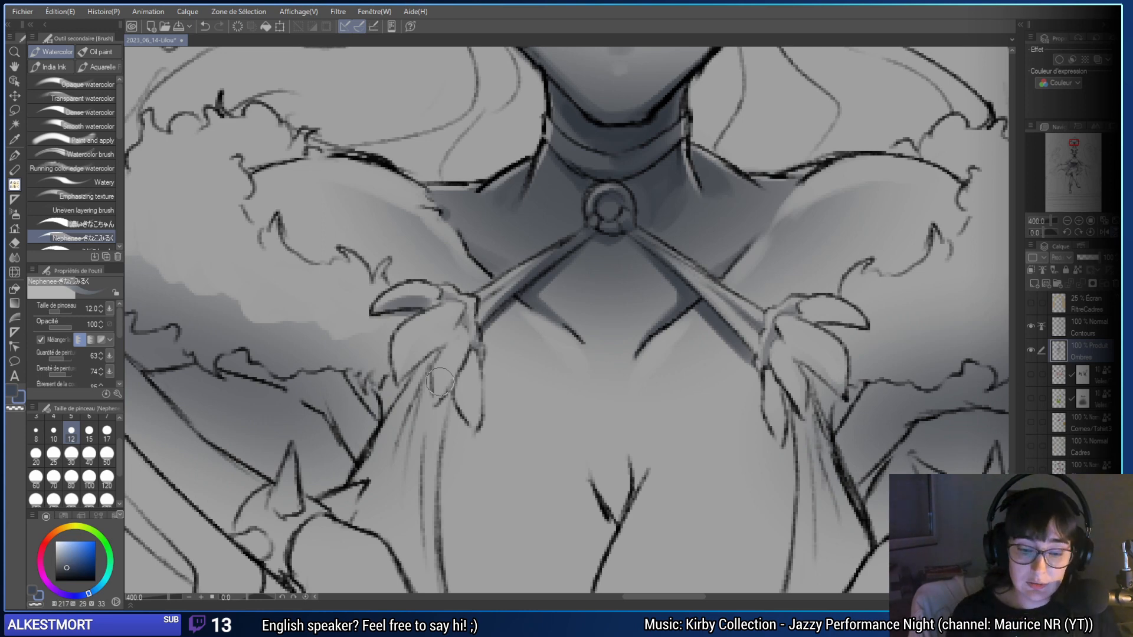
# - Shade the large middle leaf of the left-hand knot at size 25, refining its edges at sizes 5 and 10
pyautogui.moveTo(410, 370)
pyautogui.mouseDown()
pyautogui.moveTo(446, 333)
pyautogui.moveTo(404, 376)
pyautogui.mouseUp()
pyautogui.hotkey('ctrl', 'z')
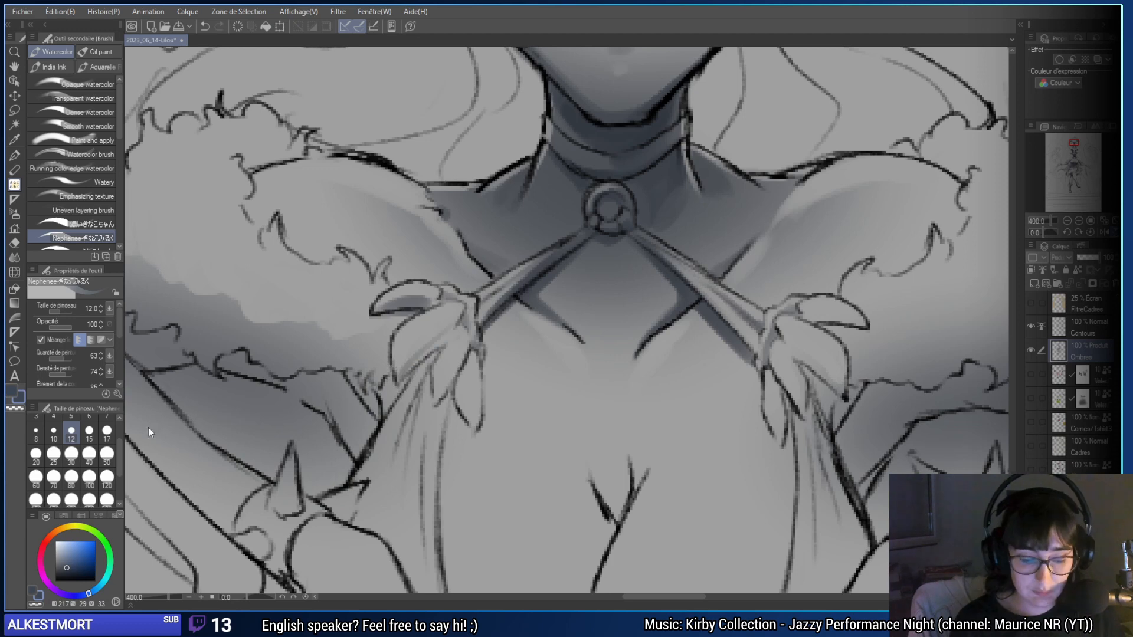
pyautogui.click(54, 453)
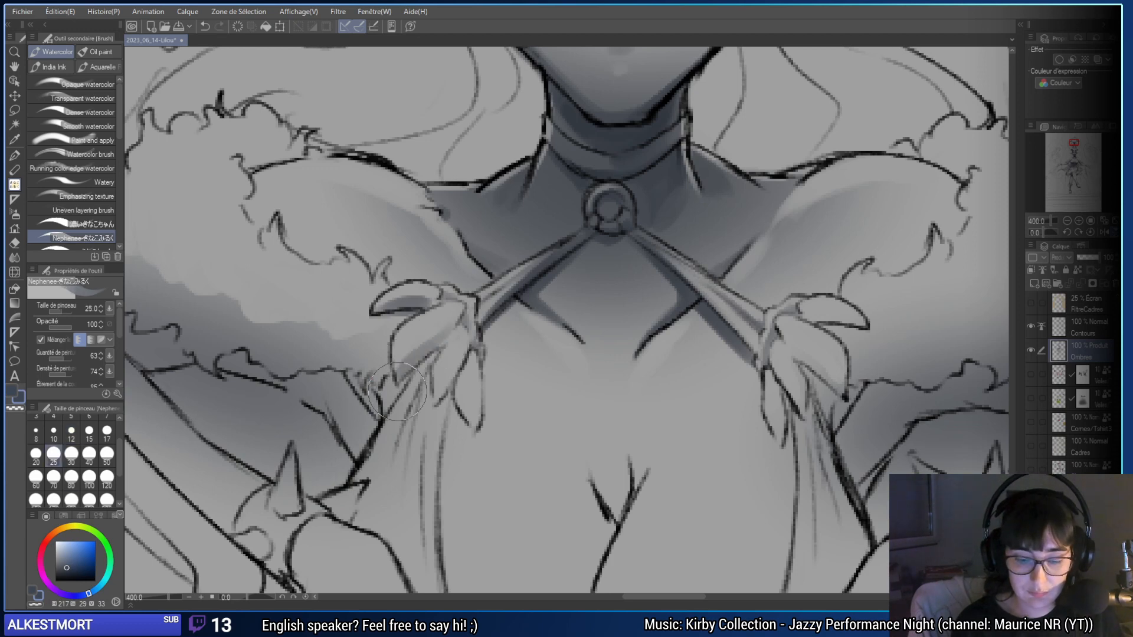
pyautogui.moveTo(406, 374); pyautogui.dragTo(451, 324)
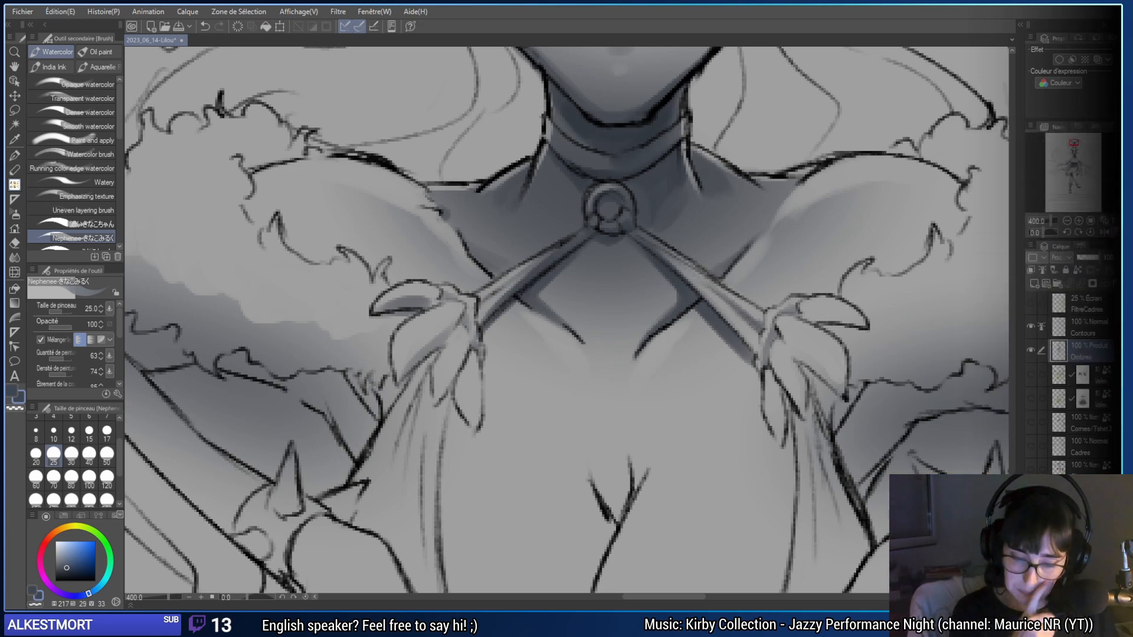
pyautogui.click(71, 415)
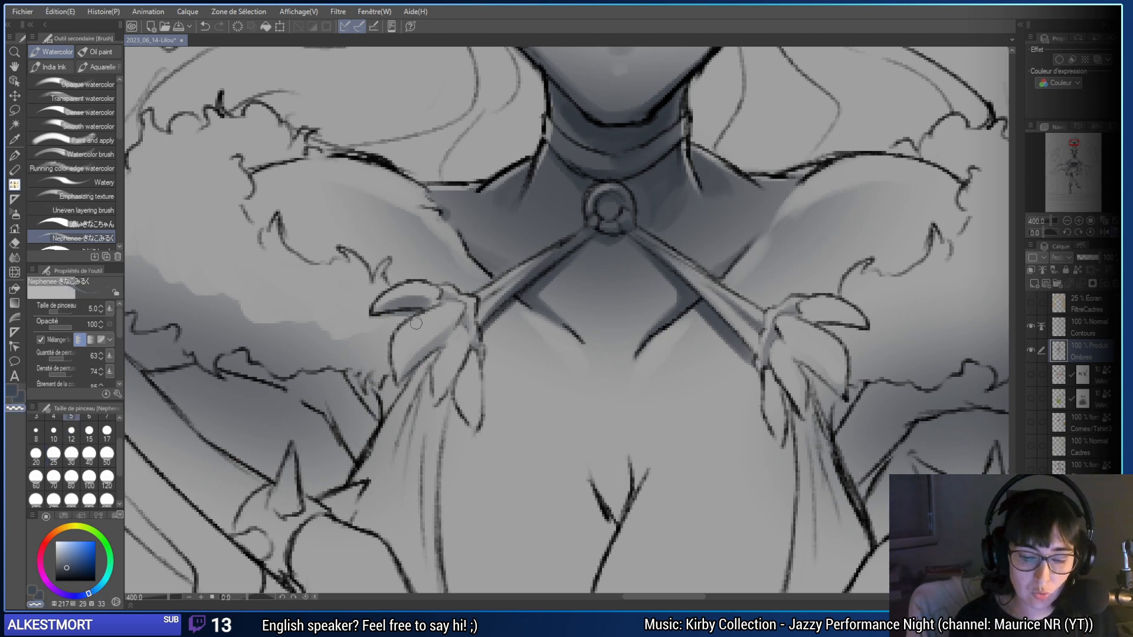
pyautogui.click(54, 433)
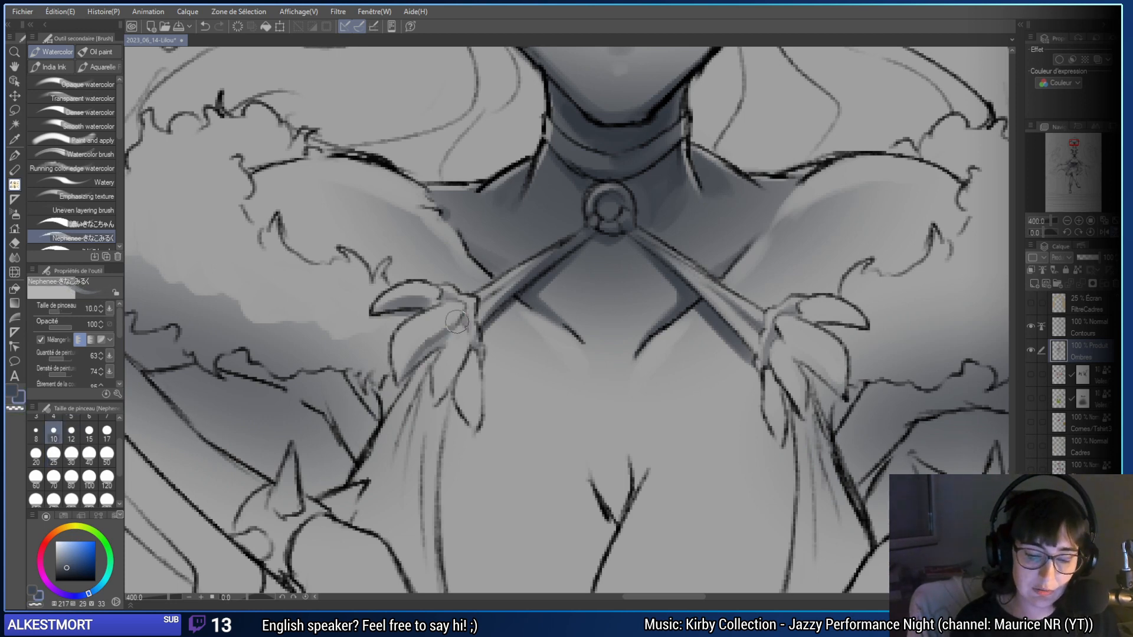
pyautogui.moveTo(452, 320); pyautogui.dragTo(404, 371)
pyautogui.click(53, 453)
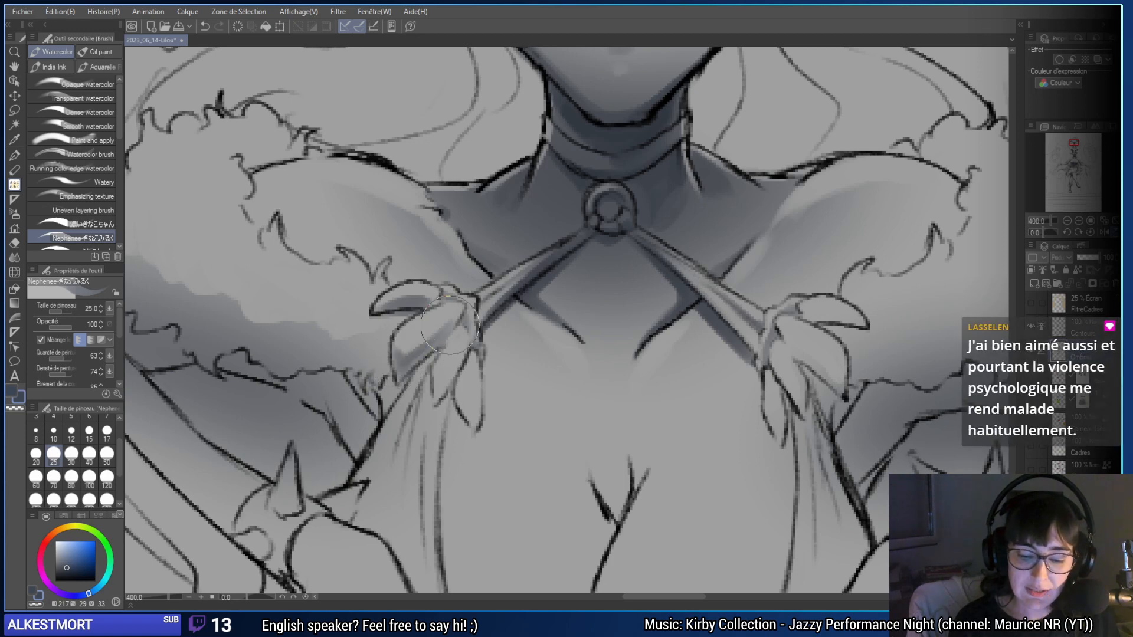
pyautogui.click(54, 433)
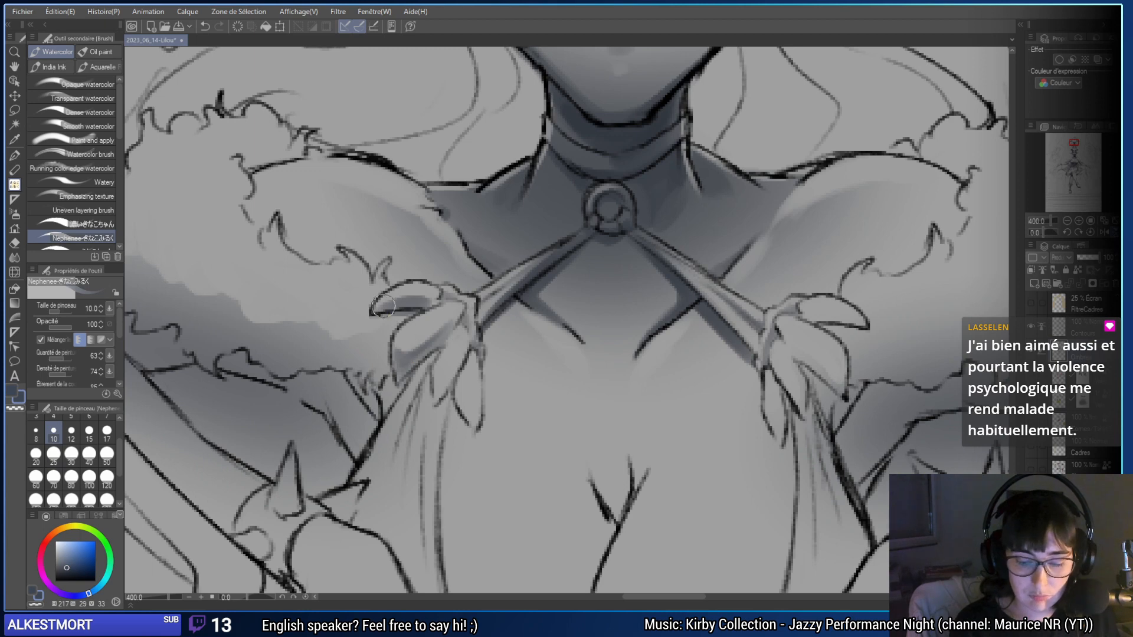
pyautogui.moveTo(378, 307)
pyautogui.mouseDown()
pyautogui.moveTo(411, 300)
pyautogui.moveTo(445, 323)
pyautogui.moveTo(419, 296)
pyautogui.mouseUp()
pyautogui.hotkey('ctrl', 'z')
pyautogui.hotkey('ctrl', 'z')
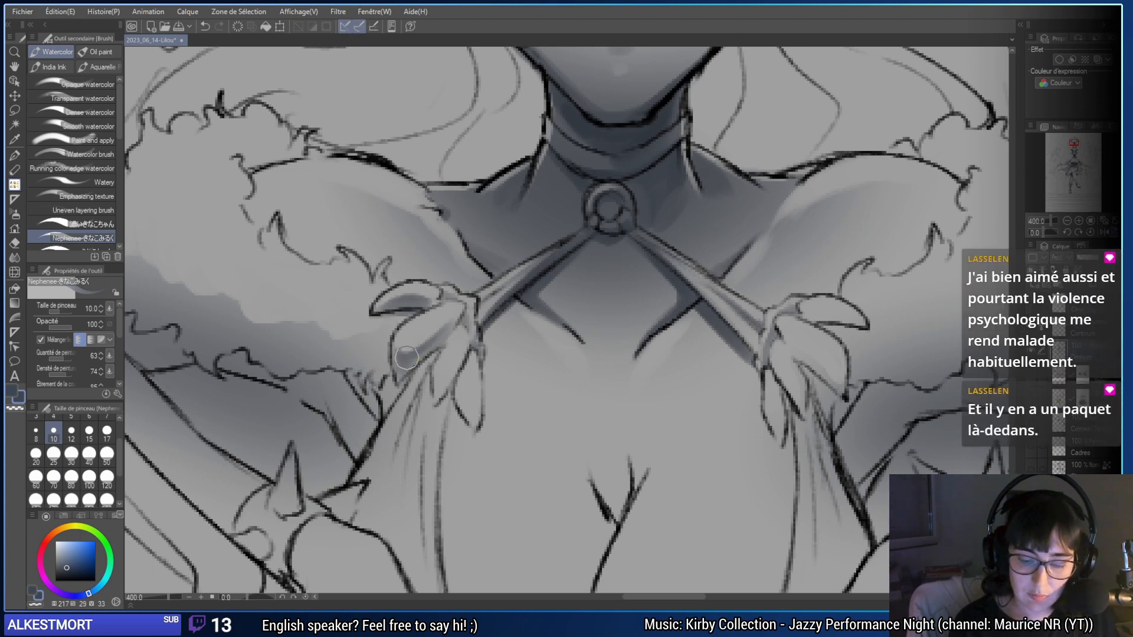
# - Deepen the middle leaf's shadow and shade the lower leaves of the left-hand knot with the brush at sizes 30 and 8
pyautogui.click(71, 453)
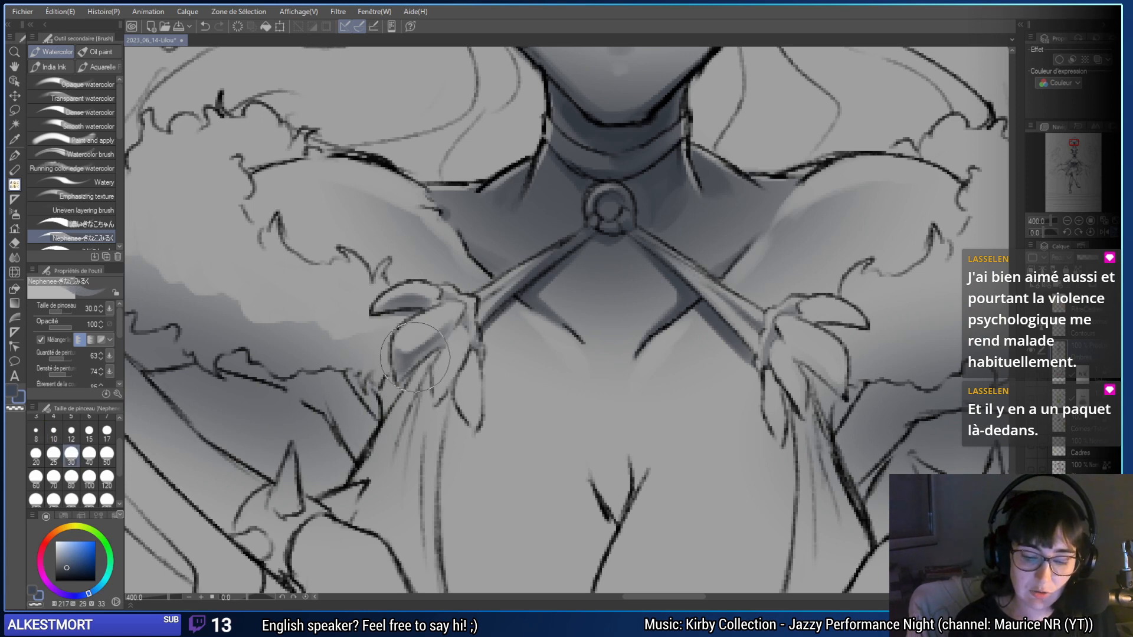
pyautogui.moveTo(402, 369)
pyautogui.mouseDown()
pyautogui.moveTo(459, 326)
pyautogui.moveTo(397, 383)
pyautogui.moveTo(413, 361)
pyautogui.moveTo(394, 368)
pyautogui.moveTo(460, 344)
pyautogui.moveTo(434, 380)
pyautogui.moveTo(446, 345)
pyautogui.moveTo(430, 406)
pyautogui.moveTo(438, 368)
pyautogui.moveTo(448, 431)
pyautogui.mouseUp()
pyautogui.moveTo(448, 431); pyautogui.dragTo(348, 398)
pyautogui.moveTo(354, 354)
pyautogui.mouseDown()
pyautogui.moveTo(363, 375)
pyautogui.moveTo(377, 397)
pyautogui.moveTo(355, 372)
pyautogui.moveTo(376, 404)
pyautogui.moveTo(354, 359)
pyautogui.mouseUp()
pyautogui.click(36, 434)
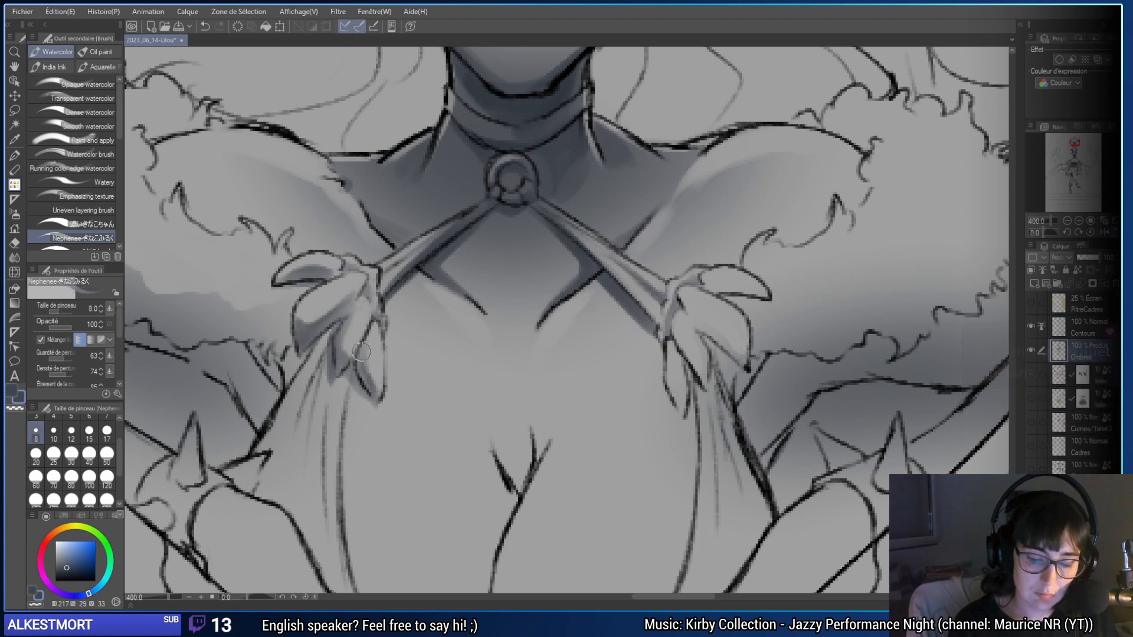
# - Finish shading the lower leaves of the left-hand knot and touch up its upper leaf with the brush at size 8
pyautogui.moveTo(366, 372); pyautogui.dragTo(377, 402)
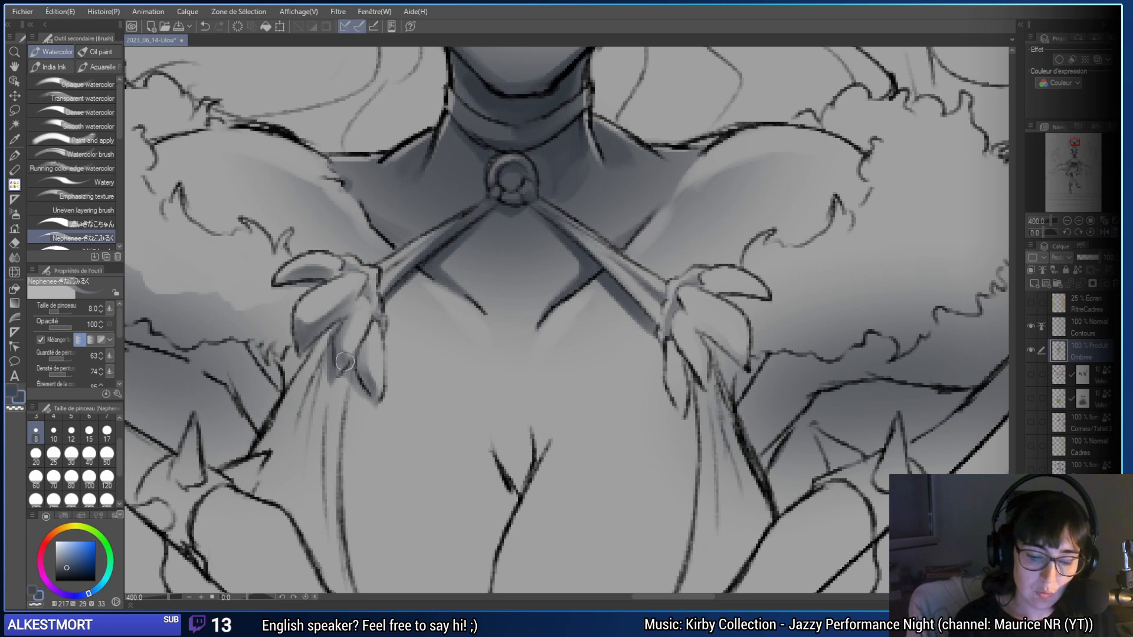
pyautogui.moveTo(345, 358)
pyautogui.mouseDown()
pyautogui.moveTo(348, 327)
pyautogui.moveTo(416, 426)
pyautogui.mouseUp()
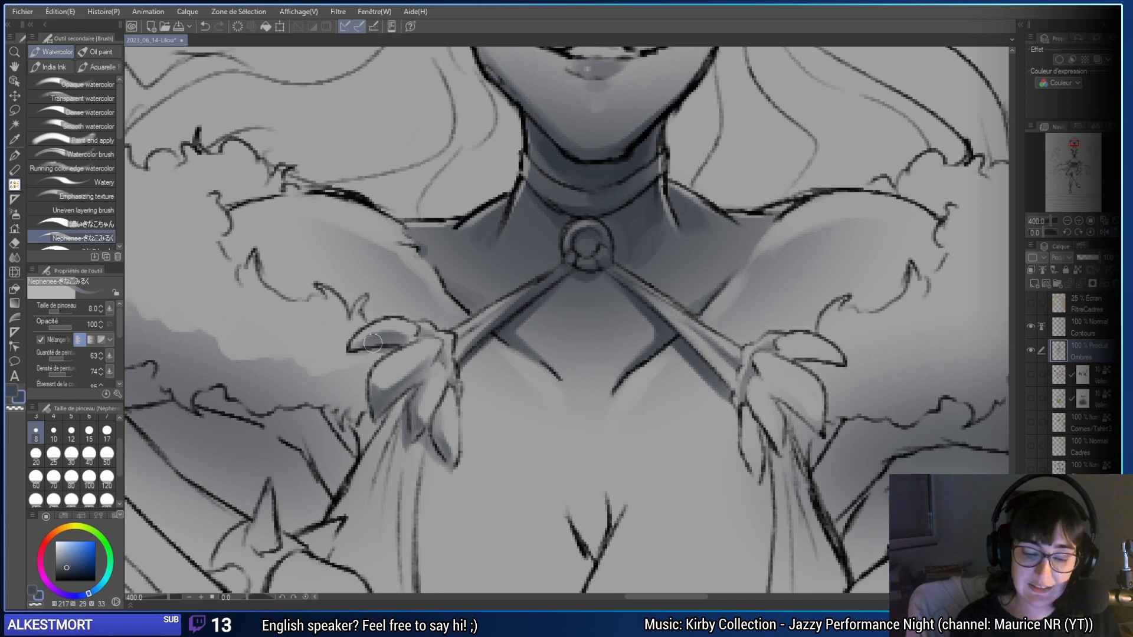
pyautogui.hotkey('ctrl', 'z')
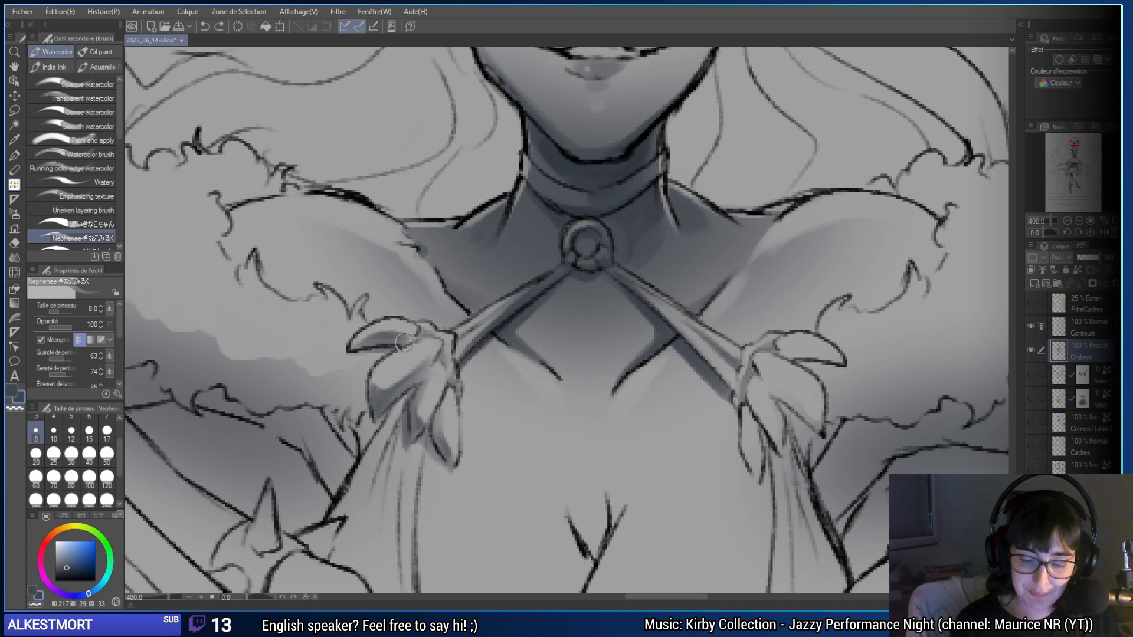
pyautogui.moveTo(404, 342); pyautogui.dragTo(416, 357)
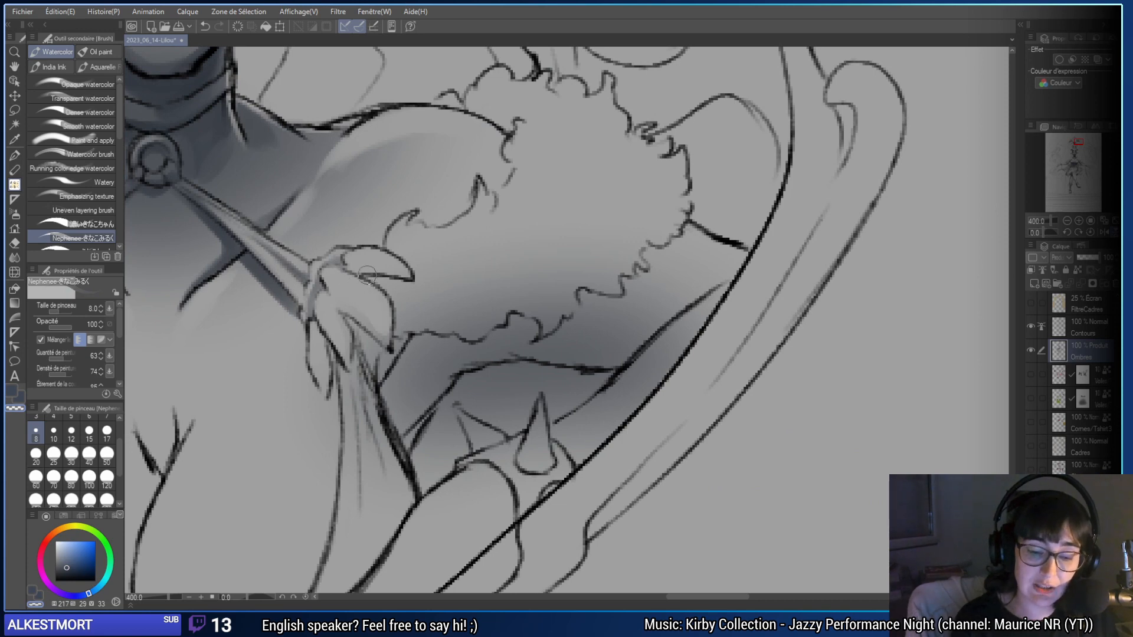
# - Shade the lowest leaf of the right-hand knot with the brush at size 12 and refine its edges at size 8
pyautogui.moveTo(354, 274); pyautogui.dragTo(378, 259)
pyautogui.moveTo(323, 300); pyautogui.dragTo(352, 378)
pyautogui.click(72, 434)
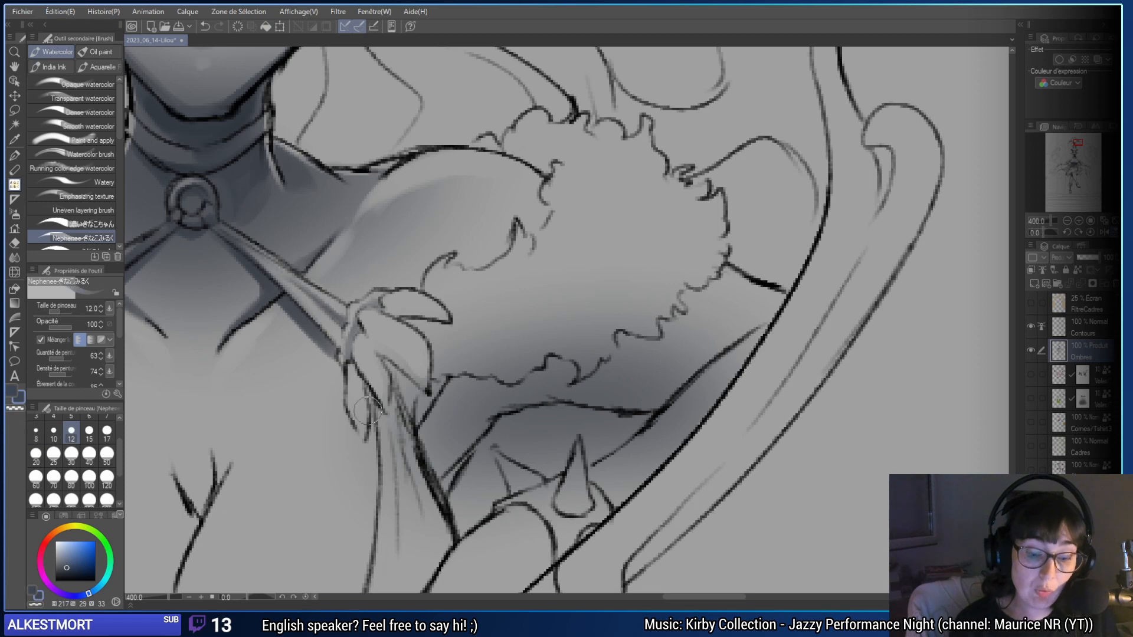
pyautogui.moveTo(364, 421)
pyautogui.mouseDown()
pyautogui.moveTo(357, 431)
pyautogui.moveTo(364, 387)
pyautogui.moveTo(357, 428)
pyautogui.moveTo(368, 441)
pyautogui.mouseUp()
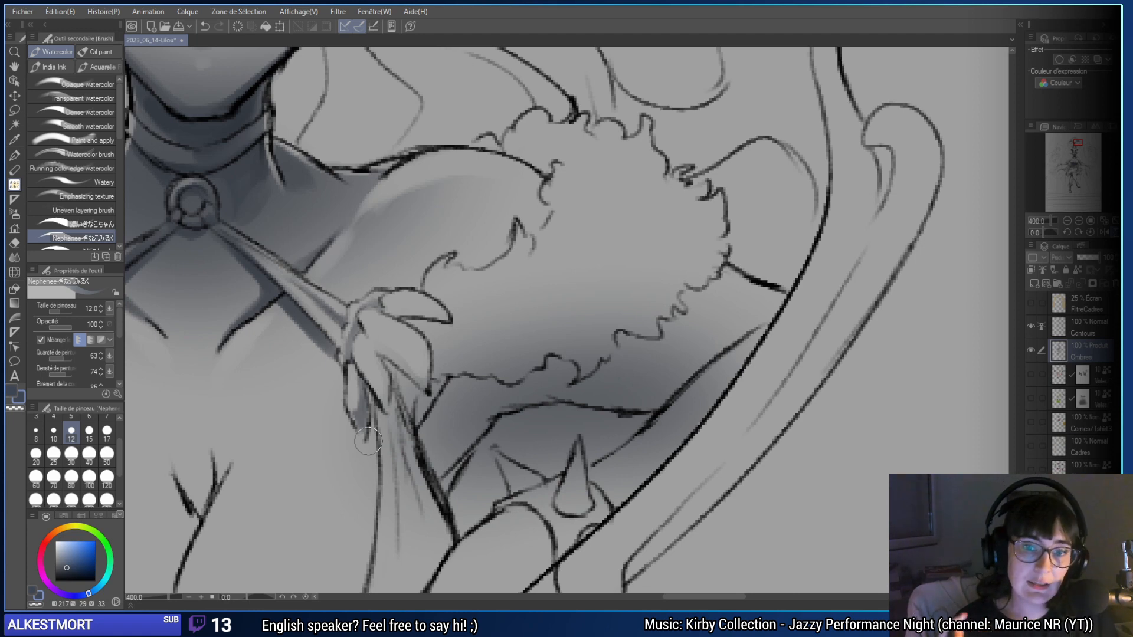
pyautogui.press('[')
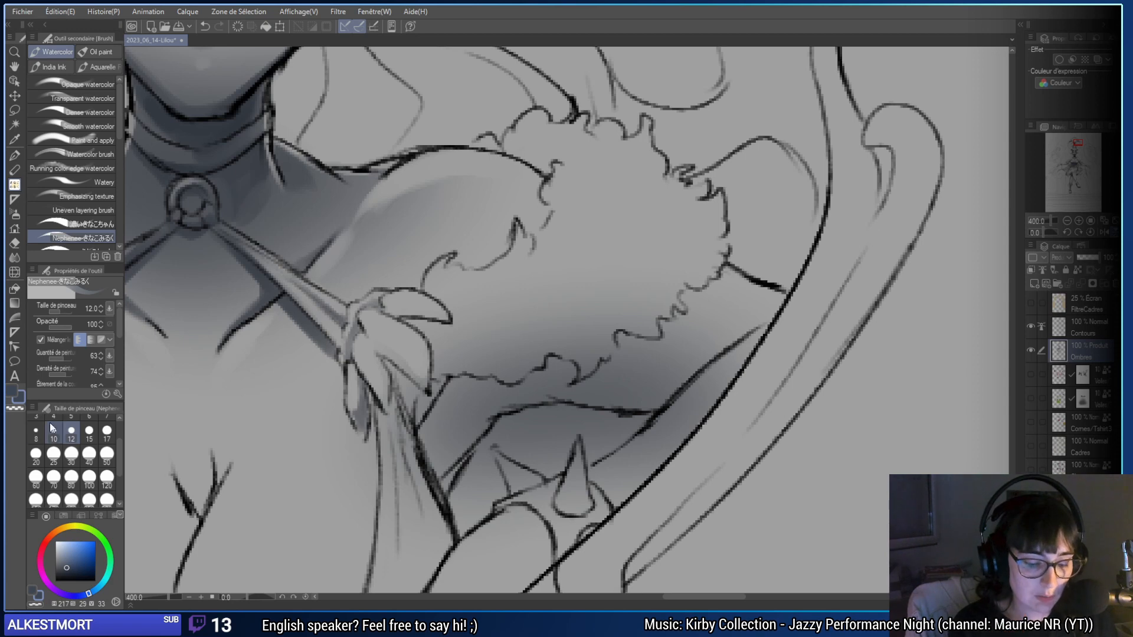
pyautogui.press('[')
pyautogui.moveTo(356, 418); pyautogui.dragTo(359, 384)
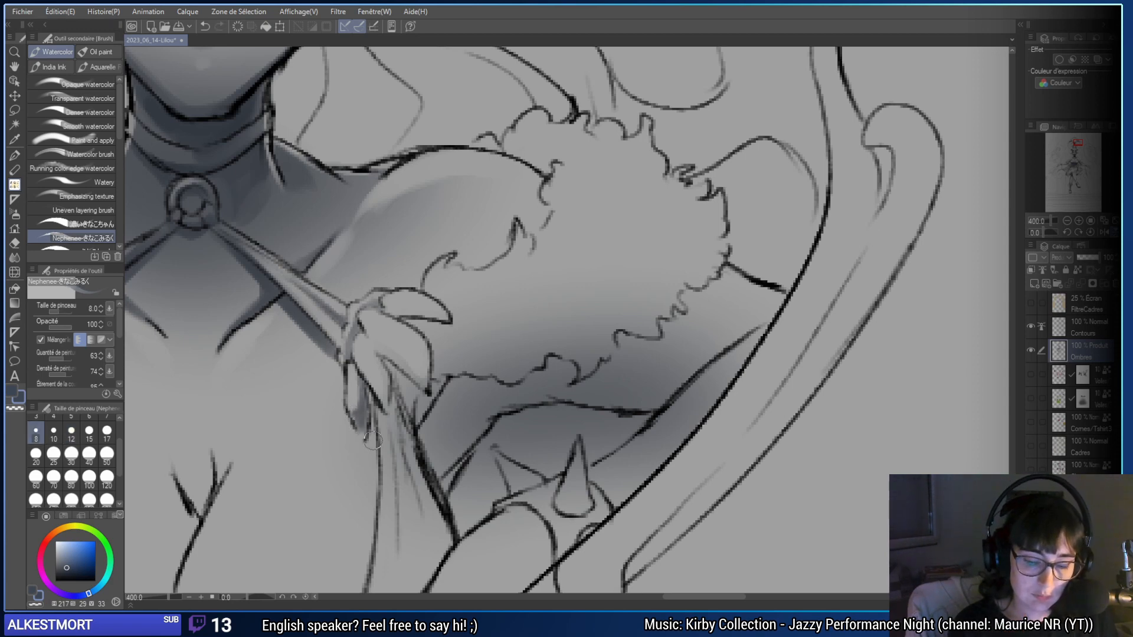
# - Undo the size 20 shading on the right-hand knot's inner lower leaf and shade that leaf at size 12
pyautogui.press(']')
pyautogui.press(']')
pyautogui.press(']')
pyautogui.press(']')
pyautogui.press(']')
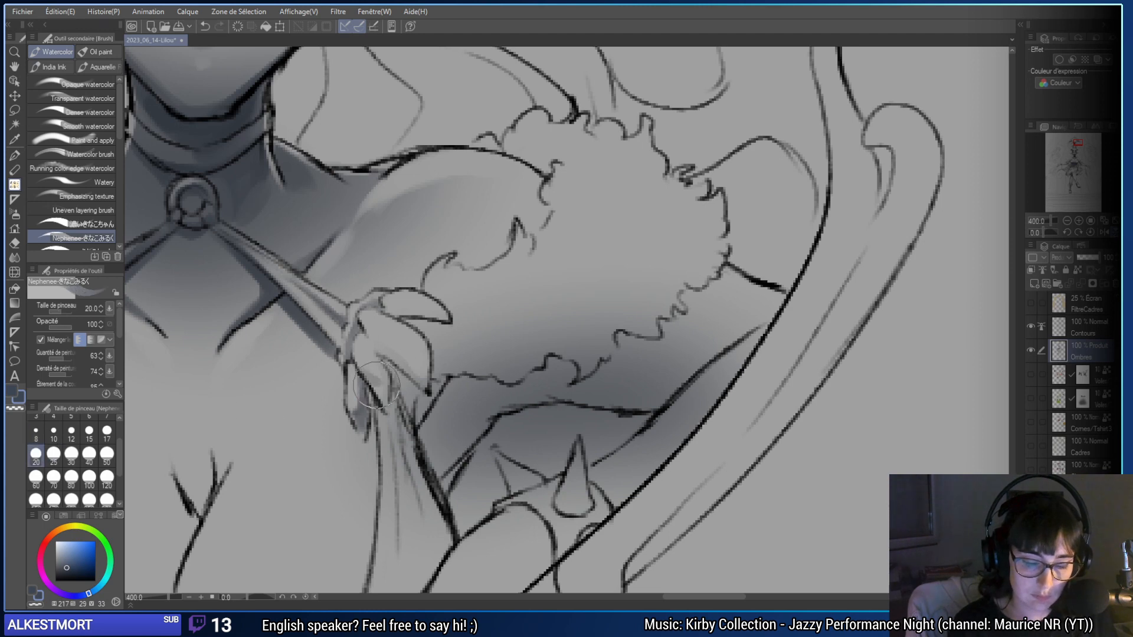
pyautogui.hotkey('ctrl', 'z')
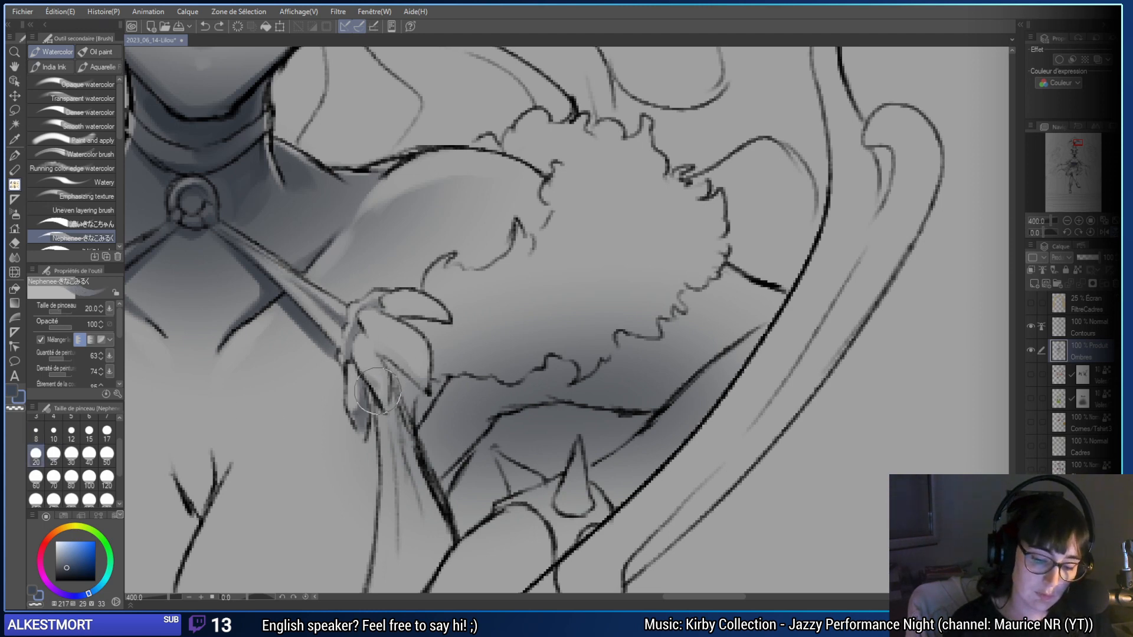
pyautogui.click(71, 435)
pyautogui.moveTo(372, 373); pyautogui.dragTo(381, 389)
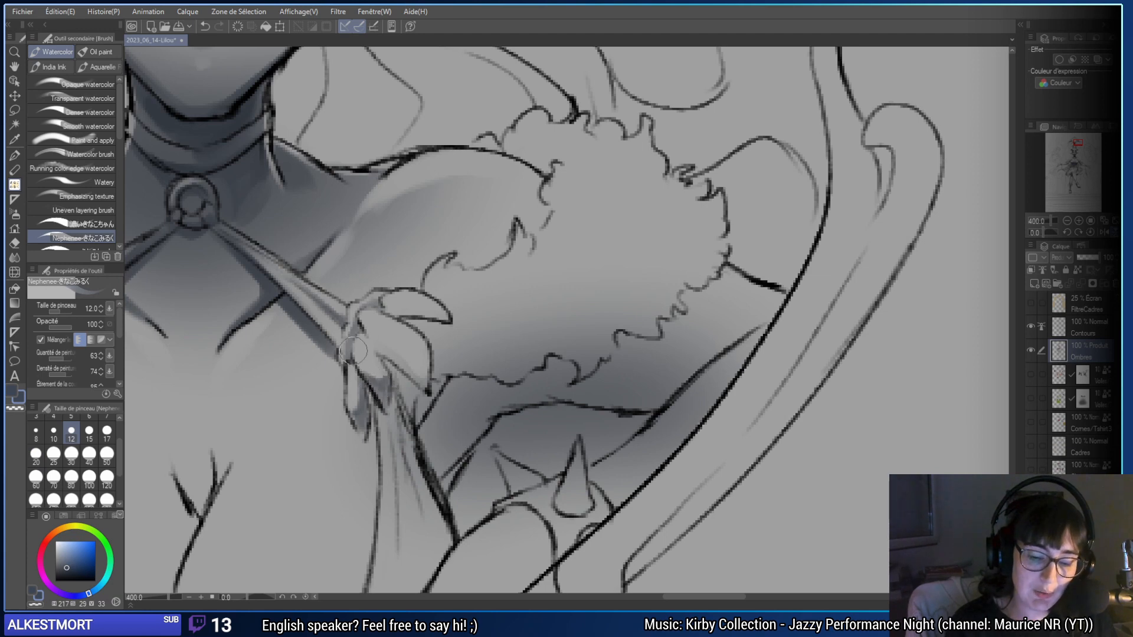
# - Shade the large middle leaf of the right-hand knot with the brush at size 30
pyautogui.moveTo(488, 288); pyautogui.dragTo(455, 286)
pyautogui.click(71, 453)
pyautogui.moveTo(369, 363)
pyautogui.mouseDown()
pyautogui.moveTo(348, 343)
pyautogui.moveTo(359, 361)
pyautogui.moveTo(389, 362)
pyautogui.moveTo(377, 378)
pyautogui.moveTo(392, 354)
pyautogui.moveTo(380, 369)
pyautogui.moveTo(392, 360)
pyautogui.moveTo(368, 359)
pyautogui.moveTo(468, 412)
pyautogui.mouseUp()
# - Refine the upper and lower leaves of the right-hand knot at size 12, undoing the unwanted strokes
pyautogui.click(70, 435)
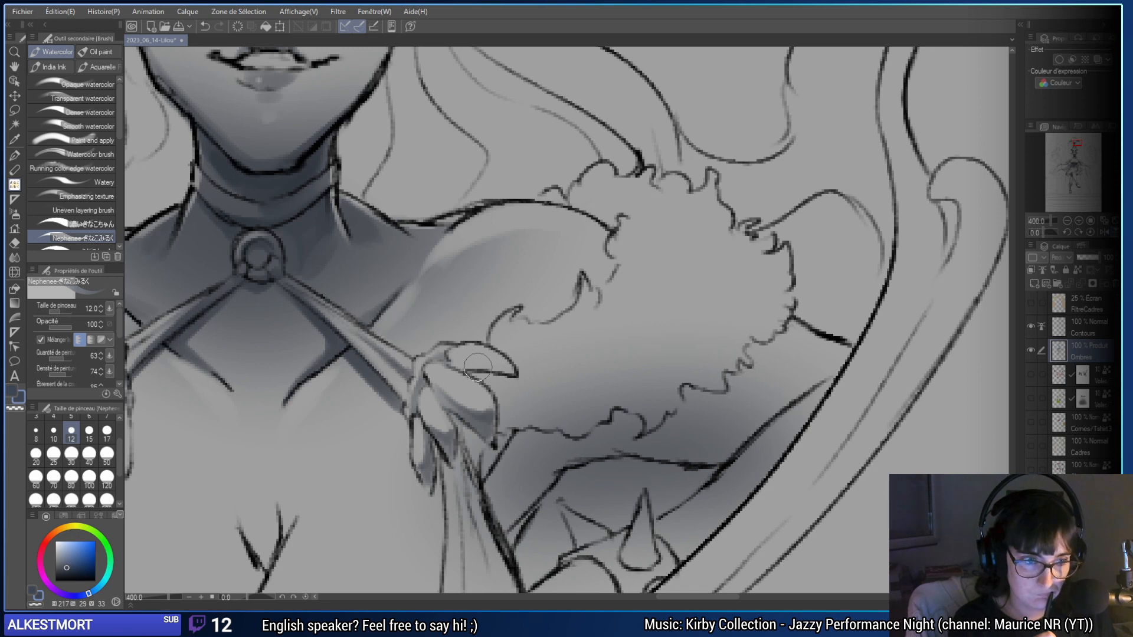
pyautogui.moveTo(472, 367)
pyautogui.mouseDown()
pyautogui.moveTo(513, 378)
pyautogui.moveTo(403, 311)
pyautogui.mouseUp()
pyautogui.hotkey('ctrl', 'z')
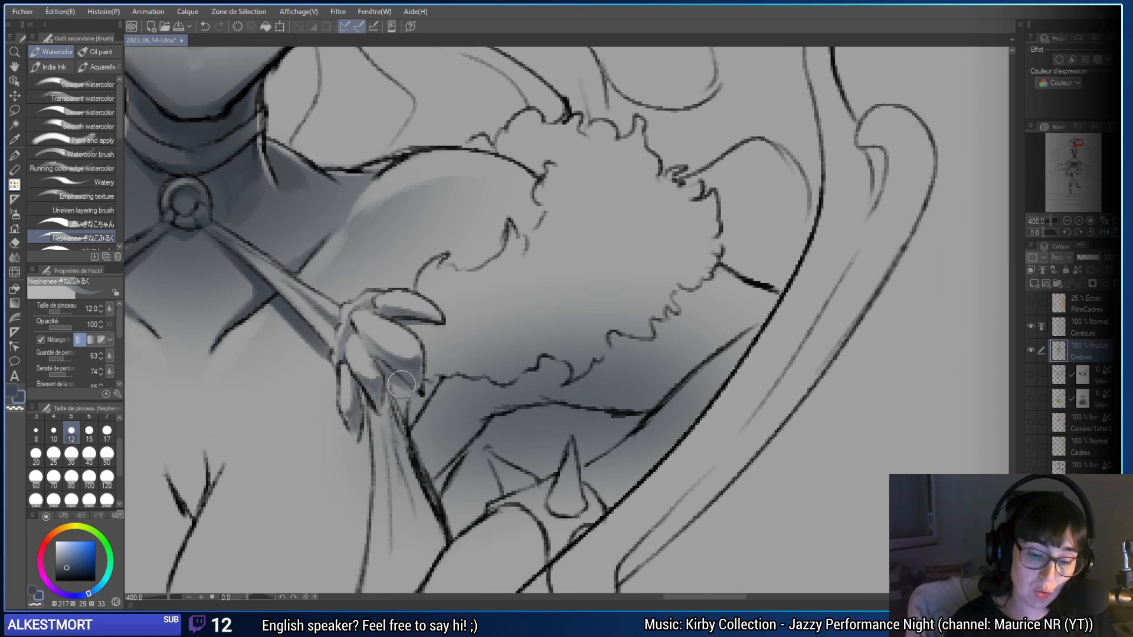
pyautogui.moveTo(406, 387)
pyautogui.mouseDown()
pyautogui.moveTo(389, 369)
pyautogui.moveTo(348, 466)
pyautogui.mouseUp()
pyautogui.moveTo(354, 460); pyautogui.dragTo(457, 410)
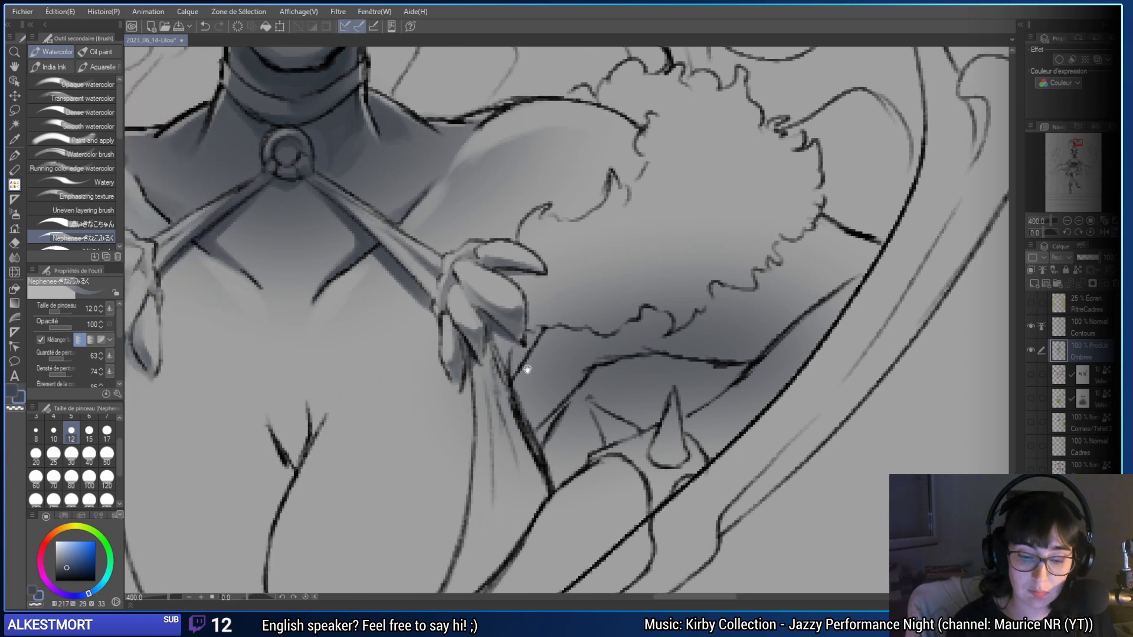
pyautogui.moveTo(457, 369)
pyautogui.mouseDown()
pyautogui.moveTo(449, 384)
pyautogui.moveTo(457, 397)
pyautogui.moveTo(470, 389)
pyautogui.mouseUp()
pyautogui.hotkey('ctrl', 'z')
pyautogui.hotkey('ctrl', 'z')
# - Touch up the leaf shadows on both the left-hand and right-hand knots with the brush at size 12
pyautogui.moveTo(471, 389); pyautogui.dragTo(635, 381)
pyautogui.moveTo(282, 343)
pyautogui.mouseDown()
pyautogui.moveTo(286, 371)
pyautogui.moveTo(301, 351)
pyautogui.moveTo(292, 363)
pyautogui.moveTo(318, 368)
pyautogui.mouseUp()
pyautogui.moveTo(321, 330)
pyautogui.mouseDown()
pyautogui.moveTo(323, 365)
pyautogui.moveTo(302, 360)
pyautogui.mouseUp()
pyautogui.moveTo(289, 322)
pyautogui.mouseDown()
pyautogui.moveTo(278, 342)
pyautogui.moveTo(293, 329)
pyautogui.moveTo(252, 312)
pyautogui.moveTo(269, 297)
pyautogui.moveTo(247, 319)
pyautogui.moveTo(282, 285)
pyautogui.moveTo(241, 294)
pyautogui.moveTo(263, 316)
pyautogui.moveTo(286, 284)
pyautogui.moveTo(265, 310)
pyautogui.moveTo(283, 286)
pyautogui.mouseUp()
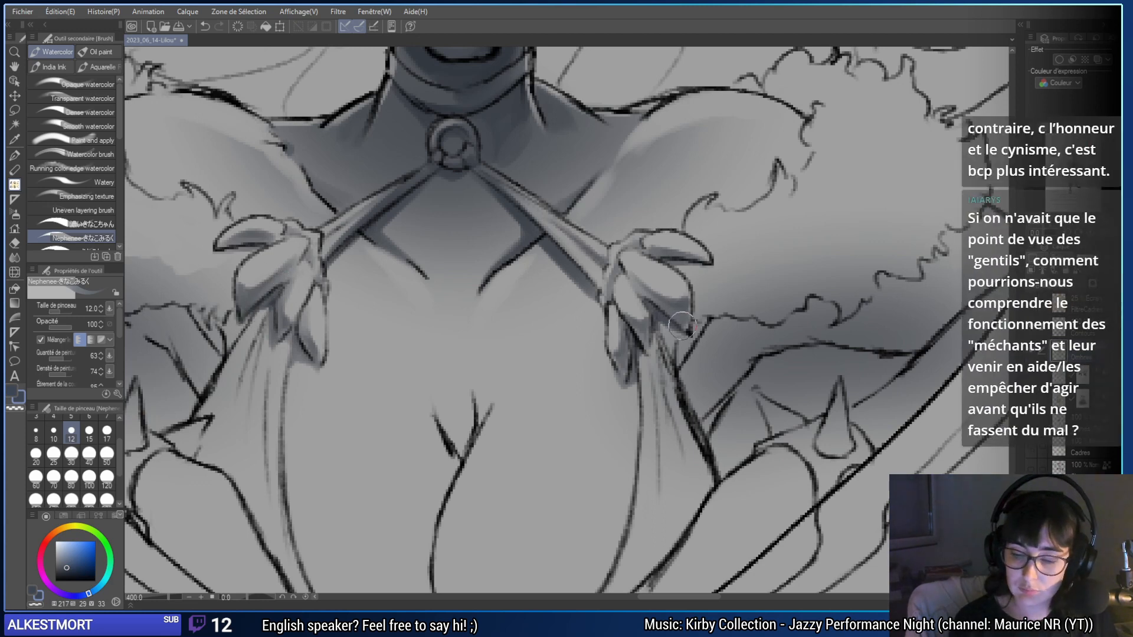
pyautogui.moveTo(681, 325)
pyautogui.mouseDown()
pyautogui.moveTo(661, 313)
pyautogui.moveTo(696, 346)
pyautogui.mouseUp()
pyautogui.moveTo(673, 273); pyautogui.dragTo(712, 269)
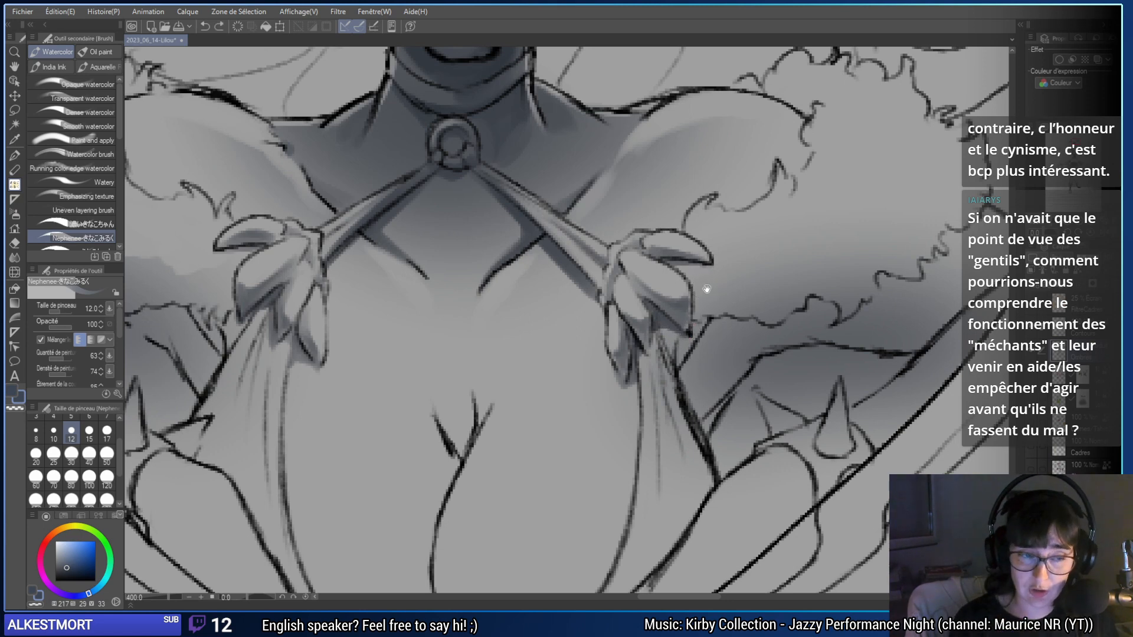
pyautogui.moveTo(707, 290); pyautogui.dragTo(636, 315)
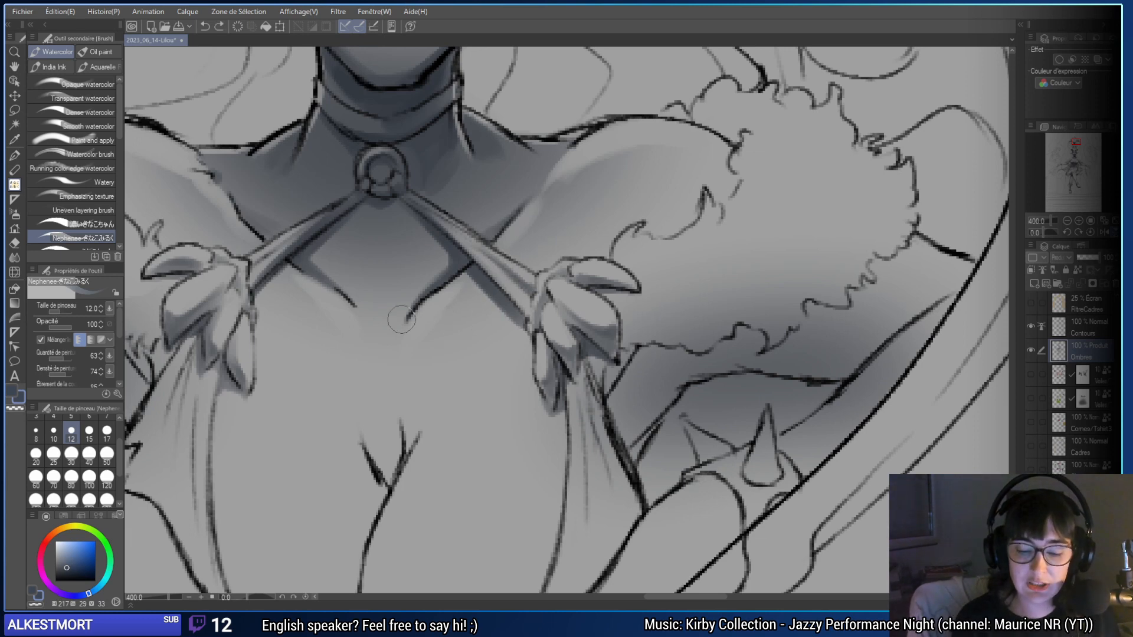
# - Softly shade the chest around the straps and below the collarbone lines with the brush at size 30
pyautogui.click(71, 453)
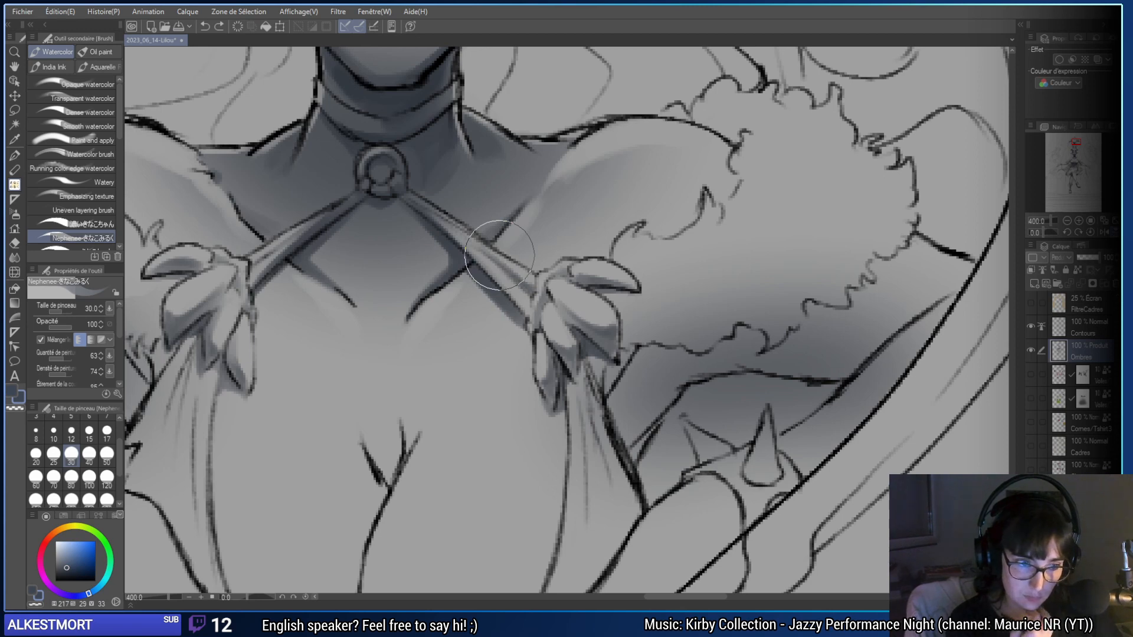
pyautogui.moveTo(499, 255)
pyautogui.mouseDown()
pyautogui.moveTo(608, 405)
pyautogui.moveTo(589, 345)
pyautogui.moveTo(561, 311)
pyautogui.moveTo(607, 349)
pyautogui.moveTo(582, 324)
pyautogui.moveTo(618, 338)
pyautogui.mouseUp()
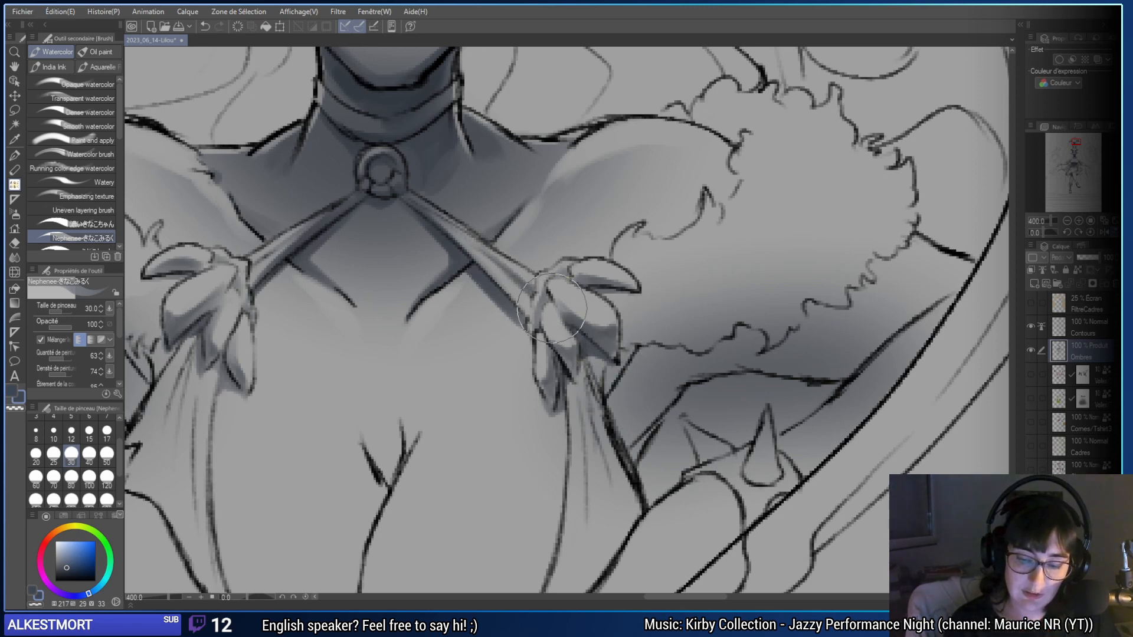
pyautogui.moveTo(695, 317)
pyautogui.mouseDown()
pyautogui.moveTo(482, 389)
pyautogui.moveTo(524, 451)
pyautogui.mouseUp()
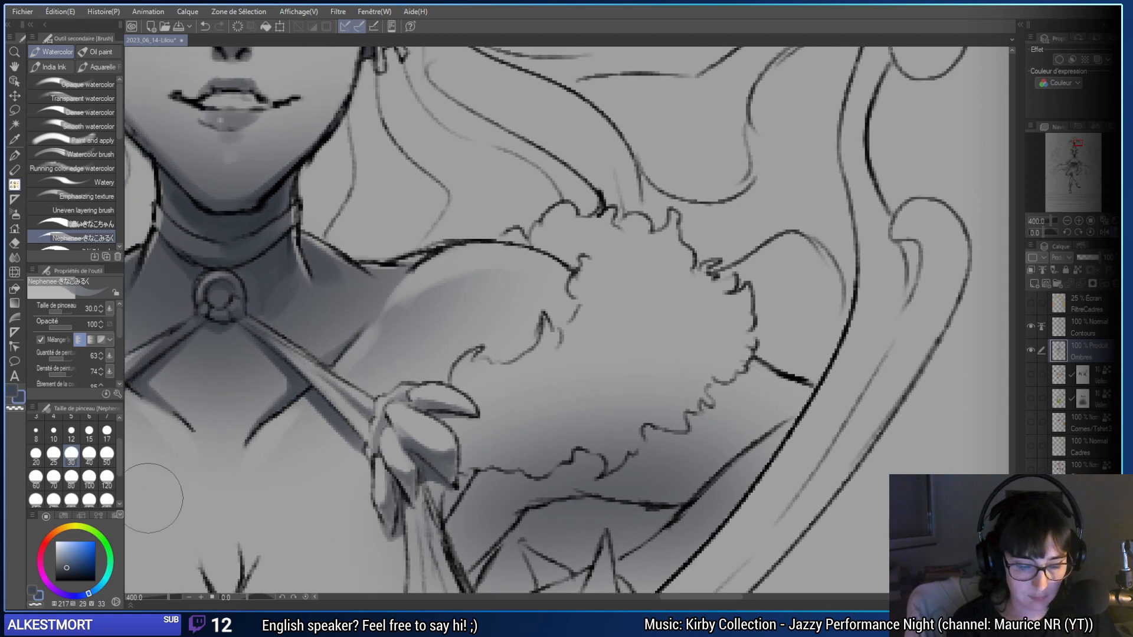
# - Shade along the inner fur edges of the right-hand and left-hand sleeves with the brush at size 12
pyautogui.click(71, 433)
pyautogui.moveTo(461, 377)
pyautogui.mouseDown()
pyautogui.moveTo(477, 357)
pyautogui.moveTo(481, 381)
pyautogui.moveTo(434, 382)
pyautogui.moveTo(514, 356)
pyautogui.moveTo(528, 327)
pyautogui.moveTo(501, 360)
pyautogui.moveTo(542, 325)
pyautogui.moveTo(506, 362)
pyautogui.moveTo(527, 333)
pyautogui.moveTo(569, 316)
pyautogui.moveTo(567, 289)
pyautogui.mouseUp()
pyautogui.hotkey('ctrl', 'z')
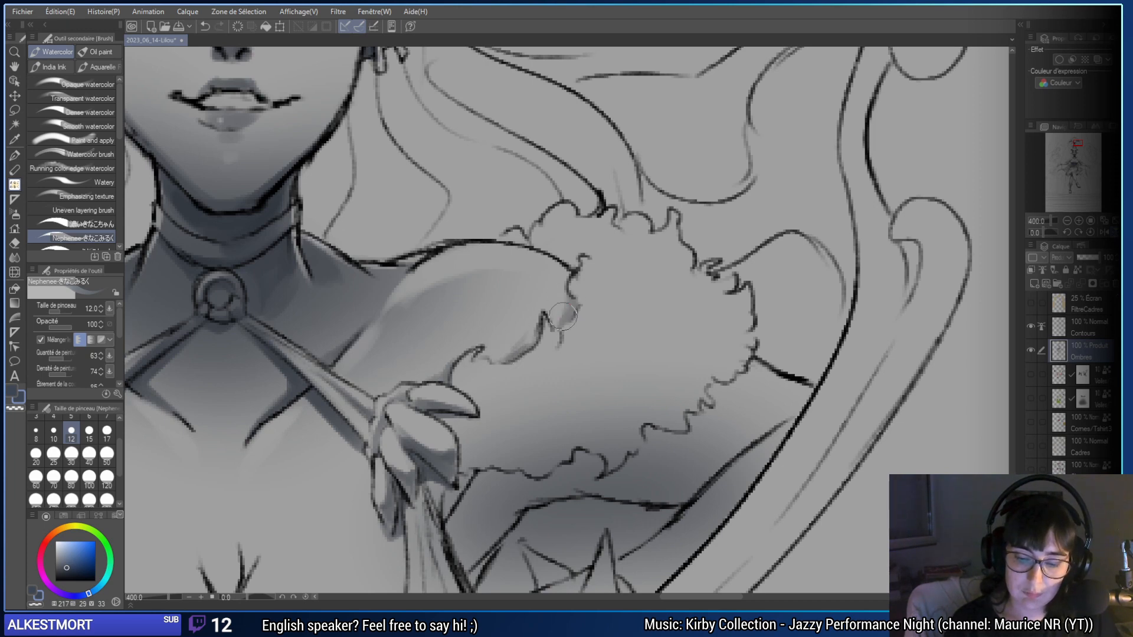
pyautogui.moveTo(565, 329)
pyautogui.mouseDown()
pyautogui.moveTo(570, 308)
pyautogui.moveTo(741, 328)
pyautogui.moveTo(784, 279)
pyautogui.mouseUp()
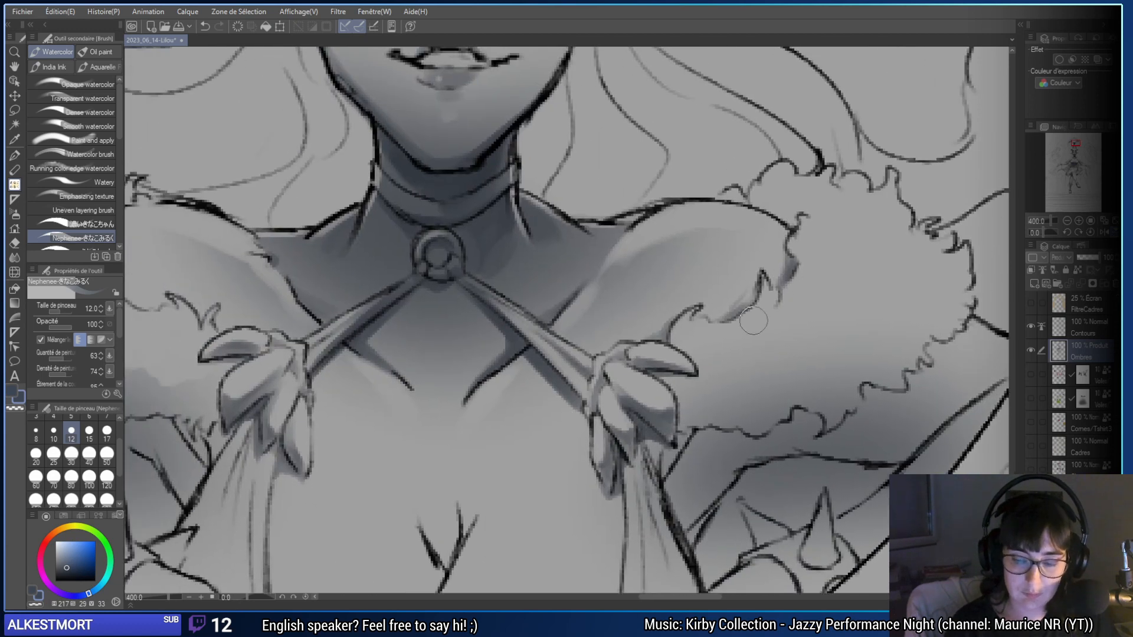
pyautogui.moveTo(561, 387); pyautogui.dragTo(712, 436)
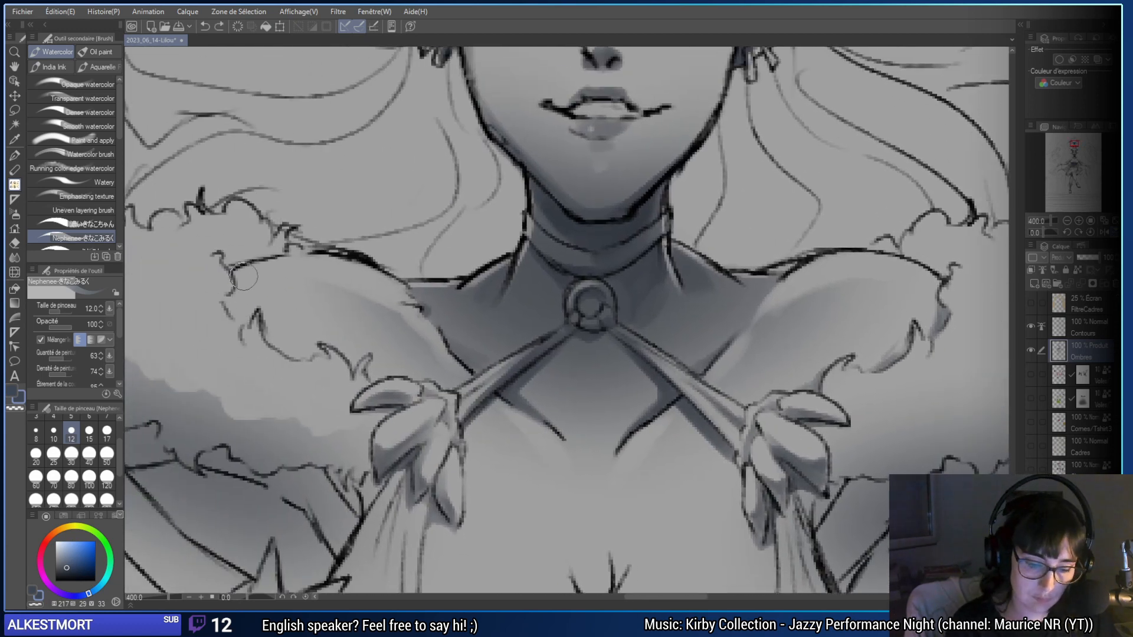
pyautogui.moveTo(237, 300)
pyautogui.mouseDown()
pyautogui.moveTo(243, 322)
pyautogui.moveTo(269, 318)
pyautogui.moveTo(242, 316)
pyautogui.moveTo(238, 283)
pyautogui.moveTo(252, 309)
pyautogui.moveTo(243, 315)
pyautogui.moveTo(270, 329)
pyautogui.moveTo(264, 342)
pyautogui.moveTo(295, 343)
pyautogui.moveTo(269, 333)
pyautogui.moveTo(323, 353)
pyautogui.moveTo(480, 450)
pyautogui.moveTo(340, 337)
pyautogui.mouseUp()
pyautogui.hotkey('ctrl', 'z')
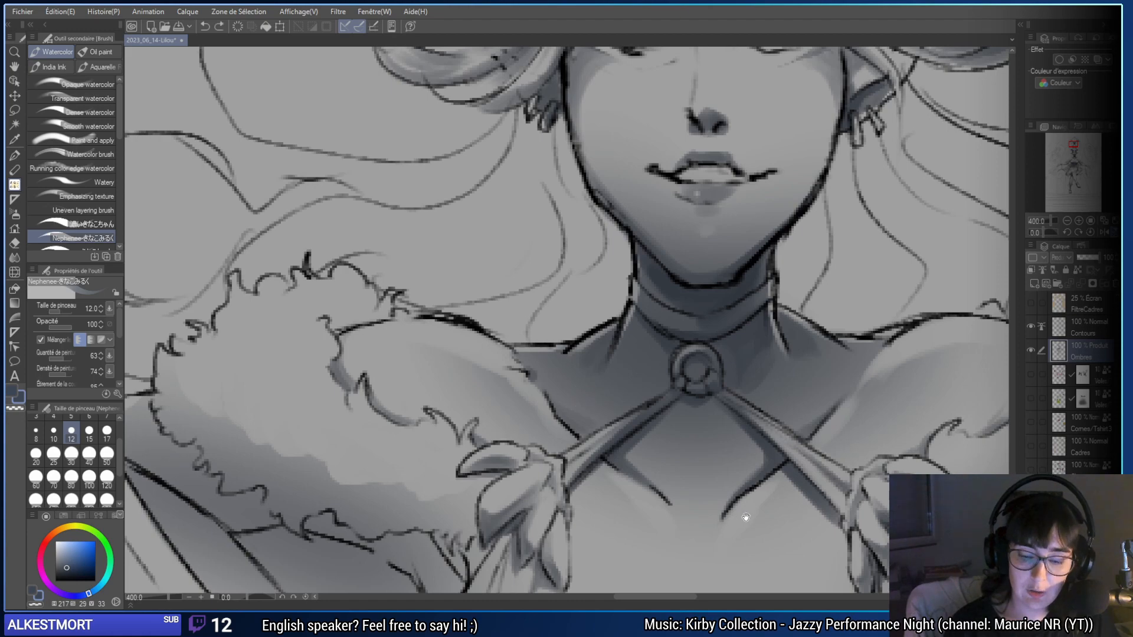
# - Paint fold shadows on the cloth hanging below the left-hand knot with the brush at sizes 30 and 15
pyautogui.moveTo(746, 518); pyautogui.dragTo(685, 248)
pyautogui.moveTo(672, 482)
pyautogui.mouseDown()
pyautogui.moveTo(604, 350)
pyautogui.moveTo(666, 378)
pyautogui.mouseUp()
pyautogui.click(72, 454)
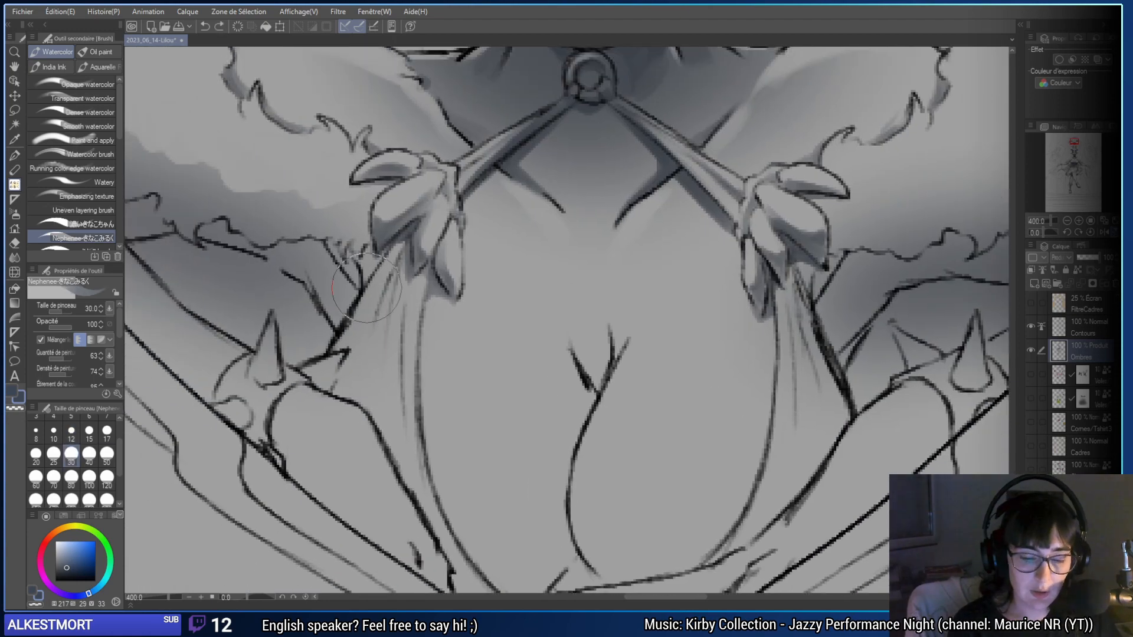
pyautogui.moveTo(389, 284)
pyautogui.mouseDown()
pyautogui.moveTo(370, 403)
pyautogui.moveTo(384, 334)
pyautogui.moveTo(369, 307)
pyautogui.moveTo(372, 377)
pyautogui.moveTo(389, 265)
pyautogui.moveTo(373, 407)
pyautogui.moveTo(383, 307)
pyautogui.moveTo(405, 283)
pyautogui.moveTo(379, 354)
pyautogui.moveTo(392, 273)
pyautogui.moveTo(366, 425)
pyautogui.moveTo(392, 255)
pyautogui.moveTo(361, 361)
pyautogui.moveTo(372, 440)
pyautogui.moveTo(343, 421)
pyautogui.mouseUp()
pyautogui.click(72, 477)
pyautogui.click(89, 431)
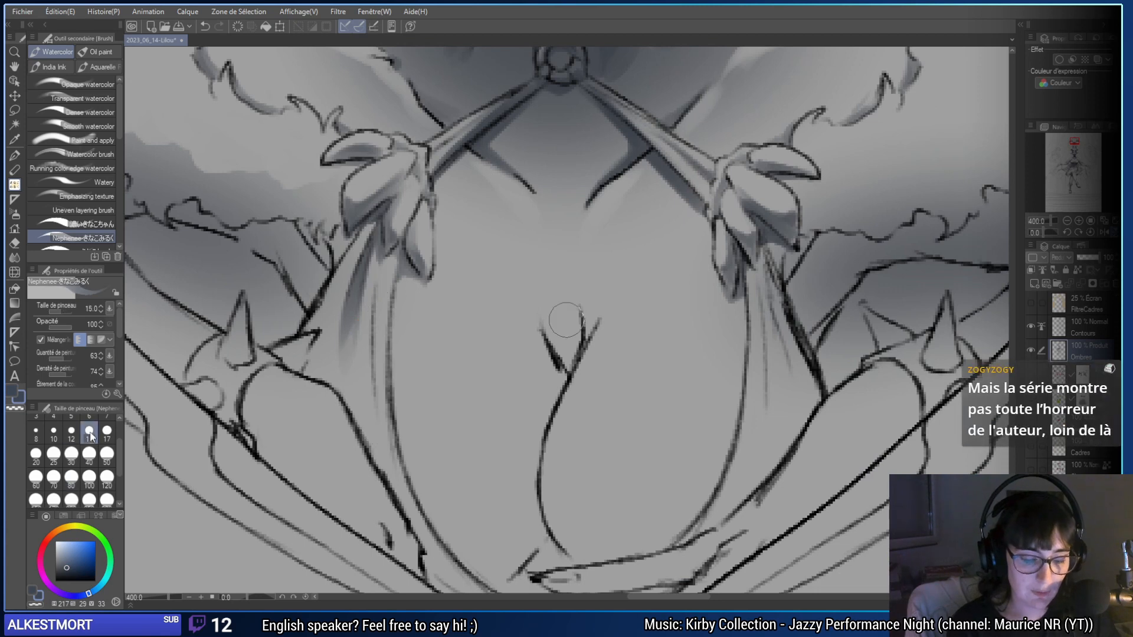
pyautogui.moveTo(302, 321)
pyautogui.mouseDown()
pyautogui.moveTo(416, 361)
pyautogui.moveTo(448, 312)
pyautogui.moveTo(430, 363)
pyautogui.moveTo(478, 268)
pyautogui.moveTo(459, 285)
pyautogui.moveTo(437, 359)
pyautogui.moveTo(541, 374)
pyautogui.moveTo(598, 363)
pyautogui.mouseUp()
# - Erase the shadow on the left-hand forearm below the fur sleeve with the Hard eraser at size 30
pyautogui.press('e')
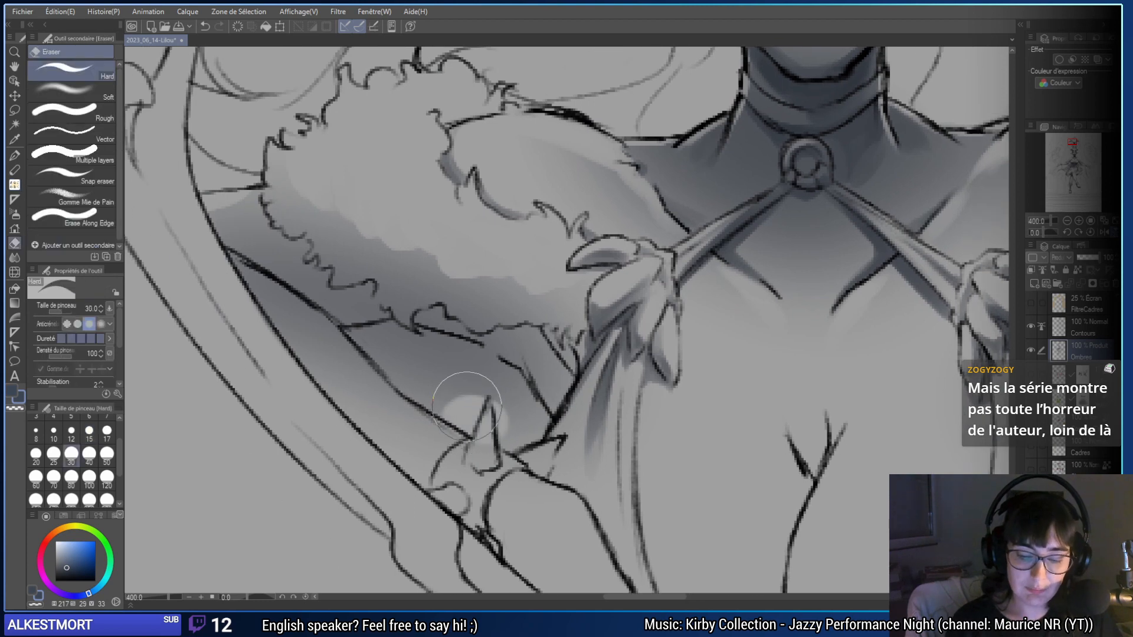
pyautogui.moveTo(463, 397); pyautogui.dragTo(354, 321)
pyautogui.moveTo(297, 366)
pyautogui.mouseDown()
pyautogui.moveTo(342, 401)
pyautogui.moveTo(254, 341)
pyautogui.moveTo(334, 355)
pyautogui.moveTo(330, 347)
pyautogui.moveTo(411, 392)
pyautogui.moveTo(341, 374)
pyautogui.moveTo(358, 367)
pyautogui.moveTo(306, 345)
pyautogui.moveTo(259, 340)
pyautogui.moveTo(328, 399)
pyautogui.moveTo(368, 379)
pyautogui.moveTo(390, 386)
pyautogui.moveTo(377, 377)
pyautogui.moveTo(408, 402)
pyautogui.moveTo(409, 433)
pyautogui.moveTo(425, 383)
pyautogui.mouseUp()
pyautogui.hotkey('ctrl', 'z')
pyautogui.hotkey('ctrl', 'z')
pyautogui.hotkey('ctrl', 'z')
pyautogui.moveTo(187, 275)
pyautogui.mouseDown()
pyautogui.moveTo(253, 273)
pyautogui.moveTo(230, 295)
pyautogui.moveTo(284, 334)
pyautogui.moveTo(271, 345)
pyautogui.moveTo(305, 409)
pyautogui.moveTo(423, 449)
pyautogui.moveTo(401, 430)
pyautogui.mouseUp()
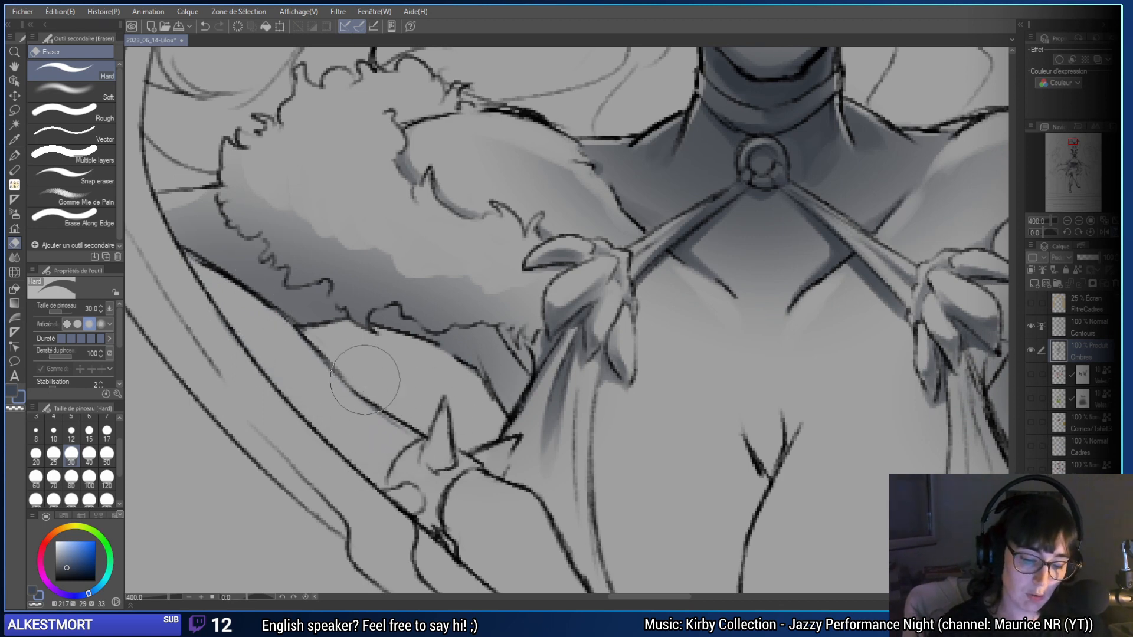
pyautogui.hscroll(3, 420, 466)
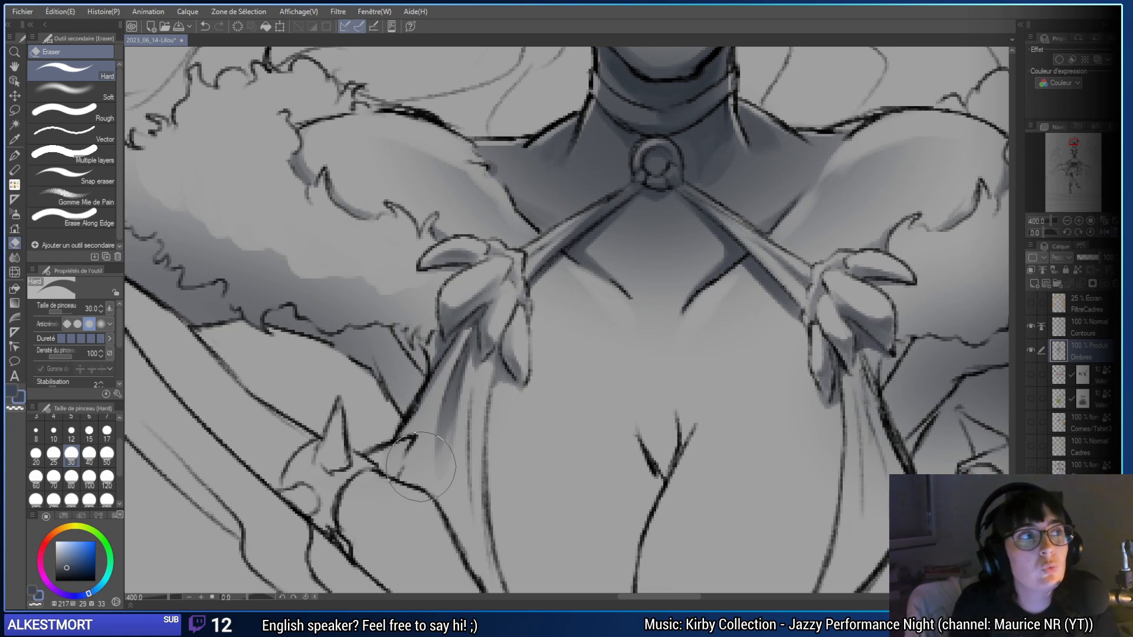
# - Shade the lower, outer and upper edges of the left-hand sleeve's fur trim with the brush at size 15
pyautogui.press('b')
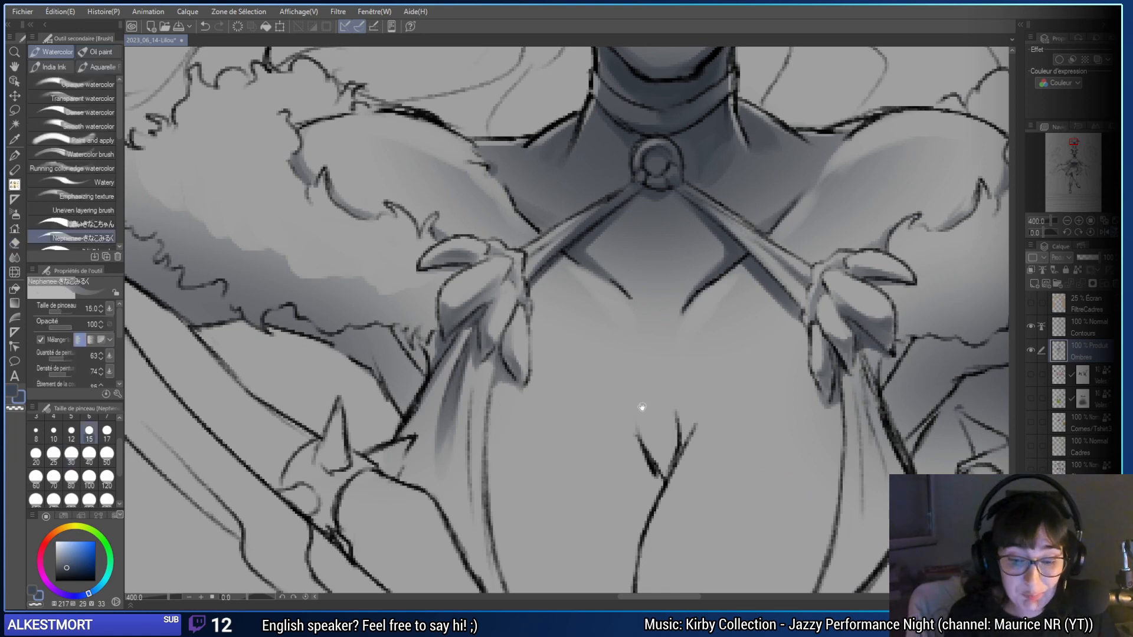
pyautogui.moveTo(642, 407); pyautogui.dragTo(617, 414)
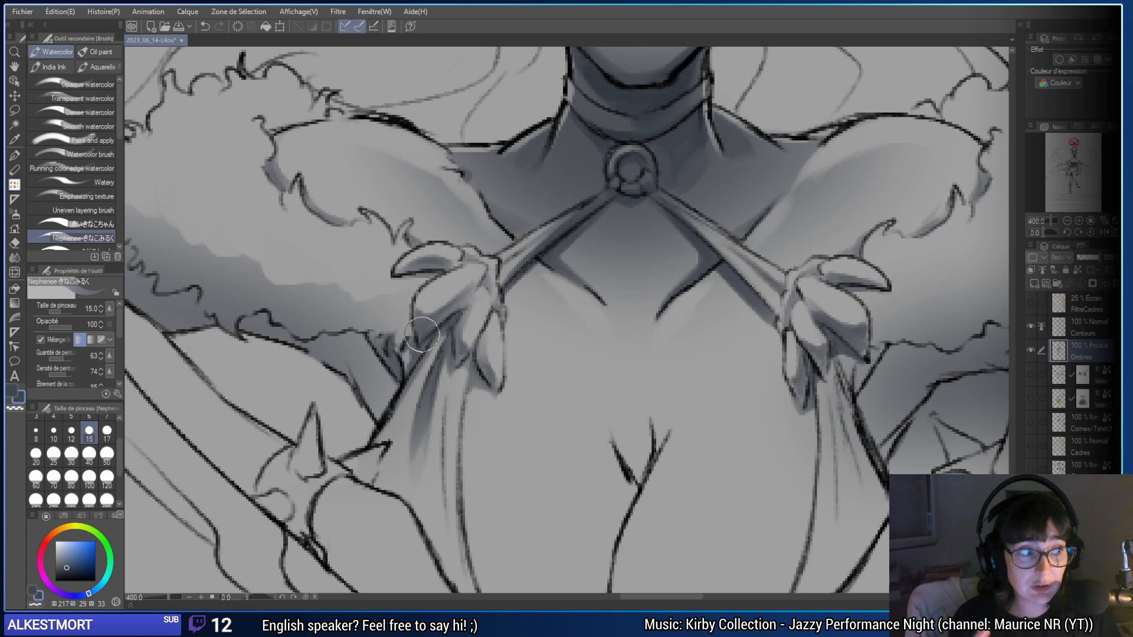
pyautogui.moveTo(245, 333)
pyautogui.mouseDown()
pyautogui.moveTo(339, 336)
pyautogui.moveTo(452, 400)
pyautogui.mouseUp()
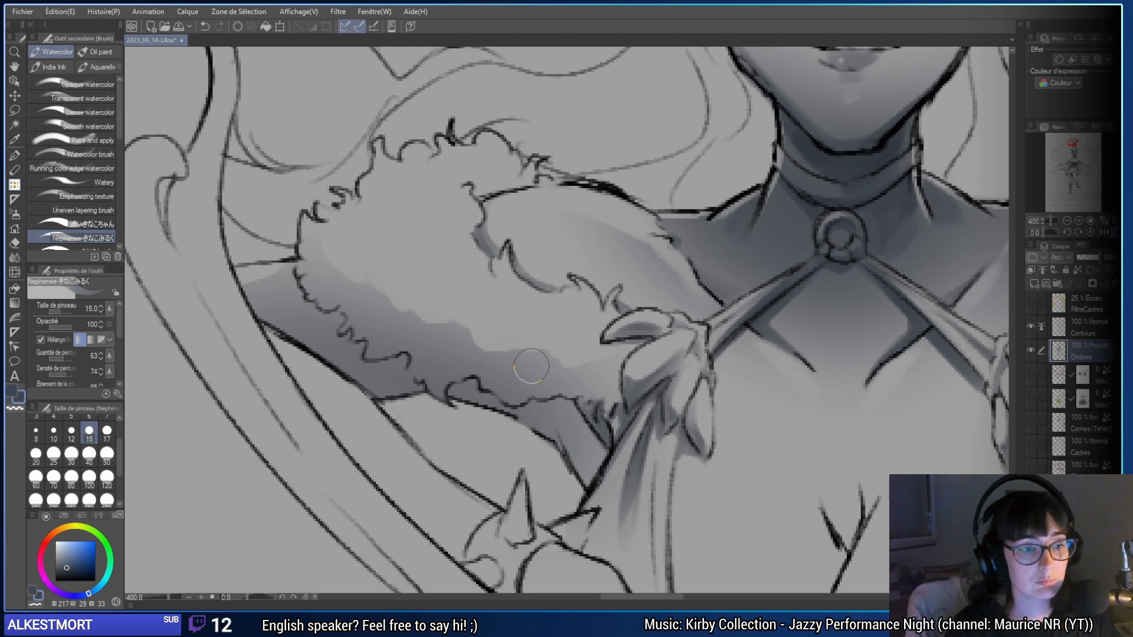
pyautogui.moveTo(531, 366); pyautogui.dragTo(499, 430)
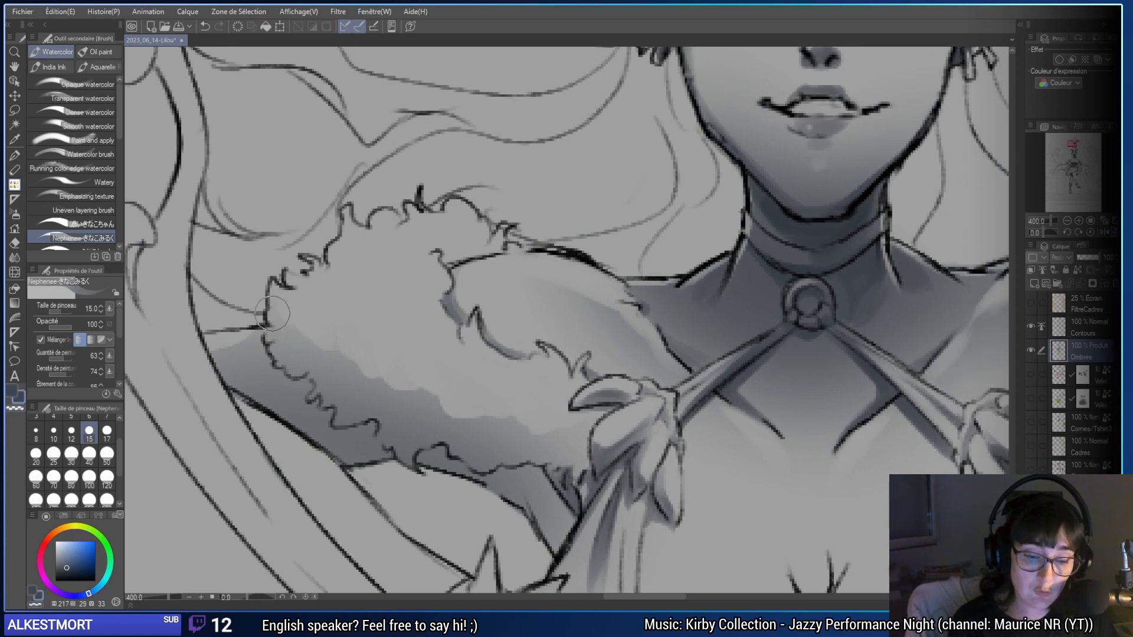
pyautogui.hotkey('ctrl', 'z')
pyautogui.moveTo(269, 321)
pyautogui.mouseDown()
pyautogui.moveTo(302, 312)
pyautogui.moveTo(274, 294)
pyautogui.moveTo(280, 286)
pyautogui.moveTo(313, 292)
pyautogui.moveTo(274, 289)
pyautogui.moveTo(341, 285)
pyautogui.moveTo(336, 259)
pyautogui.moveTo(296, 278)
pyautogui.moveTo(322, 278)
pyautogui.moveTo(307, 267)
pyautogui.moveTo(383, 239)
pyautogui.moveTo(346, 249)
pyautogui.moveTo(352, 258)
pyautogui.moveTo(341, 239)
pyautogui.moveTo(338, 262)
pyautogui.moveTo(344, 219)
pyautogui.moveTo(337, 261)
pyautogui.moveTo(377, 236)
pyautogui.moveTo(380, 220)
pyautogui.moveTo(400, 226)
pyautogui.moveTo(370, 222)
pyautogui.moveTo(376, 230)
pyautogui.moveTo(455, 233)
pyautogui.moveTo(462, 262)
pyautogui.moveTo(456, 245)
pyautogui.moveTo(447, 254)
pyautogui.moveTo(462, 241)
pyautogui.moveTo(453, 256)
pyautogui.moveTo(483, 250)
pyautogui.moveTo(450, 252)
pyautogui.moveTo(443, 230)
pyautogui.moveTo(451, 272)
pyautogui.moveTo(464, 253)
pyautogui.moveTo(483, 257)
pyautogui.moveTo(455, 259)
pyautogui.moveTo(458, 239)
pyautogui.moveTo(480, 256)
pyautogui.moveTo(507, 255)
pyautogui.moveTo(499, 246)
pyautogui.moveTo(444, 266)
pyautogui.mouseUp()
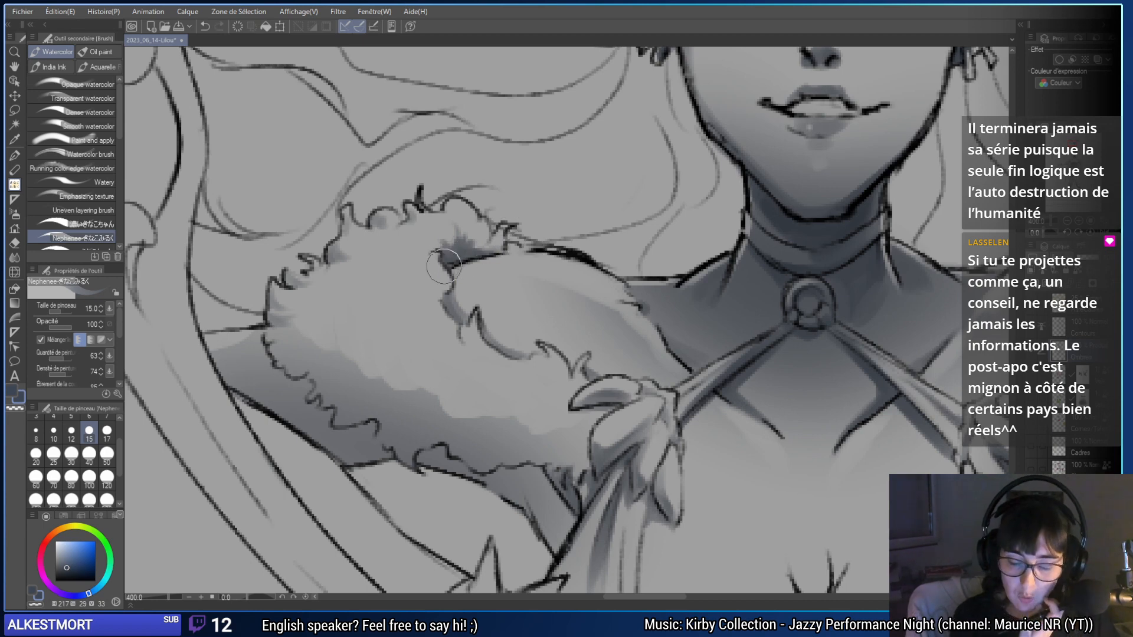
pyautogui.moveTo(378, 224)
pyautogui.mouseDown()
pyautogui.moveTo(362, 245)
pyautogui.moveTo(312, 265)
pyautogui.moveTo(327, 242)
pyautogui.mouseUp()
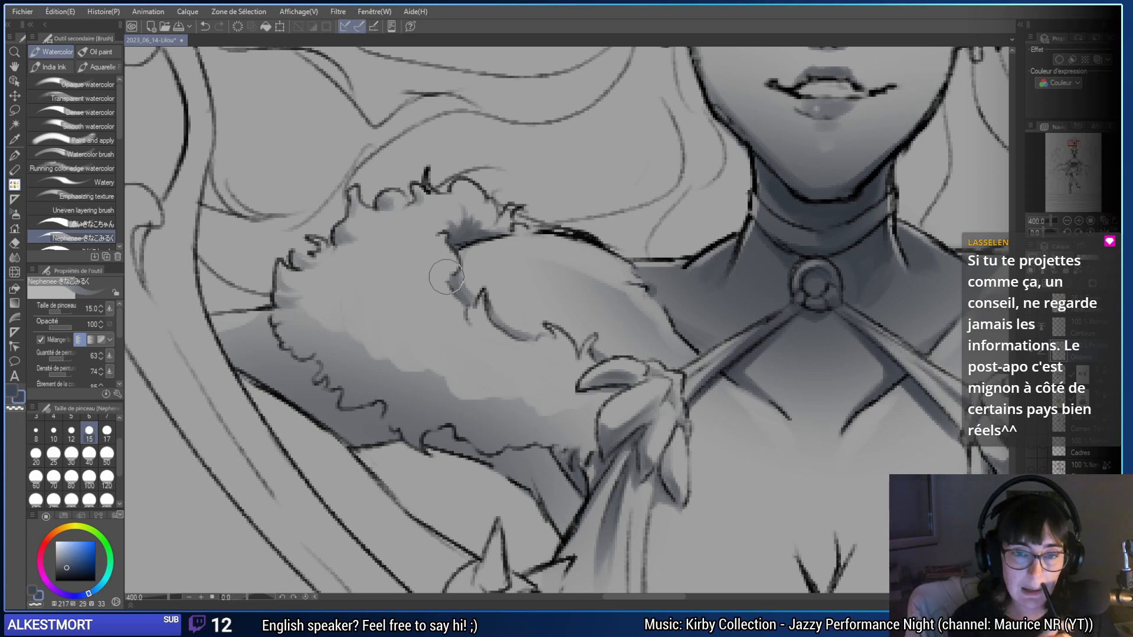
# - Paint fur tuft shadows along the outer lower edge of the left-hand sleeve with the brush at size 15
pyautogui.moveTo(446, 277); pyautogui.dragTo(541, 277)
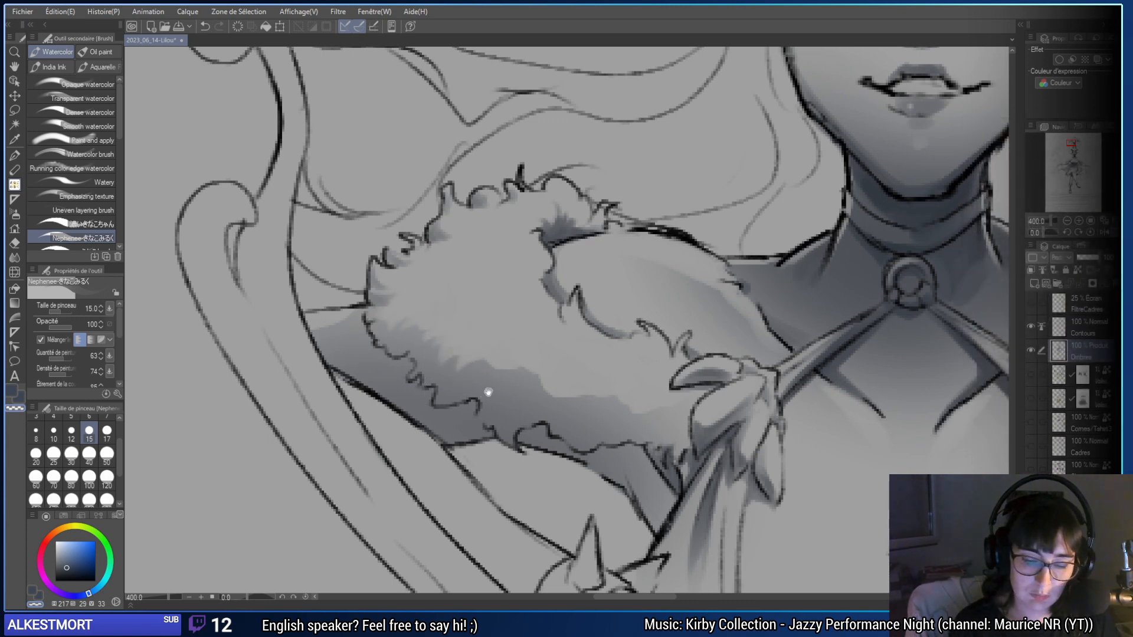
pyautogui.moveTo(440, 393); pyautogui.dragTo(388, 412)
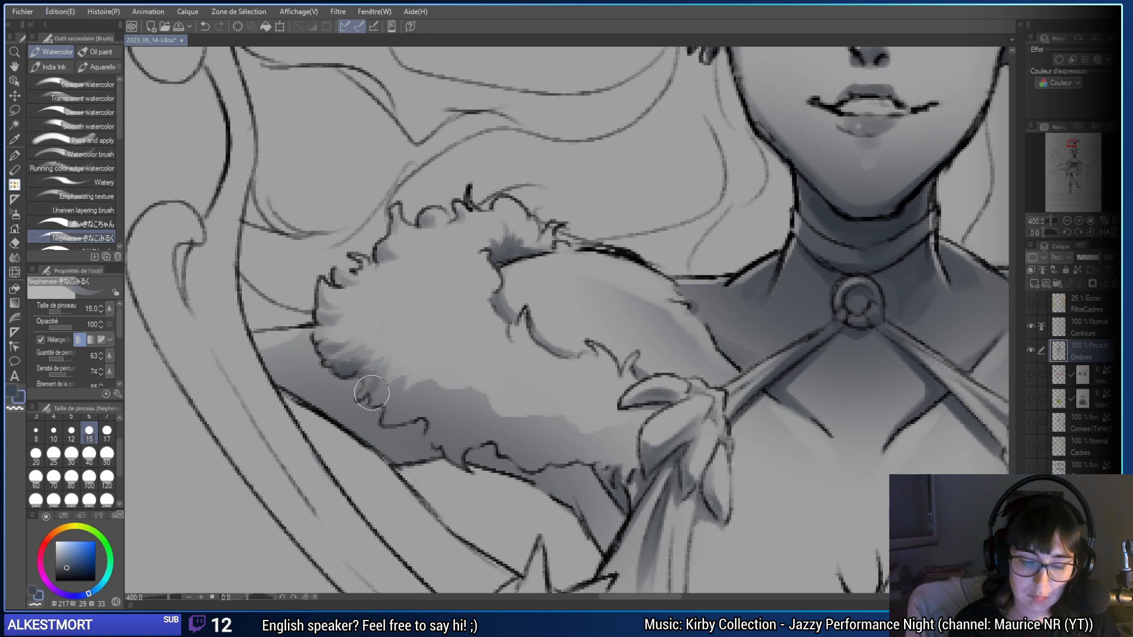
pyautogui.moveTo(394, 420); pyautogui.dragTo(410, 410)
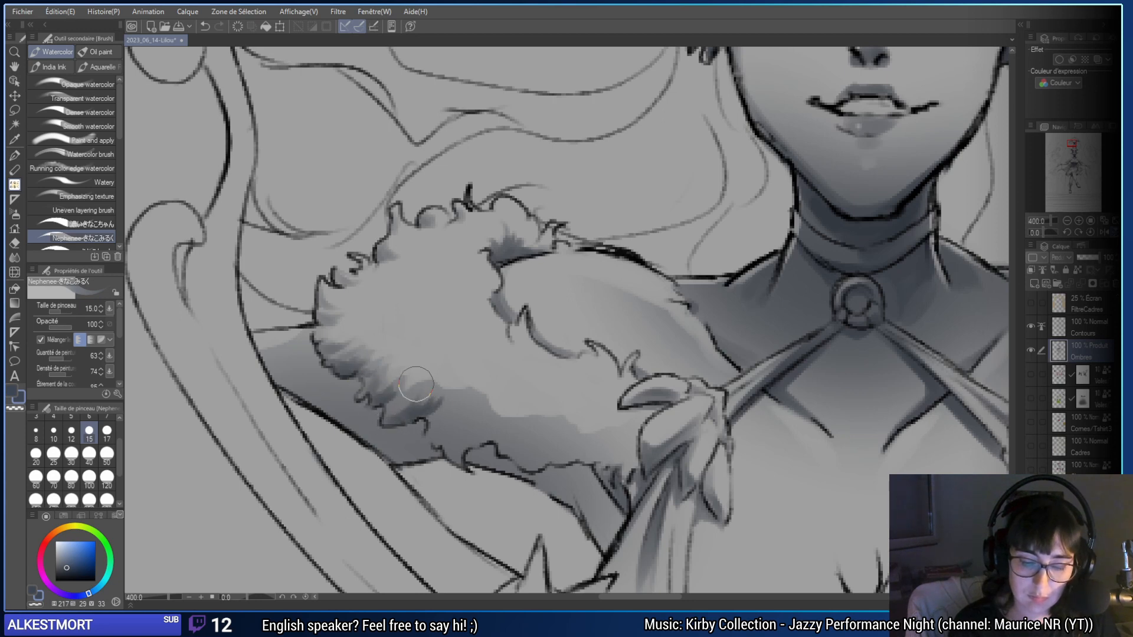
pyautogui.moveTo(390, 418); pyautogui.dragTo(412, 400)
pyautogui.moveTo(486, 413); pyautogui.dragTo(454, 370)
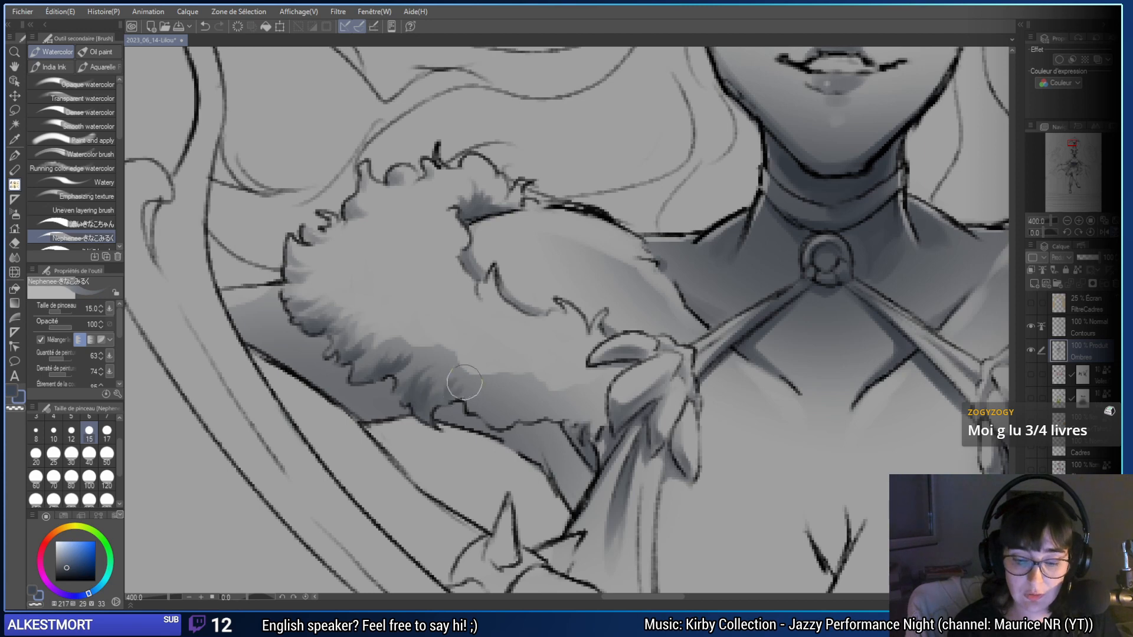
# - Extend the fur tuft shadows along the left-hand sleeve's lower edge up to the knot with the brush at size 15
pyautogui.moveTo(480, 397); pyautogui.dragTo(429, 387)
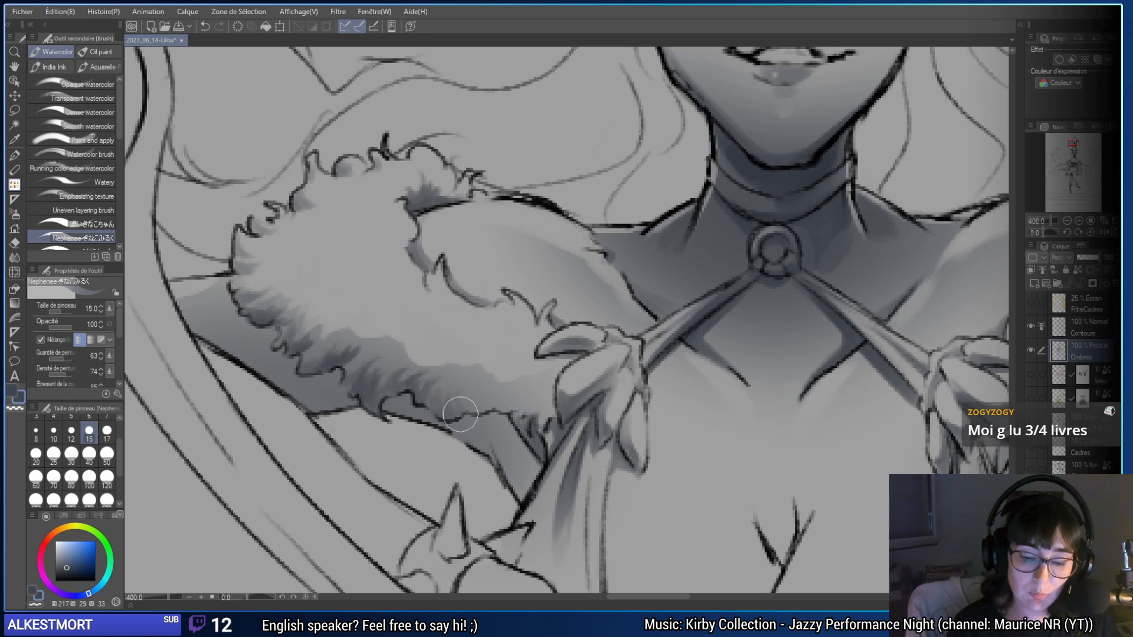
pyautogui.moveTo(490, 412)
pyautogui.mouseDown()
pyautogui.moveTo(533, 392)
pyautogui.moveTo(521, 410)
pyautogui.moveTo(533, 387)
pyautogui.moveTo(540, 413)
pyautogui.moveTo(558, 385)
pyautogui.mouseUp()
pyautogui.moveTo(546, 423)
pyautogui.mouseDown()
pyautogui.moveTo(521, 409)
pyautogui.moveTo(523, 426)
pyautogui.moveTo(488, 408)
pyautogui.moveTo(522, 408)
pyautogui.moveTo(531, 431)
pyautogui.moveTo(557, 416)
pyautogui.mouseUp()
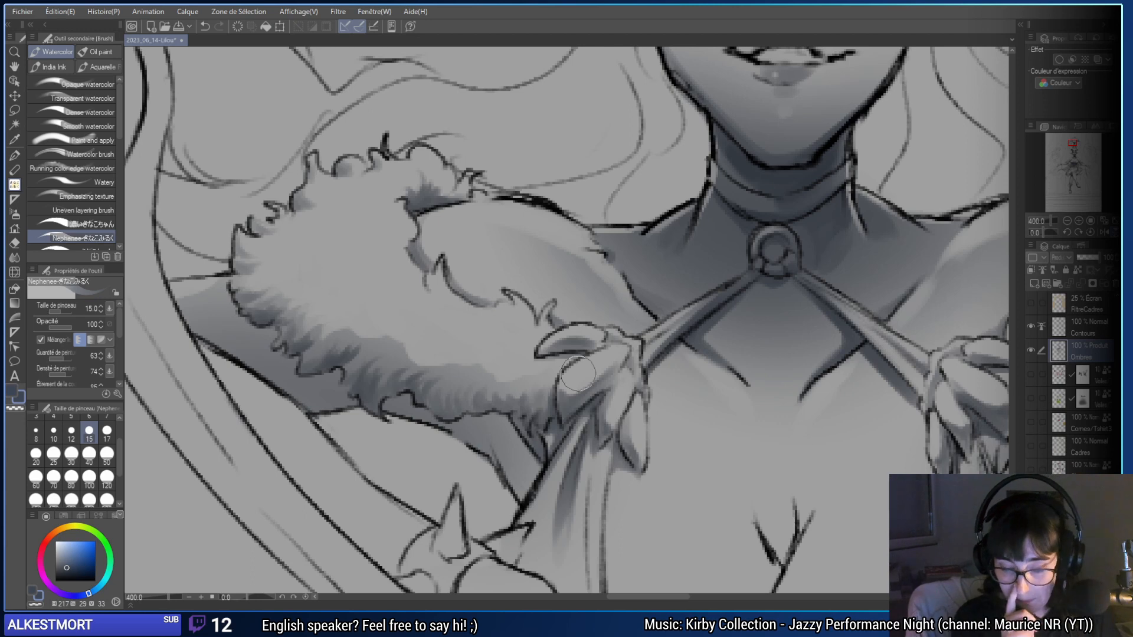
pyautogui.moveTo(577, 373); pyautogui.dragTo(574, 385)
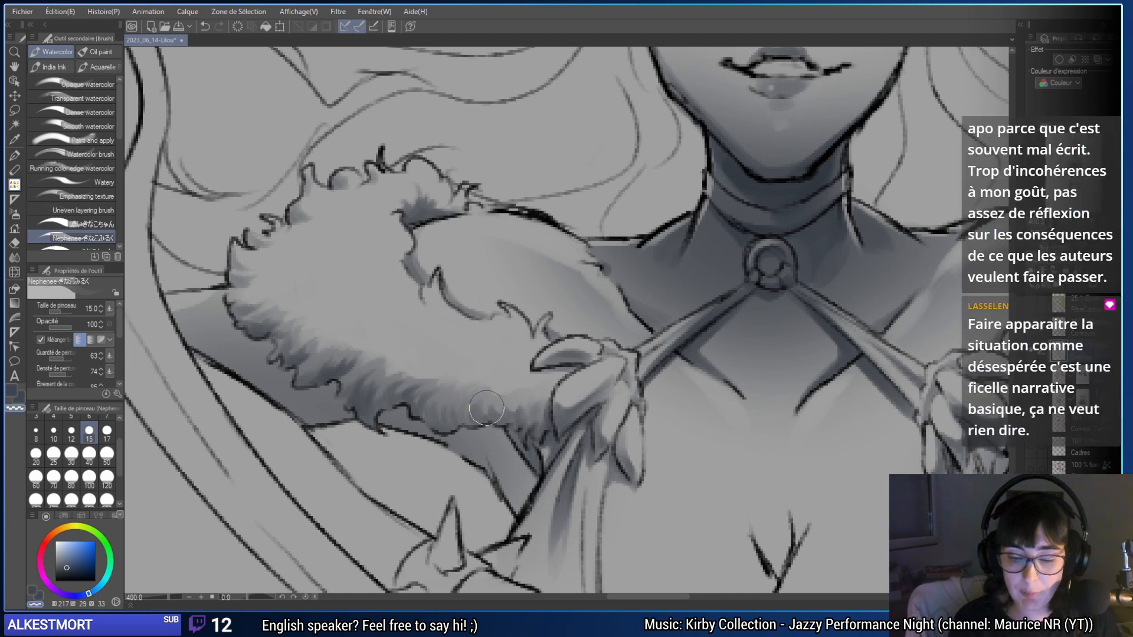
pyautogui.scroll(2, 502, 419)
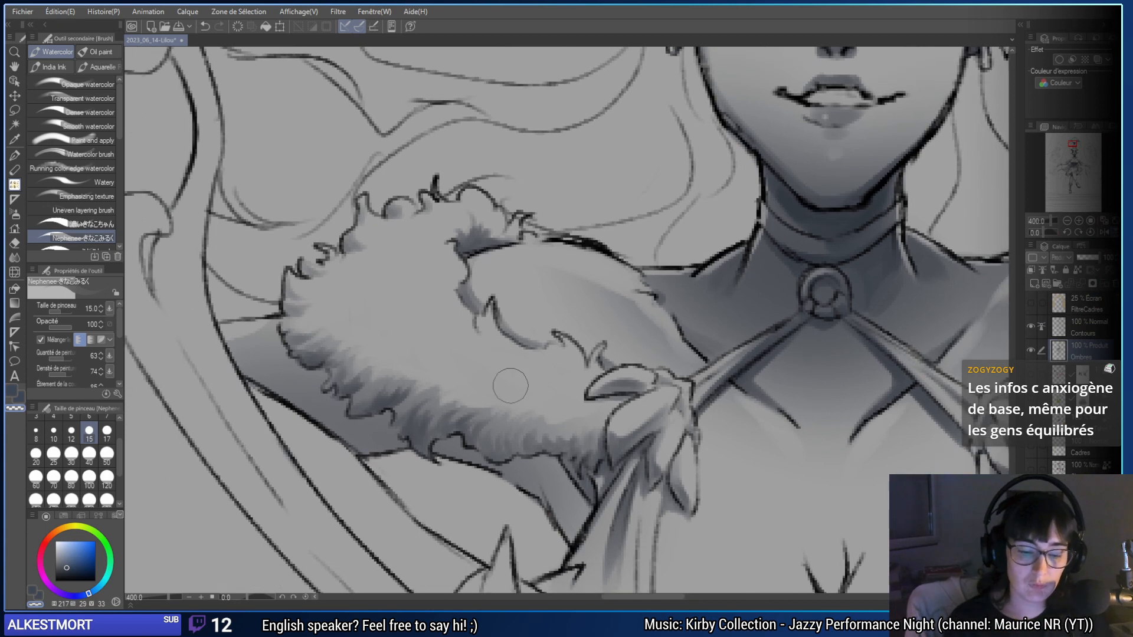
pyautogui.moveTo(520, 430); pyautogui.dragTo(577, 398)
pyautogui.click(71, 485)
pyautogui.moveTo(402, 272)
pyautogui.mouseDown()
pyautogui.moveTo(445, 277)
pyautogui.moveTo(392, 290)
pyautogui.moveTo(414, 304)
pyautogui.moveTo(421, 338)
pyautogui.moveTo(443, 303)
pyautogui.moveTo(354, 329)
pyautogui.moveTo(566, 318)
pyautogui.mouseUp()
pyautogui.hotkey('ctrl', 'z')
# - Add fine fur strokes over the outer part of the left-hand sleeve with the brush at size 12
pyautogui.click(71, 453)
pyautogui.click(71, 431)
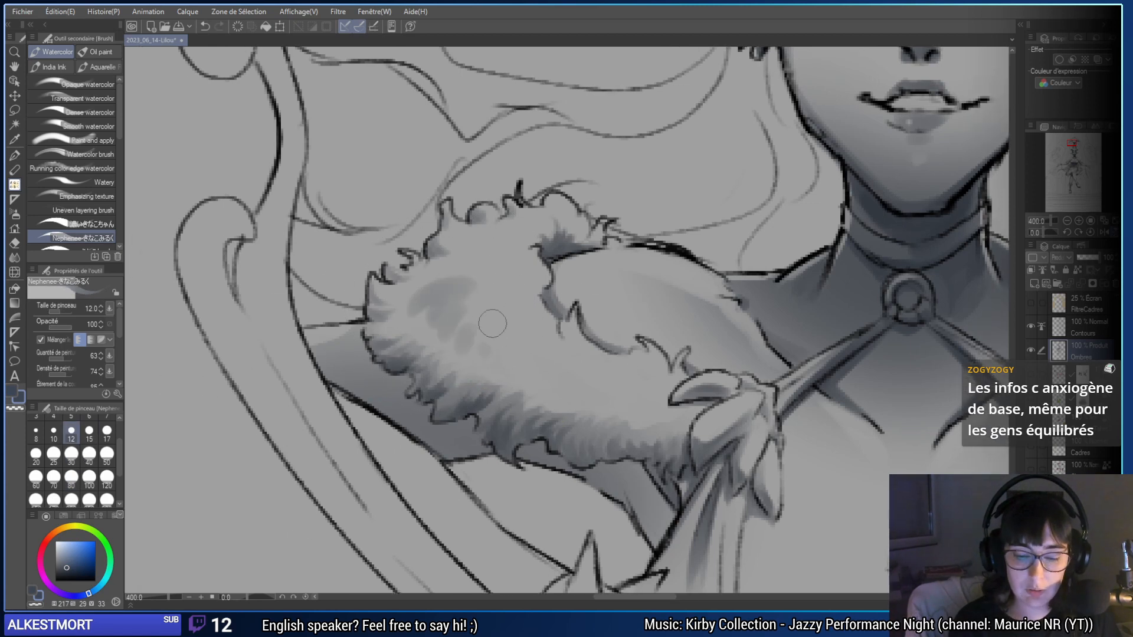
pyautogui.moveTo(437, 305); pyautogui.dragTo(480, 307)
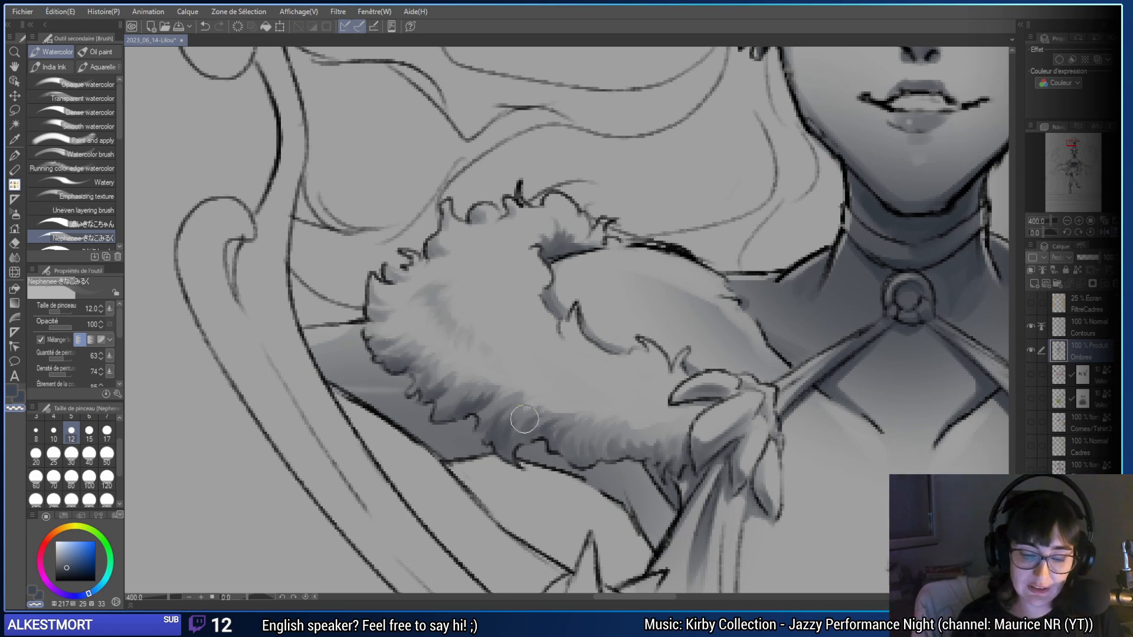
pyautogui.moveTo(502, 446); pyautogui.dragTo(480, 426)
# - Darken the arm beneath the left-hand fur sleeve at brush size 70, and trace the shadow under the fur edge at size 12
pyautogui.click(53, 477)
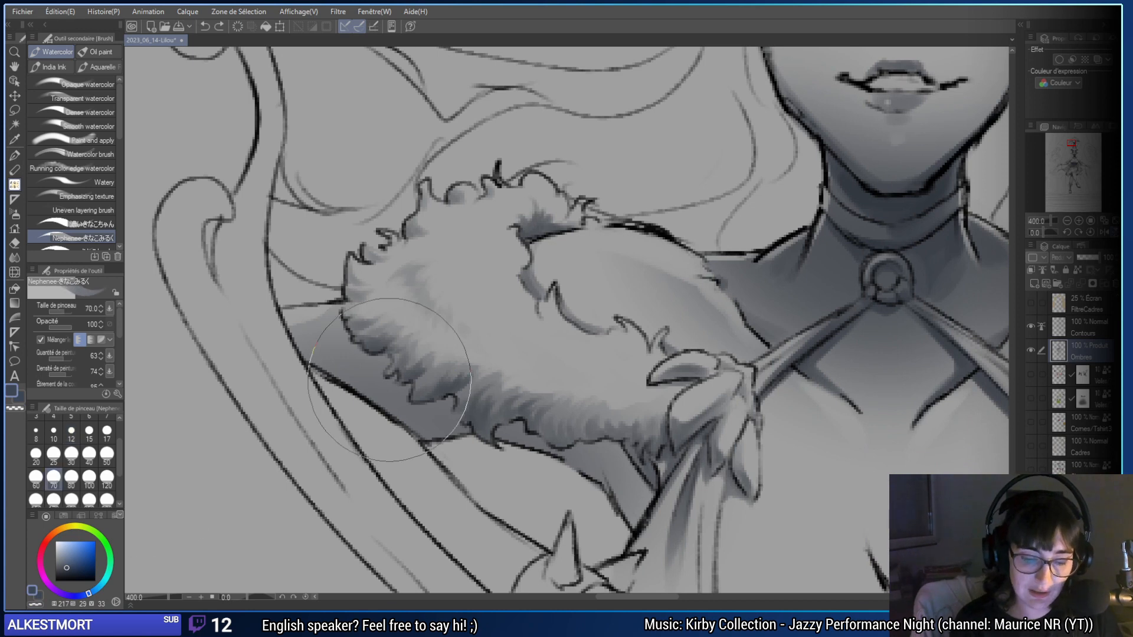
pyautogui.moveTo(395, 354)
pyautogui.mouseDown()
pyautogui.moveTo(372, 401)
pyautogui.moveTo(368, 382)
pyautogui.moveTo(425, 390)
pyautogui.moveTo(472, 413)
pyautogui.moveTo(446, 427)
pyautogui.moveTo(460, 437)
pyautogui.mouseUp()
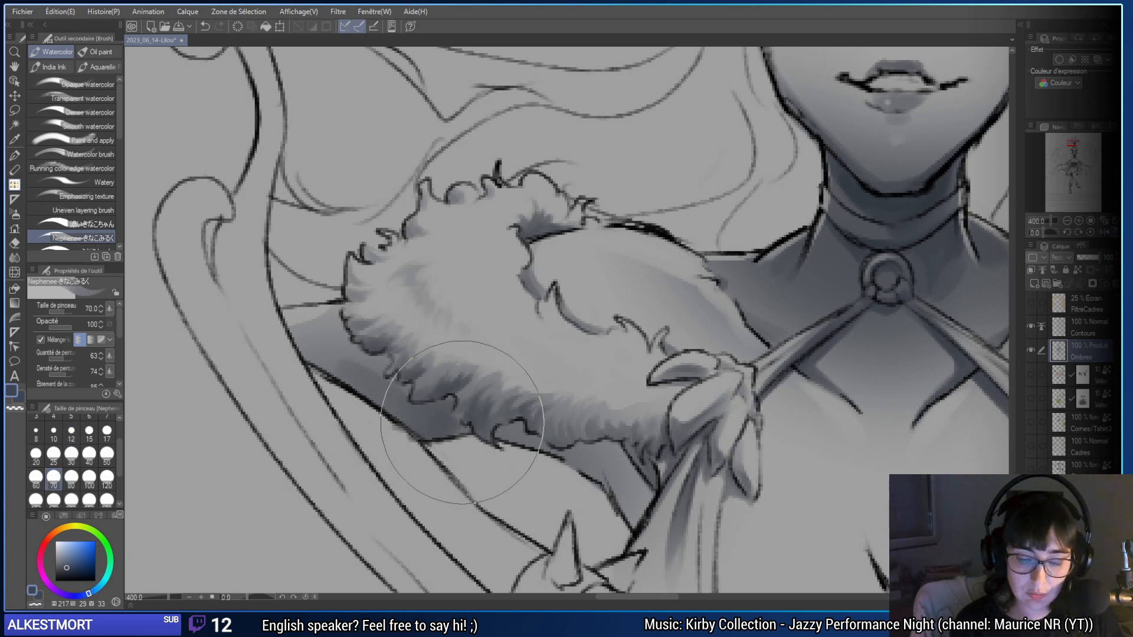
pyautogui.click(71, 435)
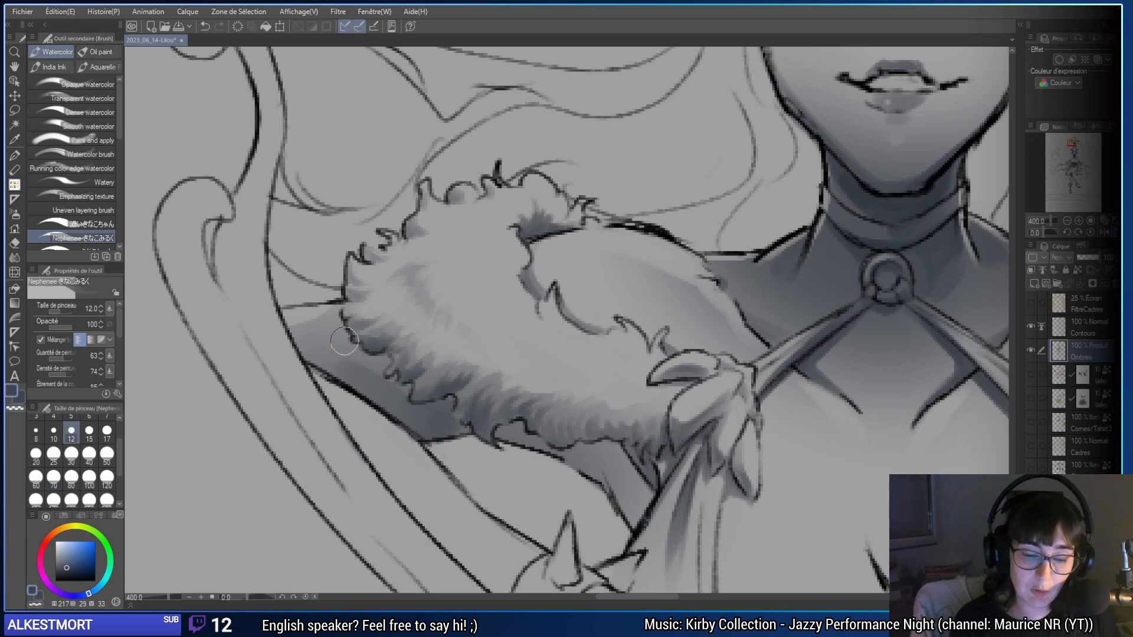
pyautogui.press('x')
pyautogui.moveTo(342, 339)
pyautogui.mouseDown()
pyautogui.moveTo(389, 348)
pyautogui.moveTo(347, 354)
pyautogui.moveTo(344, 340)
pyautogui.moveTo(375, 308)
pyautogui.moveTo(383, 377)
pyautogui.moveTo(448, 403)
pyautogui.moveTo(435, 411)
pyautogui.moveTo(439, 437)
pyautogui.moveTo(450, 397)
pyautogui.moveTo(459, 424)
pyautogui.moveTo(444, 430)
pyautogui.moveTo(472, 426)
pyautogui.moveTo(444, 430)
pyautogui.moveTo(461, 415)
pyautogui.moveTo(577, 416)
pyautogui.moveTo(445, 404)
pyautogui.moveTo(484, 414)
pyautogui.moveTo(456, 407)
pyautogui.moveTo(470, 392)
pyautogui.moveTo(516, 427)
pyautogui.moveTo(567, 428)
pyautogui.mouseUp()
pyautogui.moveTo(630, 472); pyautogui.dragTo(538, 456)
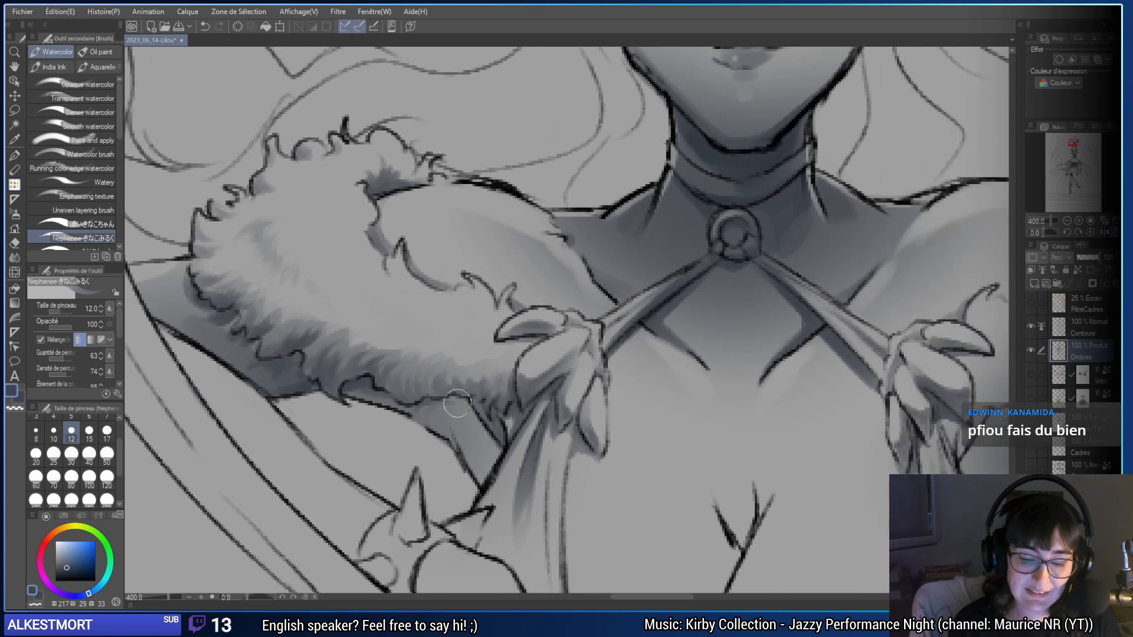
# - Shade the part of the arm between the left-hand sleeve's fur edge and the hanging cloth with the brush at sizes 12 and 30
pyautogui.moveTo(422, 407)
pyautogui.mouseDown()
pyautogui.moveTo(449, 410)
pyautogui.moveTo(464, 461)
pyautogui.mouseUp()
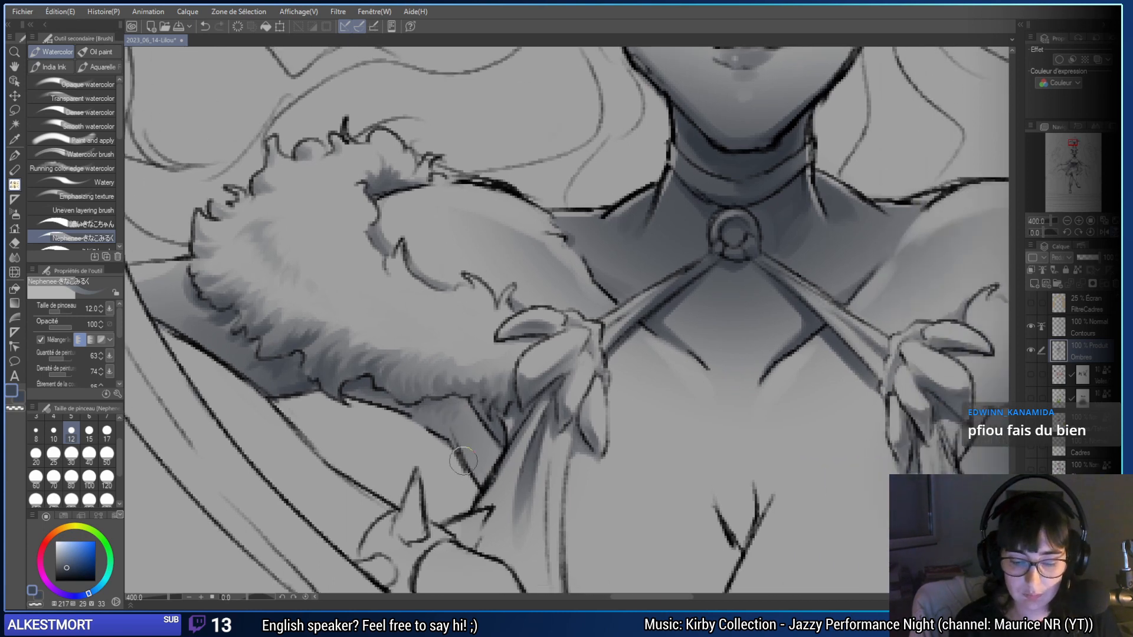
pyautogui.keyDown('alt'); pyautogui.click(460, 417); pyautogui.keyUp('alt')
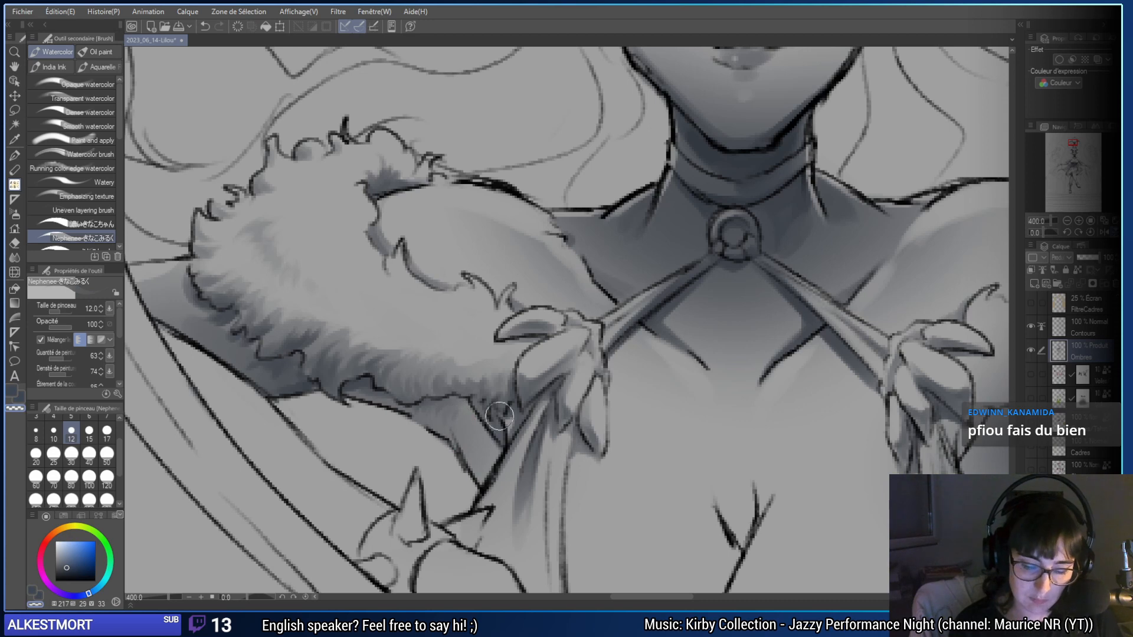
pyautogui.moveTo(499, 416); pyautogui.dragTo(414, 400)
pyautogui.click(71, 453)
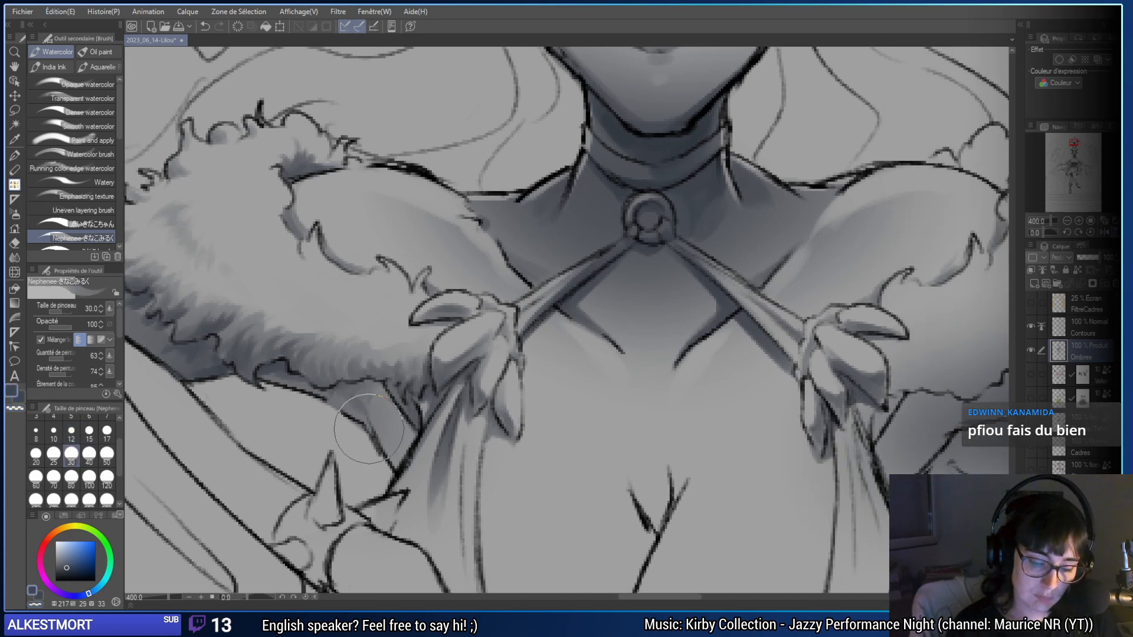
pyautogui.moveTo(368, 429)
pyautogui.mouseDown()
pyautogui.moveTo(332, 395)
pyautogui.moveTo(359, 414)
pyautogui.moveTo(352, 394)
pyautogui.moveTo(357, 408)
pyautogui.moveTo(338, 396)
pyautogui.moveTo(380, 423)
pyautogui.moveTo(381, 394)
pyautogui.moveTo(350, 386)
pyautogui.moveTo(382, 441)
pyautogui.moveTo(411, 439)
pyautogui.moveTo(383, 391)
pyautogui.moveTo(349, 390)
pyautogui.moveTo(405, 400)
pyautogui.moveTo(387, 400)
pyautogui.moveTo(386, 382)
pyautogui.moveTo(374, 393)
pyautogui.moveTo(381, 405)
pyautogui.moveTo(380, 390)
pyautogui.moveTo(357, 391)
pyautogui.moveTo(380, 389)
pyautogui.moveTo(375, 411)
pyautogui.moveTo(360, 387)
pyautogui.moveTo(356, 417)
pyautogui.moveTo(414, 440)
pyautogui.moveTo(405, 472)
pyautogui.mouseUp()
# - Refine the shadows around the left-hand knot and the neighbouring lower fur edge with the brush at size 12
pyautogui.press('[')
pyautogui.press('[')
pyautogui.press('[')
pyautogui.press('[')
pyautogui.press('[')
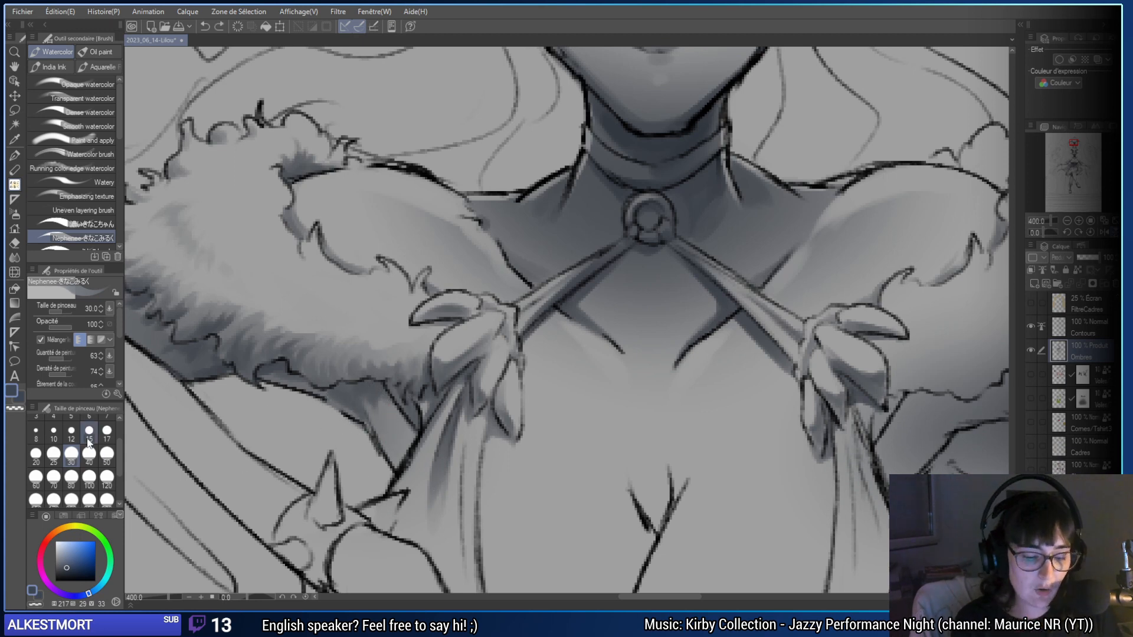
pyautogui.moveTo(434, 406); pyautogui.dragTo(485, 364)
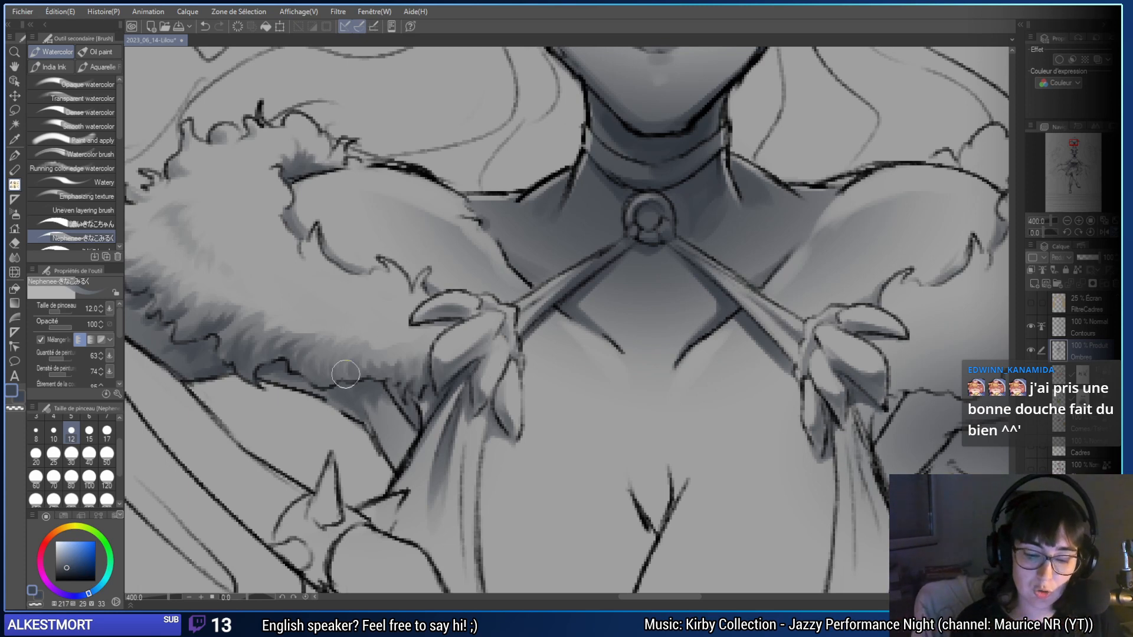
pyautogui.moveTo(331, 379); pyautogui.dragTo(428, 372)
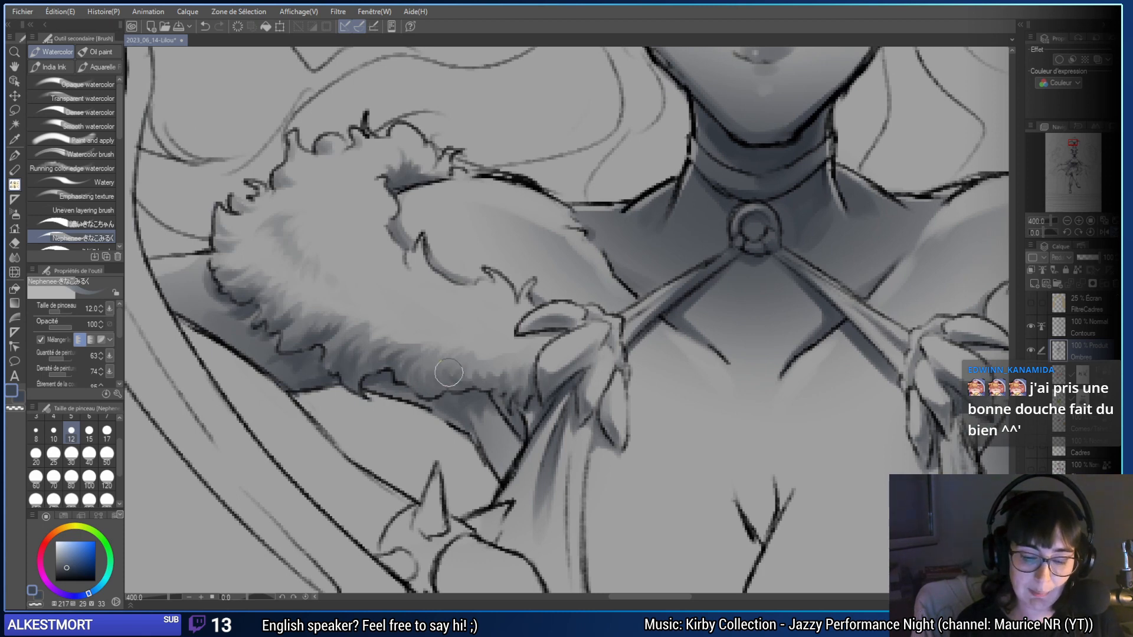
pyautogui.moveTo(479, 358); pyautogui.dragTo(334, 260)
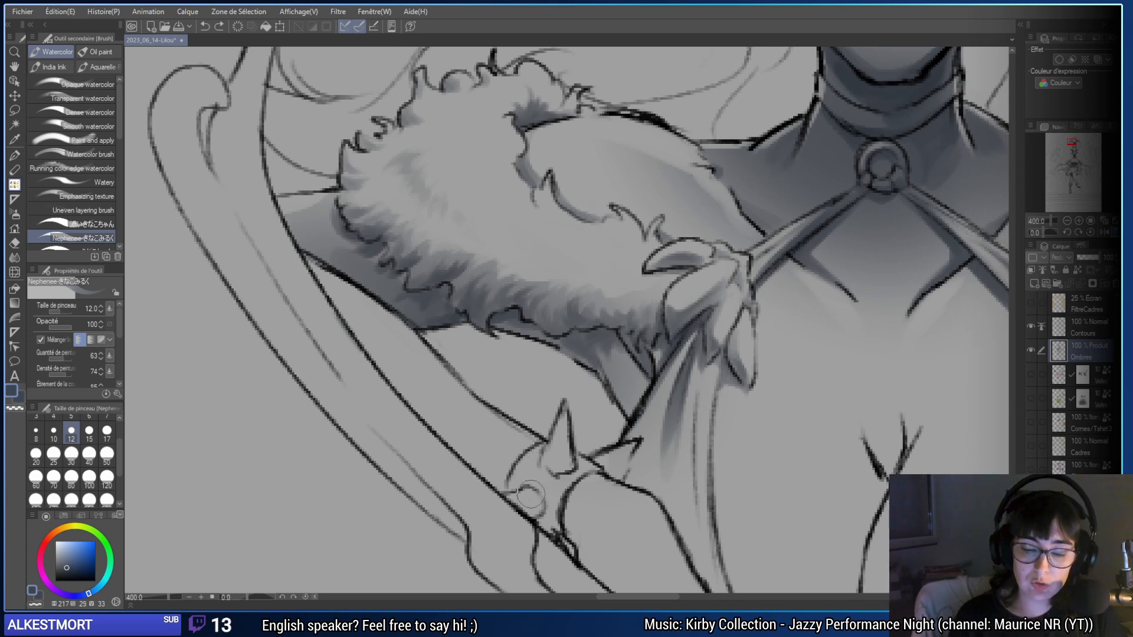
# - Shade the lower edge of the left-hand forearm down to the spiked cuff with the brush at size 30
pyautogui.moveTo(669, 422); pyautogui.dragTo(454, 395)
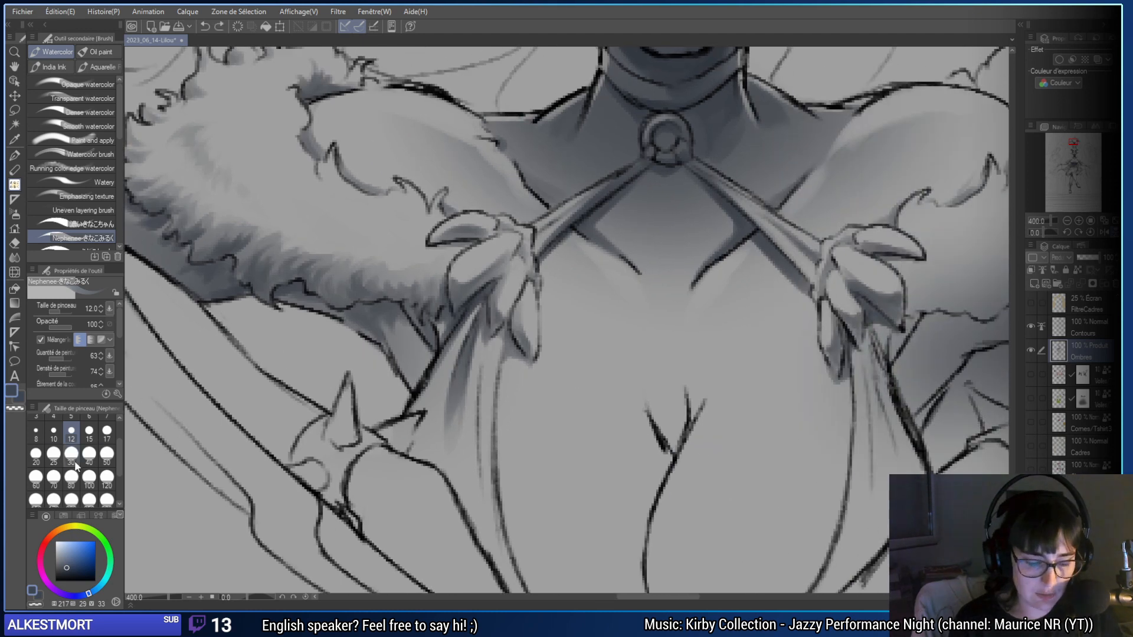
pyautogui.click(70, 456)
pyautogui.moveTo(262, 441); pyautogui.dragTo(362, 414)
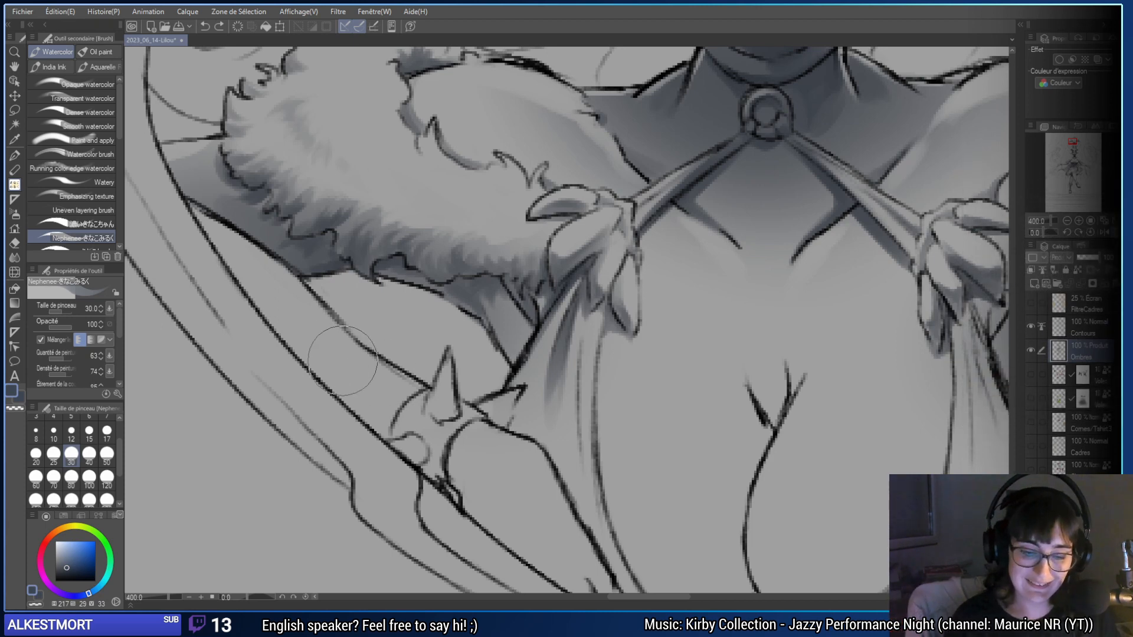
pyautogui.moveTo(217, 282)
pyautogui.mouseDown()
pyautogui.moveTo(416, 426)
pyautogui.moveTo(457, 480)
pyautogui.moveTo(381, 432)
pyautogui.moveTo(465, 411)
pyautogui.mouseUp()
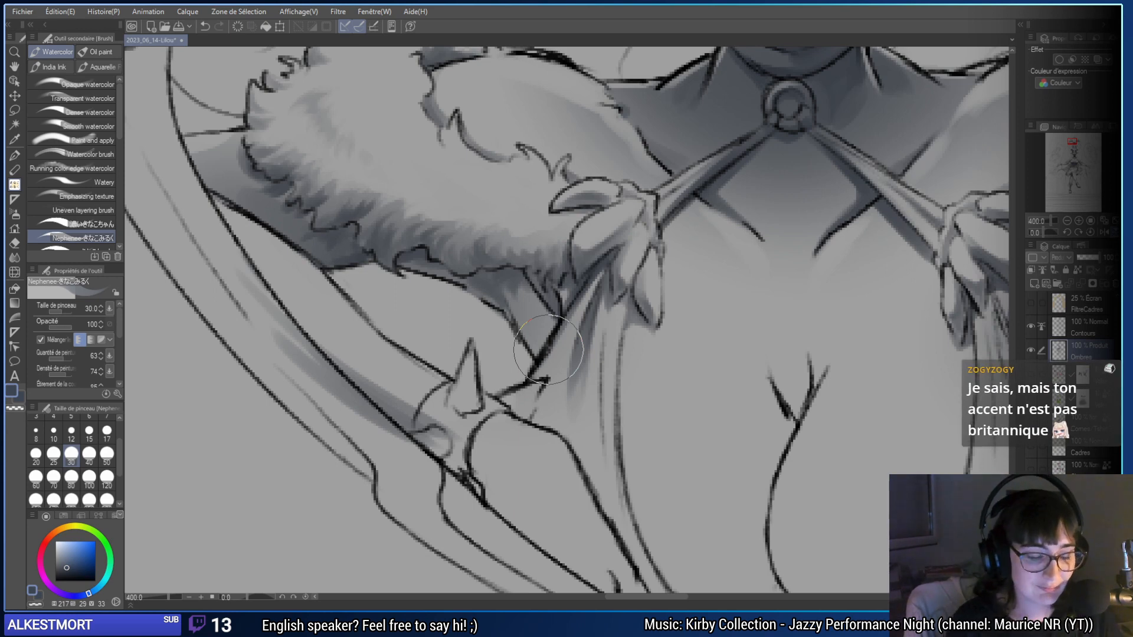
pyautogui.click(73, 430)
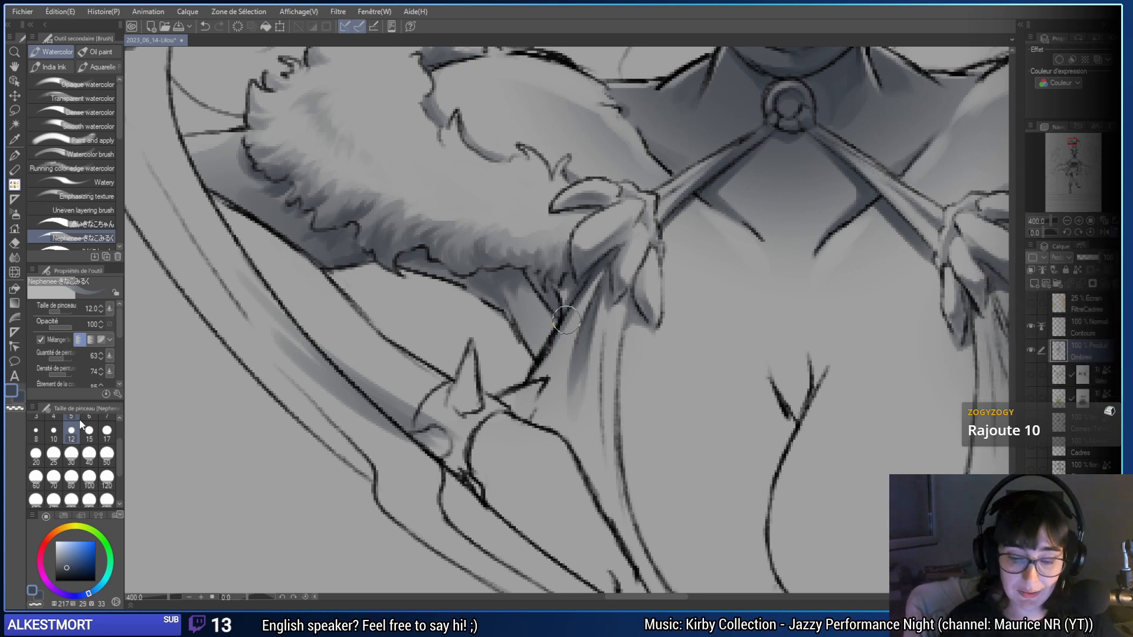
pyautogui.moveTo(512, 474); pyautogui.dragTo(499, 452)
pyautogui.press('e')
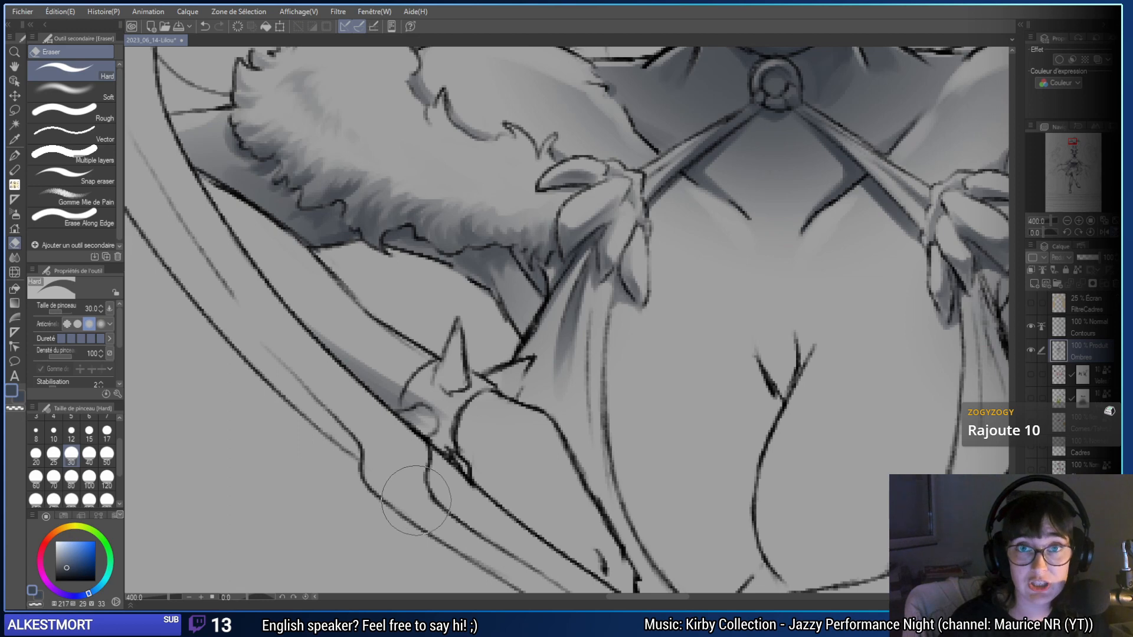
pyautogui.press('b')
# - Paint shadows on the left-hand cuff's inner rim, round stud and upright spike with the brush at size 12
pyautogui.moveTo(371, 320); pyautogui.dragTo(335, 292)
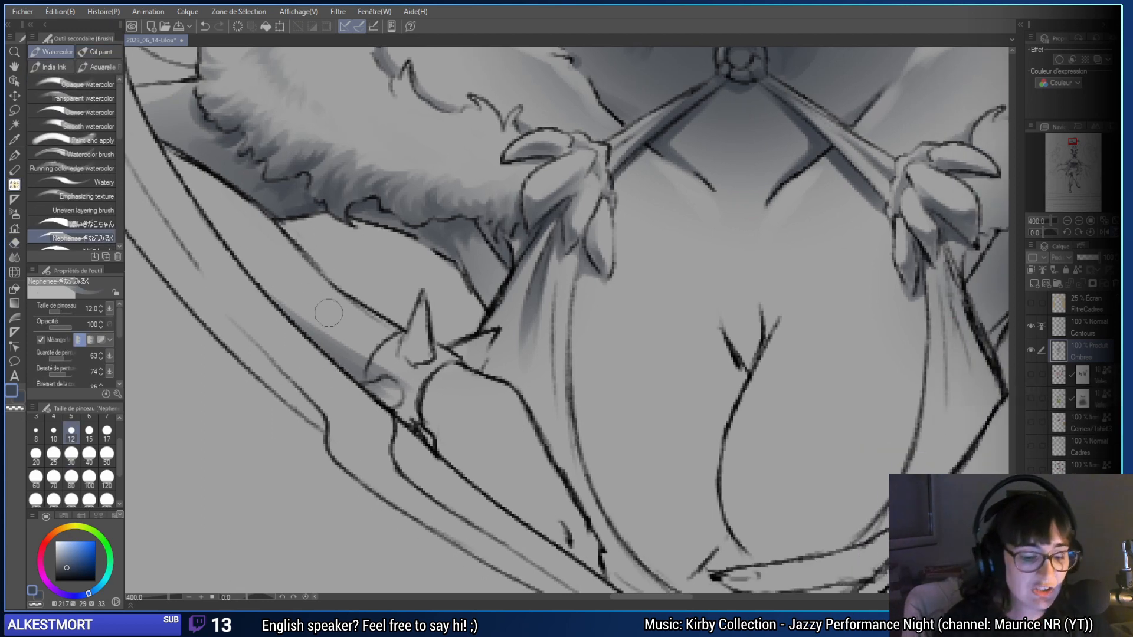
pyautogui.moveTo(416, 351); pyautogui.dragTo(456, 345)
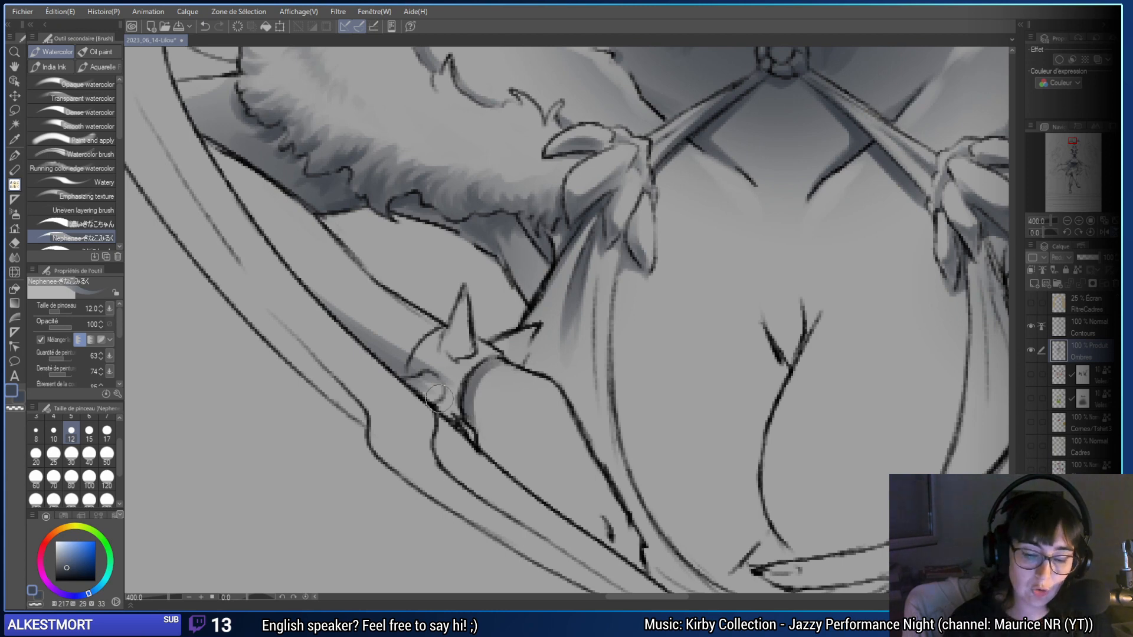
pyautogui.press('c')
pyautogui.press('c')
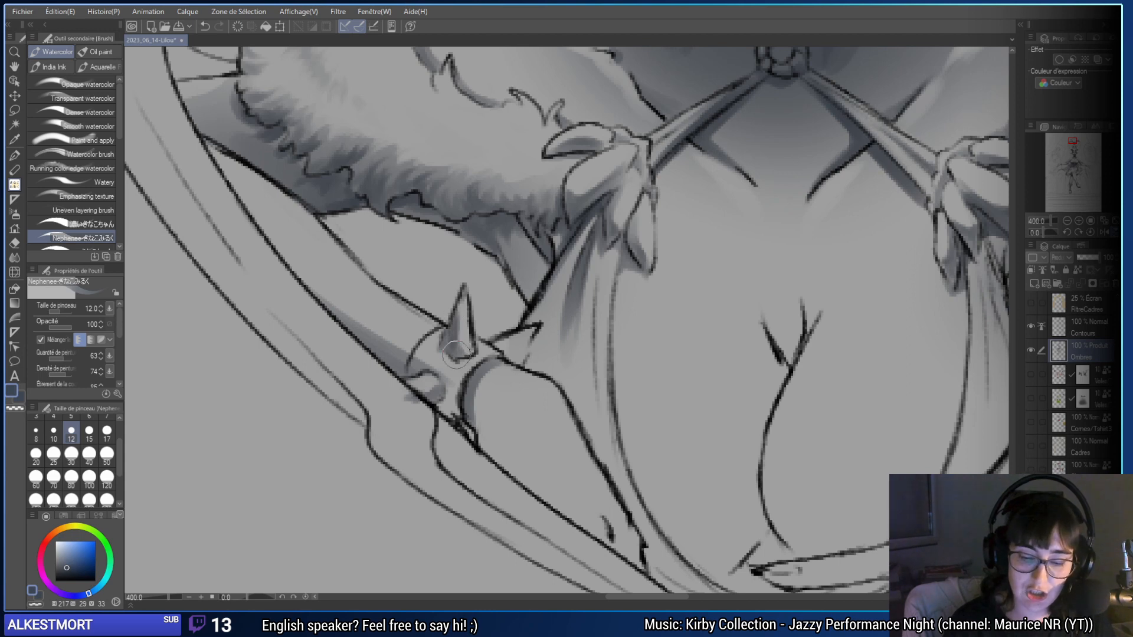
pyautogui.press('c')
pyautogui.moveTo(409, 405); pyautogui.dragTo(290, 390)
pyautogui.press('c')
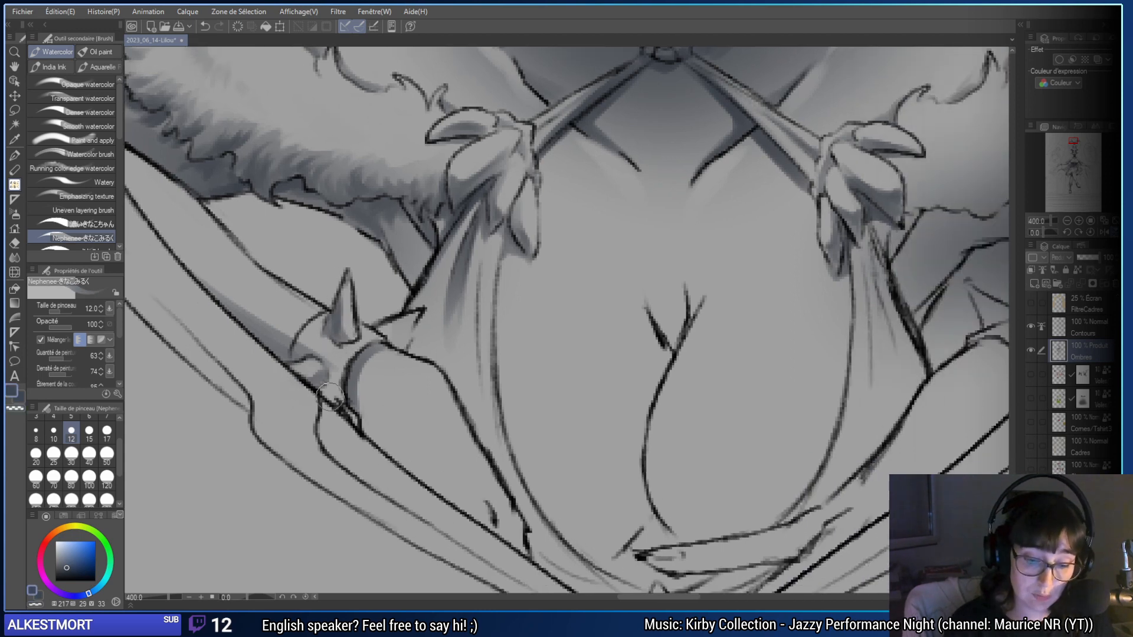
# - Deepen the shading across the left-hand cuff and its spikes, alternating the brush between sizes 30 and 12
pyautogui.click(71, 453)
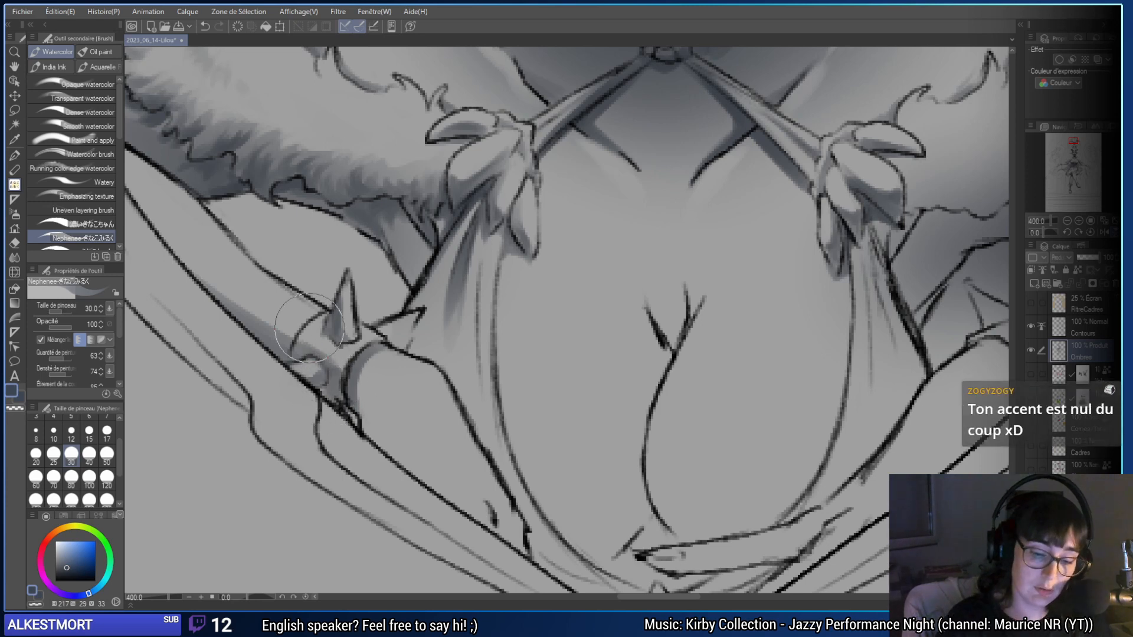
pyautogui.moveTo(360, 419); pyautogui.dragTo(332, 408)
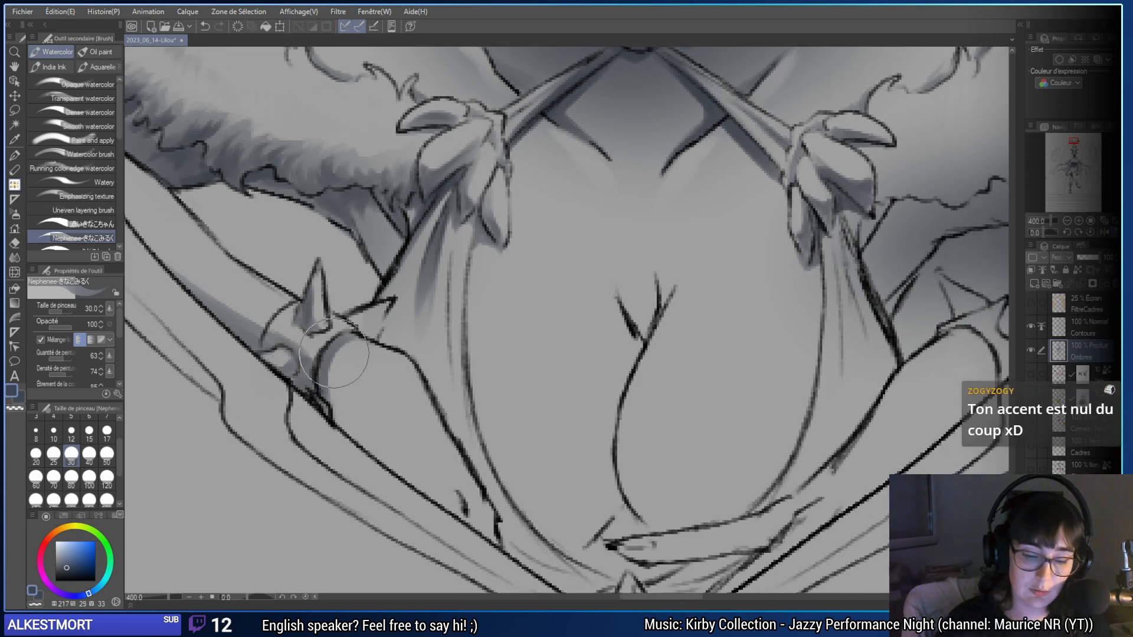
pyautogui.click(71, 431)
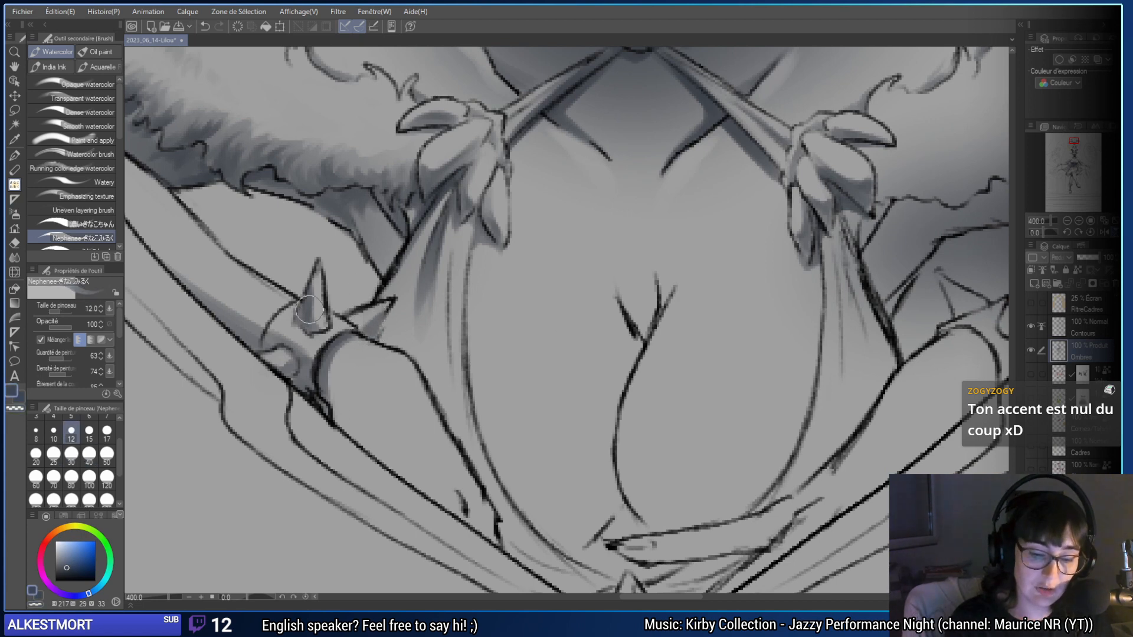
pyautogui.moveTo(310, 295)
pyautogui.mouseDown()
pyautogui.moveTo(316, 326)
pyautogui.moveTo(298, 319)
pyautogui.moveTo(309, 328)
pyautogui.moveTo(317, 334)
pyautogui.mouseUp()
pyautogui.click(71, 452)
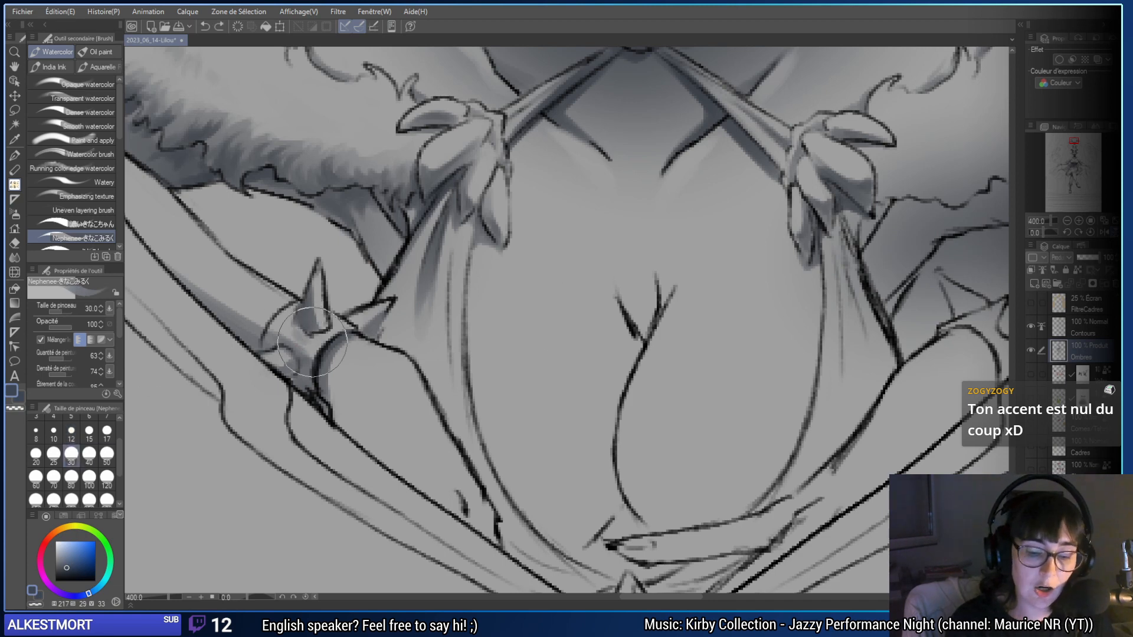
pyautogui.moveTo(293, 345)
pyautogui.mouseDown()
pyautogui.moveTo(307, 334)
pyautogui.moveTo(283, 331)
pyautogui.moveTo(317, 362)
pyautogui.moveTo(295, 345)
pyautogui.moveTo(333, 334)
pyautogui.moveTo(307, 357)
pyautogui.moveTo(280, 488)
pyautogui.mouseUp()
pyautogui.click(71, 431)
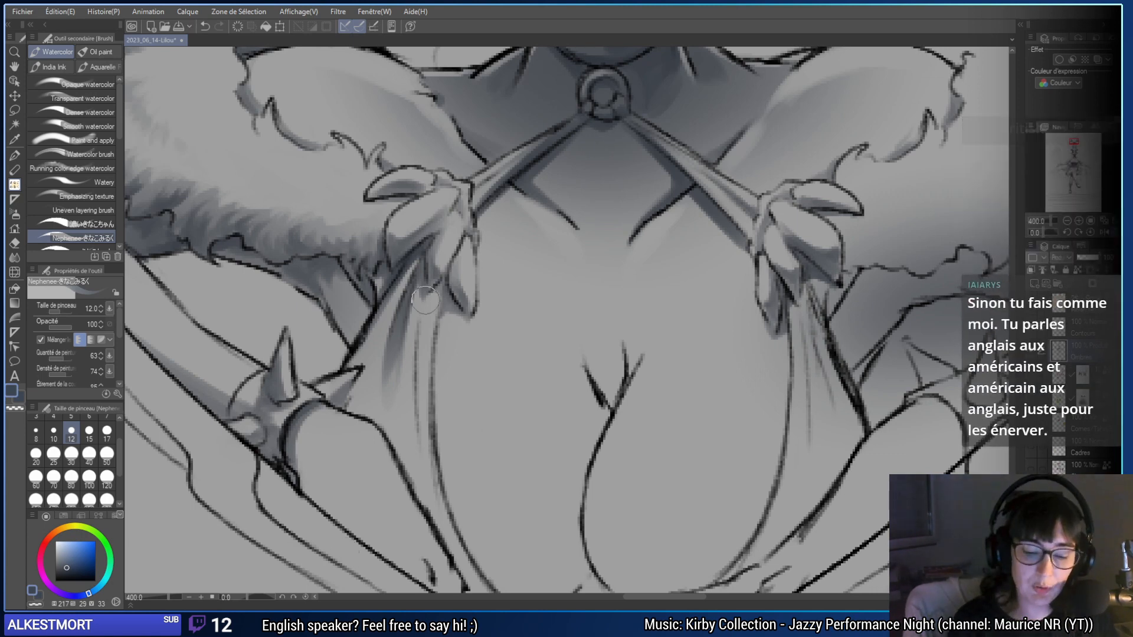
# - Rework the fold shadows on the left-hand hanging cloth below the knot with the brush at size 12
pyautogui.hotkey('ctrl', 'z')
pyautogui.moveTo(436, 319); pyautogui.dragTo(415, 448)
pyautogui.moveTo(513, 430); pyautogui.dragTo(457, 371)
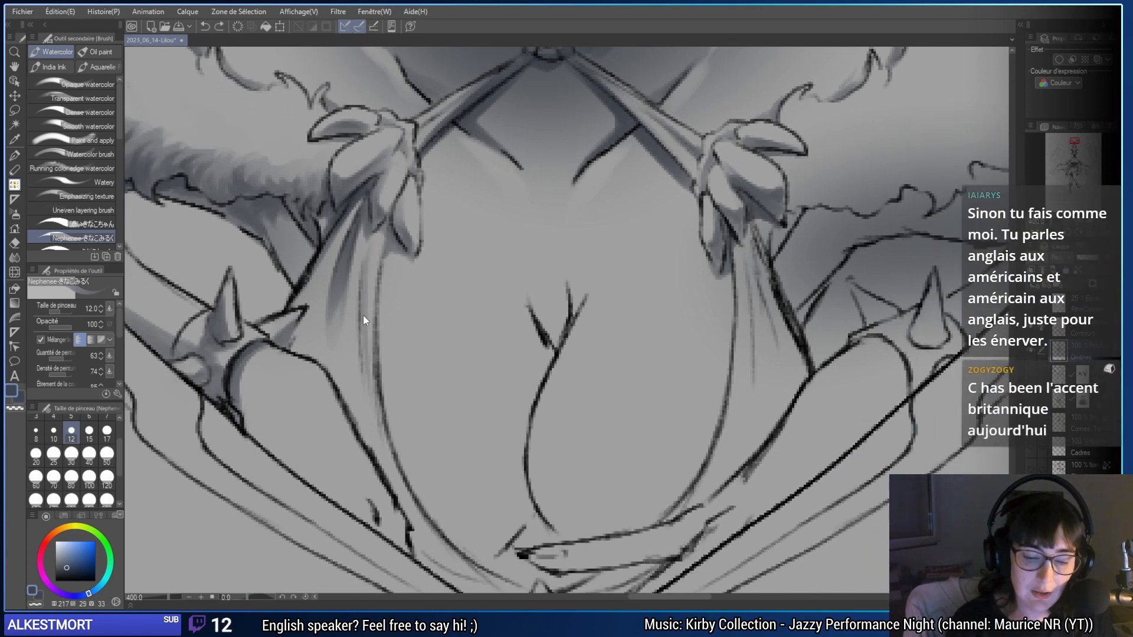
pyautogui.hotkey('ctrl', 'z')
pyautogui.moveTo(377, 260); pyautogui.dragTo(363, 363)
pyautogui.moveTo(393, 246); pyautogui.dragTo(376, 378)
pyautogui.hotkey('ctrl', 'z')
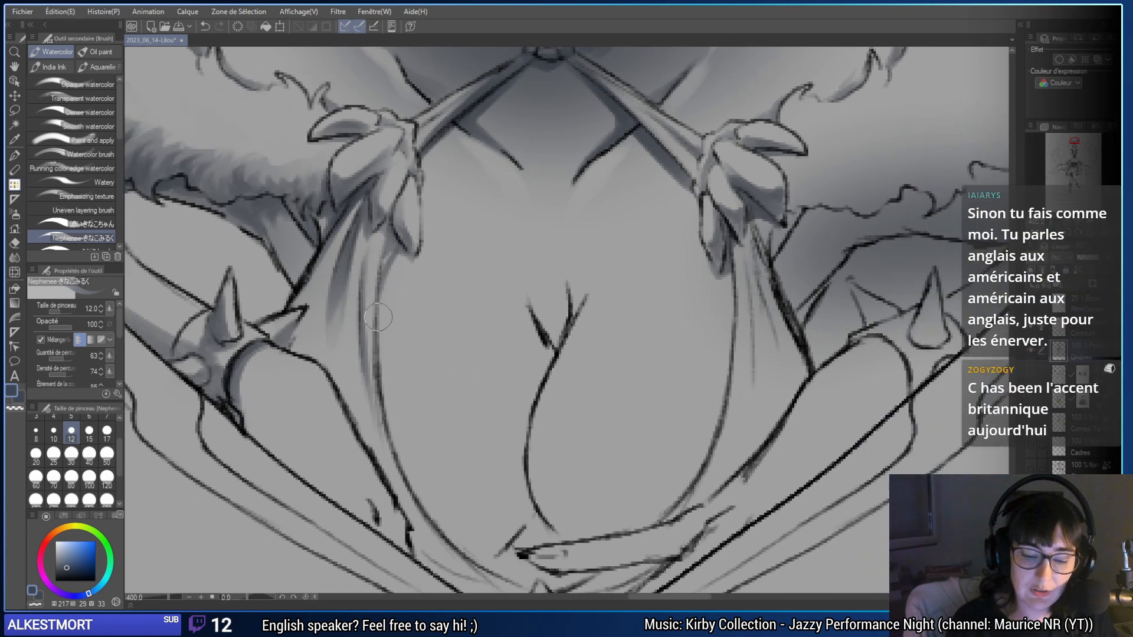
pyautogui.moveTo(387, 278)
pyautogui.mouseDown()
pyautogui.moveTo(393, 248)
pyautogui.moveTo(387, 420)
pyautogui.mouseUp()
# - Paint a shadow on the upper inner corner of the right-hand fur sleeve with the brush at size 30
pyautogui.click(72, 453)
pyautogui.hscroll(3, 366, 427)
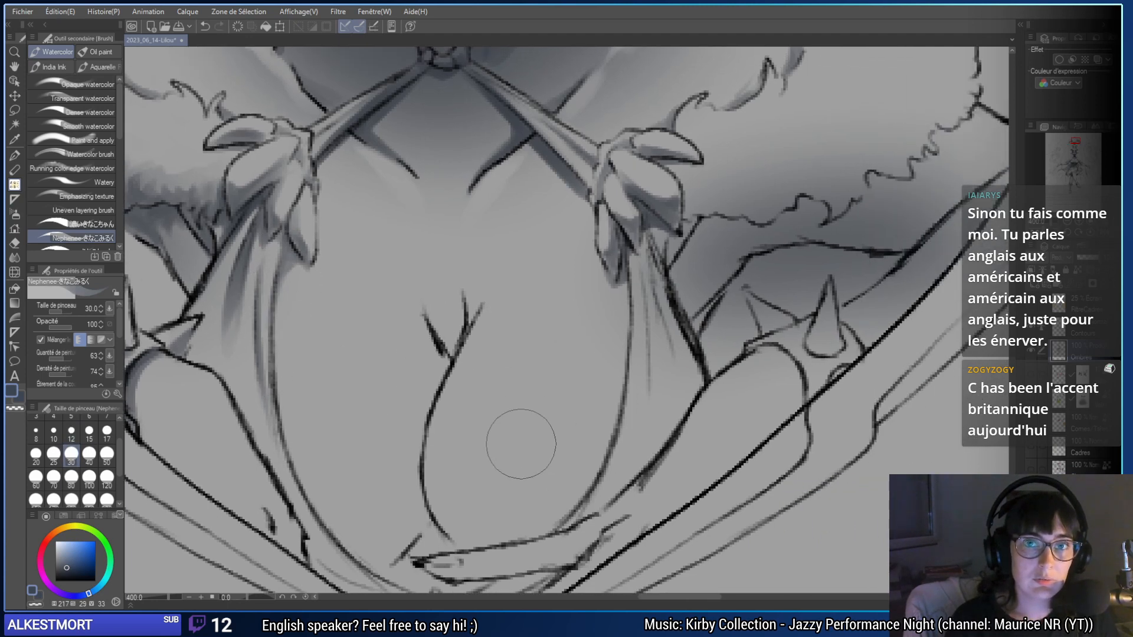
pyautogui.hscroll(2, 527, 441)
pyautogui.scroll(1, 527, 441)
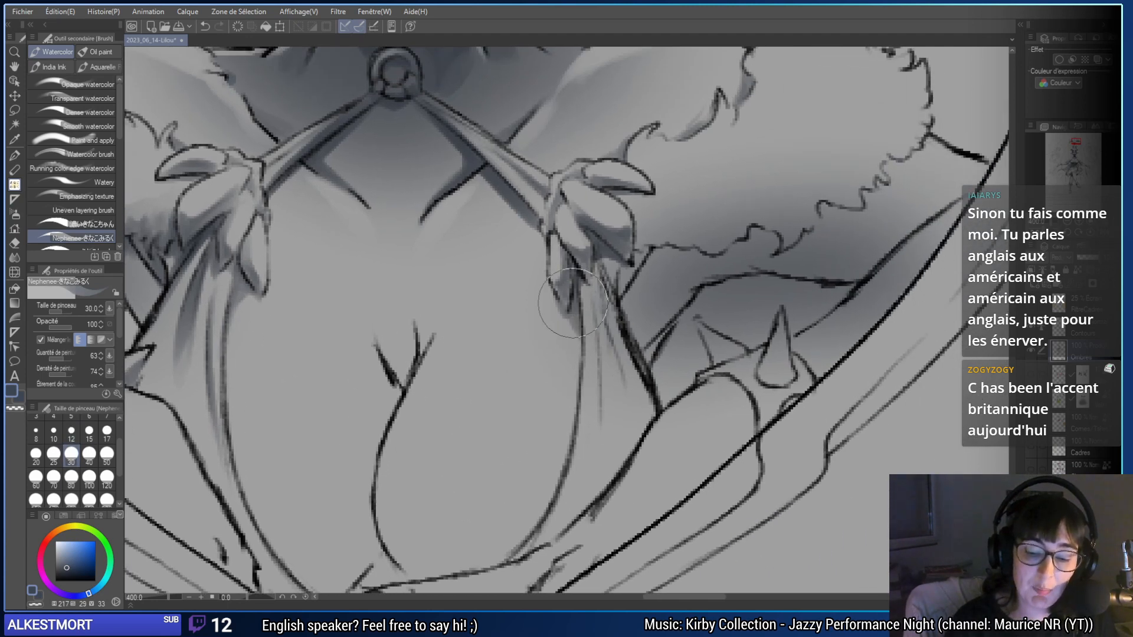
pyautogui.hscroll(4, 531, 401)
pyautogui.scroll(2, 531, 402)
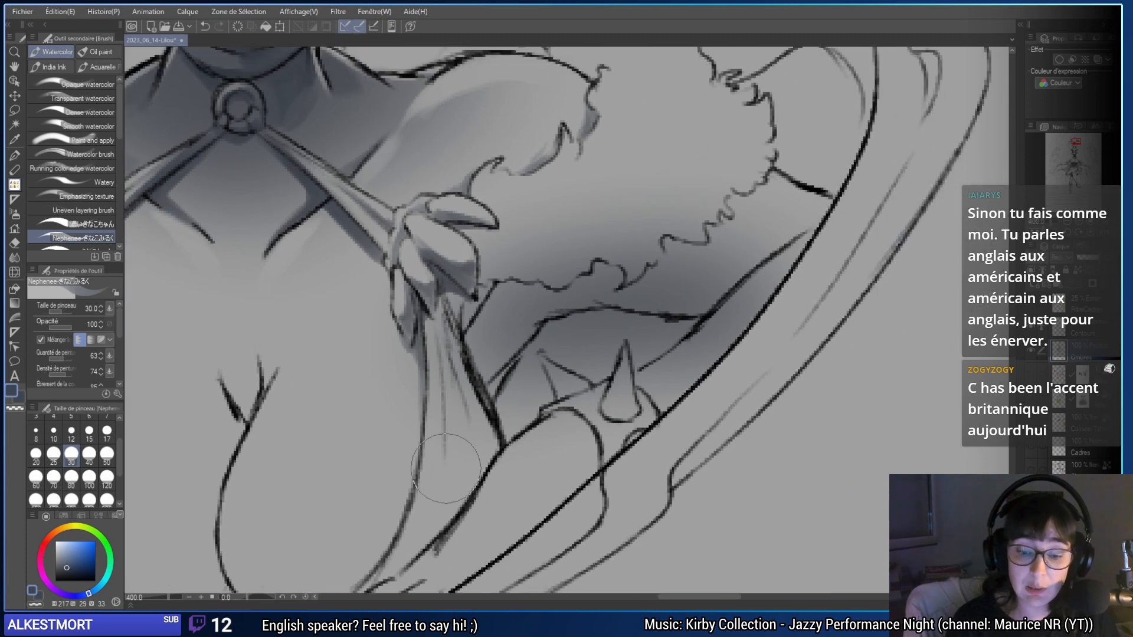
pyautogui.click(71, 435)
pyautogui.hscroll(2, 406, 278)
pyautogui.scroll(1, 406, 277)
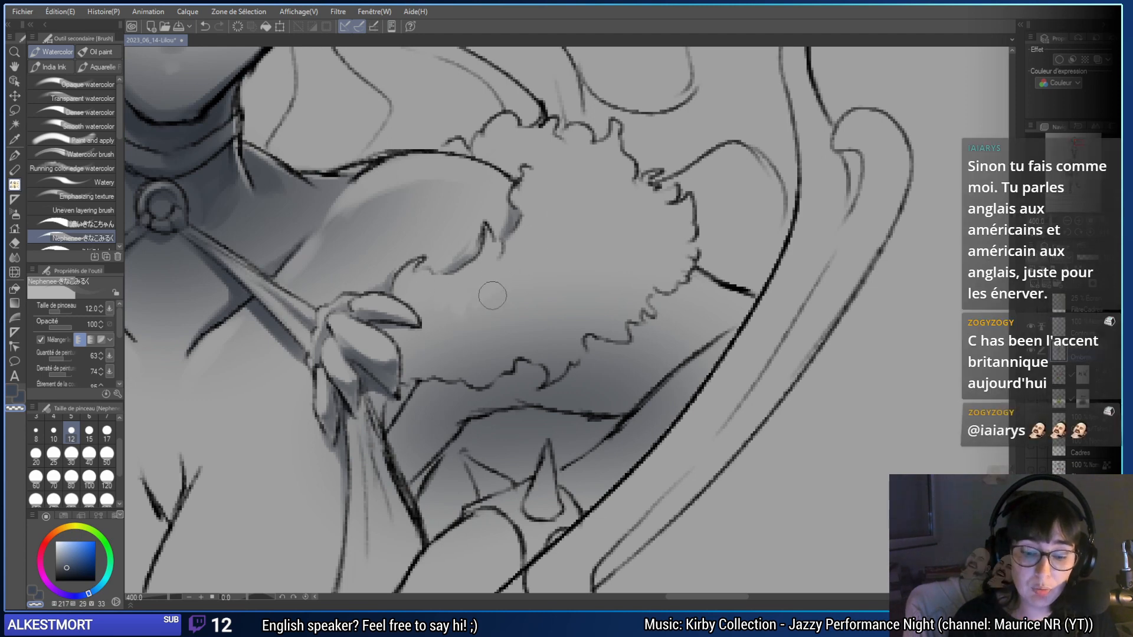
pyautogui.hscroll(3, 450, 321)
pyautogui.scroll(3, 450, 321)
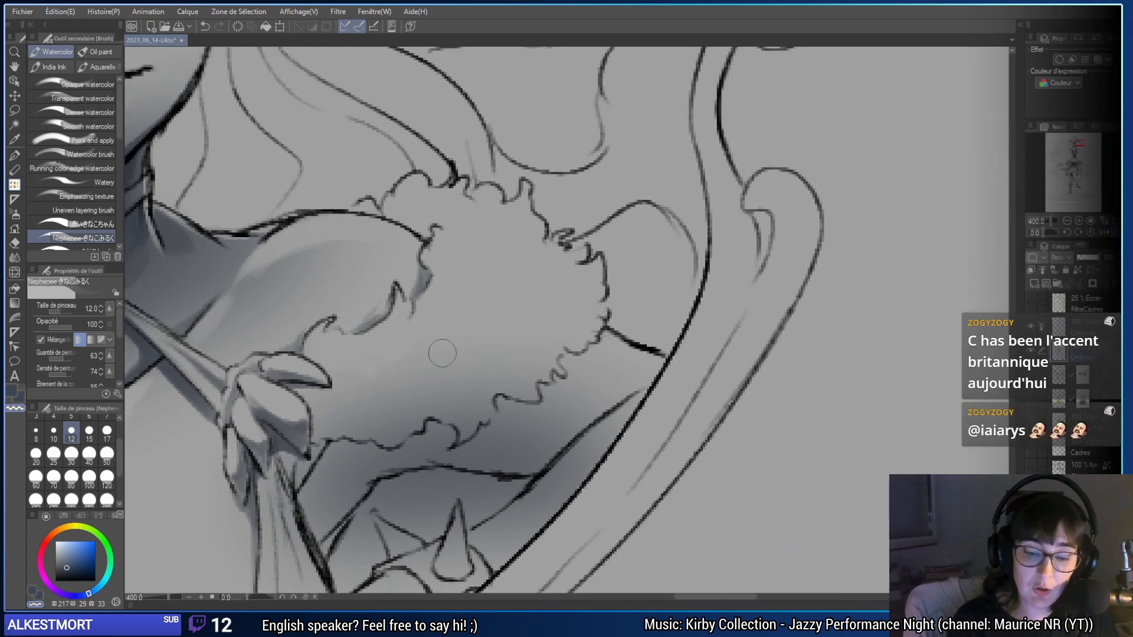
pyautogui.hscroll(-1, 569, 325)
pyautogui.press(']')
pyautogui.press(']')
pyautogui.press(']')
pyautogui.press(']')
pyautogui.press(']')
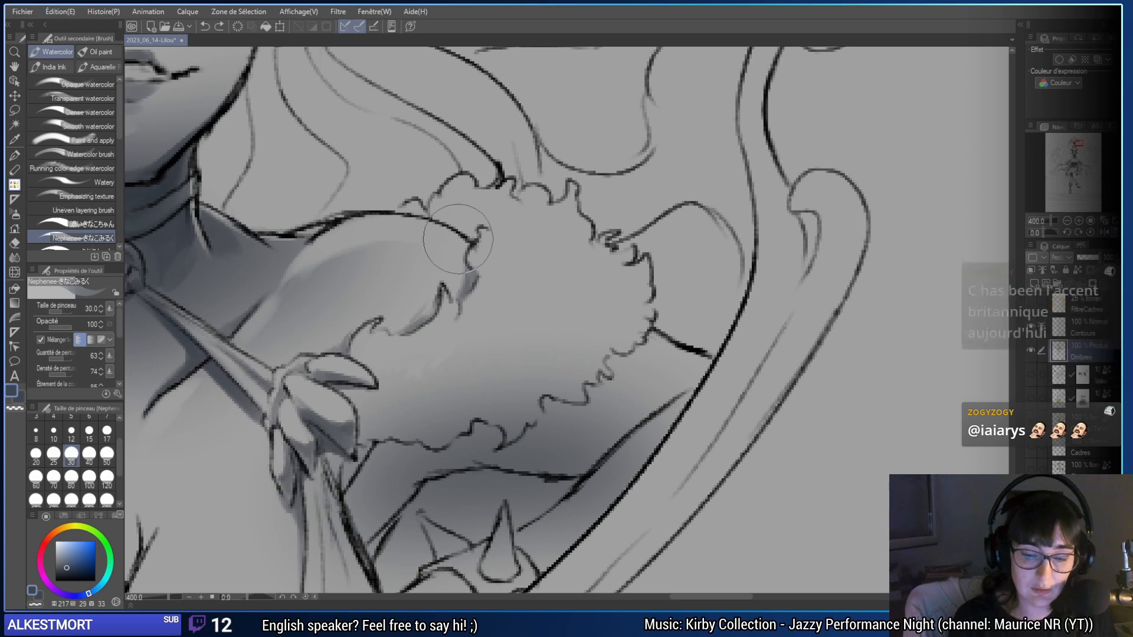
pyautogui.moveTo(477, 228)
pyautogui.mouseDown()
pyautogui.moveTo(448, 209)
pyautogui.moveTo(472, 225)
pyautogui.moveTo(463, 228)
pyautogui.moveTo(481, 221)
pyautogui.moveTo(461, 204)
pyautogui.moveTo(434, 219)
pyautogui.moveTo(451, 206)
pyautogui.mouseUp()
# - Refine the shadow on the right-hand sleeve's upper inner fur tufts with the brush at size 12
pyautogui.press('[')
pyautogui.press('[')
pyautogui.press('[')
pyautogui.press('[')
pyautogui.press('[')
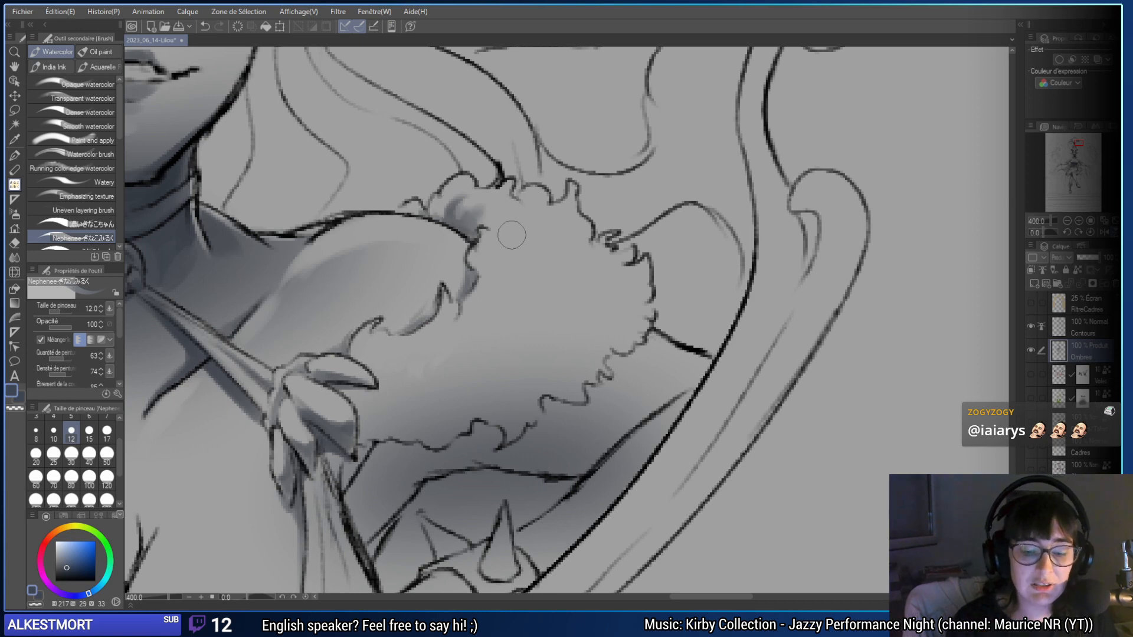
pyautogui.moveTo(587, 299); pyautogui.dragTo(541, 329)
pyautogui.click(428, 270)
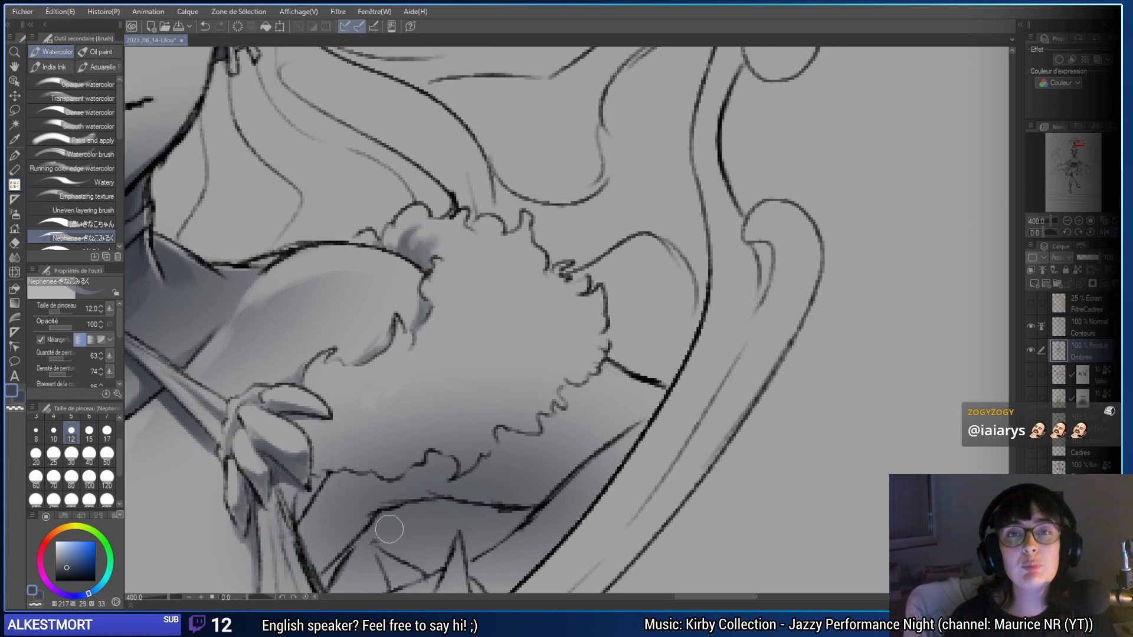
# - Soften the shading over the lower part of the right-hand fur sleeve at size 30, switching between shadow and transparent colour
pyautogui.moveTo(571, 397); pyautogui.dragTo(577, 379)
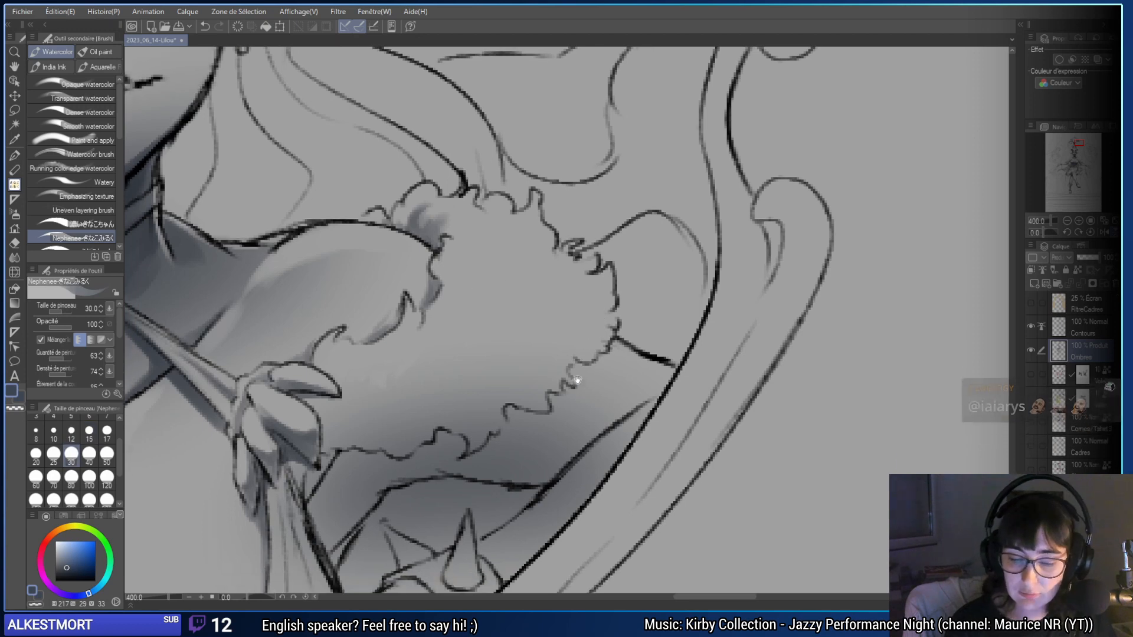
pyautogui.moveTo(373, 502); pyautogui.dragTo(421, 464)
pyautogui.press('c')
pyautogui.moveTo(444, 317)
pyautogui.mouseDown()
pyautogui.moveTo(381, 355)
pyautogui.moveTo(413, 368)
pyautogui.moveTo(348, 398)
pyautogui.mouseUp()
pyautogui.moveTo(564, 416); pyautogui.dragTo(700, 351)
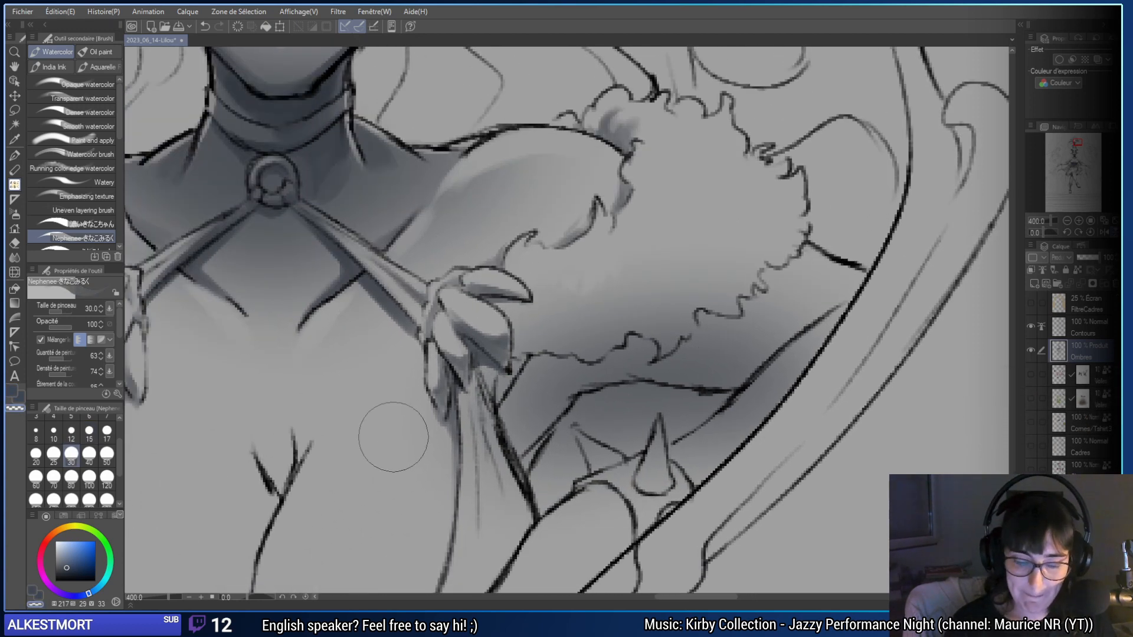
# - Shape shaded fur tufts along the right-hand sleeve's lower edge beside the knot with the brush at size 12
pyautogui.click(72, 433)
pyautogui.moveTo(554, 405); pyautogui.dragTo(471, 400)
pyautogui.moveTo(440, 357); pyautogui.dragTo(439, 351)
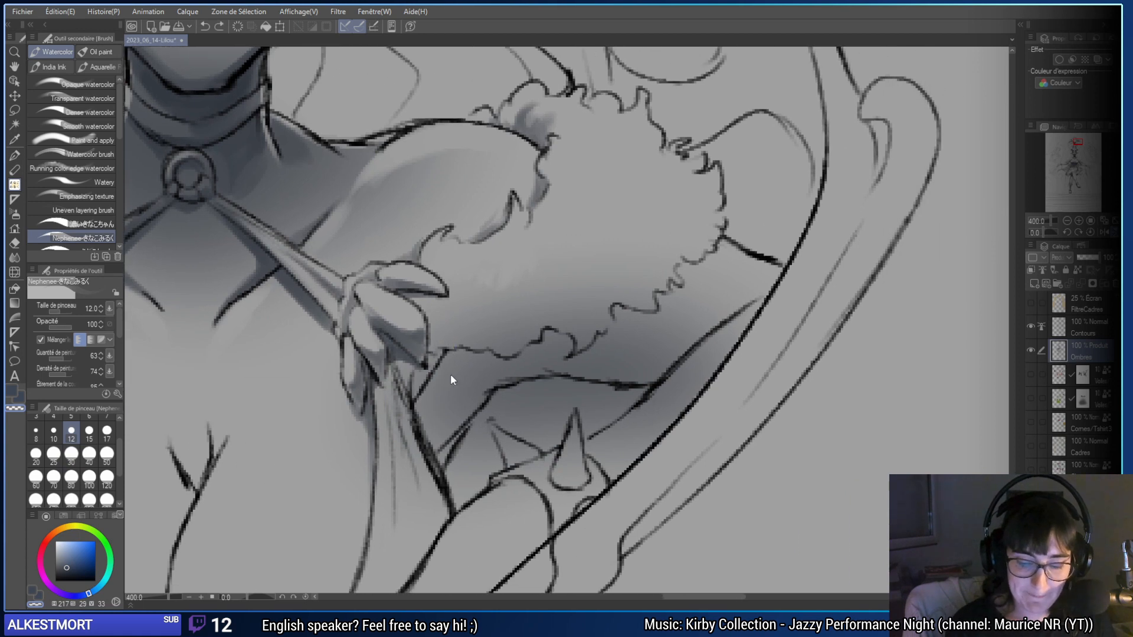
pyautogui.moveTo(616, 422); pyautogui.dragTo(583, 438)
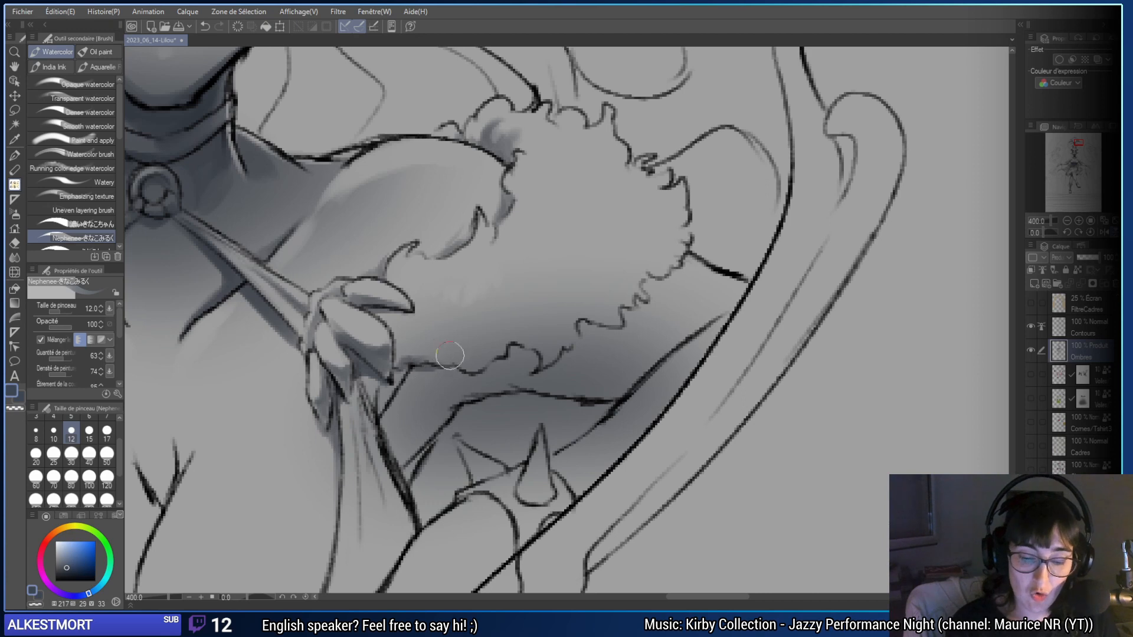
pyautogui.moveTo(453, 381); pyautogui.dragTo(448, 406)
pyautogui.moveTo(394, 339)
pyautogui.mouseDown()
pyautogui.moveTo(442, 334)
pyautogui.moveTo(412, 343)
pyautogui.moveTo(436, 317)
pyautogui.mouseUp()
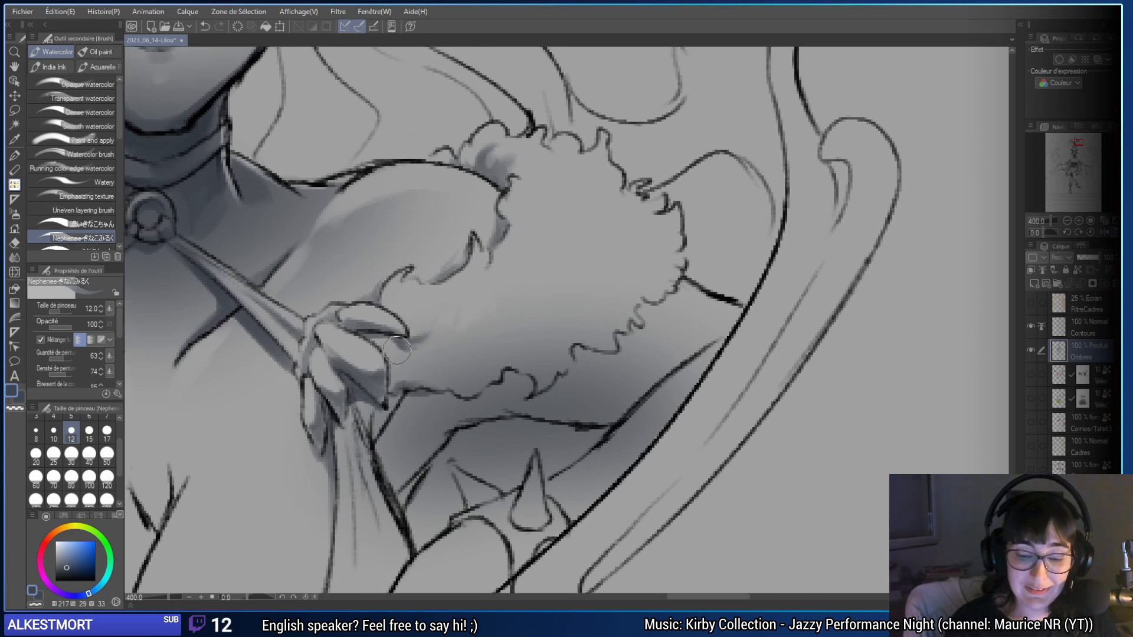
pyautogui.moveTo(396, 350)
pyautogui.mouseDown()
pyautogui.moveTo(411, 383)
pyautogui.moveTo(388, 353)
pyautogui.moveTo(409, 392)
pyautogui.moveTo(389, 383)
pyautogui.moveTo(384, 353)
pyautogui.moveTo(410, 379)
pyautogui.moveTo(400, 360)
pyautogui.moveTo(431, 378)
pyautogui.moveTo(420, 374)
pyautogui.moveTo(499, 370)
pyautogui.moveTo(431, 382)
pyautogui.moveTo(458, 377)
pyautogui.moveTo(467, 391)
pyautogui.moveTo(482, 383)
pyautogui.moveTo(459, 386)
pyautogui.moveTo(454, 367)
pyautogui.moveTo(475, 385)
pyautogui.moveTo(483, 373)
pyautogui.moveTo(491, 380)
pyautogui.moveTo(413, 394)
pyautogui.moveTo(448, 388)
pyautogui.moveTo(412, 375)
pyautogui.moveTo(469, 392)
pyautogui.moveTo(507, 366)
pyautogui.moveTo(530, 372)
pyautogui.moveTo(518, 402)
pyautogui.moveTo(531, 391)
pyautogui.moveTo(508, 368)
pyautogui.moveTo(528, 334)
pyautogui.moveTo(570, 340)
pyautogui.moveTo(590, 319)
pyautogui.mouseUp()
pyautogui.moveTo(615, 362); pyautogui.dragTo(543, 385)
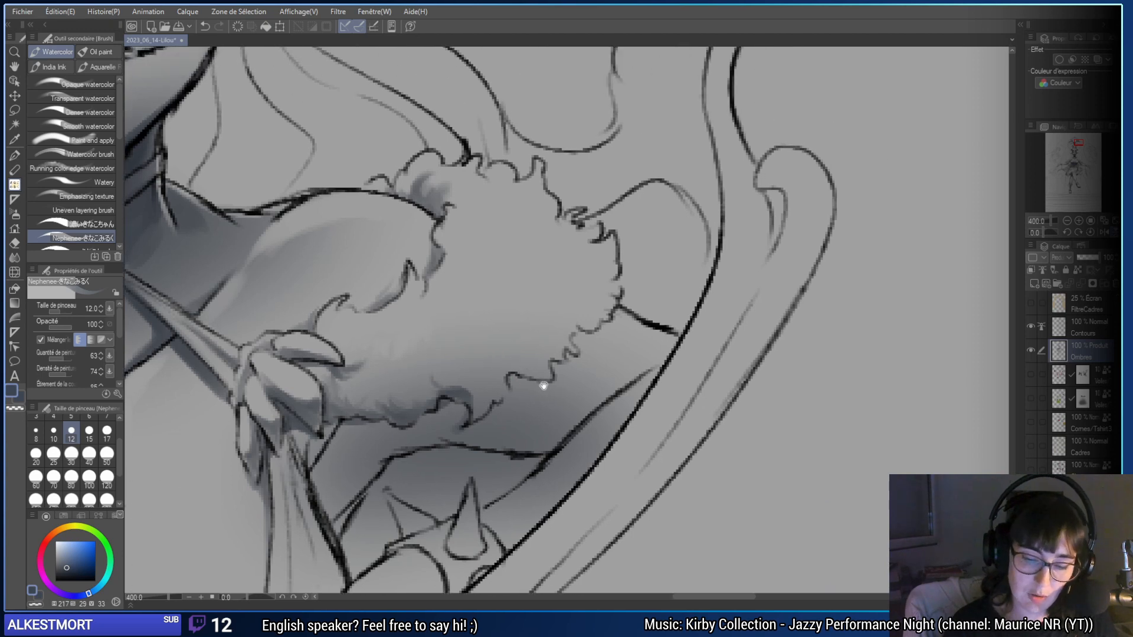
# - Paint a diagonal shadow across the upper outer part of the right-hand fur sleeve with the brush at size 30
pyautogui.press(']')
pyautogui.press(']')
pyautogui.press(']')
pyautogui.press(']')
pyautogui.press(']')
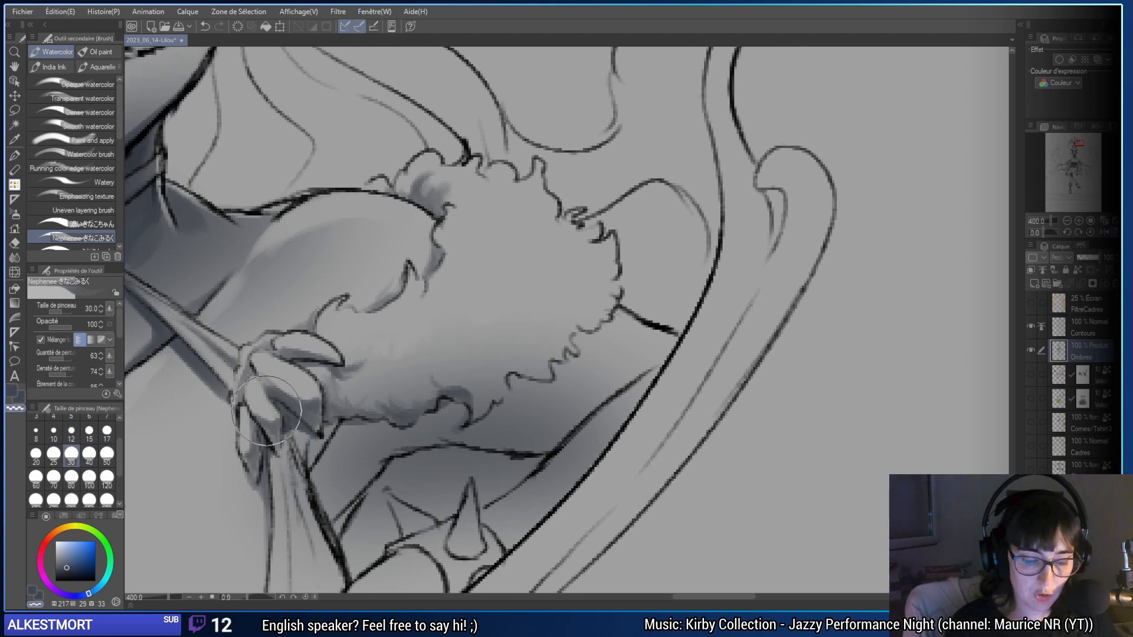
pyautogui.press('c')
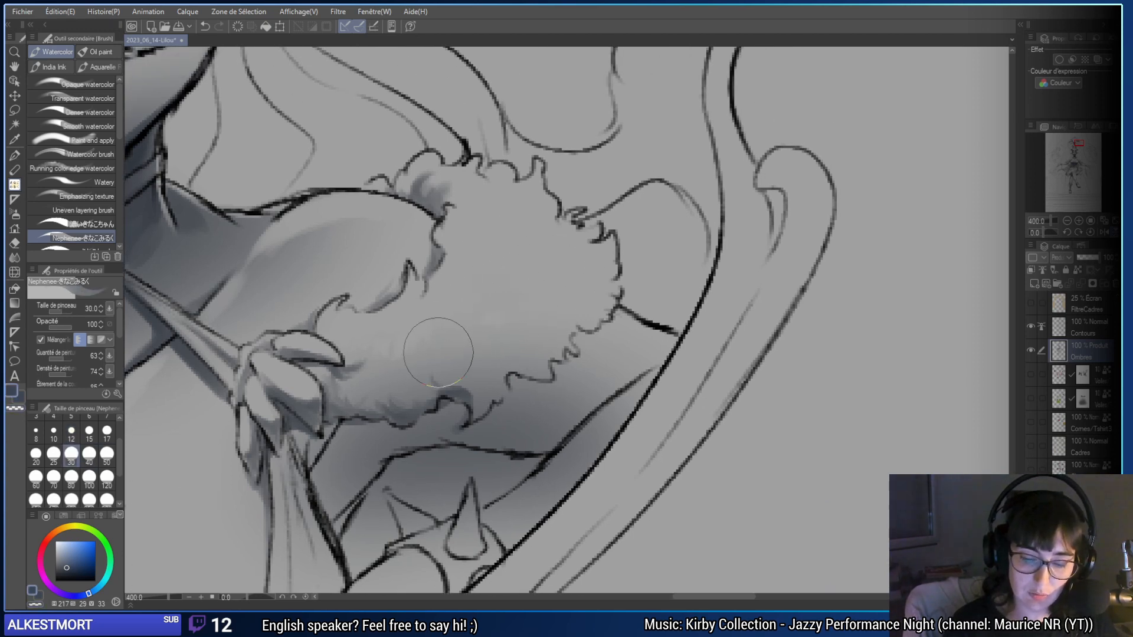
pyautogui.moveTo(437, 352); pyautogui.dragTo(394, 374)
pyautogui.moveTo(460, 295)
pyautogui.mouseDown()
pyautogui.moveTo(495, 254)
pyautogui.moveTo(492, 228)
pyautogui.moveTo(504, 229)
pyautogui.moveTo(463, 289)
pyautogui.moveTo(495, 276)
pyautogui.moveTo(461, 299)
pyautogui.mouseUp()
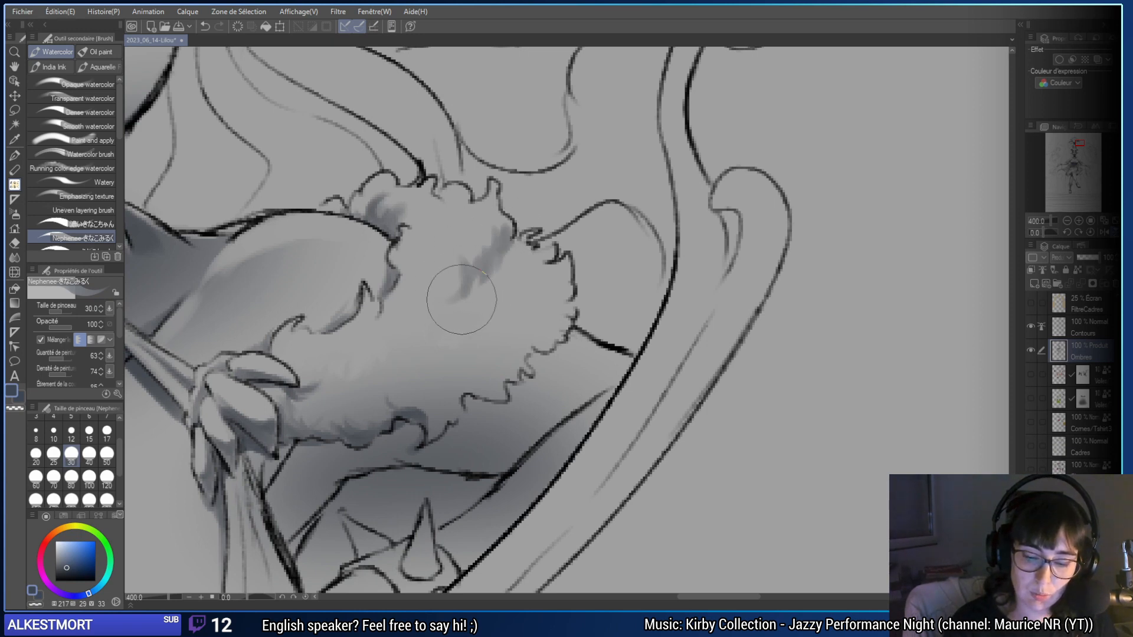
# - Carve lighter tufts into the right-hand sleeve's fur shading using the transparent colour at size 12
pyautogui.click(71, 438)
pyautogui.moveTo(490, 251)
pyautogui.mouseDown()
pyautogui.moveTo(472, 260)
pyautogui.moveTo(478, 233)
pyautogui.moveTo(444, 277)
pyautogui.mouseUp()
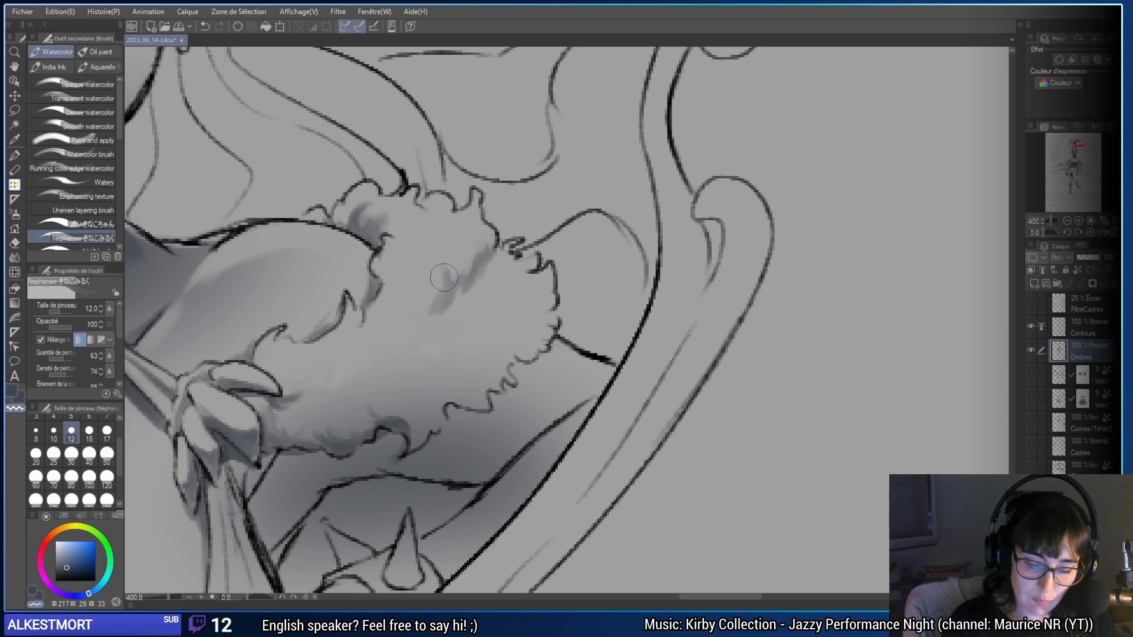
pyautogui.moveTo(553, 380); pyautogui.dragTo(571, 346)
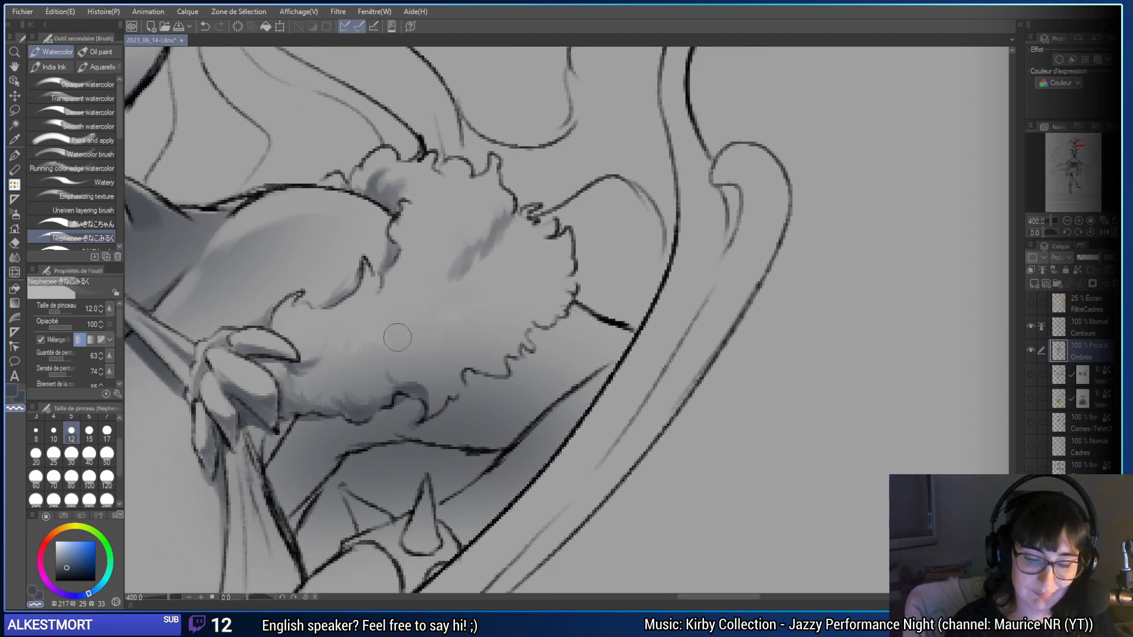
pyautogui.moveTo(382, 335)
pyautogui.mouseDown()
pyautogui.moveTo(416, 333)
pyautogui.moveTo(392, 321)
pyautogui.moveTo(453, 321)
pyautogui.mouseUp()
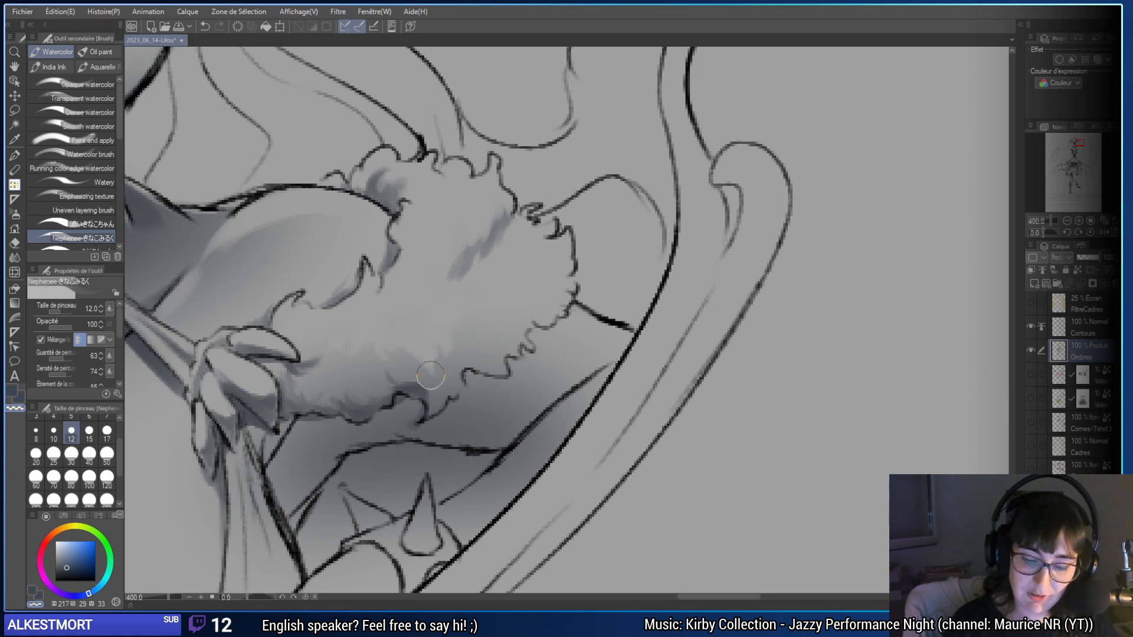
pyautogui.moveTo(569, 428); pyautogui.dragTo(530, 477)
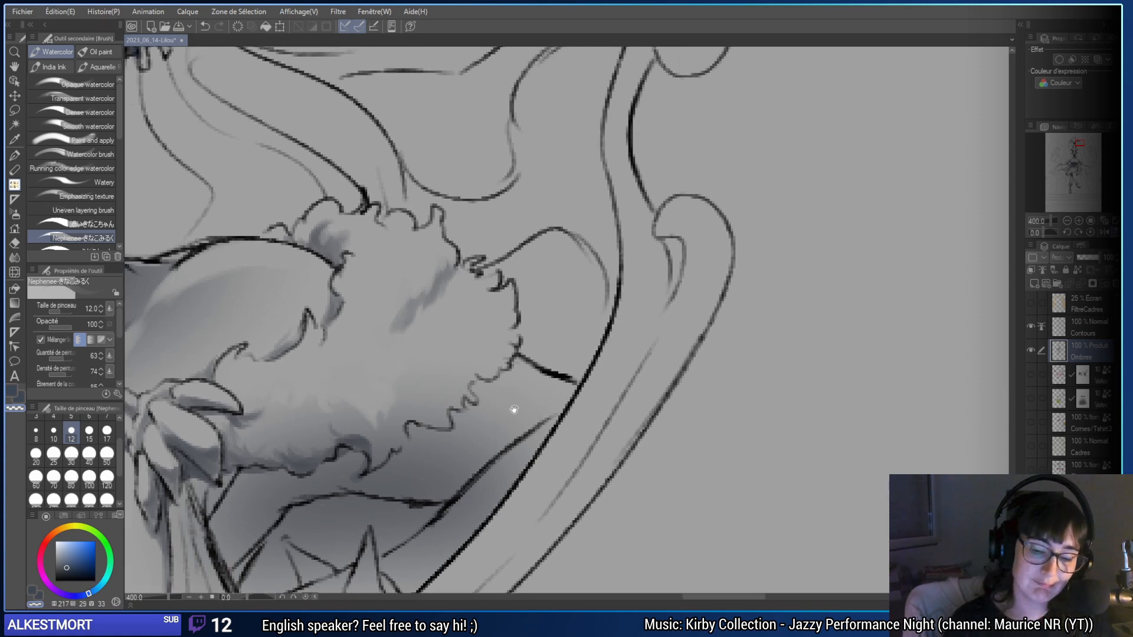
pyautogui.moveTo(484, 330); pyautogui.dragTo(465, 332)
# - Paint tufted shadows along the right-hand sleeve's lower and outer fur edges at size 12, and save the drawing
pyautogui.press('c')
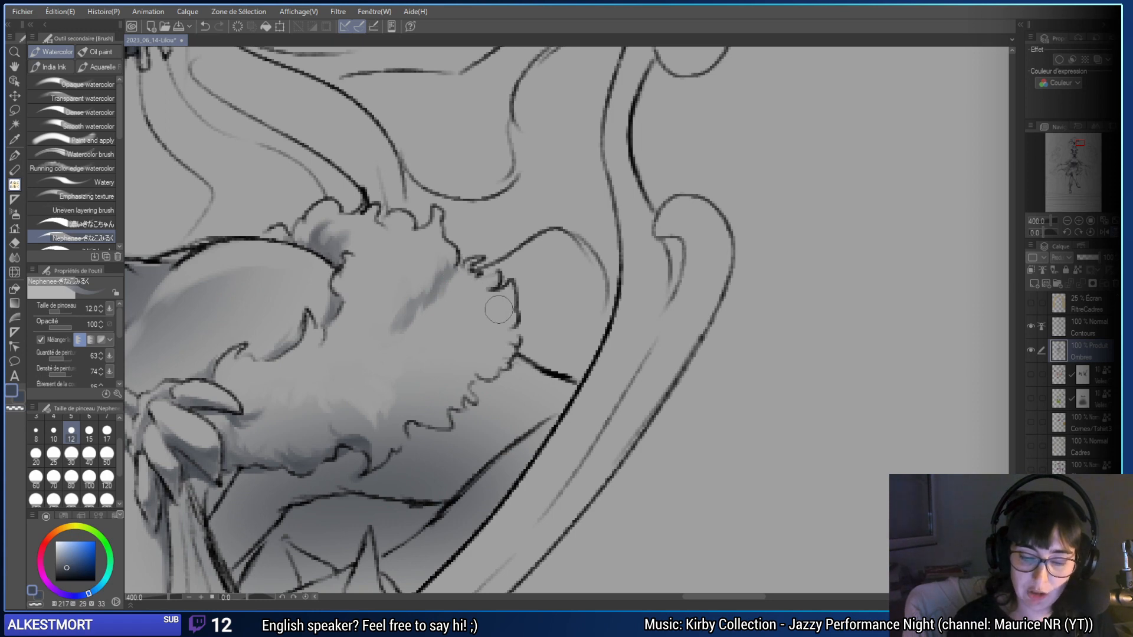
pyautogui.click(72, 453)
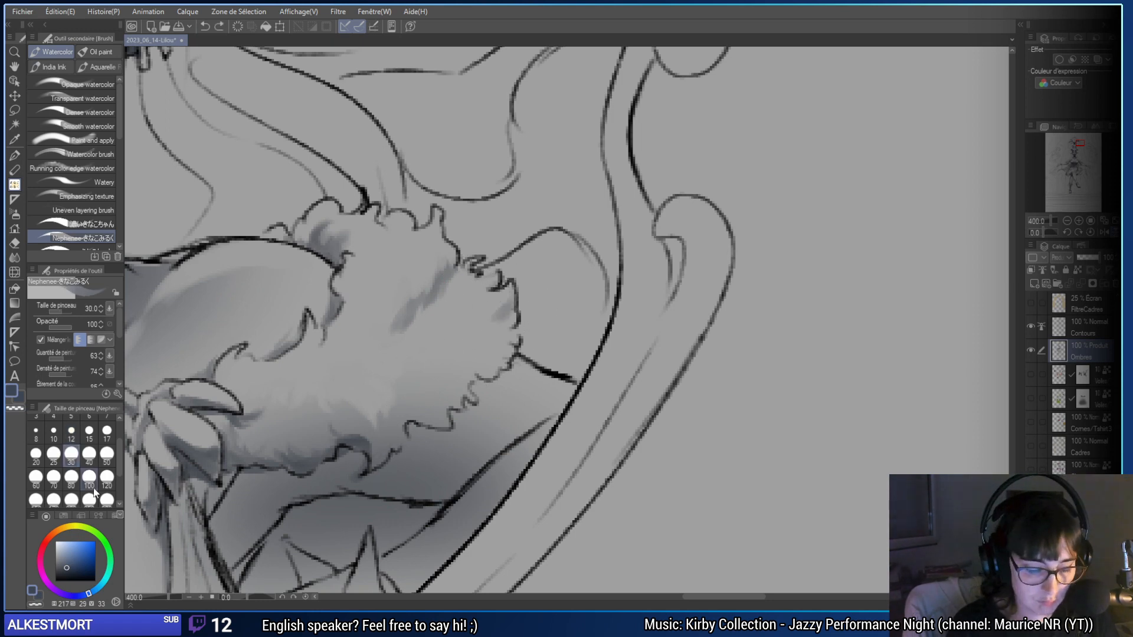
pyautogui.click(72, 431)
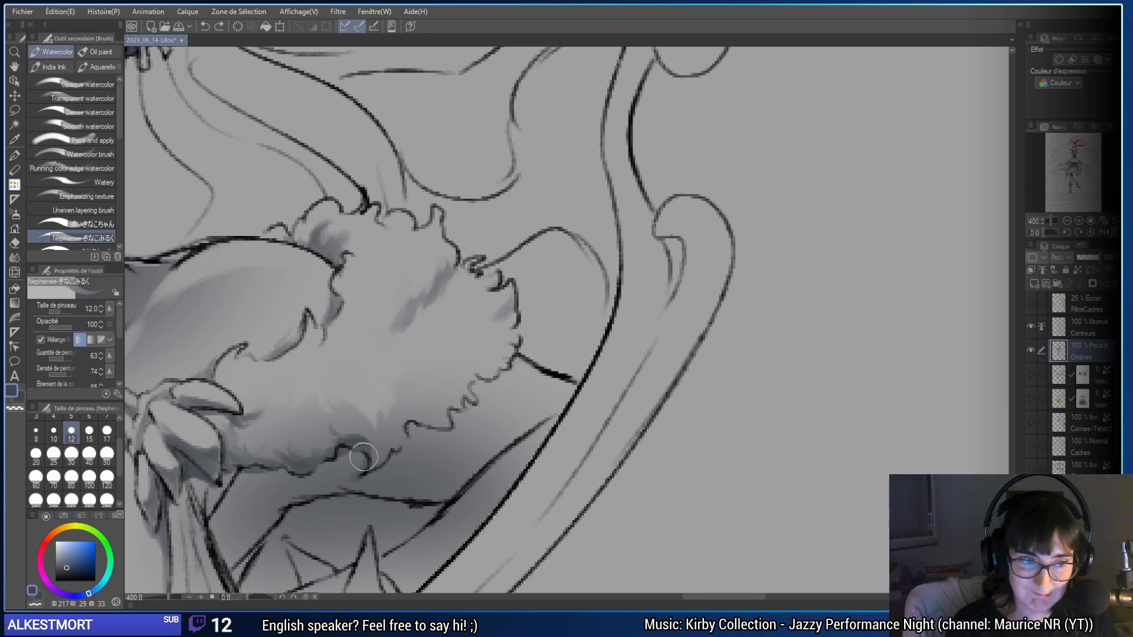
pyautogui.moveTo(369, 465)
pyautogui.mouseDown()
pyautogui.moveTo(387, 440)
pyautogui.moveTo(393, 452)
pyautogui.moveTo(390, 438)
pyautogui.moveTo(414, 426)
pyautogui.moveTo(395, 436)
pyautogui.moveTo(408, 452)
pyautogui.moveTo(433, 416)
pyautogui.moveTo(456, 420)
pyautogui.moveTo(410, 417)
pyautogui.moveTo(417, 432)
pyautogui.moveTo(462, 430)
pyautogui.moveTo(448, 403)
pyautogui.moveTo(473, 408)
pyautogui.moveTo(474, 375)
pyautogui.moveTo(513, 366)
pyautogui.moveTo(480, 374)
pyautogui.moveTo(521, 338)
pyautogui.moveTo(498, 355)
pyautogui.moveTo(514, 304)
pyautogui.moveTo(413, 426)
pyautogui.mouseUp()
pyautogui.moveTo(533, 413); pyautogui.dragTo(520, 416)
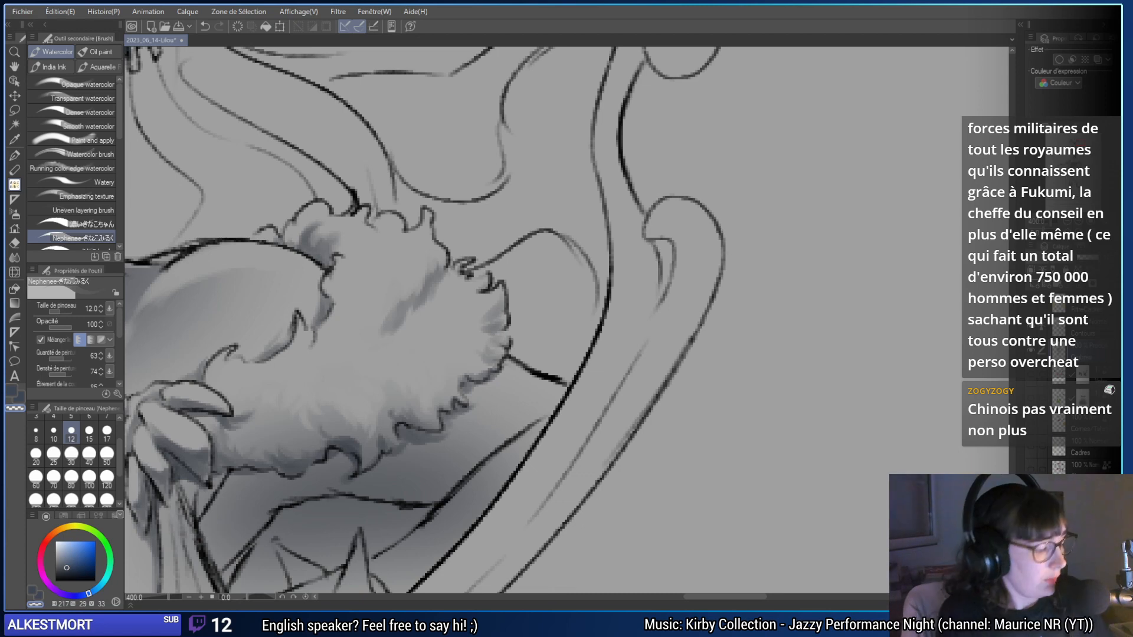
pyautogui.hotkey('ctrl', 's')
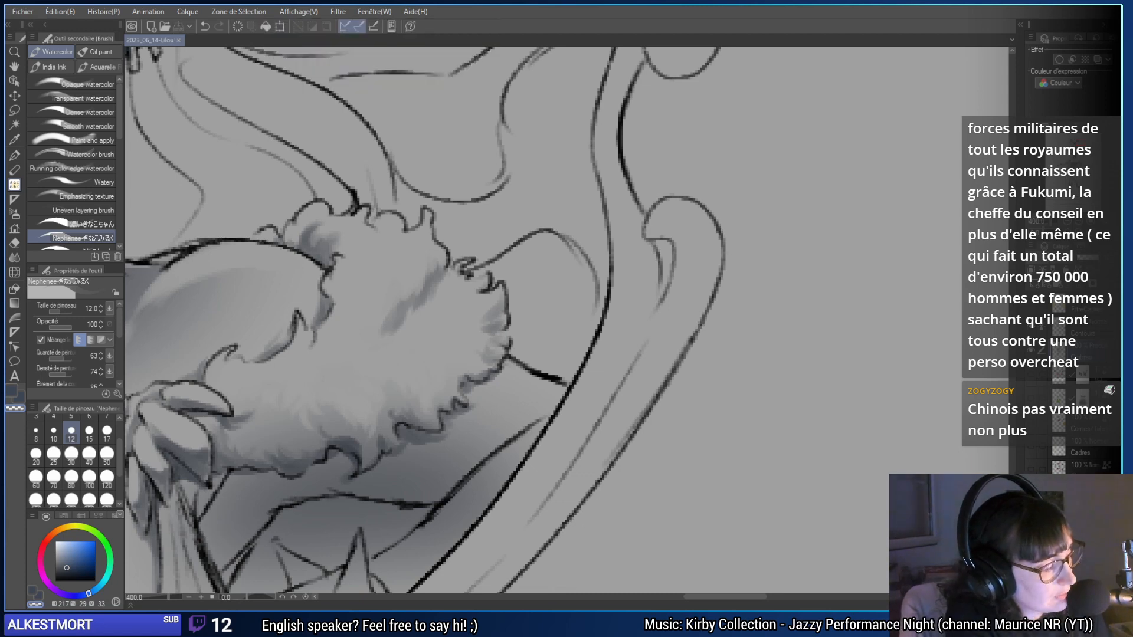
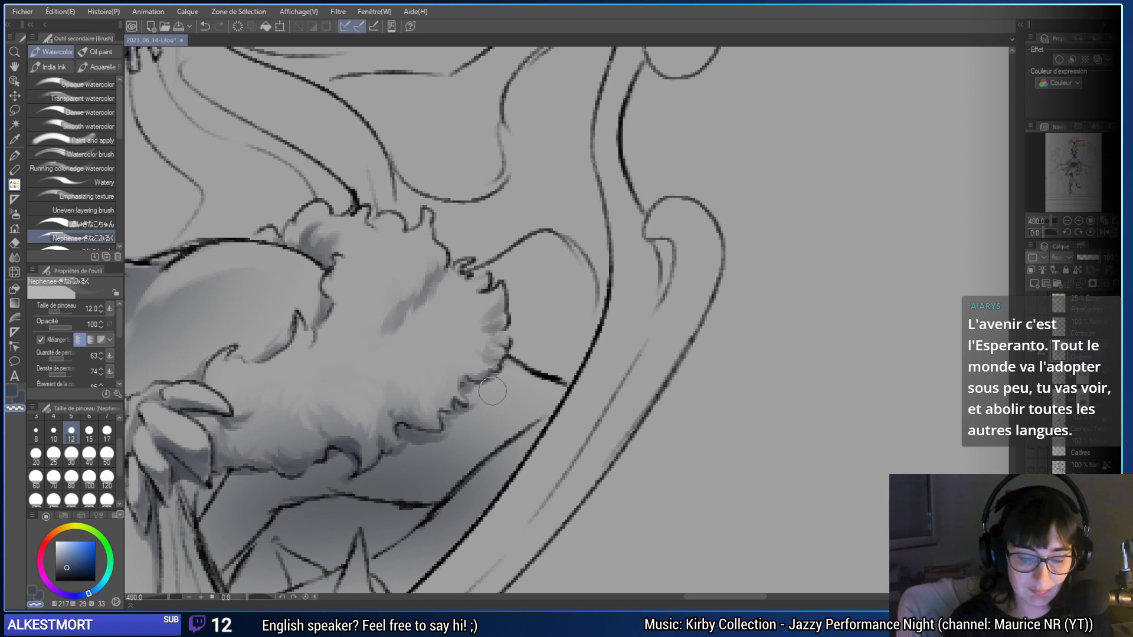
# - Touch up the right-hand sleeve's lower fur edge, and rework the arm shading beneath it with the brush at size 30
pyautogui.hotkey('ctrl', 'z')
pyautogui.moveTo(433, 403)
pyautogui.mouseDown()
pyautogui.moveTo(449, 413)
pyautogui.moveTo(478, 398)
pyautogui.mouseUp()
pyautogui.moveTo(636, 408)
pyautogui.mouseDown()
pyautogui.moveTo(780, 349)
pyautogui.moveTo(728, 317)
pyautogui.mouseUp()
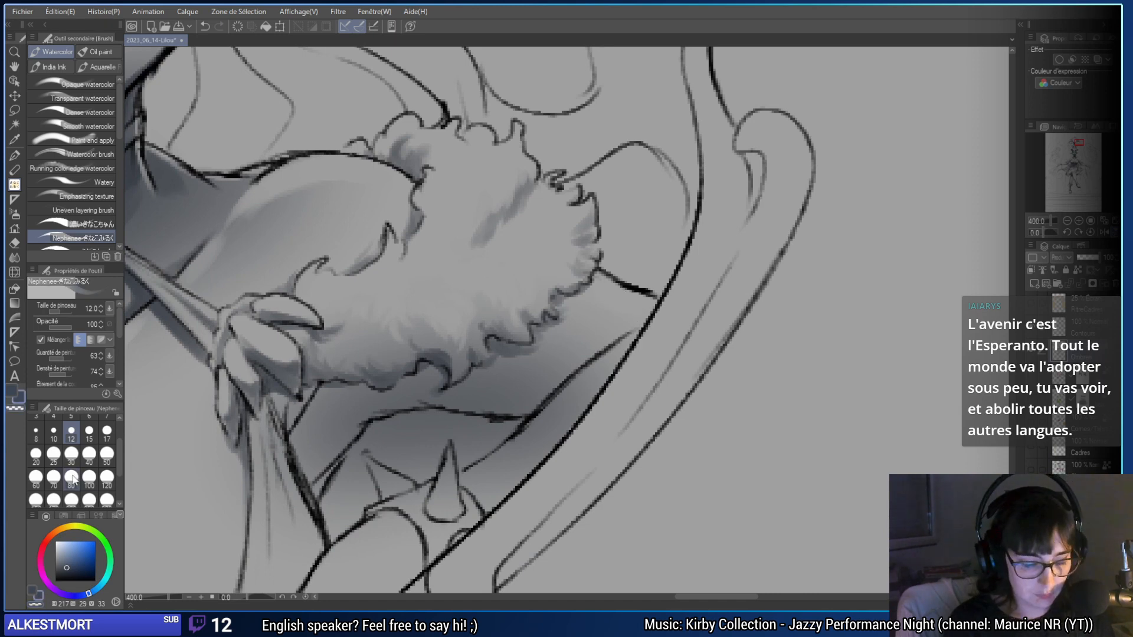
pyautogui.click(70, 453)
pyautogui.moveTo(324, 468)
pyautogui.mouseDown()
pyautogui.moveTo(362, 422)
pyautogui.moveTo(342, 454)
pyautogui.mouseUp()
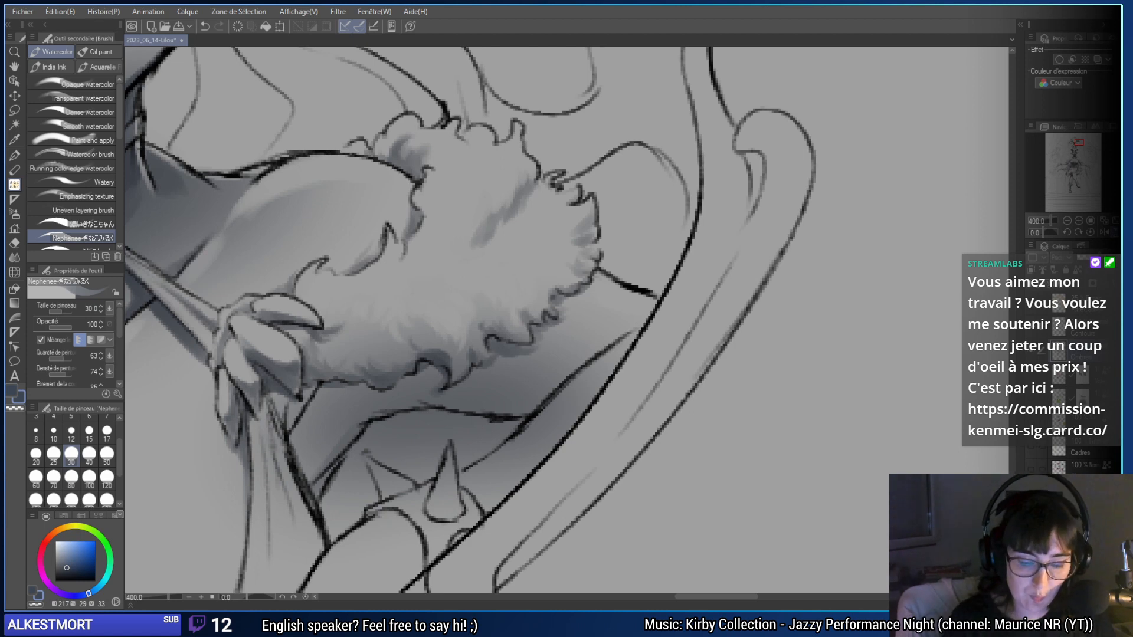
pyautogui.moveTo(336, 393); pyautogui.dragTo(469, 357)
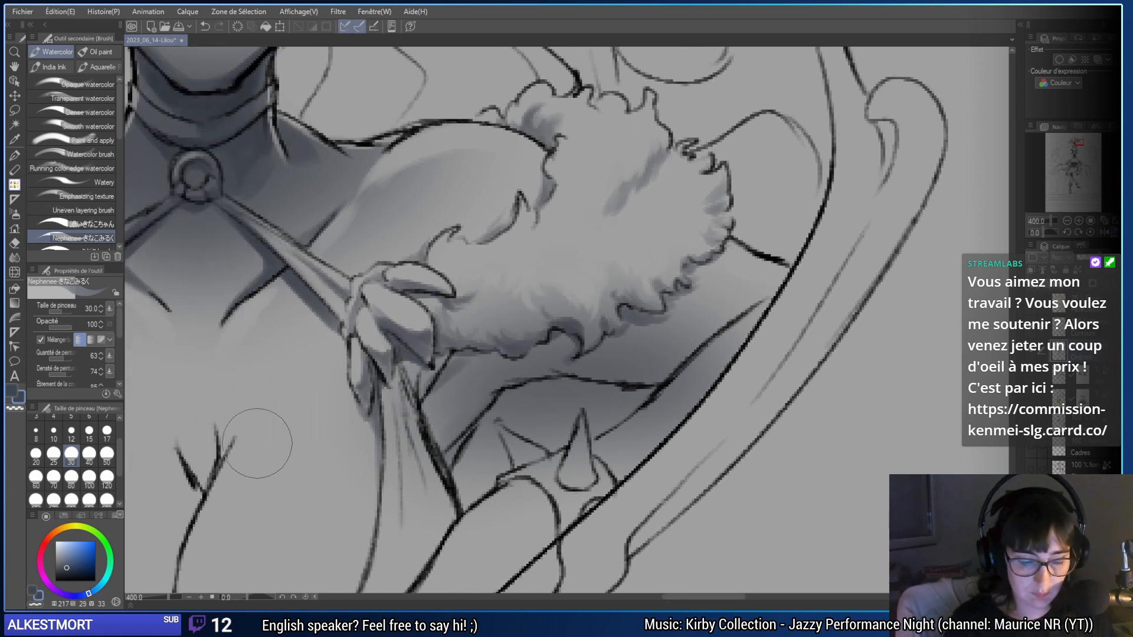
# - Erase the stray shading in the gap between the right-hand upper arm and forearm, around the cuff's spikes, with the hard eraser at size 30
pyautogui.click(89, 453)
pyautogui.click(89, 431)
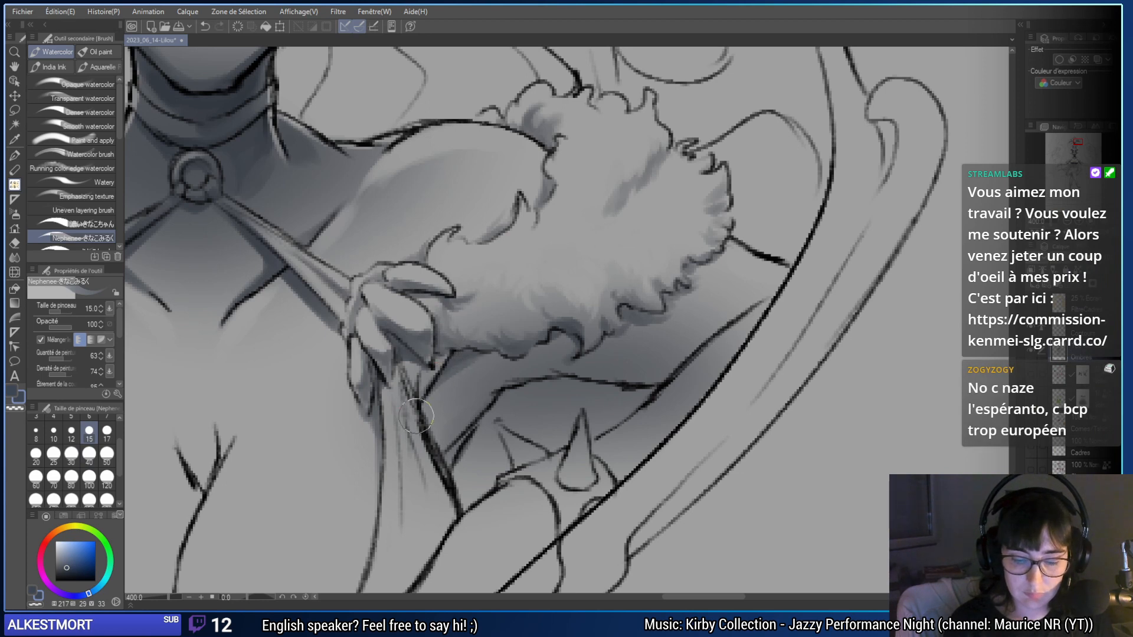
pyautogui.moveTo(493, 352); pyautogui.dragTo(447, 309)
pyautogui.moveTo(549, 404); pyautogui.dragTo(529, 366)
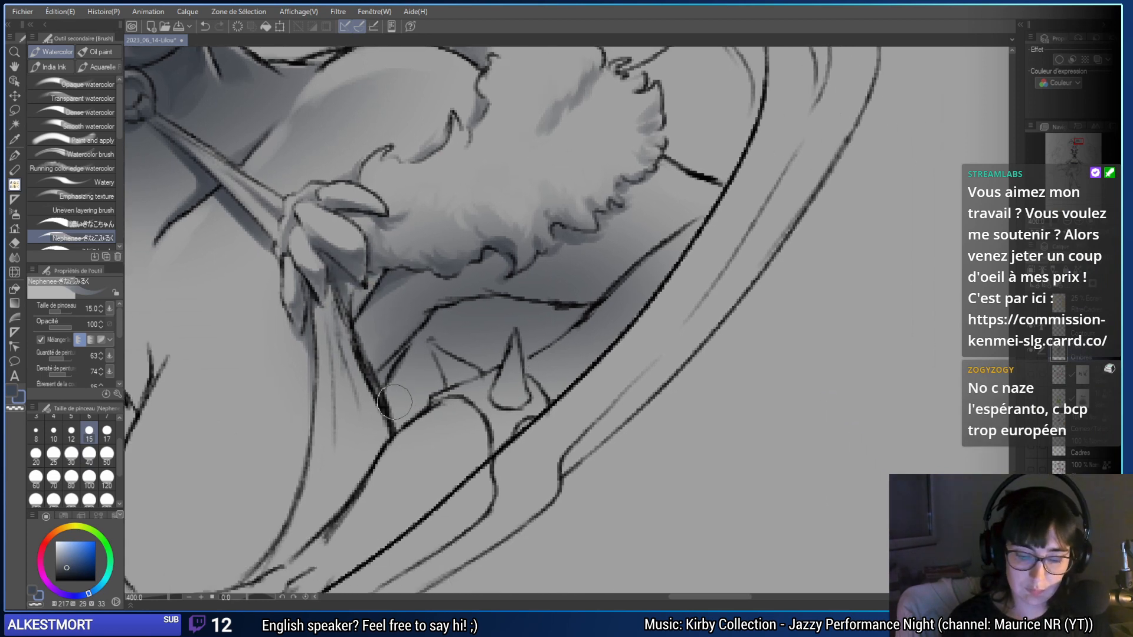
pyautogui.moveTo(657, 417); pyautogui.dragTo(640, 418)
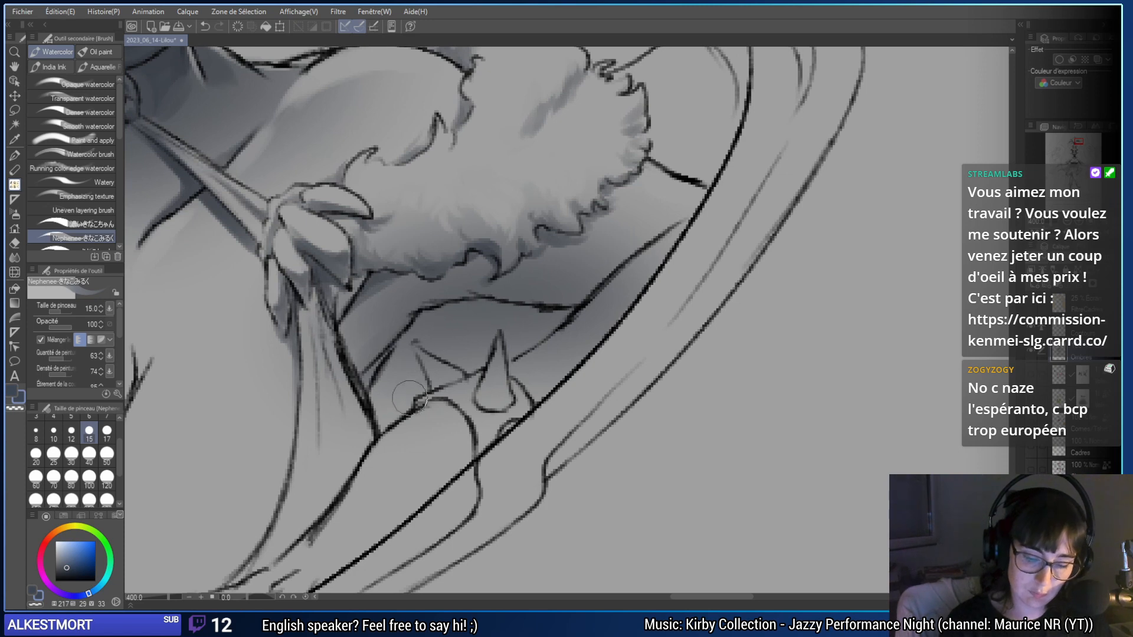
pyautogui.press('e')
pyautogui.moveTo(414, 382); pyautogui.dragTo(407, 355)
pyautogui.hotkey('ctrl', 'z')
pyautogui.moveTo(404, 415)
pyautogui.mouseDown()
pyautogui.moveTo(423, 335)
pyautogui.moveTo(474, 325)
pyautogui.moveTo(495, 330)
pyautogui.moveTo(489, 337)
pyautogui.moveTo(577, 310)
pyautogui.mouseUp()
pyautogui.moveTo(427, 353)
pyautogui.mouseDown()
pyautogui.moveTo(471, 378)
pyautogui.moveTo(473, 420)
pyautogui.mouseUp()
pyautogui.moveTo(629, 270); pyautogui.dragTo(564, 345)
pyautogui.moveTo(655, 294); pyautogui.dragTo(519, 377)
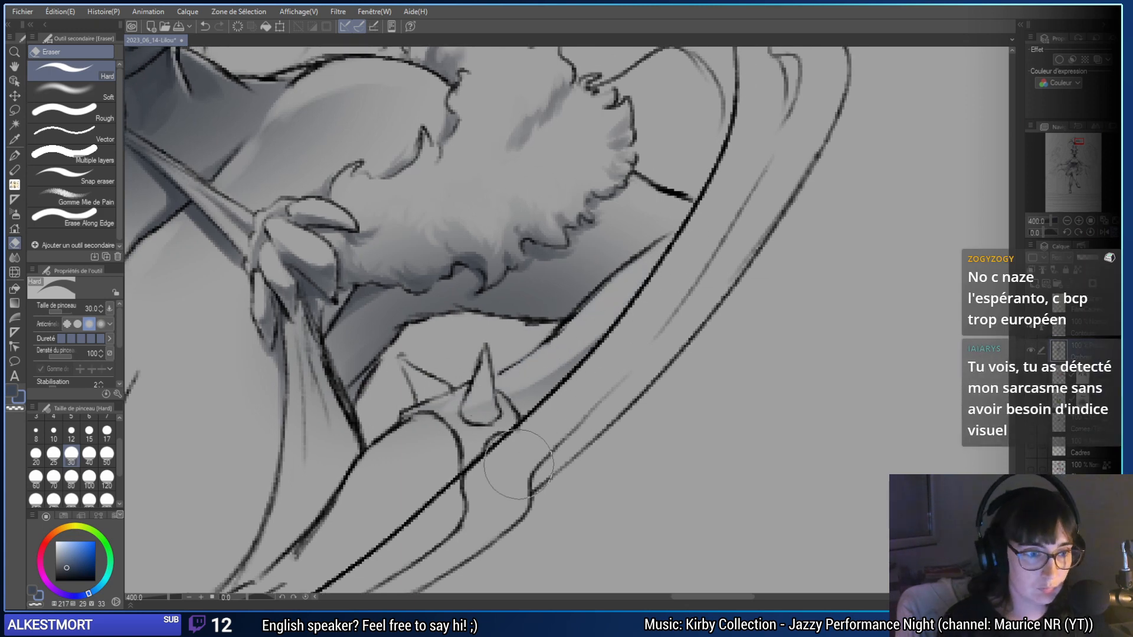
# - Paint shadows on the two spikes of the right-hand cuff with the watercolor brush at size 15
pyautogui.press('b')
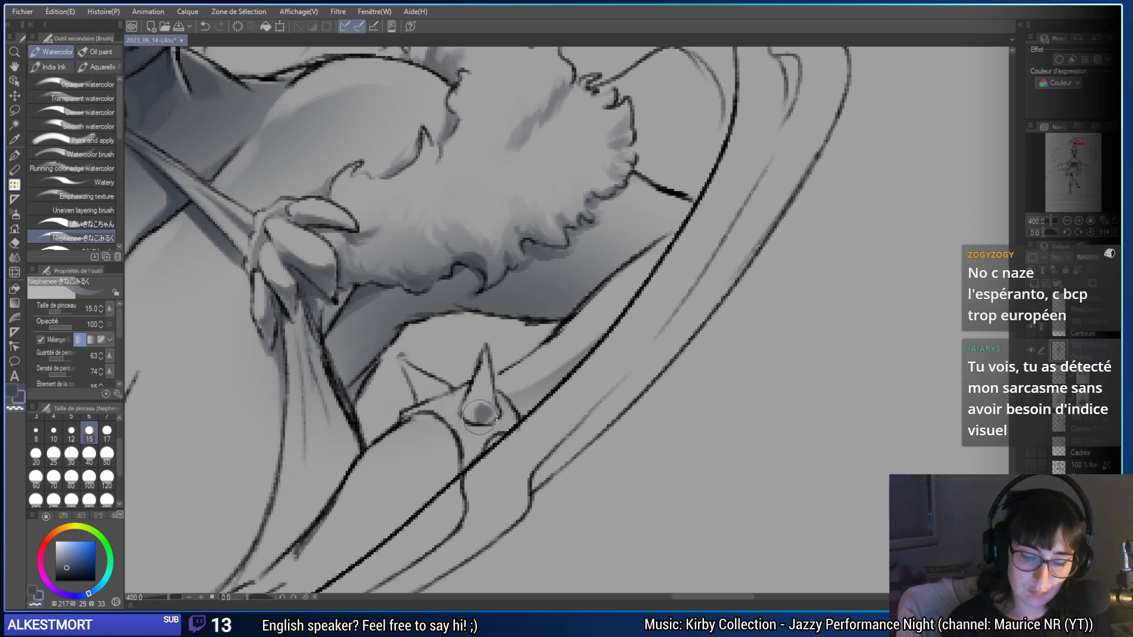
pyautogui.moveTo(479, 407); pyautogui.dragTo(482, 369)
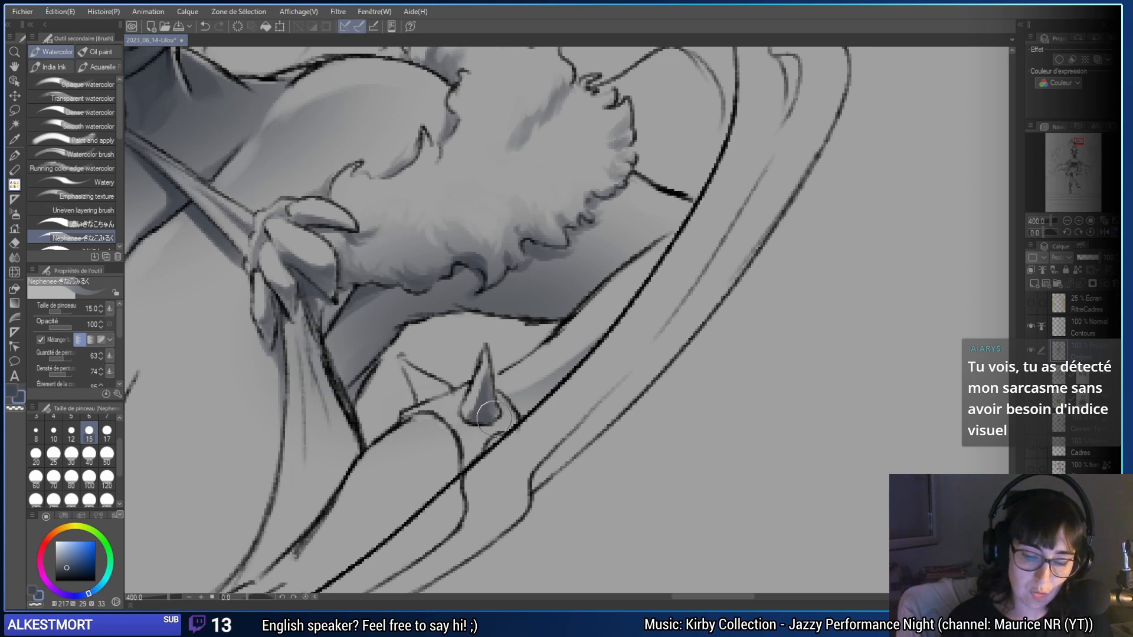
pyautogui.moveTo(420, 398); pyautogui.dragTo(398, 357)
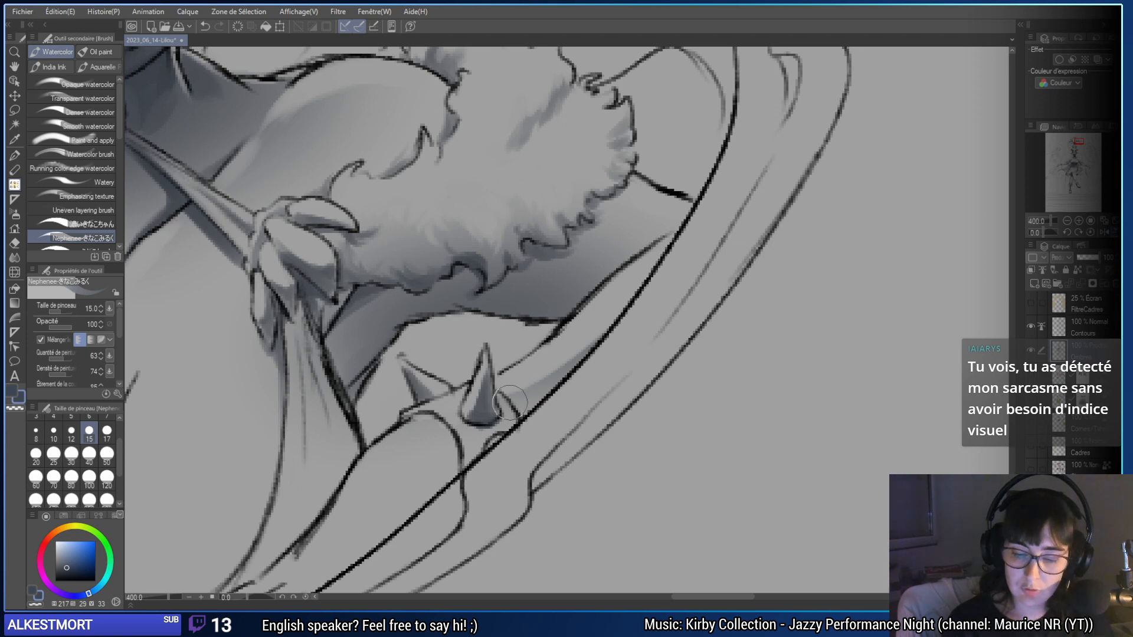
pyautogui.hotkey('ctrl', 'z')
# - Rework the right-hand upper arm's shadow beneath the fur sleeve with the brush at sizes 30 and 80
pyautogui.click(71, 453)
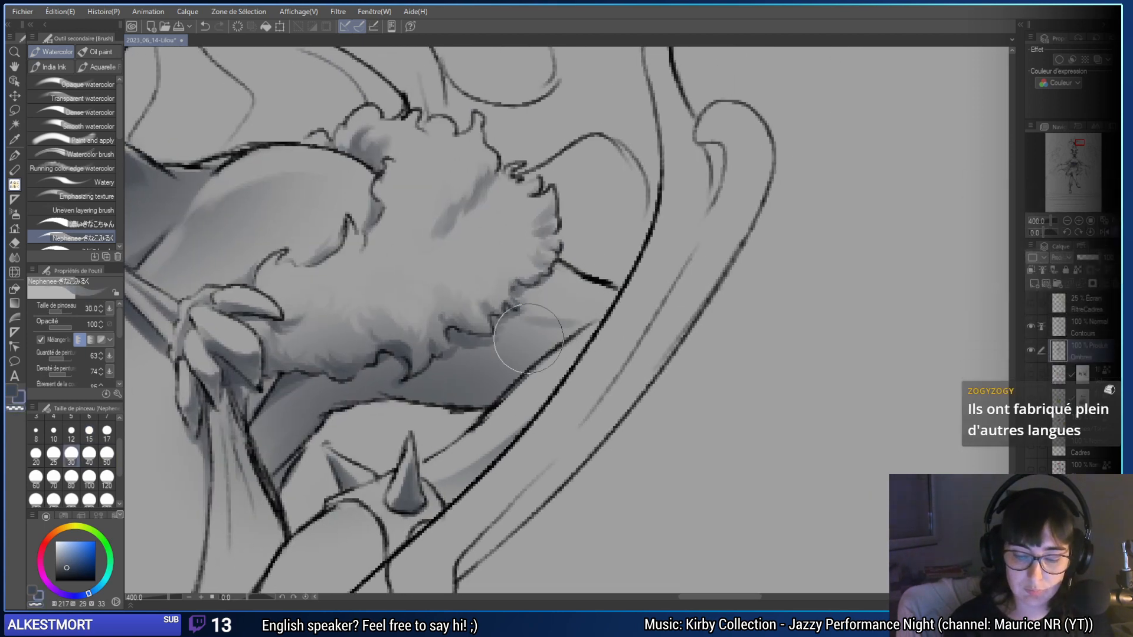
pyautogui.hotkey('ctrl', 'z')
pyautogui.hotkey('ctrl', 'y')
pyautogui.click(71, 477)
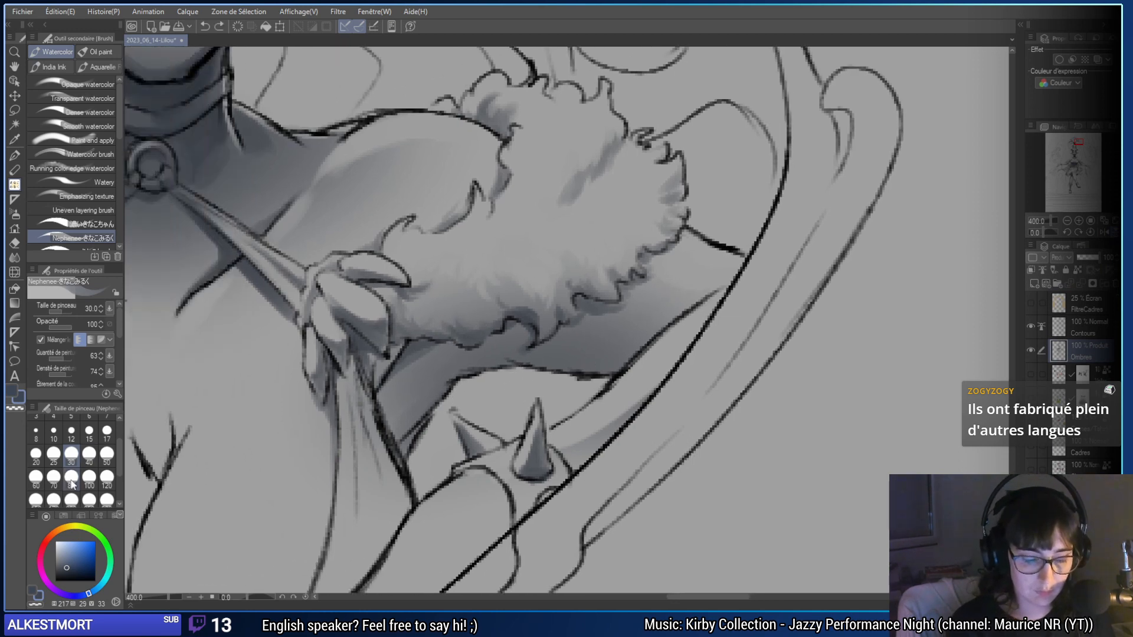
pyautogui.moveTo(441, 355)
pyautogui.mouseDown()
pyautogui.moveTo(431, 354)
pyautogui.moveTo(448, 366)
pyautogui.moveTo(508, 354)
pyautogui.moveTo(622, 369)
pyautogui.mouseUp()
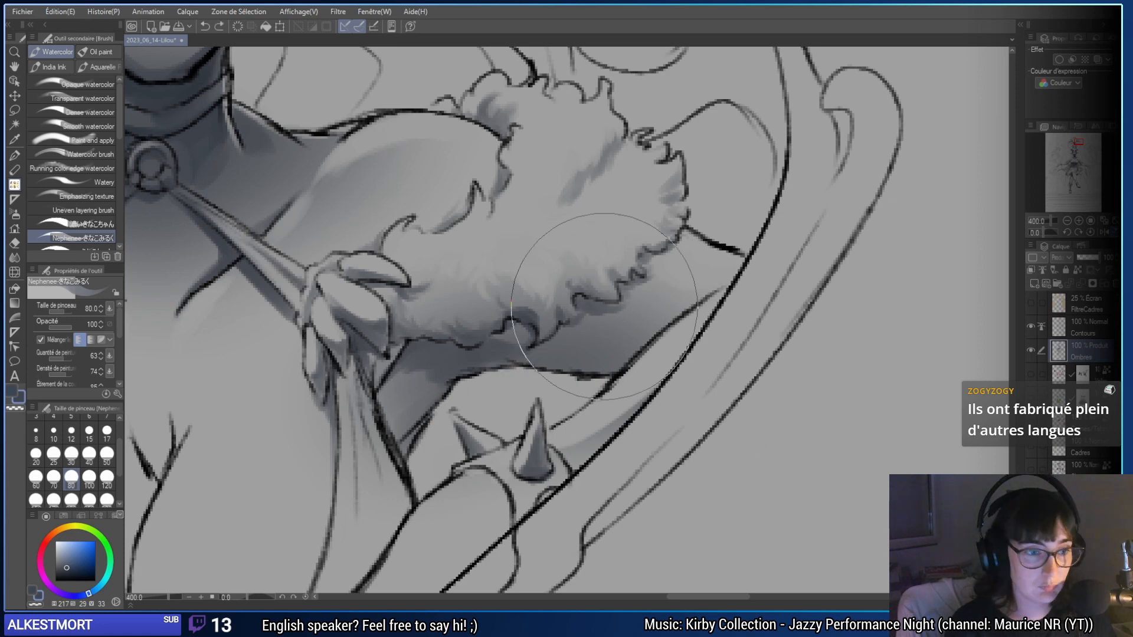
pyautogui.hotkey('ctrl', 'z')
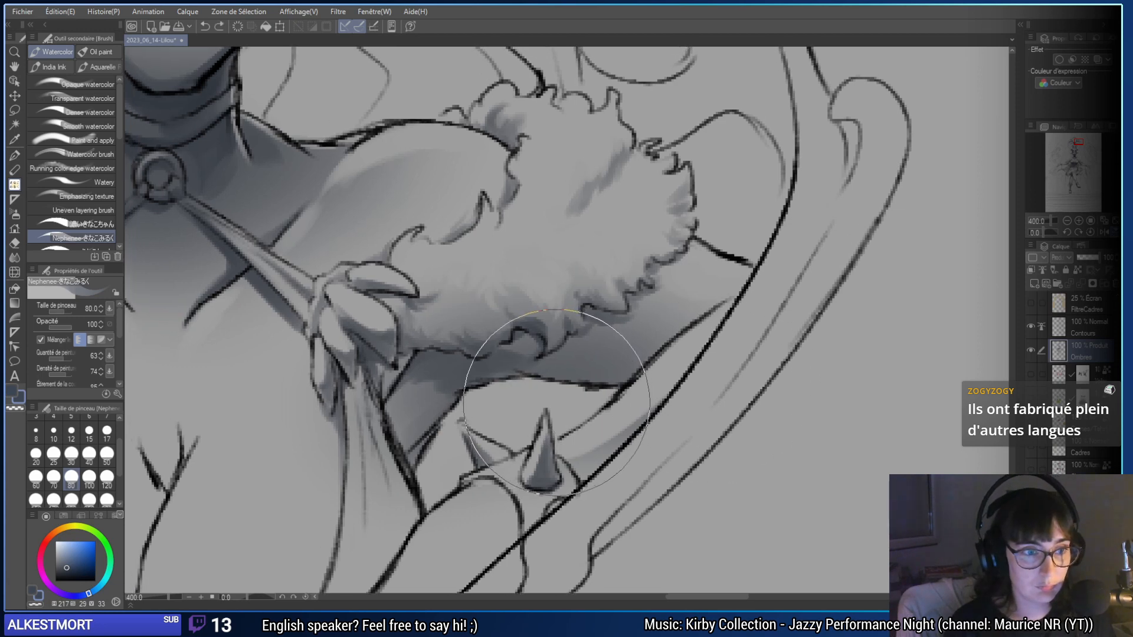
pyautogui.moveTo(556, 402); pyautogui.dragTo(549, 395)
# - Shade the band of the right-hand spiked cuff and the forearm directly below it with the brush at size 30
pyautogui.scroll(-2, 549, 395)
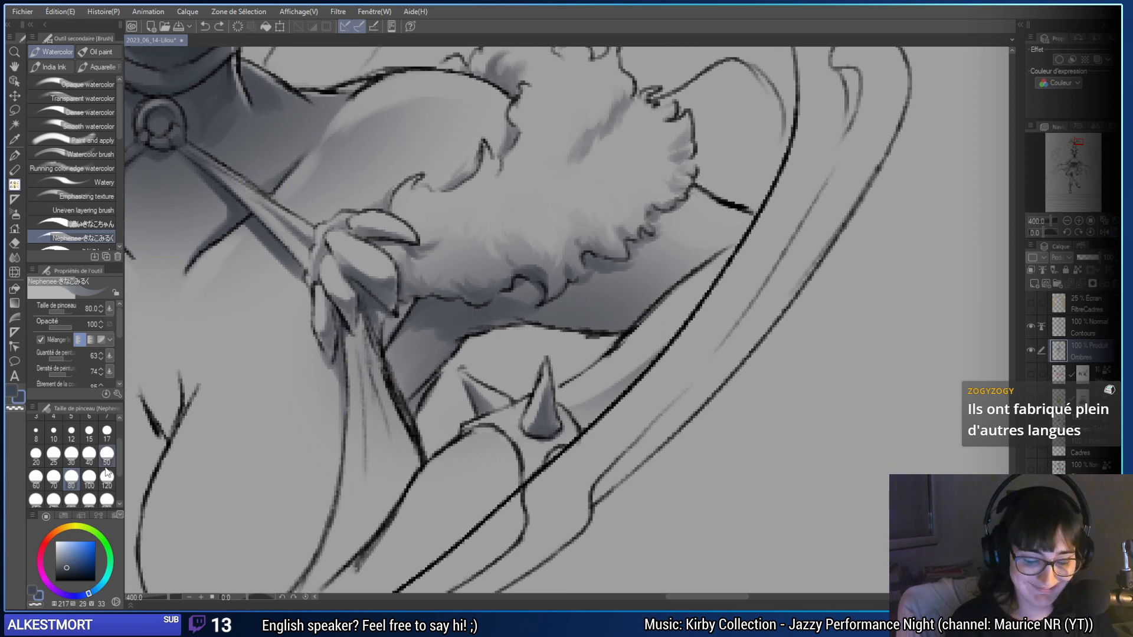
pyautogui.click(89, 453)
pyautogui.scroll(-2, 590, 295)
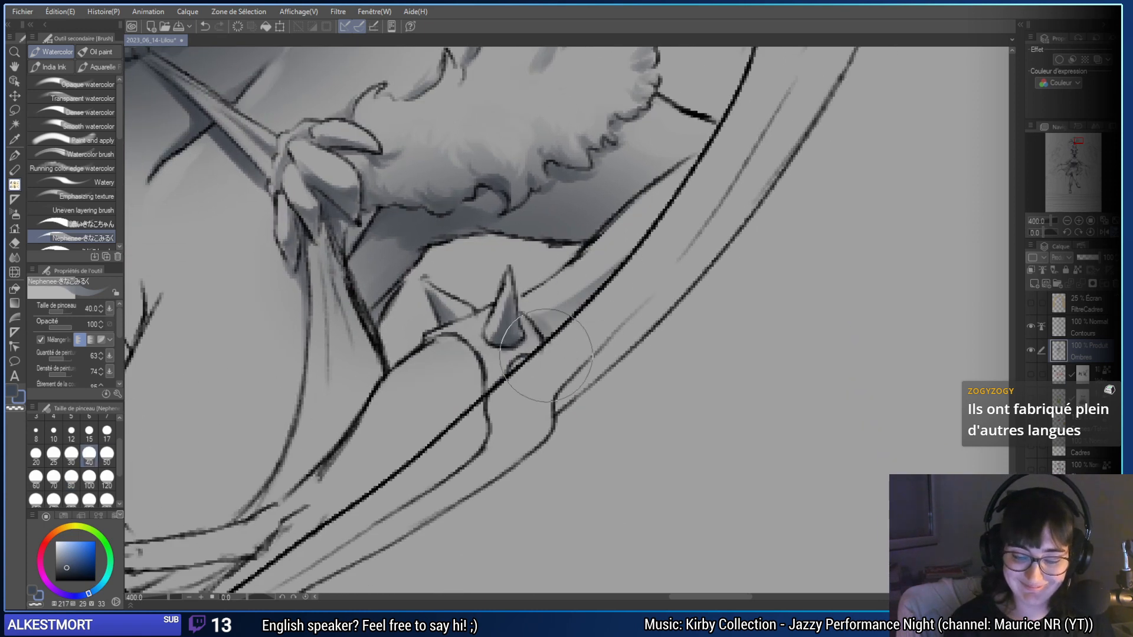
pyautogui.click(71, 453)
pyautogui.moveTo(566, 319)
pyautogui.mouseDown()
pyautogui.moveTo(481, 377)
pyautogui.moveTo(430, 347)
pyautogui.moveTo(482, 399)
pyautogui.moveTo(474, 351)
pyautogui.moveTo(489, 369)
pyautogui.mouseUp()
pyautogui.hotkey('ctrl', 'z')
pyautogui.hotkey('ctrl', 'z')
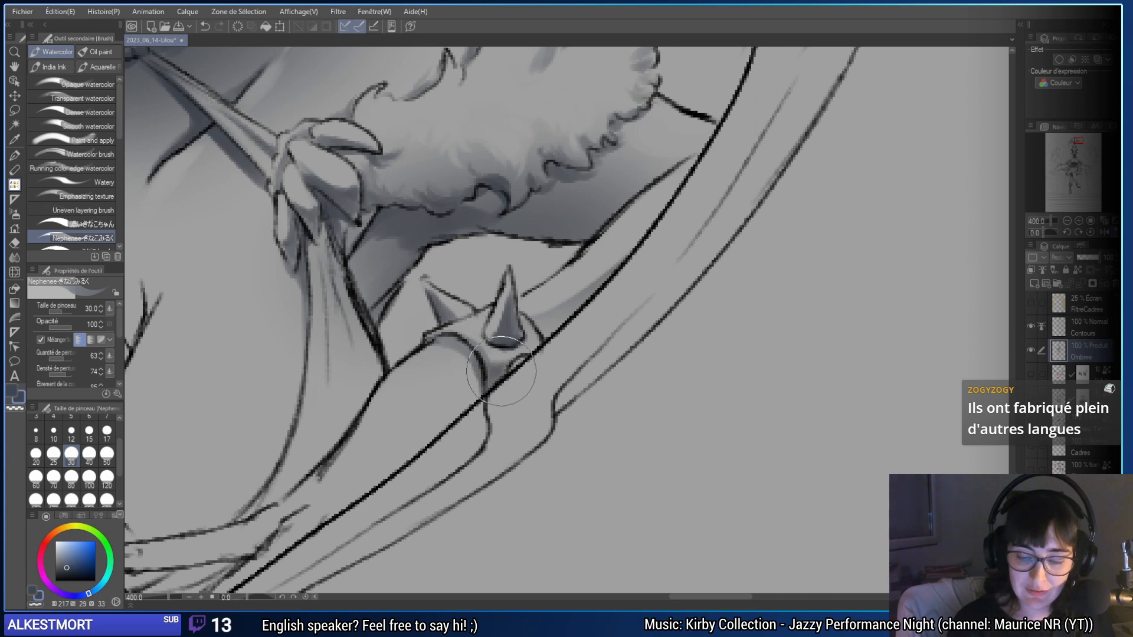
pyautogui.moveTo(544, 342)
pyautogui.mouseDown()
pyautogui.moveTo(590, 293)
pyautogui.moveTo(502, 372)
pyautogui.moveTo(449, 352)
pyautogui.mouseUp()
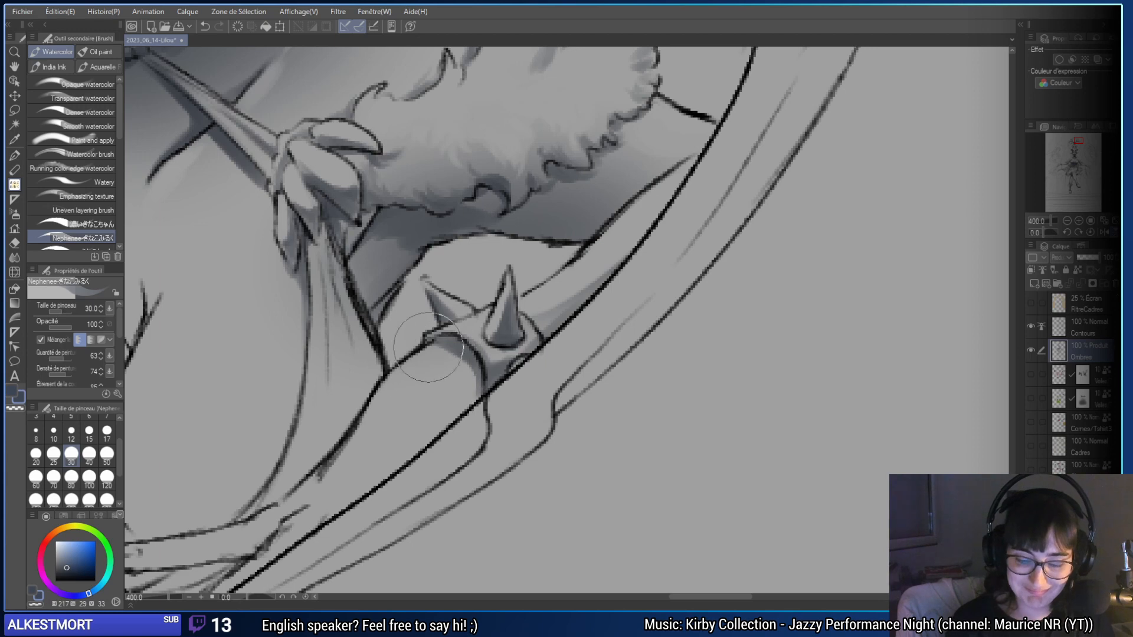
# - Paint a shadow along the underside of the hand resting below the chest with the brush at size 30
pyautogui.moveTo(131, 378)
pyautogui.mouseDown()
pyautogui.moveTo(573, 354)
pyautogui.moveTo(538, 330)
pyautogui.mouseUp()
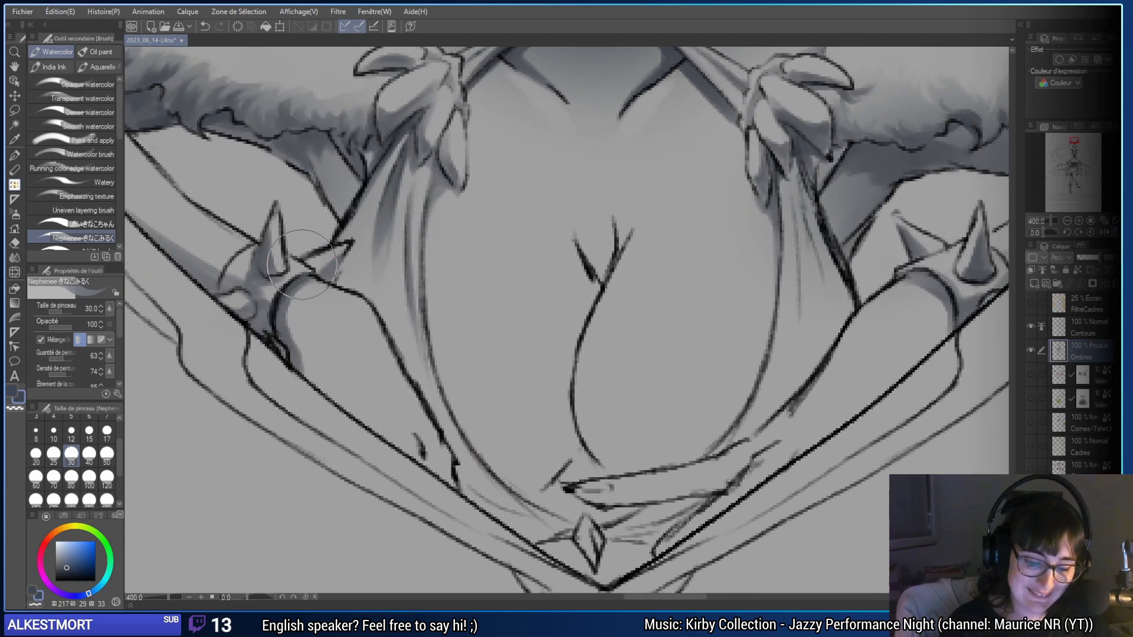
pyautogui.moveTo(506, 446); pyautogui.dragTo(451, 400)
pyautogui.moveTo(630, 485); pyautogui.dragTo(559, 483)
pyautogui.moveTo(555, 442)
pyautogui.mouseDown()
pyautogui.moveTo(460, 447)
pyautogui.moveTo(607, 435)
pyautogui.mouseUp()
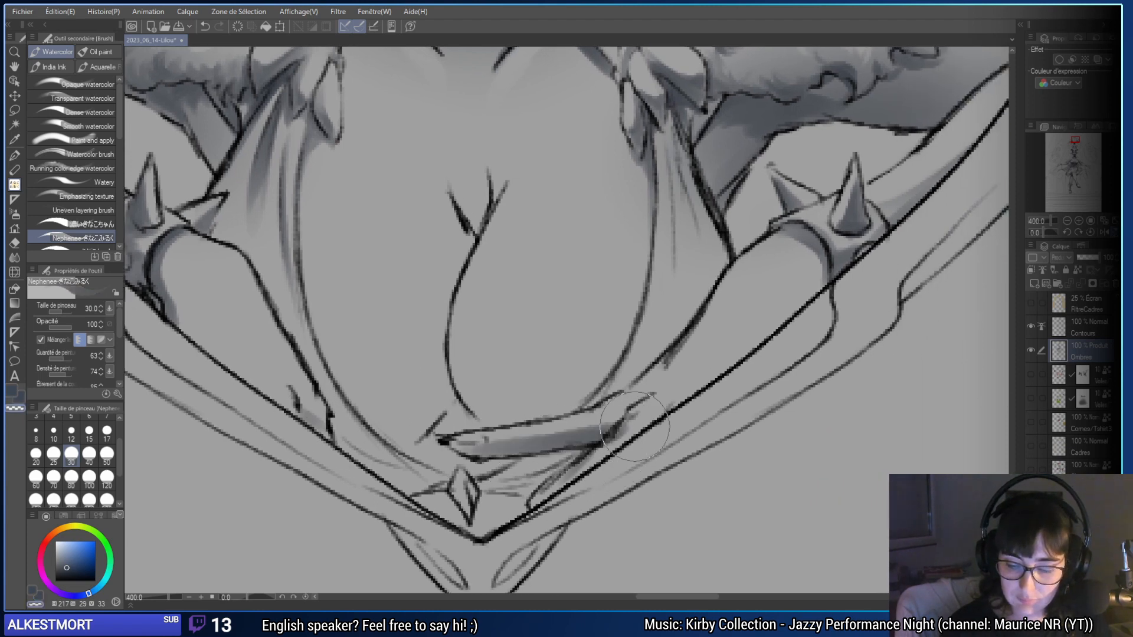
pyautogui.moveTo(678, 402); pyautogui.dragTo(540, 449)
# - Paint broad shadows across the middle of both forearms with the brush at size 200
pyautogui.moveTo(607, 348); pyautogui.dragTo(838, 348)
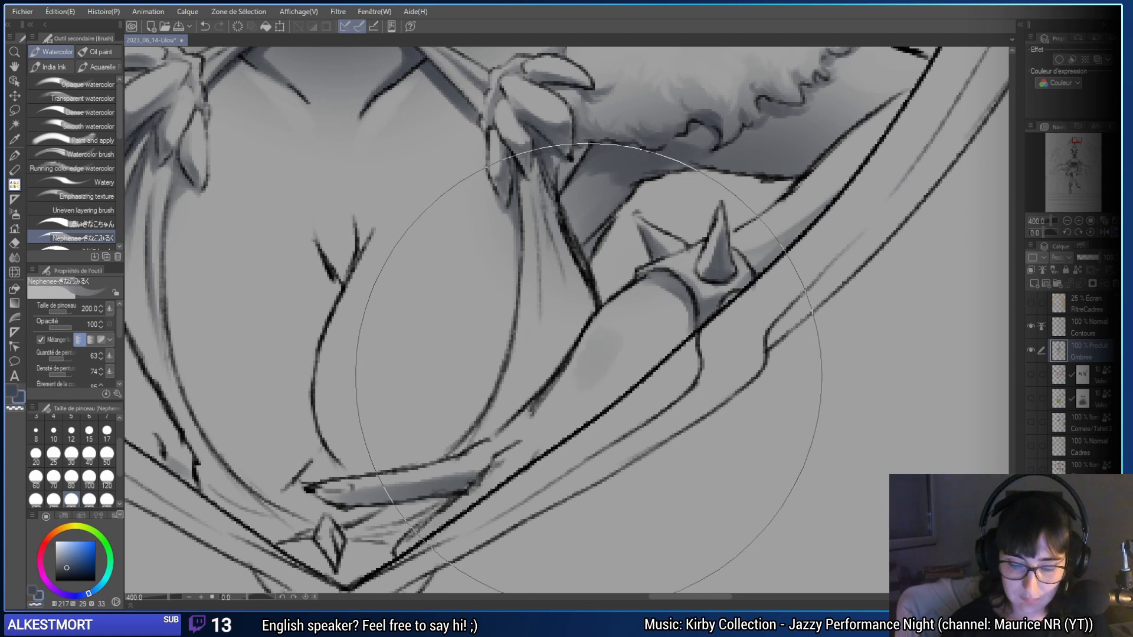
pyautogui.moveTo(608, 349)
pyautogui.mouseDown()
pyautogui.moveTo(555, 421)
pyautogui.moveTo(593, 415)
pyautogui.moveTo(609, 352)
pyautogui.mouseUp()
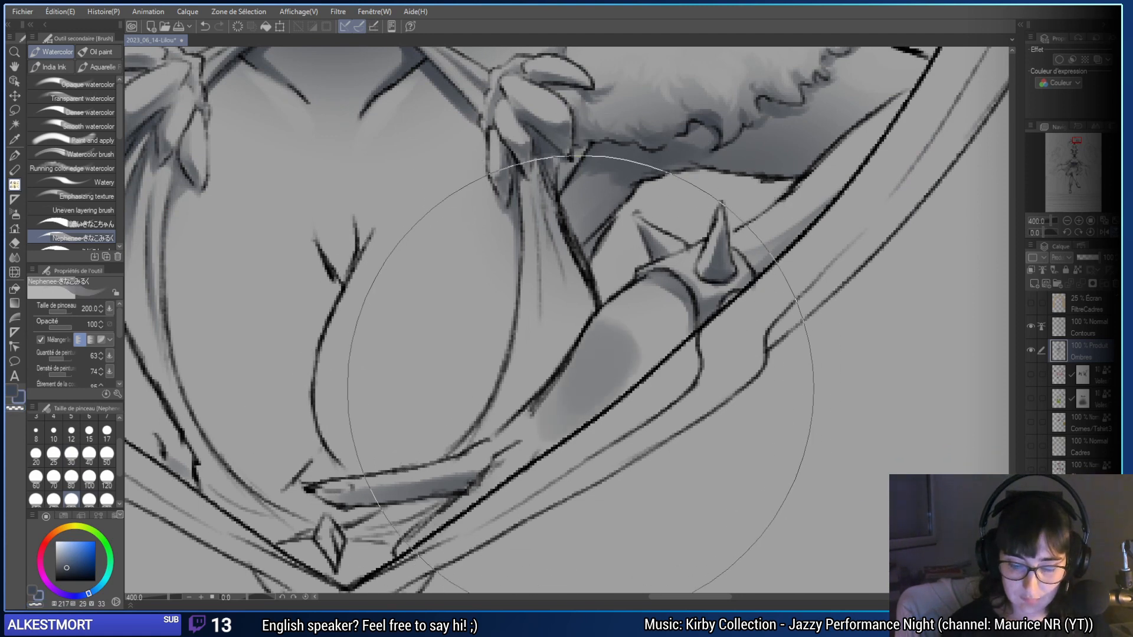
pyautogui.press('h')
pyautogui.moveTo(454, 352)
pyautogui.mouseDown()
pyautogui.moveTo(486, 401)
pyautogui.moveTo(455, 331)
pyautogui.moveTo(436, 369)
pyautogui.moveTo(328, 377)
pyautogui.mouseUp()
pyautogui.click(71, 453)
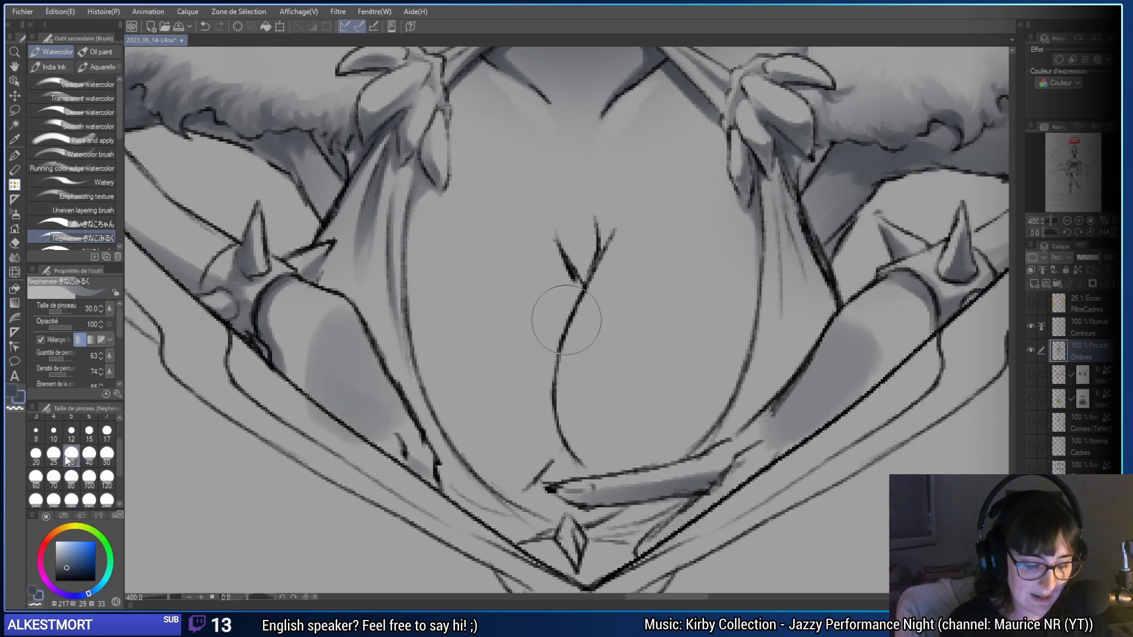
# - Soften the lower parts of the forearm shadows using the transparent colour at size 200, and erase shading spilling over the frame
pyautogui.click(71, 500)
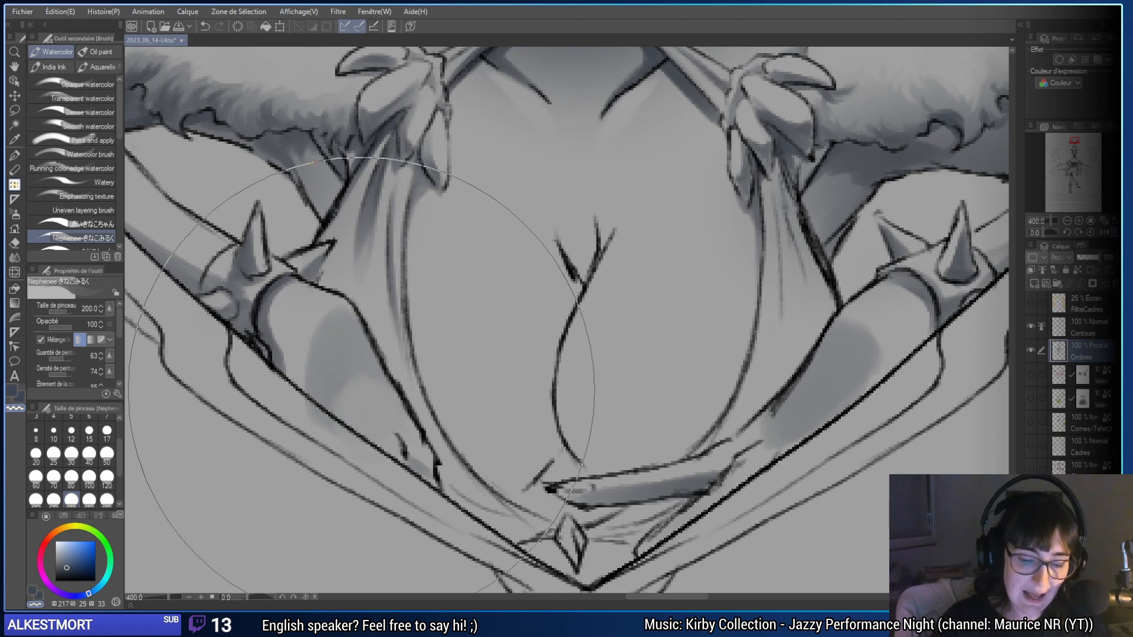
pyautogui.press('e')
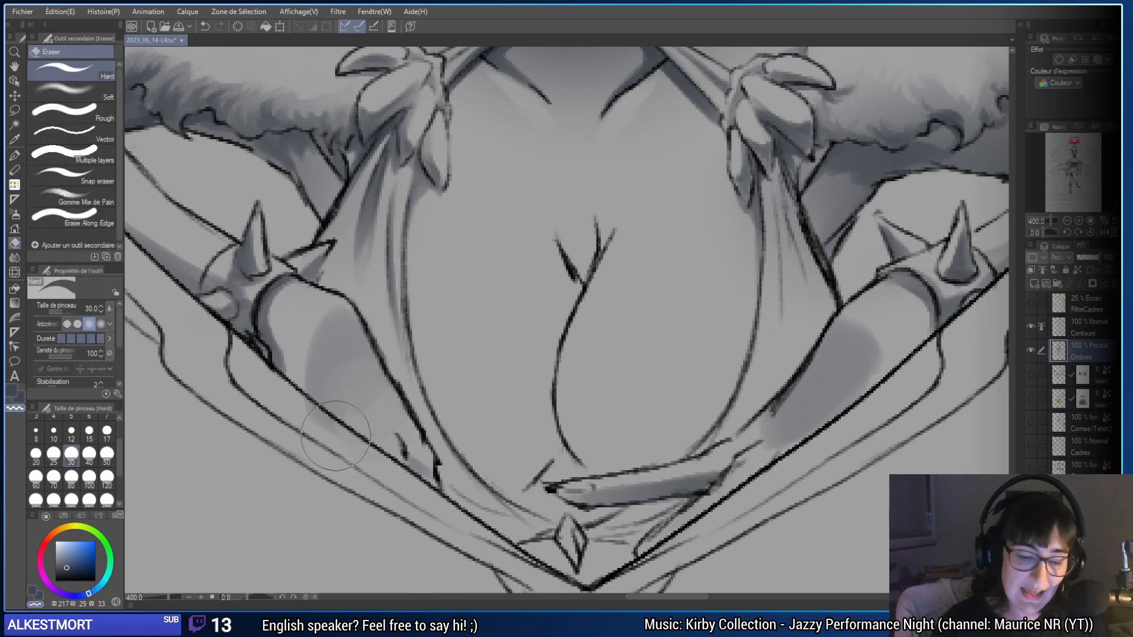
pyautogui.moveTo(364, 449); pyautogui.dragTo(548, 395)
pyautogui.press('b')
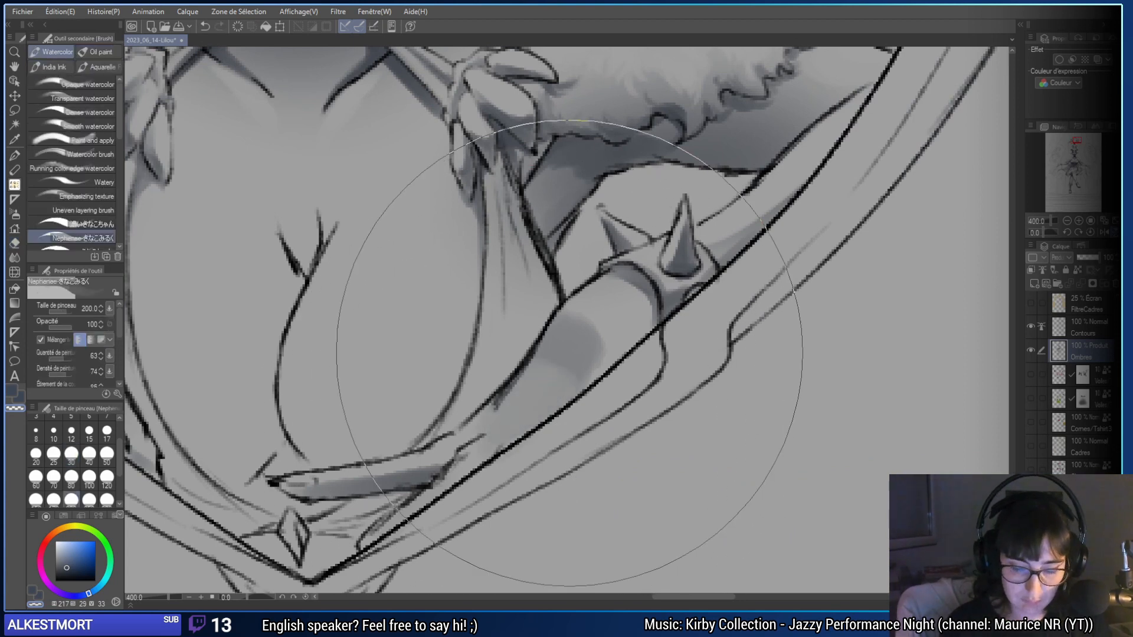
pyautogui.moveTo(563, 387); pyautogui.dragTo(561, 394)
pyautogui.press('e')
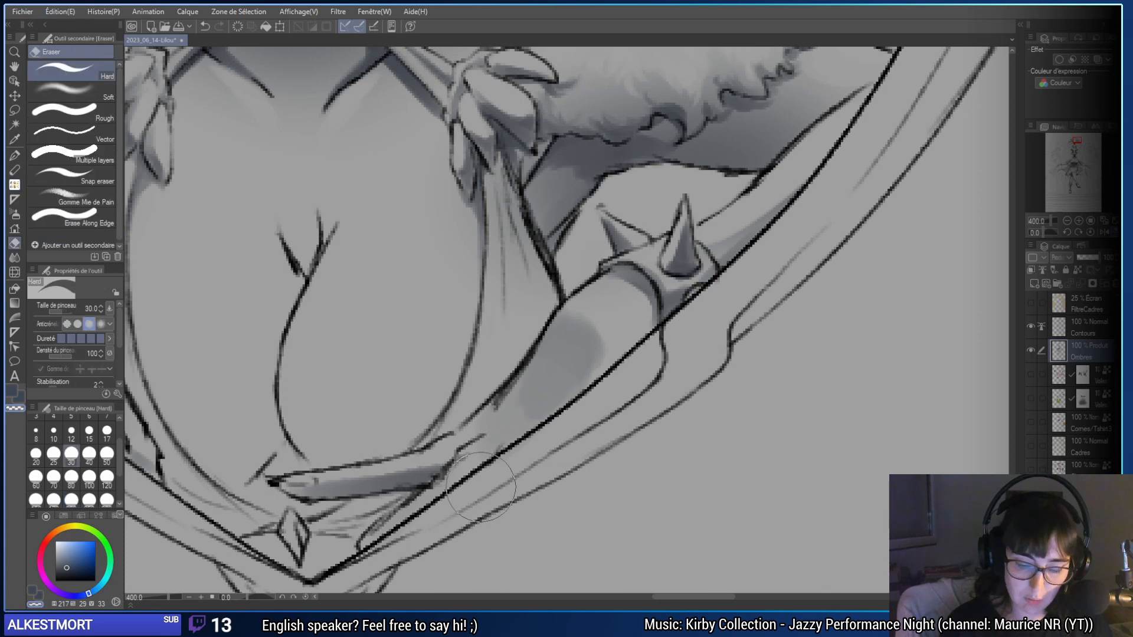
pyautogui.hotkey('ctrl', 'z')
# - Check the shading layer's coverage with a temporary border effect, and erase stray patches outside the figure's outlines with the hard eraser at size 30
pyautogui.moveTo(539, 433)
pyautogui.mouseDown()
pyautogui.moveTo(507, 466)
pyautogui.moveTo(796, 345)
pyautogui.mouseUp()
pyautogui.moveTo(640, 427); pyautogui.dragTo(721, 378)
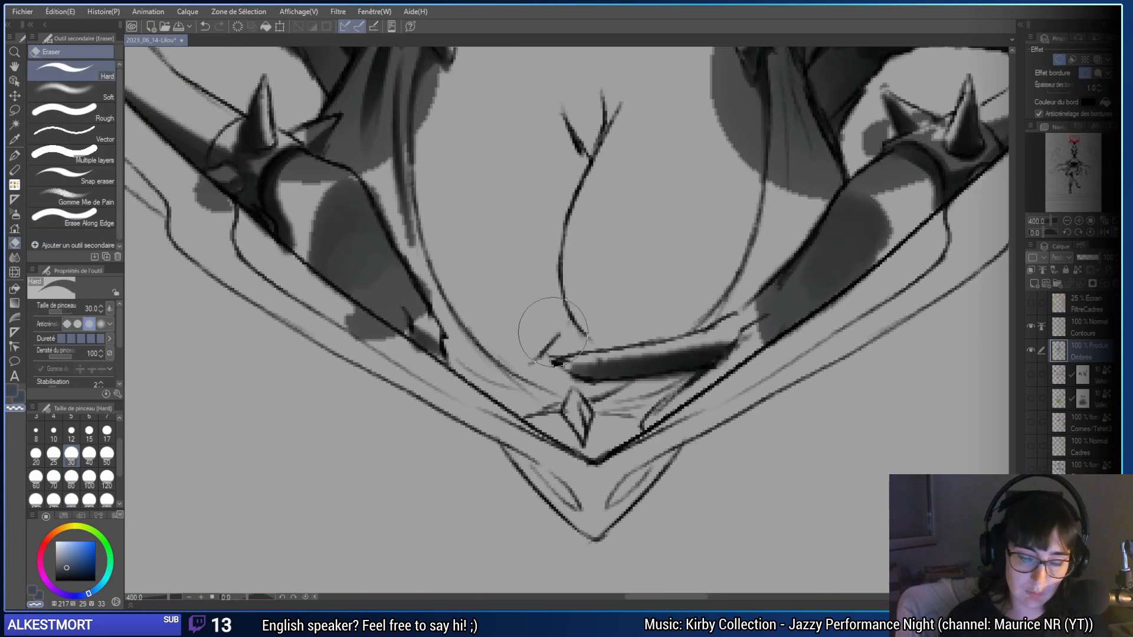
pyautogui.moveTo(354, 319)
pyautogui.mouseDown()
pyautogui.moveTo(377, 330)
pyautogui.moveTo(367, 291)
pyautogui.moveTo(367, 352)
pyautogui.moveTo(201, 212)
pyautogui.moveTo(206, 189)
pyautogui.moveTo(511, 544)
pyautogui.mouseUp()
pyautogui.moveTo(466, 217); pyautogui.dragTo(378, 323)
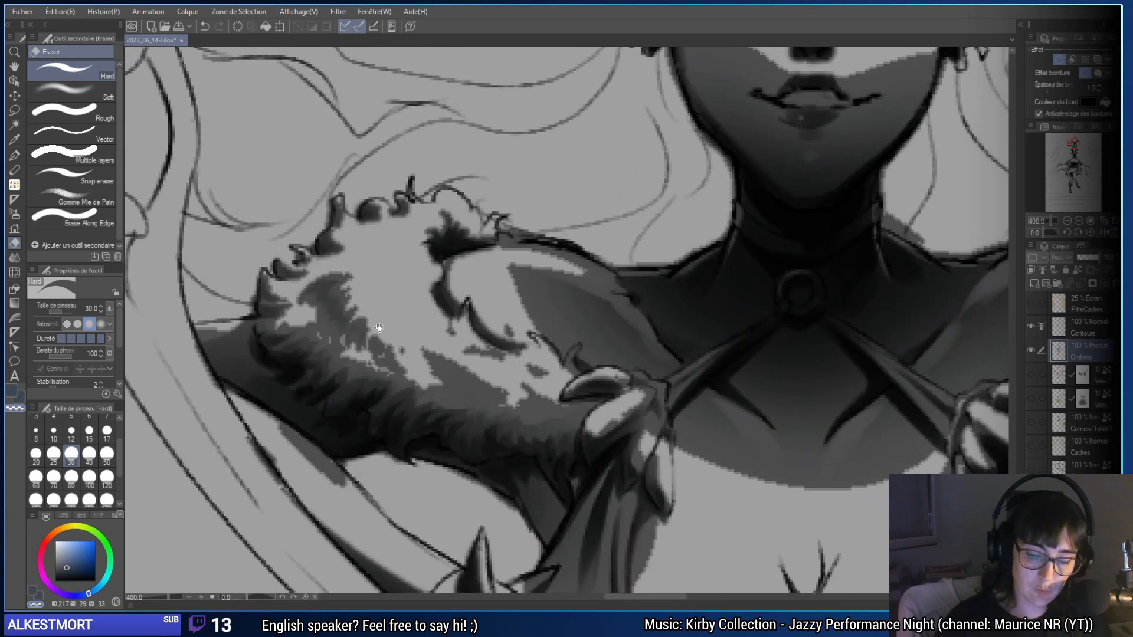
pyautogui.moveTo(579, 290); pyautogui.dragTo(477, 337)
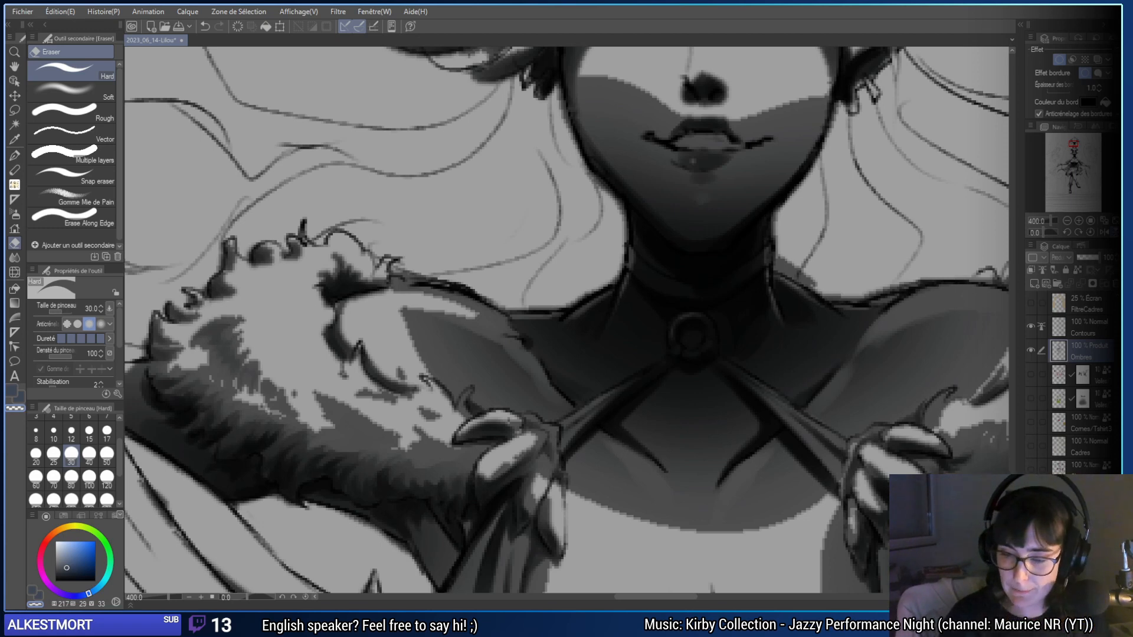
pyautogui.moveTo(600, 192); pyautogui.dragTo(354, 330)
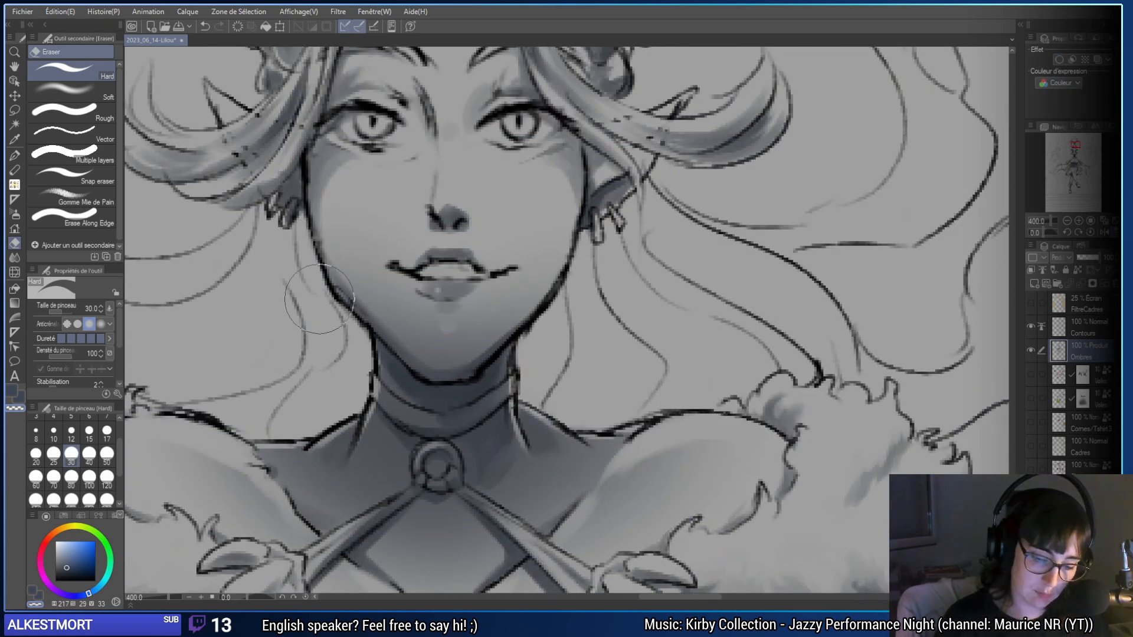
pyautogui.moveTo(460, 330)
pyautogui.mouseDown()
pyautogui.moveTo(528, 419)
pyautogui.moveTo(612, 342)
pyautogui.mouseUp()
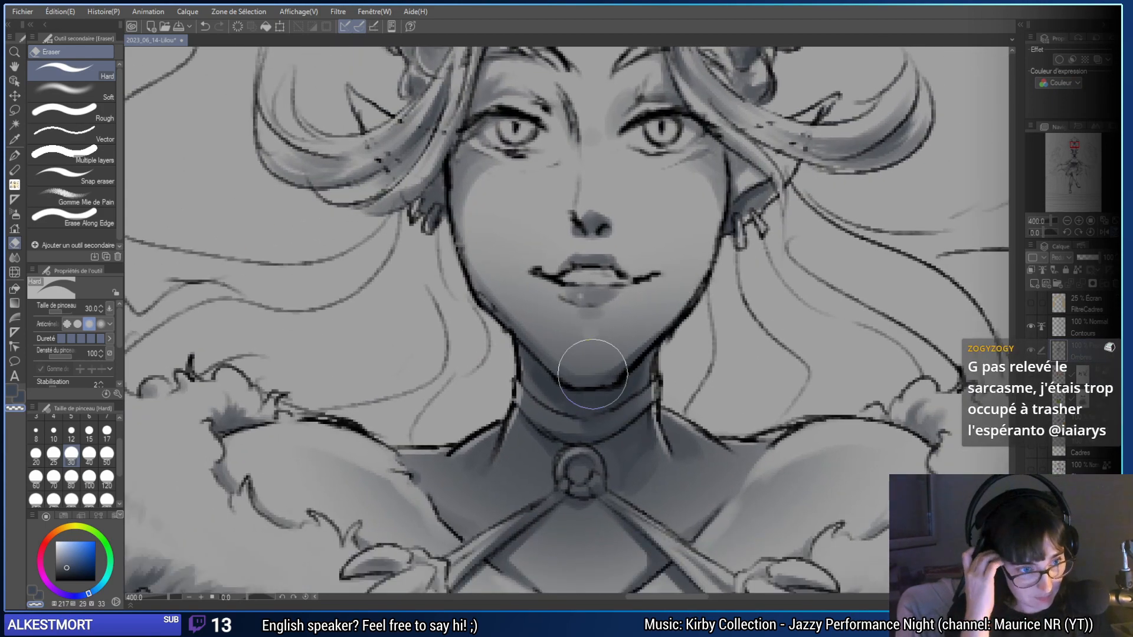
# - Touch up the forearm shading around the spiked cuffs with the brush at size 30, and erase its overflow
pyautogui.press('b')
pyautogui.moveTo(572, 476); pyautogui.dragTo(555, 366)
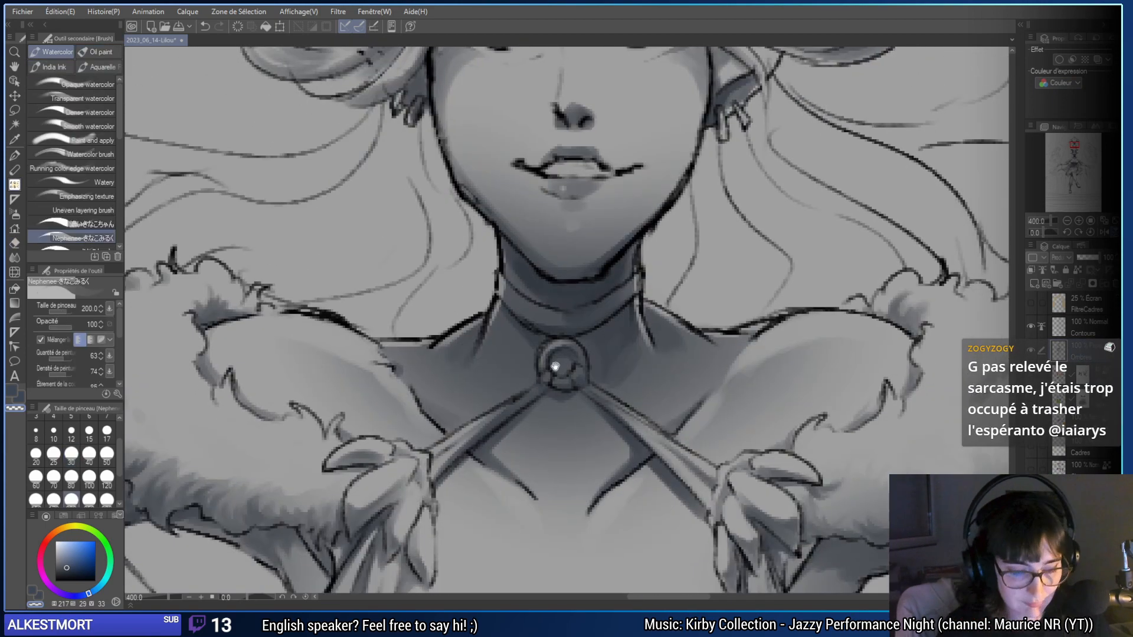
pyautogui.click(1067, 221)
pyautogui.scroll(2, 797, 450)
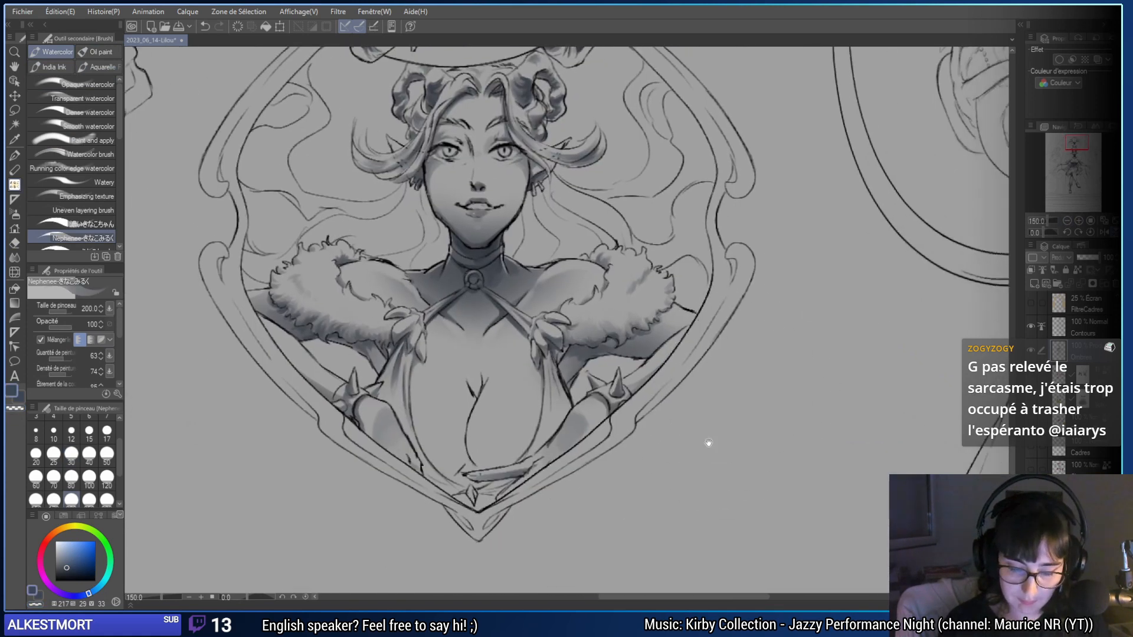
pyautogui.click(1078, 220)
pyautogui.click(89, 430)
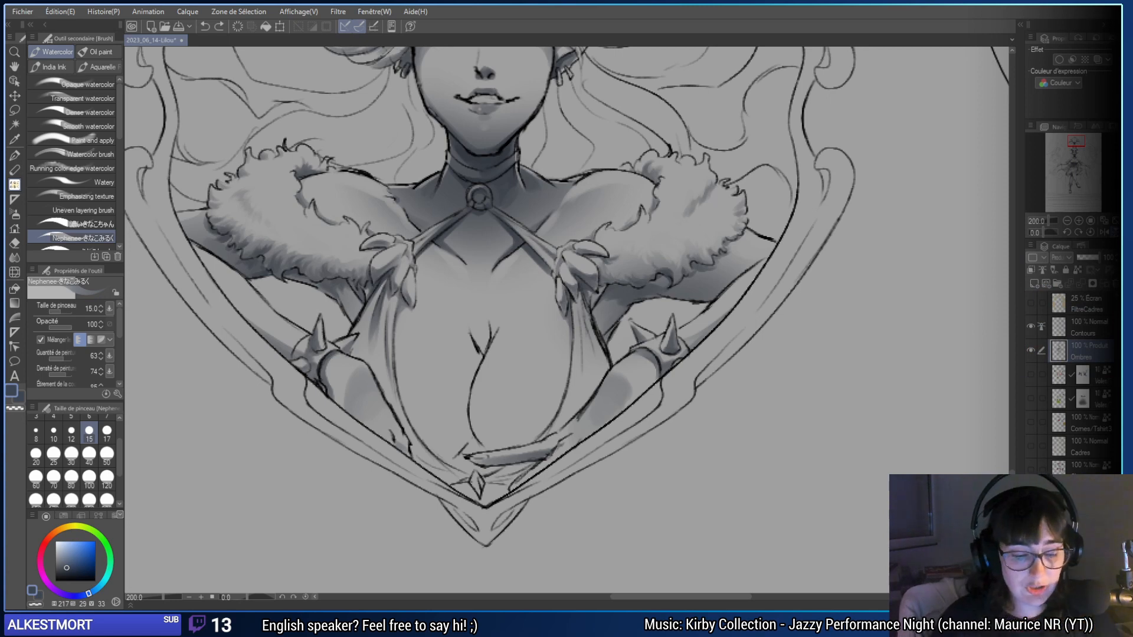
pyautogui.click(70, 453)
pyautogui.moveTo(284, 342)
pyautogui.mouseDown()
pyautogui.moveTo(271, 366)
pyautogui.moveTo(287, 373)
pyautogui.moveTo(281, 378)
pyautogui.mouseUp()
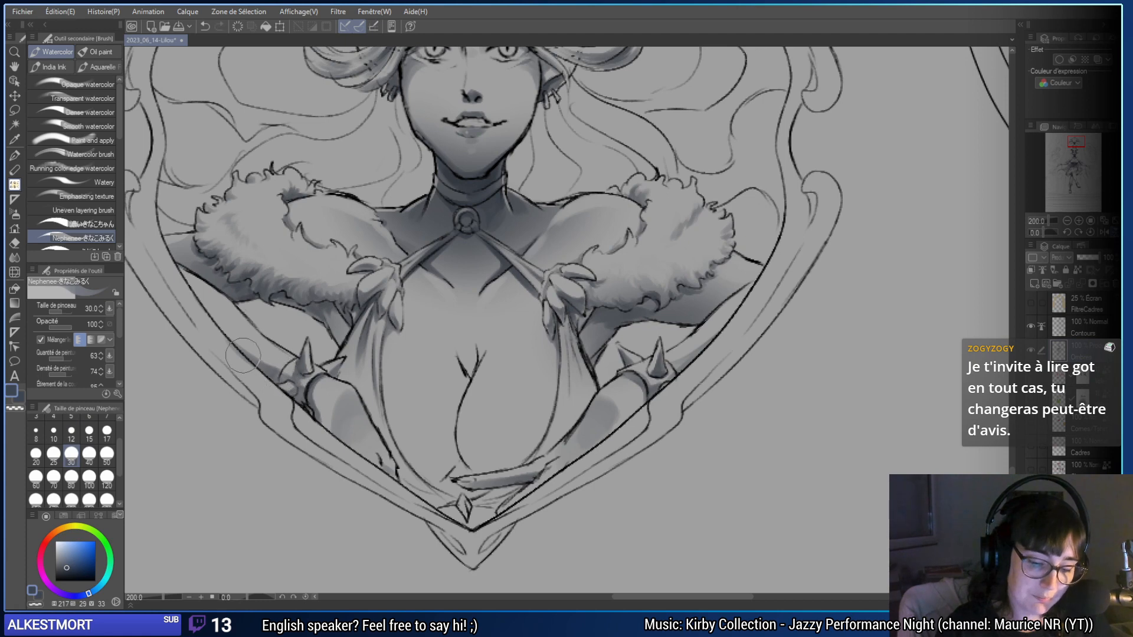
pyautogui.press('e')
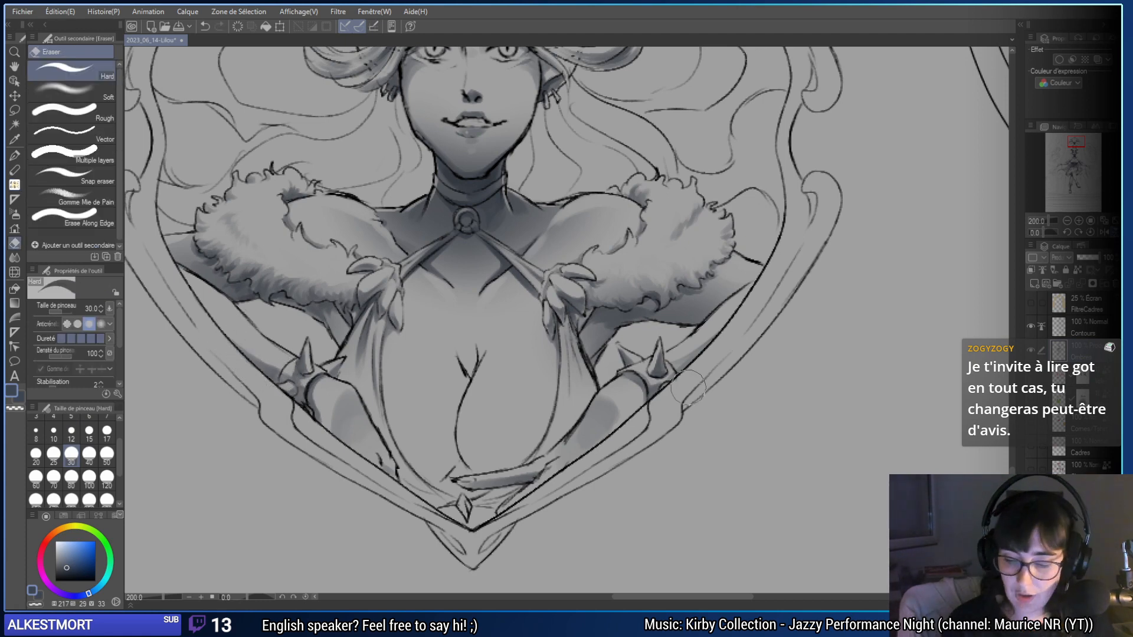
pyautogui.press('b')
pyautogui.moveTo(620, 479)
pyautogui.mouseDown()
pyautogui.moveTo(595, 516)
pyautogui.moveTo(646, 463)
pyautogui.mouseUp()
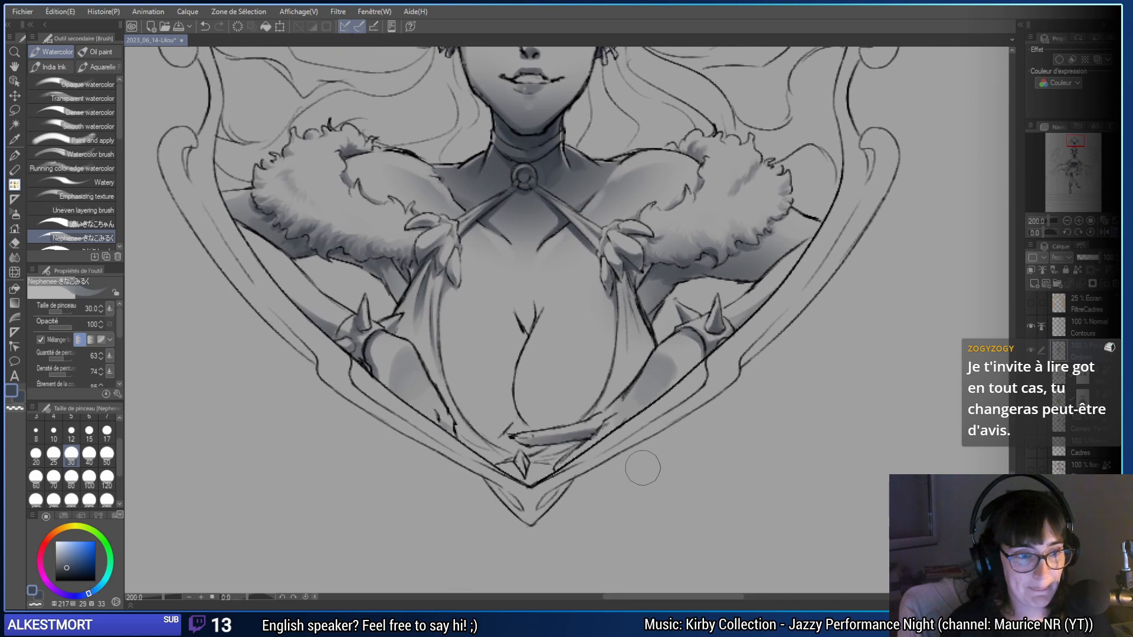
# - Refine the fold shading on the cloth below the right-hand bow at brush size 12, alternating transparent and painting colour
pyautogui.click(1078, 221)
pyautogui.click(1066, 220)
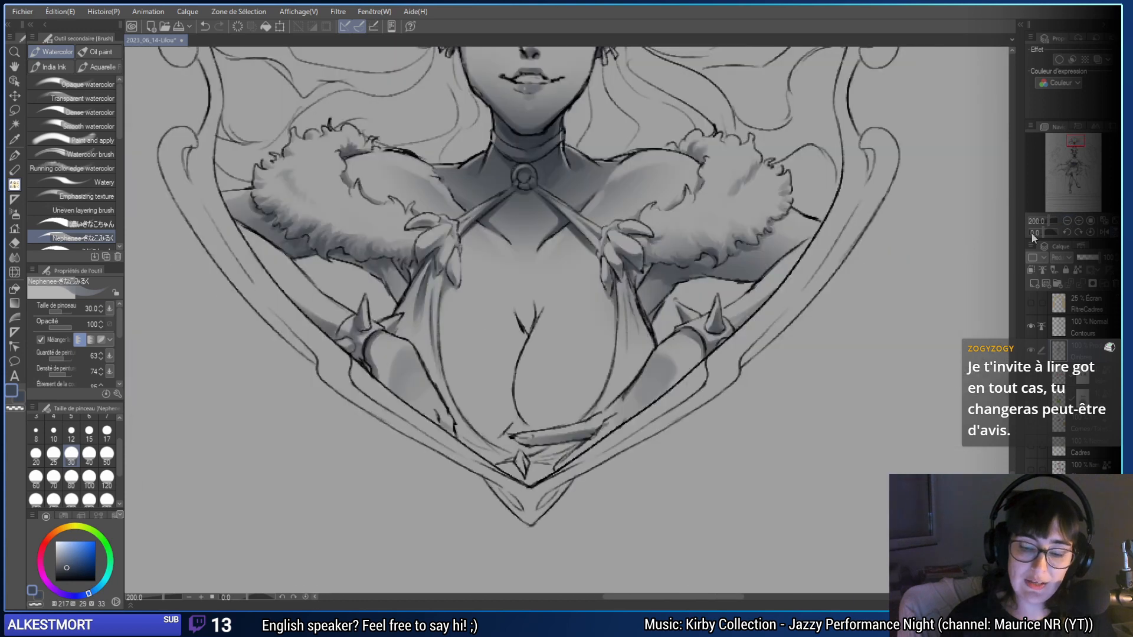
pyautogui.press('[')
pyautogui.press('[')
pyautogui.press('[')
pyautogui.press('[')
pyautogui.press('[')
pyautogui.press('c')
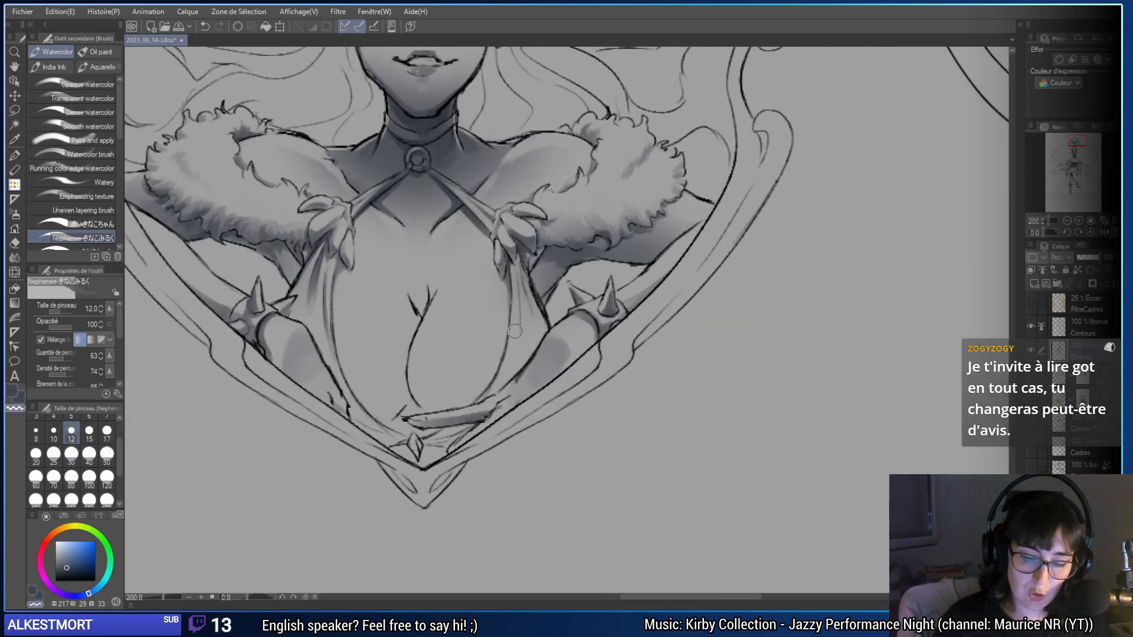
pyautogui.press('c')
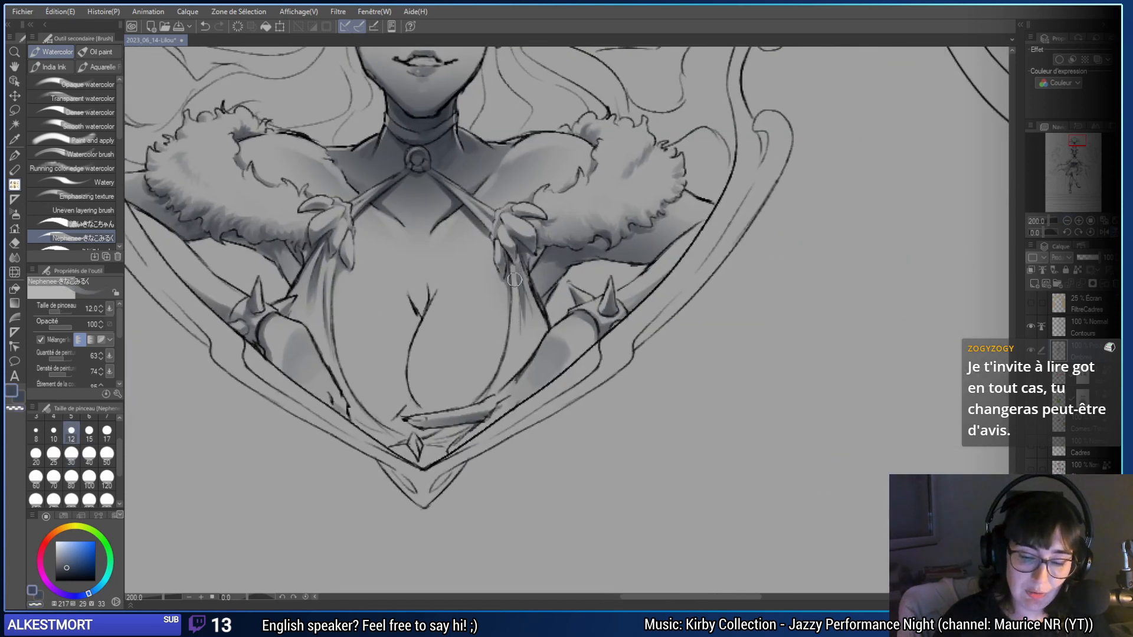
# - Shade the cloth folds between the right-hand bow and the forearm using brush sizes 30 and 80, undoing unwanted strokes
pyautogui.click(70, 453)
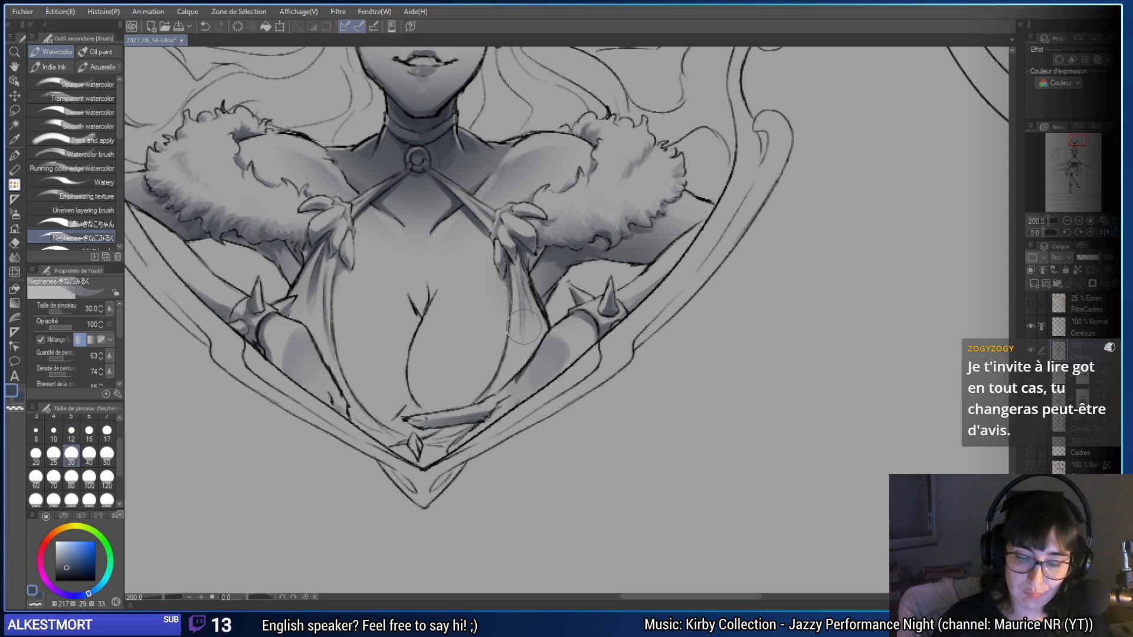
pyautogui.click(71, 485)
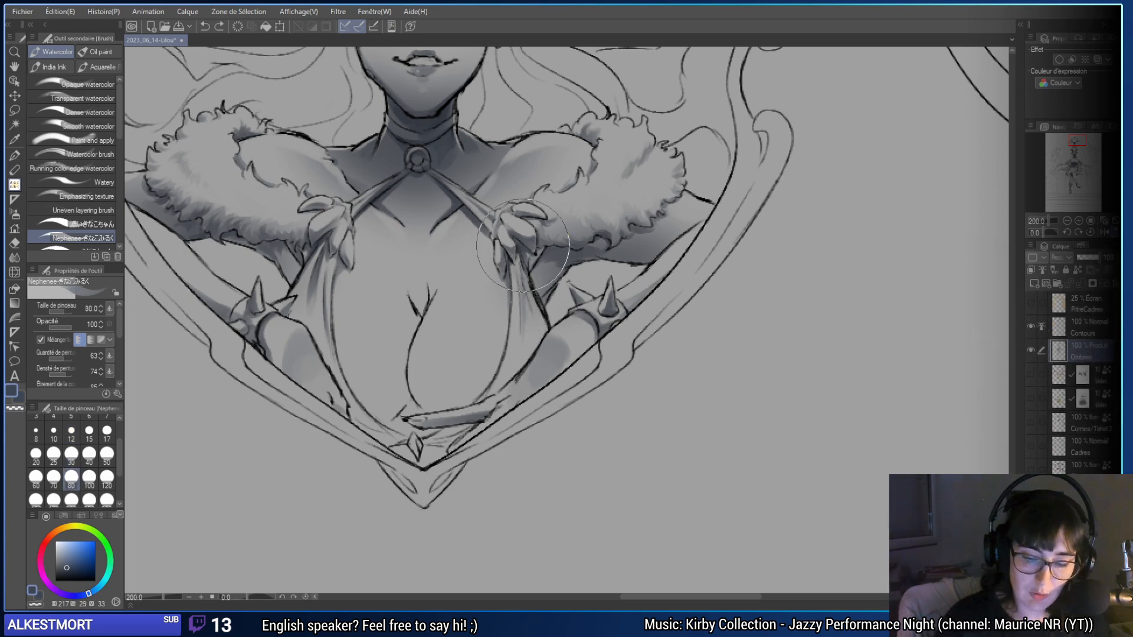
pyautogui.moveTo(522, 246)
pyautogui.mouseDown()
pyautogui.moveTo(496, 283)
pyautogui.moveTo(525, 330)
pyautogui.moveTo(531, 254)
pyautogui.moveTo(527, 319)
pyautogui.mouseUp()
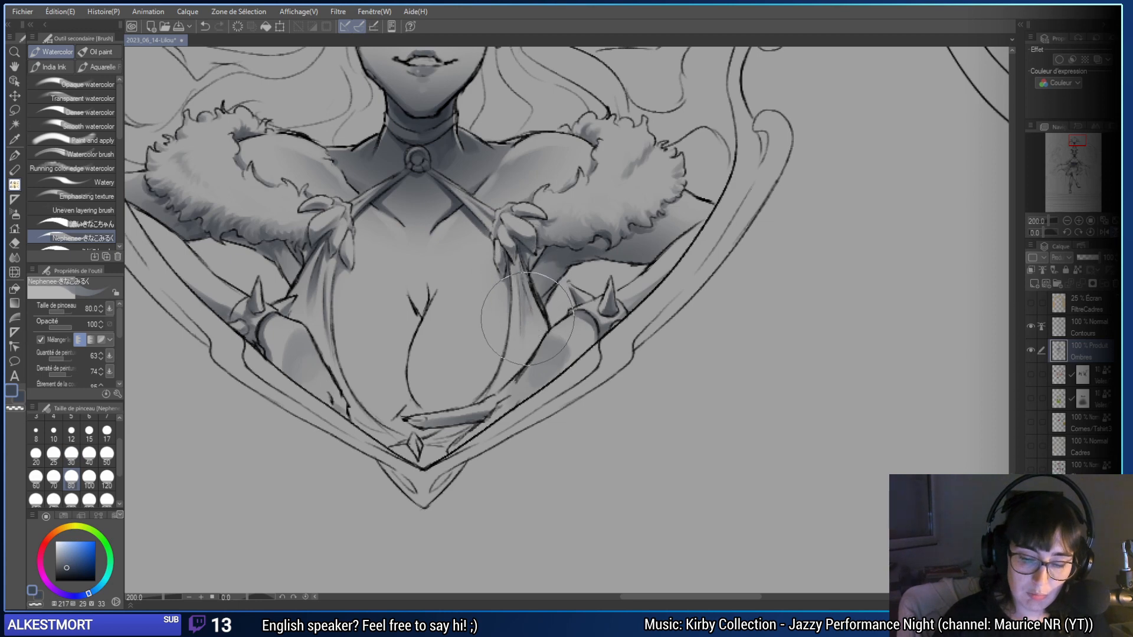
pyautogui.click(70, 453)
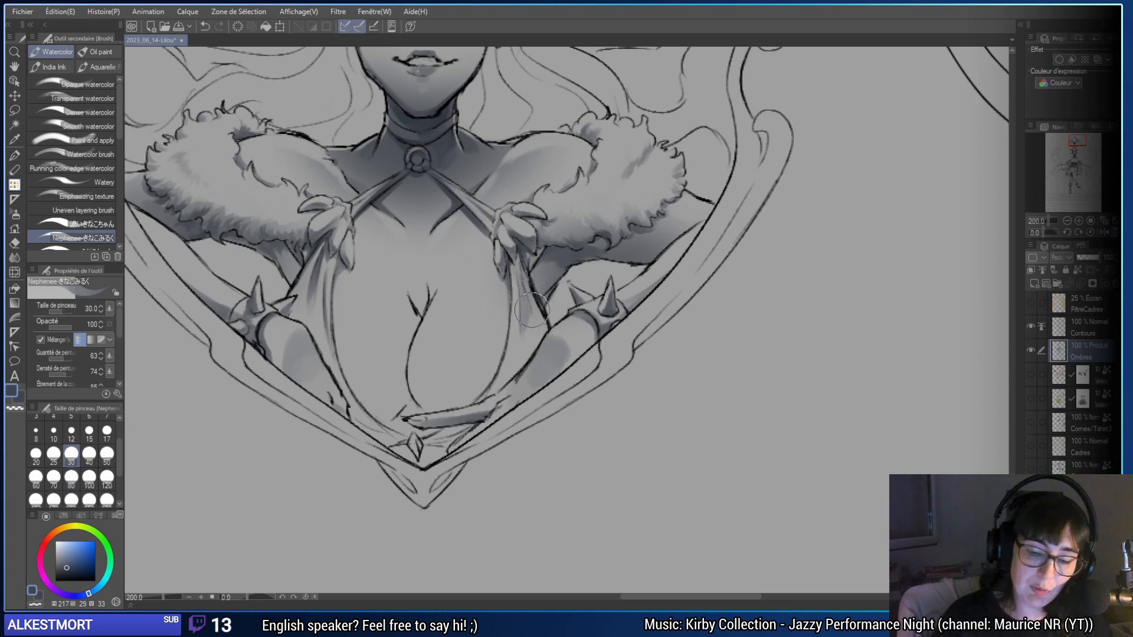
pyautogui.hotkey('ctrl', 'z')
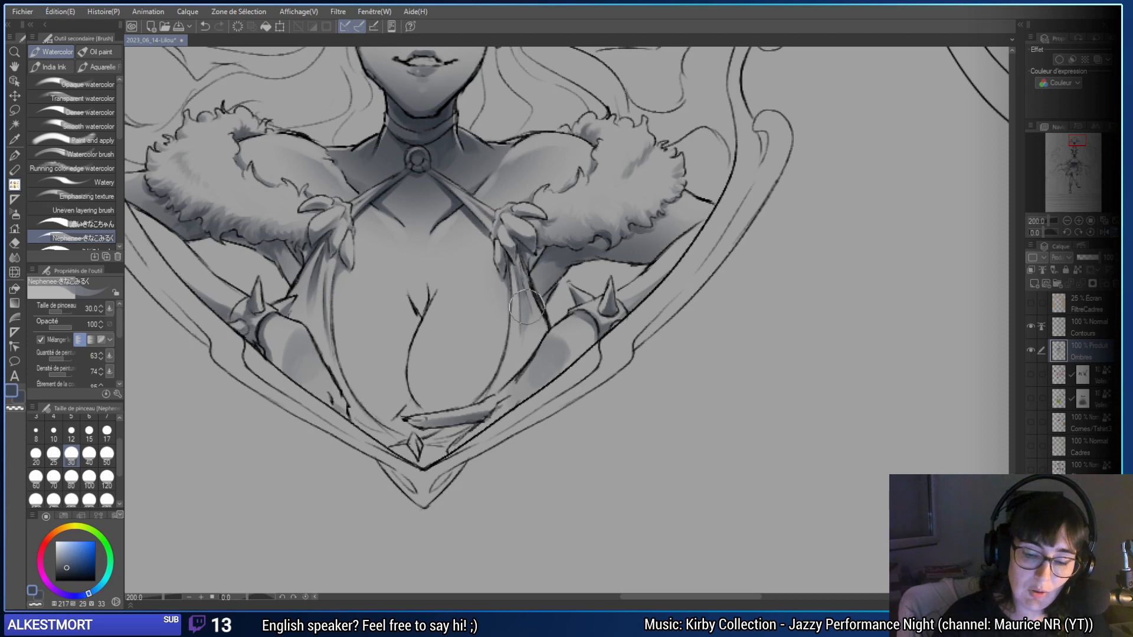
pyautogui.moveTo(529, 320); pyautogui.dragTo(515, 358)
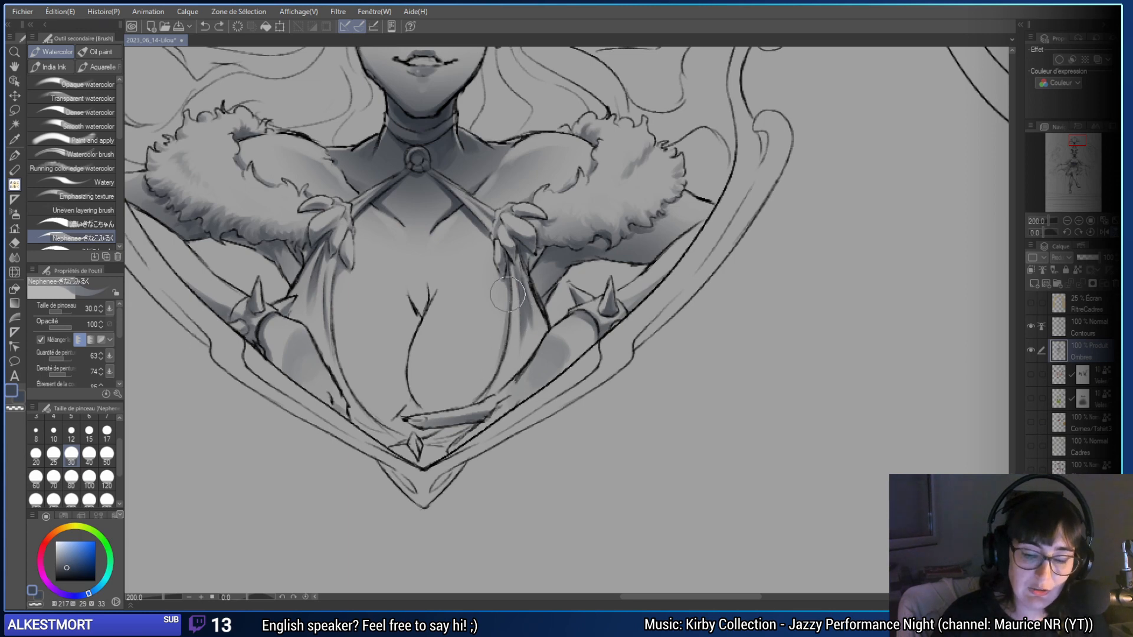
pyautogui.hotkey('ctrl', 'z')
pyautogui.moveTo(507, 300)
pyautogui.mouseDown()
pyautogui.moveTo(504, 360)
pyautogui.moveTo(506, 361)
pyautogui.mouseUp()
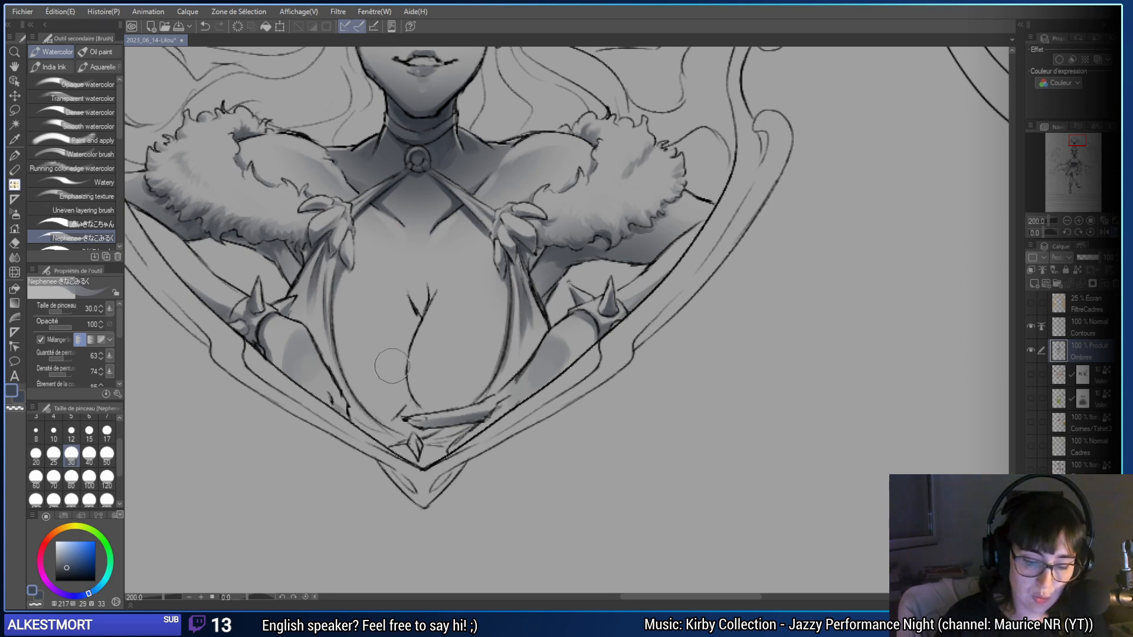
# - Lasso the lower chest and bodice down to the frame's tip, following the forearms and leaving out the hand
pyautogui.moveTo(444, 402); pyautogui.dragTo(424, 426)
pyautogui.press('m')
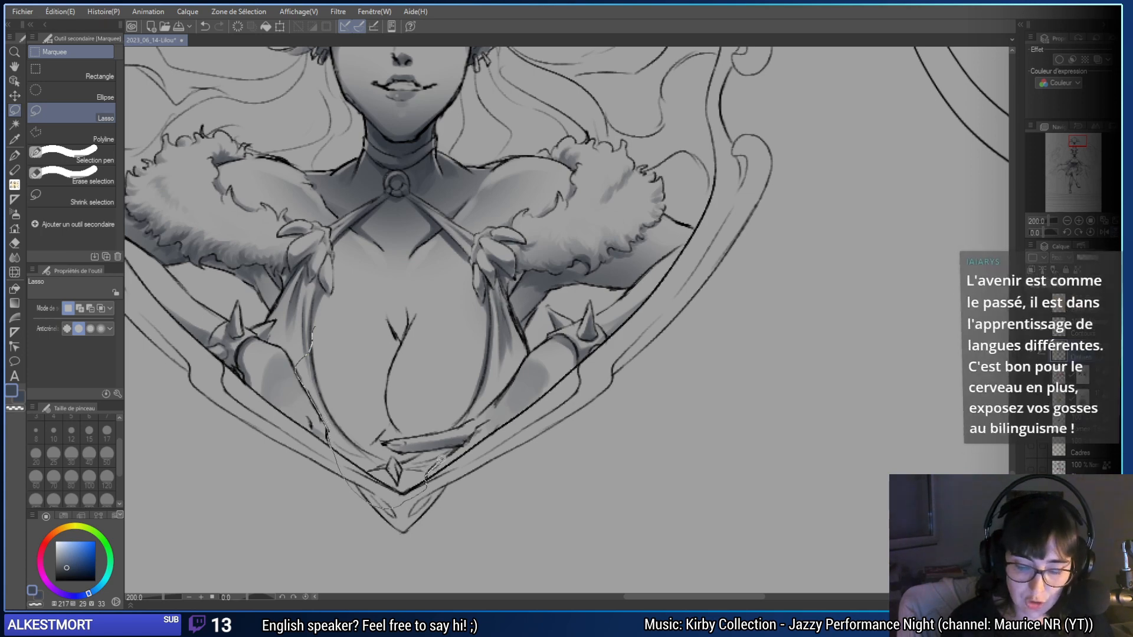
pyautogui.moveTo(429, 476); pyautogui.dragTo(466, 441)
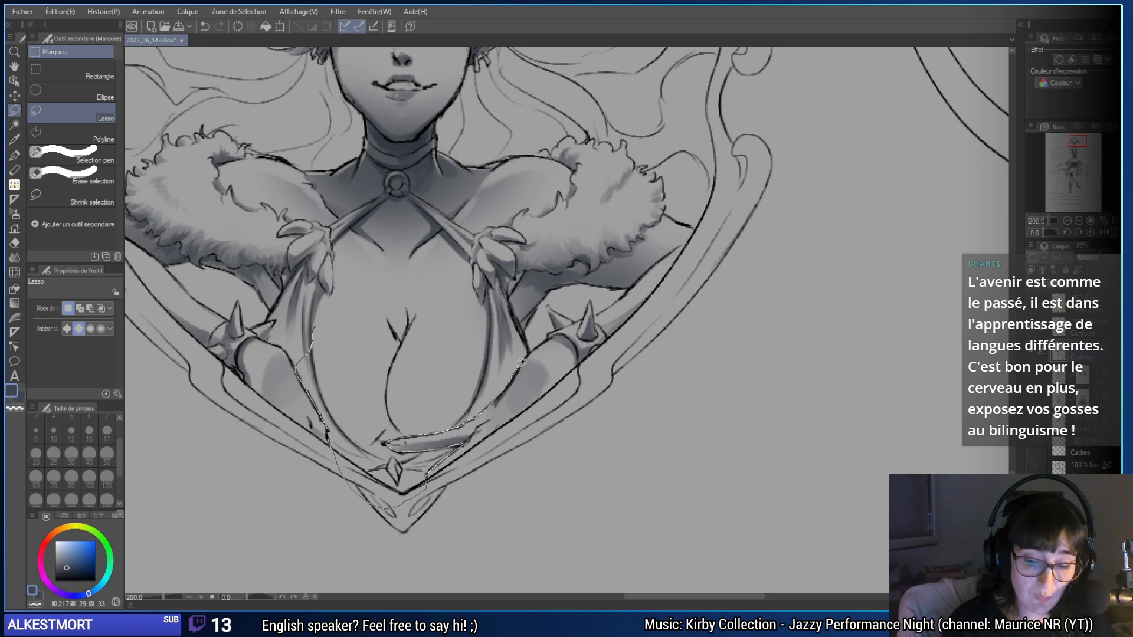
pyautogui.moveTo(523, 315)
pyautogui.mouseDown()
pyautogui.moveTo(318, 319)
pyautogui.moveTo(416, 351)
pyautogui.mouseUp()
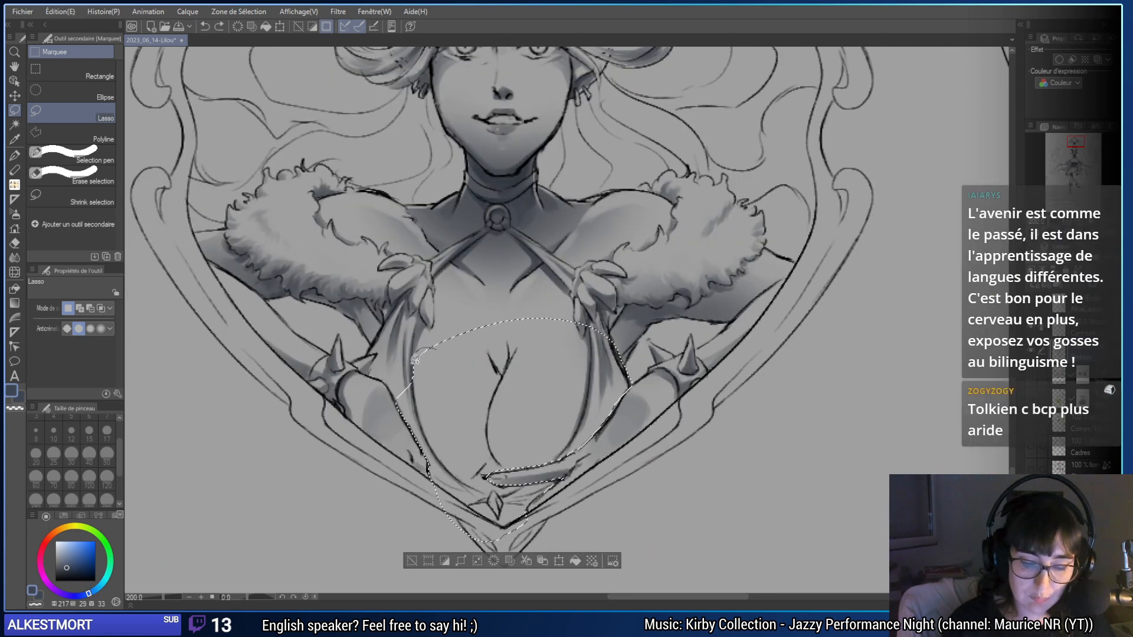
# - Examine the selection outline around the lower chest, forearms and hand at 400% zoom
pyautogui.moveTo(630, 392)
pyautogui.mouseDown()
pyautogui.moveTo(522, 383)
pyautogui.moveTo(583, 358)
pyautogui.mouseUp()
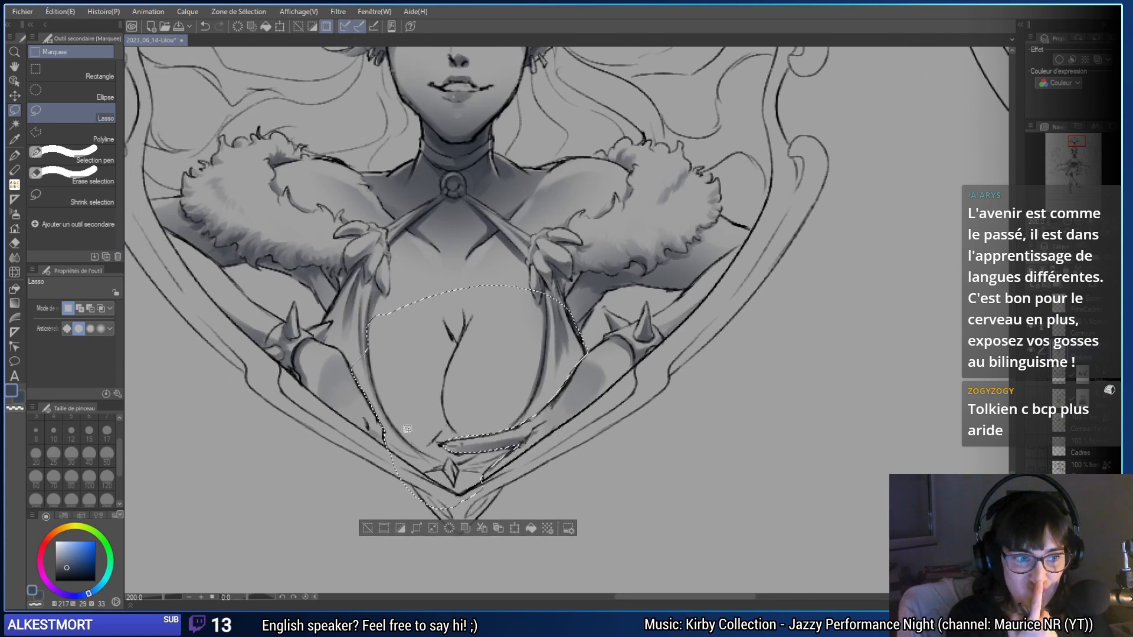
pyautogui.scroll(3, 472, 469)
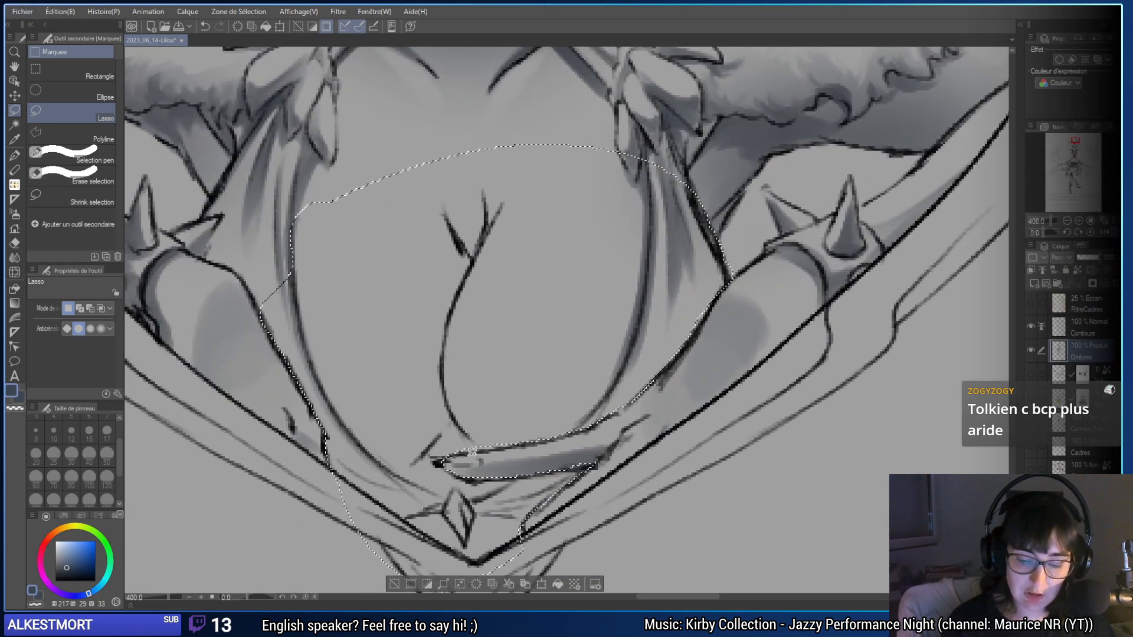
pyautogui.moveTo(575, 429)
pyautogui.mouseDown()
pyautogui.moveTo(491, 408)
pyautogui.moveTo(566, 431)
pyautogui.moveTo(585, 377)
pyautogui.mouseUp()
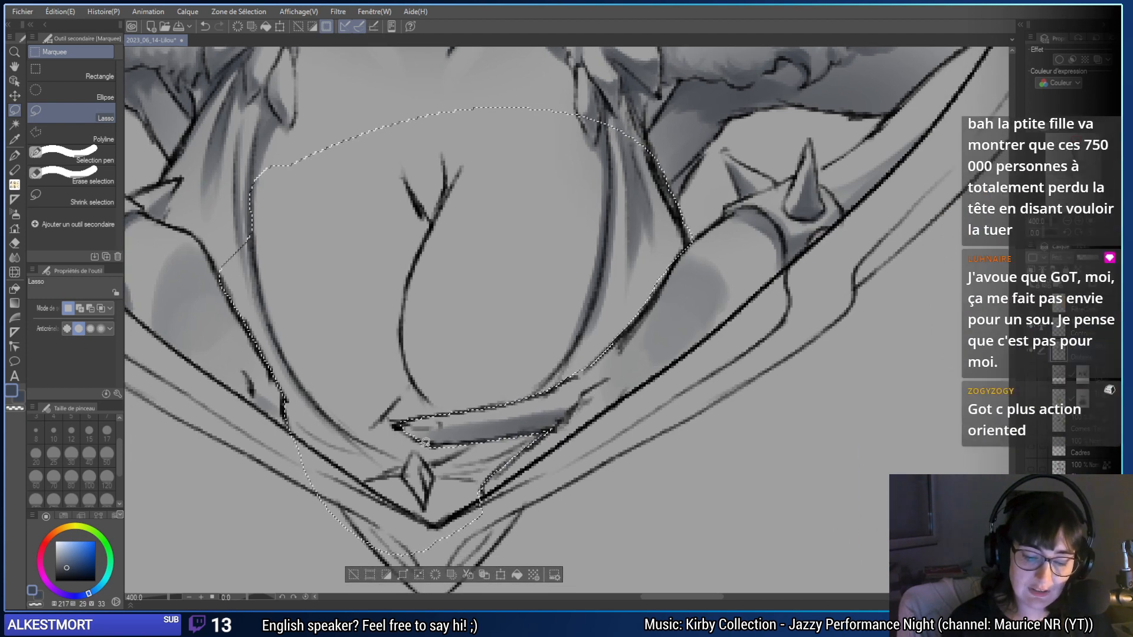
pyautogui.moveTo(134, 360); pyautogui.dragTo(416, 472)
pyautogui.moveTo(806, 451); pyautogui.dragTo(582, 303)
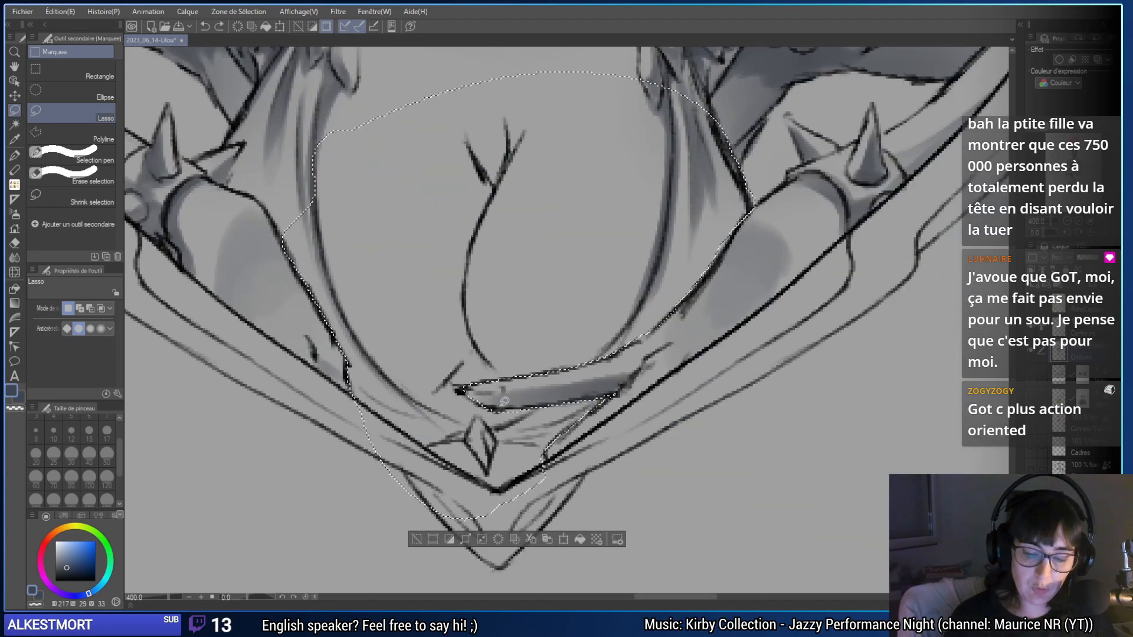
pyautogui.moveTo(506, 416); pyautogui.dragTo(524, 429)
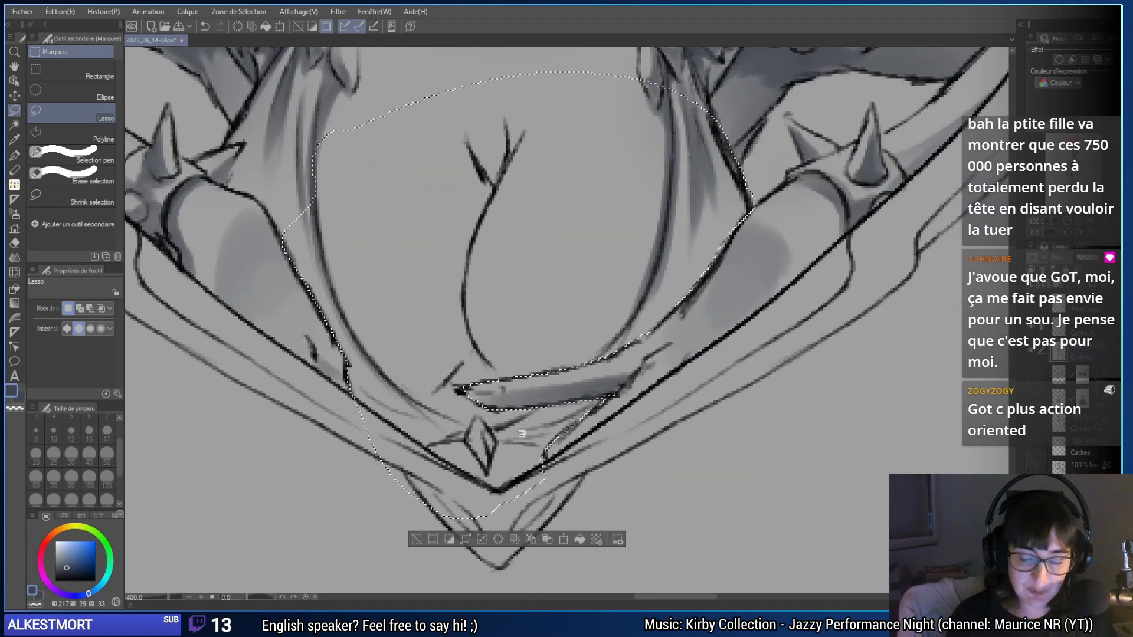
pyautogui.moveTo(787, 230)
pyautogui.mouseDown()
pyautogui.moveTo(796, 334)
pyautogui.moveTo(769, 345)
pyautogui.mouseUp()
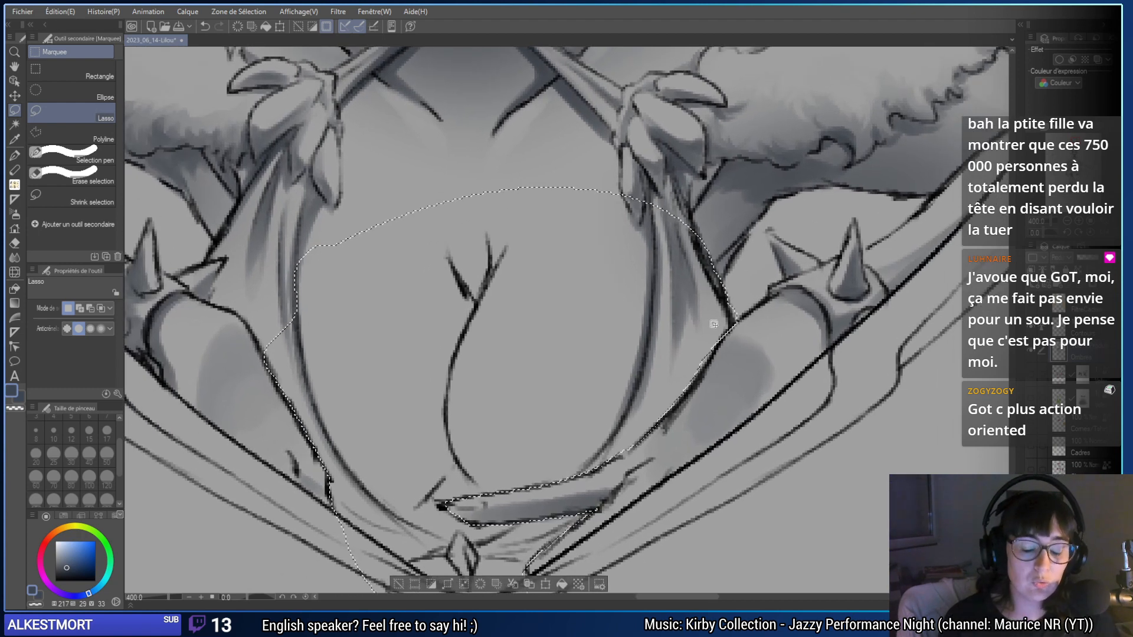
pyautogui.scroll(-1, 700, 413)
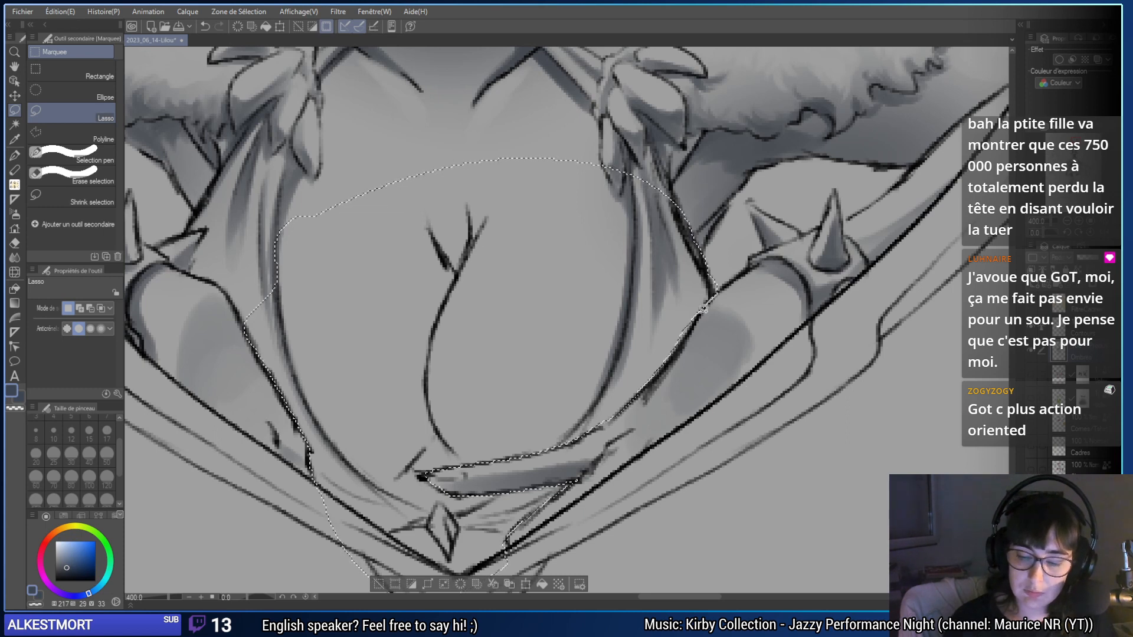
pyautogui.moveTo(688, 339)
pyautogui.mouseDown()
pyautogui.moveTo(609, 414)
pyautogui.moveTo(640, 347)
pyautogui.moveTo(667, 344)
pyautogui.mouseUp()
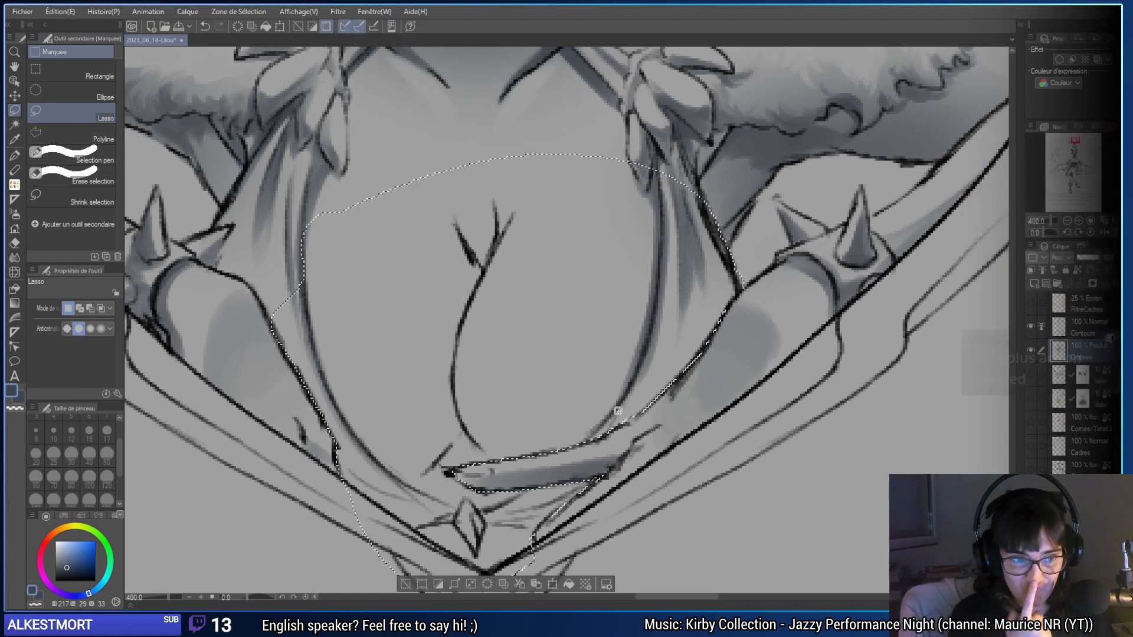
# - Lay a soft gradient shadow over the selected lower chest with the Soft airbrush at size 80, undoing an excess stroke
pyautogui.press('b')
pyautogui.press('b')
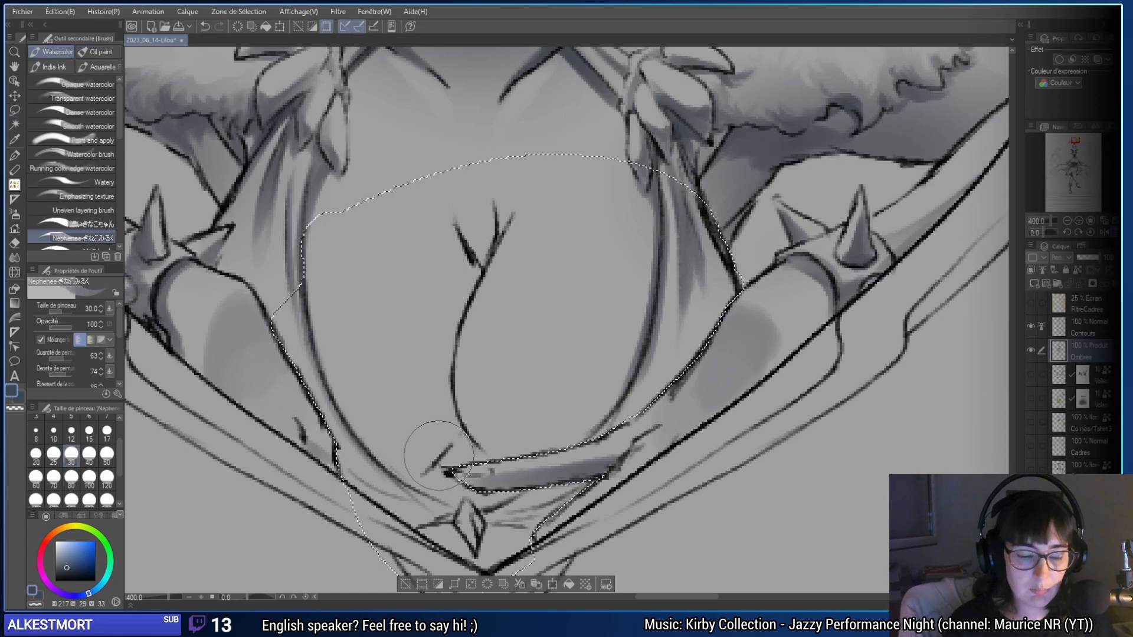
pyautogui.hscroll(1, 358, 278)
pyautogui.moveTo(366, 354); pyautogui.dragTo(562, 438)
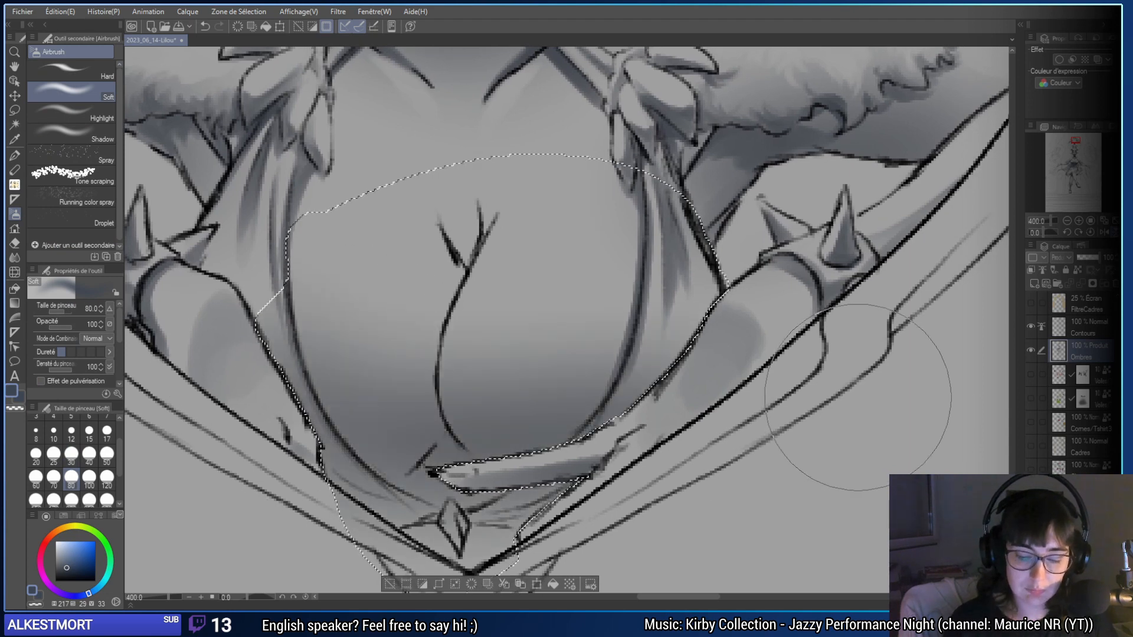
pyautogui.hotkey('ctrl', 'z')
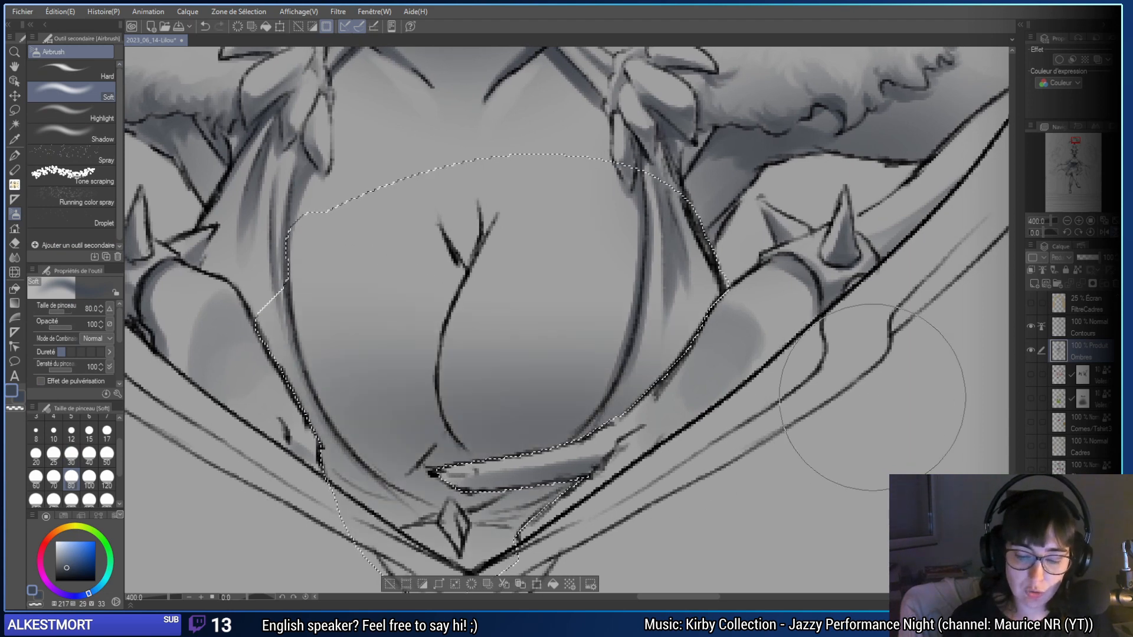
pyautogui.moveTo(575, 435)
pyautogui.mouseDown()
pyautogui.moveTo(605, 371)
pyautogui.moveTo(578, 397)
pyautogui.mouseUp()
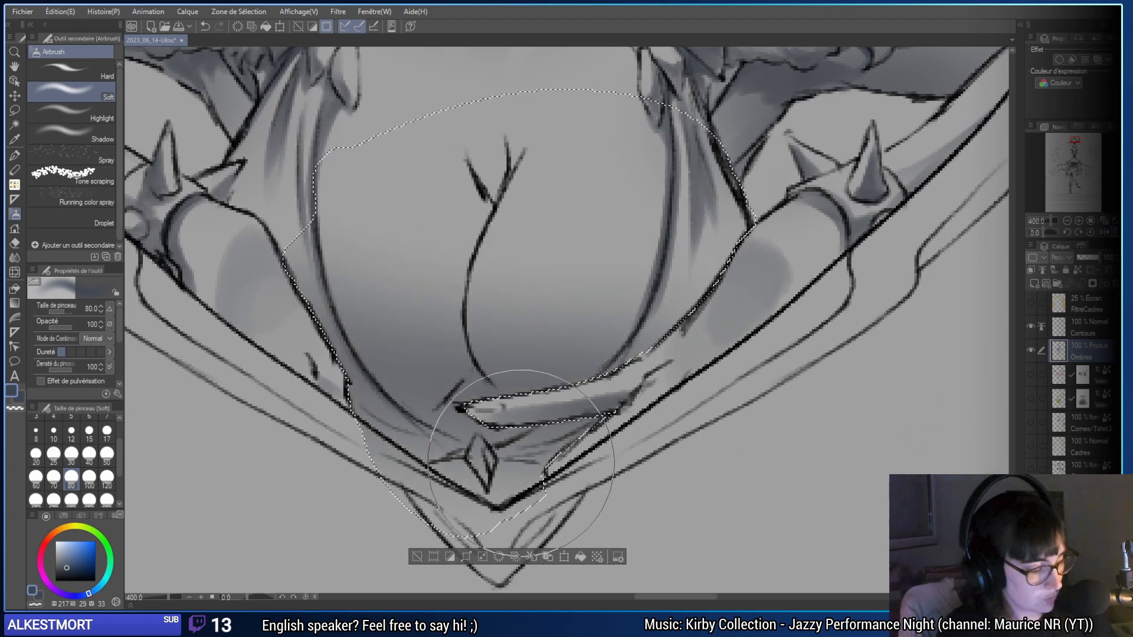
# - Shade the bodice tip around the diamond gem with the Nephenee watercolor brush at sizes 30 and 12, lightening parts with transparent colour
pyautogui.press('b')
pyautogui.press('b')
pyautogui.scroll(1, 531, 401)
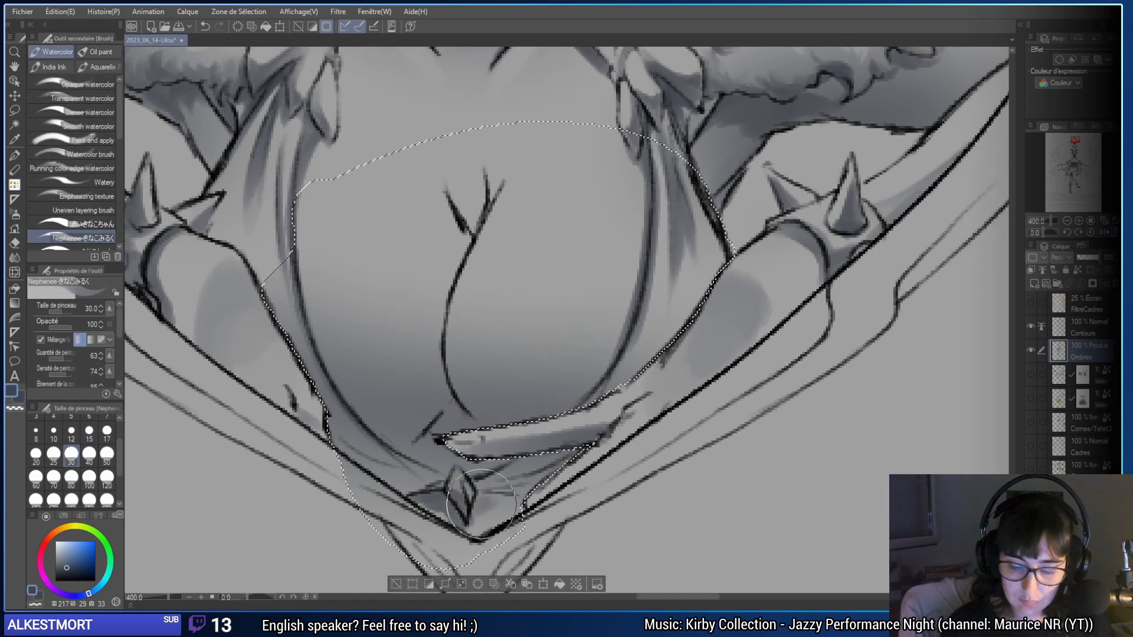
pyautogui.click(72, 434)
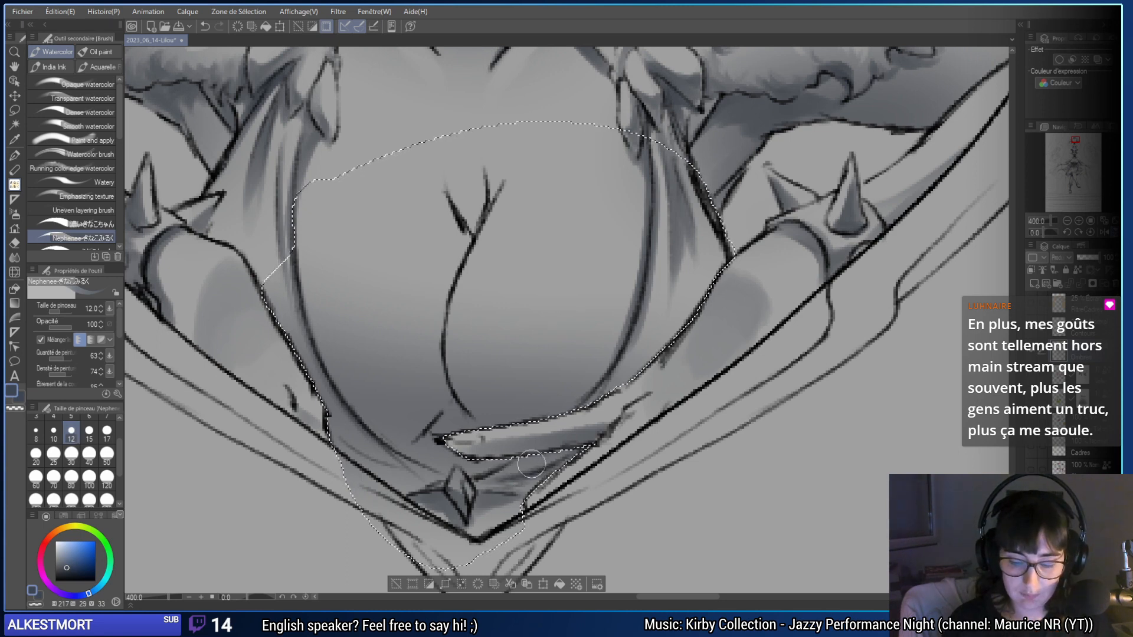
pyautogui.press('c')
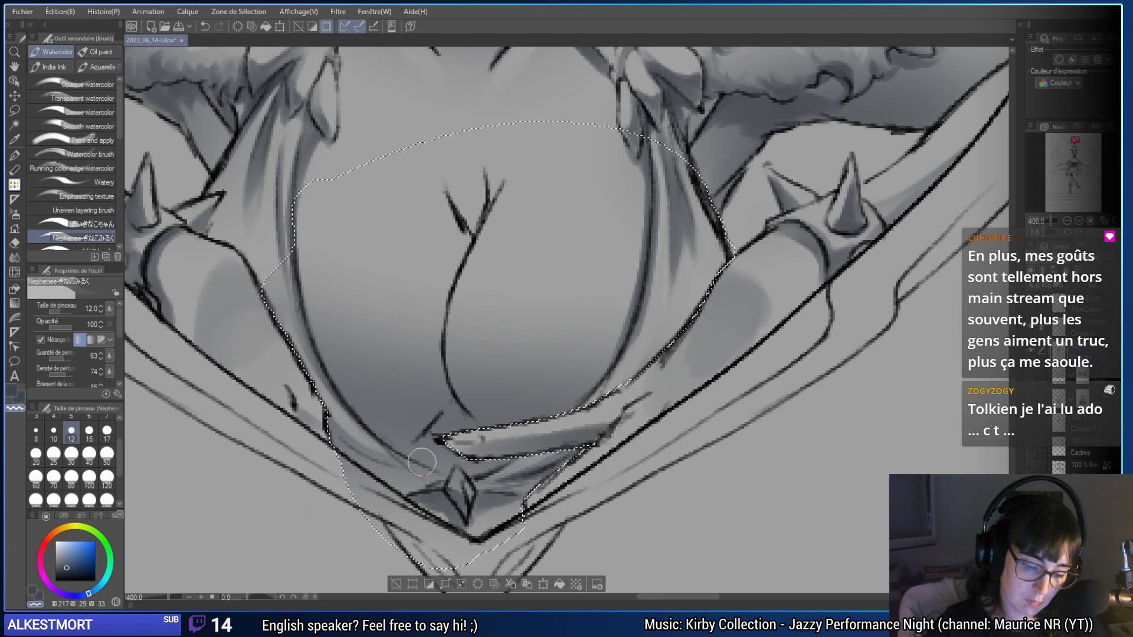
pyautogui.press('c')
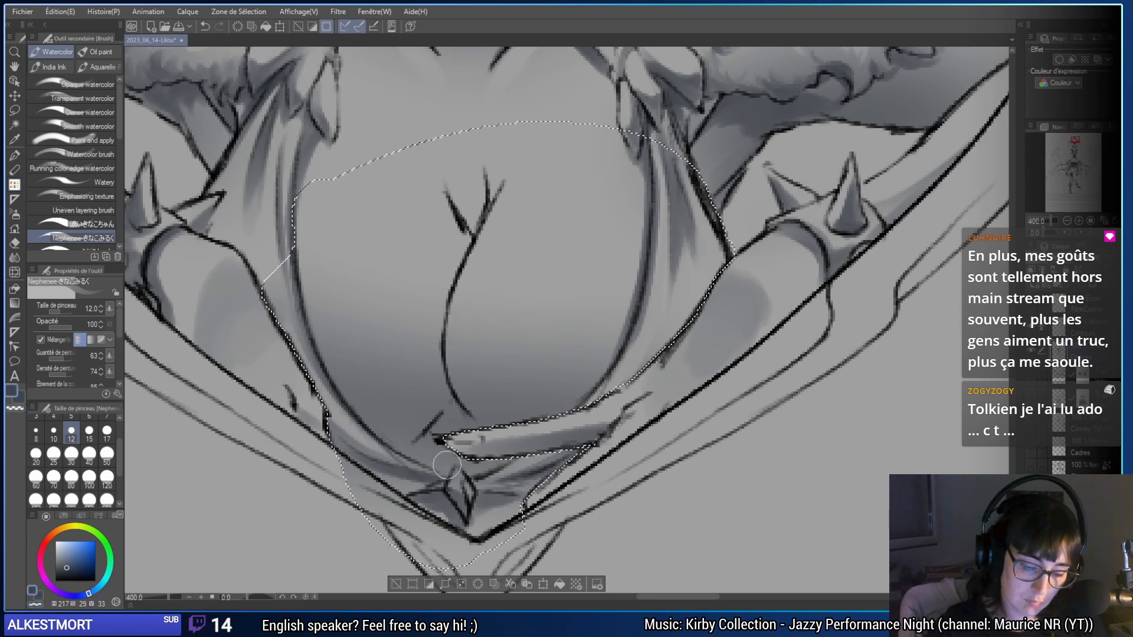
pyautogui.moveTo(490, 490); pyautogui.dragTo(470, 524)
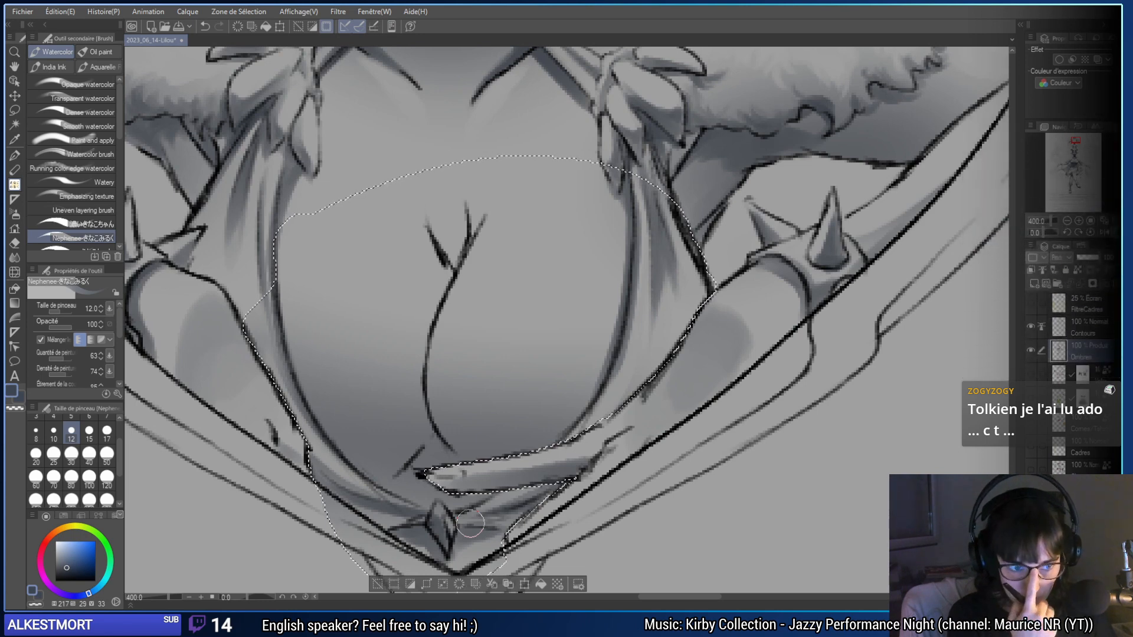
# - Carve rounded lit areas out of the chest's gradient shadow with transparent colour at brush size 80, undoing an unwanted stroke
pyautogui.moveTo(382, 392)
pyautogui.mouseDown()
pyautogui.moveTo(458, 384)
pyautogui.moveTo(436, 289)
pyautogui.moveTo(402, 265)
pyautogui.moveTo(472, 288)
pyautogui.mouseUp()
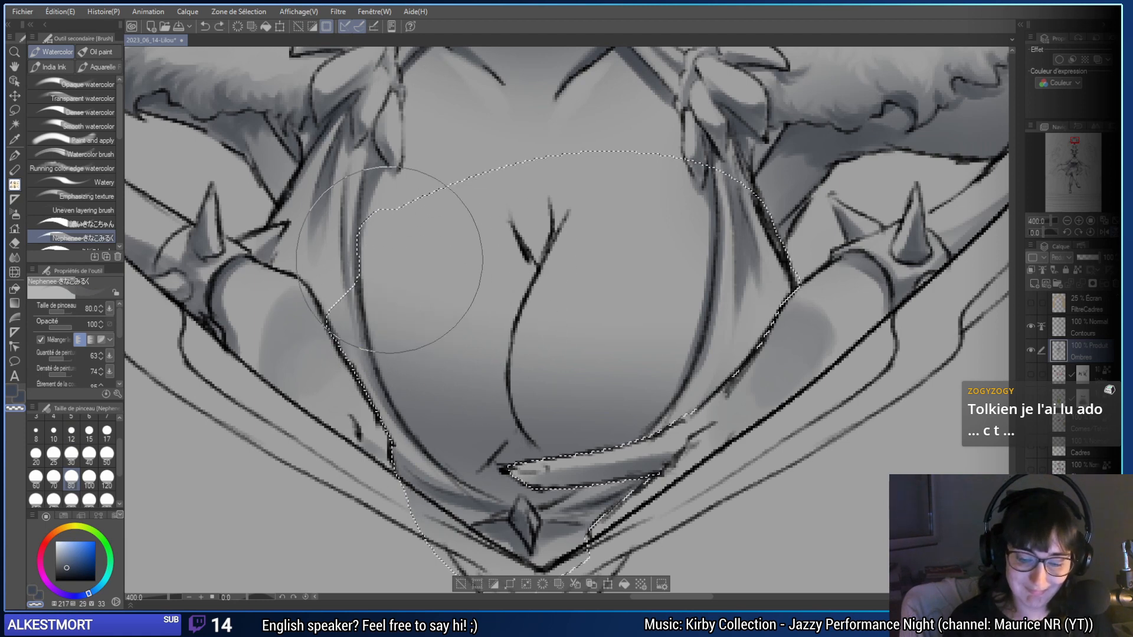
pyautogui.moveTo(455, 197)
pyautogui.mouseDown()
pyautogui.moveTo(619, 228)
pyautogui.moveTo(582, 291)
pyautogui.moveTo(690, 298)
pyautogui.moveTo(582, 299)
pyautogui.moveTo(594, 303)
pyautogui.moveTo(554, 319)
pyautogui.moveTo(640, 319)
pyautogui.moveTo(593, 328)
pyautogui.mouseUp()
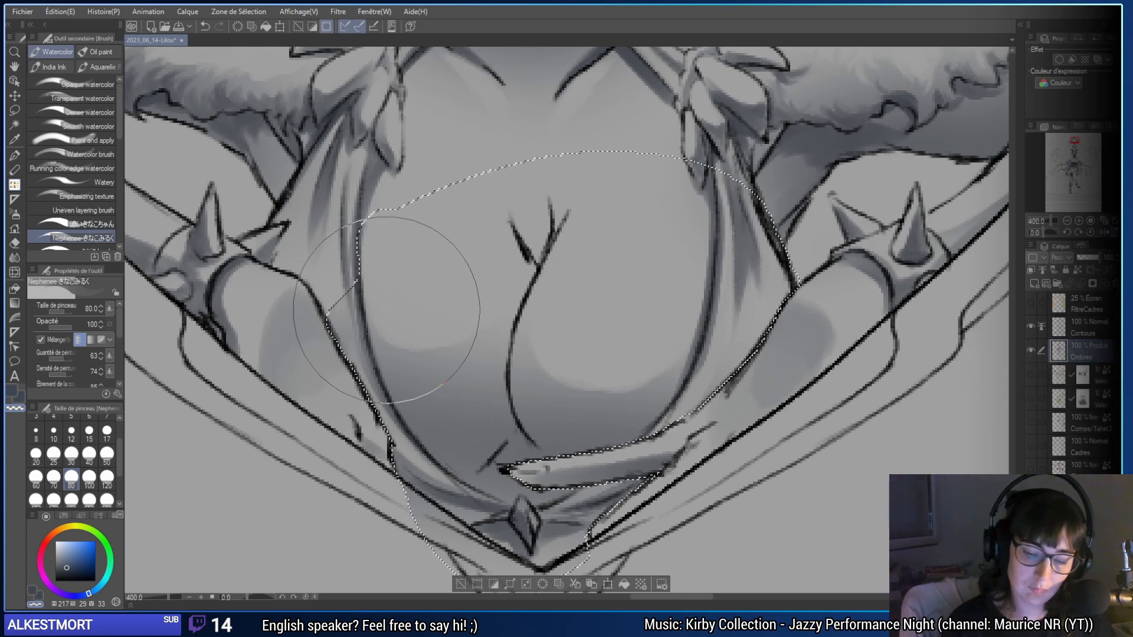
pyautogui.moveTo(470, 331)
pyautogui.mouseDown()
pyautogui.moveTo(374, 308)
pyautogui.moveTo(450, 354)
pyautogui.moveTo(475, 327)
pyautogui.moveTo(478, 290)
pyautogui.moveTo(454, 329)
pyautogui.moveTo(502, 454)
pyautogui.mouseUp()
pyautogui.hscroll(1, 531, 384)
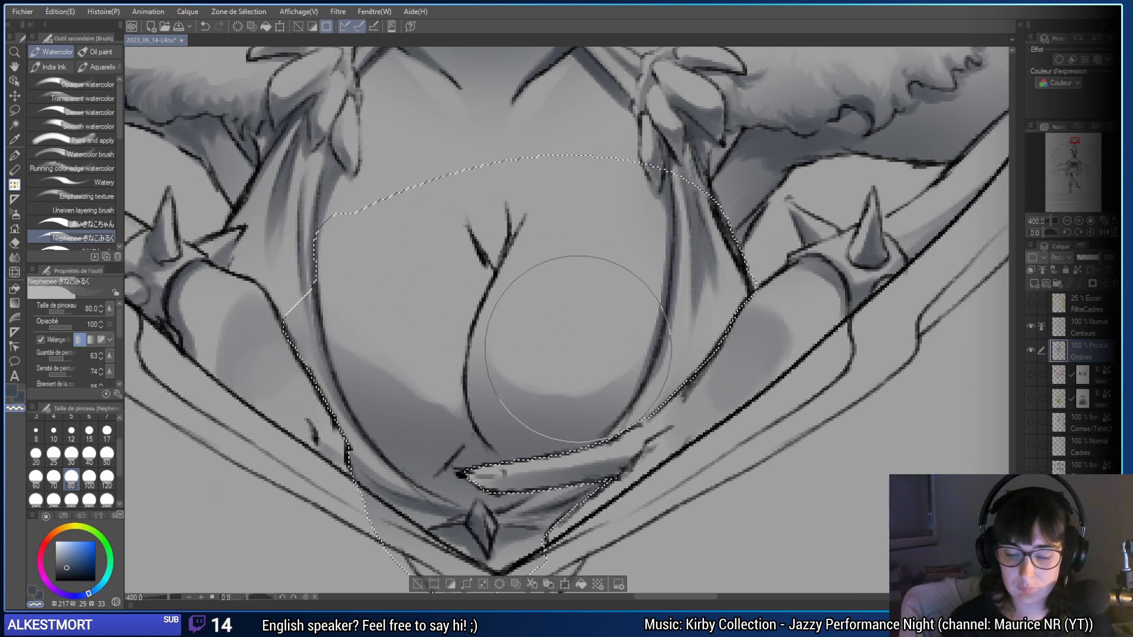
pyautogui.moveTo(596, 361)
pyautogui.mouseDown()
pyautogui.moveTo(486, 392)
pyautogui.moveTo(576, 283)
pyautogui.moveTo(500, 338)
pyautogui.moveTo(499, 369)
pyautogui.mouseUp()
pyautogui.hotkey('ctrl', 'z')
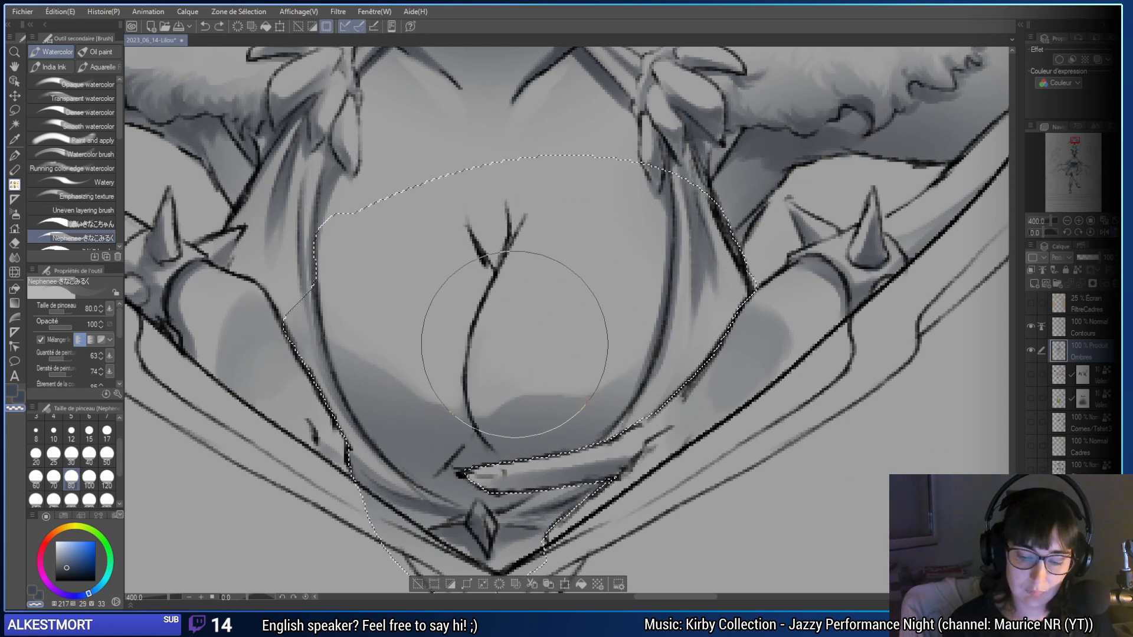
# - Try a shadow stroke beside the base of the cleavage line with the brush at size 40
pyautogui.press('[')
pyautogui.press('[')
pyautogui.press('[')
pyautogui.press('[')
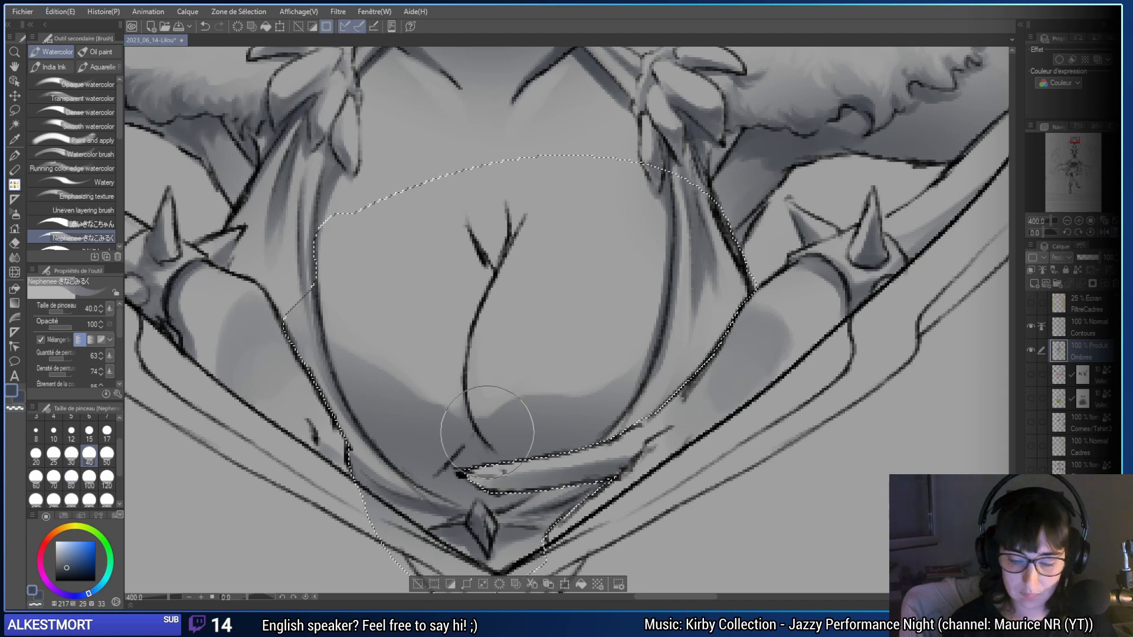
pyautogui.moveTo(481, 424); pyautogui.dragTo(540, 409)
pyautogui.hotkey('ctrl', 'z')
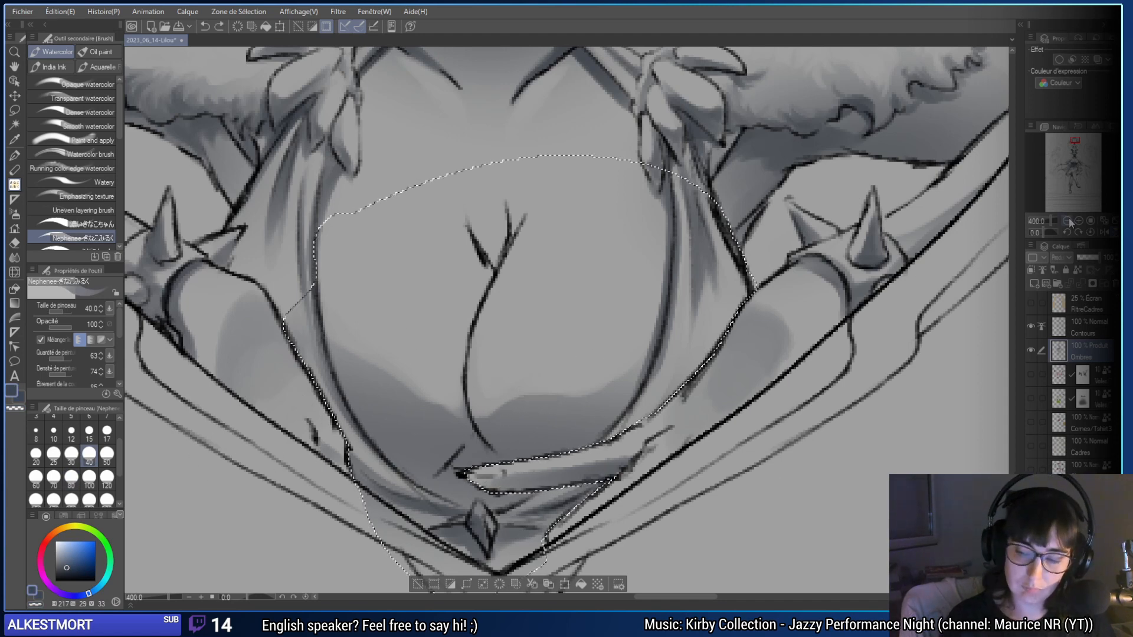
# - Examine the chest shading against the whole framed portrait at lower zoom levels, undoing a test stroke
pyautogui.click(1068, 221)
pyautogui.click(1068, 221)
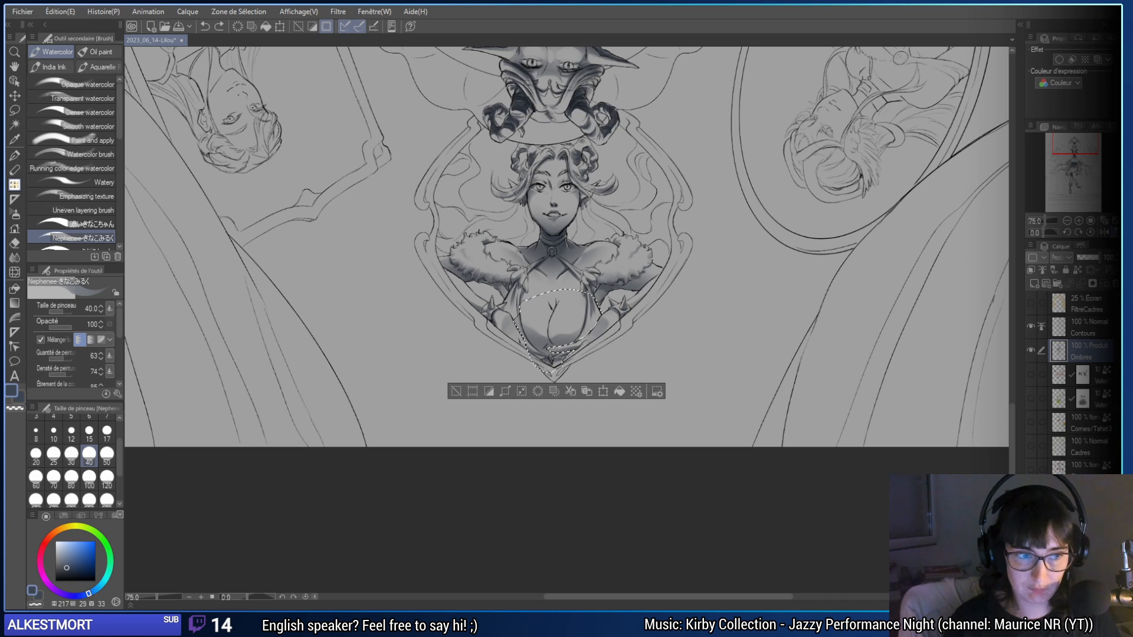
pyautogui.click(1079, 221)
pyautogui.hotkey('ctrl', '-')
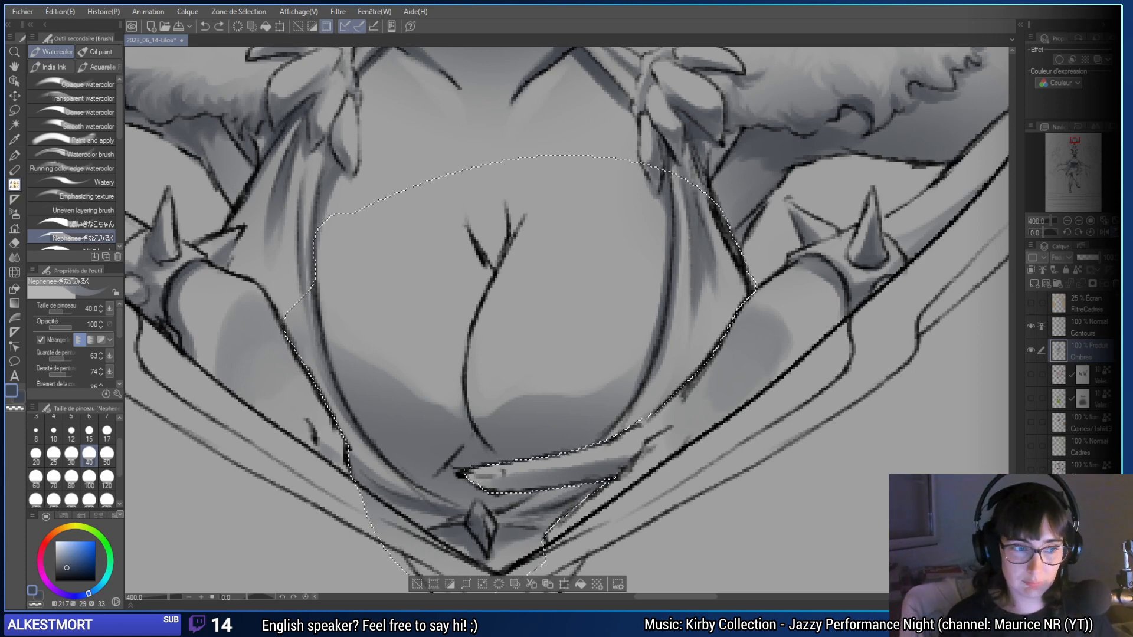
pyautogui.scroll(-4, 493, 363)
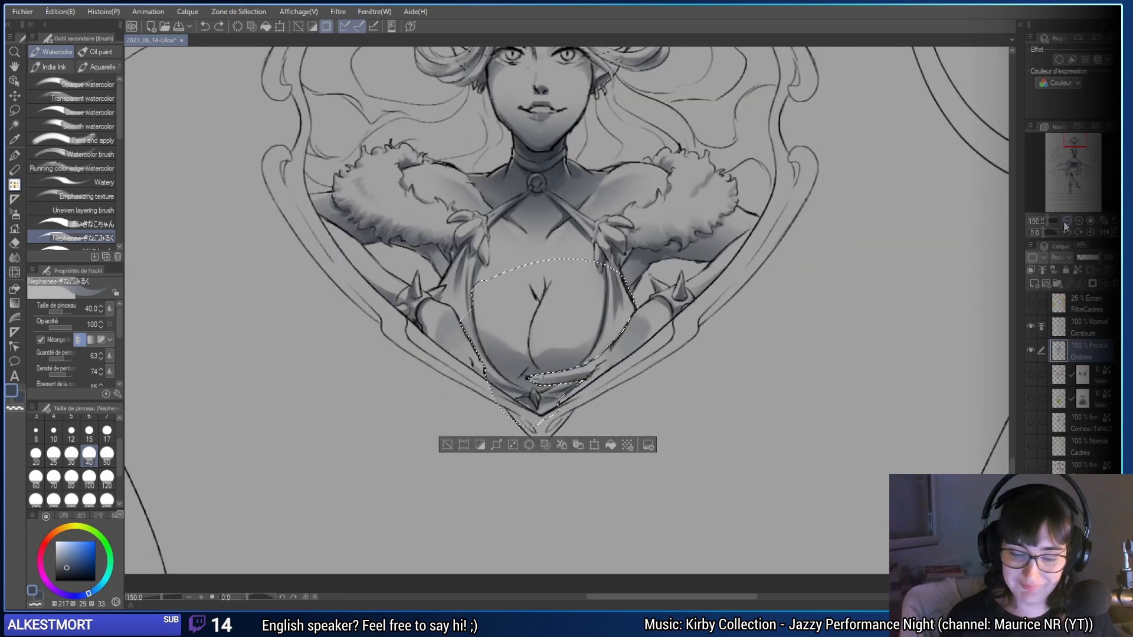
pyautogui.moveTo(493, 372)
pyautogui.mouseDown()
pyautogui.moveTo(484, 360)
pyautogui.moveTo(478, 372)
pyautogui.moveTo(534, 392)
pyautogui.moveTo(489, 366)
pyautogui.moveTo(516, 395)
pyautogui.mouseUp()
pyautogui.hotkey('ctrl', 'z')
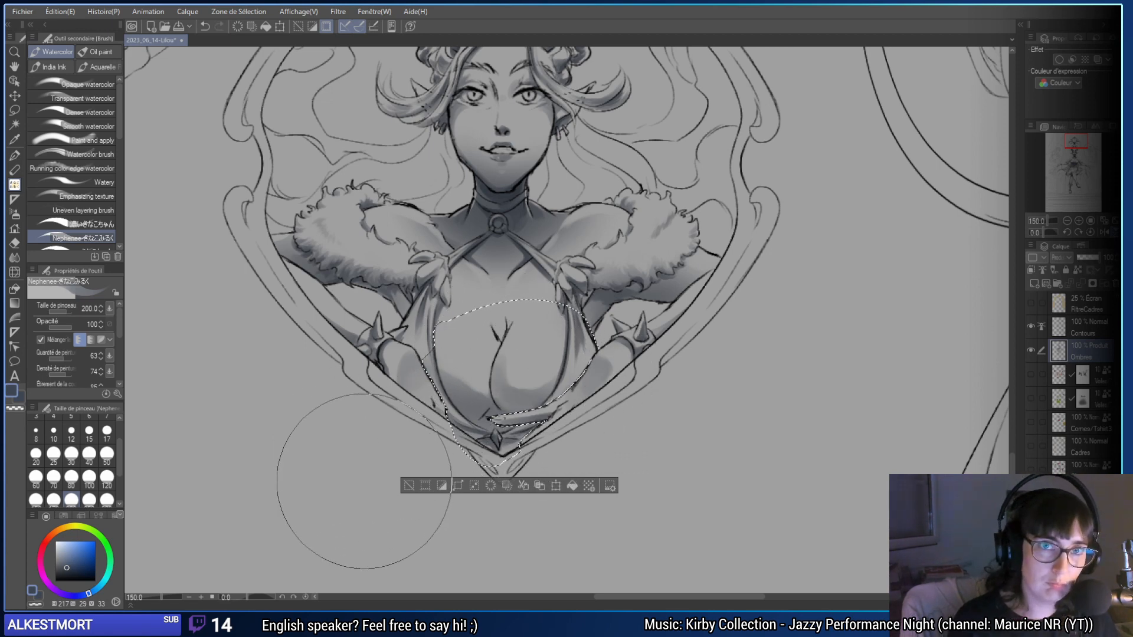
# - Carve a rounded lit area into the shadow on the right half of the chest with transparent colour at brush size 40
pyautogui.click(90, 453)
pyautogui.moveTo(463, 381); pyautogui.dragTo(509, 347)
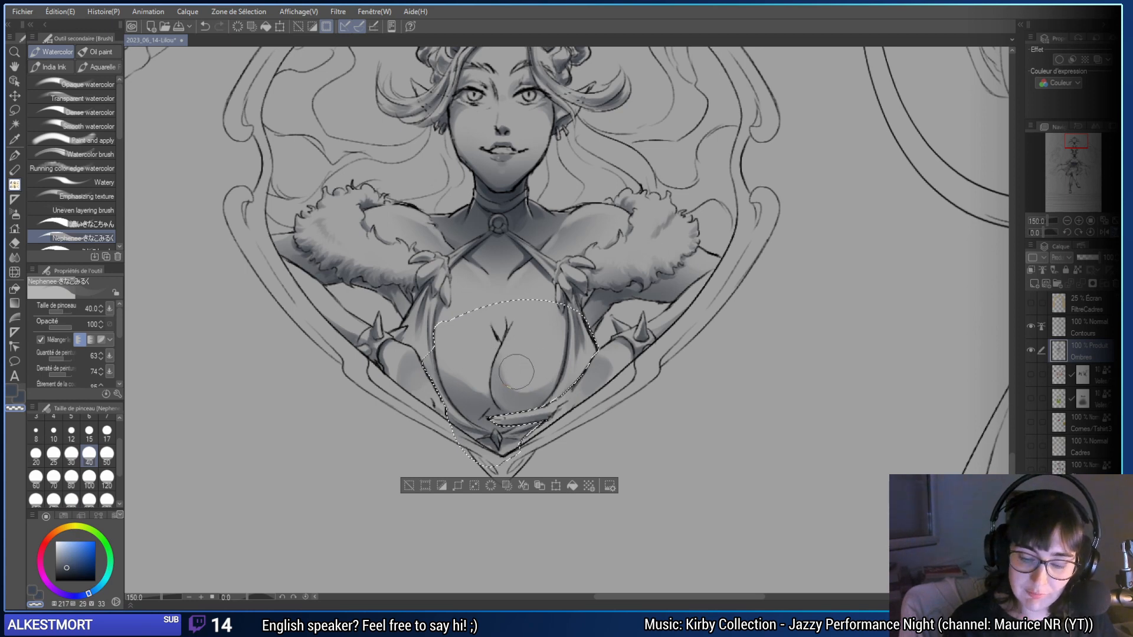
pyautogui.moveTo(675, 426); pyautogui.dragTo(636, 495)
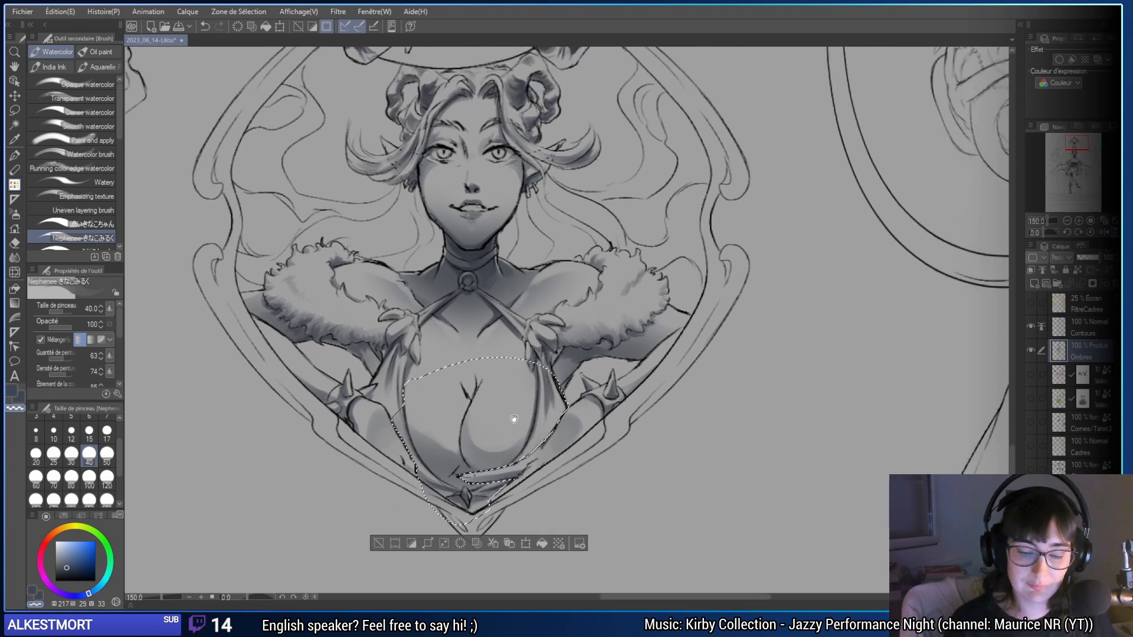
pyautogui.moveTo(422, 510); pyautogui.dragTo(442, 456)
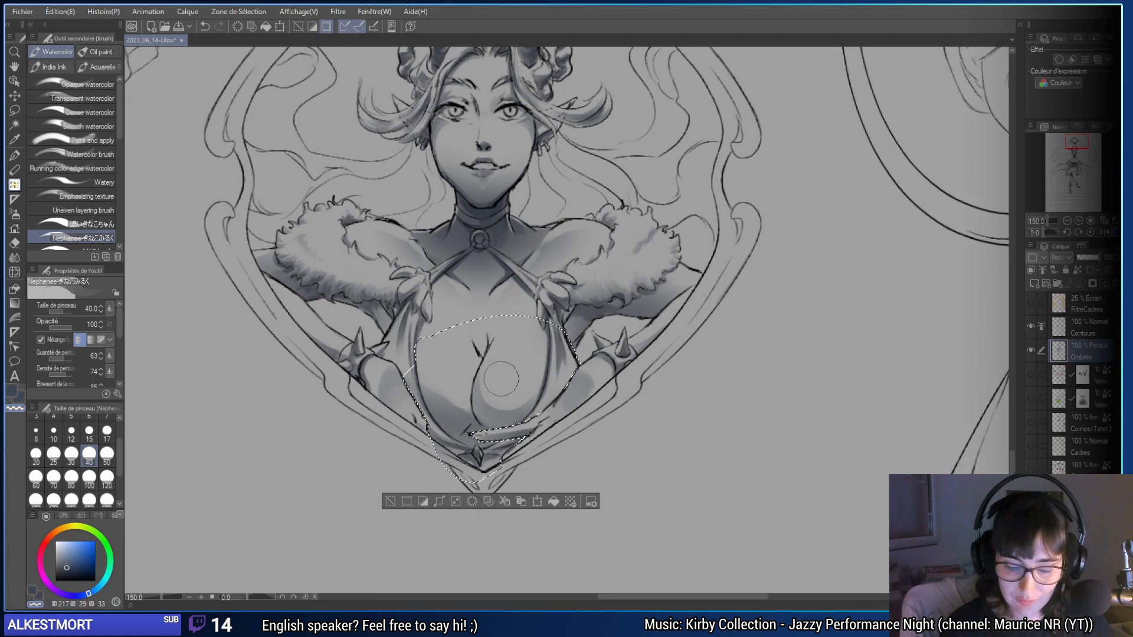
pyautogui.press('c')
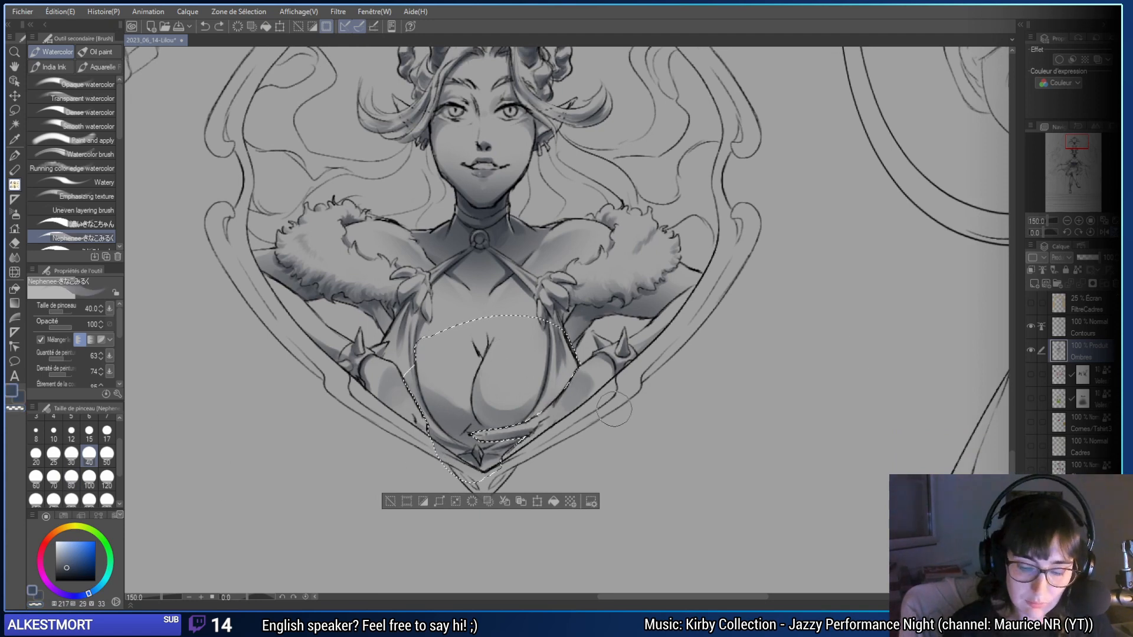
# - Clean up the upper cleavage line on the Contours layer with the Hard eraser at size 30, returning to the Ombres layer
pyautogui.hotkey('alt', ']')
pyautogui.press('e')
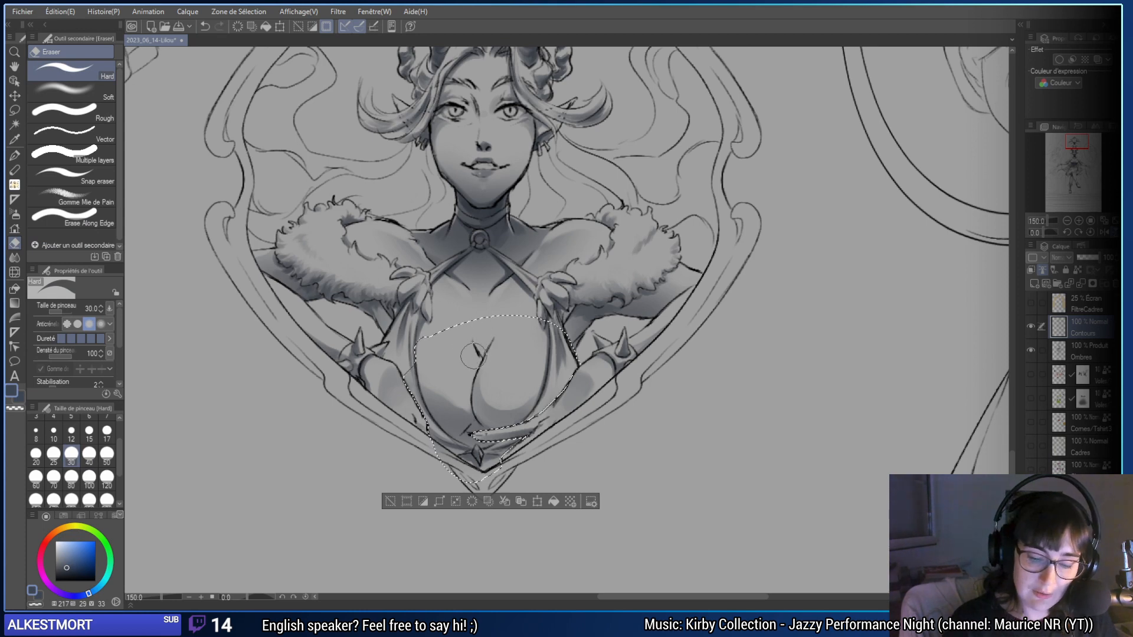
pyautogui.press('b')
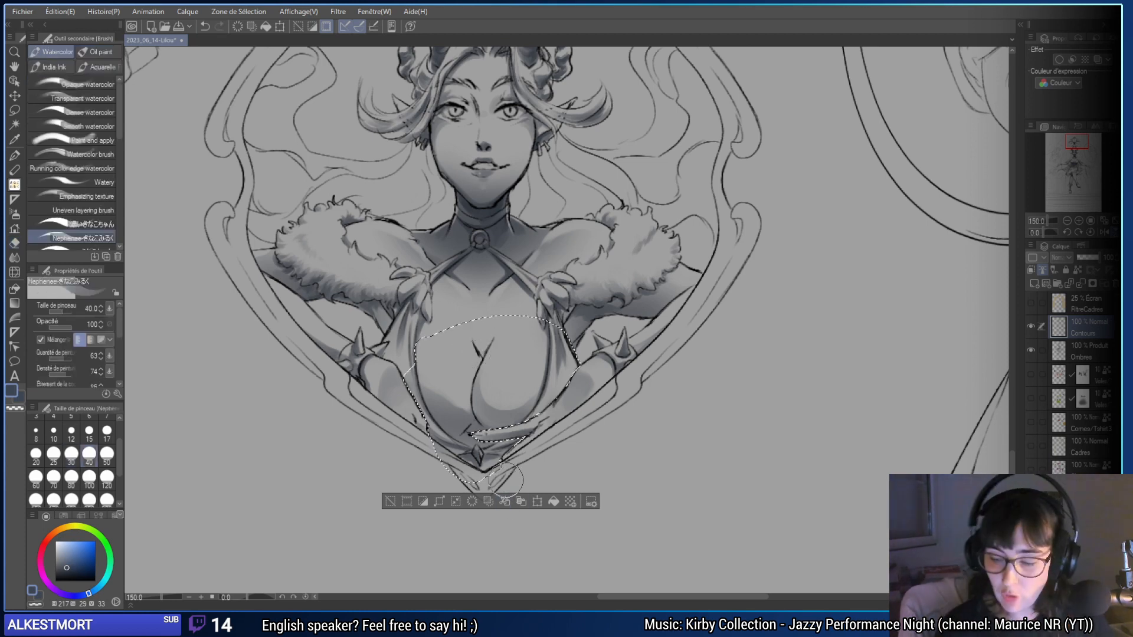
pyautogui.click(1081, 354)
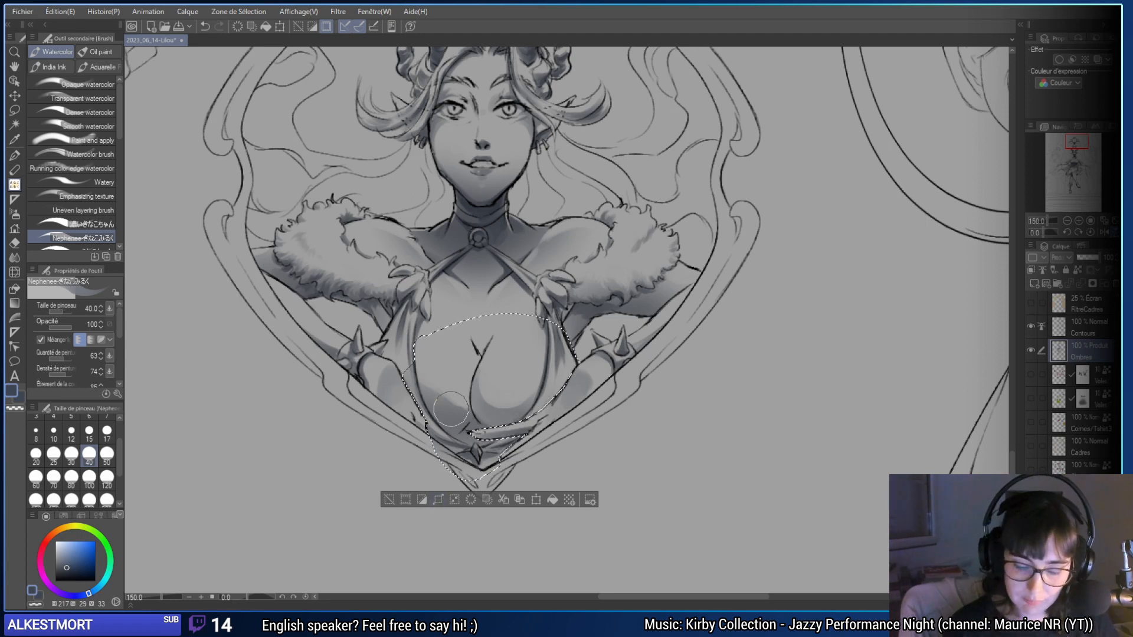
# - Reshape the shadow on the left half of the chest with a larger brush and soften its edge with the Blend tool at size 12
pyautogui.press(']')
pyautogui.press(']')
pyautogui.press(']')
pyautogui.press(']')
pyautogui.moveTo(464, 364)
pyautogui.mouseDown()
pyautogui.moveTo(452, 396)
pyautogui.moveTo(472, 377)
pyautogui.moveTo(447, 404)
pyautogui.moveTo(413, 357)
pyautogui.moveTo(487, 419)
pyautogui.mouseUp()
pyautogui.click(15, 272)
pyautogui.press('j')
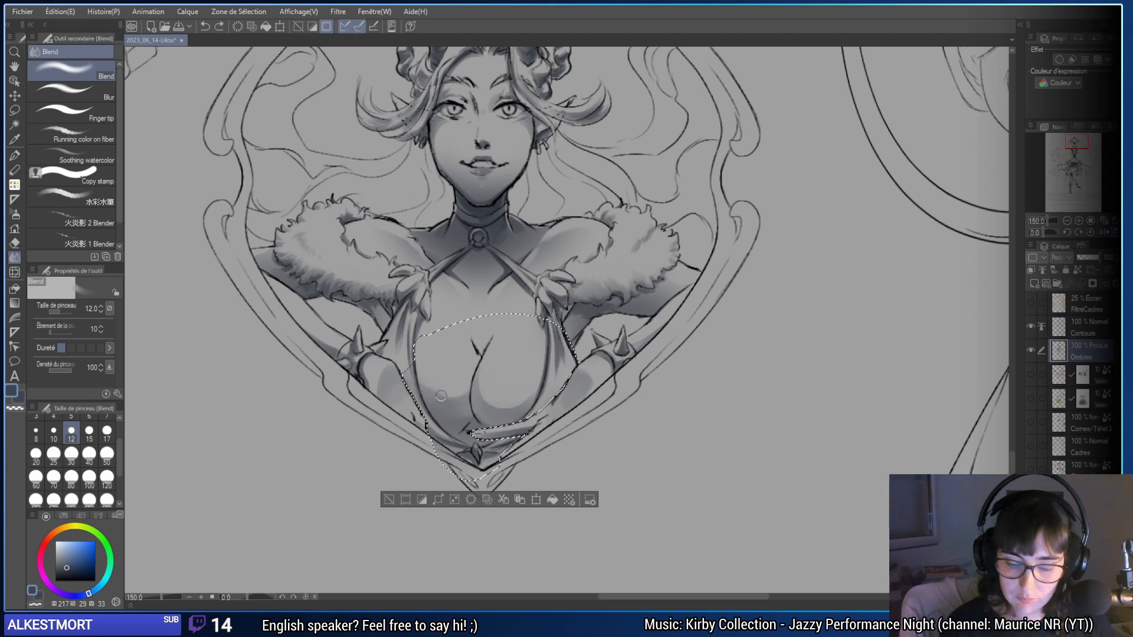
# - Add a small shadow stroke at the top of the cleavage fold with the Nephenee watercolor brush at size 30
pyautogui.press('b')
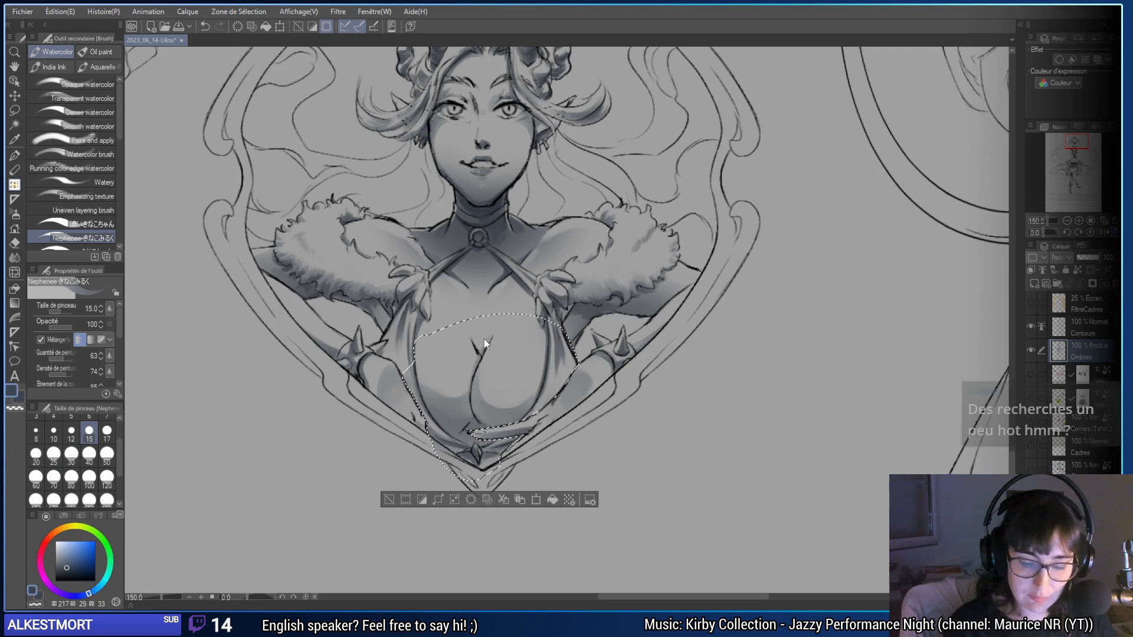
pyautogui.click(72, 453)
pyautogui.moveTo(498, 341); pyautogui.dragTo(509, 346)
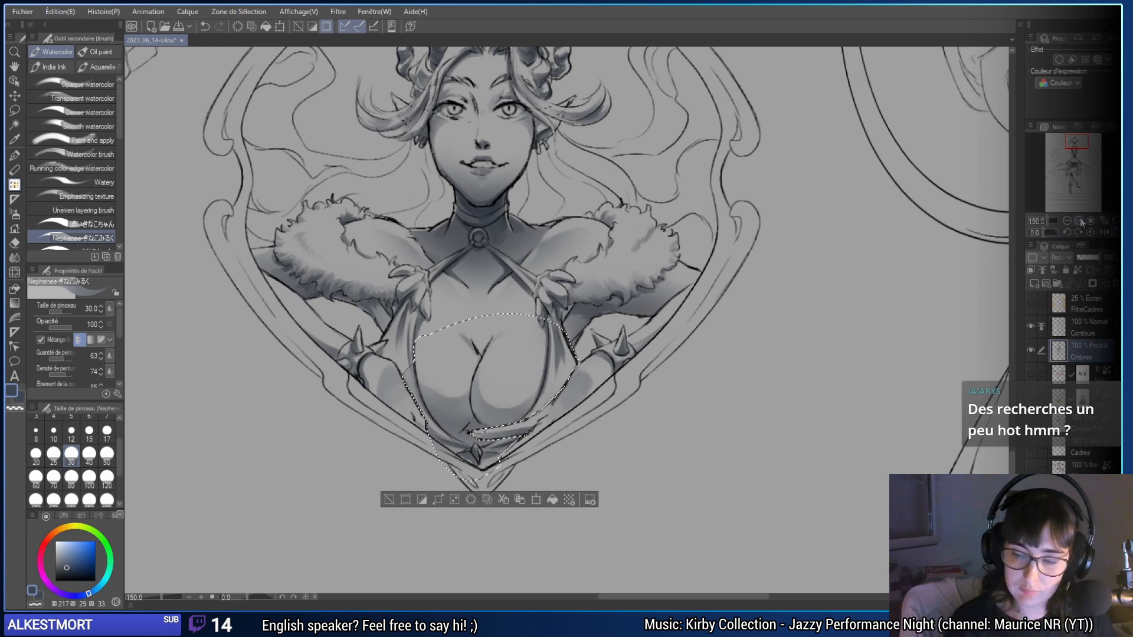
# - Extend the lasso selection of the chest upward to the neckline, following the inner edges of the straps and feather ornaments
pyautogui.scroll(4, 531, 354)
pyautogui.press('b')
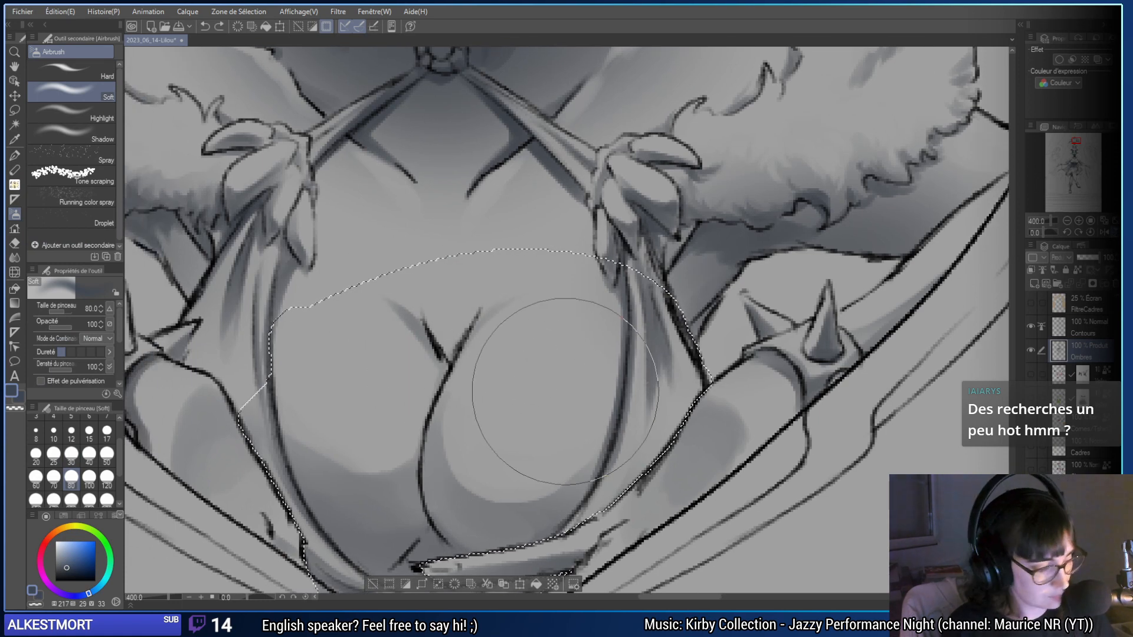
pyautogui.moveTo(473, 366); pyautogui.dragTo(519, 365)
pyautogui.press('m')
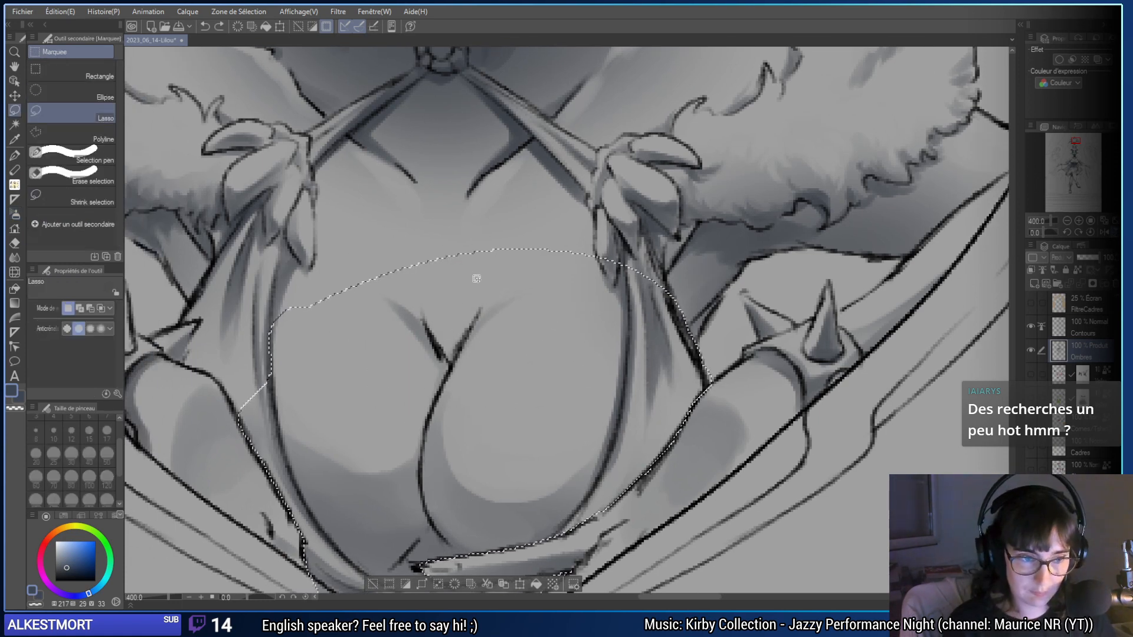
pyautogui.moveTo(534, 250)
pyautogui.mouseDown()
pyautogui.moveTo(320, 223)
pyautogui.moveTo(314, 266)
pyautogui.moveTo(284, 253)
pyautogui.moveTo(273, 321)
pyautogui.mouseUp()
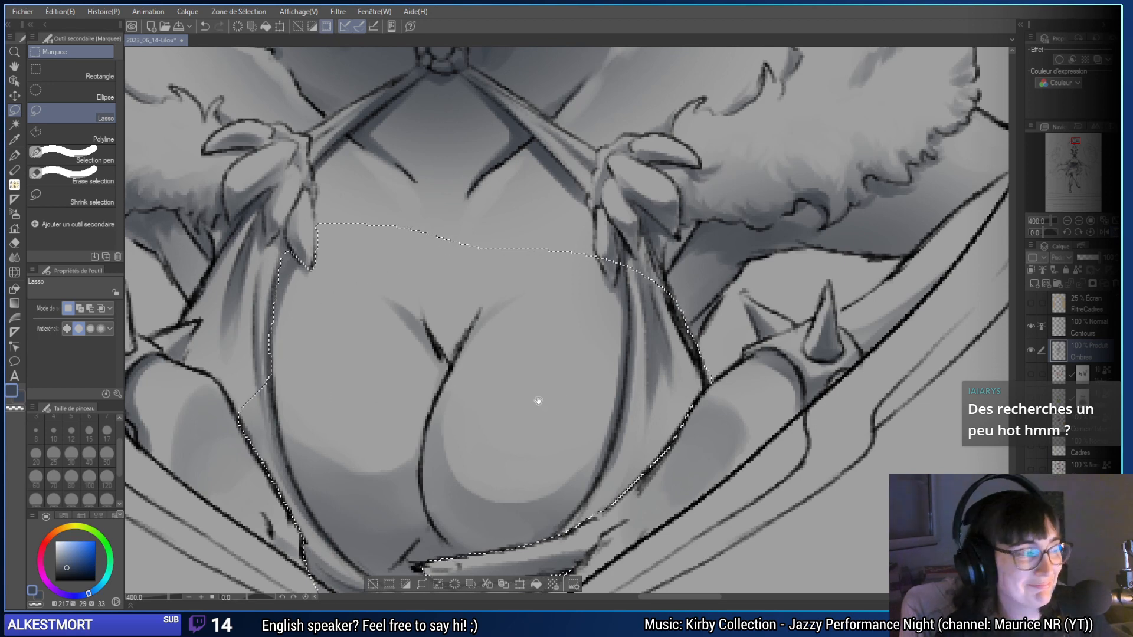
pyautogui.moveTo(536, 399); pyautogui.dragTo(547, 417)
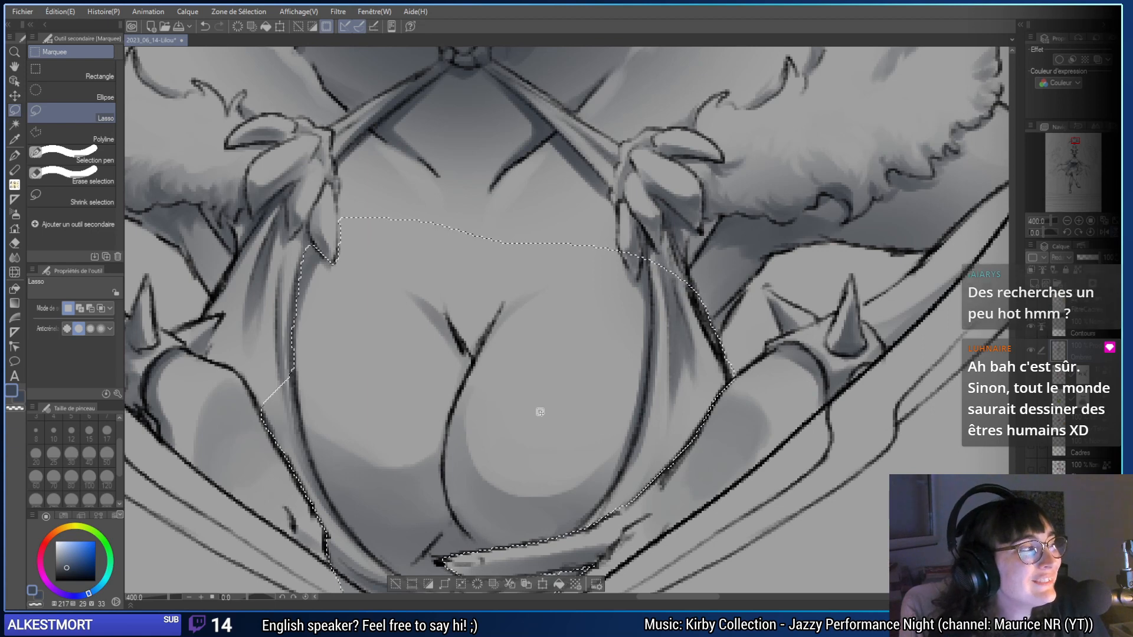
pyautogui.moveTo(553, 299); pyautogui.dragTo(575, 297)
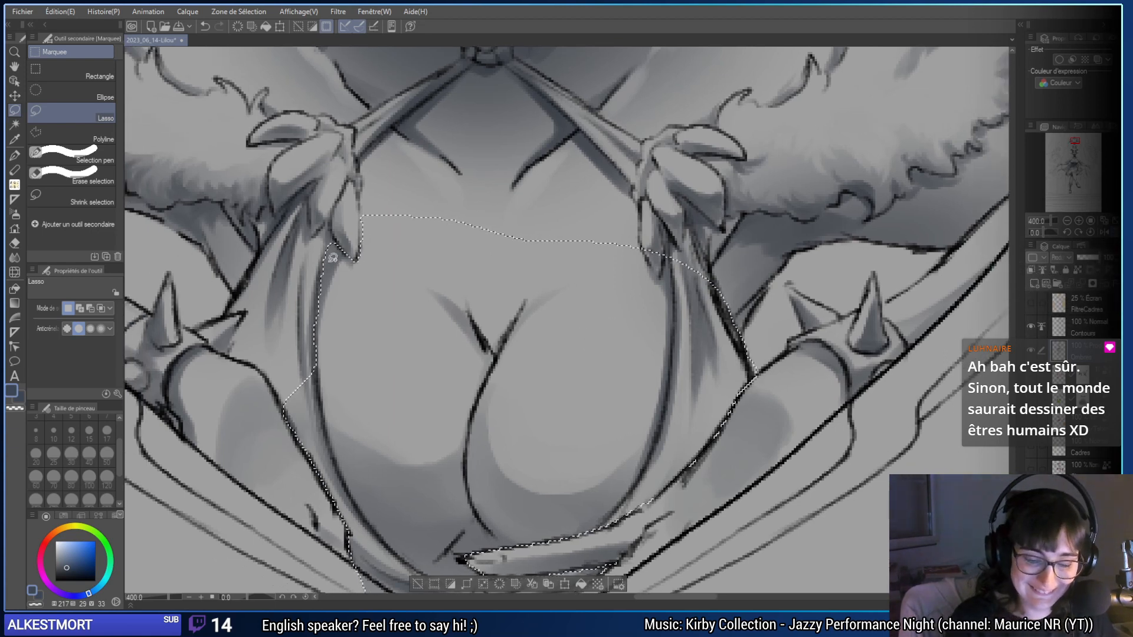
pyautogui.moveTo(420, 334); pyautogui.dragTo(444, 331)
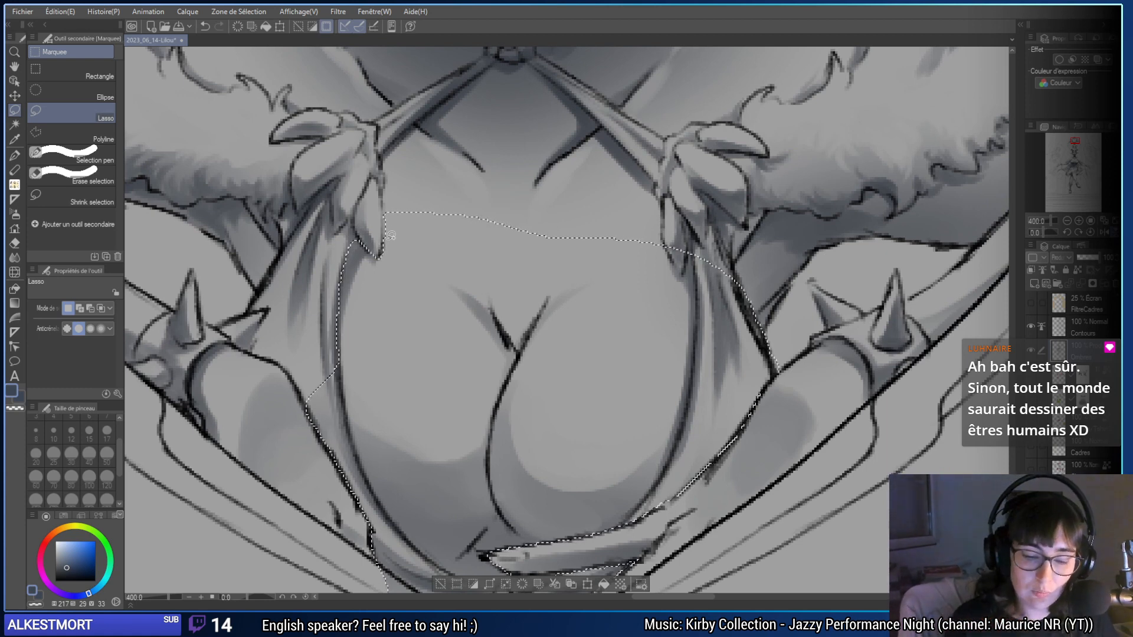
pyautogui.moveTo(385, 197)
pyautogui.mouseDown()
pyautogui.moveTo(519, 171)
pyautogui.moveTo(652, 217)
pyautogui.moveTo(666, 246)
pyautogui.moveTo(649, 194)
pyautogui.moveTo(523, 147)
pyautogui.moveTo(387, 223)
pyautogui.mouseUp()
pyautogui.moveTo(413, 265); pyautogui.dragTo(400, 276)
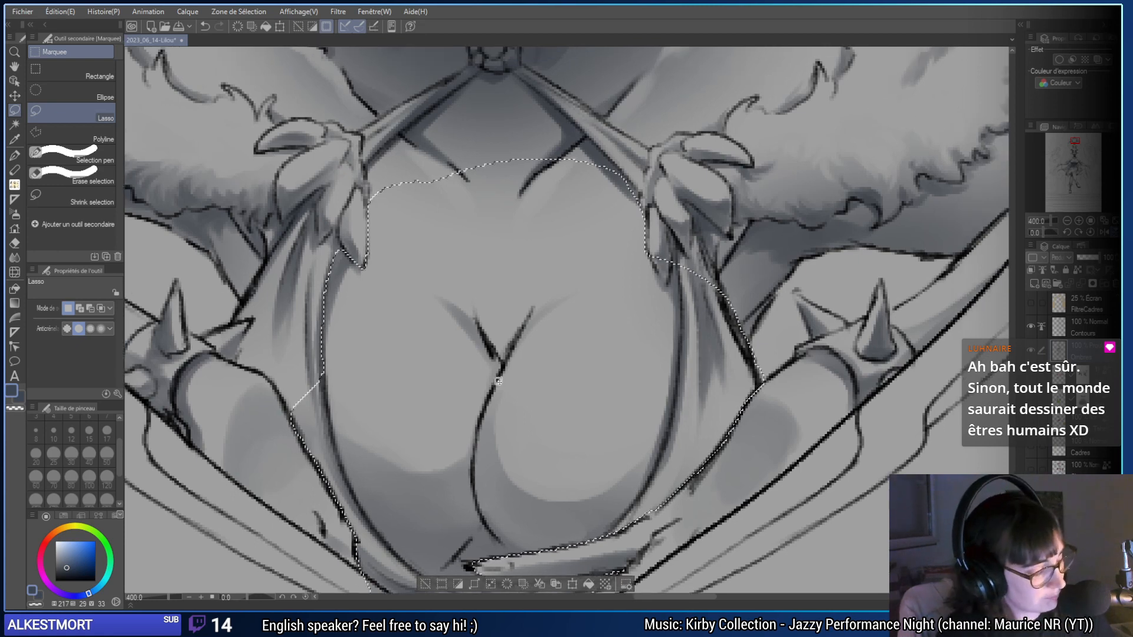
# - Lay a soft shadow above the cleavage with the Soft airbrush at size 40, undoing an earlier stroke
pyautogui.press('b')
pyautogui.moveTo(474, 323)
pyautogui.mouseDown()
pyautogui.moveTo(623, 253)
pyautogui.moveTo(477, 320)
pyautogui.moveTo(662, 268)
pyautogui.moveTo(554, 309)
pyautogui.moveTo(429, 292)
pyautogui.moveTo(670, 300)
pyautogui.moveTo(426, 301)
pyautogui.moveTo(652, 294)
pyautogui.moveTo(575, 361)
pyautogui.mouseUp()
pyautogui.moveTo(634, 324); pyautogui.dragTo(599, 350)
pyautogui.hotkey('ctrl', 'z')
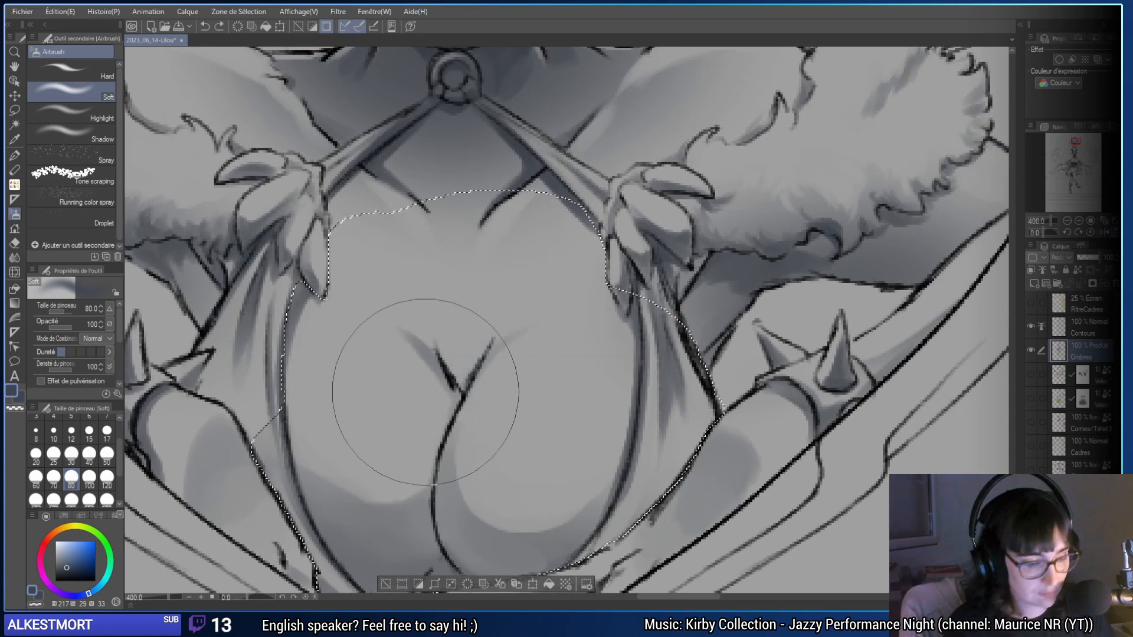
pyautogui.click(89, 453)
pyautogui.moveTo(321, 440)
pyautogui.mouseDown()
pyautogui.moveTo(447, 321)
pyautogui.moveTo(393, 314)
pyautogui.moveTo(495, 384)
pyautogui.moveTo(486, 367)
pyautogui.moveTo(511, 335)
pyautogui.moveTo(564, 315)
pyautogui.moveTo(387, 327)
pyautogui.moveTo(440, 356)
pyautogui.moveTo(625, 296)
pyautogui.moveTo(580, 325)
pyautogui.moveTo(424, 341)
pyautogui.moveTo(477, 397)
pyautogui.moveTo(505, 388)
pyautogui.moveTo(544, 464)
pyautogui.mouseUp()
# - Shape the edges of the cleavage shadow with transparent colour using the Nephenee watercolor brush at size 80, and clear the selection
pyautogui.press('b')
pyautogui.press('b')
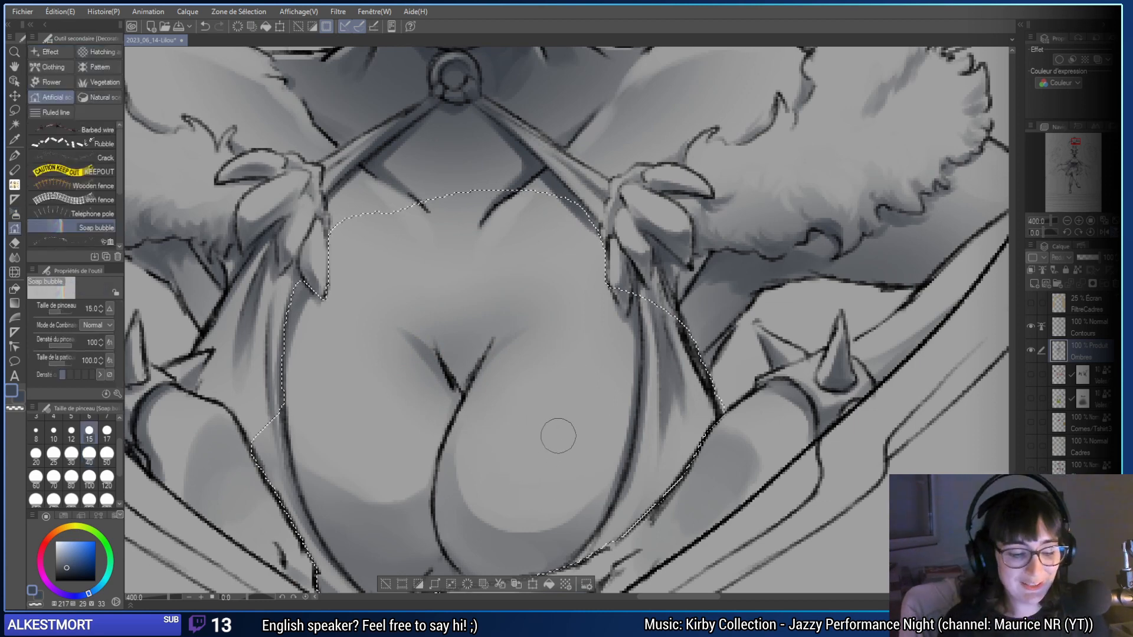
pyautogui.click(72, 477)
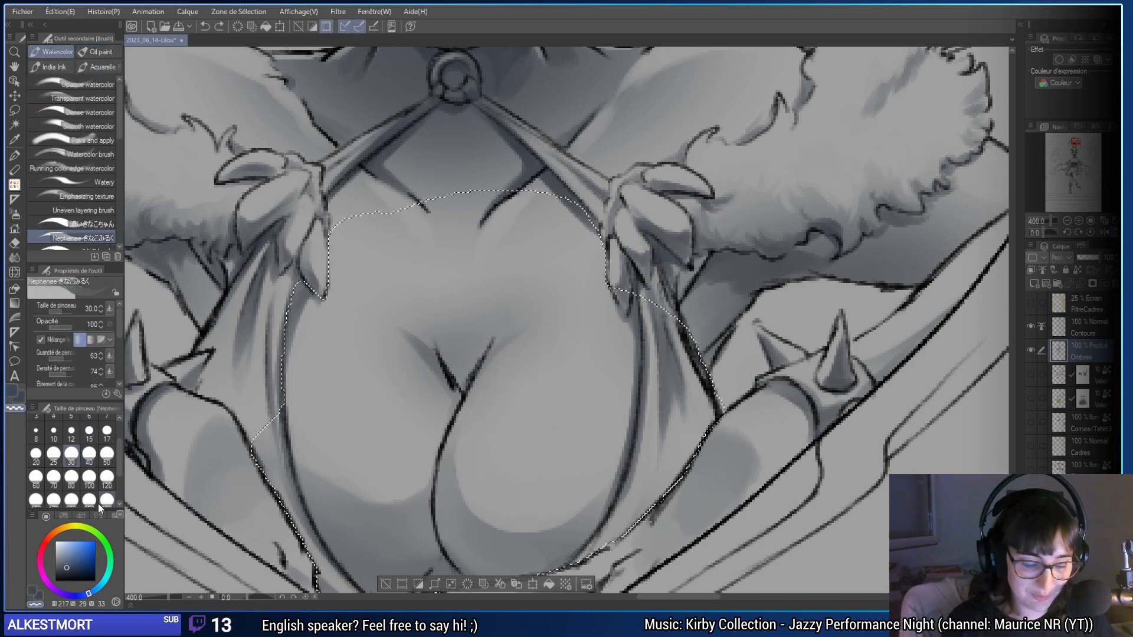
pyautogui.moveTo(570, 359)
pyautogui.mouseDown()
pyautogui.moveTo(518, 455)
pyautogui.moveTo(430, 480)
pyautogui.moveTo(568, 354)
pyautogui.moveTo(501, 490)
pyautogui.moveTo(437, 431)
pyautogui.moveTo(555, 265)
pyautogui.moveTo(413, 413)
pyautogui.moveTo(342, 316)
pyautogui.moveTo(380, 341)
pyautogui.moveTo(418, 402)
pyautogui.moveTo(419, 431)
pyautogui.moveTo(460, 448)
pyautogui.moveTo(354, 401)
pyautogui.moveTo(433, 404)
pyautogui.mouseUp()
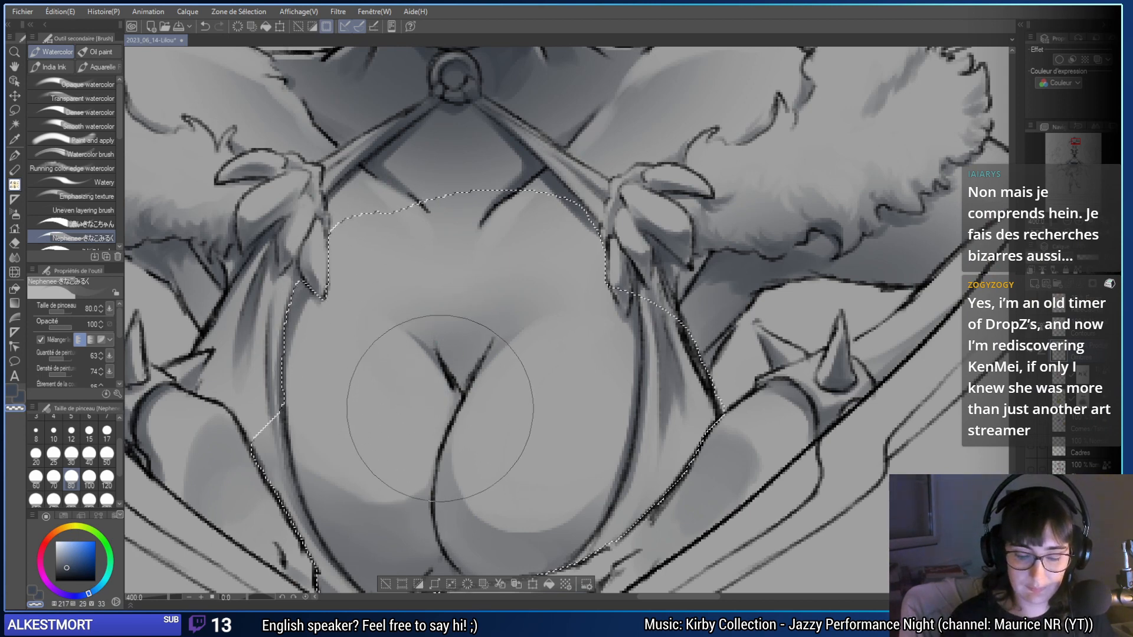
pyautogui.click(387, 584)
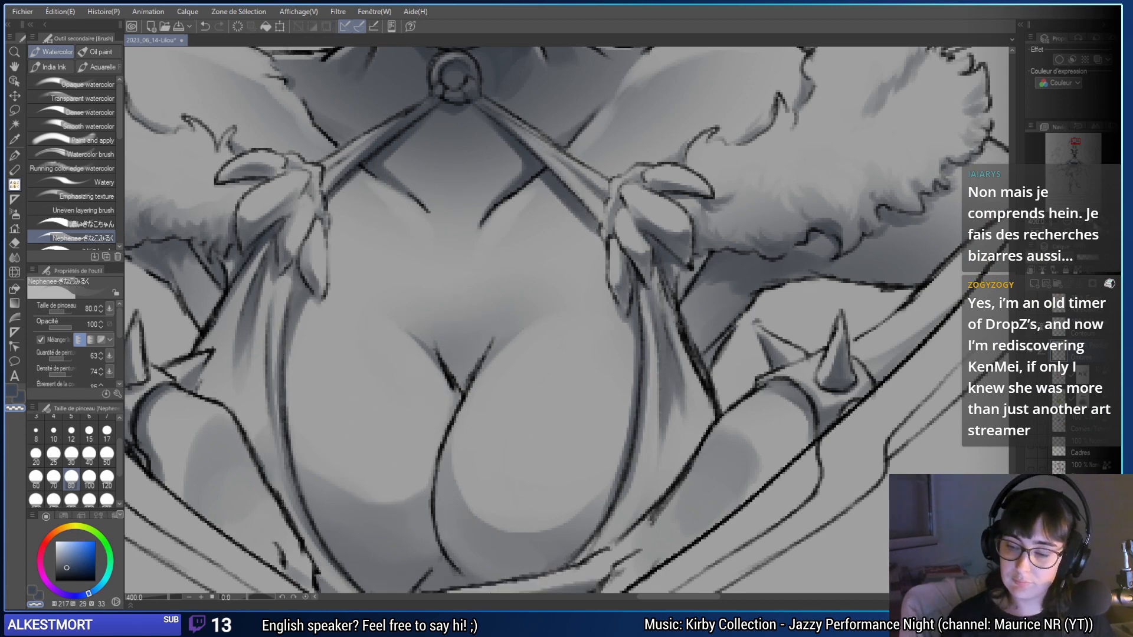
# - Turn the canvas so the central elf figure is upright and bring her chest and bodice into view
pyautogui.hotkey('ctrl', 'alt', '0')
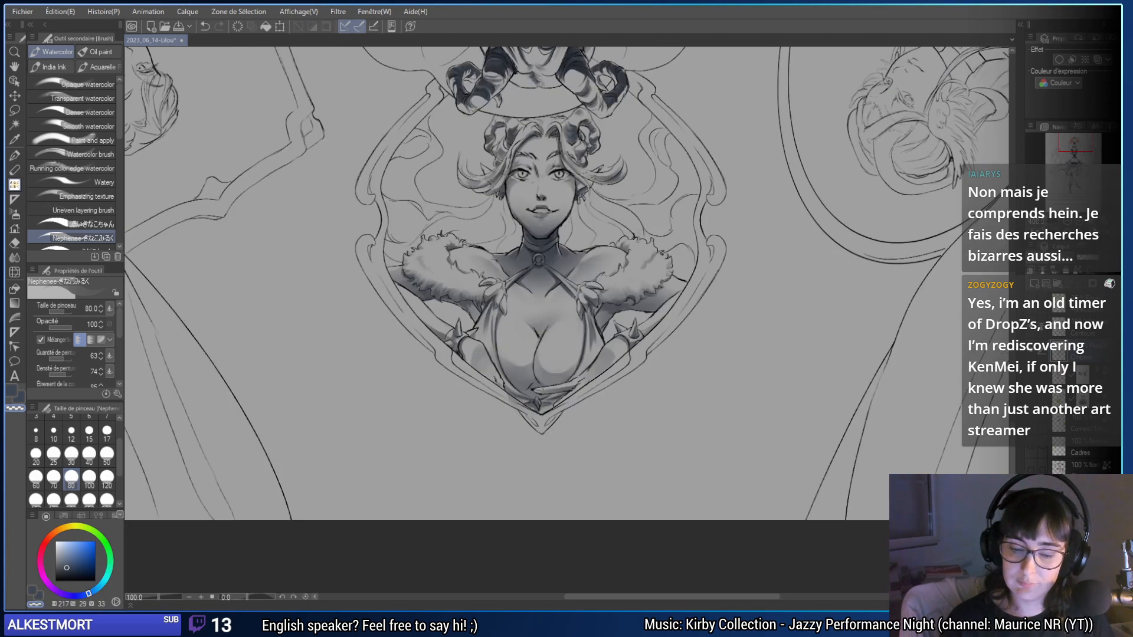
pyautogui.scroll(3, 747, 451)
pyautogui.scroll(3, 747, 452)
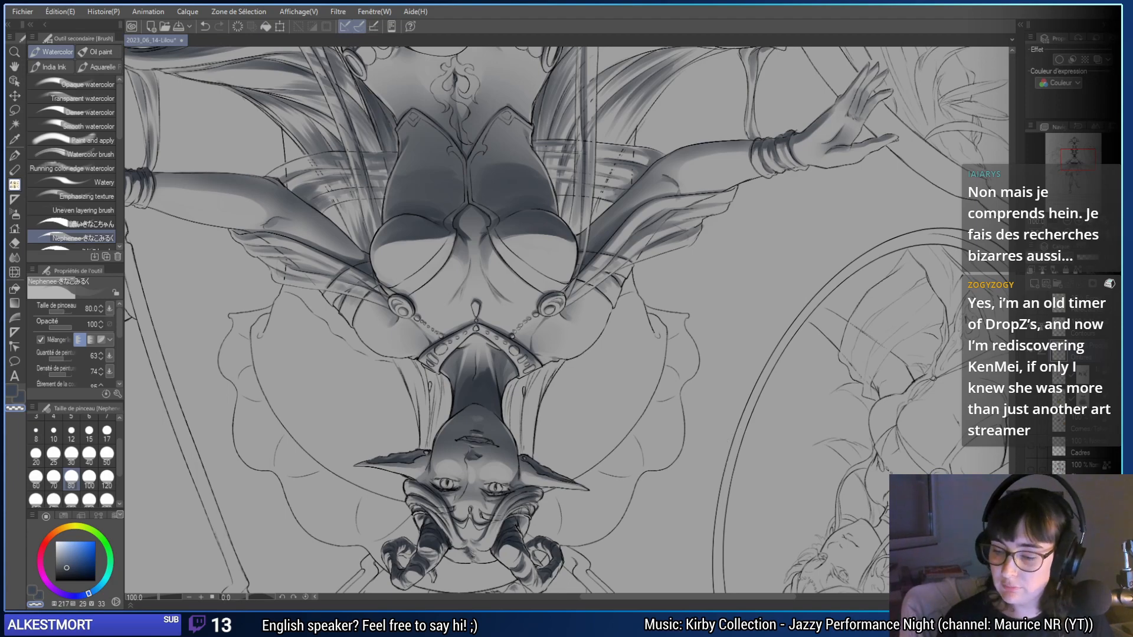
pyautogui.press('v')
pyautogui.moveTo(603, 527); pyautogui.dragTo(603, 477)
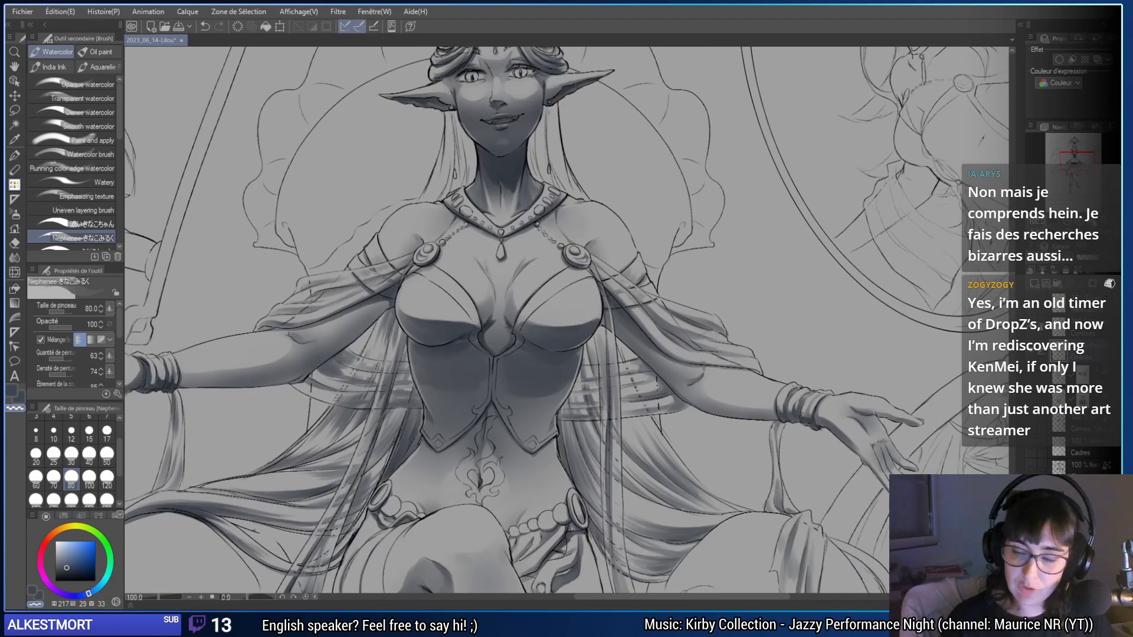
pyautogui.scroll(3, 519, 384)
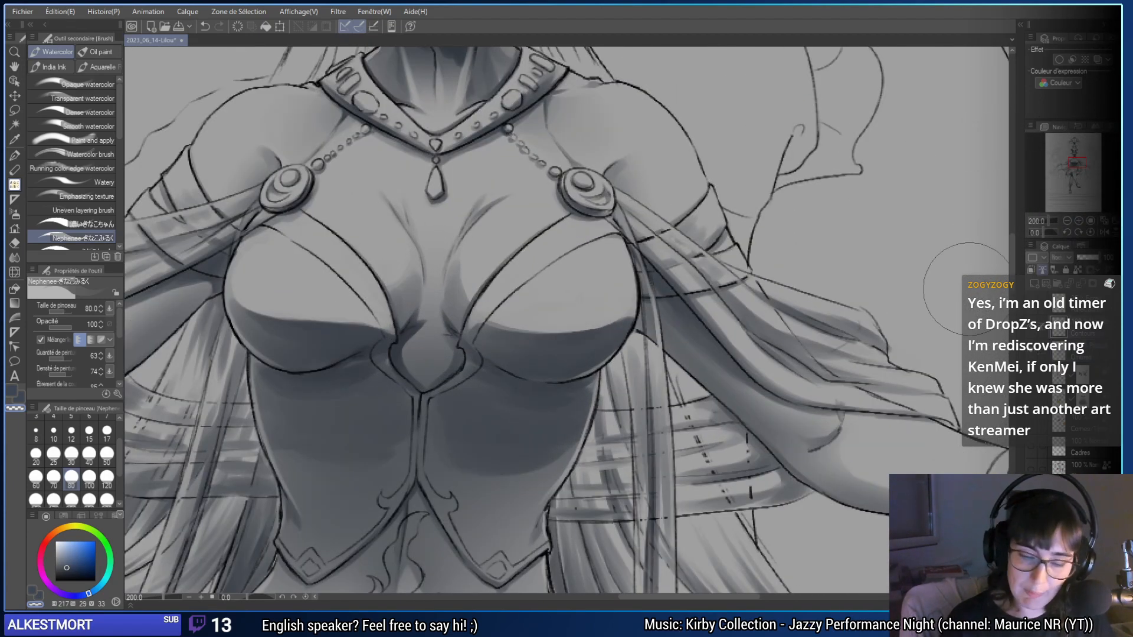
# - On the Ombres layer, retouch the shading beside both cleavage lines with the Nephenee watercolor brush at size 80, undoing one stroke
pyautogui.press('e')
pyautogui.moveTo(501, 272); pyautogui.dragTo(529, 322)
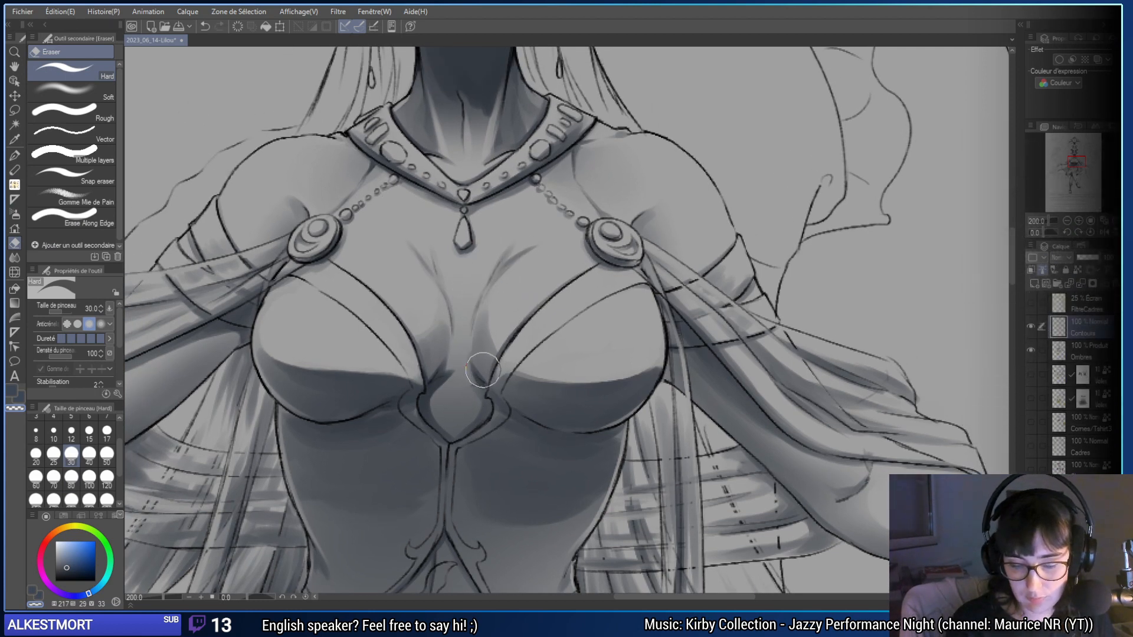
pyautogui.click(1083, 354)
pyautogui.moveTo(592, 374); pyautogui.dragTo(622, 412)
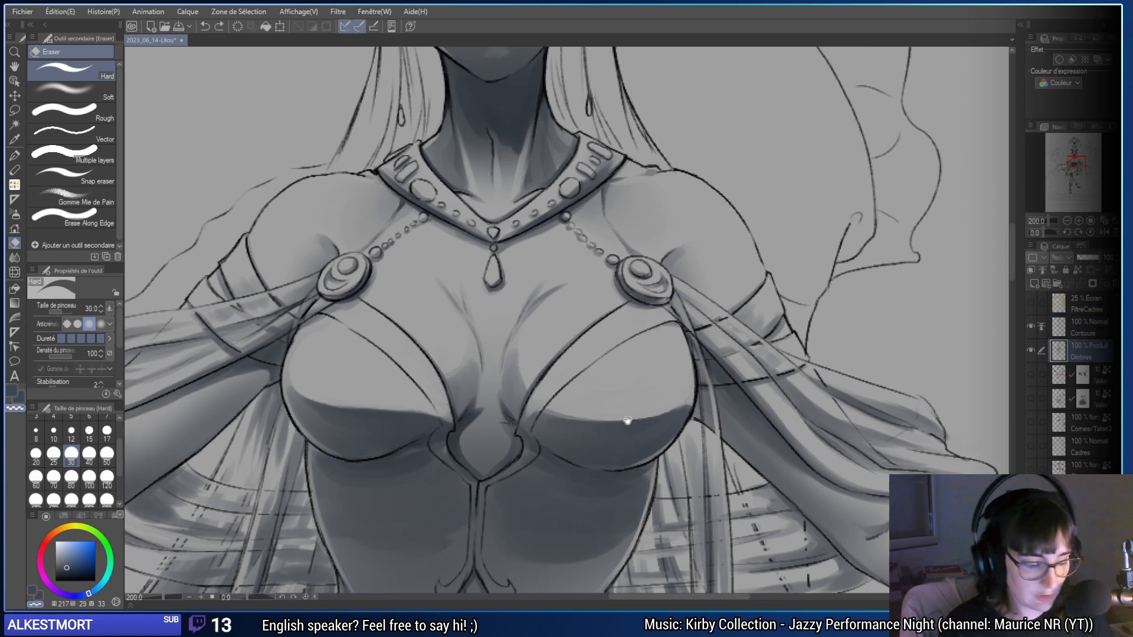
pyautogui.press('b')
pyautogui.scroll(2, 847, 240)
pyautogui.moveTo(847, 240); pyautogui.dragTo(889, 224)
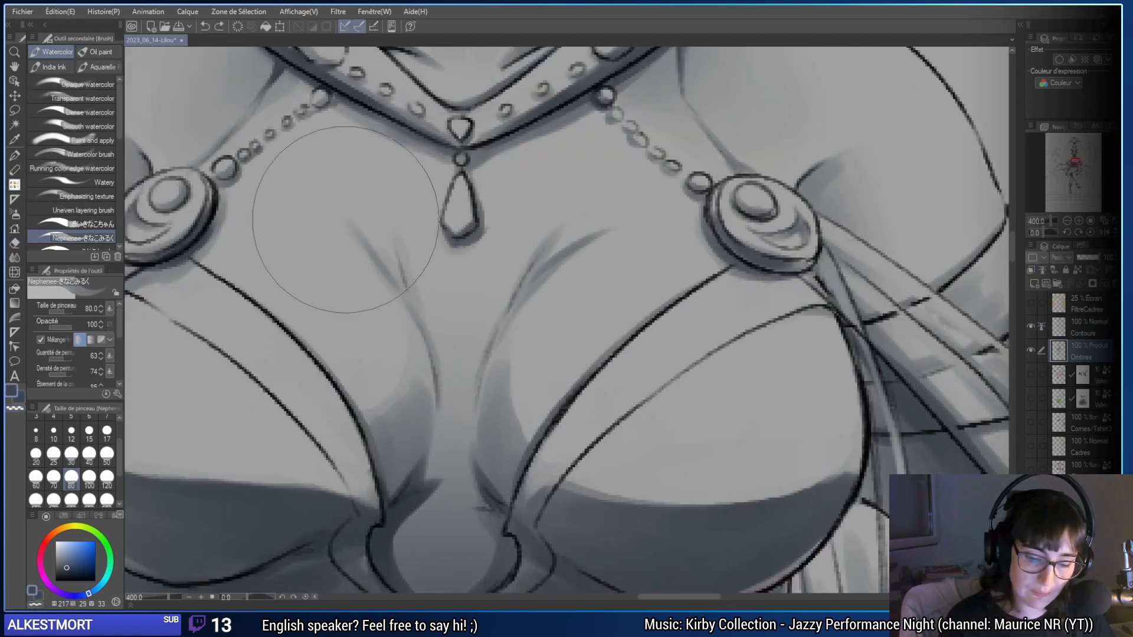
pyautogui.moveTo(366, 278)
pyautogui.mouseDown()
pyautogui.moveTo(341, 240)
pyautogui.moveTo(379, 296)
pyautogui.mouseUp()
pyautogui.hotkey('ctrl', 'z')
pyautogui.moveTo(612, 241); pyautogui.dragTo(480, 354)
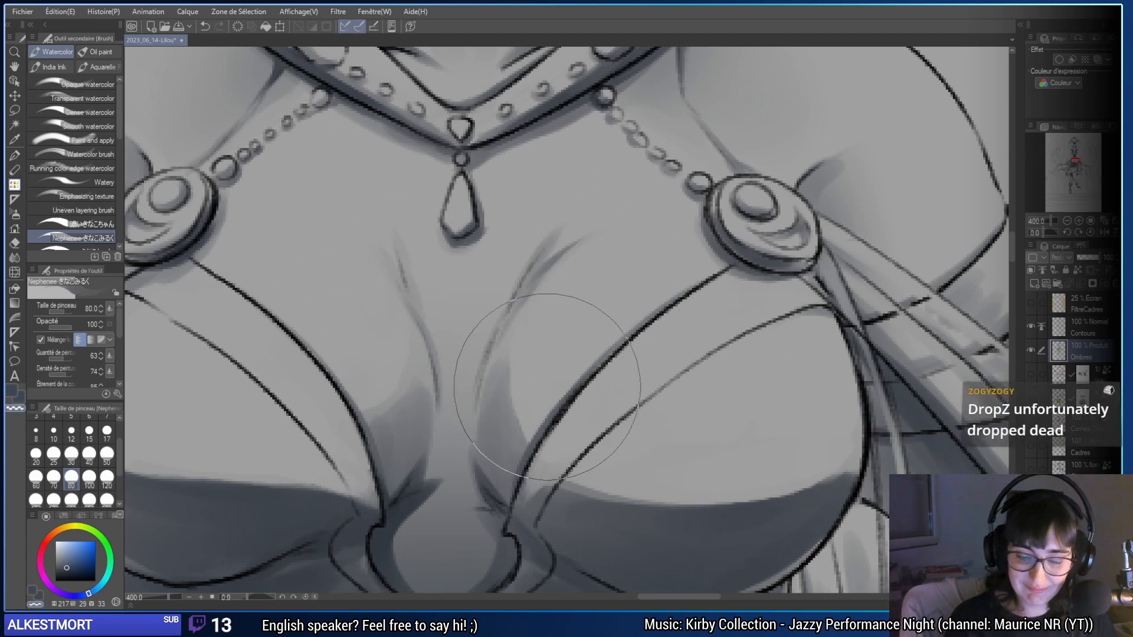
# - Lasso the upper chest between the necklace, the two bead chains and the inner curves of the cleavage
pyautogui.moveTo(425, 223); pyautogui.dragTo(435, 256)
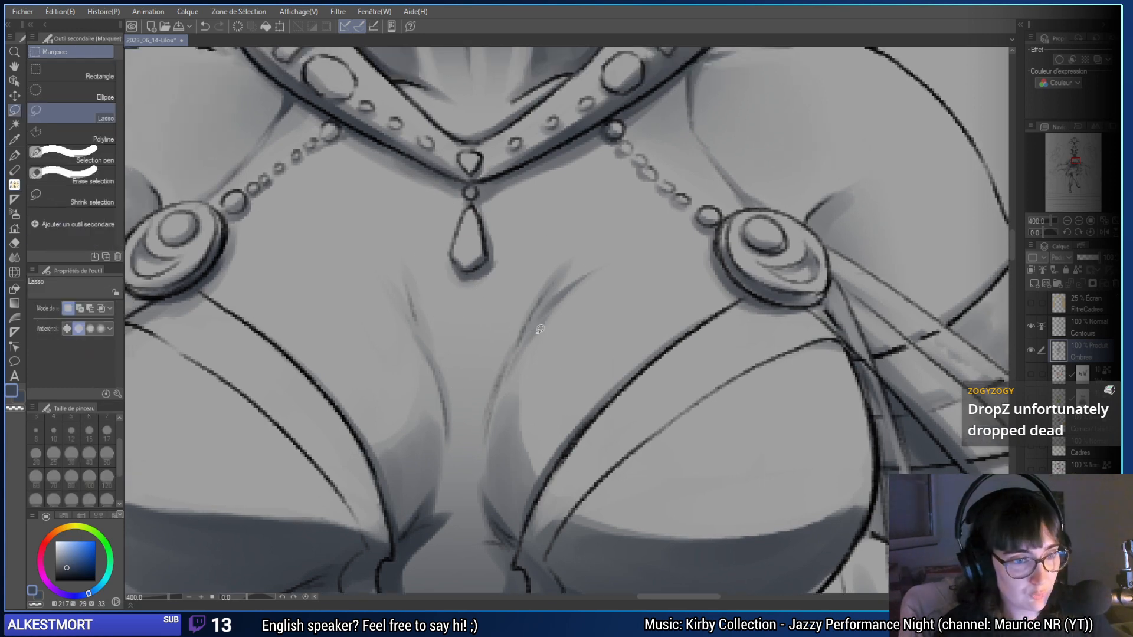
pyautogui.press('m')
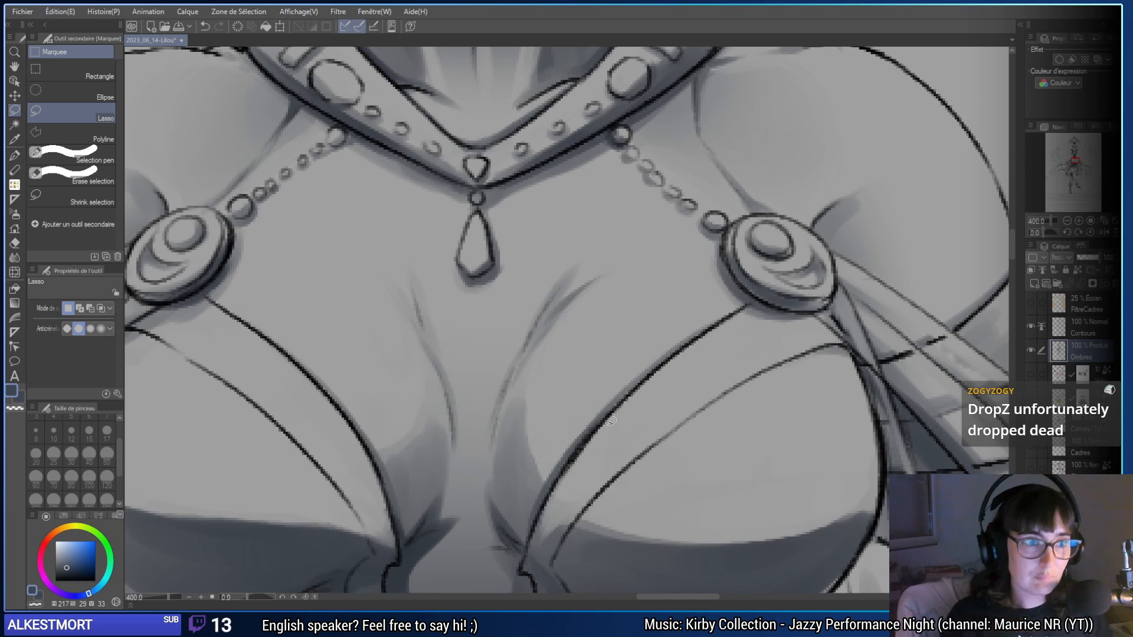
pyautogui.moveTo(509, 408); pyautogui.dragTo(544, 411)
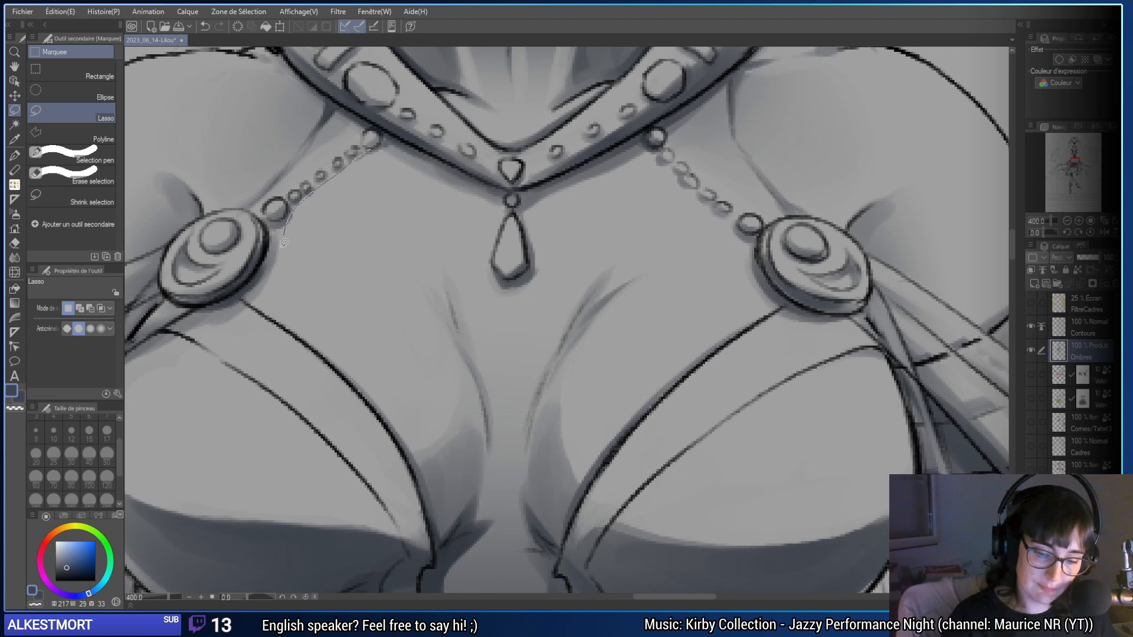
pyautogui.moveTo(284, 242)
pyautogui.mouseDown()
pyautogui.moveTo(312, 307)
pyautogui.moveTo(408, 316)
pyautogui.mouseUp()
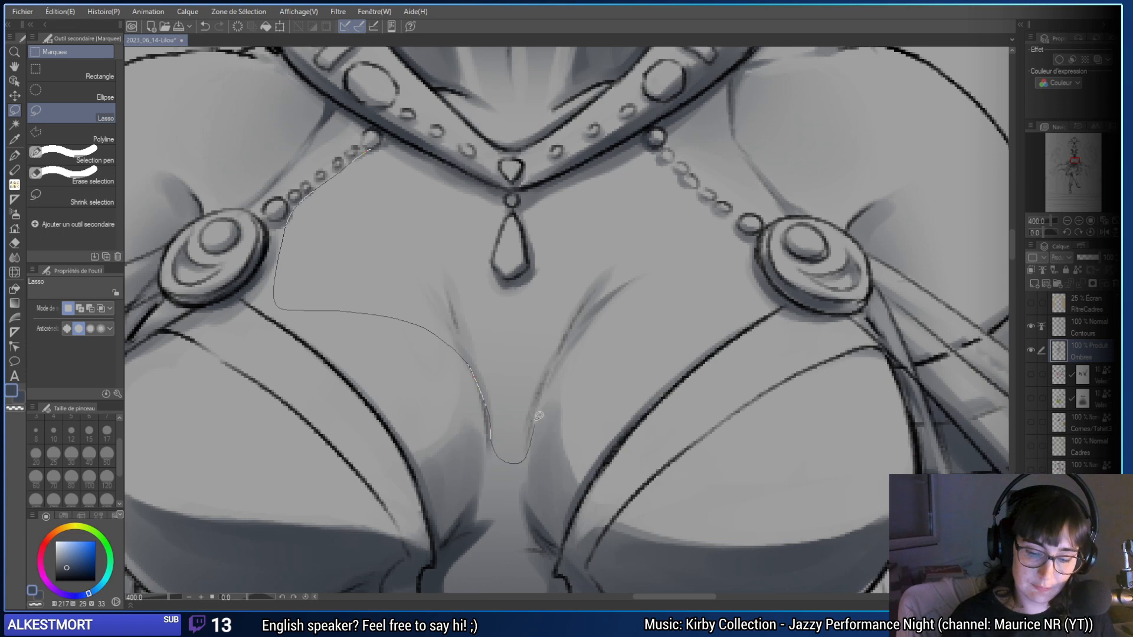
pyautogui.moveTo(745, 271)
pyautogui.mouseDown()
pyautogui.moveTo(649, 158)
pyautogui.moveTo(512, 192)
pyautogui.mouseUp()
pyautogui.moveTo(689, 299); pyautogui.dragTo(659, 314)
# - Lay soft shadows on both sides of the selected chest area with the Soft airbrush at size 40, undoing unwanted strokes
pyautogui.press('b')
pyautogui.press('b')
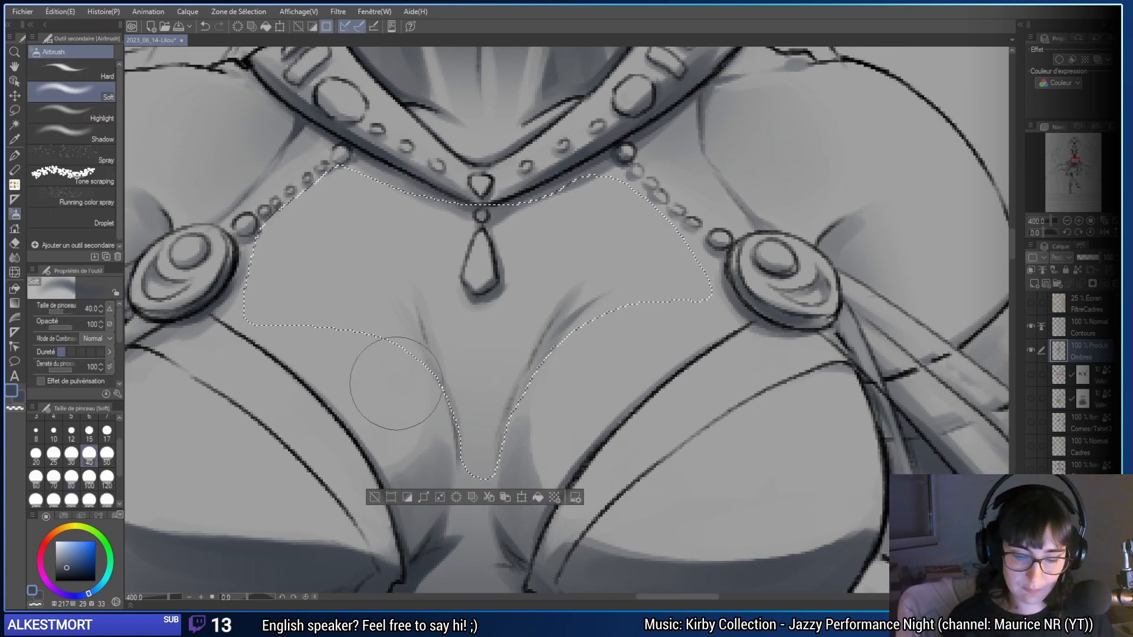
pyautogui.moveTo(334, 235)
pyautogui.mouseDown()
pyautogui.moveTo(447, 371)
pyautogui.moveTo(488, 463)
pyautogui.moveTo(450, 344)
pyautogui.moveTo(517, 518)
pyautogui.moveTo(369, 243)
pyautogui.moveTo(479, 452)
pyautogui.moveTo(588, 267)
pyautogui.moveTo(509, 378)
pyautogui.moveTo(505, 440)
pyautogui.moveTo(597, 278)
pyautogui.moveTo(530, 355)
pyautogui.moveTo(509, 441)
pyautogui.mouseUp()
pyautogui.hotkey('ctrl', 'z')
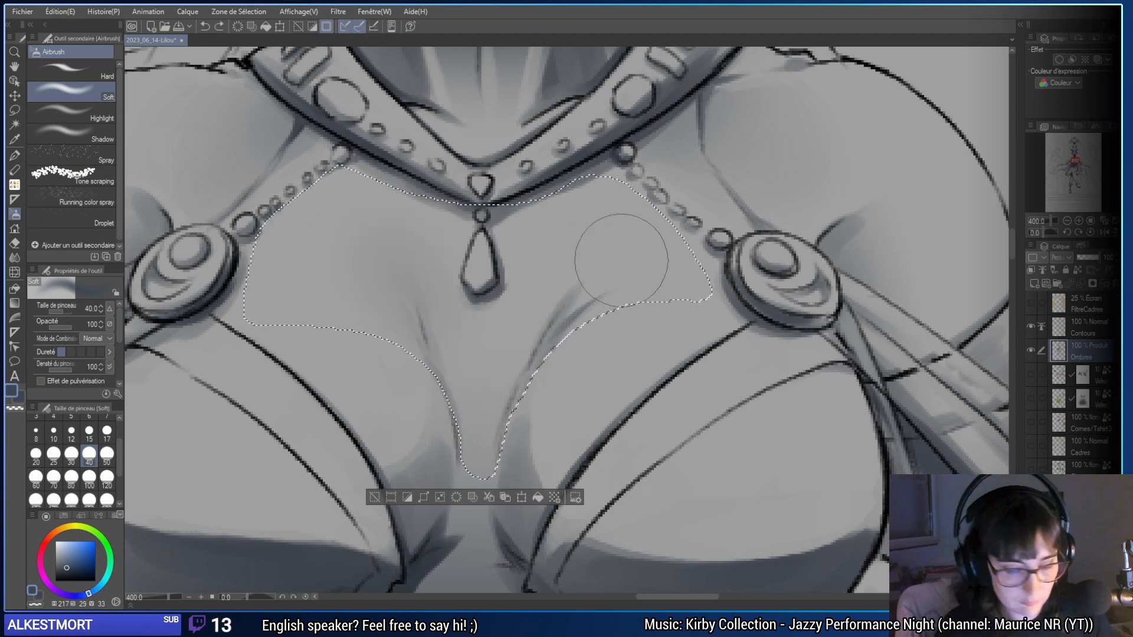
pyautogui.moveTo(622, 255)
pyautogui.mouseDown()
pyautogui.moveTo(586, 259)
pyautogui.moveTo(502, 434)
pyautogui.mouseUp()
pyautogui.hotkey('ctrl', 'z')
pyautogui.moveTo(566, 279); pyautogui.dragTo(497, 411)
# - Clear the selection and shape the chest shadow's edges with transparent colour using the Nephenee watercolor brush at size 80
pyautogui.press('b')
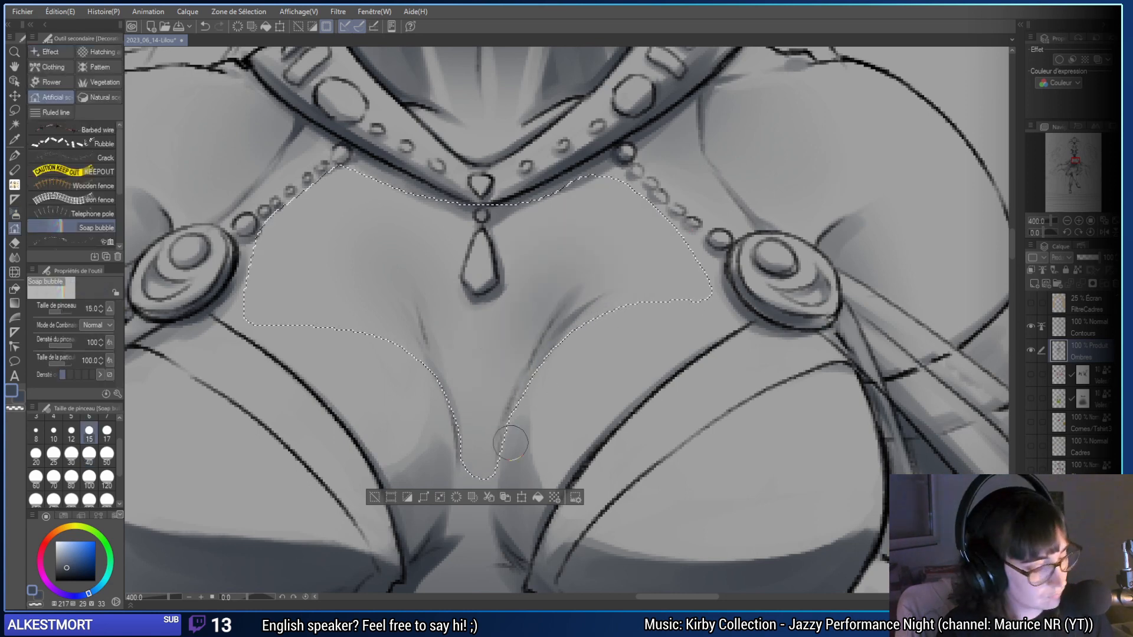
pyautogui.press('b')
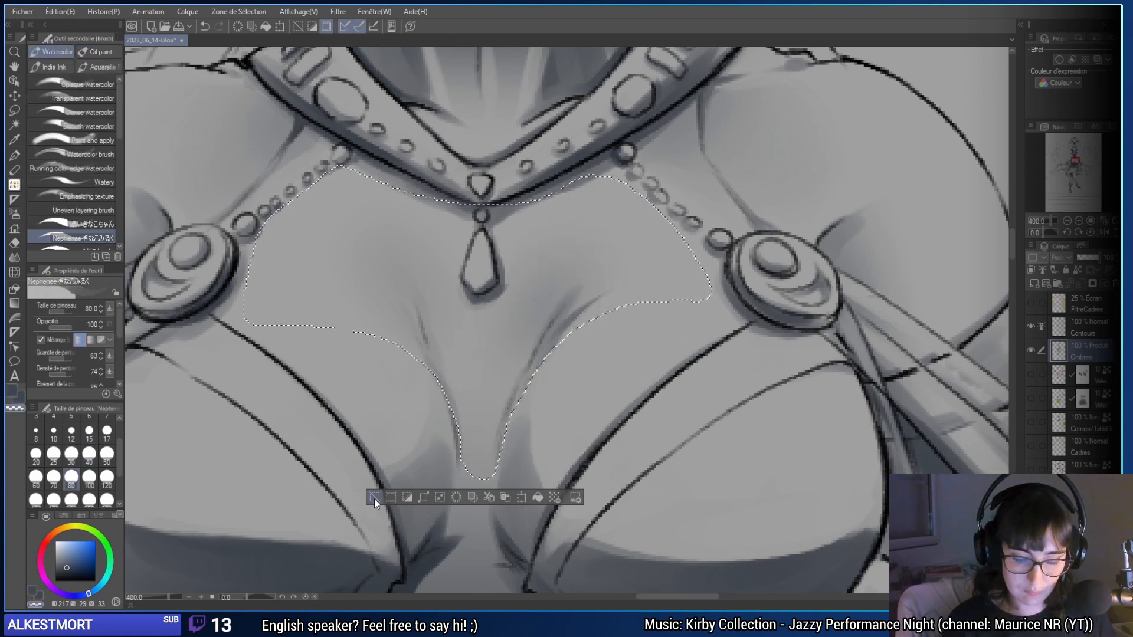
pyautogui.hotkey('ctrl', 'd')
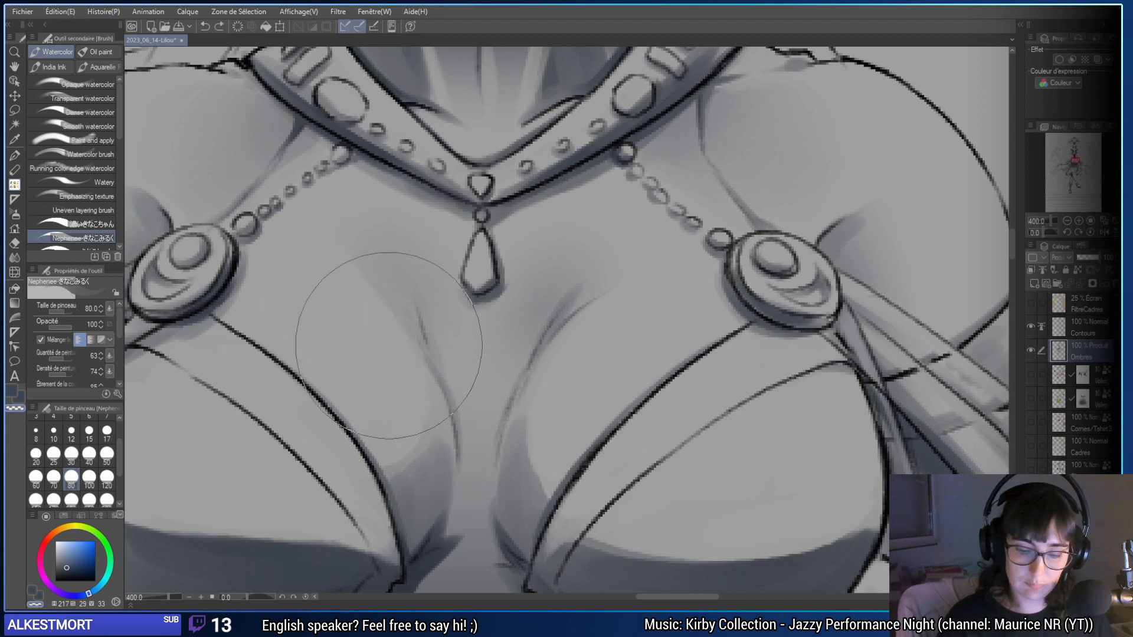
pyautogui.click(1100, 223)
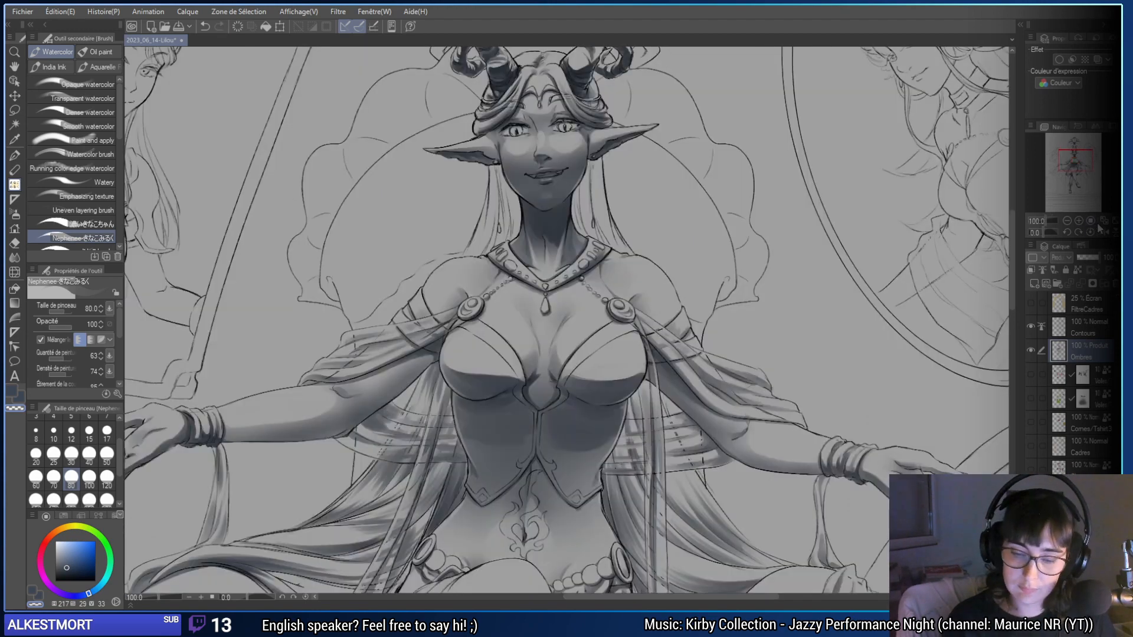
pyautogui.click(1079, 222)
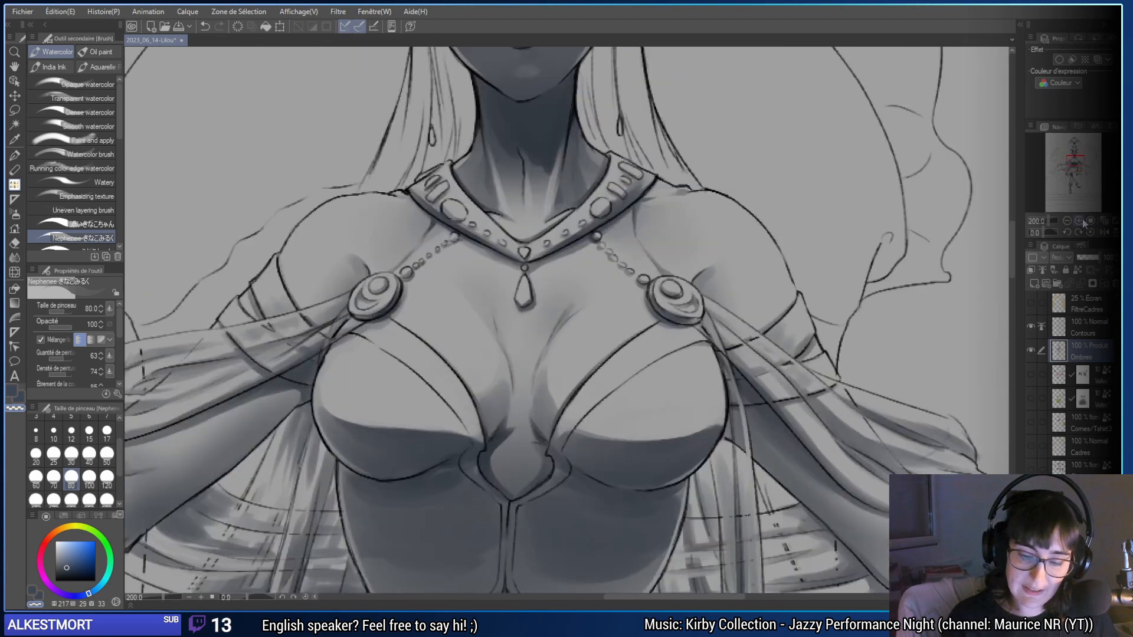
pyautogui.click(1079, 222)
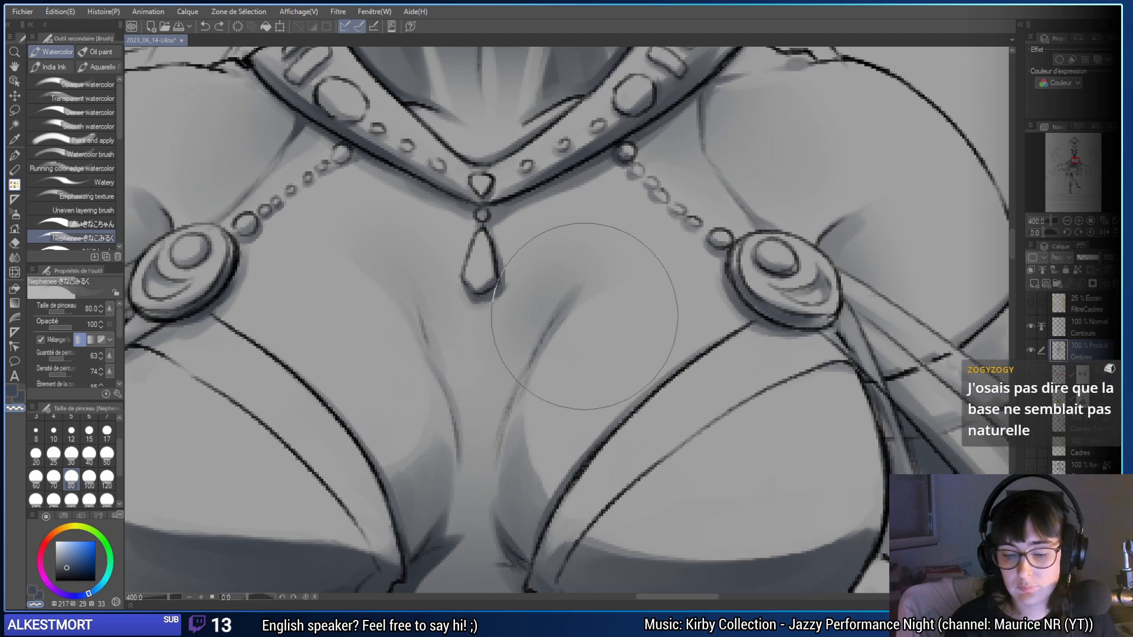
# - Erase part of the cleavage contour line beneath the pendant with the Hard eraser at size 30, temporarily hiding the Ombres layer
pyautogui.click(1037, 352)
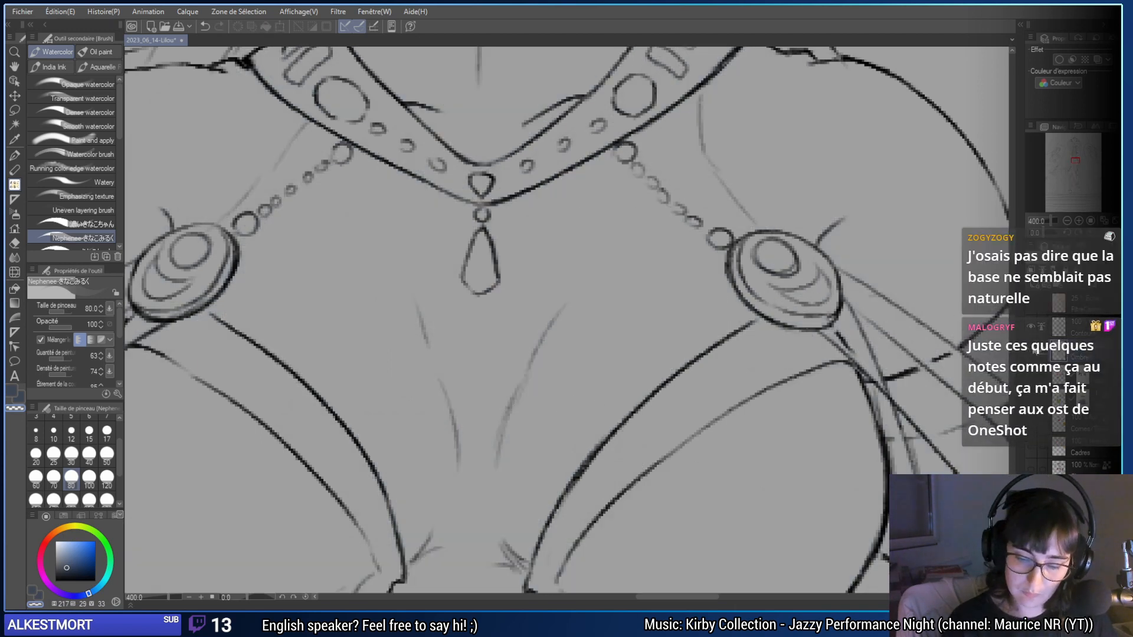
pyautogui.press('e')
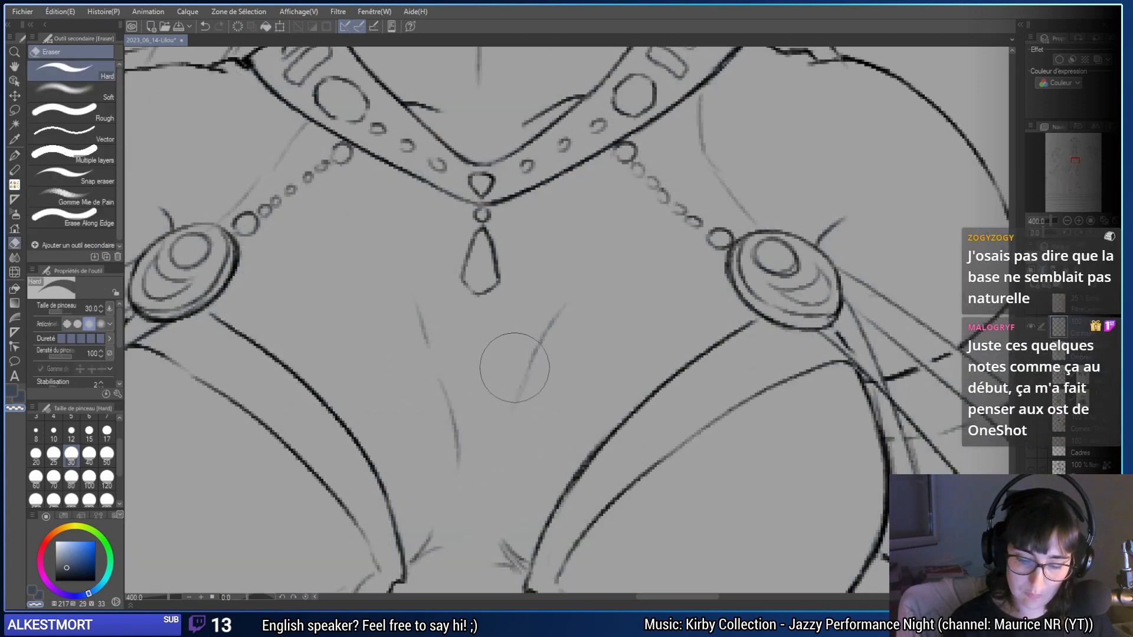
pyautogui.click(1038, 351)
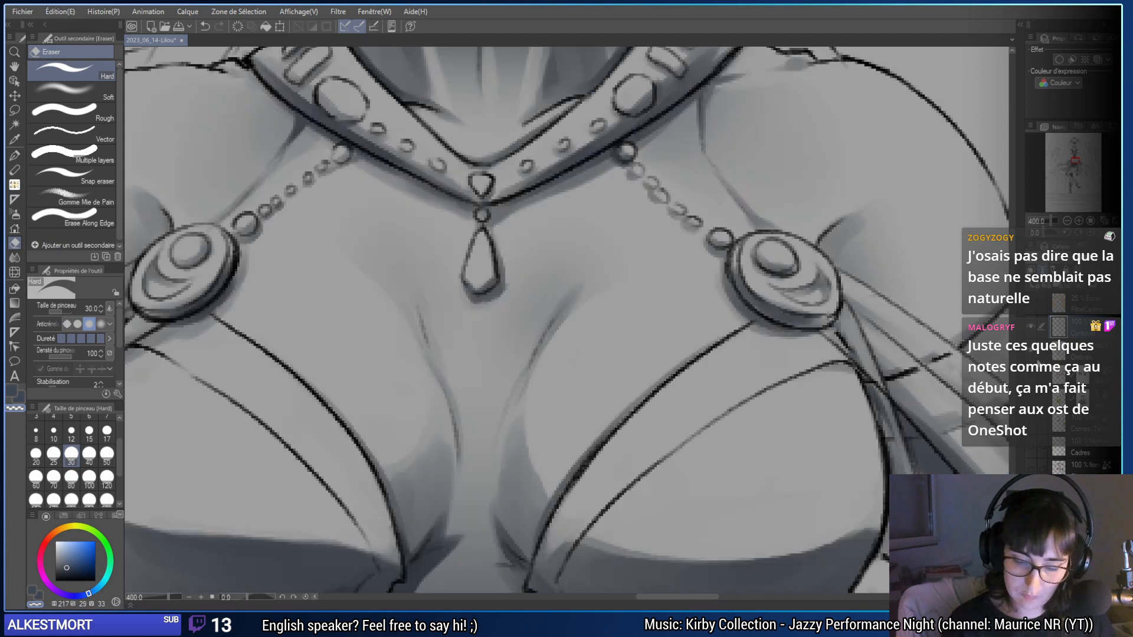
# - Refine the shadows along both cleavage curves with the Nephenee watercolor brush at size 25, alternating paint and transparent colour
pyautogui.press('b')
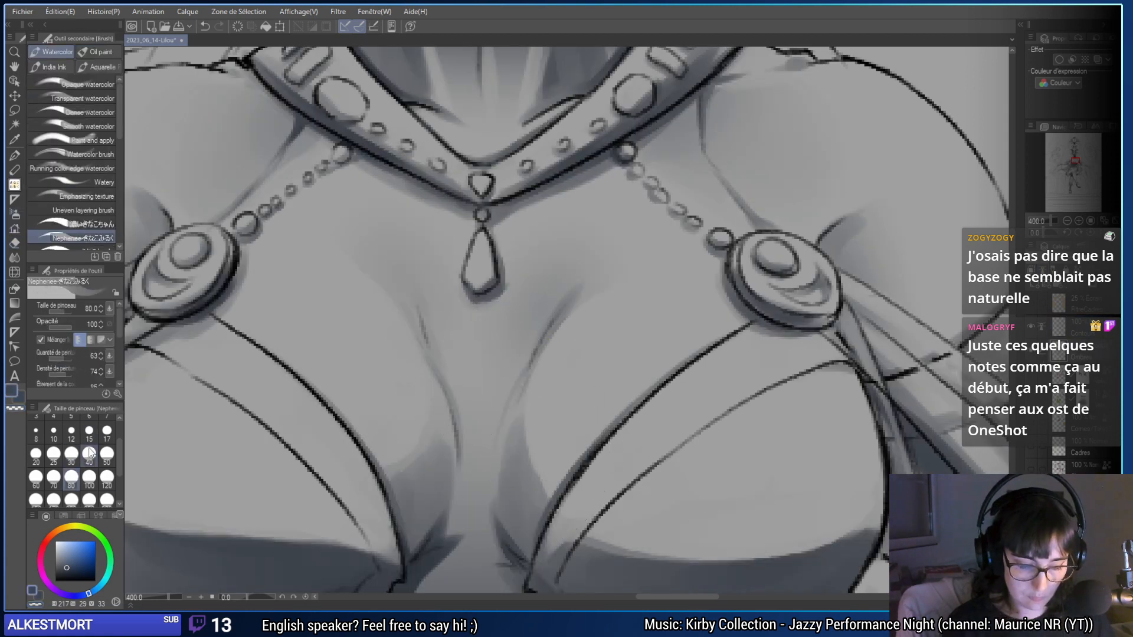
pyautogui.click(53, 454)
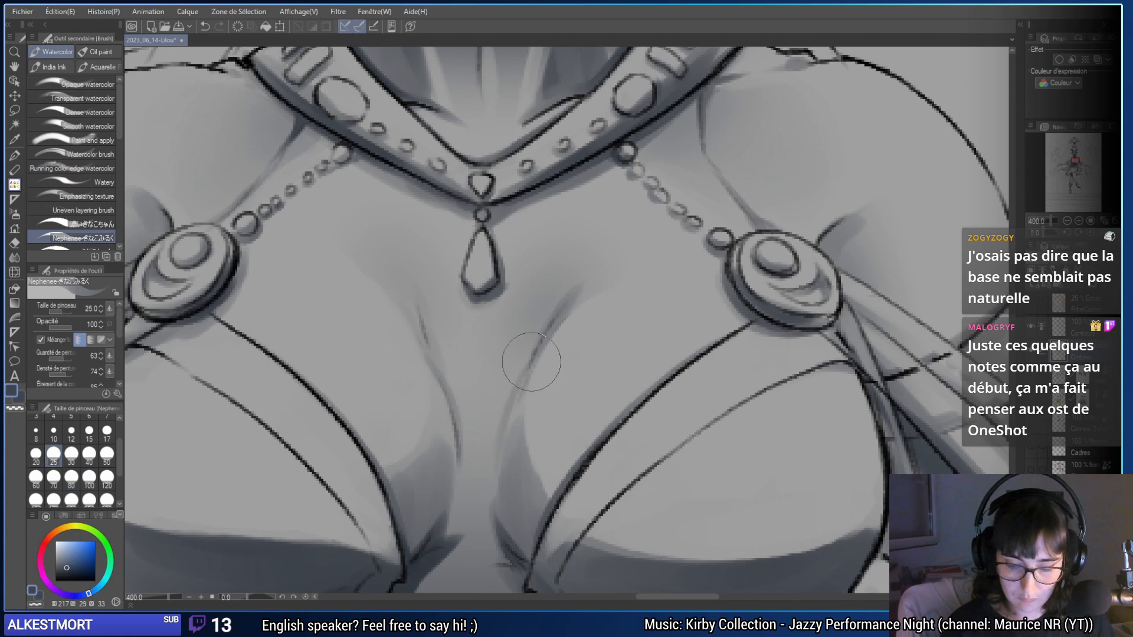
pyautogui.press('c')
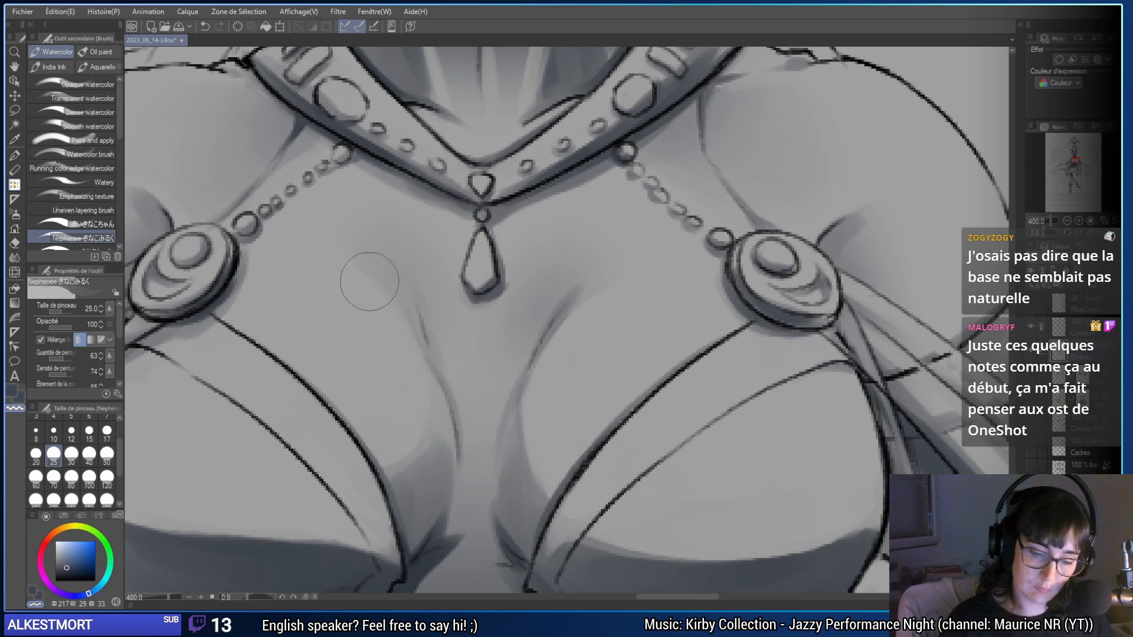
pyautogui.hotkey('ctrl', 'z')
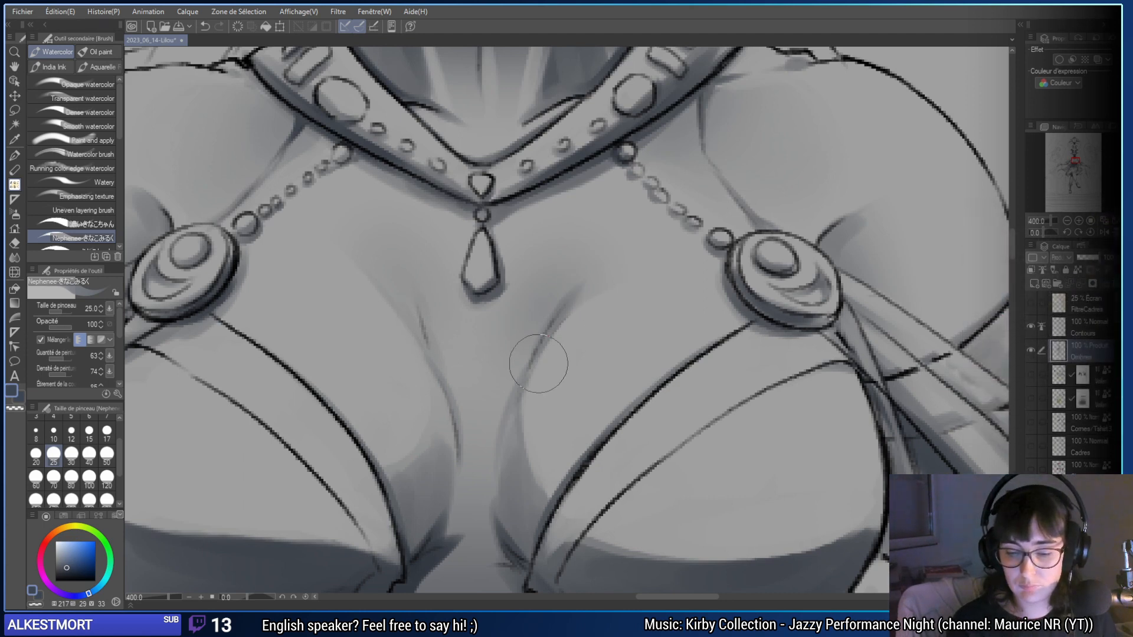
pyautogui.moveTo(534, 354); pyautogui.dragTo(593, 293)
pyautogui.moveTo(416, 308); pyautogui.dragTo(426, 349)
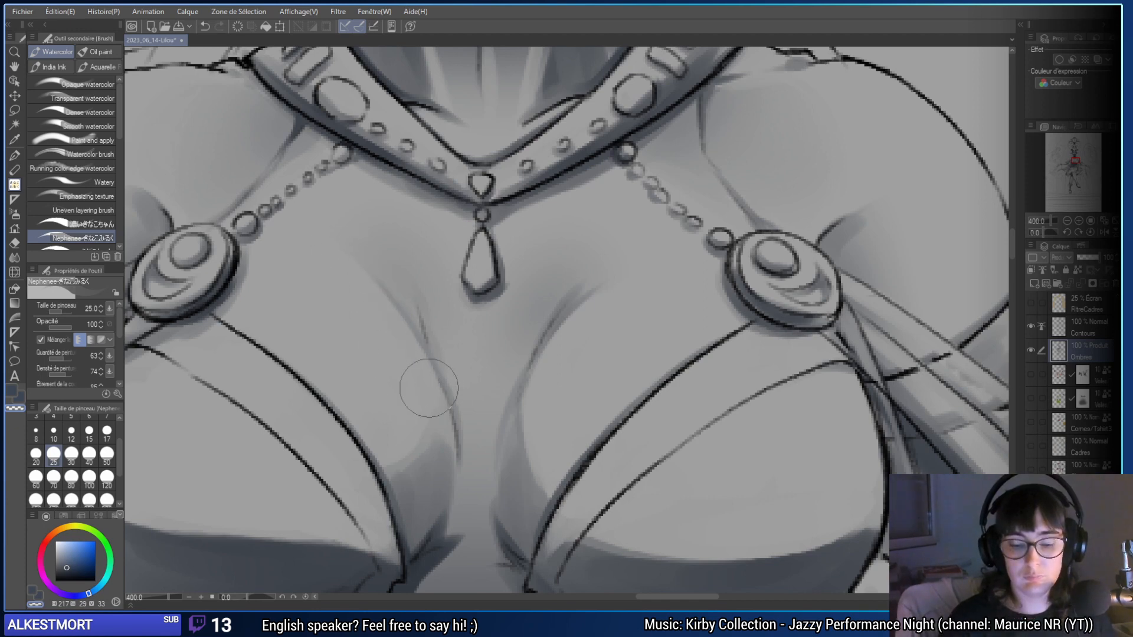
# - Check the whole illustration's balance by mirroring the canvas view repeatedly and flipping it upside down
pyautogui.click(1104, 221)
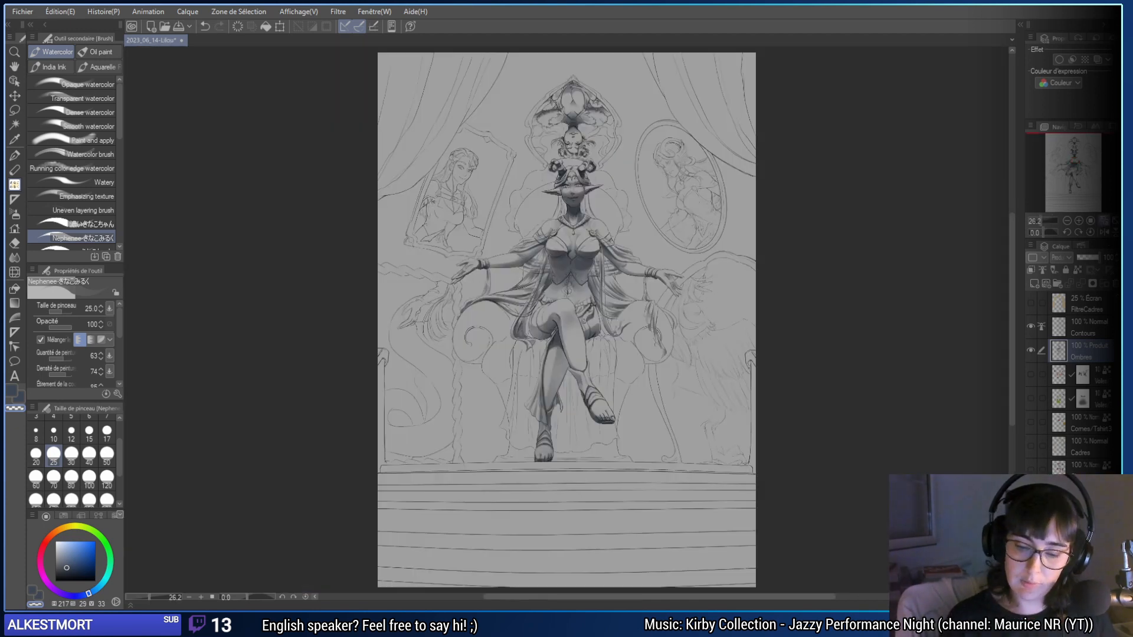
pyautogui.click(1105, 232)
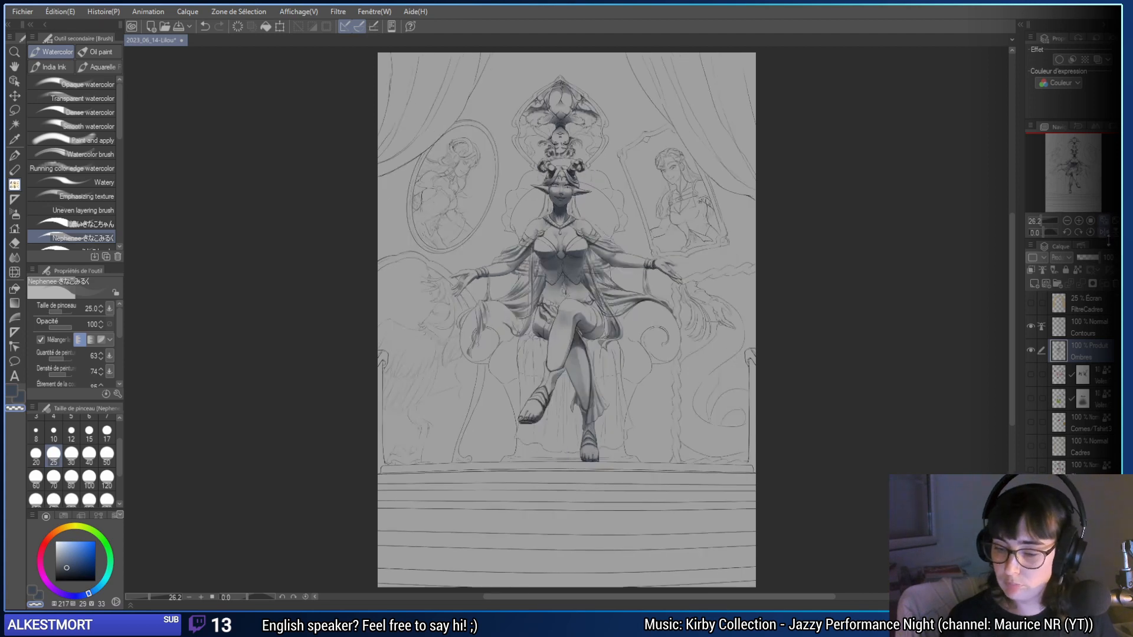
pyautogui.click(1108, 235)
pyautogui.click(1108, 235)
pyautogui.click(1108, 234)
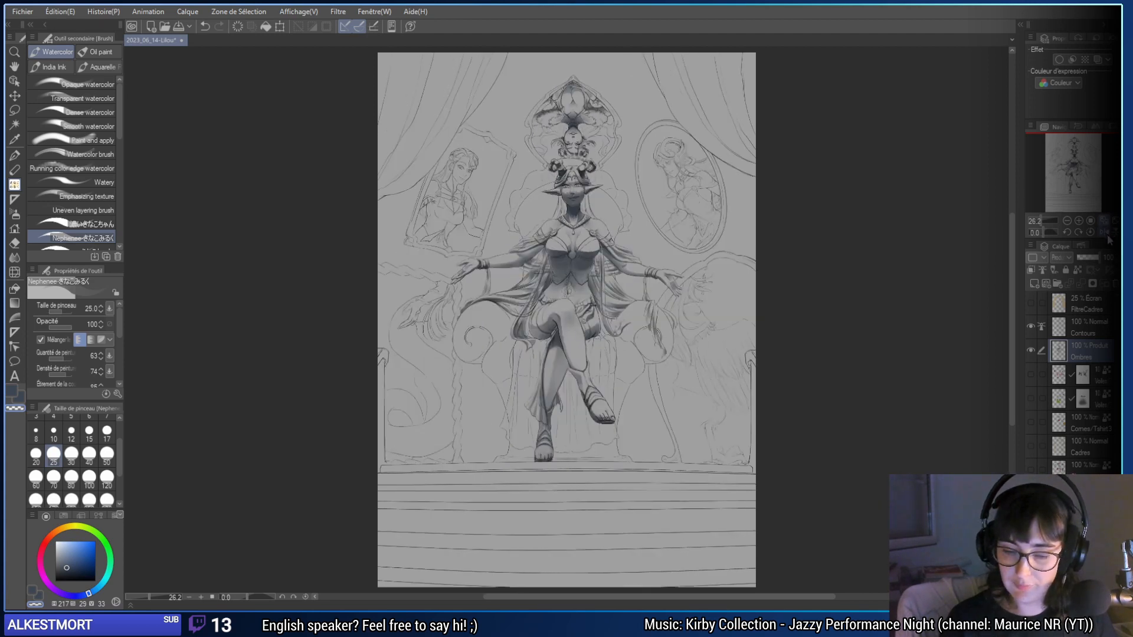
pyautogui.click(1108, 234)
pyautogui.click(1108, 235)
pyautogui.click(1108, 234)
pyautogui.click(1108, 235)
pyautogui.click(1114, 234)
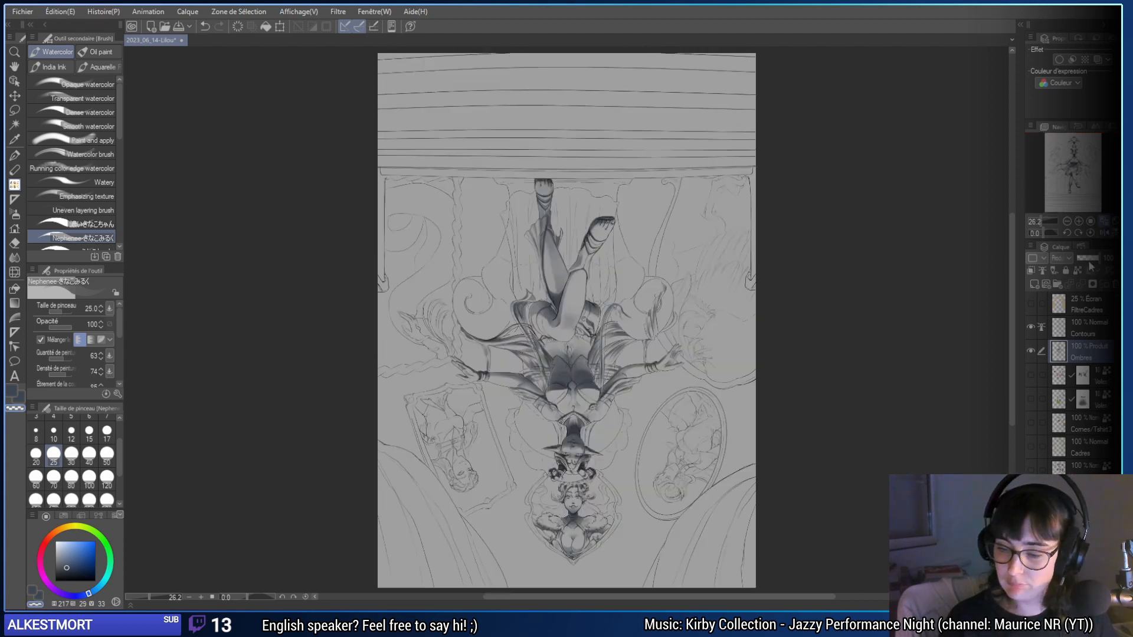
# - Soften the shadow above the framed character's cleavage with the Nephenee watercolor brush at size 80, undoing the smaller trial strokes
pyautogui.moveTo(663, 473); pyautogui.dragTo(637, 365)
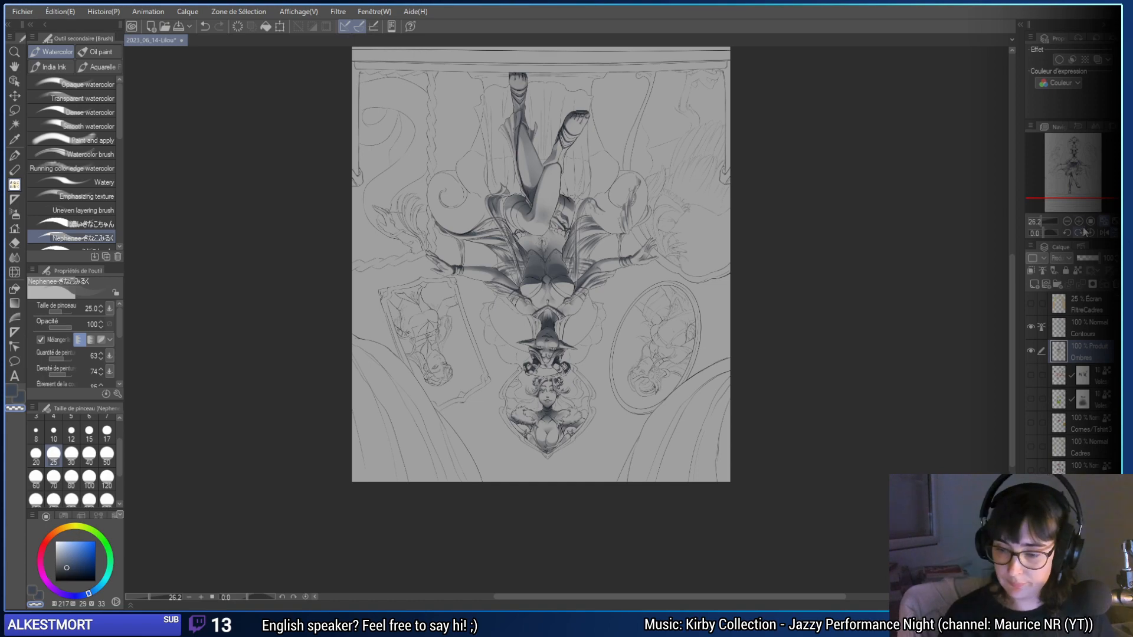
pyautogui.scroll(5, 702, 319)
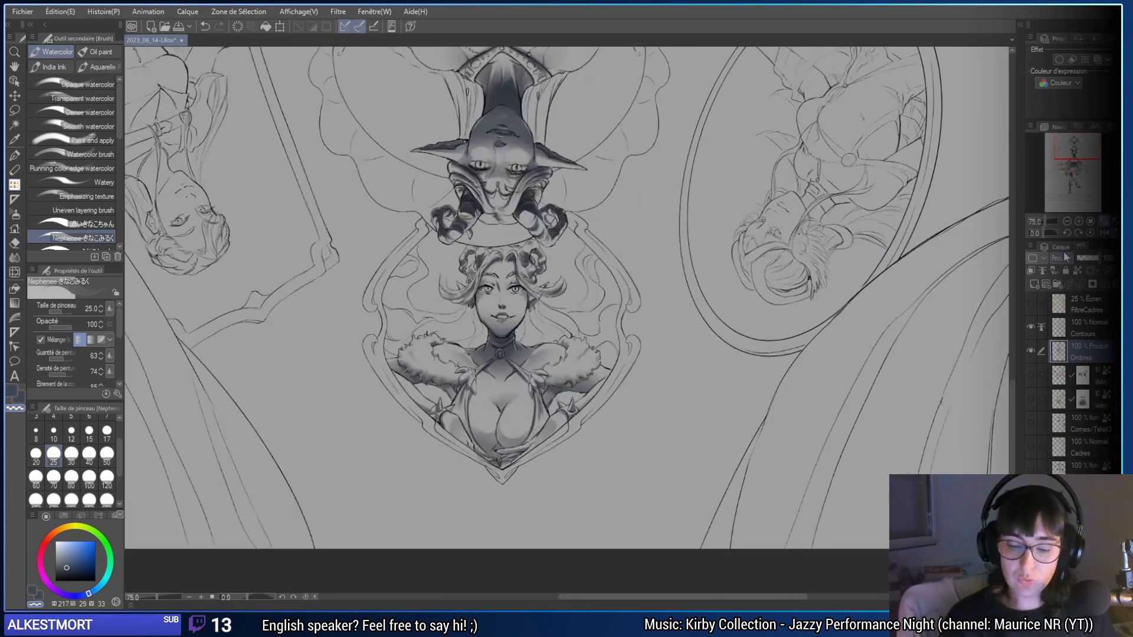
pyautogui.scroll(5, 1080, 228)
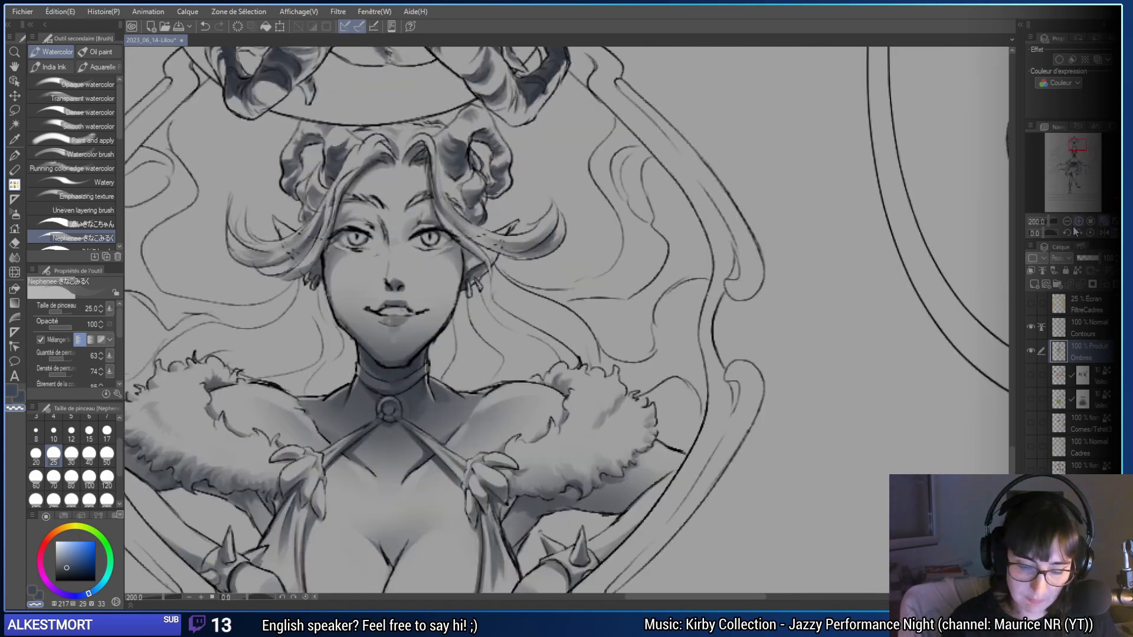
pyautogui.hotkey('ctrl', 'z')
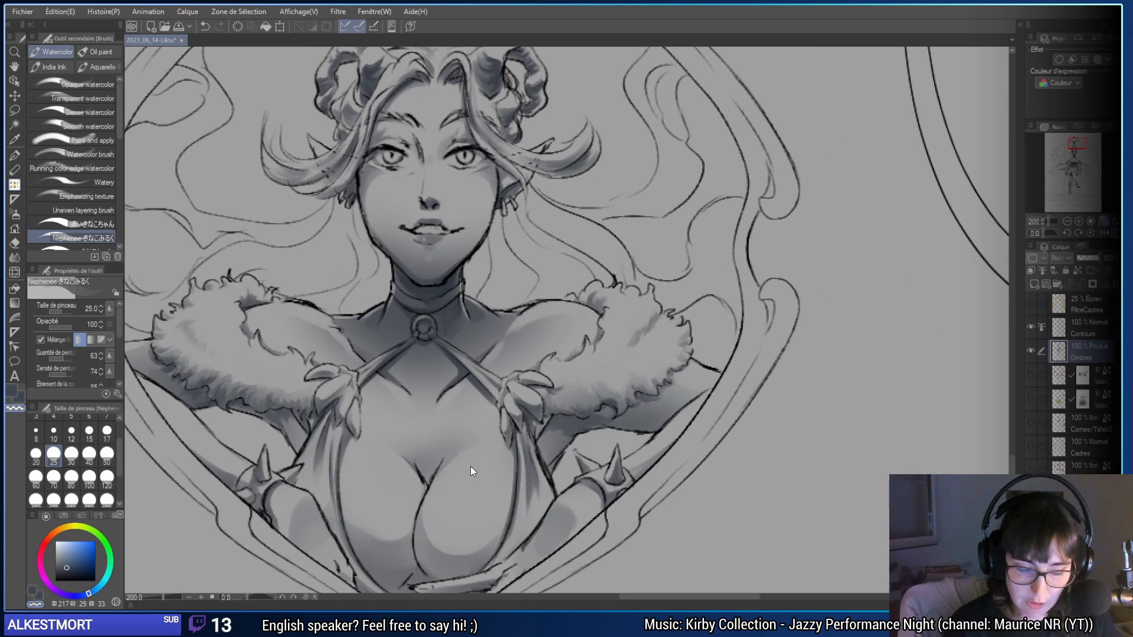
pyautogui.moveTo(469, 466); pyautogui.dragTo(493, 429)
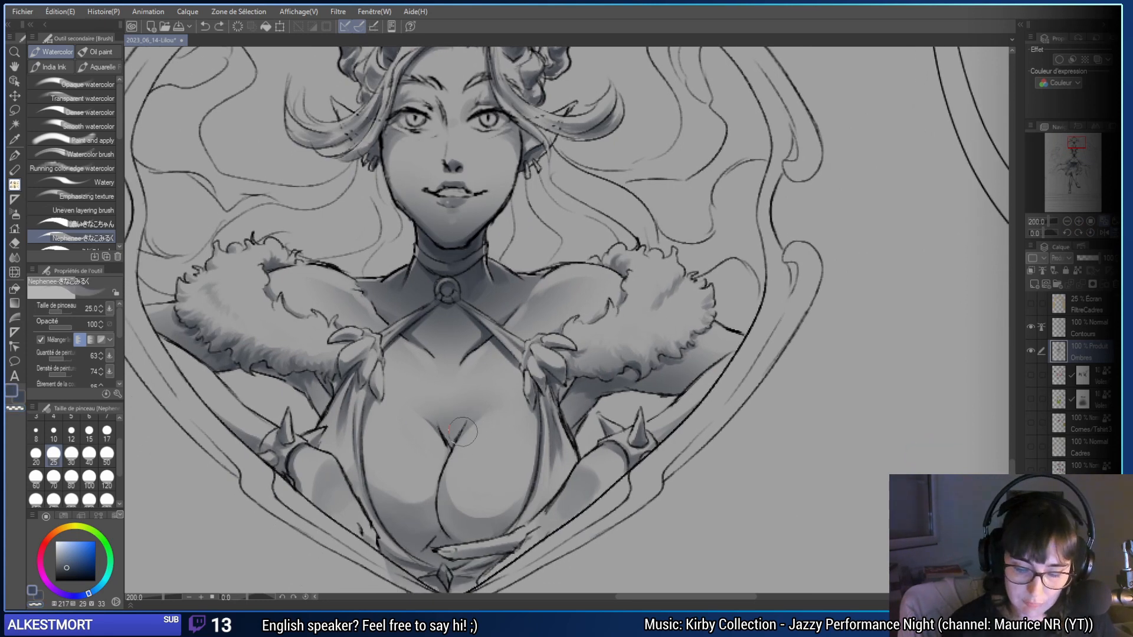
pyautogui.scroll(-1, 472, 407)
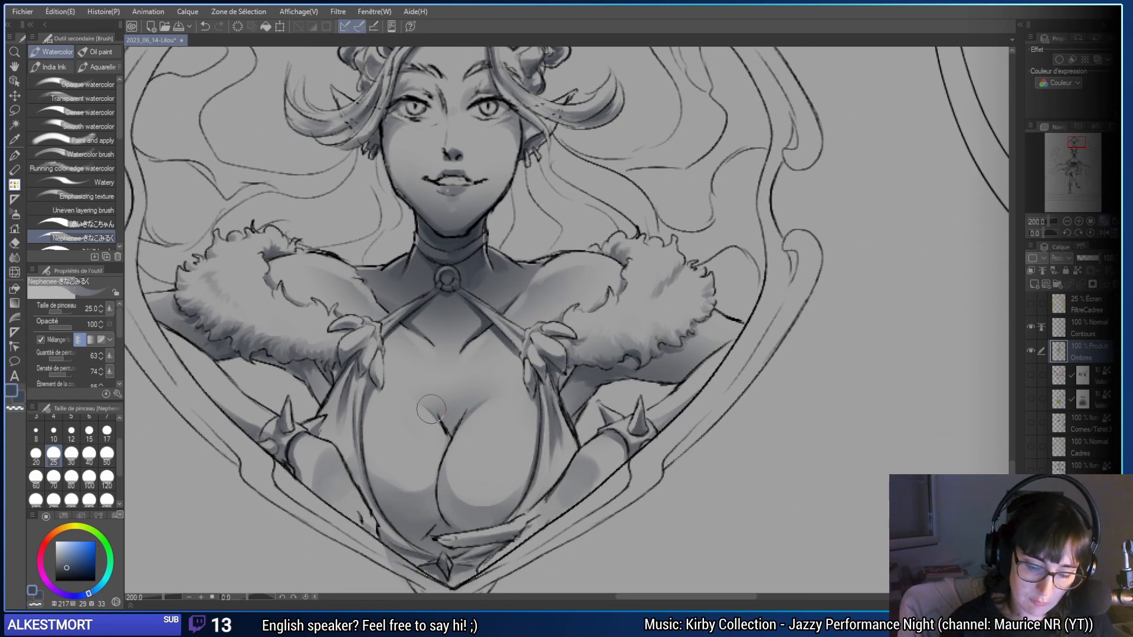
pyautogui.hotkey('ctrl', 'z')
pyautogui.press(']')
pyautogui.press(']')
pyautogui.press(']')
pyautogui.press(']')
pyautogui.press(']')
pyautogui.press(']')
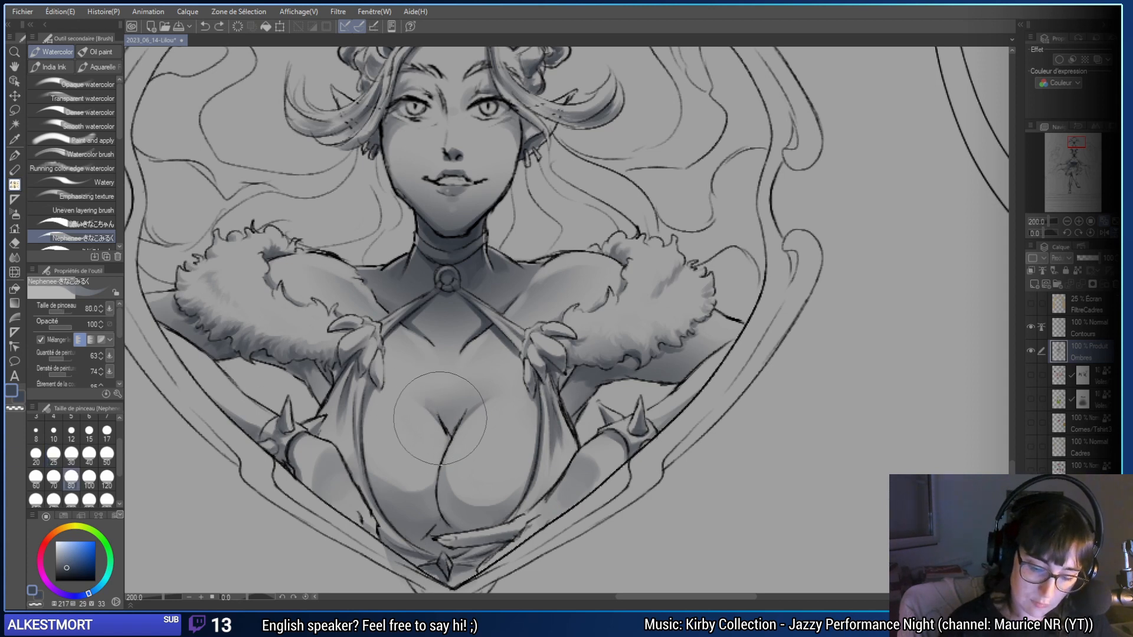
pyautogui.moveTo(441, 418); pyautogui.dragTo(463, 456)
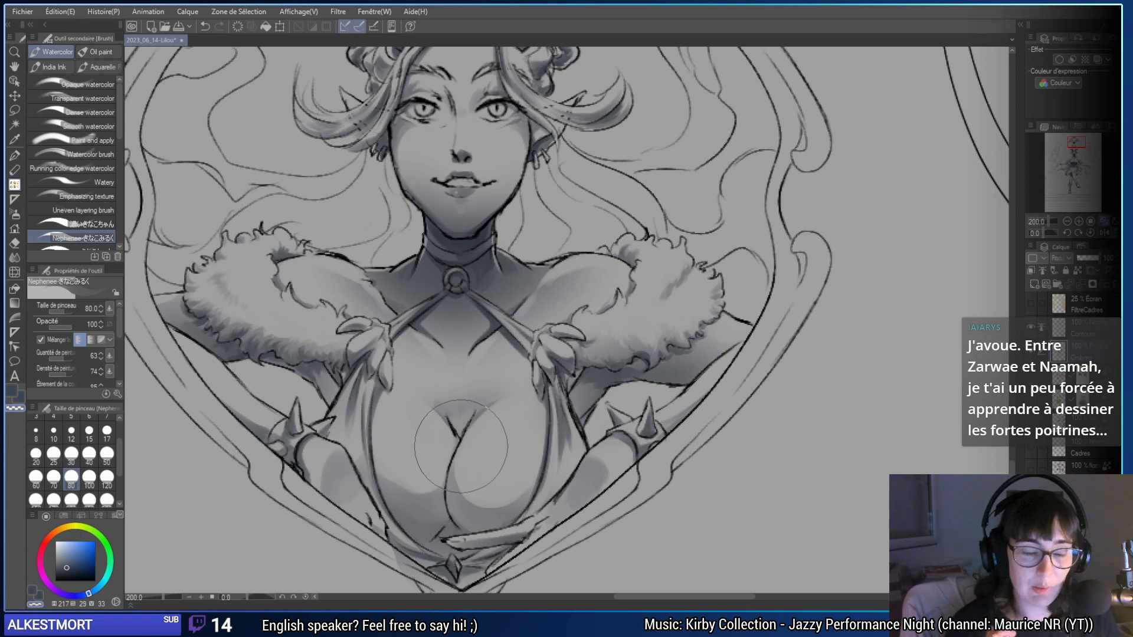
# - Refine the shadow edges along the framed character's shoulders with the Nephenee brush at size 8, alternating paint and transparent colour
pyautogui.moveTo(460, 447); pyautogui.dragTo(561, 439)
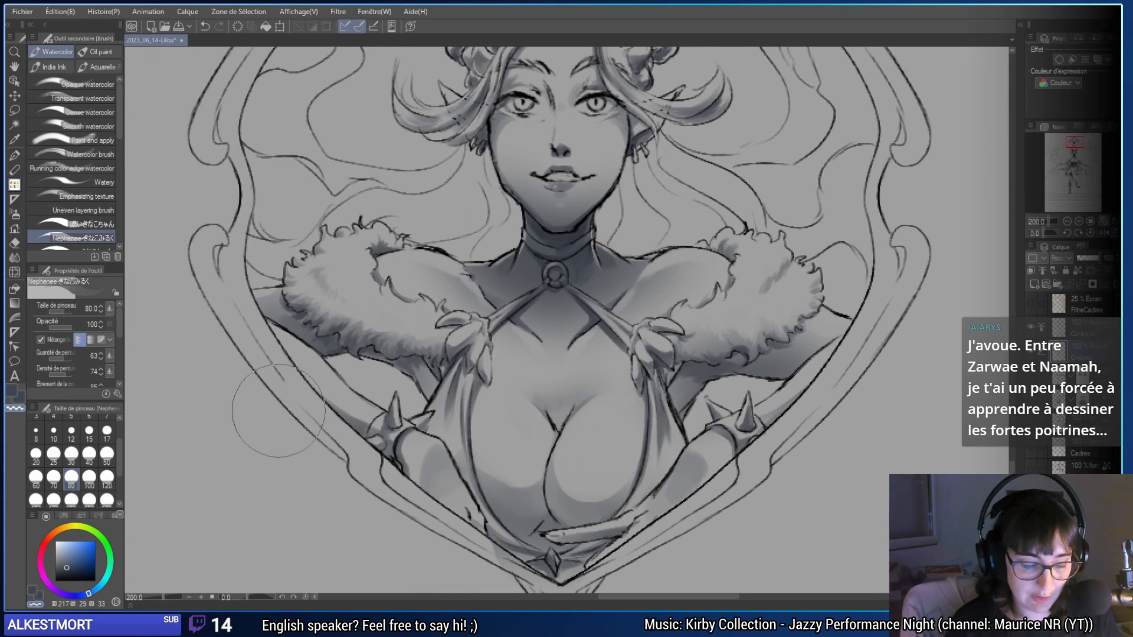
pyautogui.click(89, 430)
pyautogui.moveTo(366, 433); pyautogui.dragTo(358, 481)
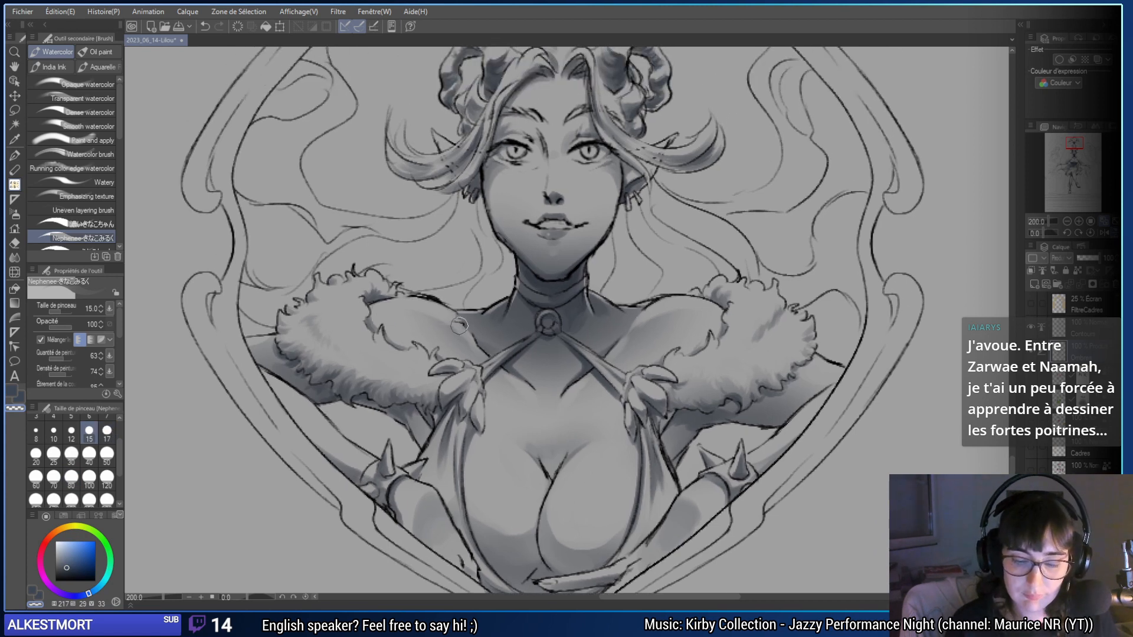
pyautogui.click(36, 430)
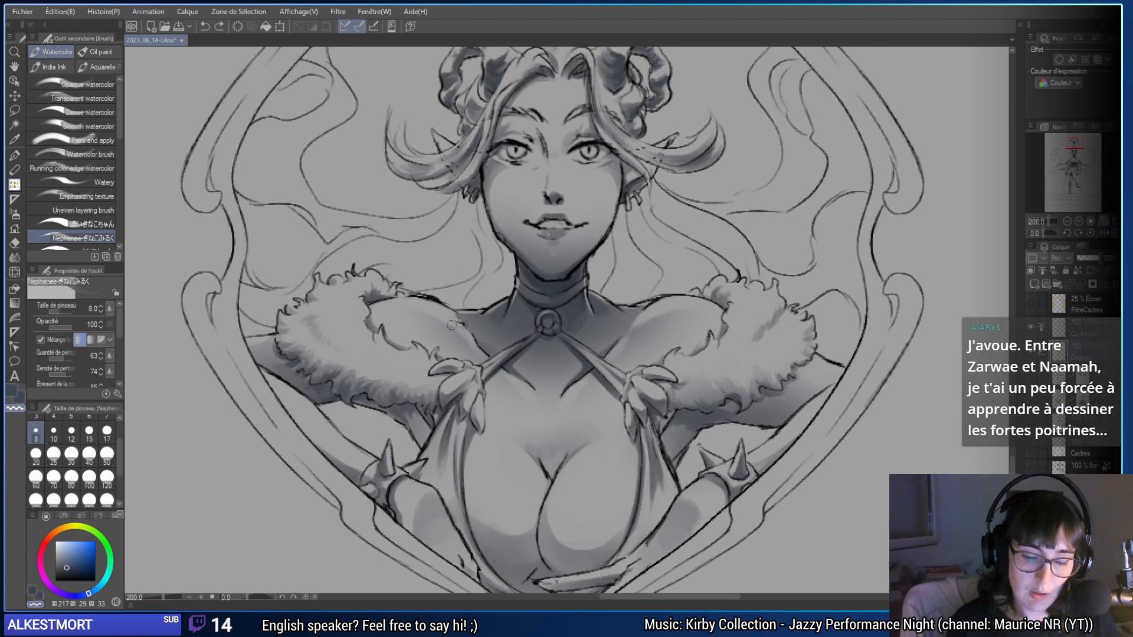
pyautogui.press('c')
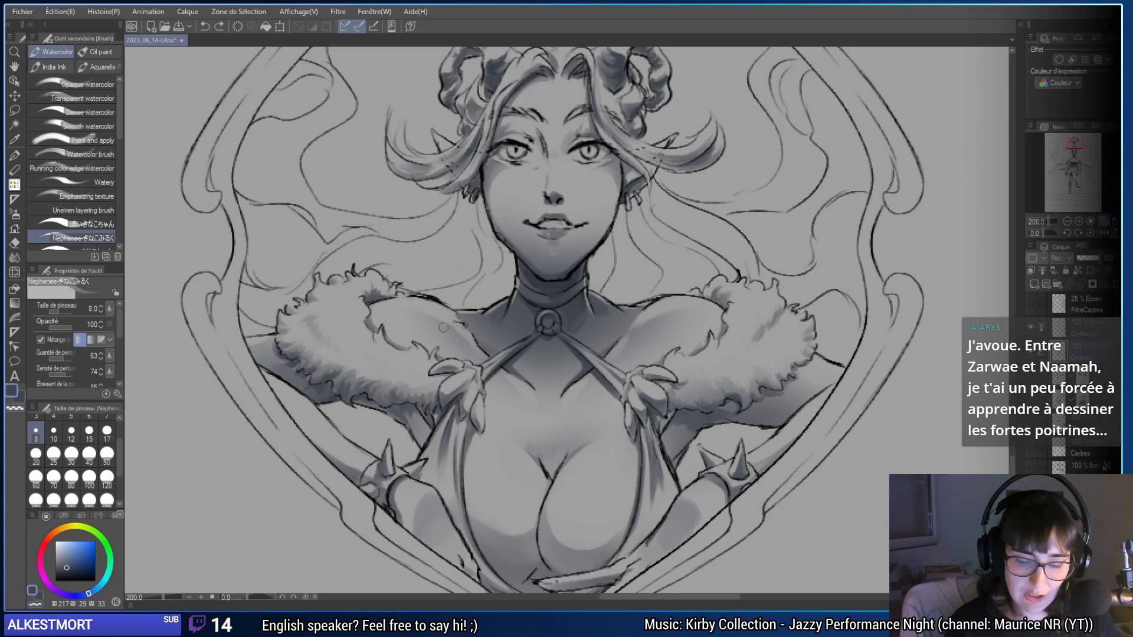
pyautogui.press('c')
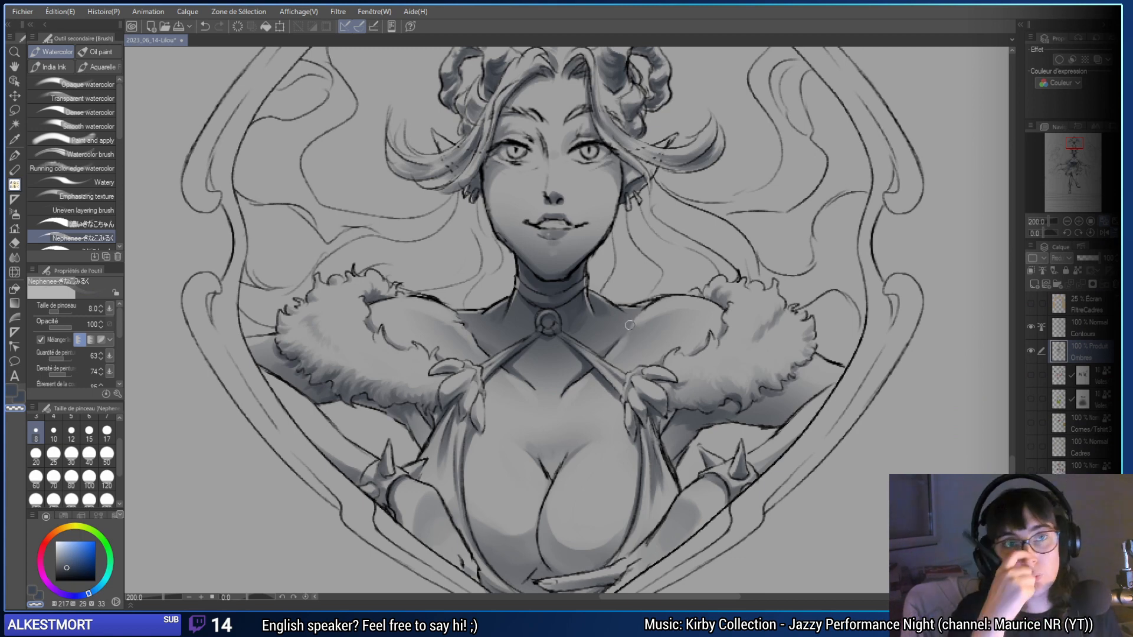
pyautogui.click(1078, 222)
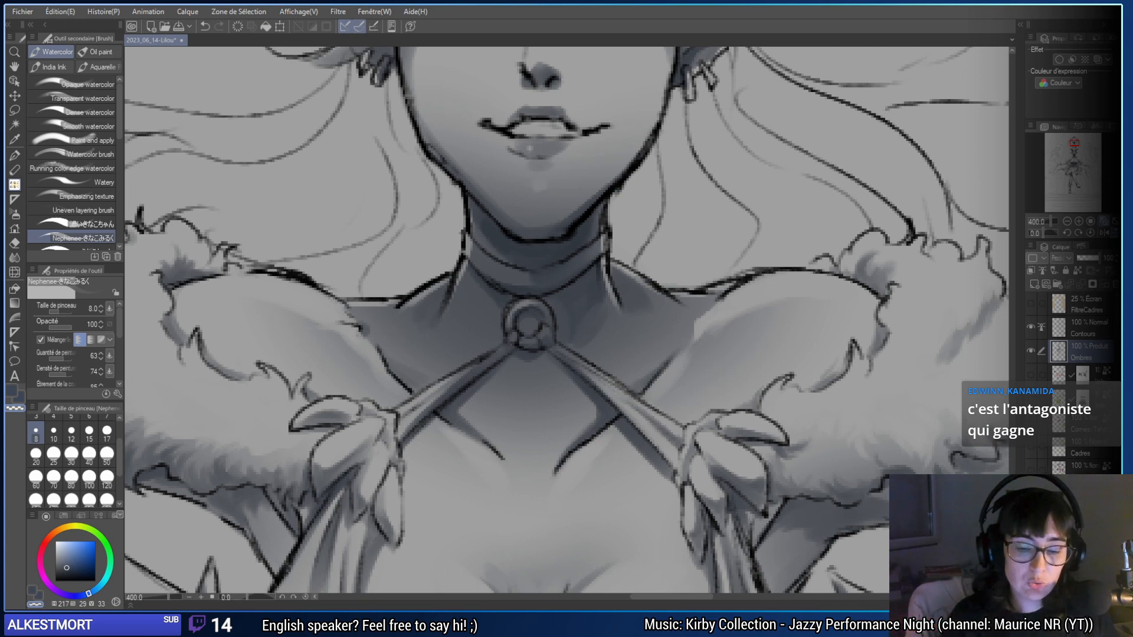
pyautogui.moveTo(484, 292); pyautogui.dragTo(475, 357)
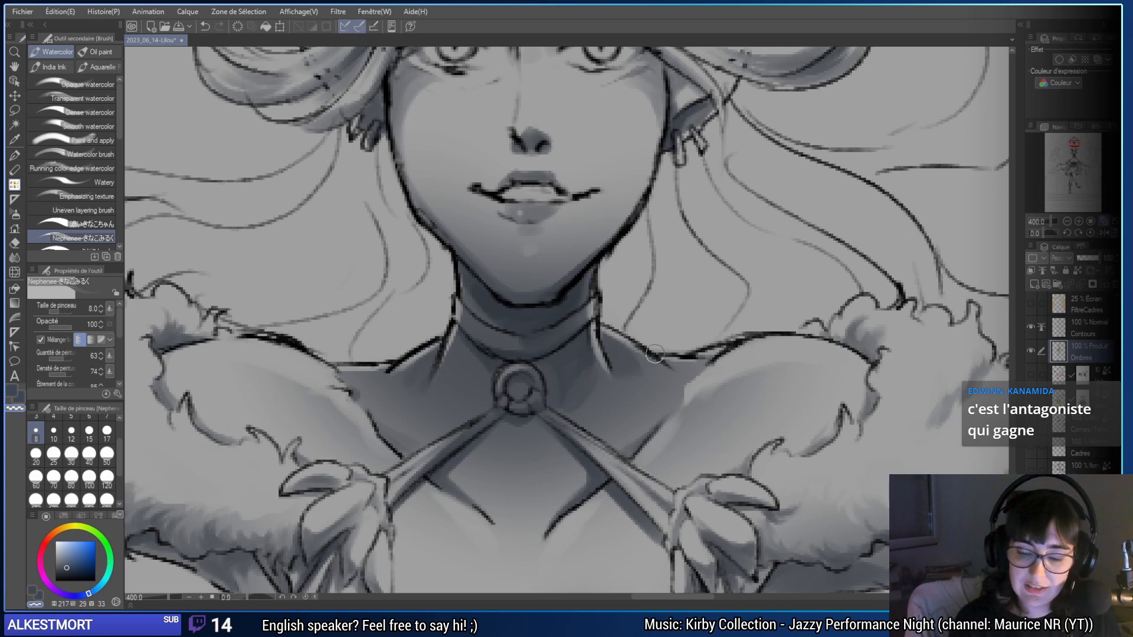
# - Build up tuft shadows on the framed character's fur trim with the Nephenee brush at sizes 8 and 12, undoing the size 80 stroke
pyautogui.moveTo(827, 397); pyautogui.dragTo(758, 350)
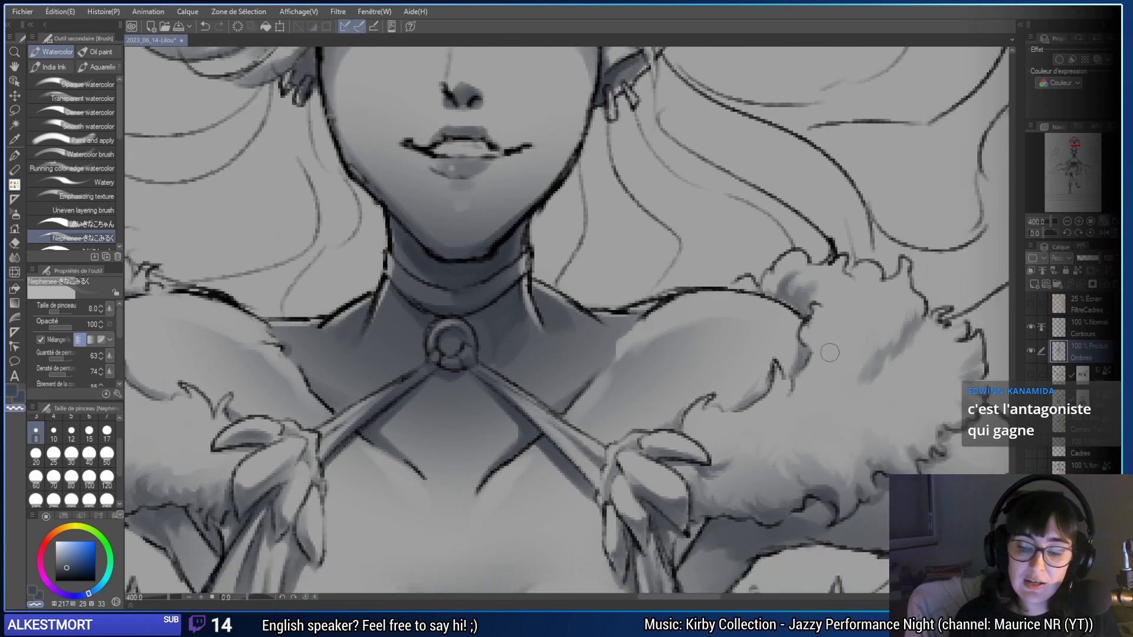
pyautogui.moveTo(749, 344); pyautogui.dragTo(962, 352)
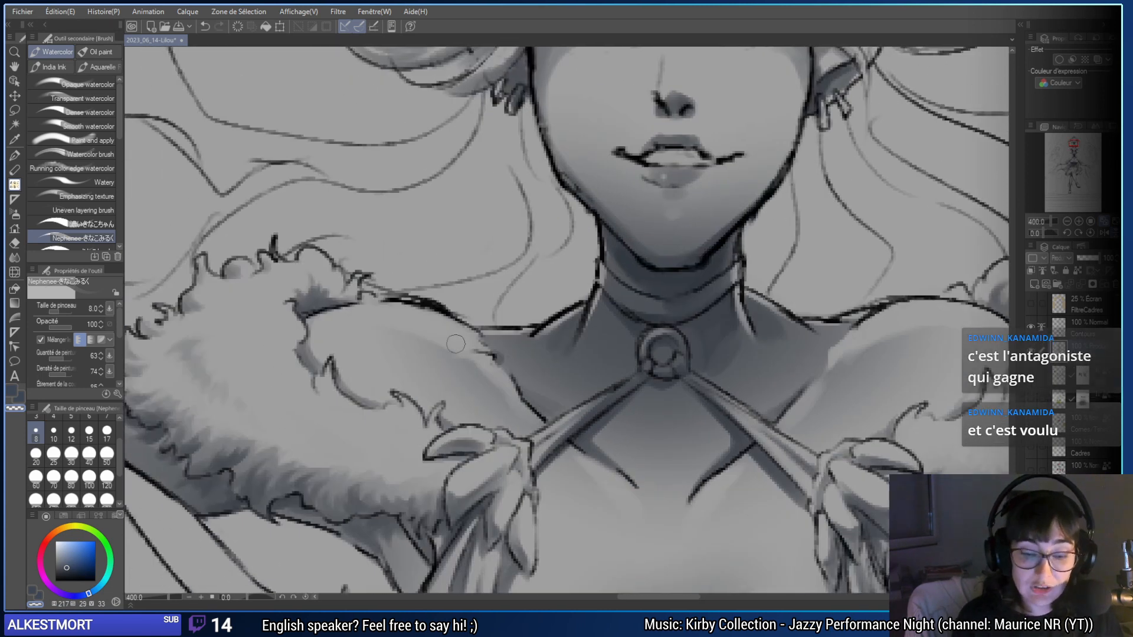
pyautogui.moveTo(326, 348); pyautogui.dragTo(508, 370)
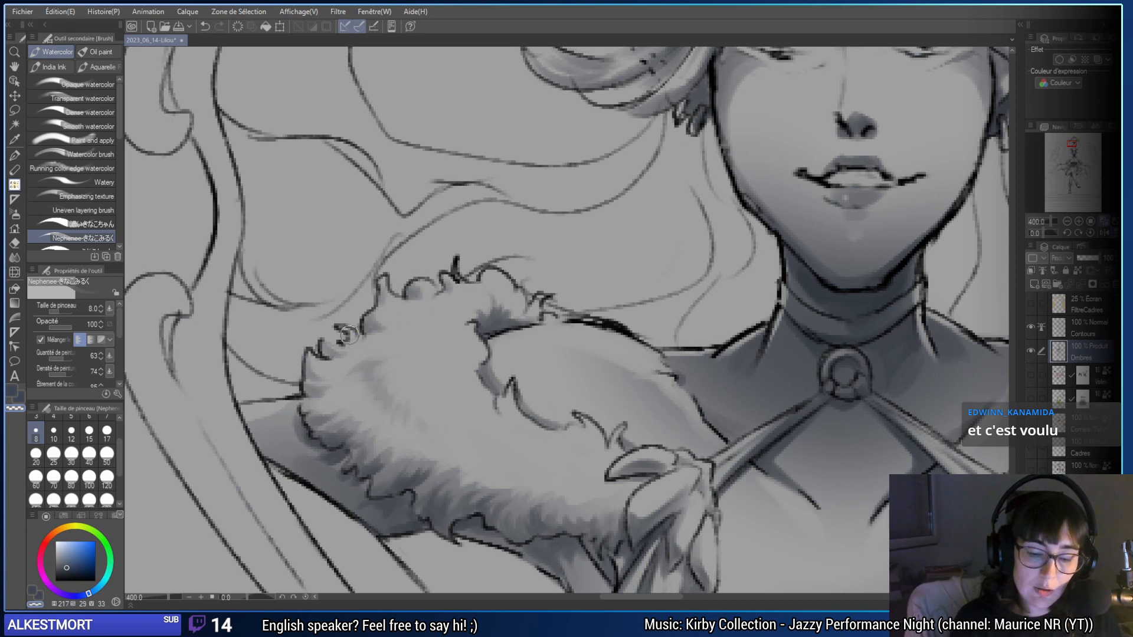
pyautogui.moveTo(352, 356); pyautogui.dragTo(276, 262)
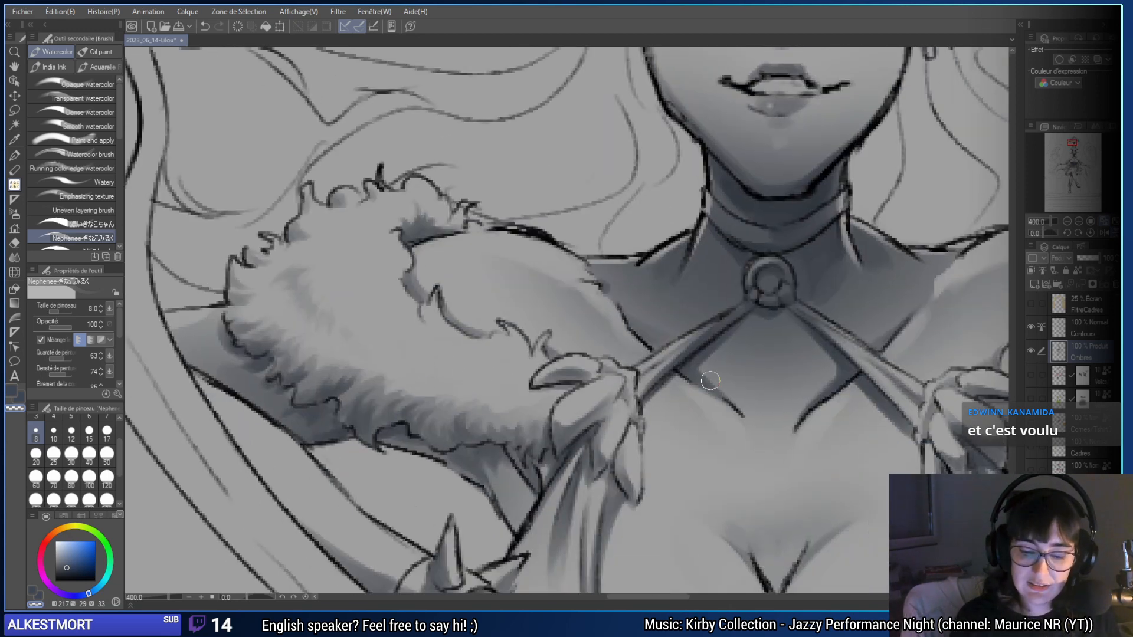
pyautogui.moveTo(463, 400); pyautogui.dragTo(431, 423)
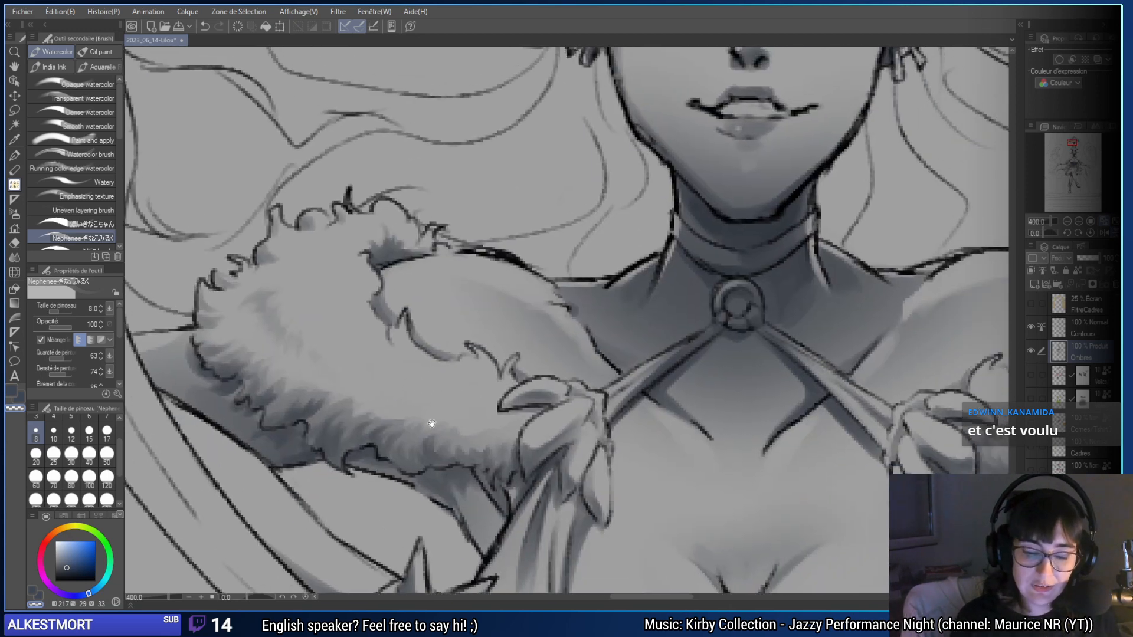
pyautogui.click(71, 481)
pyautogui.moveTo(299, 305)
pyautogui.mouseDown()
pyautogui.moveTo(425, 338)
pyautogui.moveTo(359, 335)
pyautogui.moveTo(393, 377)
pyautogui.moveTo(359, 323)
pyautogui.moveTo(370, 354)
pyautogui.moveTo(401, 376)
pyautogui.moveTo(377, 345)
pyautogui.moveTo(379, 304)
pyautogui.moveTo(359, 327)
pyautogui.moveTo(366, 301)
pyautogui.moveTo(413, 360)
pyautogui.mouseUp()
pyautogui.hotkey('ctrl', 'z')
pyautogui.click(71, 439)
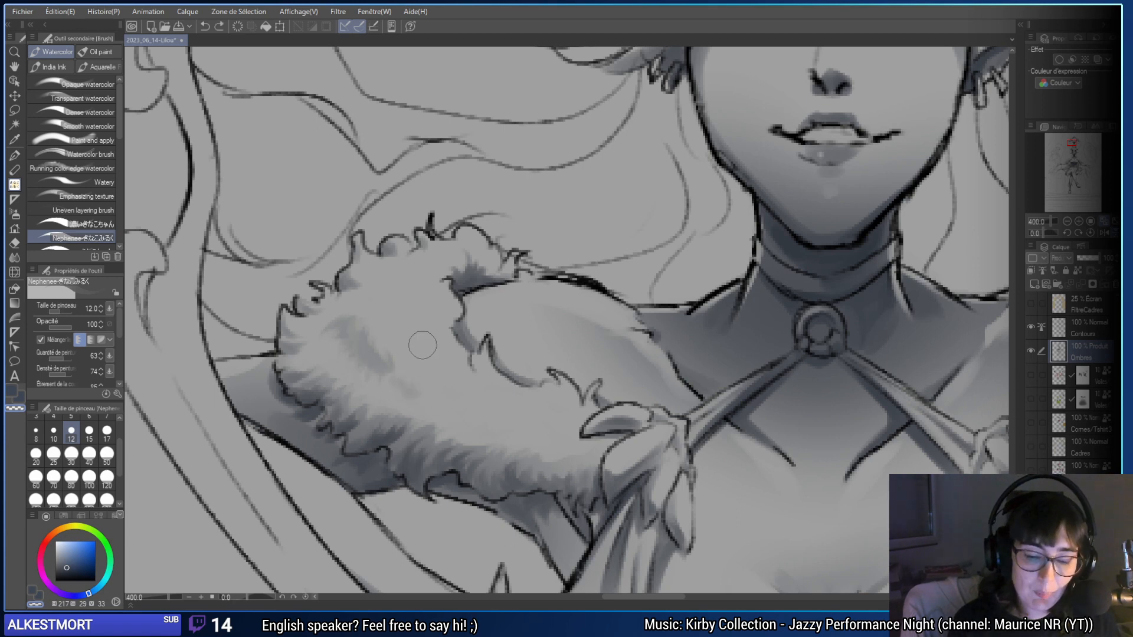
pyautogui.moveTo(630, 447)
pyautogui.mouseDown()
pyautogui.moveTo(525, 418)
pyautogui.moveTo(612, 434)
pyautogui.mouseUp()
# - Smooth the shading on the fur trim with the Blend tool at size 12
pyautogui.click(72, 479)
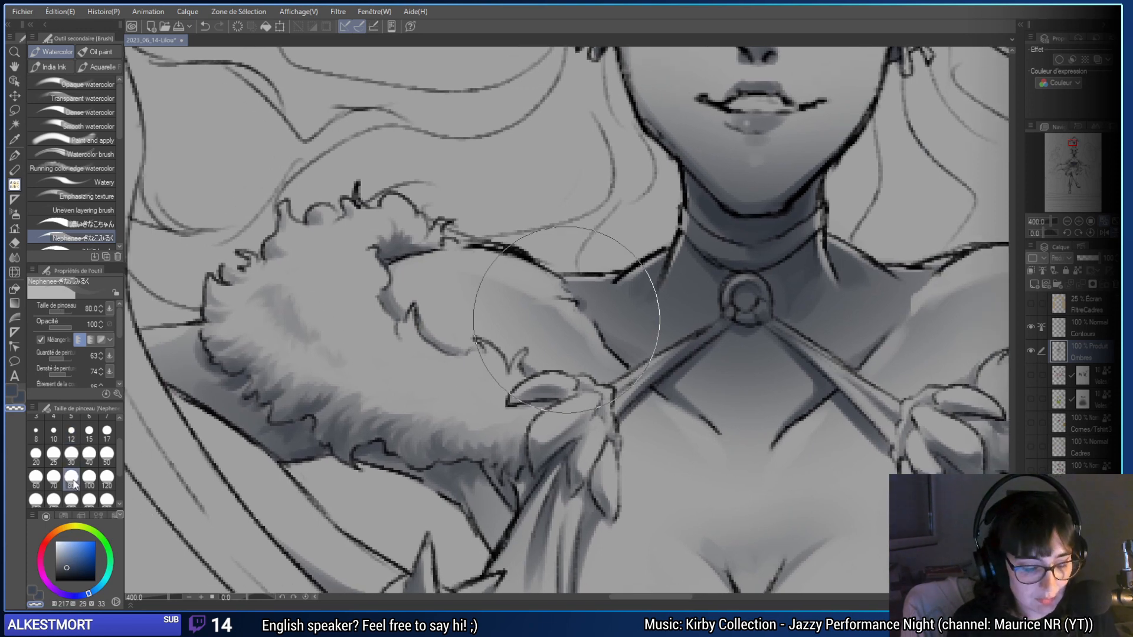
pyautogui.click(15, 258)
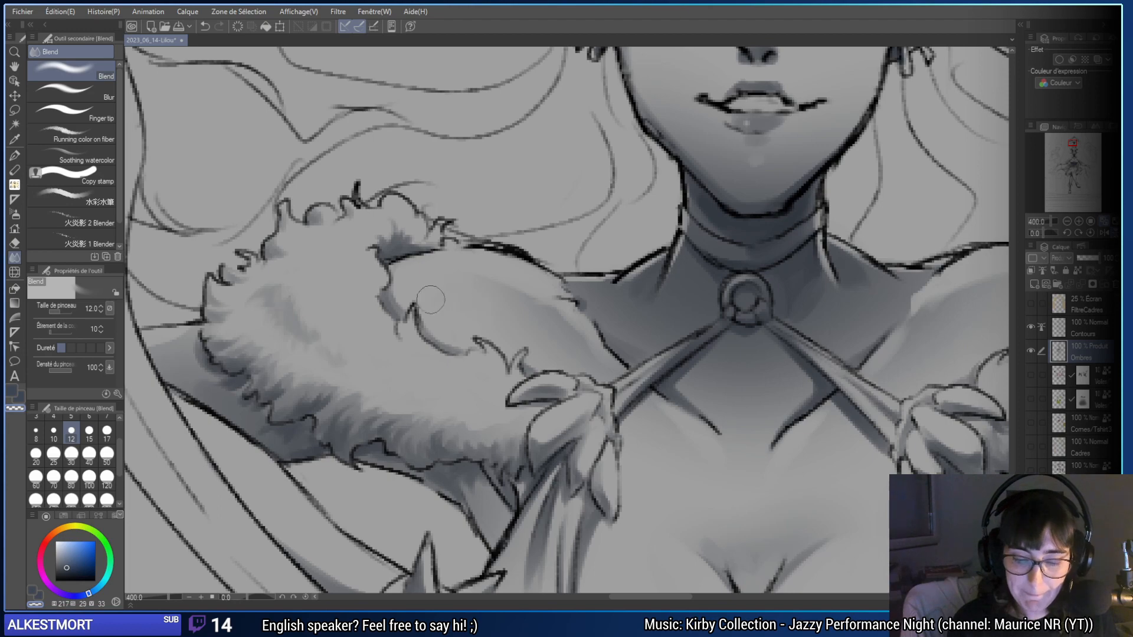
pyautogui.press('h')
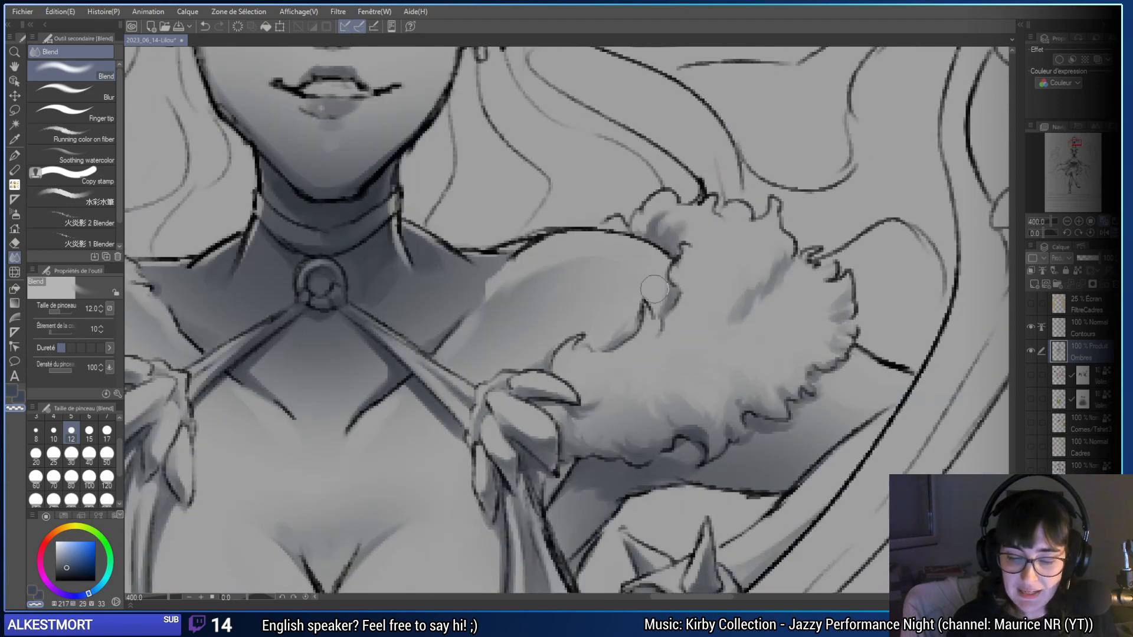
pyautogui.click(1073, 235)
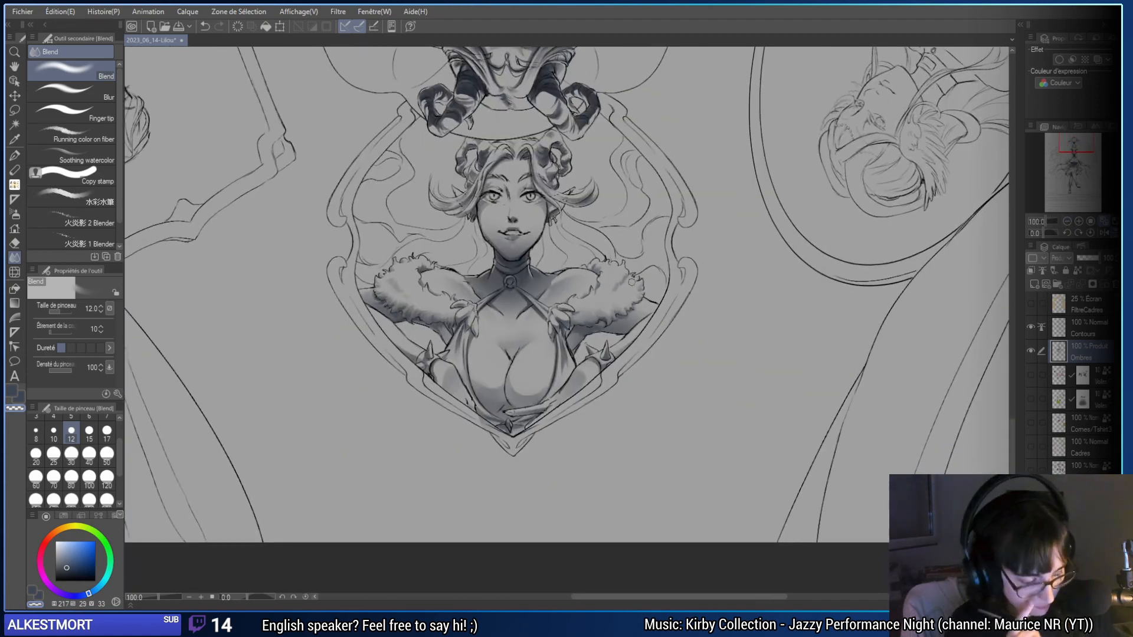
# - Shade the gaps behind both of the framed character's arms with the Soft airbrush at size 80
pyautogui.press('b')
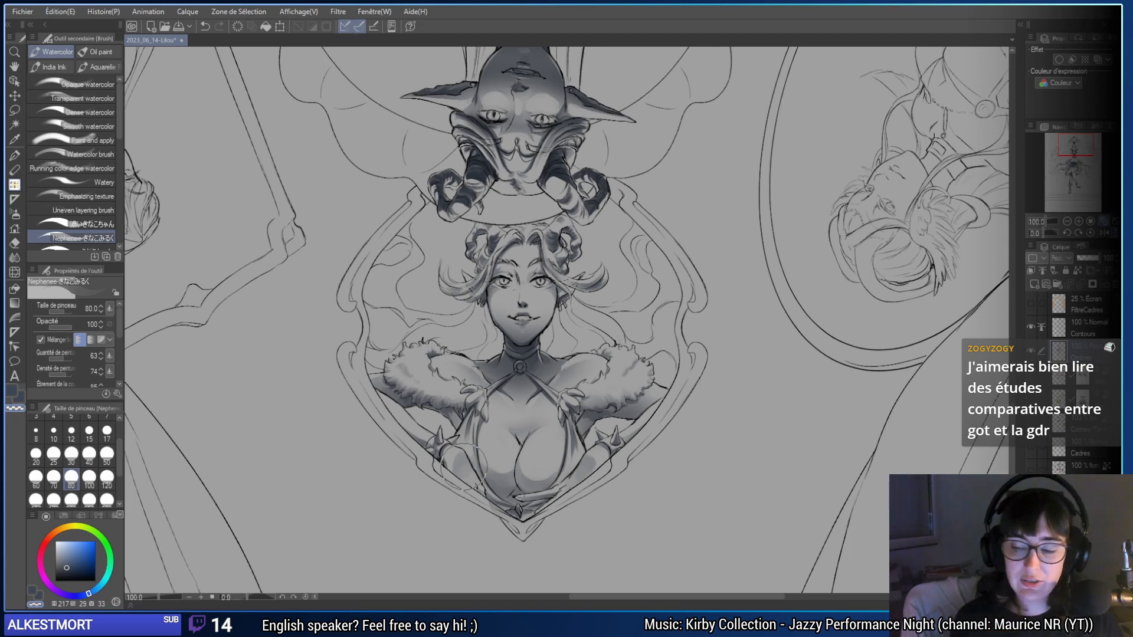
pyautogui.moveTo(491, 426); pyautogui.dragTo(548, 430)
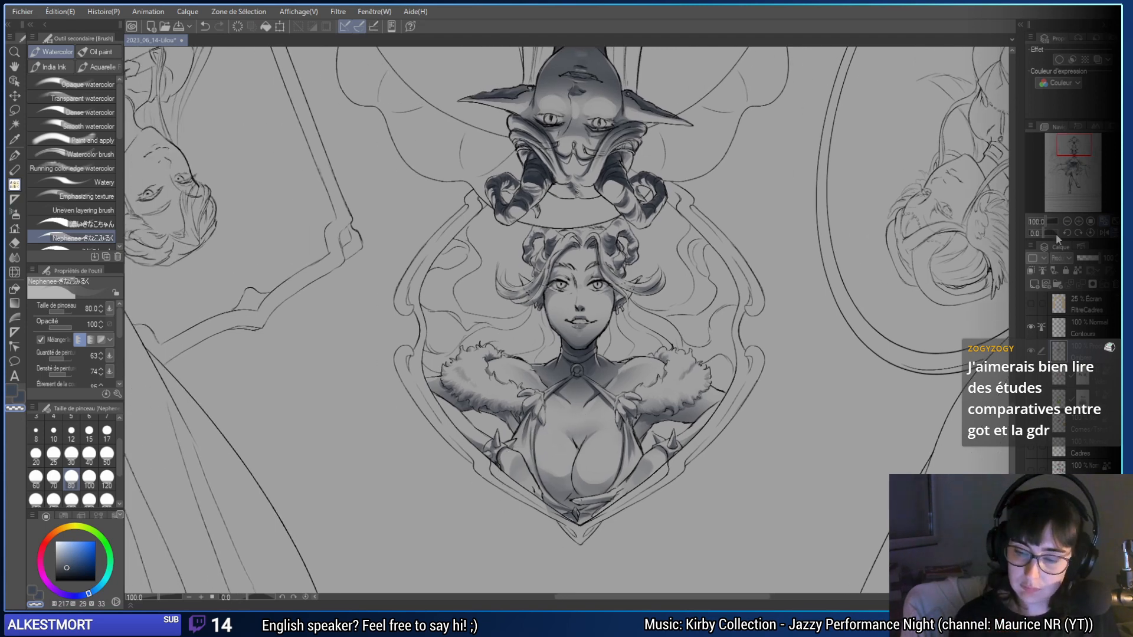
pyautogui.scroll(4, 537, 396)
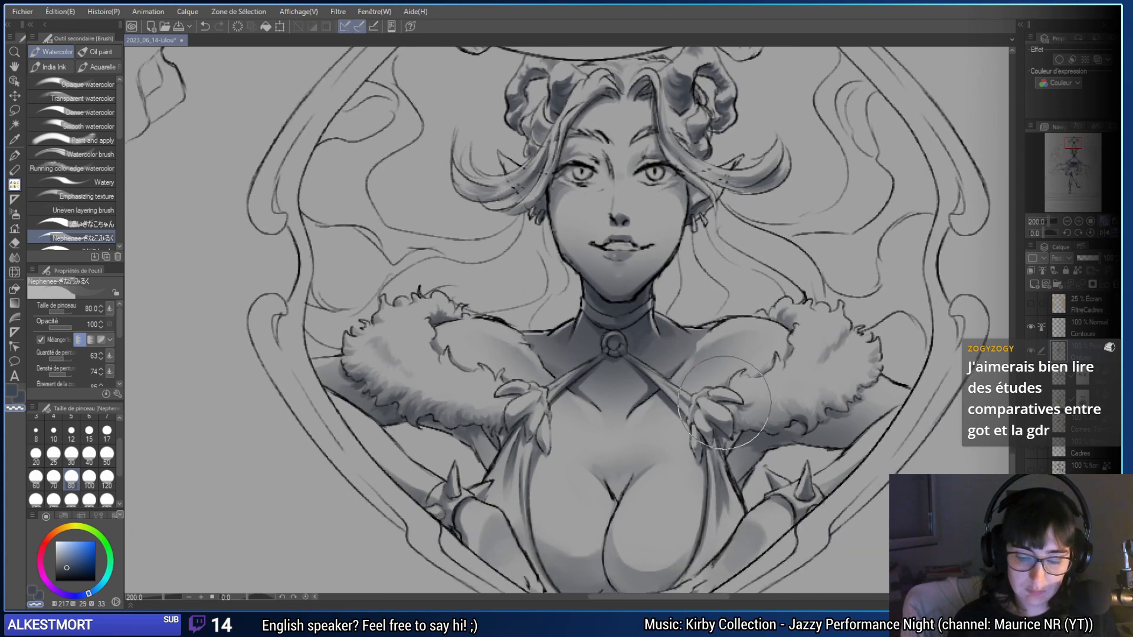
pyautogui.hscroll(3, 767, 384)
pyautogui.scroll(-3, 731, 425)
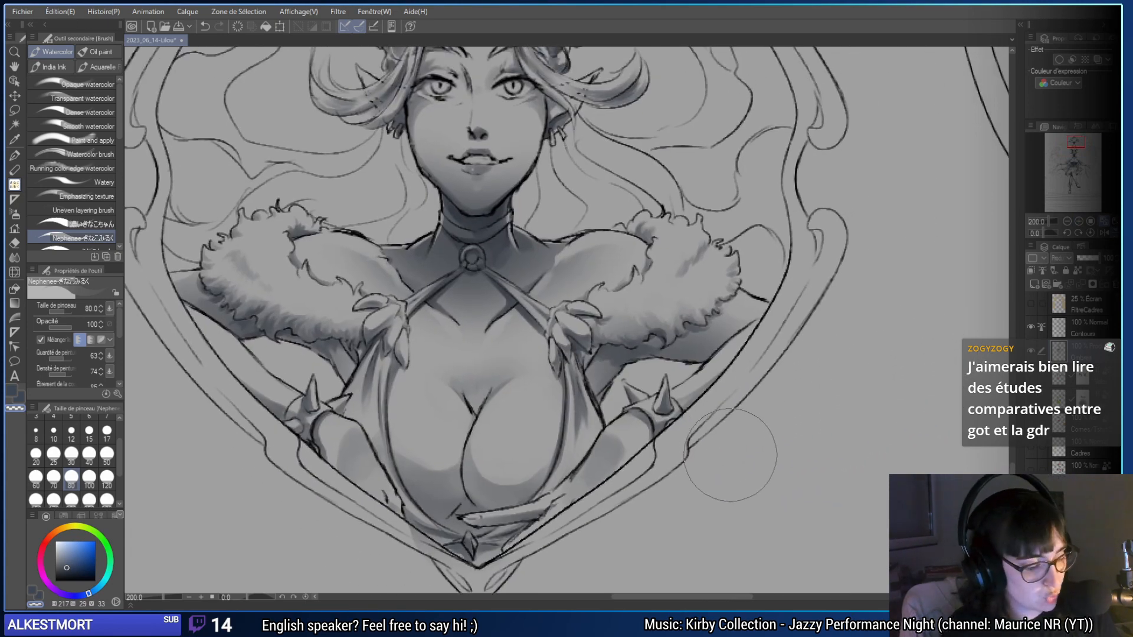
pyautogui.press('m')
pyautogui.hscroll(-1, 311, 521)
pyautogui.press('b')
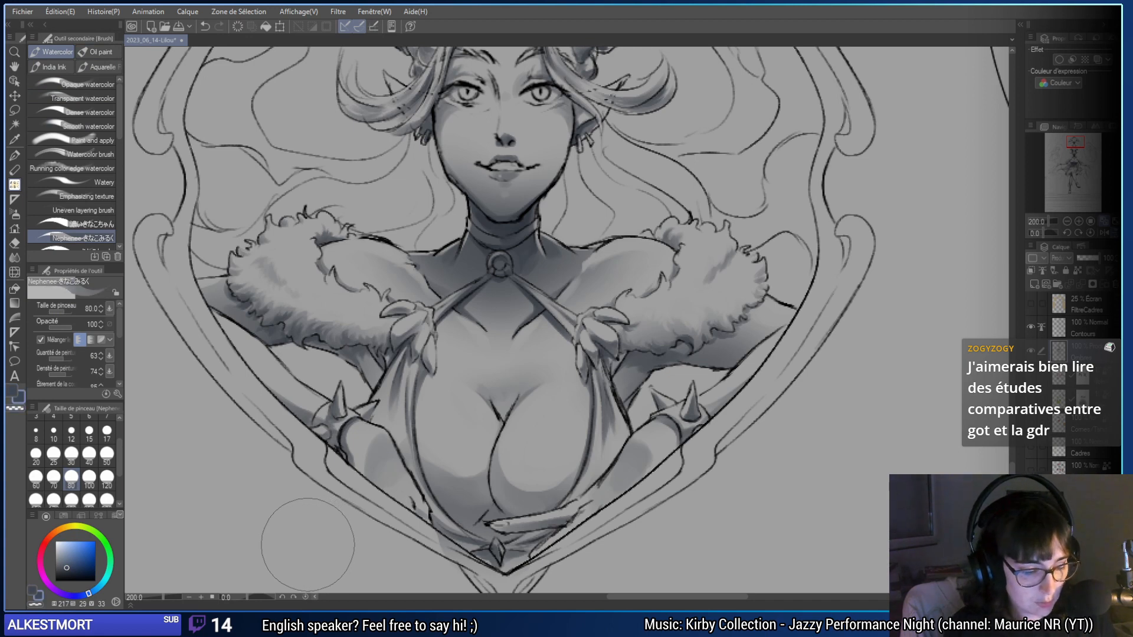
pyautogui.press('b')
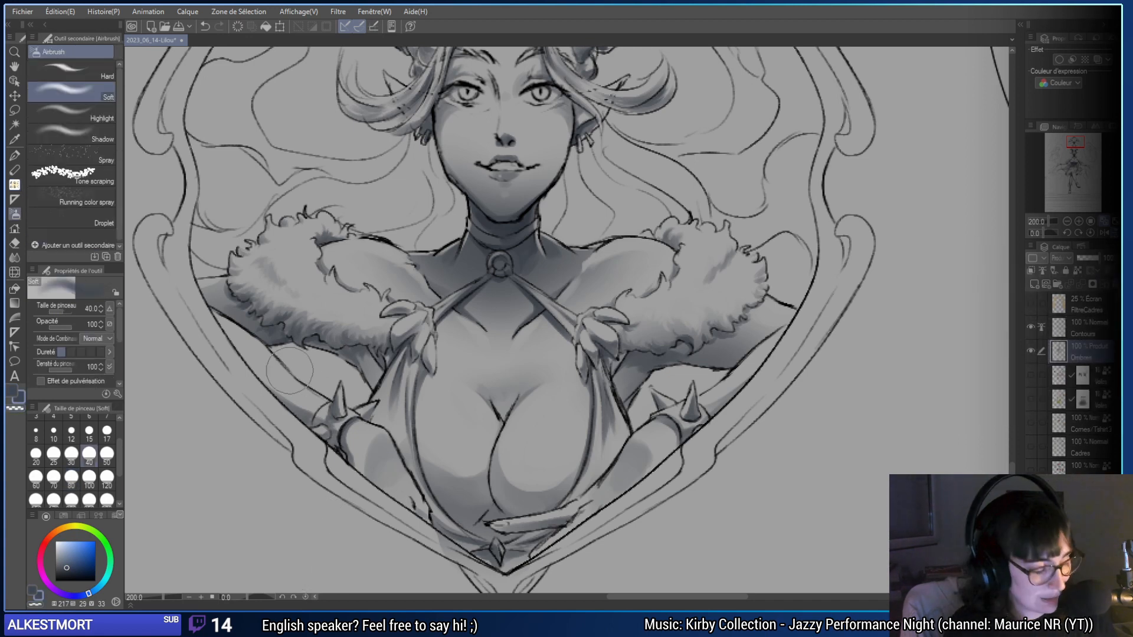
pyautogui.click(71, 477)
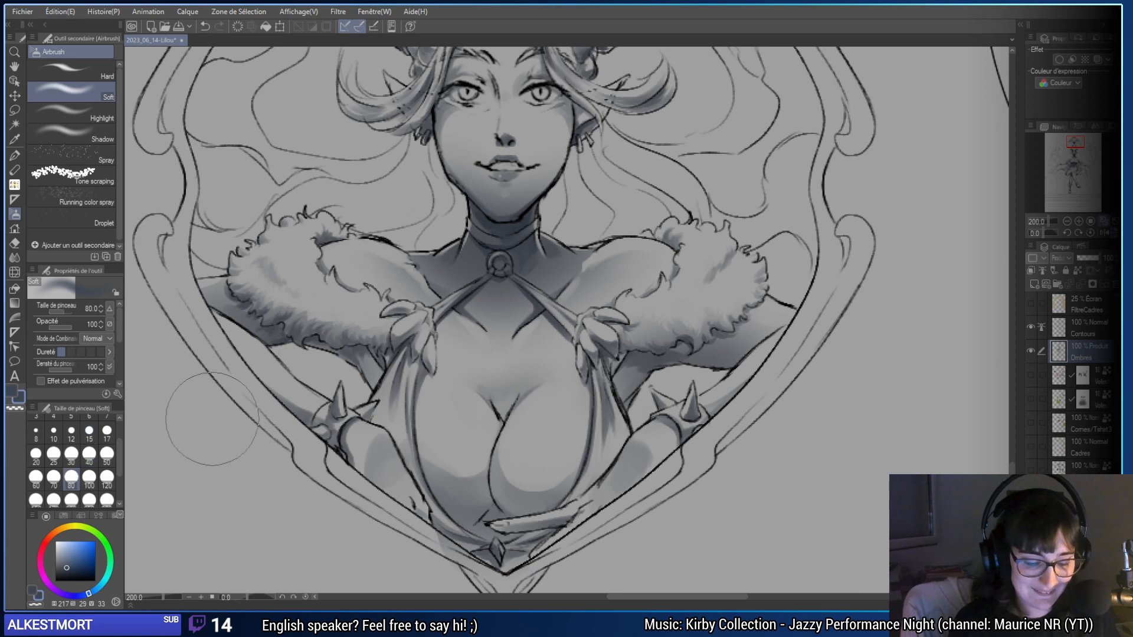
pyautogui.moveTo(298, 385)
pyautogui.mouseDown()
pyautogui.moveTo(360, 398)
pyautogui.moveTo(330, 413)
pyautogui.mouseUp()
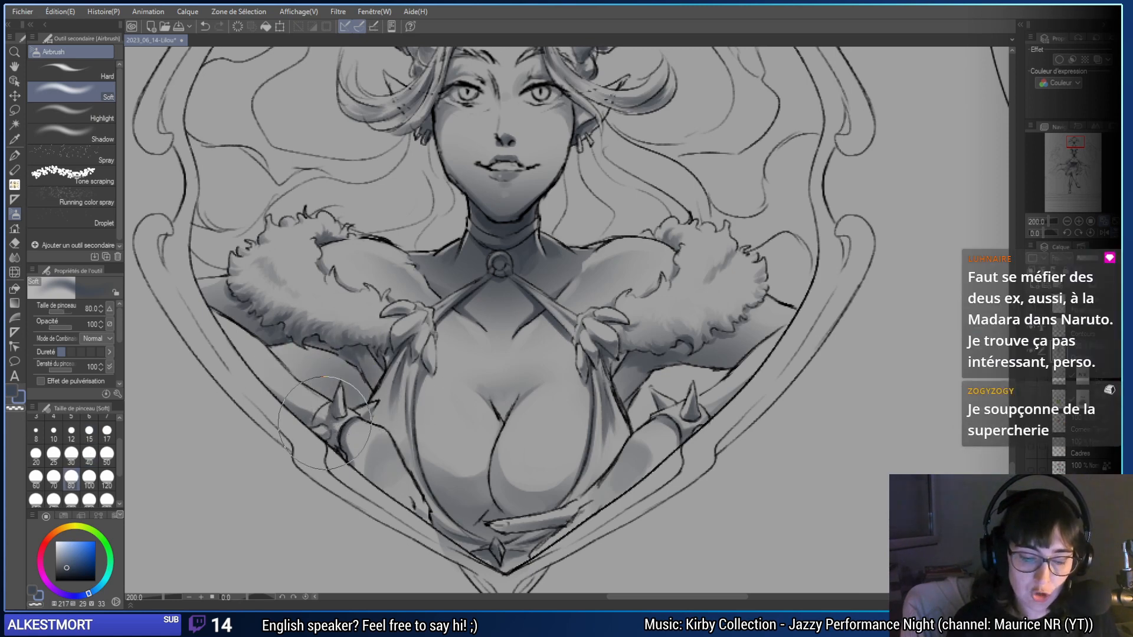
pyautogui.moveTo(625, 413)
pyautogui.mouseDown()
pyautogui.moveTo(661, 384)
pyautogui.moveTo(649, 419)
pyautogui.moveTo(696, 398)
pyautogui.moveTo(569, 351)
pyautogui.mouseUp()
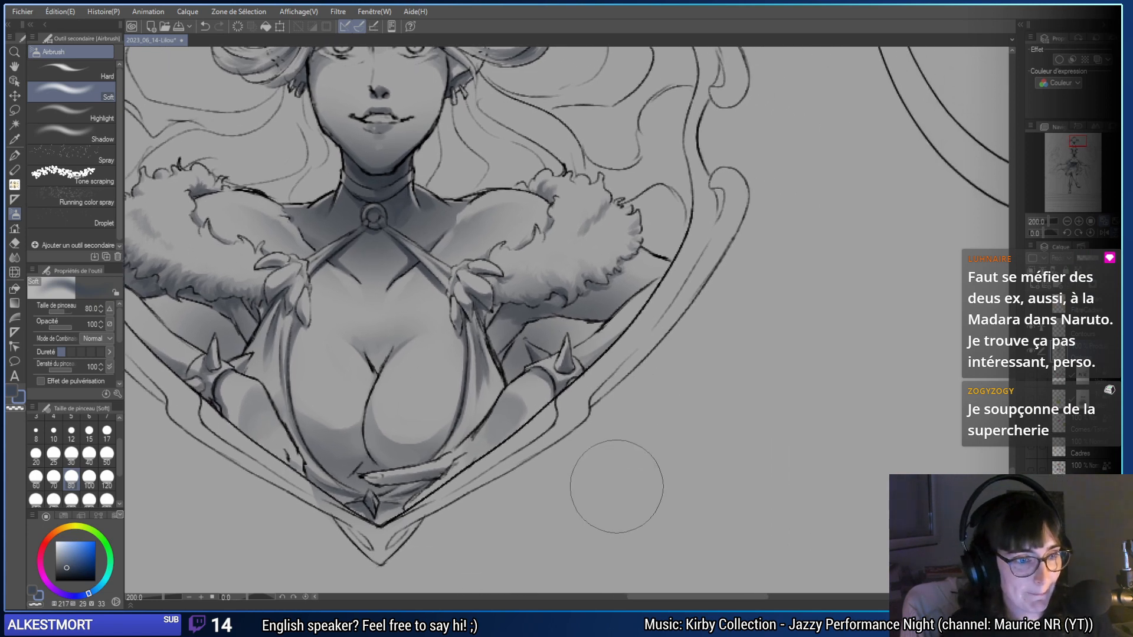
# - Erase the excess shadow from the bracelet spikes on the framed character's left wrist with the Hard eraser at size 30
pyautogui.press('b')
pyautogui.click(1079, 221)
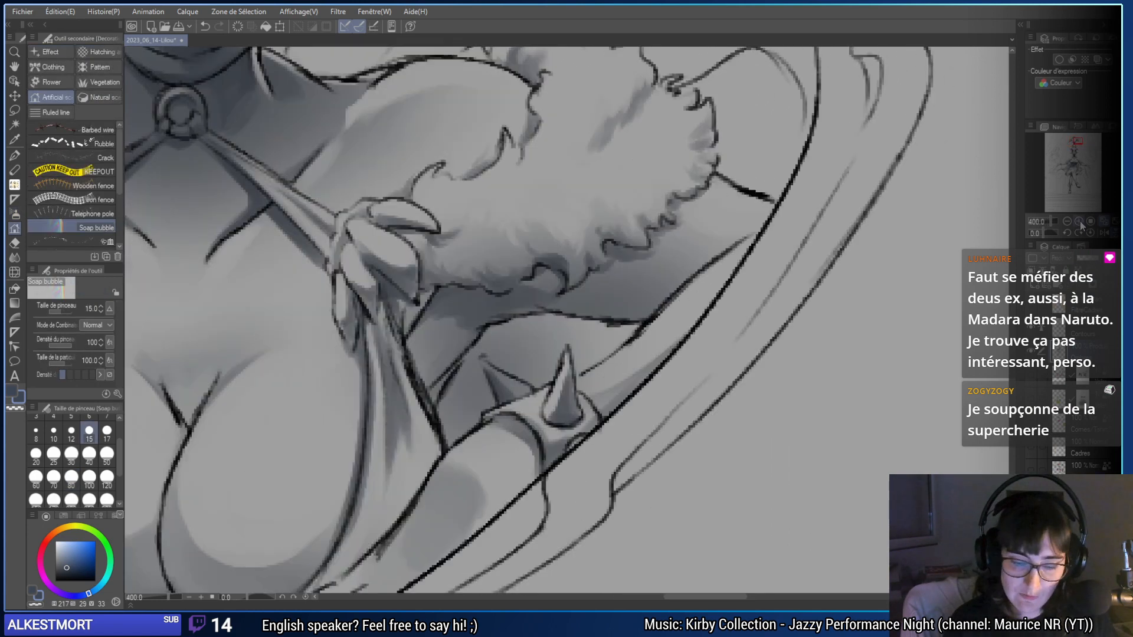
pyautogui.click(1078, 221)
pyautogui.press('b')
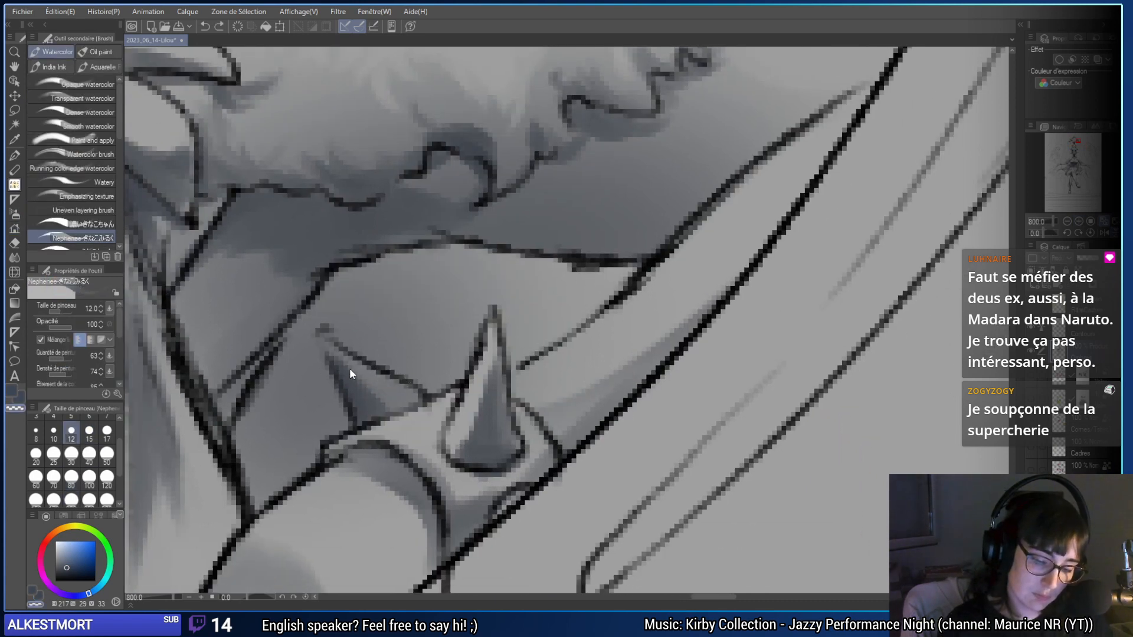
pyautogui.press('e')
pyautogui.moveTo(354, 366)
pyautogui.mouseDown()
pyautogui.moveTo(380, 374)
pyautogui.moveTo(463, 357)
pyautogui.moveTo(425, 378)
pyautogui.mouseUp()
pyautogui.moveTo(449, 330); pyautogui.dragTo(490, 354)
pyautogui.moveTo(413, 384)
pyautogui.mouseDown()
pyautogui.moveTo(584, 430)
pyautogui.moveTo(546, 463)
pyautogui.mouseUp()
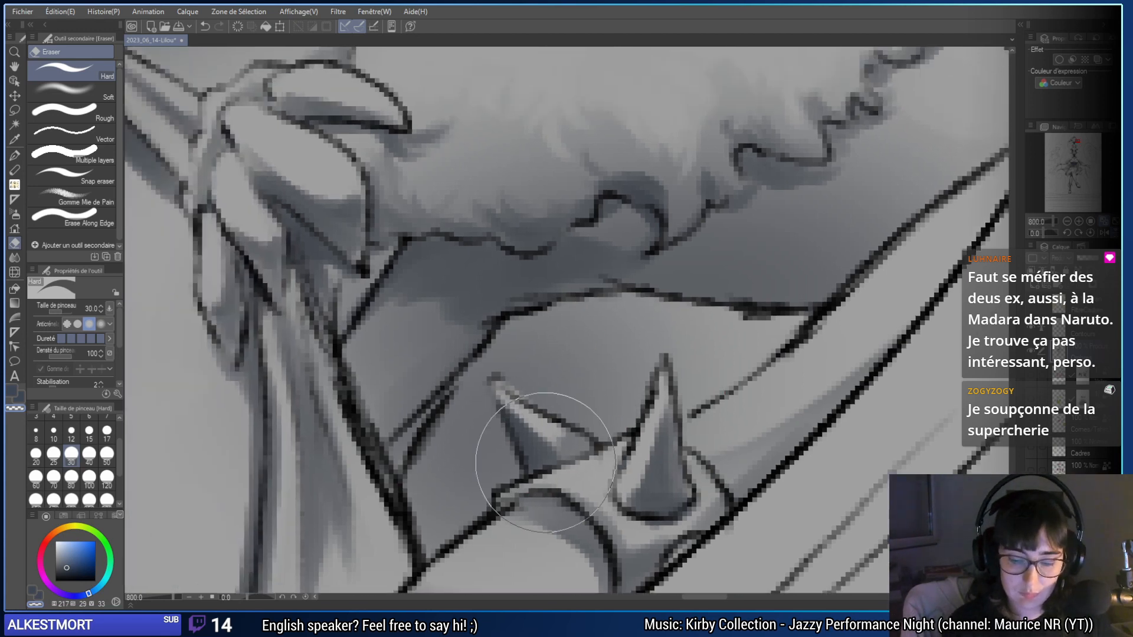
# - Clean the shadow off the bracelet spikes on her right wrist with the Hard eraser
pyautogui.moveTo(460, 467)
pyautogui.mouseDown()
pyautogui.moveTo(708, 448)
pyautogui.moveTo(708, 437)
pyautogui.mouseUp()
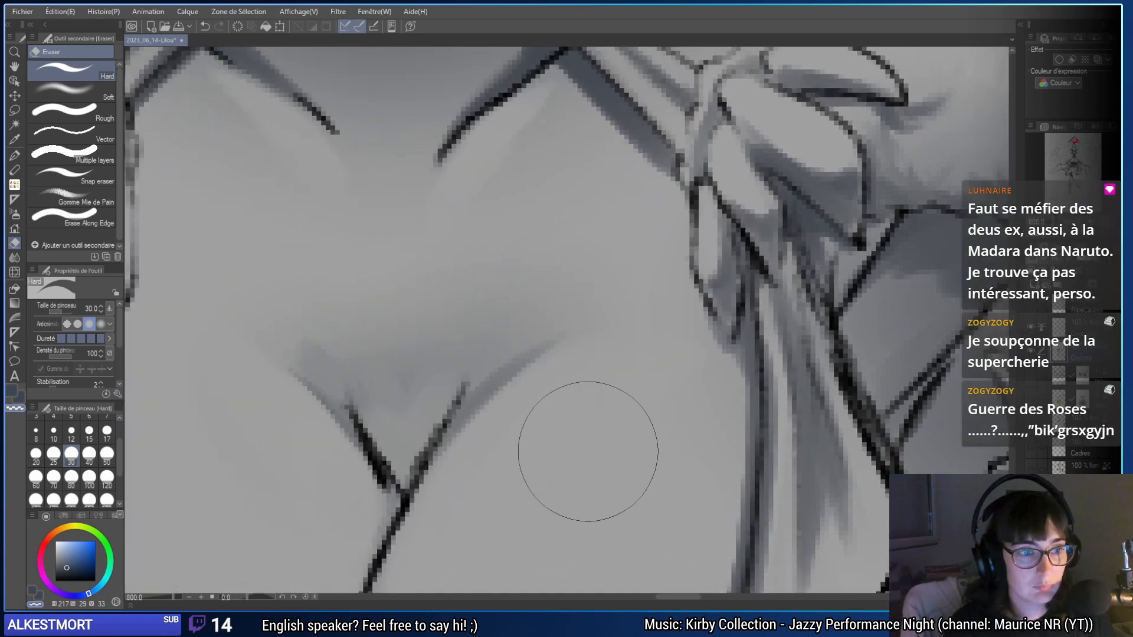
pyautogui.moveTo(387, 445)
pyautogui.mouseDown()
pyautogui.moveTo(708, 417)
pyautogui.moveTo(409, 399)
pyautogui.mouseUp()
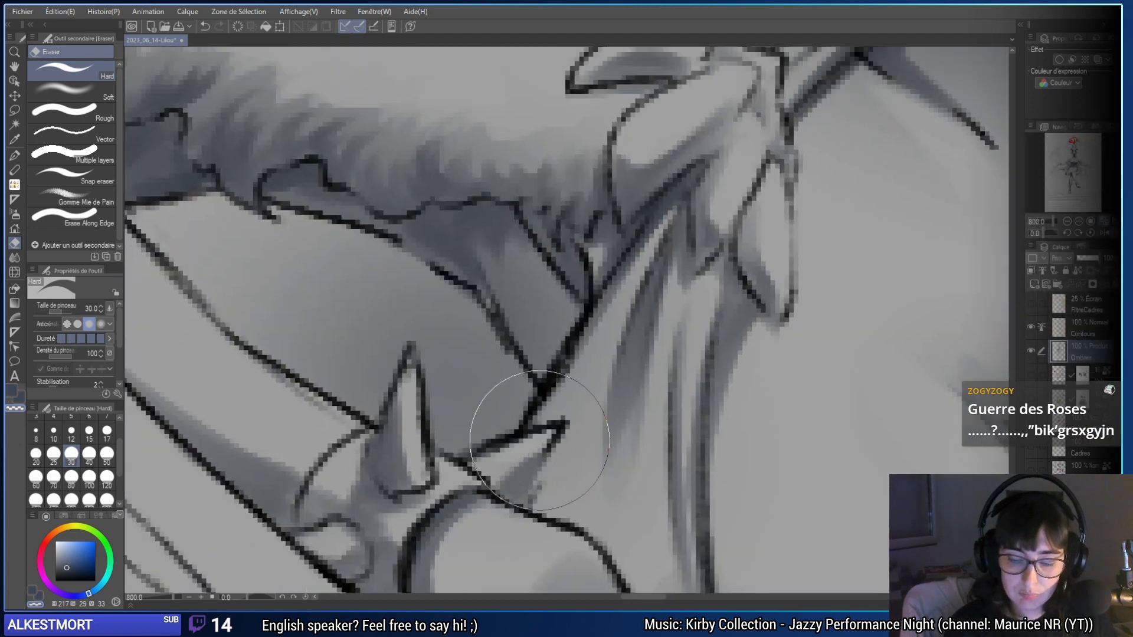
pyautogui.moveTo(805, 307); pyautogui.dragTo(879, 346)
pyautogui.moveTo(679, 349)
pyautogui.mouseDown()
pyautogui.moveTo(581, 355)
pyautogui.moveTo(616, 374)
pyautogui.mouseUp()
# - Try to deepen the shadow behind her right arm with the Nephenee brush at size 30, undoing the stroke
pyautogui.press('b')
pyautogui.press(']')
pyautogui.press(']')
pyautogui.press(']')
pyautogui.press(']')
pyautogui.press(']')
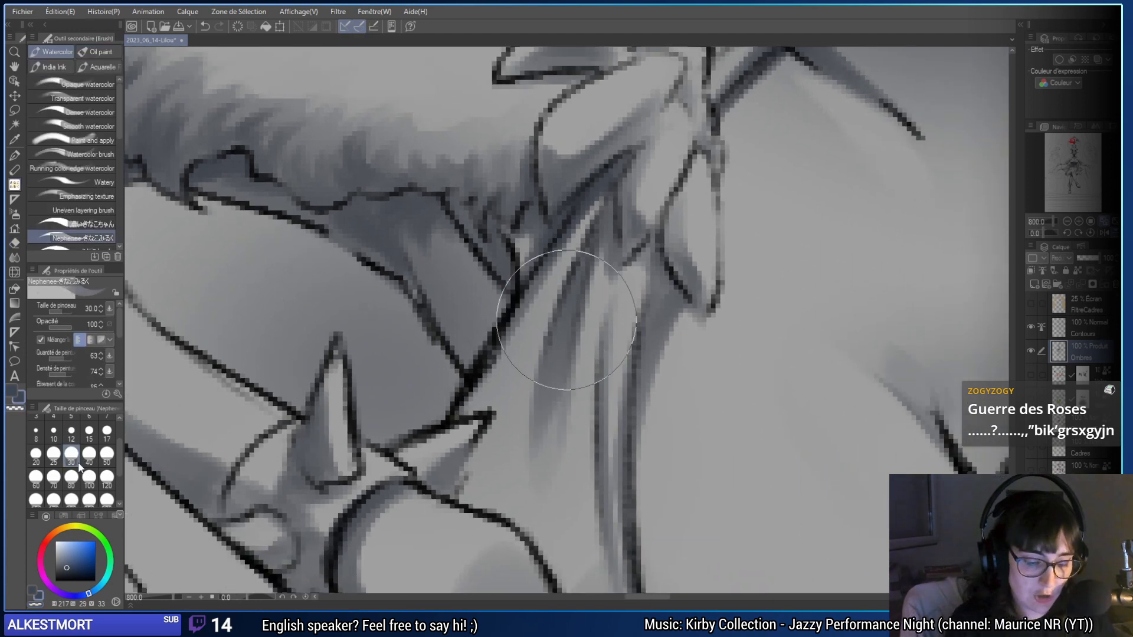
pyautogui.moveTo(356, 256); pyautogui.dragTo(443, 378)
pyautogui.hotkey('ctrl', 'z')
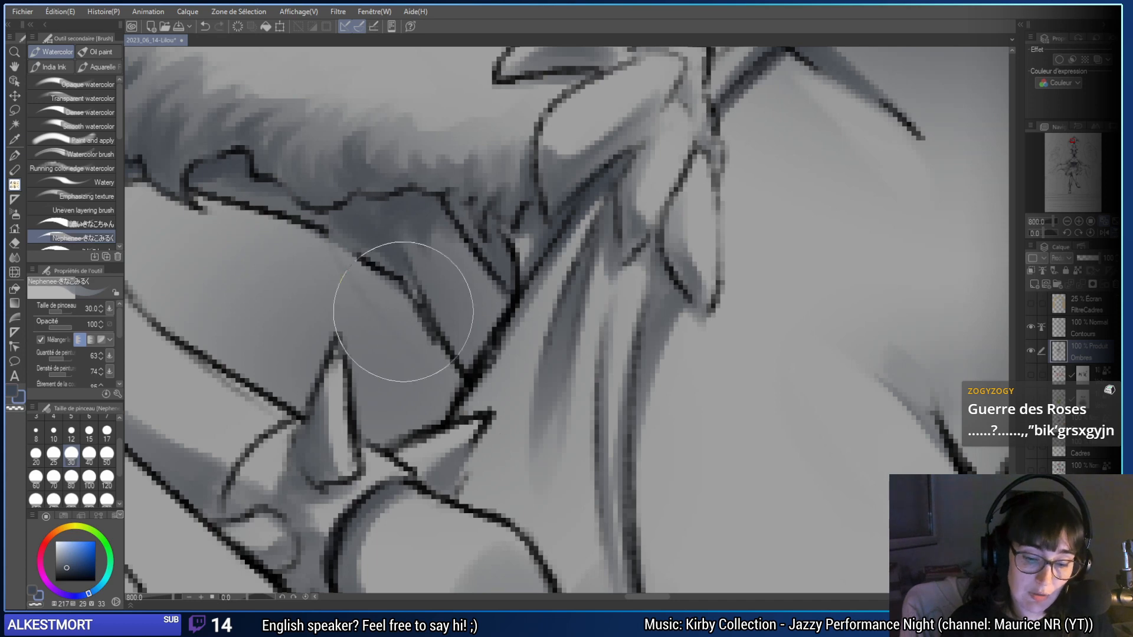
# - Try to darken the gap behind her right arm with the Soft airbrush at sizes 80 and 40, undoing the trial strokes
pyautogui.press('b')
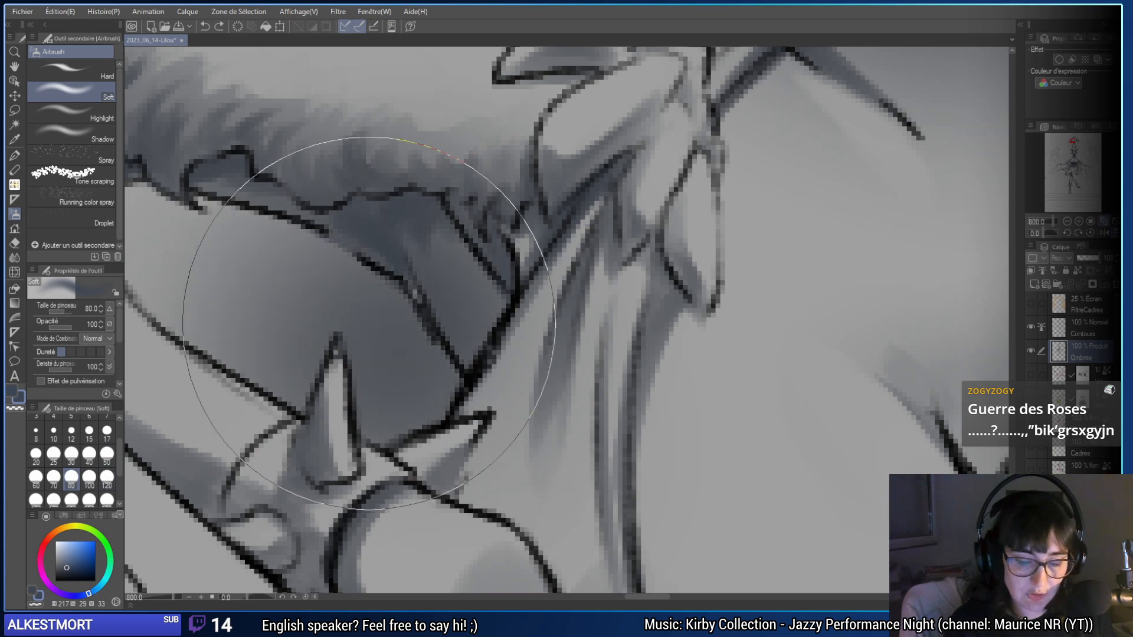
pyautogui.moveTo(402, 343); pyautogui.dragTo(428, 348)
pyautogui.click(89, 453)
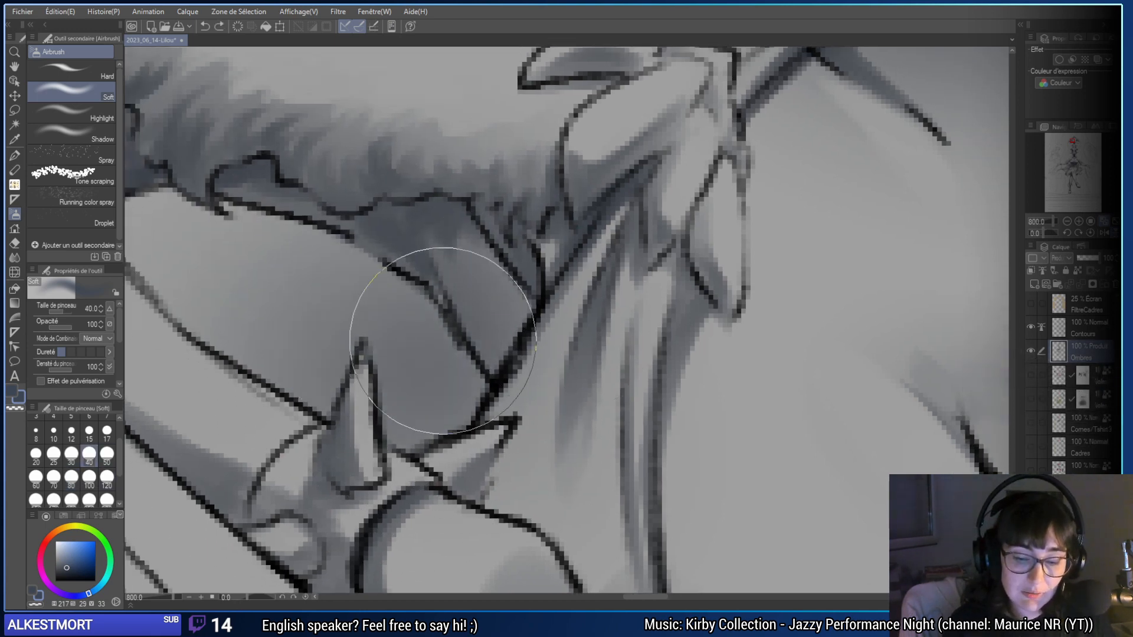
pyautogui.moveTo(430, 309)
pyautogui.mouseDown()
pyautogui.moveTo(450, 324)
pyautogui.moveTo(460, 370)
pyautogui.moveTo(389, 372)
pyautogui.mouseUp()
pyautogui.hotkey('ctrl', 'z')
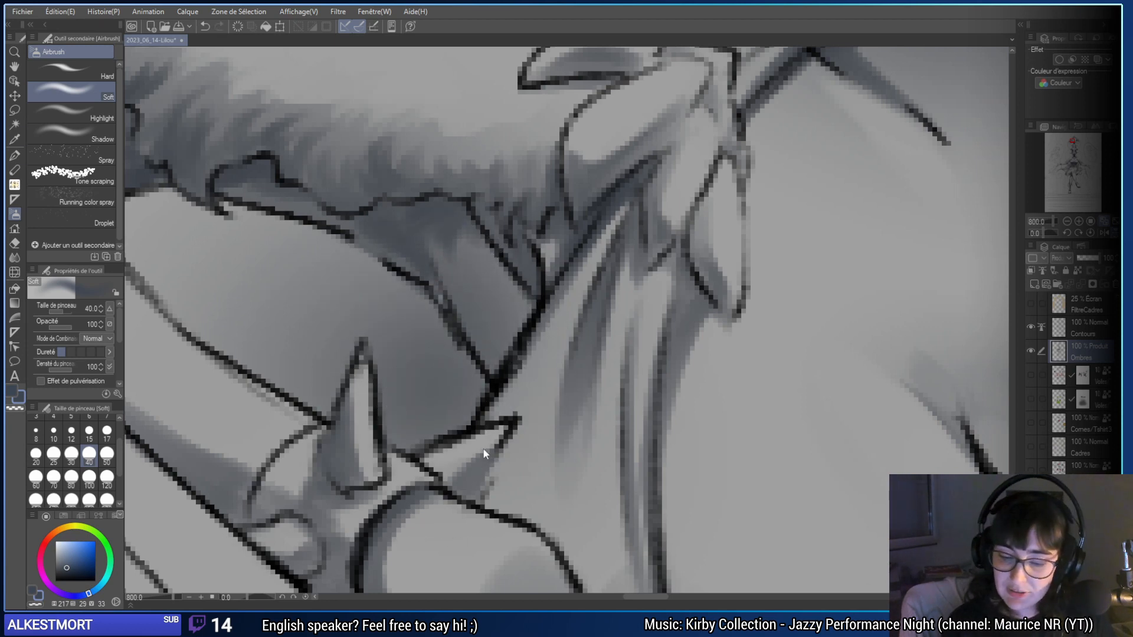
pyautogui.hotkey('ctrl', 'z')
pyautogui.moveTo(405, 328)
pyautogui.mouseDown()
pyautogui.moveTo(441, 418)
pyautogui.moveTo(417, 391)
pyautogui.moveTo(443, 329)
pyautogui.mouseUp()
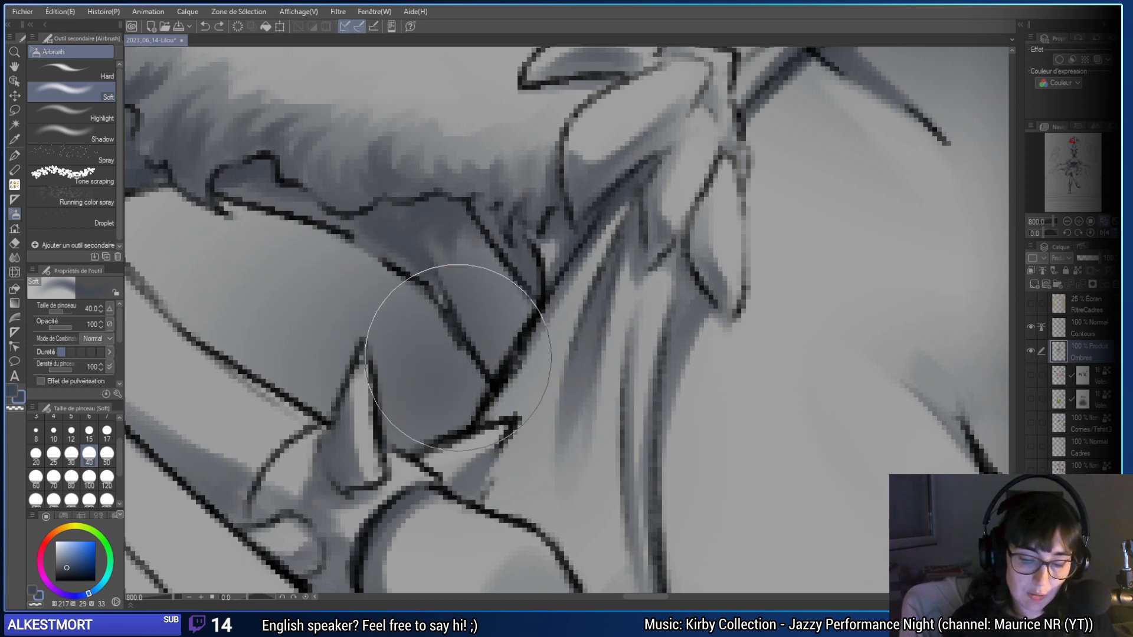
pyautogui.hotkey('ctrl', 'z')
pyautogui.moveTo(424, 395)
pyautogui.mouseDown()
pyautogui.moveTo(450, 393)
pyautogui.moveTo(518, 324)
pyautogui.mouseUp()
pyautogui.hotkey('ctrl', 'z')
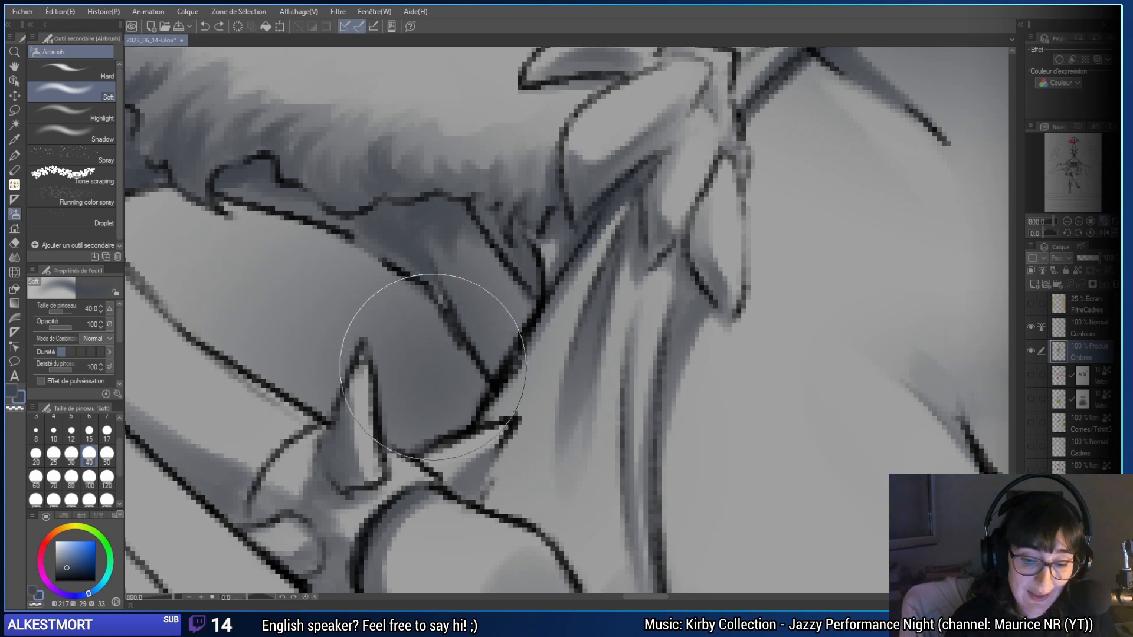
pyautogui.moveTo(417, 328); pyautogui.dragTo(531, 354)
pyautogui.moveTo(412, 308); pyautogui.dragTo(206, 354)
pyautogui.hotkey('ctrl', 'z')
pyautogui.hotkey('ctrl', 'z')
pyautogui.moveTo(447, 424); pyautogui.dragTo(505, 291)
pyautogui.hotkey('ctrl', 'z')
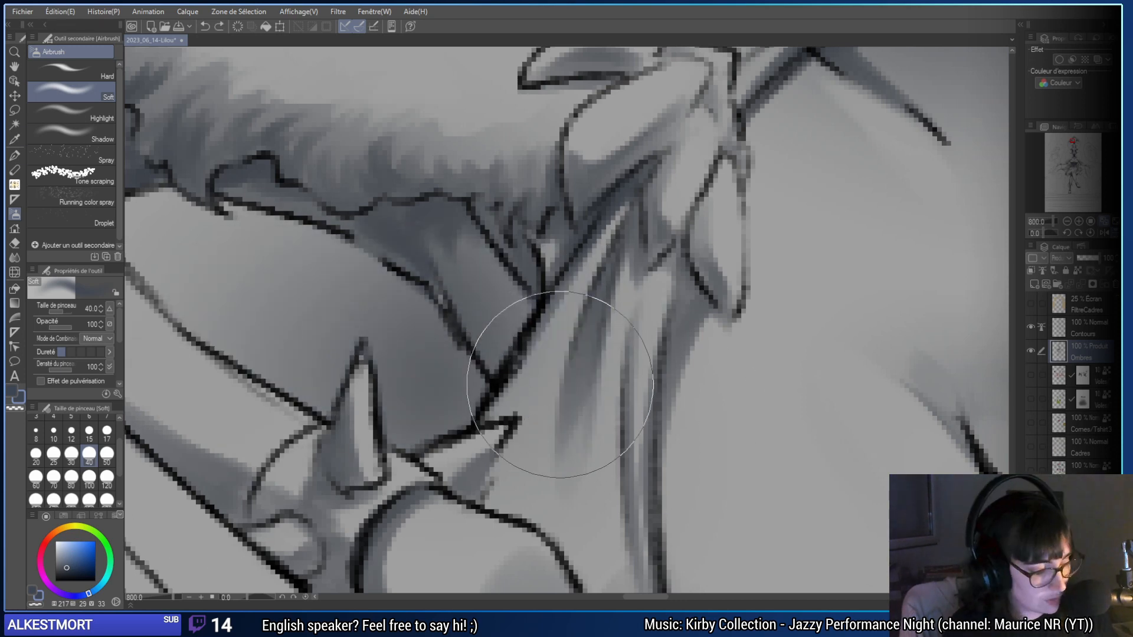
# - Lasso the gap behind her right arm above the bracelet and darken it with the Soft airbrush at size 40
pyautogui.press('m')
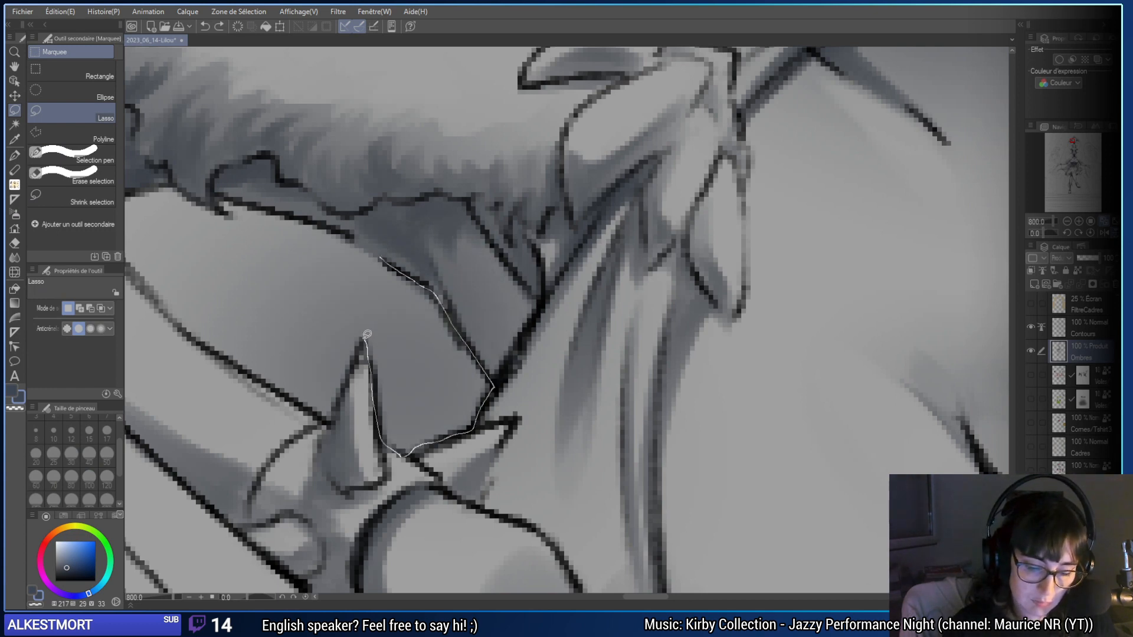
pyautogui.moveTo(260, 375); pyautogui.dragTo(298, 218)
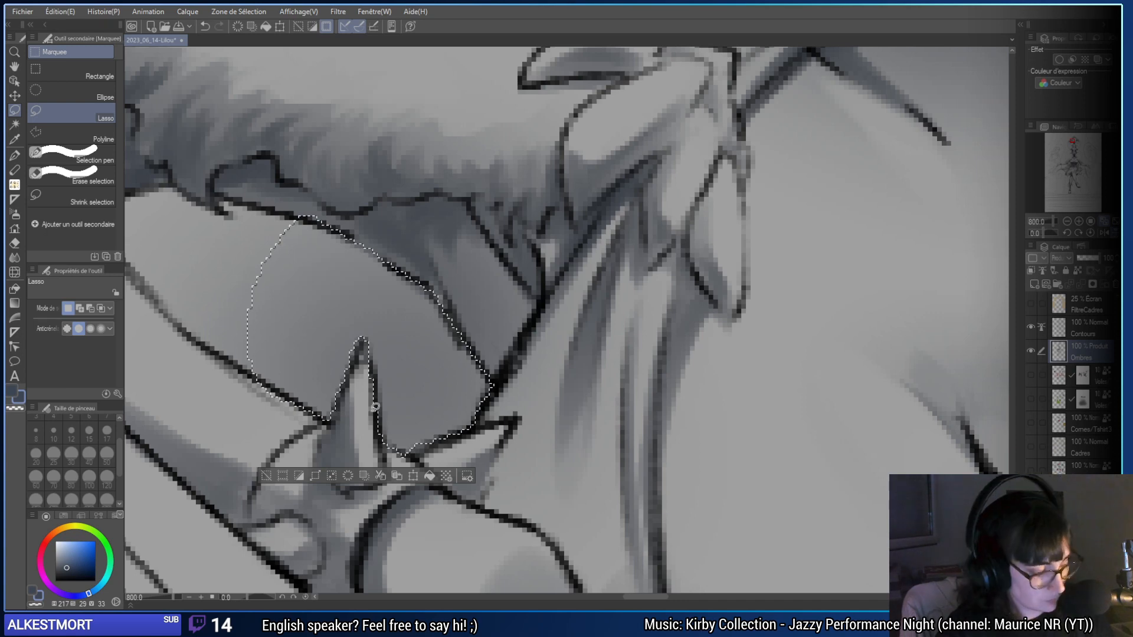
pyautogui.press('b')
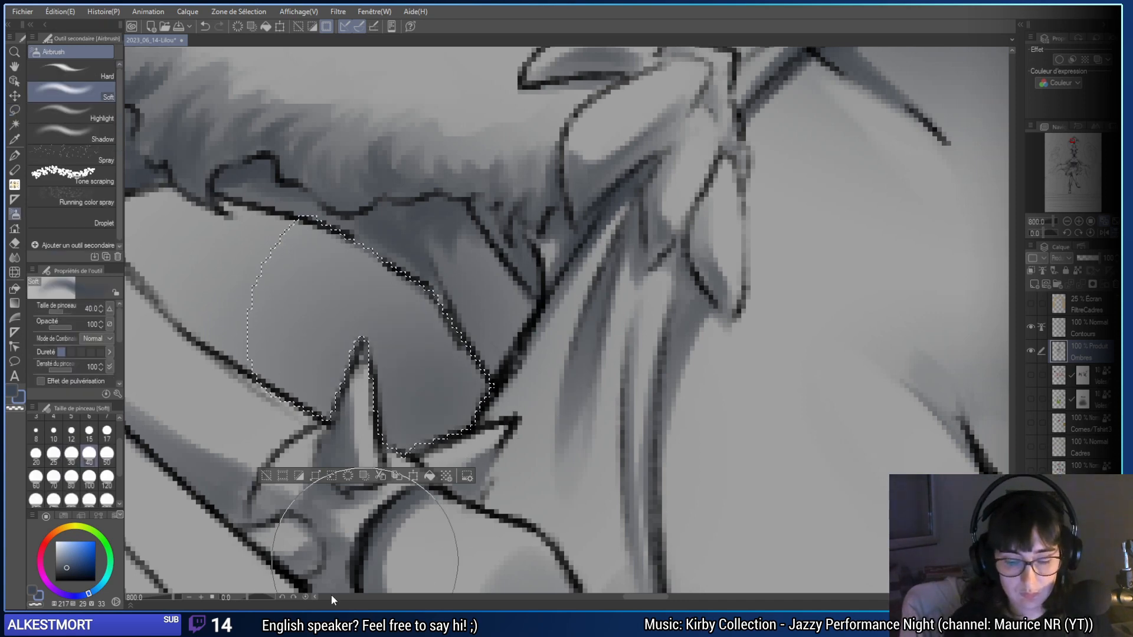
pyautogui.moveTo(578, 304); pyautogui.dragTo(354, 266)
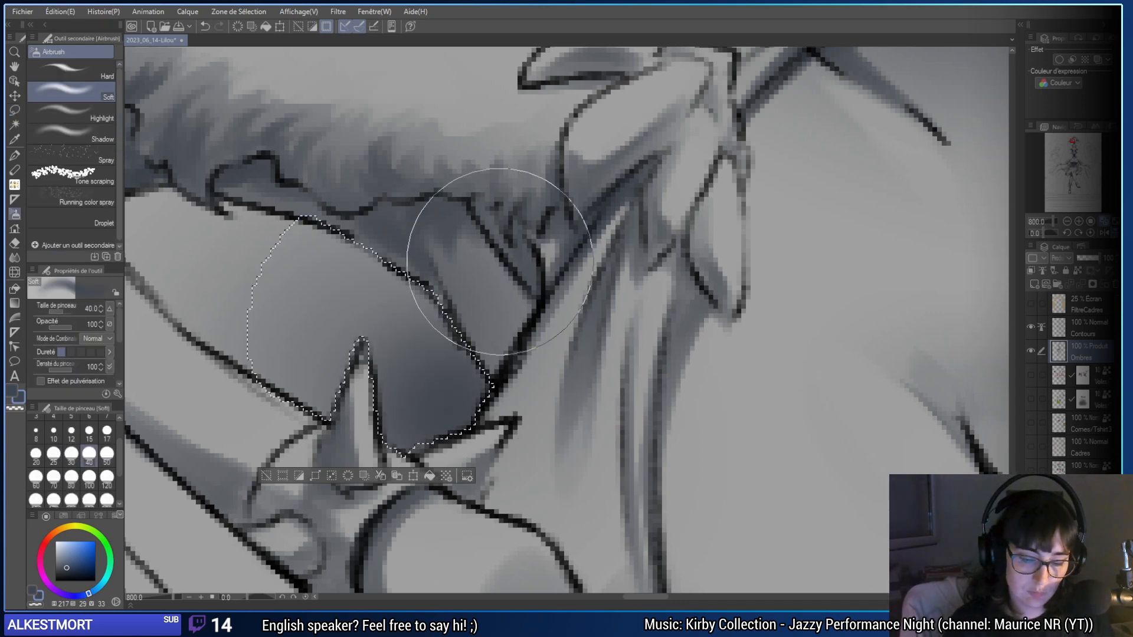
pyautogui.hotkey('ctrl', 'd')
pyautogui.scroll(-6, 482, 385)
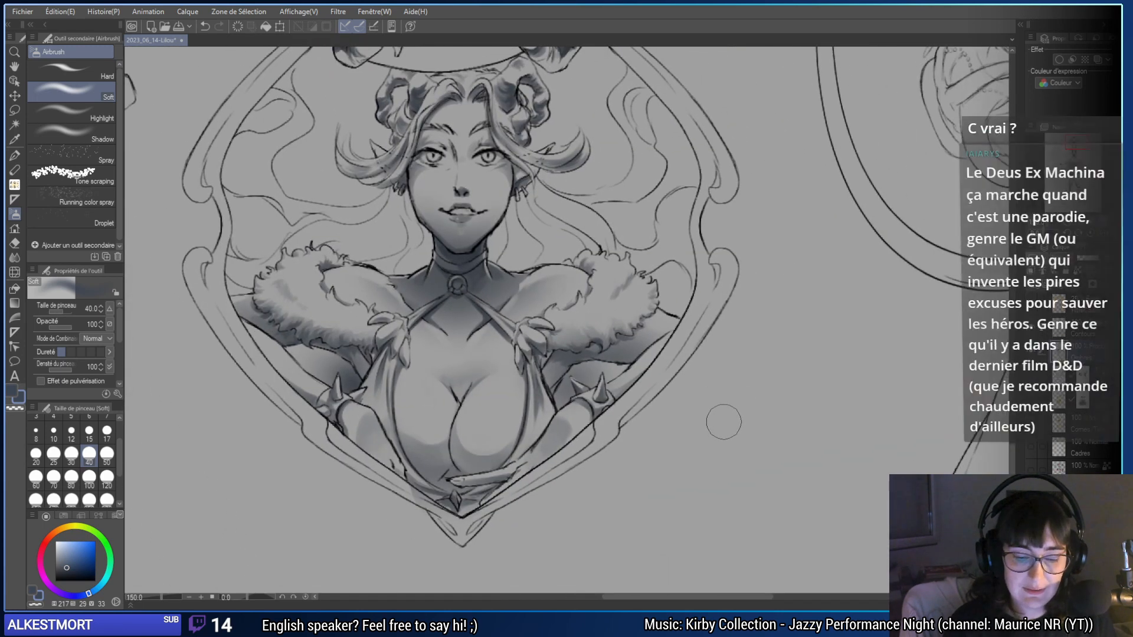
# - Undo the deselection and airbrush shading, repaint the shadow inside the selected gap behind her right arm, and deselect it
pyautogui.moveTo(708, 400); pyautogui.dragTo(813, 398)
pyautogui.hotkey('ctrl', 'z')
pyautogui.moveTo(448, 377); pyautogui.dragTo(434, 365)
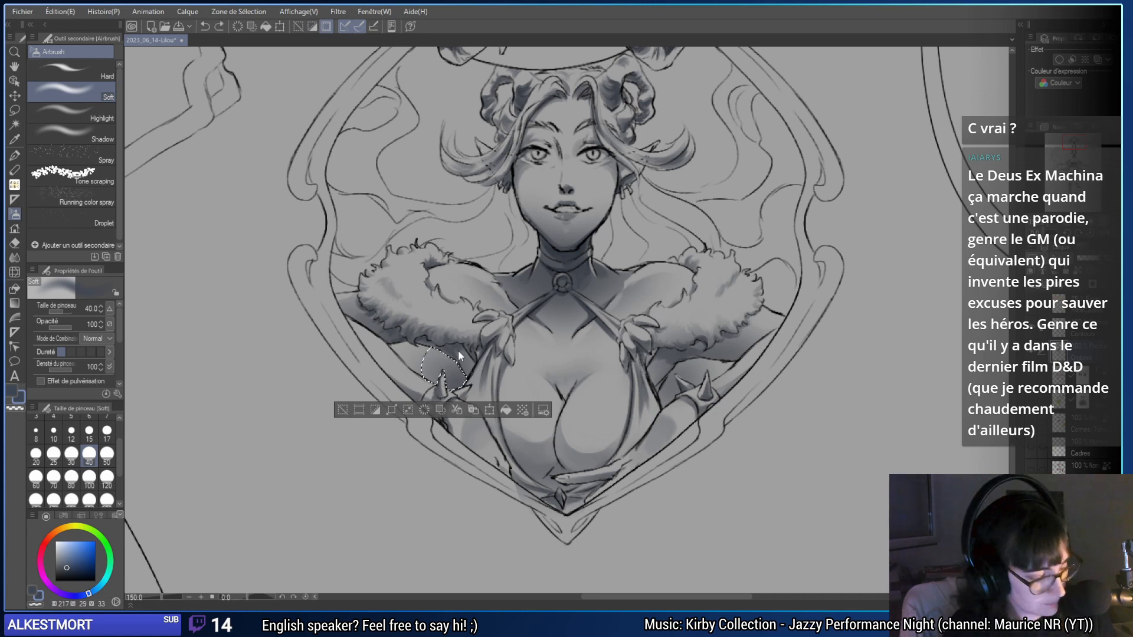
pyautogui.hotkey('ctrl', 'z')
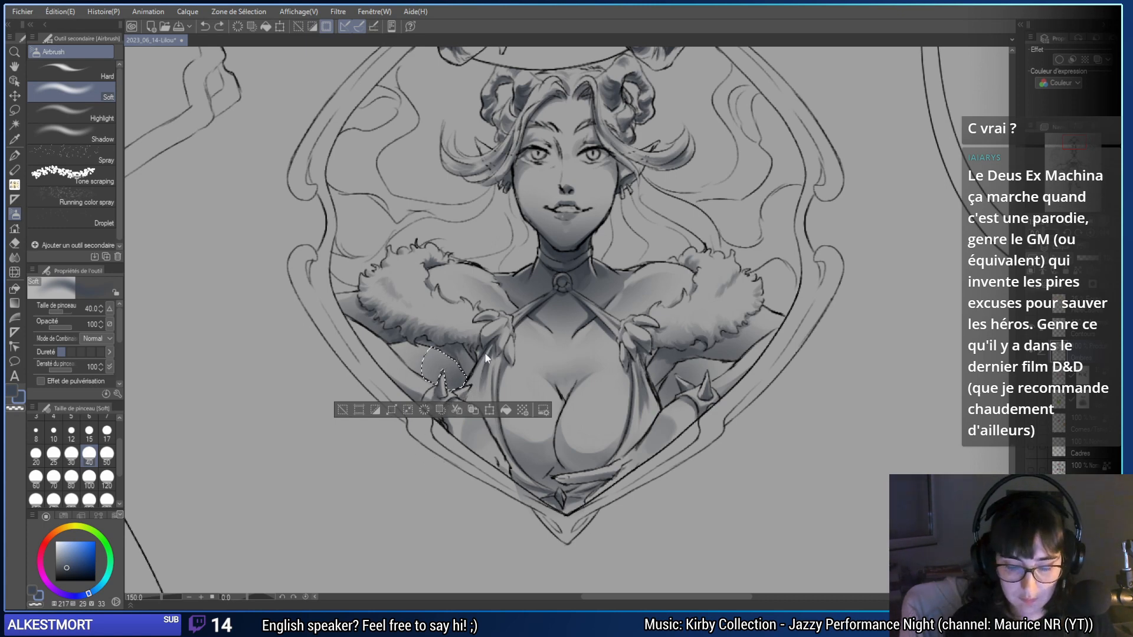
pyautogui.moveTo(459, 378); pyautogui.dragTo(458, 399)
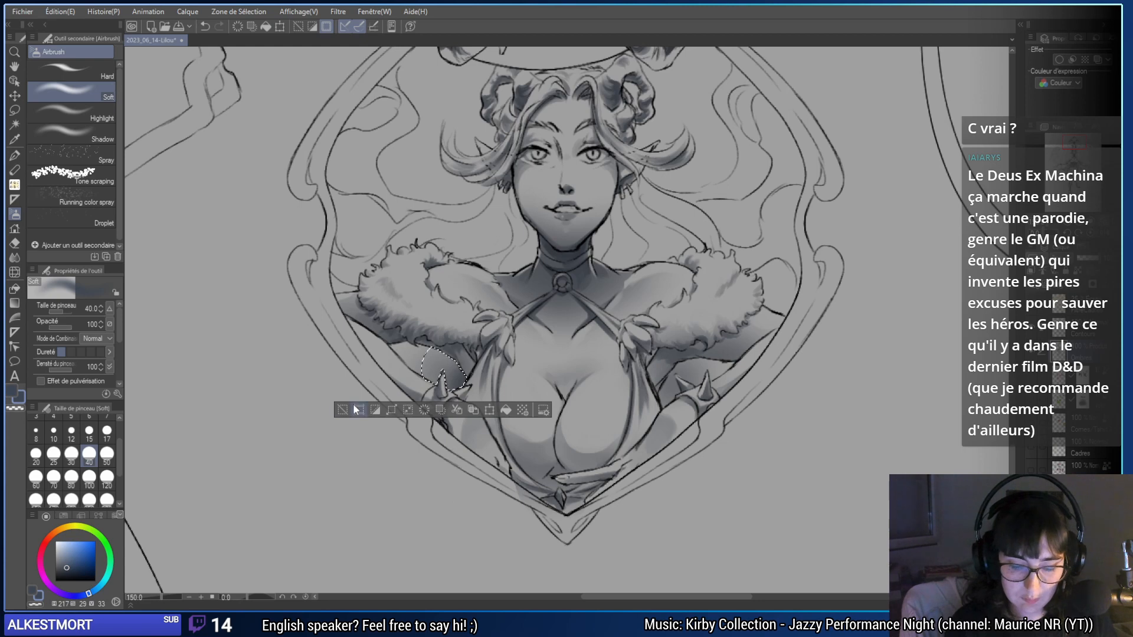
pyautogui.hotkey('ctrl', 'd')
pyautogui.moveTo(745, 418); pyautogui.dragTo(687, 431)
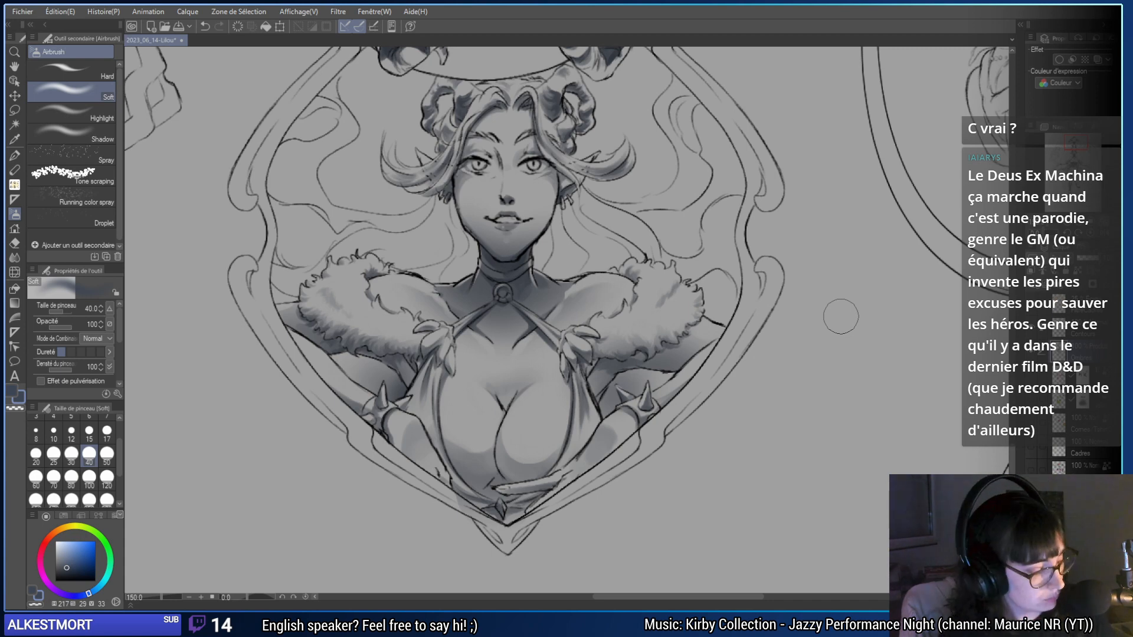
# - Shade the inside of the upper hair curl beside the frame with the Nephenee brush at size 30, and erase the spill over the frame
pyautogui.press('b')
pyautogui.moveTo(422, 449); pyautogui.dragTo(533, 450)
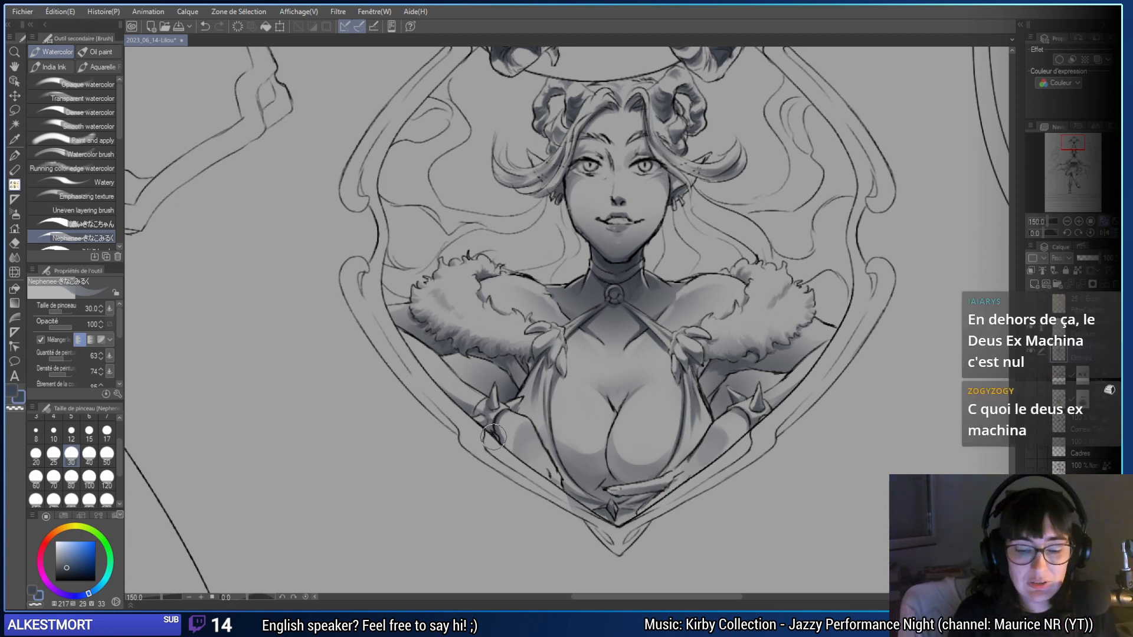
pyautogui.moveTo(407, 195); pyautogui.dragTo(390, 295)
pyautogui.click(89, 430)
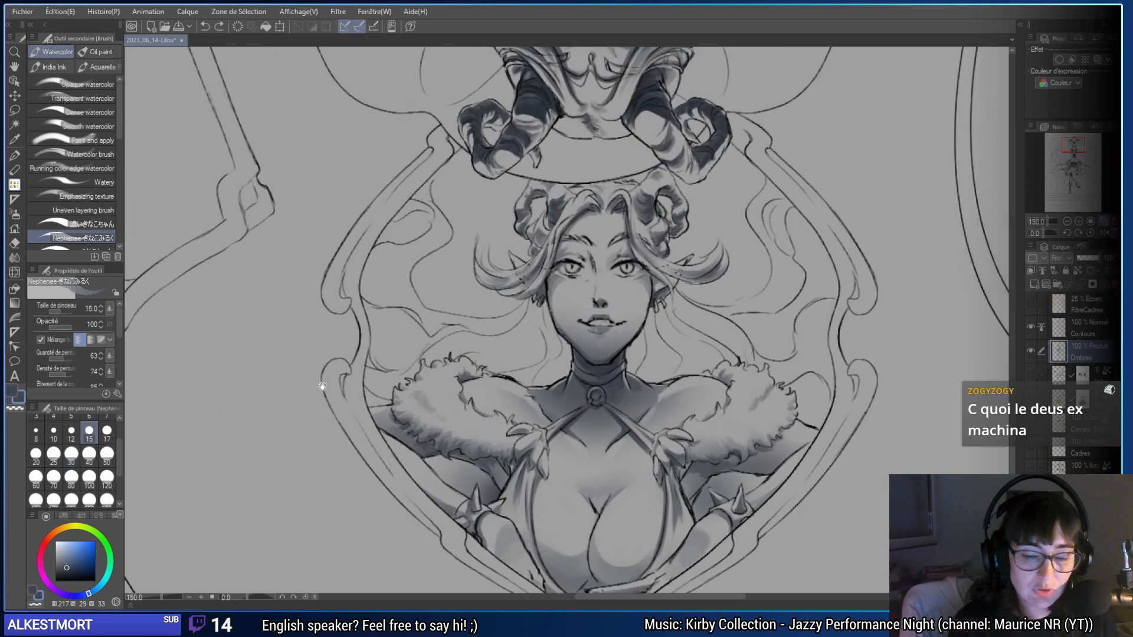
pyautogui.moveTo(388, 409); pyautogui.dragTo(431, 464)
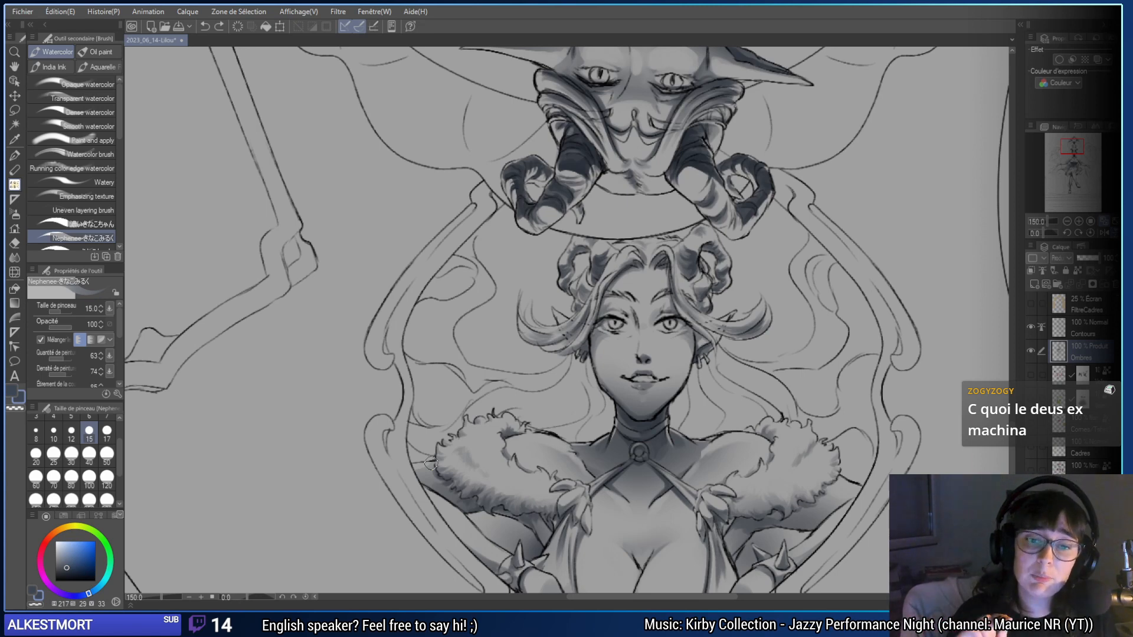
pyautogui.click(1078, 222)
pyautogui.click(1078, 221)
pyautogui.moveTo(392, 236)
pyautogui.mouseDown()
pyautogui.moveTo(446, 280)
pyautogui.moveTo(339, 322)
pyautogui.moveTo(435, 328)
pyautogui.moveTo(401, 352)
pyautogui.mouseUp()
pyautogui.click(71, 453)
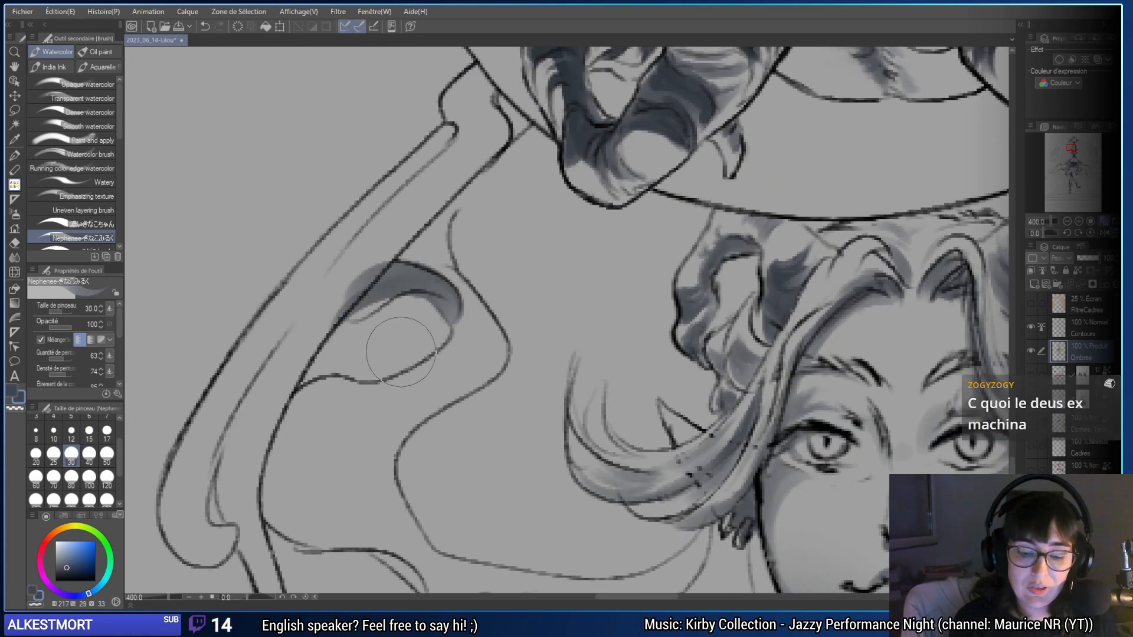
pyautogui.moveTo(364, 313)
pyautogui.mouseDown()
pyautogui.moveTo(424, 314)
pyautogui.moveTo(448, 293)
pyautogui.moveTo(332, 334)
pyautogui.moveTo(410, 291)
pyautogui.moveTo(348, 331)
pyautogui.moveTo(449, 295)
pyautogui.moveTo(348, 397)
pyautogui.mouseUp()
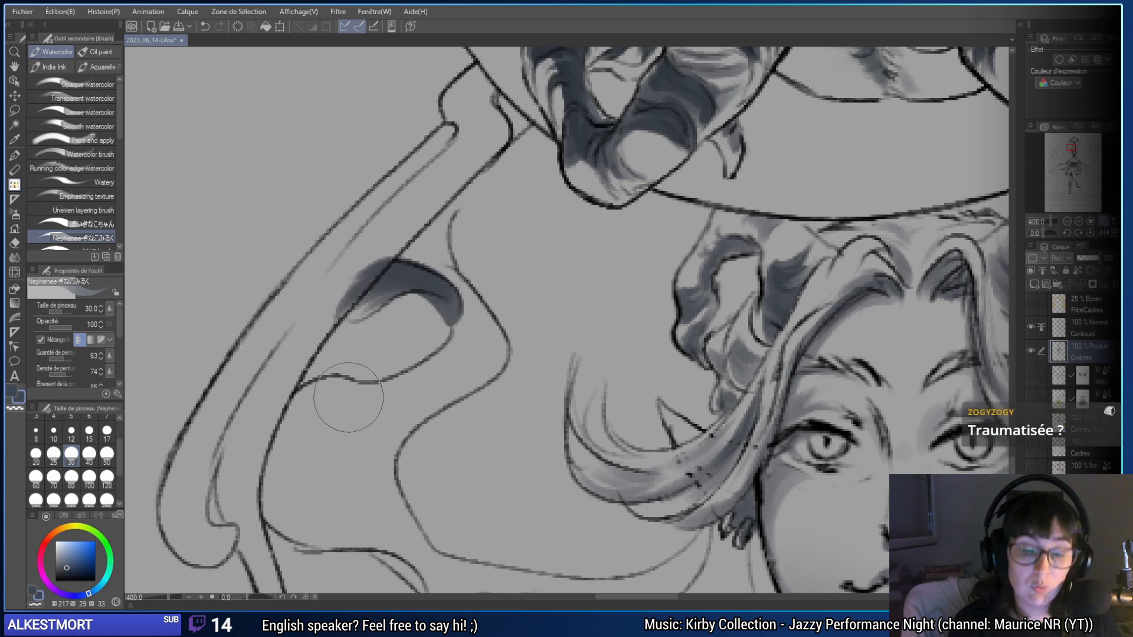
pyautogui.press('e')
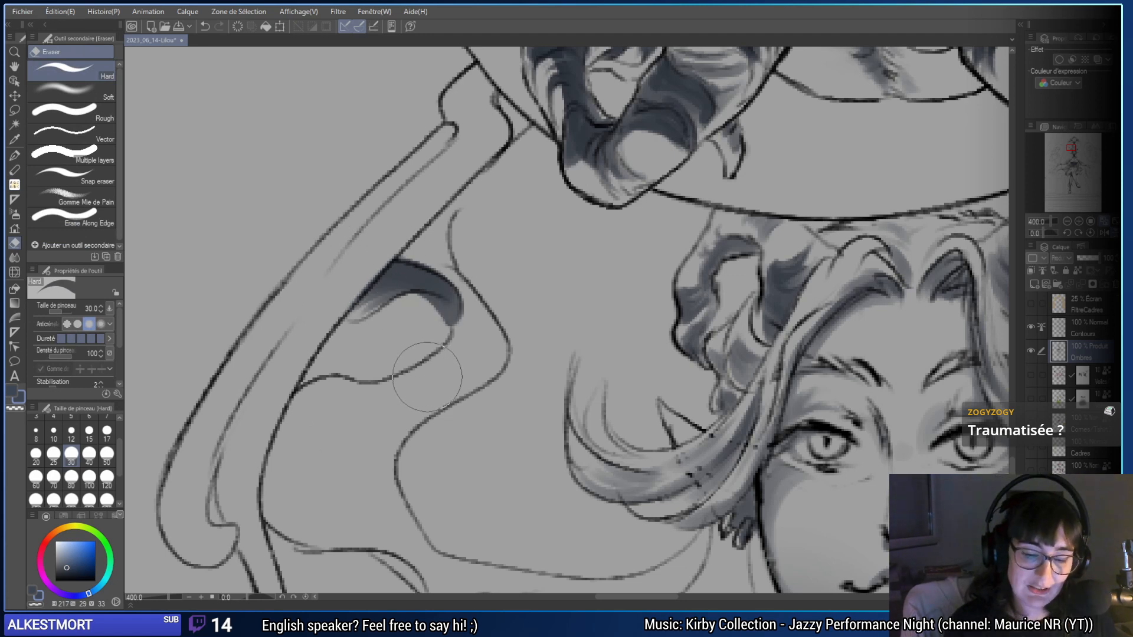
# - Shade the small hair tip above the curl with the Nephenee brush at size 12, undoing the stray stroke
pyautogui.press('b')
pyautogui.moveTo(474, 284); pyautogui.dragTo(425, 269)
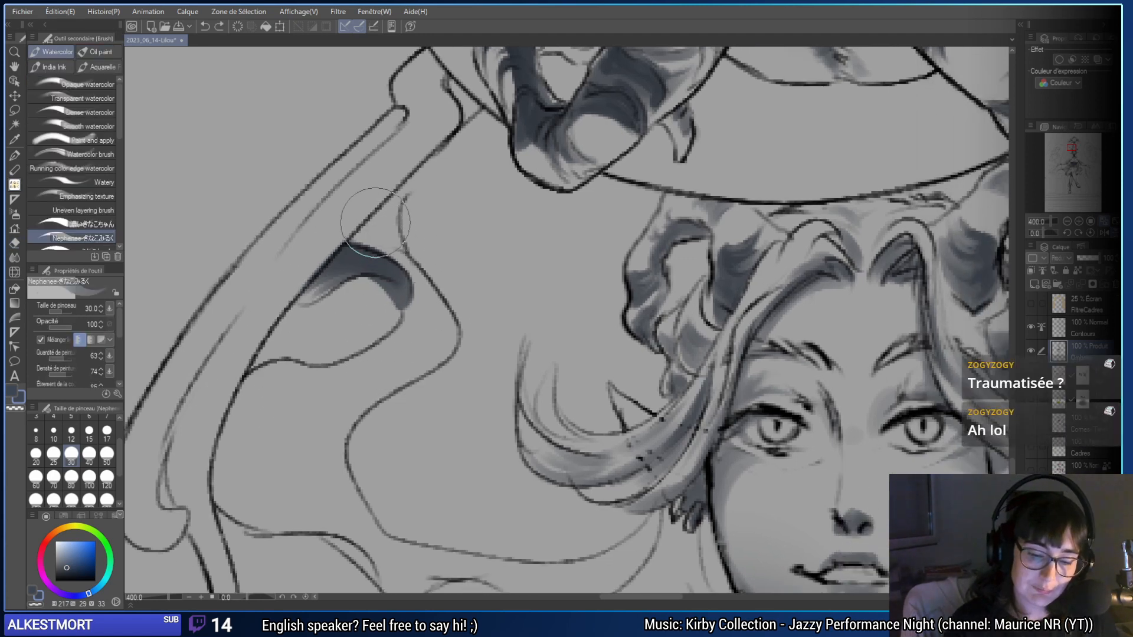
pyautogui.hotkey('ctrl', 'z')
pyautogui.moveTo(278, 302); pyautogui.dragTo(306, 330)
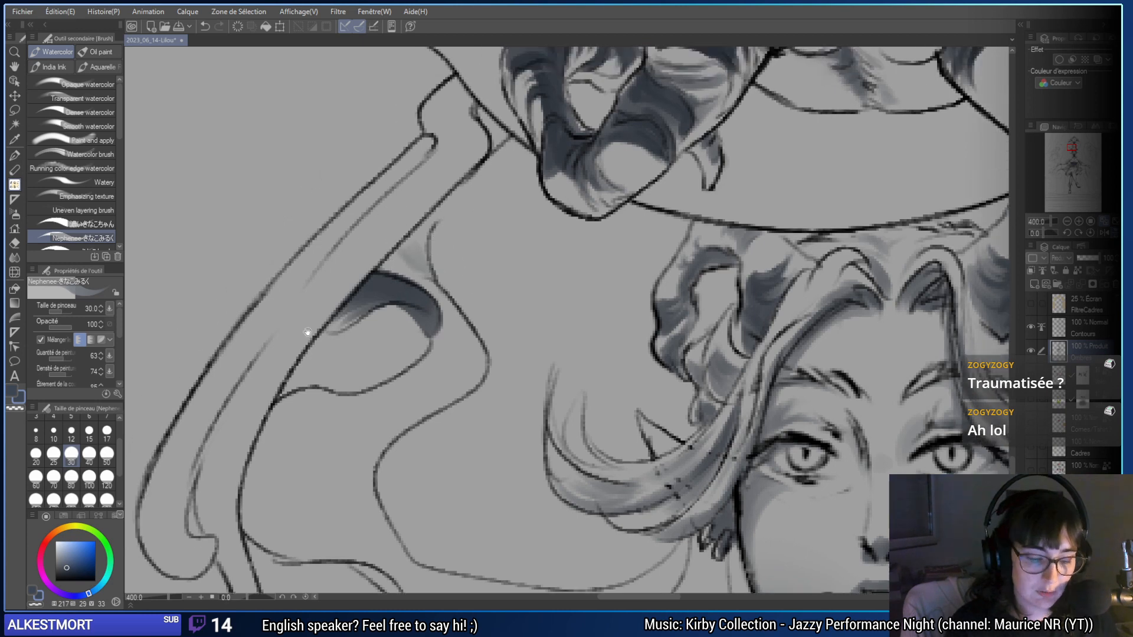
pyautogui.click(72, 434)
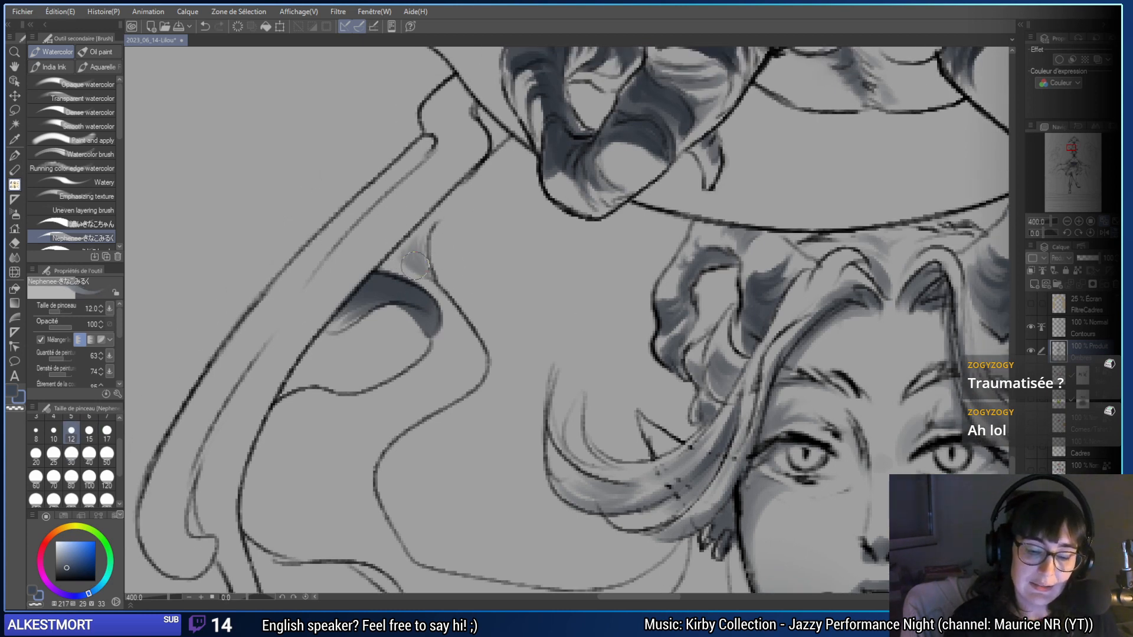
pyautogui.moveTo(483, 379); pyautogui.dragTo(537, 307)
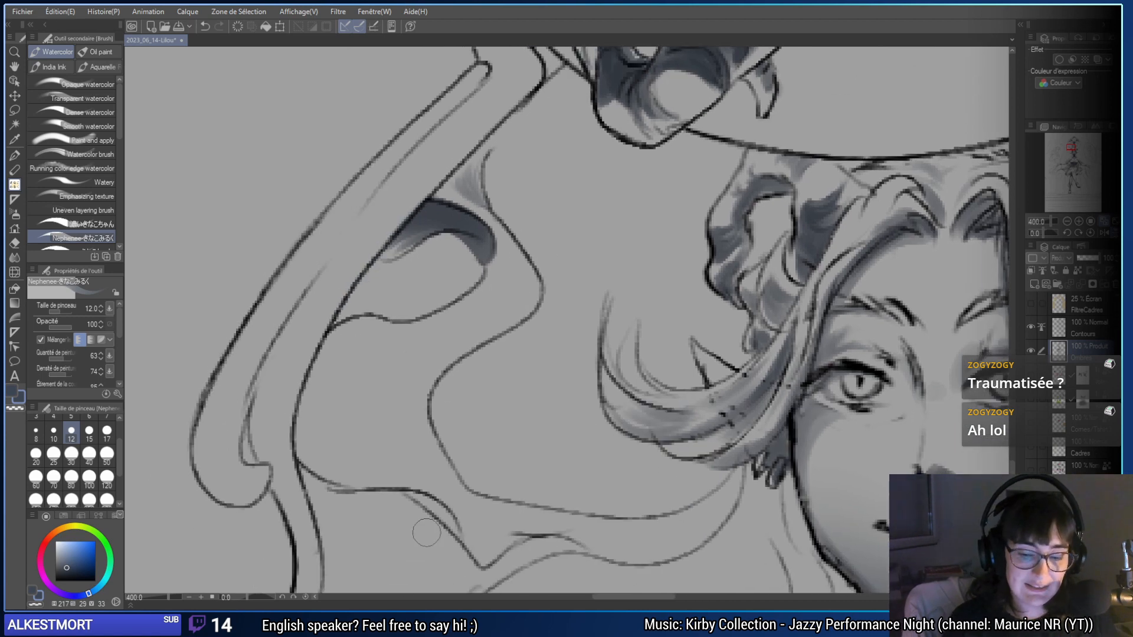
# - Shade the hair fold directly beneath the curl with the Nephenee brush at size 30
pyautogui.click(71, 453)
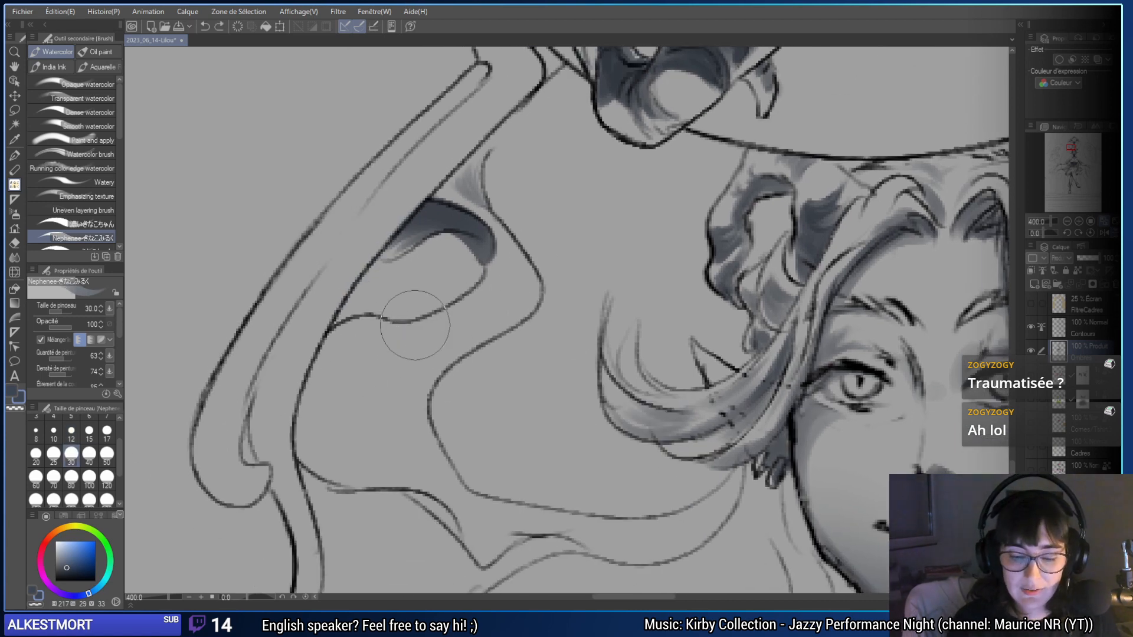
pyautogui.moveTo(410, 316)
pyautogui.mouseDown()
pyautogui.moveTo(446, 324)
pyautogui.moveTo(547, 285)
pyautogui.moveTo(481, 318)
pyautogui.moveTo(377, 341)
pyautogui.moveTo(466, 315)
pyautogui.moveTo(379, 329)
pyautogui.moveTo(434, 331)
pyautogui.moveTo(413, 321)
pyautogui.moveTo(517, 295)
pyautogui.moveTo(522, 304)
pyautogui.moveTo(469, 298)
pyautogui.moveTo(429, 335)
pyautogui.moveTo(546, 278)
pyautogui.mouseUp()
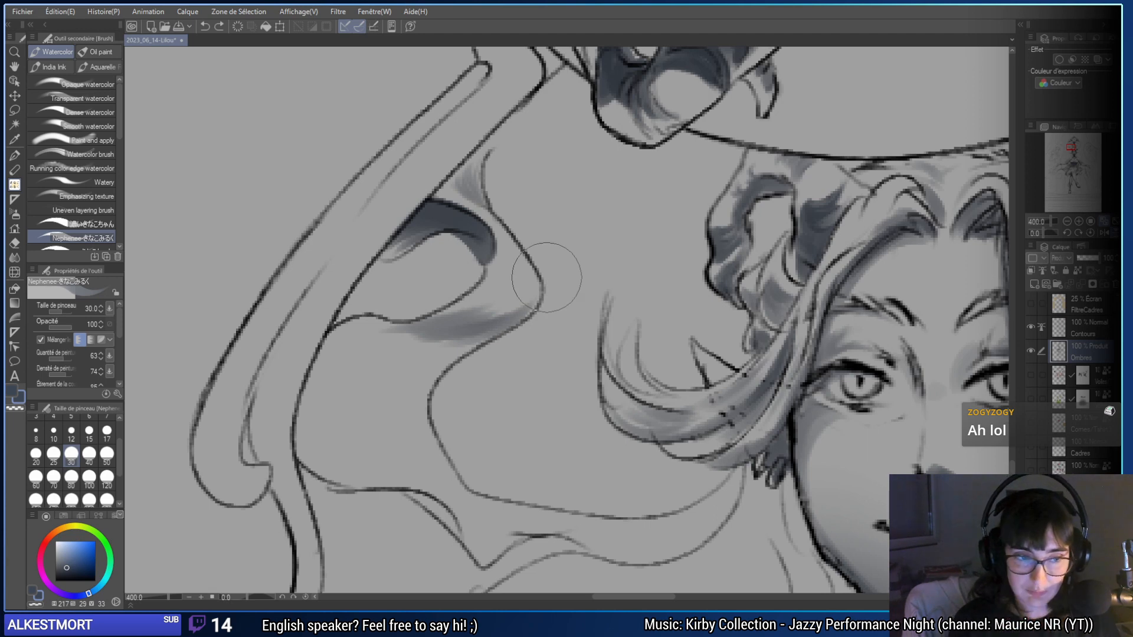
pyautogui.scroll(-3, 546, 278)
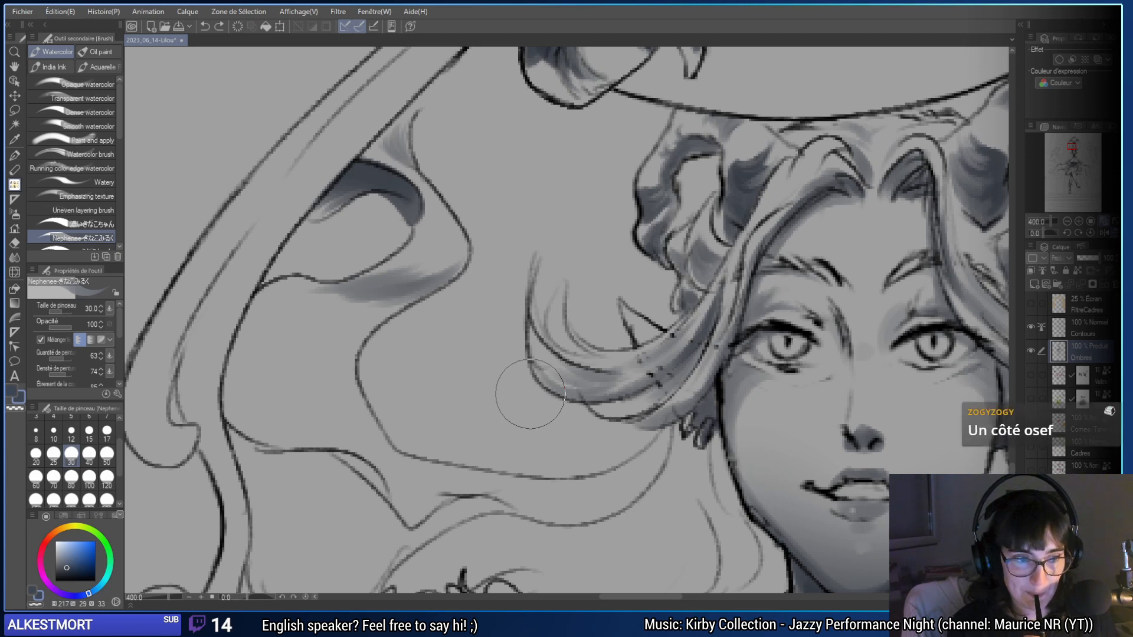
pyautogui.moveTo(530, 393); pyautogui.dragTo(601, 341)
# - Lay a soft shadow along the frame-side bend and lower edge of the large hair lock at size 30
pyautogui.moveTo(342, 335)
pyautogui.mouseDown()
pyautogui.moveTo(316, 372)
pyautogui.moveTo(344, 346)
pyautogui.moveTo(379, 373)
pyautogui.moveTo(332, 367)
pyautogui.moveTo(368, 373)
pyautogui.mouseUp()
pyautogui.hotkey('ctrl', 'z')
pyautogui.hscroll(3, 404, 331)
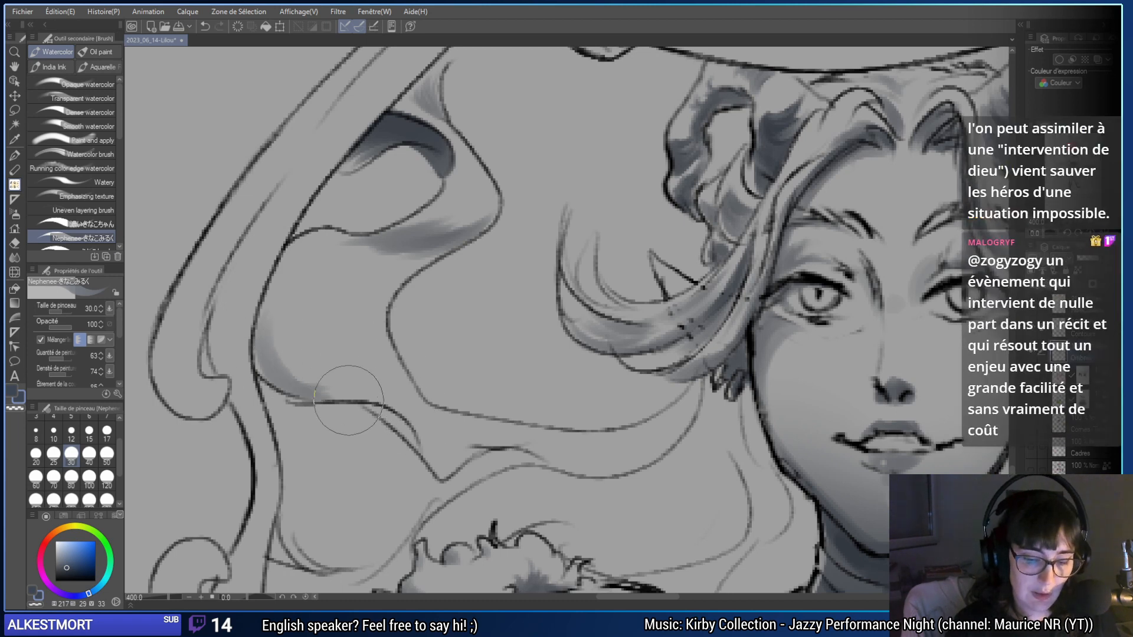
pyautogui.moveTo(275, 317)
pyautogui.mouseDown()
pyautogui.moveTo(331, 383)
pyautogui.moveTo(301, 330)
pyautogui.moveTo(413, 434)
pyautogui.mouseUp()
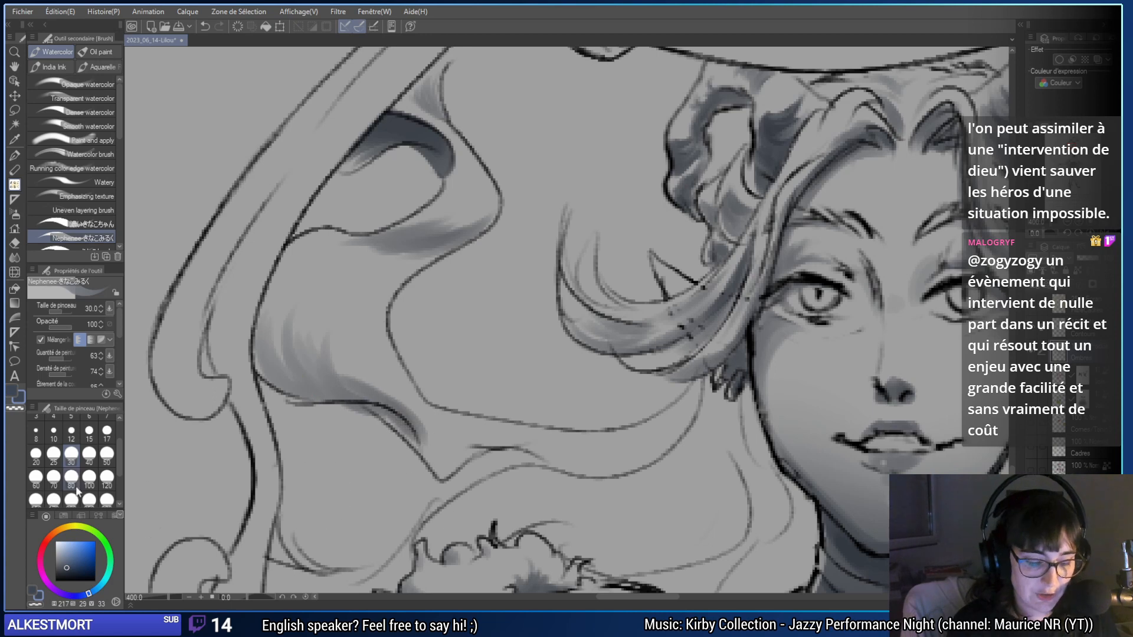
# - Build up hair-like shadow strokes in the large lock's bend and along its lower edge at size 25, undoing unwanted strokes
pyautogui.click(53, 462)
pyautogui.moveTo(354, 383); pyautogui.dragTo(425, 454)
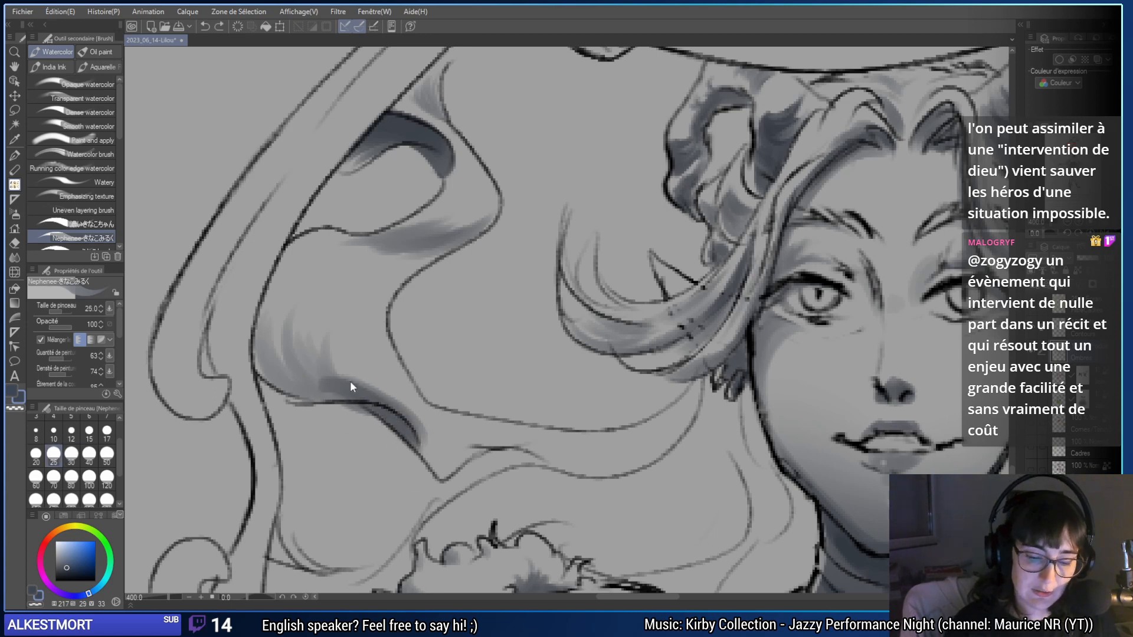
pyautogui.moveTo(349, 384)
pyautogui.mouseDown()
pyautogui.moveTo(424, 460)
pyautogui.moveTo(367, 385)
pyautogui.mouseUp()
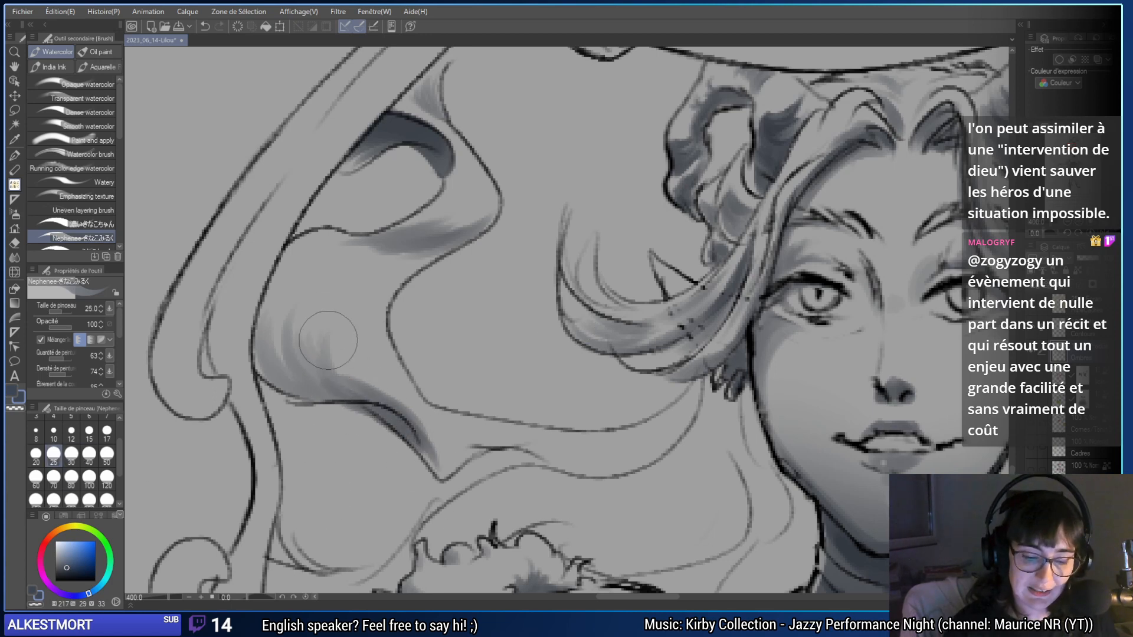
pyautogui.moveTo(328, 340)
pyautogui.mouseDown()
pyautogui.moveTo(386, 406)
pyautogui.moveTo(348, 329)
pyautogui.mouseUp()
pyautogui.moveTo(358, 396)
pyautogui.mouseDown()
pyautogui.moveTo(331, 319)
pyautogui.moveTo(351, 394)
pyautogui.moveTo(348, 352)
pyautogui.moveTo(313, 374)
pyautogui.moveTo(335, 398)
pyautogui.moveTo(302, 320)
pyautogui.moveTo(352, 399)
pyautogui.moveTo(291, 375)
pyautogui.moveTo(346, 398)
pyautogui.moveTo(274, 336)
pyautogui.moveTo(271, 358)
pyautogui.moveTo(295, 366)
pyautogui.moveTo(284, 330)
pyautogui.mouseUp()
pyautogui.hotkey('ctrl', 'z')
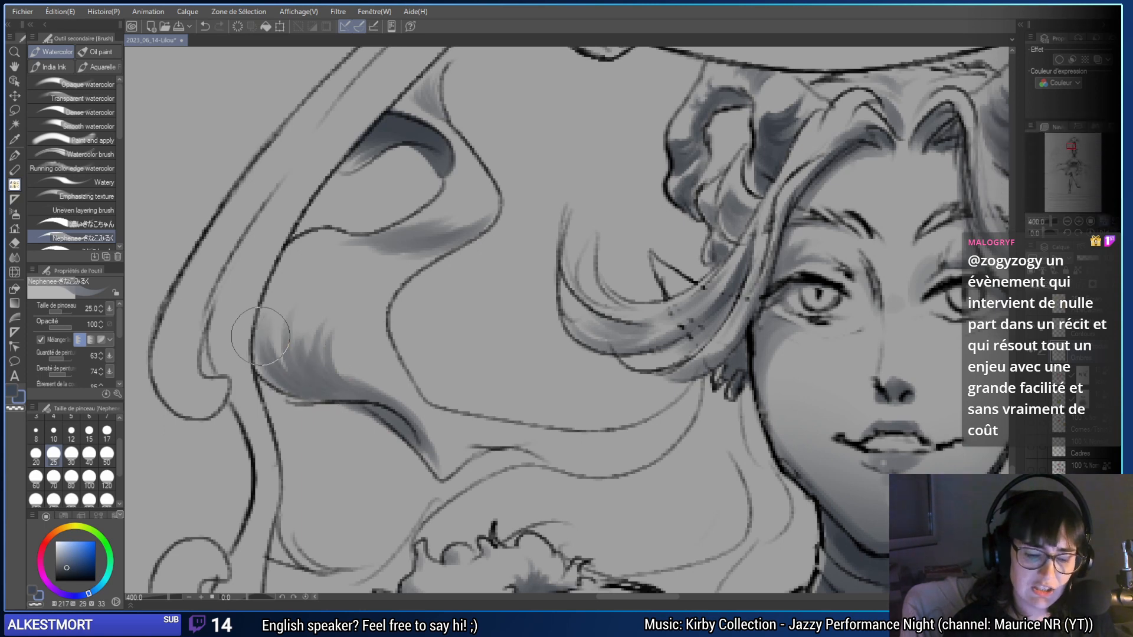
pyautogui.moveTo(293, 389); pyautogui.dragTo(348, 388)
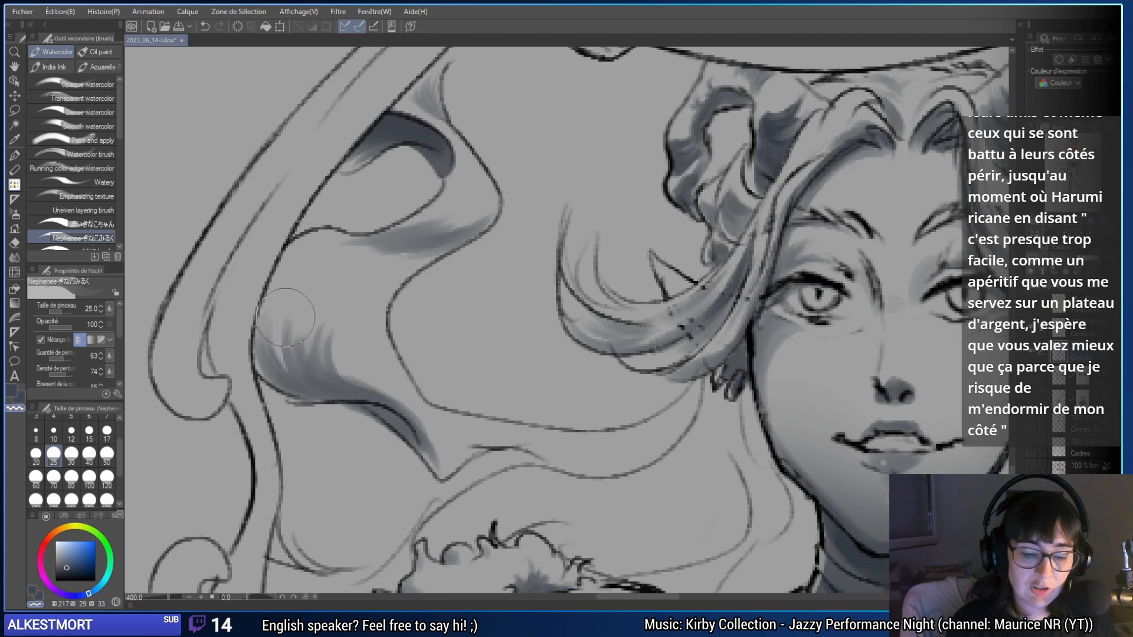
pyautogui.hotkey('ctrl', 'z')
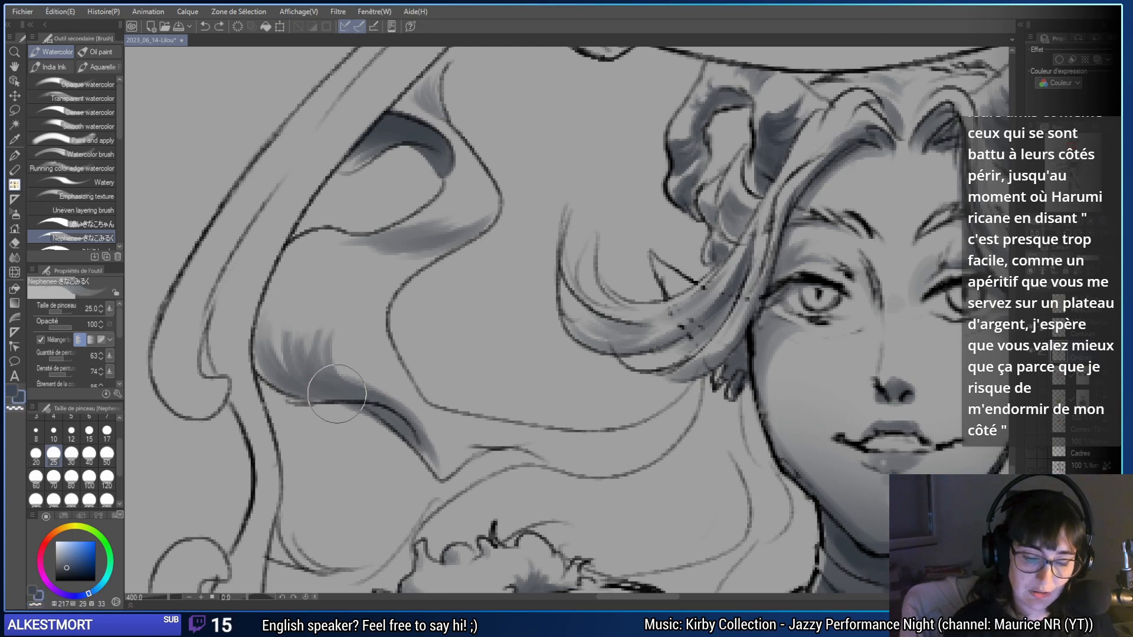
# - Clean the lock's lower edge with the Hard eraser and extend its shadow into the pointed tip with the Nephenee brush at size 25
pyautogui.press('e')
pyautogui.moveTo(337, 394); pyautogui.dragTo(360, 425)
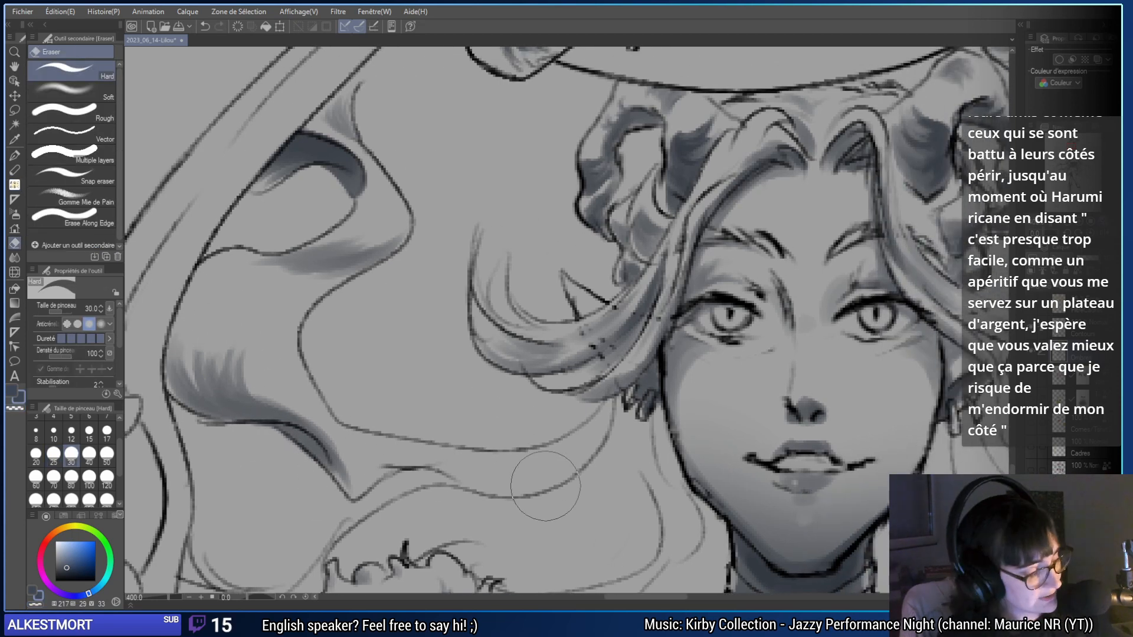
pyautogui.press('b')
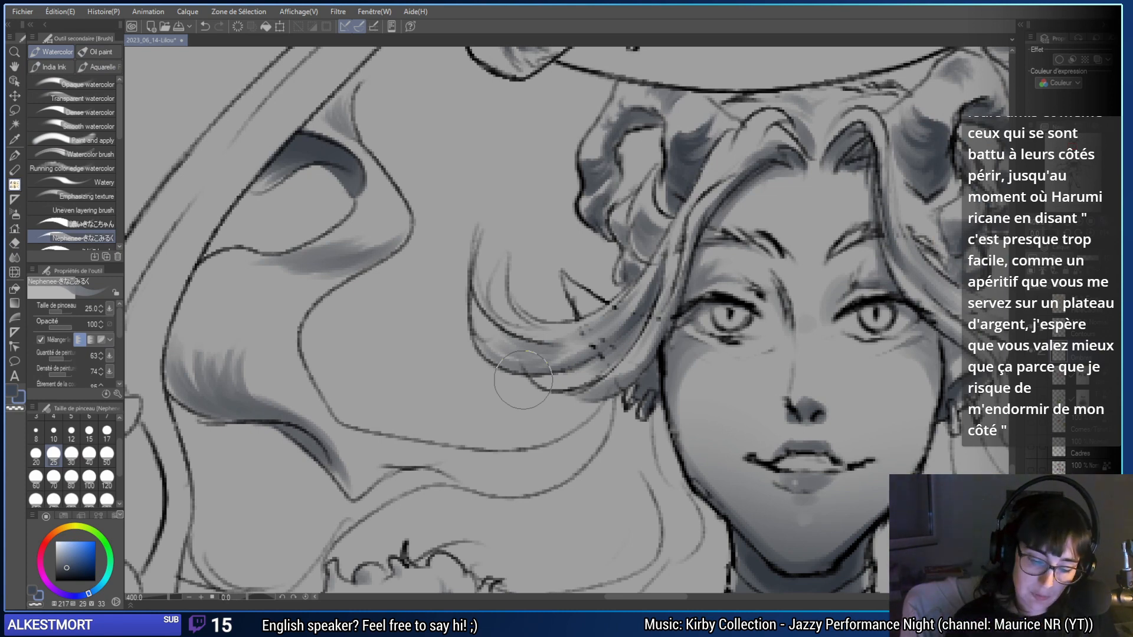
pyautogui.moveTo(286, 418)
pyautogui.mouseDown()
pyautogui.moveTo(354, 472)
pyautogui.moveTo(347, 478)
pyautogui.moveTo(313, 436)
pyautogui.moveTo(331, 458)
pyautogui.moveTo(344, 451)
pyautogui.moveTo(354, 481)
pyautogui.moveTo(378, 466)
pyautogui.moveTo(363, 475)
pyautogui.mouseUp()
pyautogui.moveTo(618, 478); pyautogui.dragTo(646, 441)
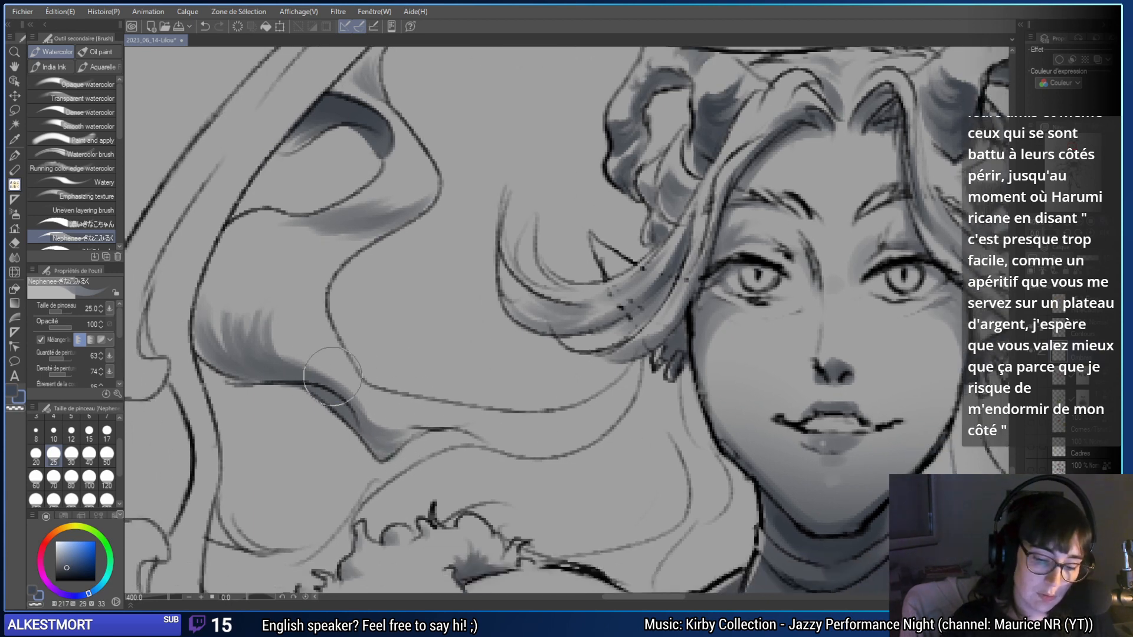
# - Darken the core of the large lock's bend with the Nephenee brush, testing size 80 and undoing the trial strokes
pyautogui.moveTo(255, 333)
pyautogui.mouseDown()
pyautogui.moveTo(278, 360)
pyautogui.moveTo(263, 303)
pyautogui.moveTo(248, 342)
pyautogui.moveTo(218, 301)
pyautogui.moveTo(248, 348)
pyautogui.moveTo(260, 331)
pyautogui.moveTo(240, 299)
pyautogui.moveTo(230, 357)
pyautogui.moveTo(248, 339)
pyautogui.moveTo(264, 370)
pyautogui.moveTo(254, 330)
pyautogui.moveTo(261, 359)
pyautogui.moveTo(253, 338)
pyautogui.moveTo(295, 351)
pyautogui.moveTo(254, 348)
pyautogui.moveTo(267, 366)
pyautogui.mouseUp()
pyautogui.click(71, 485)
pyautogui.hotkey('ctrl', 'z')
pyautogui.hotkey('ctrl', 'z')
pyautogui.hotkey('ctrl', 'z')
pyautogui.hotkey('ctrl', 'z')
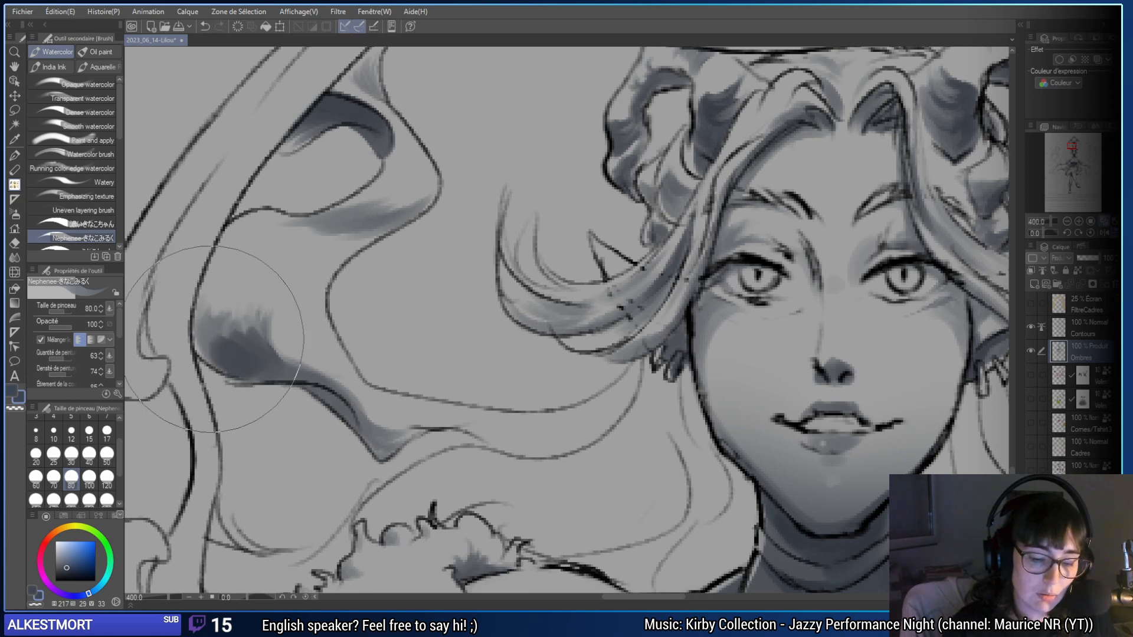
pyautogui.moveTo(231, 311)
pyautogui.mouseDown()
pyautogui.moveTo(260, 354)
pyautogui.moveTo(248, 318)
pyautogui.moveTo(237, 359)
pyautogui.moveTo(233, 331)
pyautogui.moveTo(248, 348)
pyautogui.moveTo(201, 334)
pyautogui.mouseUp()
pyautogui.hotkey('ctrl', 'z')
pyautogui.hotkey('ctrl', 'z')
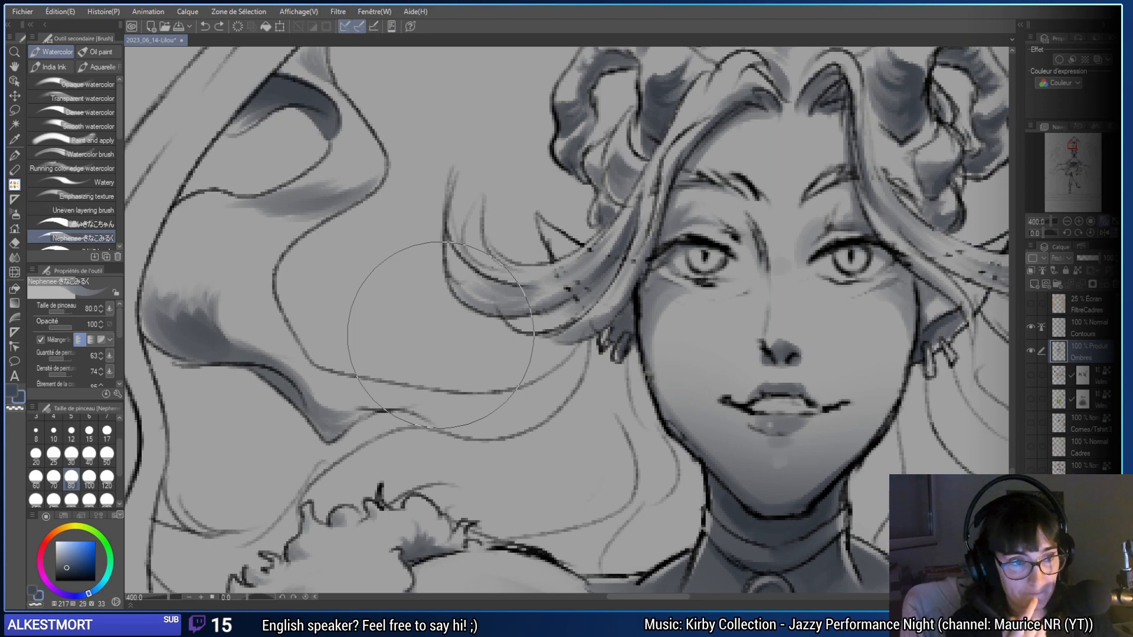
# - Shade the hair strand sweeping towards her right ear at size 30, and refine its shadow edges down to the pointed tip at size 15
pyautogui.click(72, 453)
pyautogui.moveTo(389, 412)
pyautogui.mouseDown()
pyautogui.moveTo(384, 395)
pyautogui.moveTo(466, 407)
pyautogui.moveTo(413, 413)
pyautogui.moveTo(531, 378)
pyautogui.moveTo(425, 397)
pyautogui.moveTo(543, 381)
pyautogui.moveTo(570, 360)
pyautogui.moveTo(533, 437)
pyautogui.mouseUp()
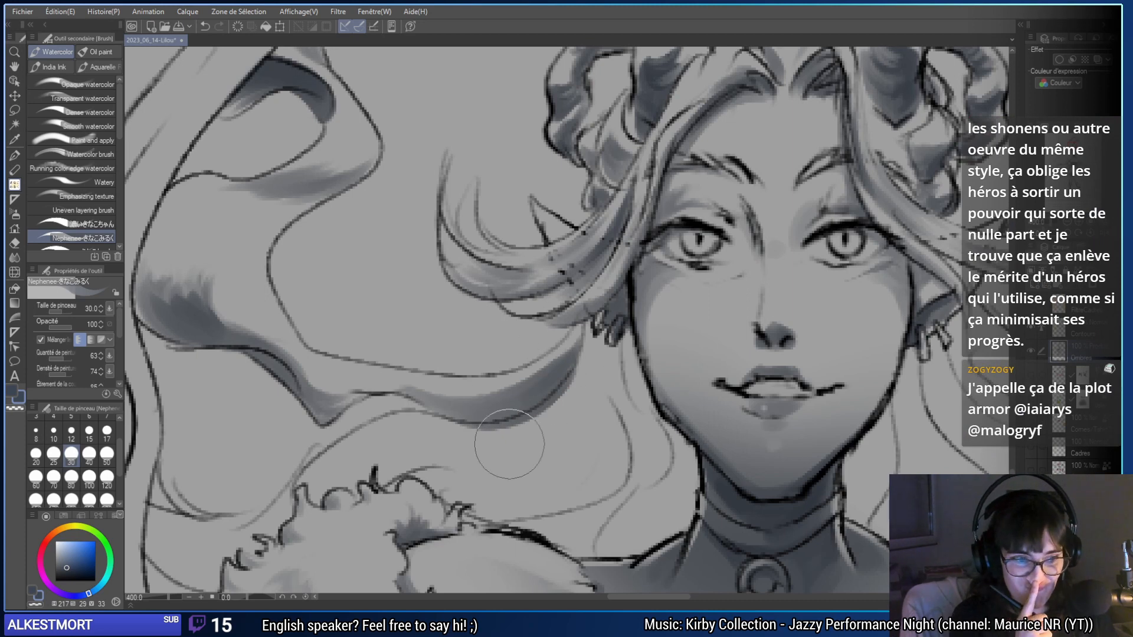
pyautogui.click(90, 430)
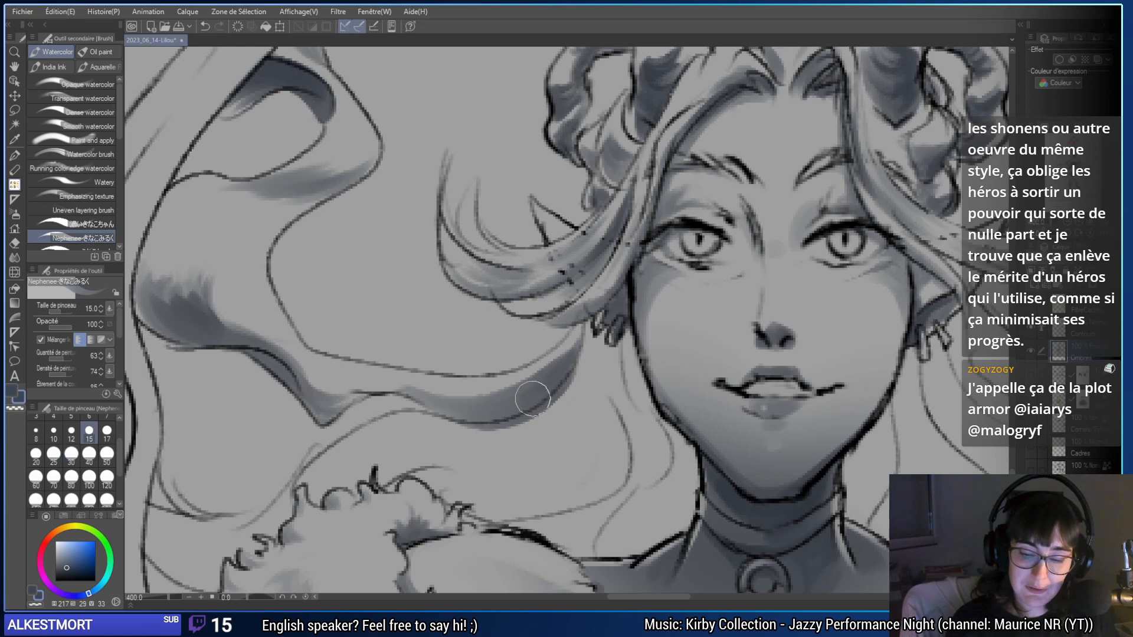
pyautogui.moveTo(533, 399); pyautogui.dragTo(581, 348)
pyautogui.hotkey('ctrl', 'z')
pyautogui.scroll(-2, 566, 417)
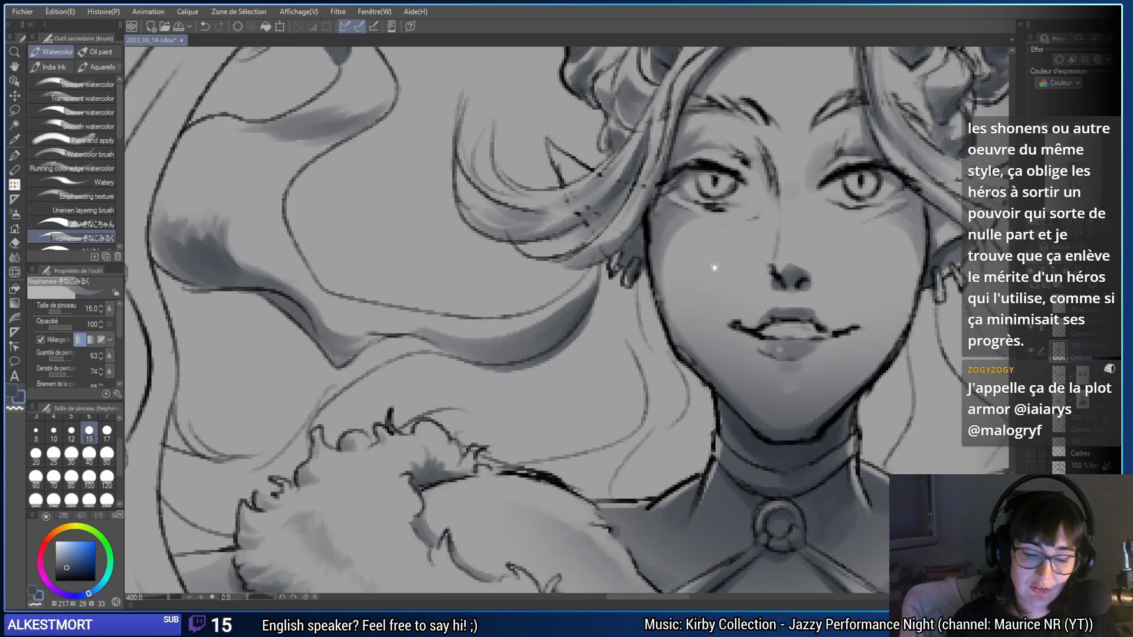
pyautogui.moveTo(454, 306)
pyautogui.mouseDown()
pyautogui.moveTo(532, 329)
pyautogui.moveTo(469, 315)
pyautogui.moveTo(563, 307)
pyautogui.moveTo(546, 316)
pyautogui.moveTo(475, 310)
pyautogui.moveTo(549, 284)
pyautogui.mouseUp()
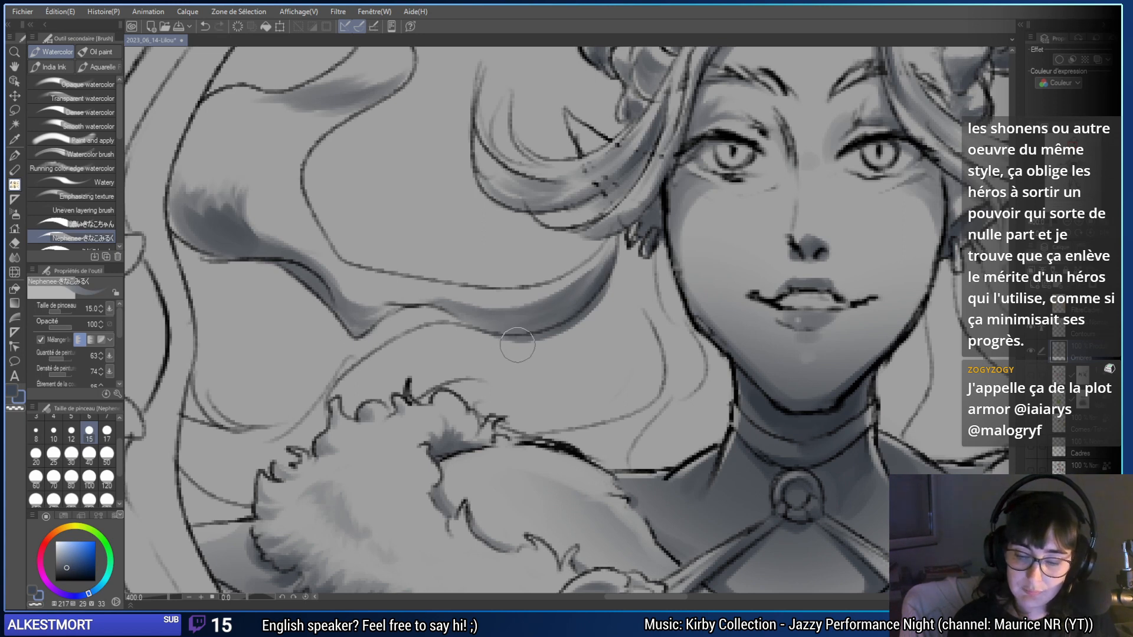
pyautogui.moveTo(509, 326); pyautogui.dragTo(567, 309)
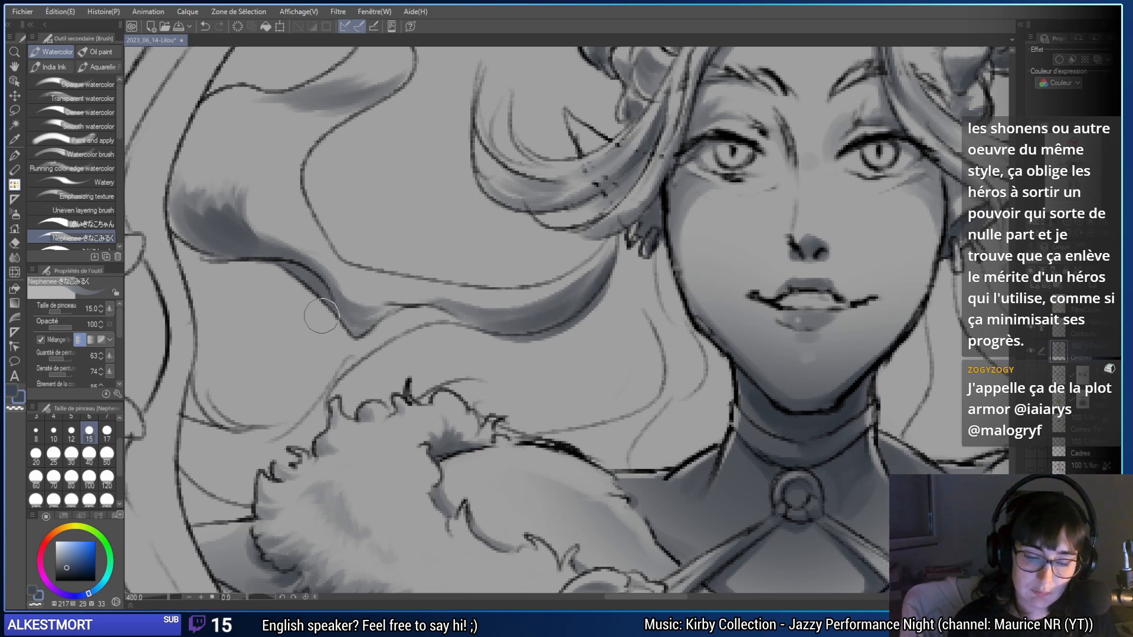
pyautogui.moveTo(321, 316)
pyautogui.mouseDown()
pyautogui.moveTo(356, 324)
pyautogui.moveTo(329, 298)
pyautogui.moveTo(348, 319)
pyautogui.moveTo(381, 302)
pyautogui.mouseUp()
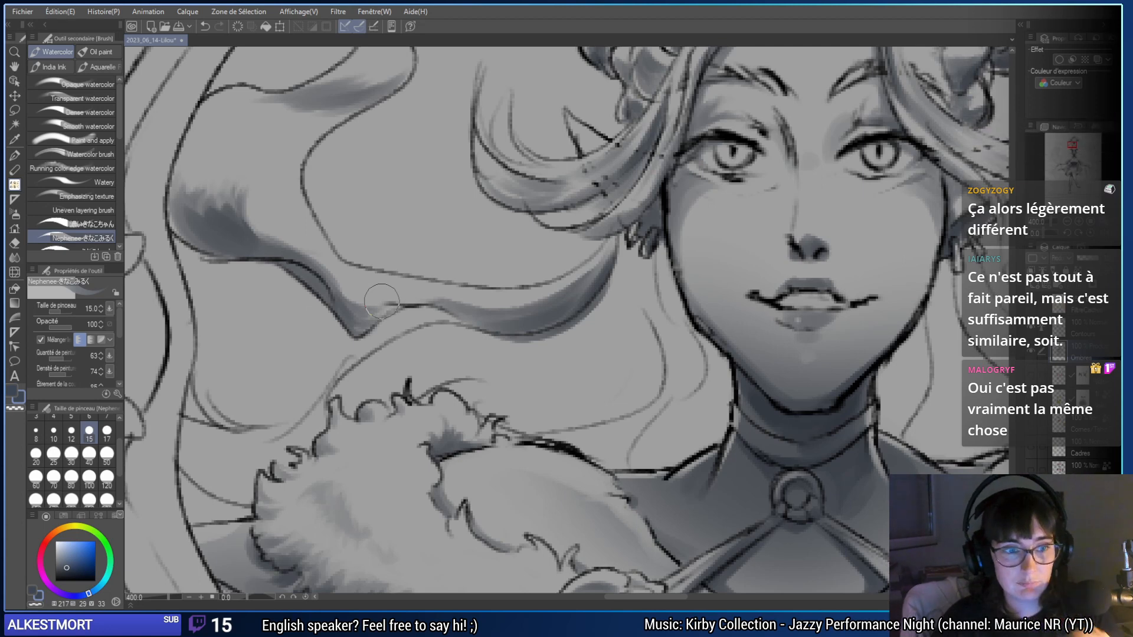
# - Deepen the shadow in the large lock's bend beside the frame with the Nephenee brush at size 80, and set the brush size to 40
pyautogui.click(72, 480)
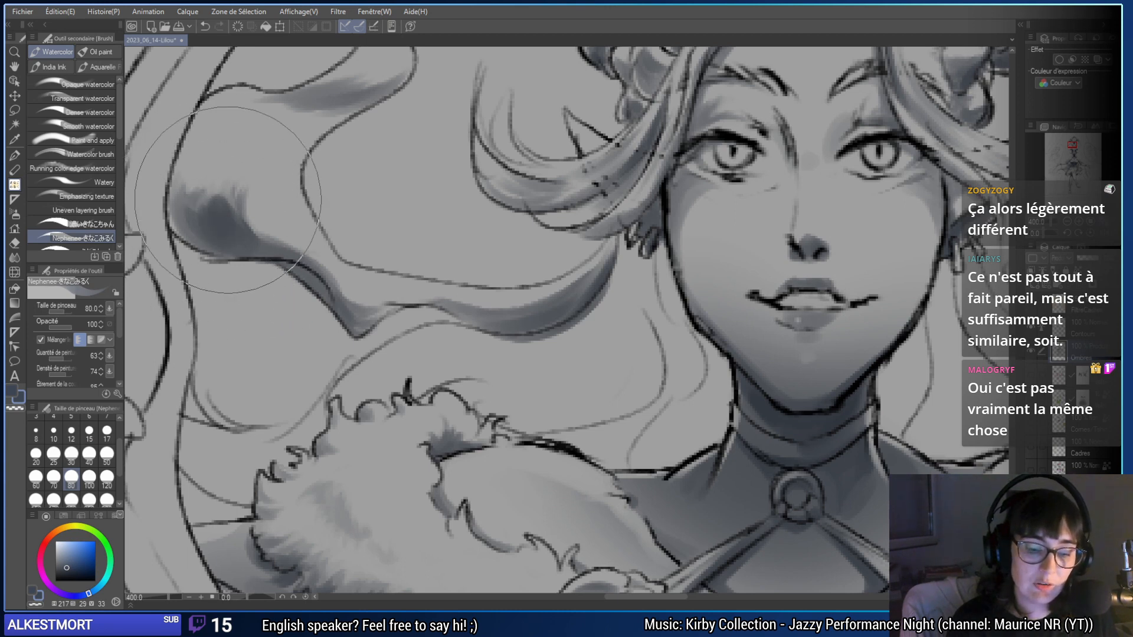
pyautogui.hotkey('ctrl', 'z')
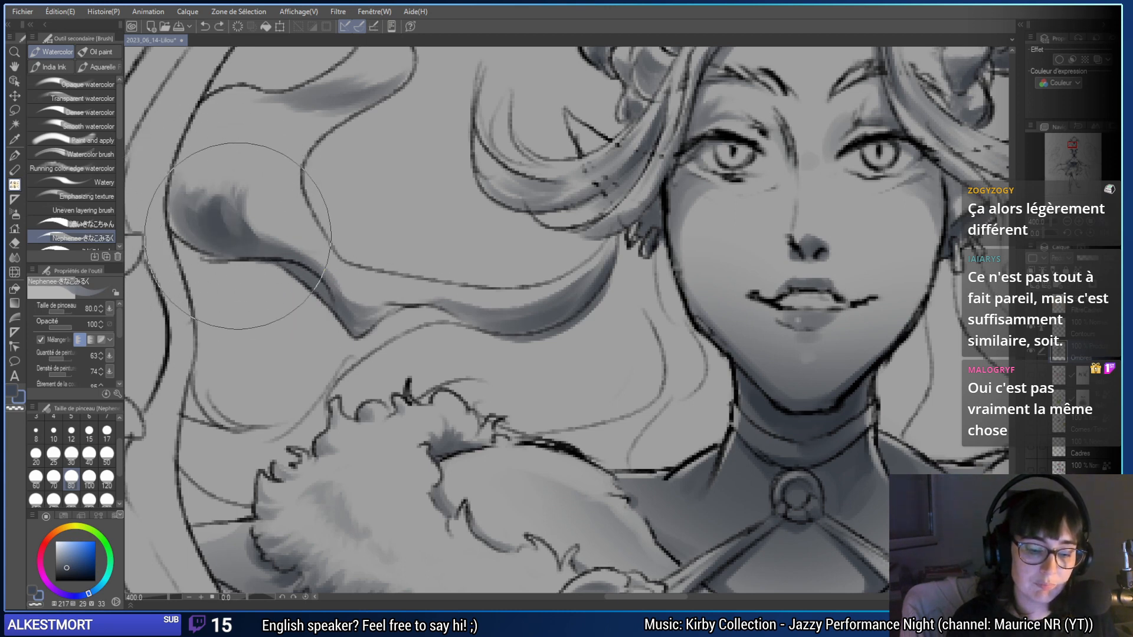
pyautogui.moveTo(238, 236)
pyautogui.mouseDown()
pyautogui.moveTo(217, 200)
pyautogui.moveTo(232, 243)
pyautogui.moveTo(175, 190)
pyautogui.moveTo(242, 247)
pyautogui.moveTo(200, 221)
pyautogui.mouseUp()
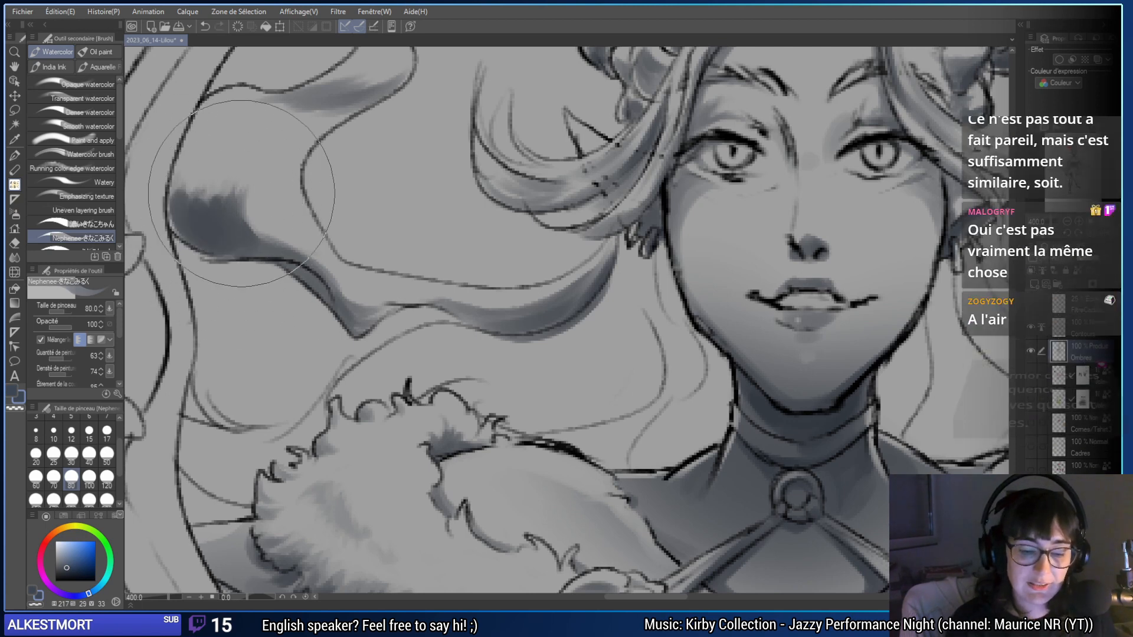
pyautogui.moveTo(577, 322); pyautogui.dragTo(567, 320)
pyautogui.click(89, 453)
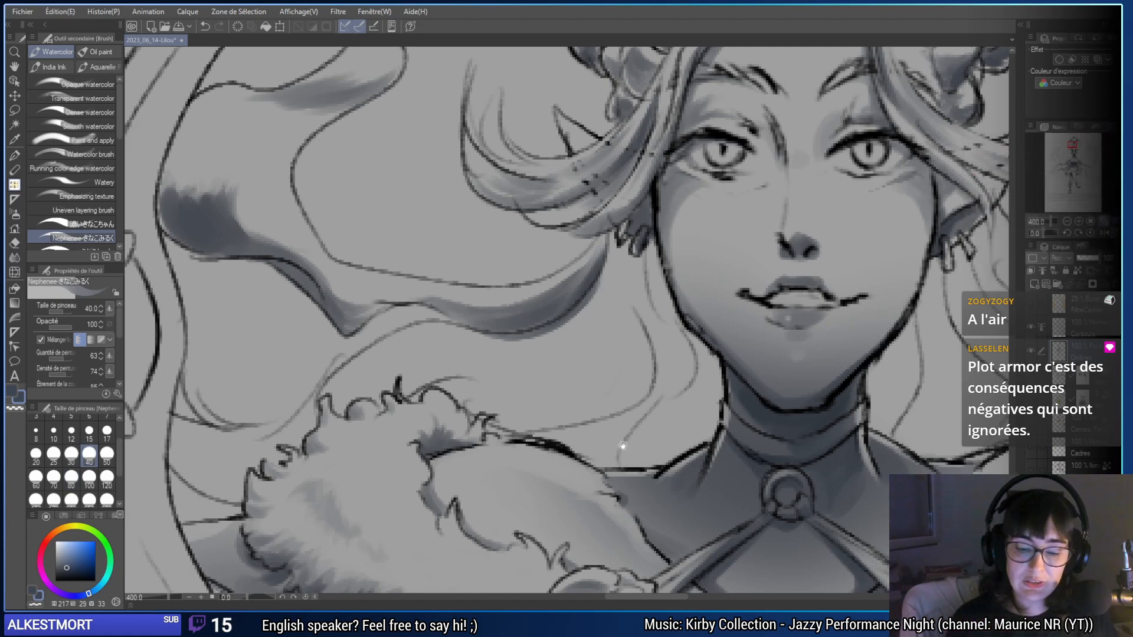
# - Shade the hair hanging beside her right jaw and its curve towards the shoulder with the Nephenee brush at size 40
pyautogui.moveTo(622, 446)
pyautogui.mouseDown()
pyautogui.moveTo(615, 422)
pyautogui.moveTo(498, 463)
pyautogui.mouseUp()
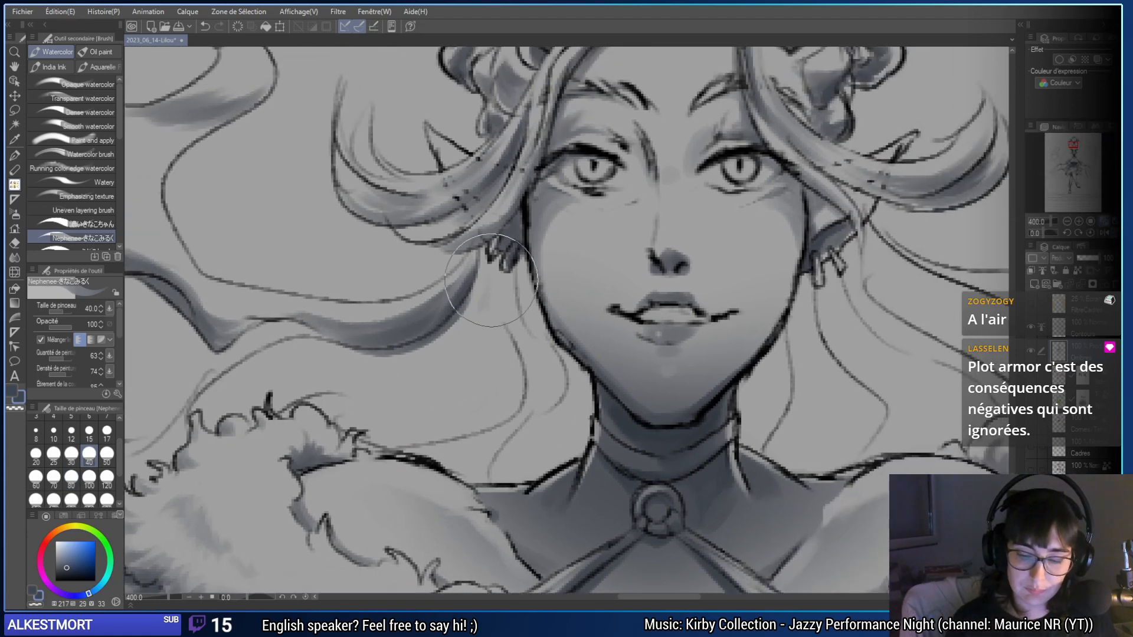
pyautogui.moveTo(491, 280)
pyautogui.mouseDown()
pyautogui.moveTo(530, 355)
pyautogui.moveTo(506, 292)
pyautogui.moveTo(561, 348)
pyautogui.moveTo(461, 324)
pyautogui.mouseUp()
pyautogui.hotkey('ctrl', 'z')
pyautogui.moveTo(425, 230); pyautogui.dragTo(461, 334)
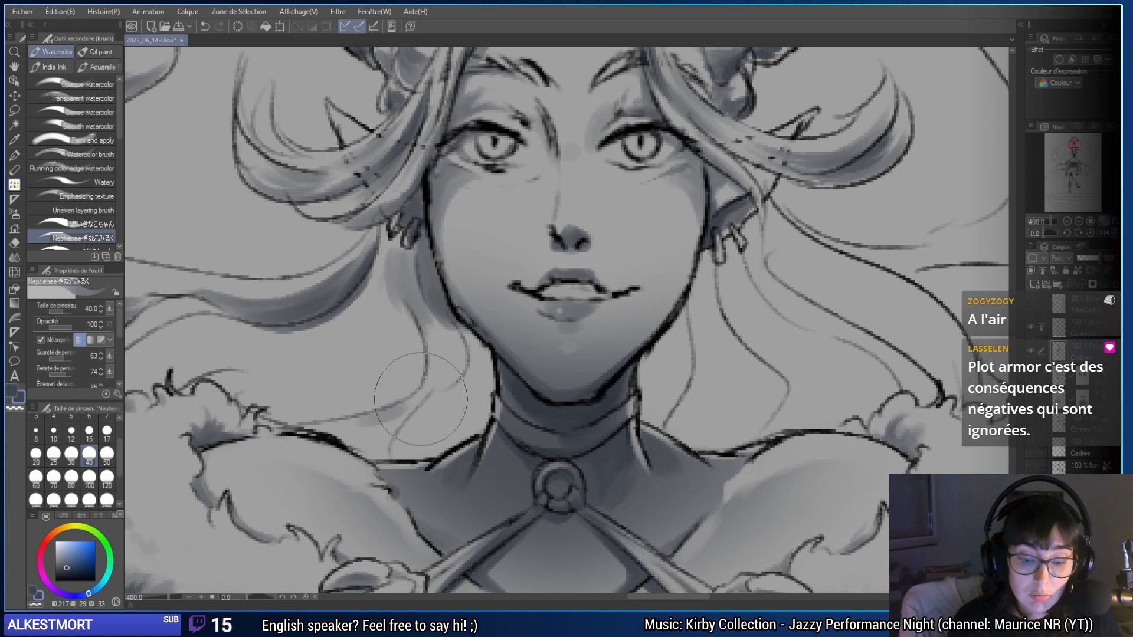
pyautogui.moveTo(422, 399); pyautogui.dragTo(384, 415)
pyautogui.moveTo(433, 366); pyautogui.dragTo(417, 407)
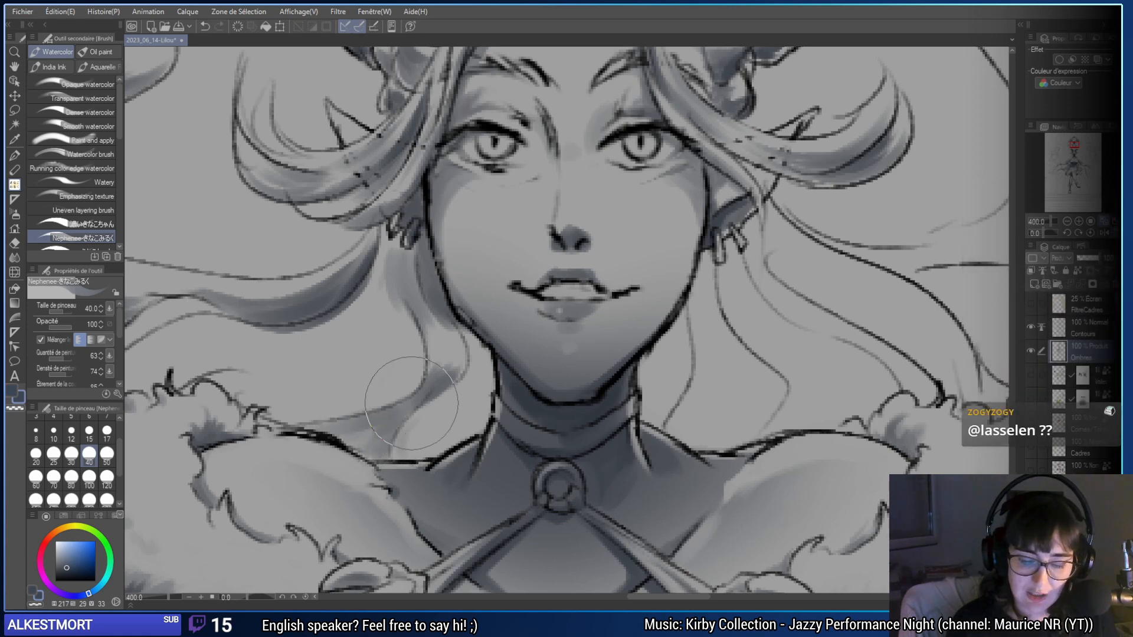
pyautogui.moveTo(487, 433); pyautogui.dragTo(540, 428)
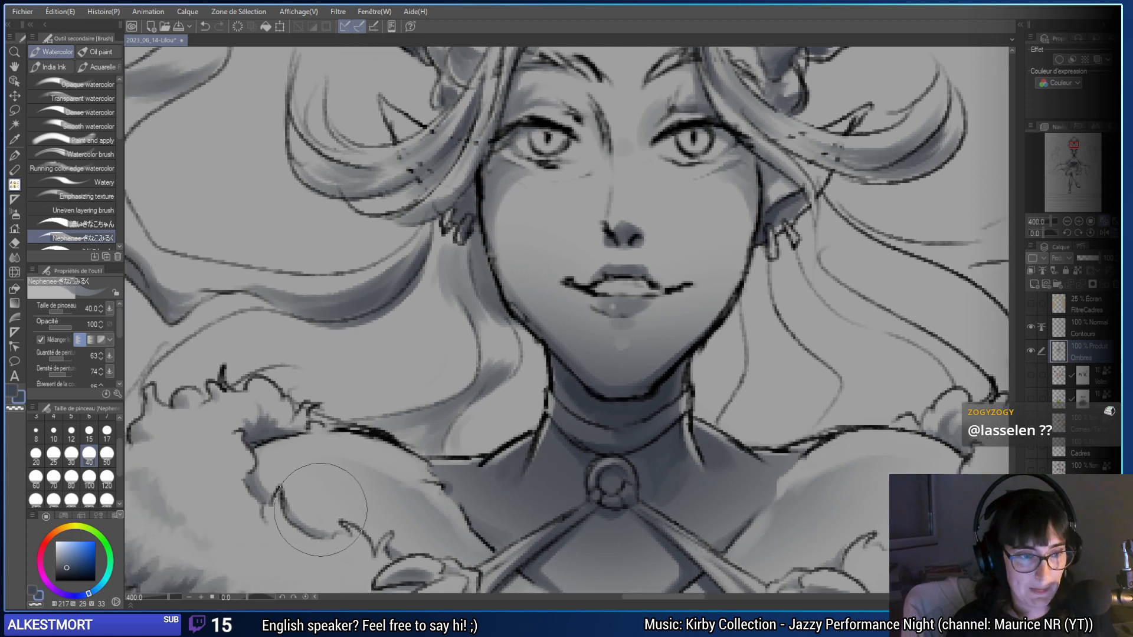
# - Refine the hair beneath her right ear at size 12, and extend its shadow between jaw, neck and shoulder at size 30
pyautogui.click(71, 430)
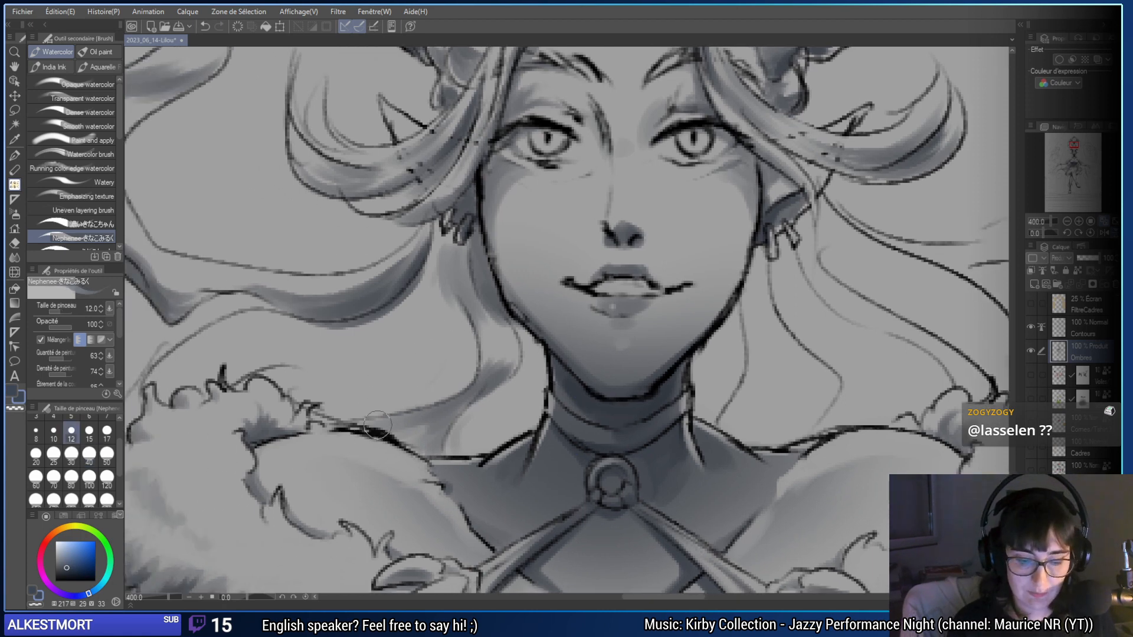
pyautogui.moveTo(450, 379); pyautogui.dragTo(378, 399)
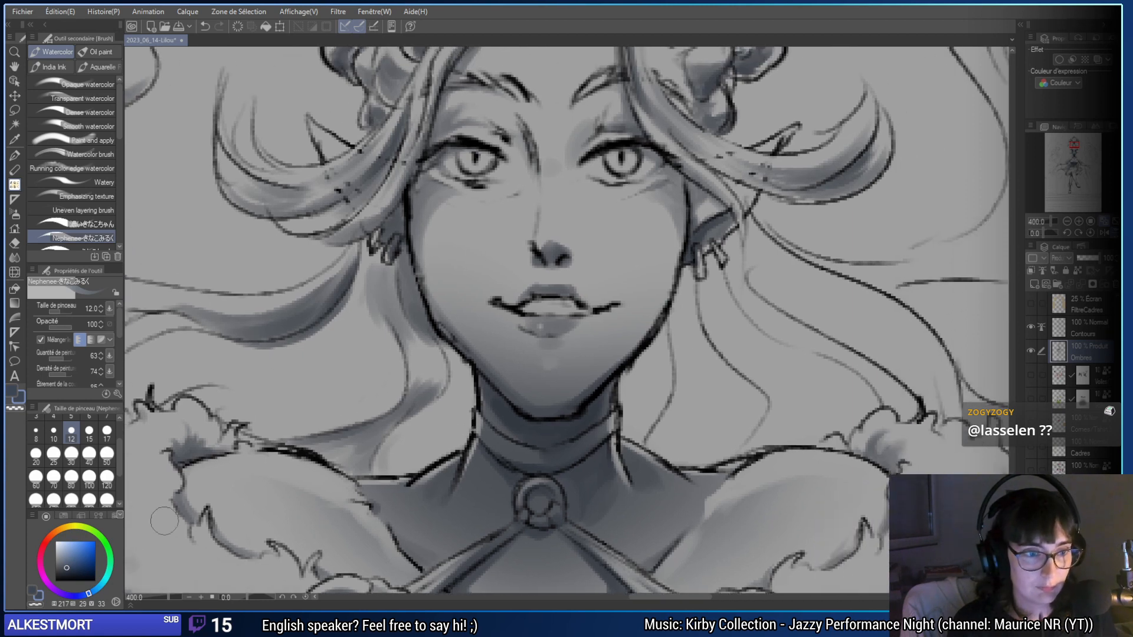
pyautogui.click(71, 459)
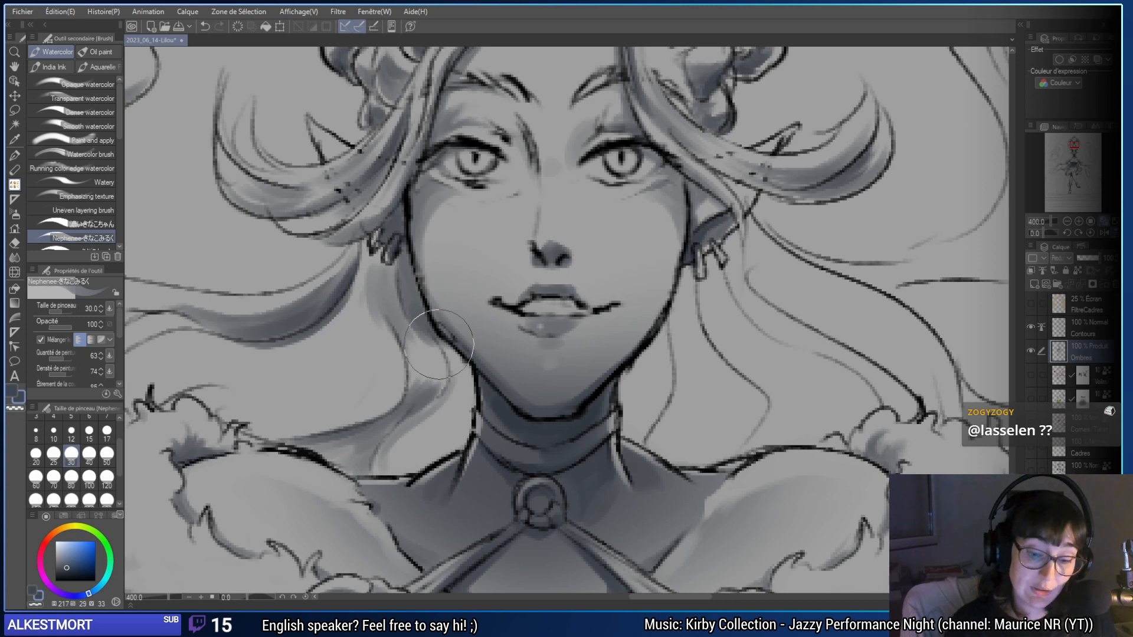
pyautogui.hotkey('ctrl', 'z')
pyautogui.moveTo(454, 345)
pyautogui.mouseDown()
pyautogui.moveTo(456, 402)
pyautogui.moveTo(449, 360)
pyautogui.moveTo(445, 404)
pyautogui.moveTo(443, 351)
pyautogui.moveTo(459, 419)
pyautogui.mouseUp()
pyautogui.moveTo(450, 351)
pyautogui.mouseDown()
pyautogui.moveTo(386, 471)
pyautogui.moveTo(421, 426)
pyautogui.moveTo(397, 459)
pyautogui.moveTo(403, 473)
pyautogui.moveTo(451, 422)
pyautogui.moveTo(422, 469)
pyautogui.moveTo(465, 414)
pyautogui.moveTo(462, 430)
pyautogui.moveTo(413, 467)
pyautogui.moveTo(384, 471)
pyautogui.moveTo(397, 433)
pyautogui.mouseUp()
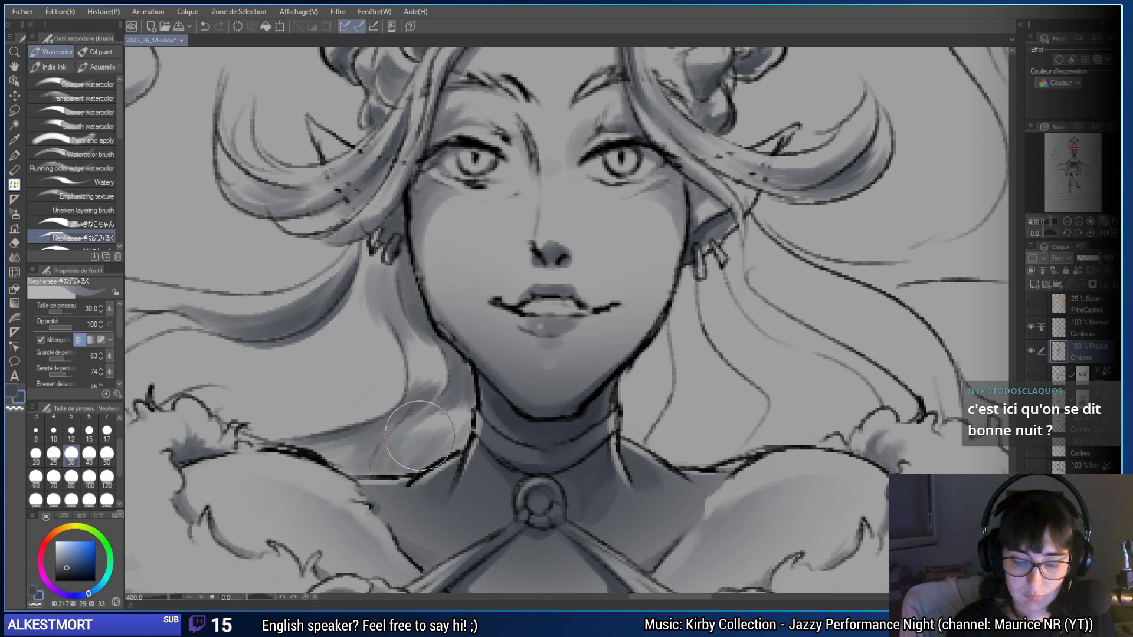
pyautogui.moveTo(412, 466)
pyautogui.mouseDown()
pyautogui.moveTo(377, 471)
pyautogui.moveTo(398, 470)
pyautogui.moveTo(406, 428)
pyautogui.mouseUp()
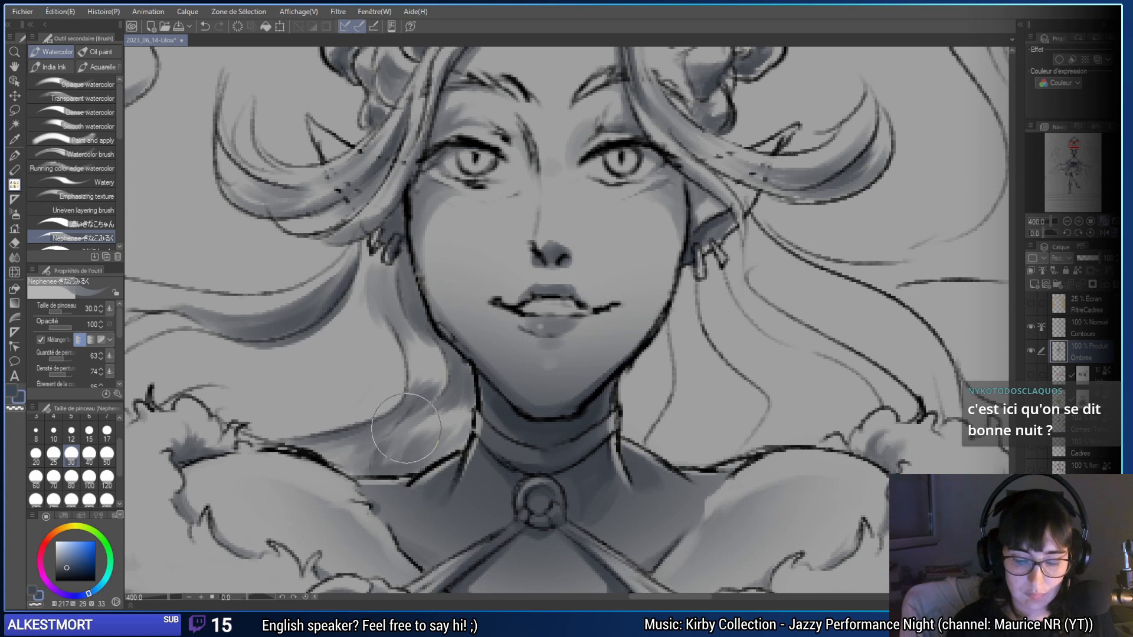
pyautogui.moveTo(431, 471)
pyautogui.mouseDown()
pyautogui.moveTo(641, 437)
pyautogui.moveTo(502, 473)
pyautogui.moveTo(660, 508)
pyautogui.moveTo(655, 517)
pyautogui.moveTo(413, 480)
pyautogui.moveTo(371, 513)
pyautogui.mouseUp()
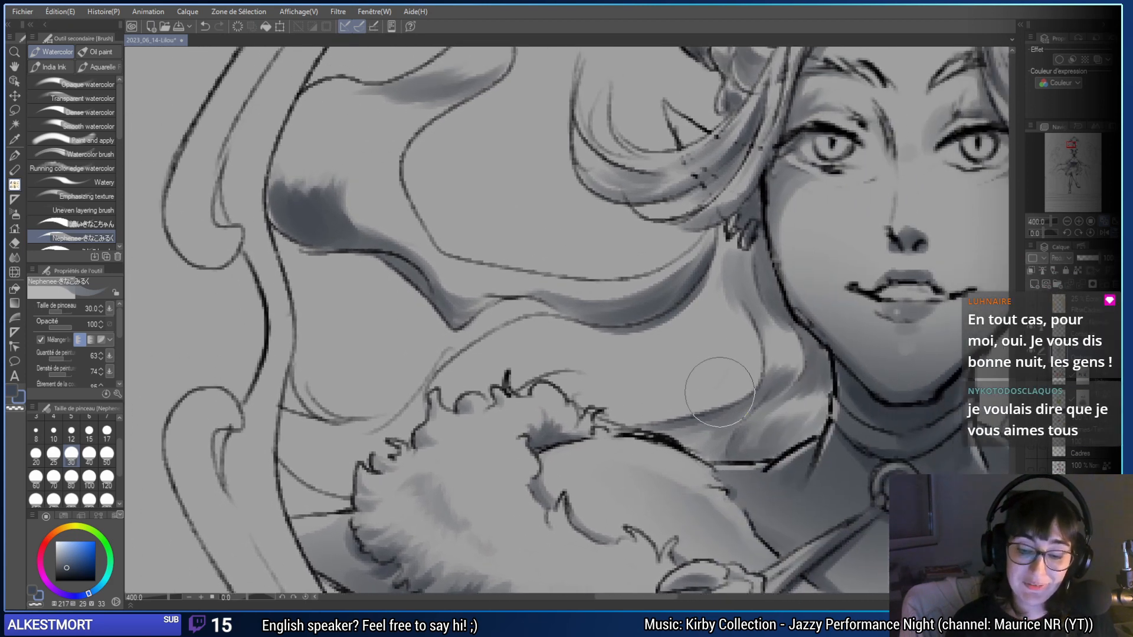
# - Shade the wavy lock above the fur collar on her right shoulder at size 30, following the fur's upper edge
pyautogui.moveTo(719, 393); pyautogui.dragTo(709, 375)
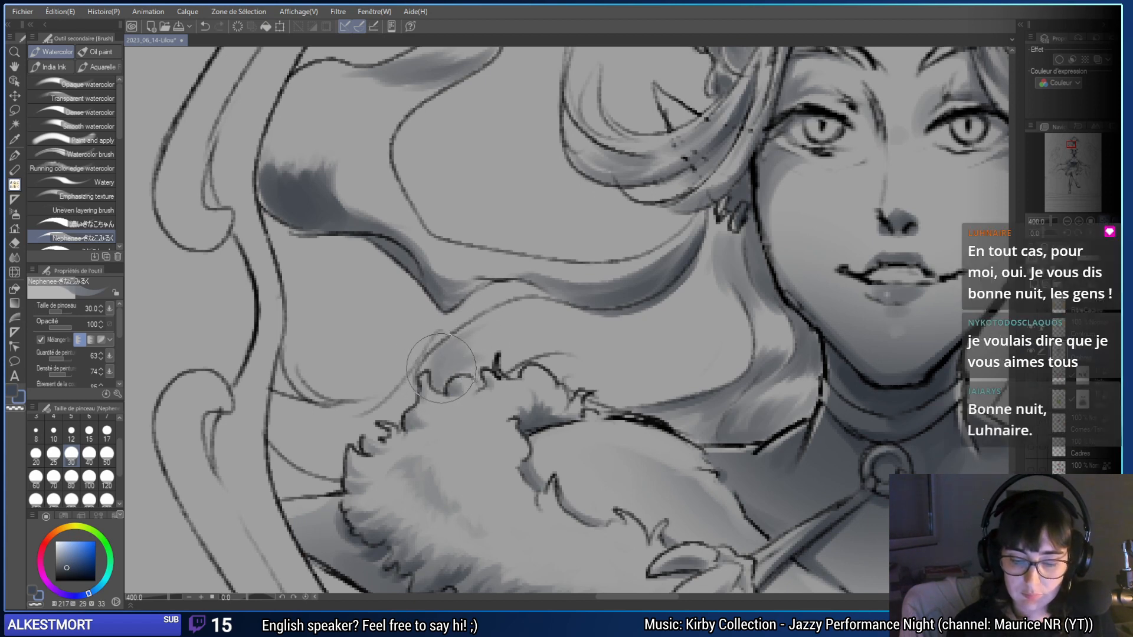
pyautogui.moveTo(449, 354); pyautogui.dragTo(471, 390)
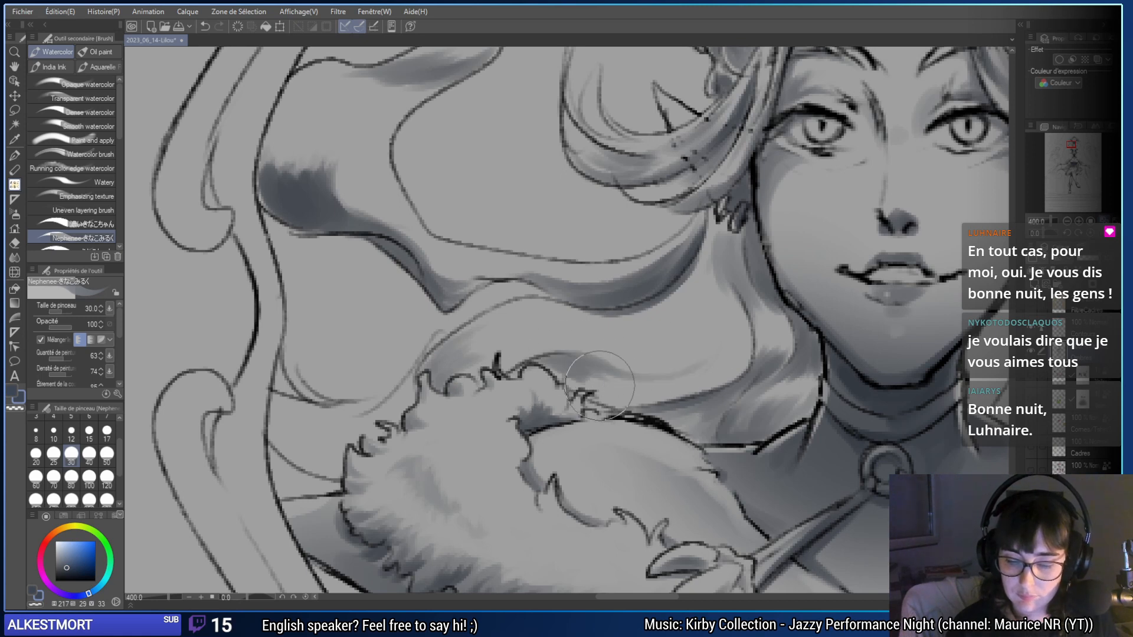
pyautogui.moveTo(560, 358)
pyautogui.mouseDown()
pyautogui.moveTo(599, 364)
pyautogui.moveTo(629, 387)
pyautogui.moveTo(541, 360)
pyautogui.moveTo(596, 373)
pyautogui.moveTo(548, 357)
pyautogui.moveTo(591, 362)
pyautogui.moveTo(620, 374)
pyautogui.moveTo(630, 382)
pyautogui.moveTo(582, 365)
pyautogui.moveTo(625, 390)
pyautogui.moveTo(580, 359)
pyautogui.moveTo(664, 372)
pyautogui.mouseUp()
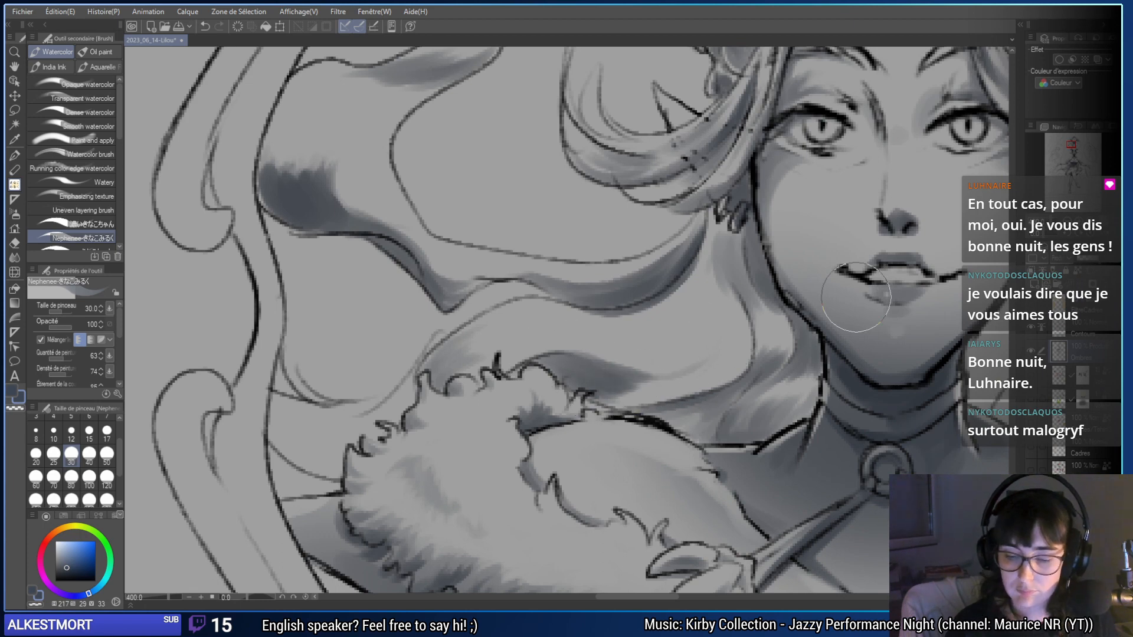
pyautogui.moveTo(856, 296); pyautogui.dragTo(905, 316)
pyautogui.moveTo(481, 473); pyautogui.dragTo(651, 447)
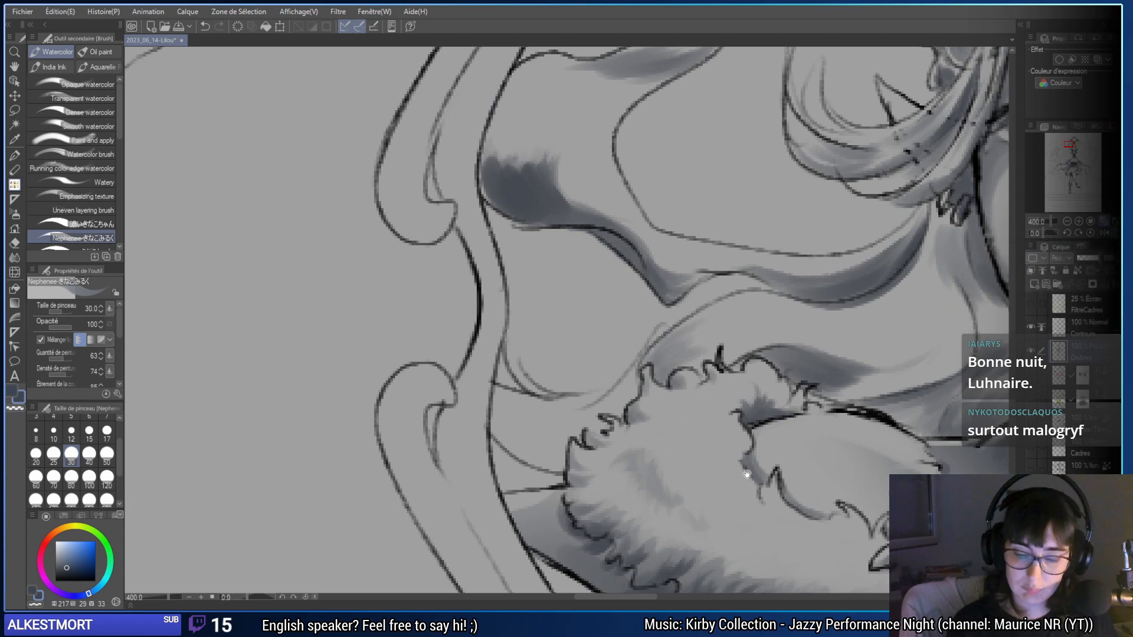
pyautogui.moveTo(747, 474); pyautogui.dragTo(616, 441)
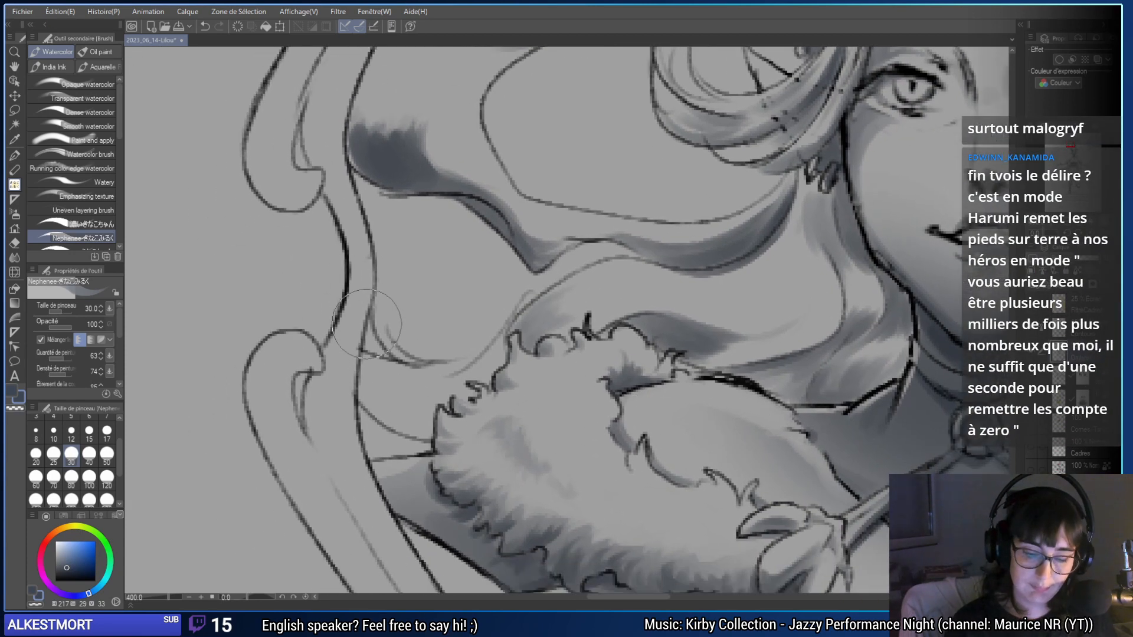
# - Clean the frame edge with the Hard eraser and shade the hair strands between the frame and the fur collar with the Nephenee brush
pyautogui.press('e')
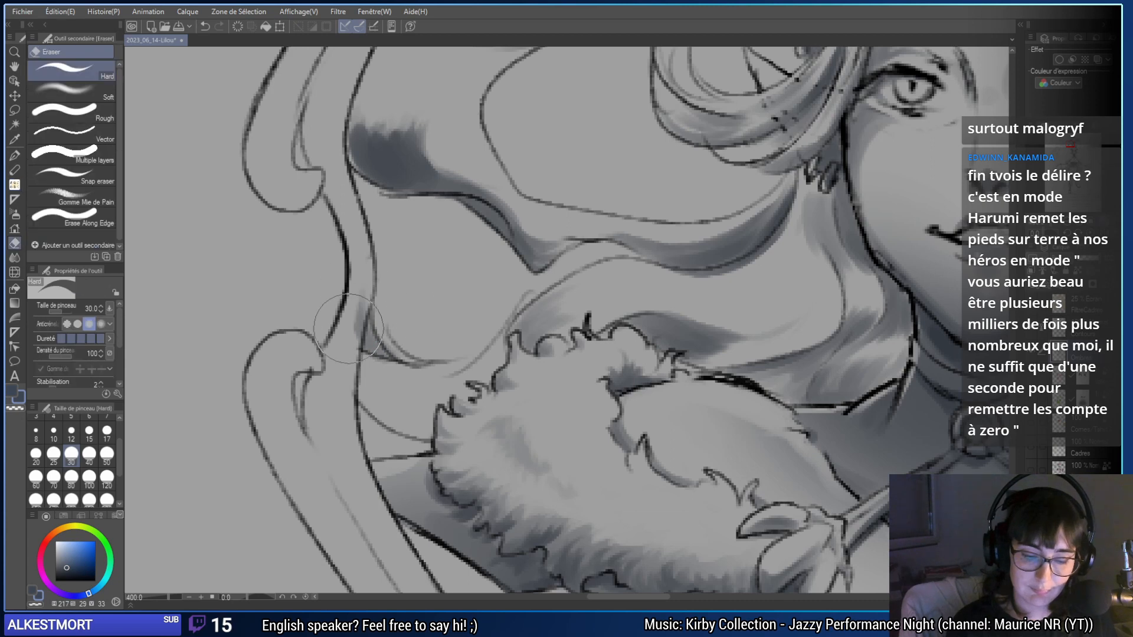
pyautogui.moveTo(348, 328); pyautogui.dragTo(349, 379)
pyautogui.press('b')
pyautogui.moveTo(441, 419); pyautogui.dragTo(407, 401)
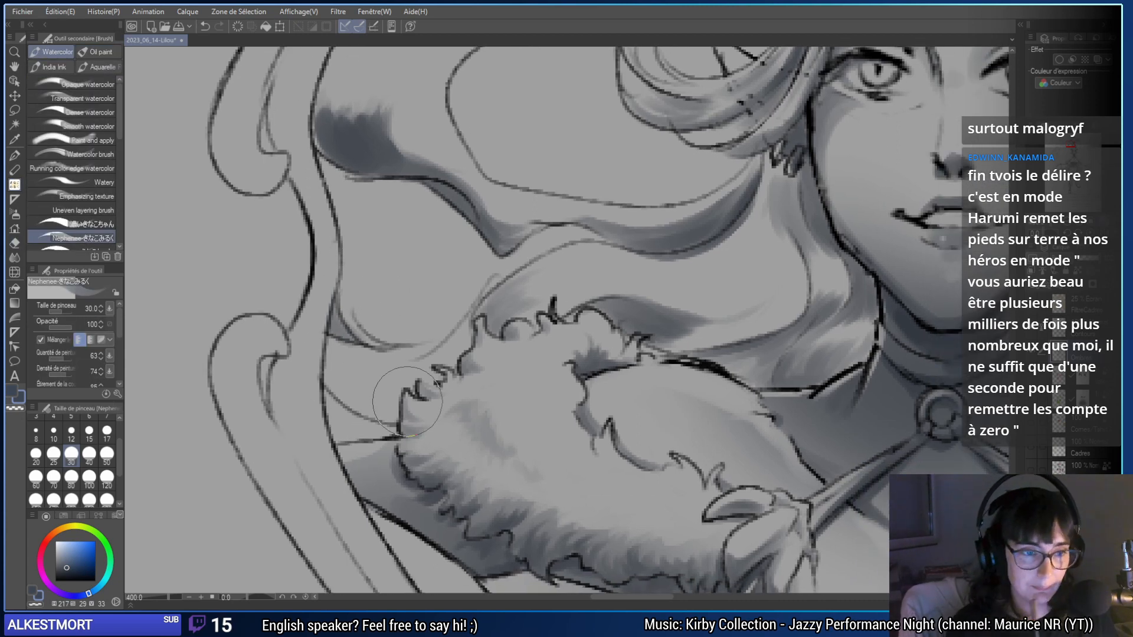
pyautogui.moveTo(519, 354); pyautogui.dragTo(521, 329)
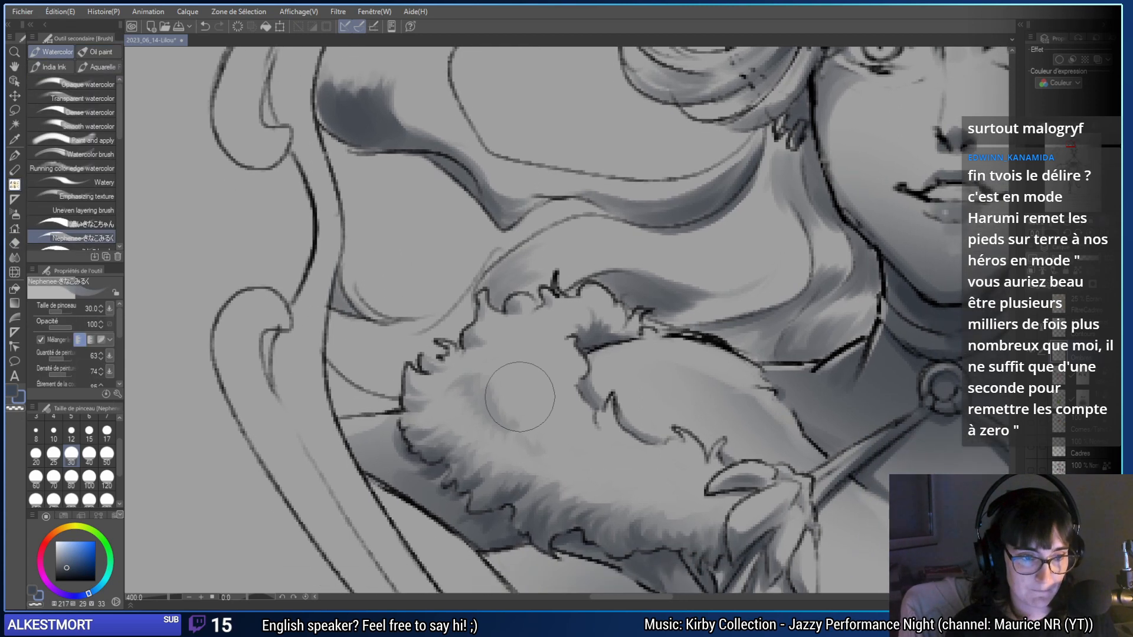
pyautogui.moveTo(396, 394)
pyautogui.mouseDown()
pyautogui.moveTo(336, 351)
pyautogui.moveTo(400, 388)
pyautogui.moveTo(371, 389)
pyautogui.moveTo(340, 360)
pyautogui.moveTo(407, 371)
pyautogui.moveTo(332, 349)
pyautogui.moveTo(405, 325)
pyautogui.moveTo(398, 370)
pyautogui.moveTo(378, 371)
pyautogui.moveTo(389, 384)
pyautogui.moveTo(416, 361)
pyautogui.moveTo(395, 375)
pyautogui.moveTo(401, 392)
pyautogui.moveTo(328, 366)
pyautogui.moveTo(404, 395)
pyautogui.moveTo(320, 333)
pyautogui.moveTo(329, 351)
pyautogui.moveTo(321, 399)
pyautogui.moveTo(320, 379)
pyautogui.moveTo(355, 444)
pyautogui.moveTo(524, 422)
pyautogui.moveTo(521, 500)
pyautogui.mouseUp()
pyautogui.moveTo(392, 357)
pyautogui.mouseDown()
pyautogui.moveTo(370, 379)
pyautogui.moveTo(396, 373)
pyautogui.moveTo(404, 406)
pyautogui.moveTo(411, 371)
pyautogui.moveTo(340, 355)
pyautogui.moveTo(400, 383)
pyautogui.moveTo(384, 408)
pyautogui.moveTo(334, 366)
pyautogui.moveTo(360, 331)
pyautogui.mouseUp()
pyautogui.moveTo(562, 386); pyautogui.dragTo(532, 402)
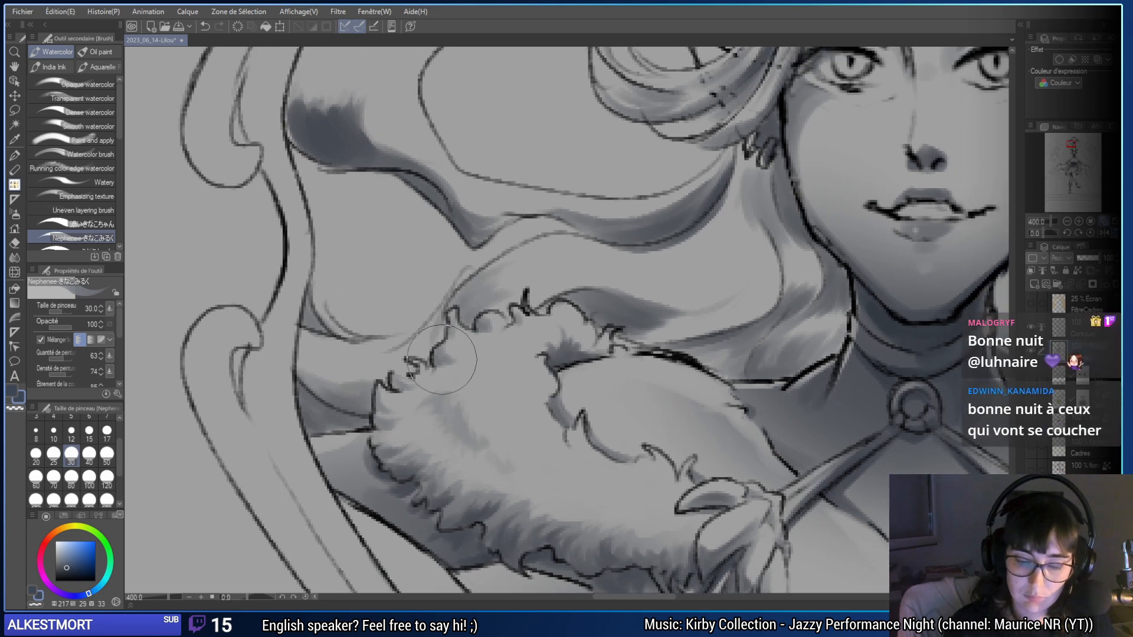
# - Shade the hair behind her left jaw and neck at size 30, and touch up her mouth at size 12
pyautogui.moveTo(451, 353); pyautogui.dragTo(140, 358)
pyautogui.moveTo(686, 422); pyautogui.dragTo(305, 449)
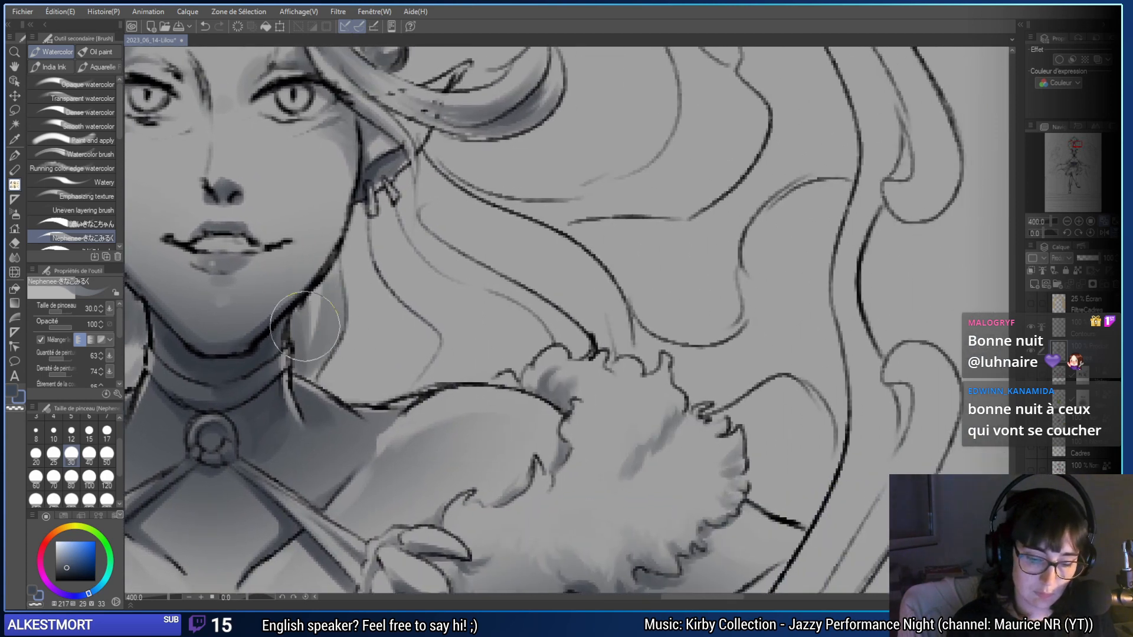
pyautogui.moveTo(315, 356)
pyautogui.mouseDown()
pyautogui.moveTo(321, 295)
pyautogui.moveTo(306, 330)
pyautogui.moveTo(318, 289)
pyautogui.moveTo(300, 309)
pyautogui.moveTo(422, 390)
pyautogui.moveTo(513, 408)
pyautogui.mouseUp()
pyautogui.moveTo(241, 440); pyautogui.dragTo(324, 437)
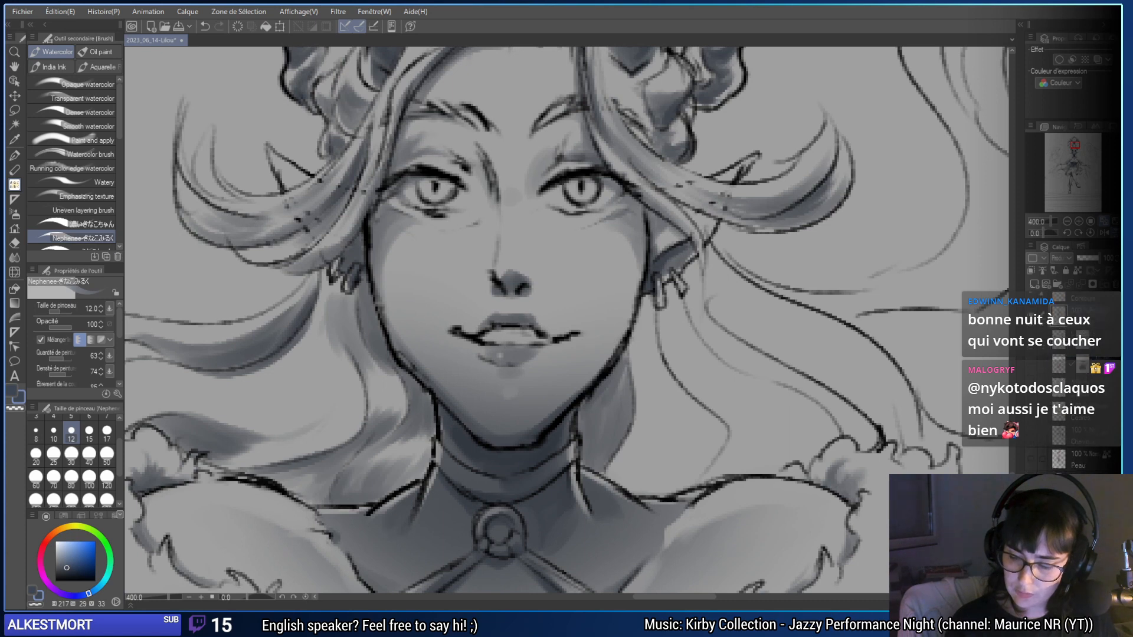
pyautogui.hotkey('ctrl', 'z')
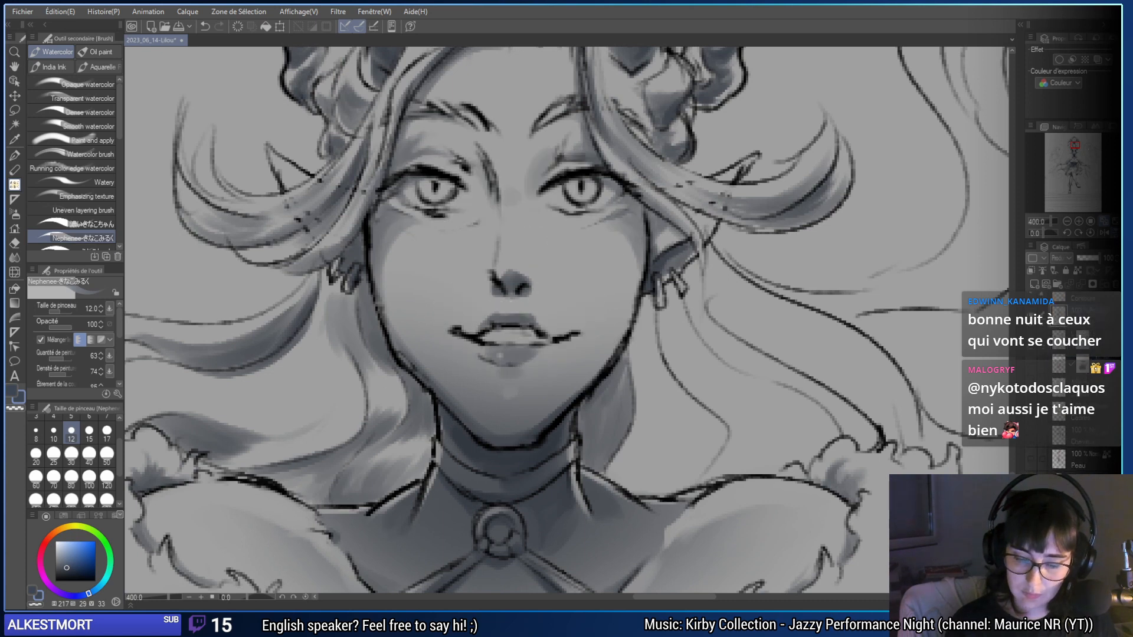
pyautogui.moveTo(499, 328); pyautogui.dragTo(487, 338)
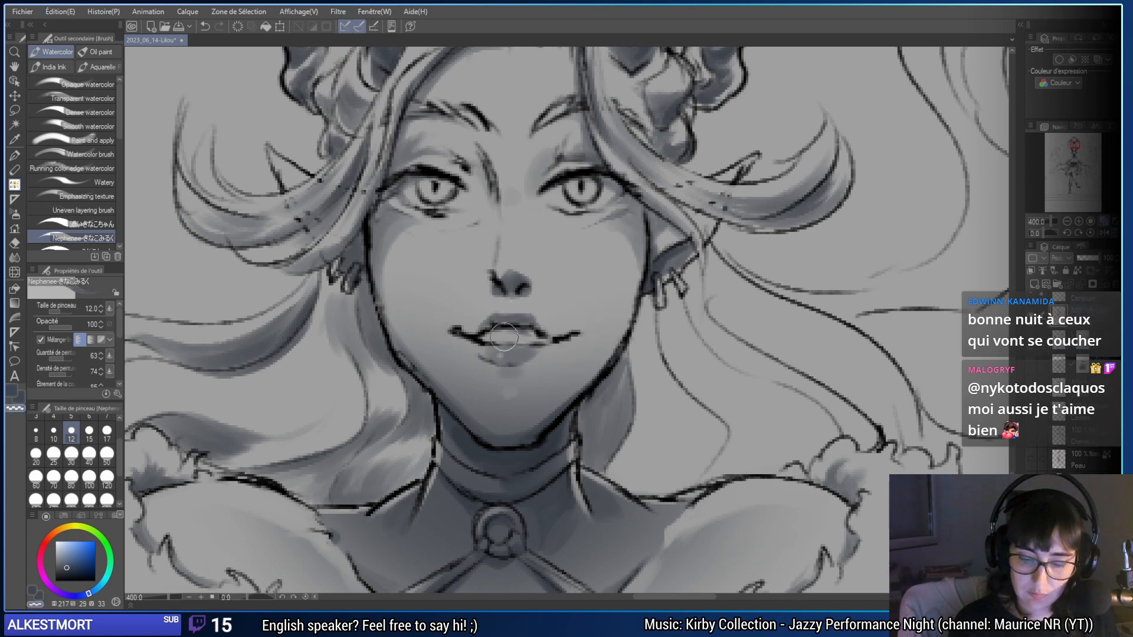
pyautogui.moveTo(512, 240); pyautogui.dragTo(441, 305)
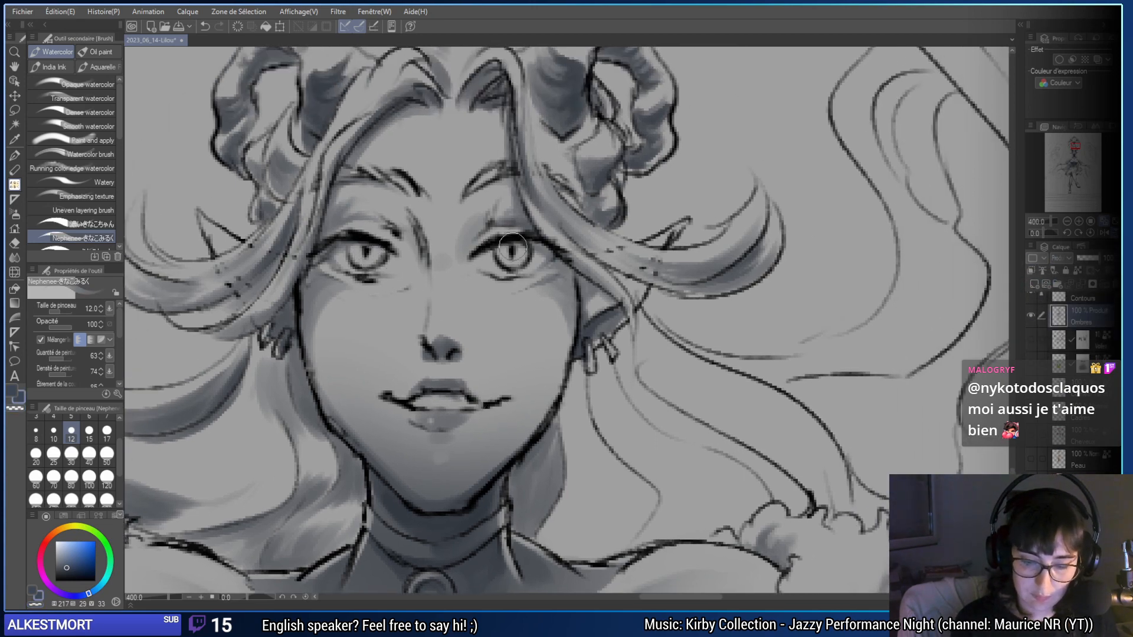
# - Review the shading on the upside-down character's face and along both characters' bodies, undoing the trial stroke on the eye
pyautogui.press('v')
pyautogui.moveTo(1077, 165); pyautogui.dragTo(1075, 154)
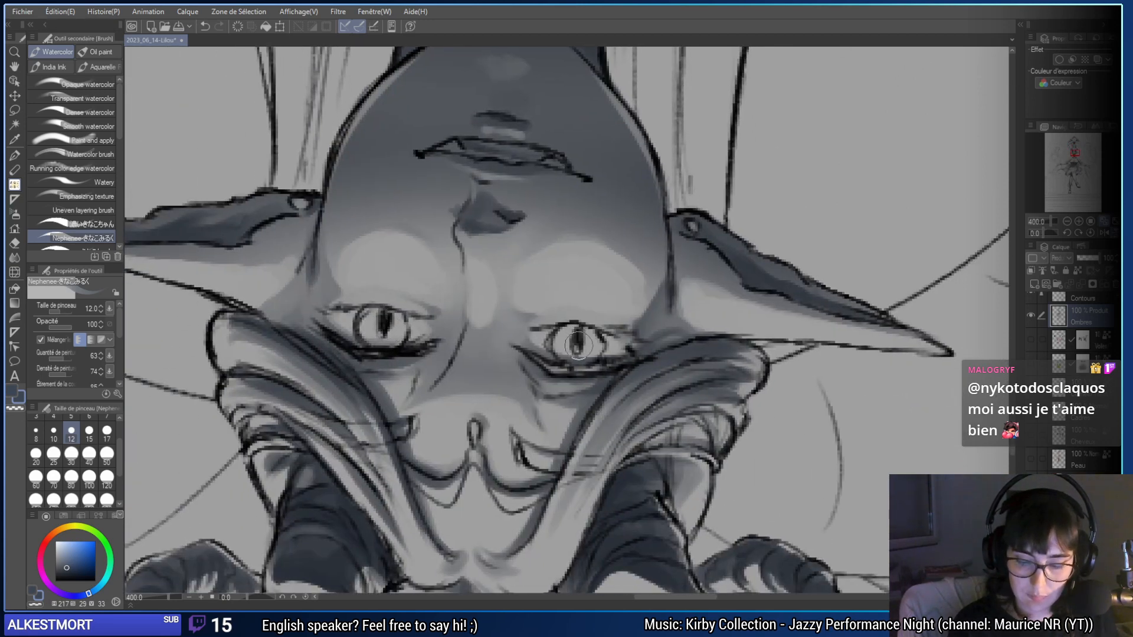
pyautogui.hotkey('ctrl', 'z')
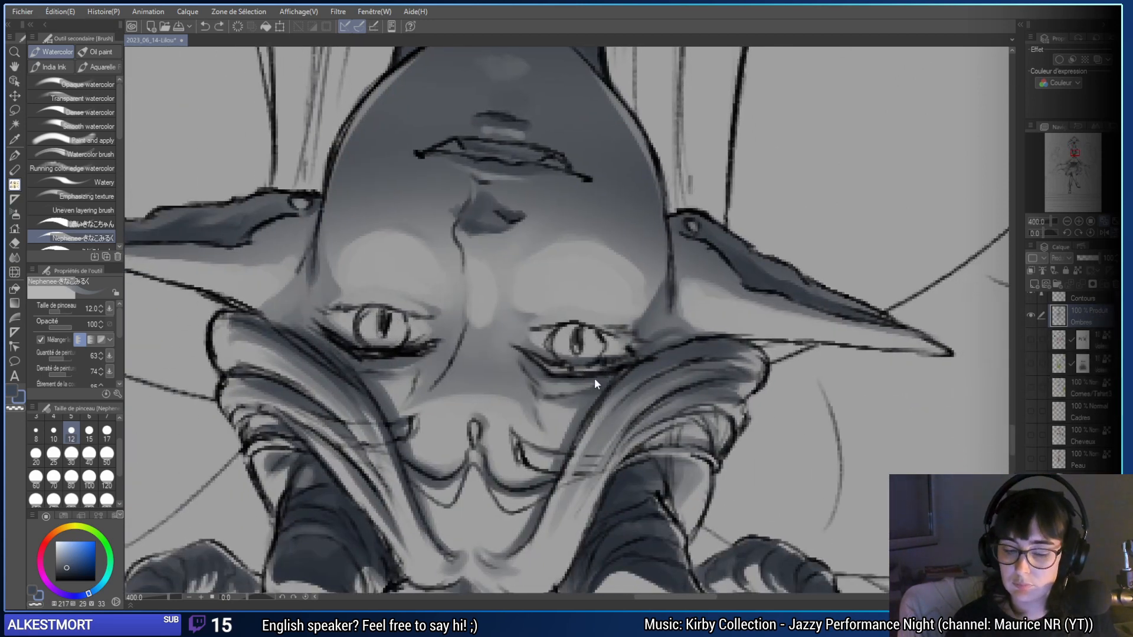
pyautogui.moveTo(687, 258); pyautogui.dragTo(470, 369)
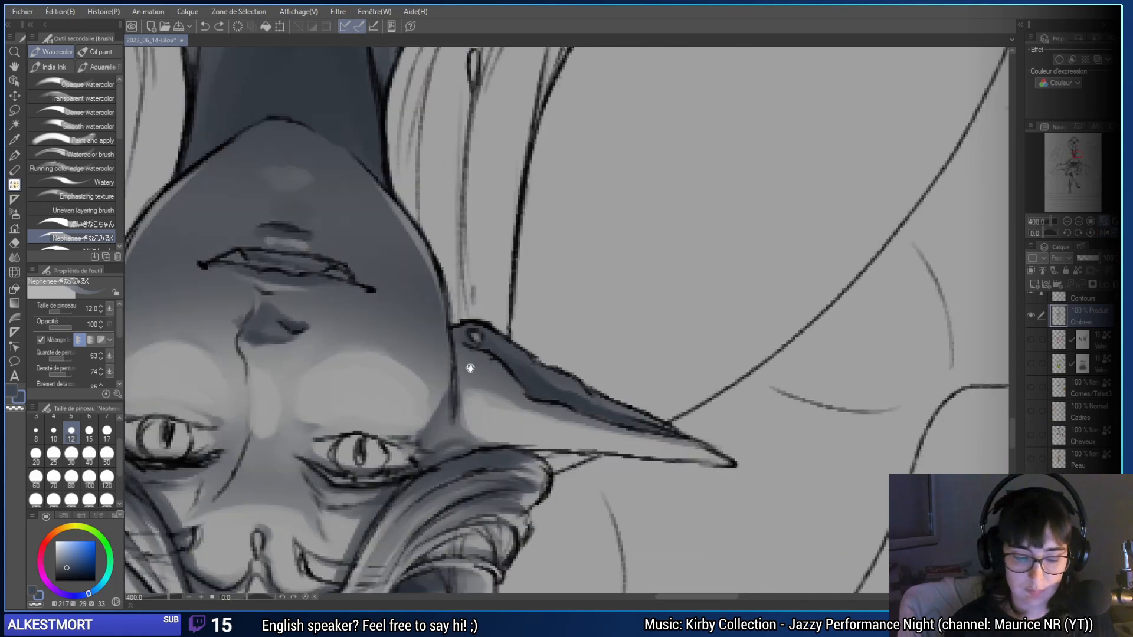
pyautogui.scroll(15, 470, 368)
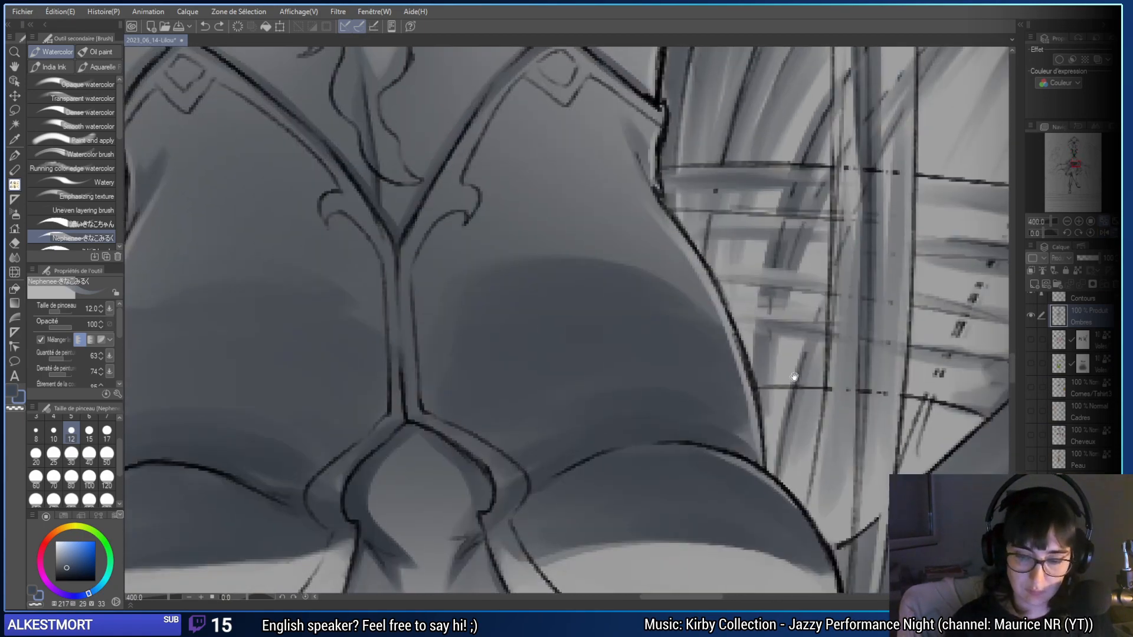
pyautogui.scroll(10, 794, 377)
pyautogui.scroll(-5, 670, 331)
pyautogui.scroll(6, 649, 235)
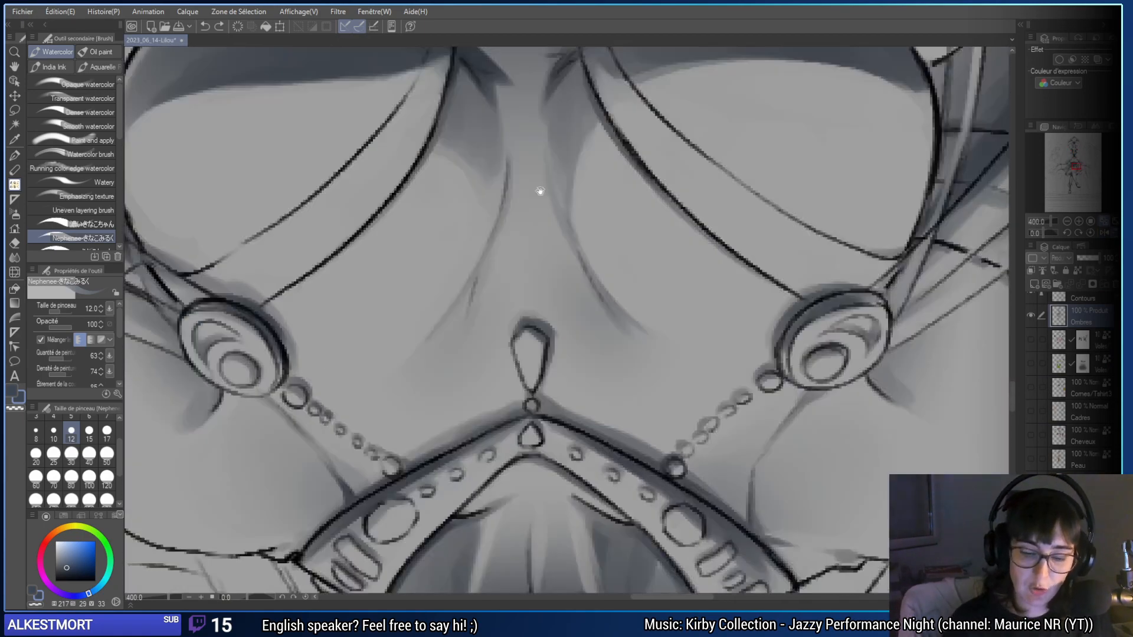
pyautogui.scroll(10, 539, 191)
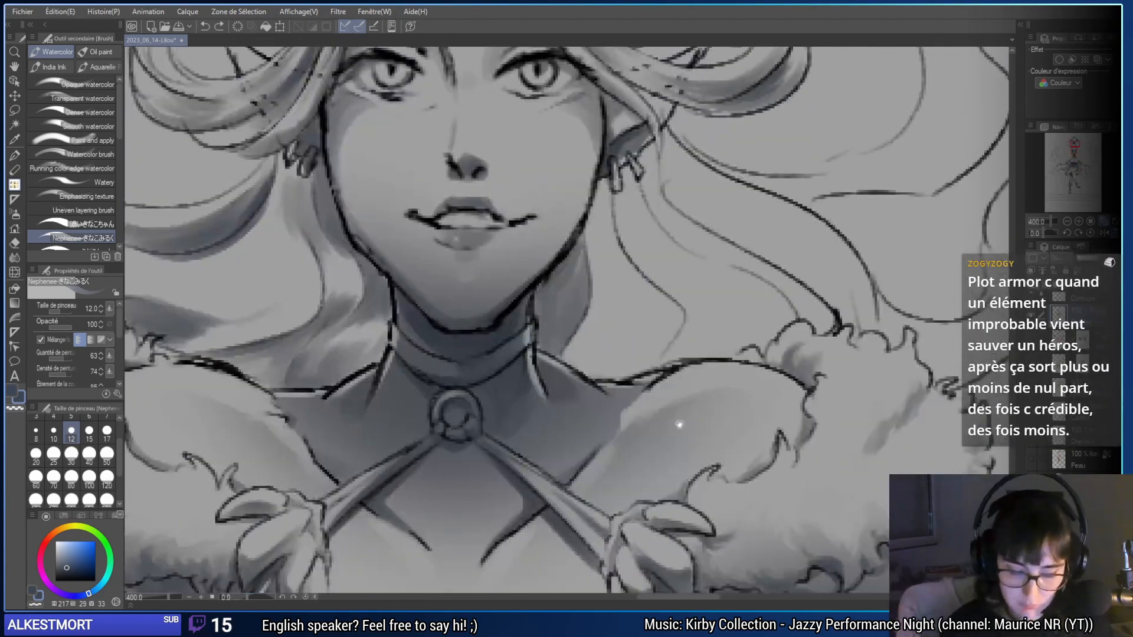
# - Refine the shading on the finger below her chest at size 12 and soften the hand behind it at size 30
pyautogui.scroll(-10, 679, 424)
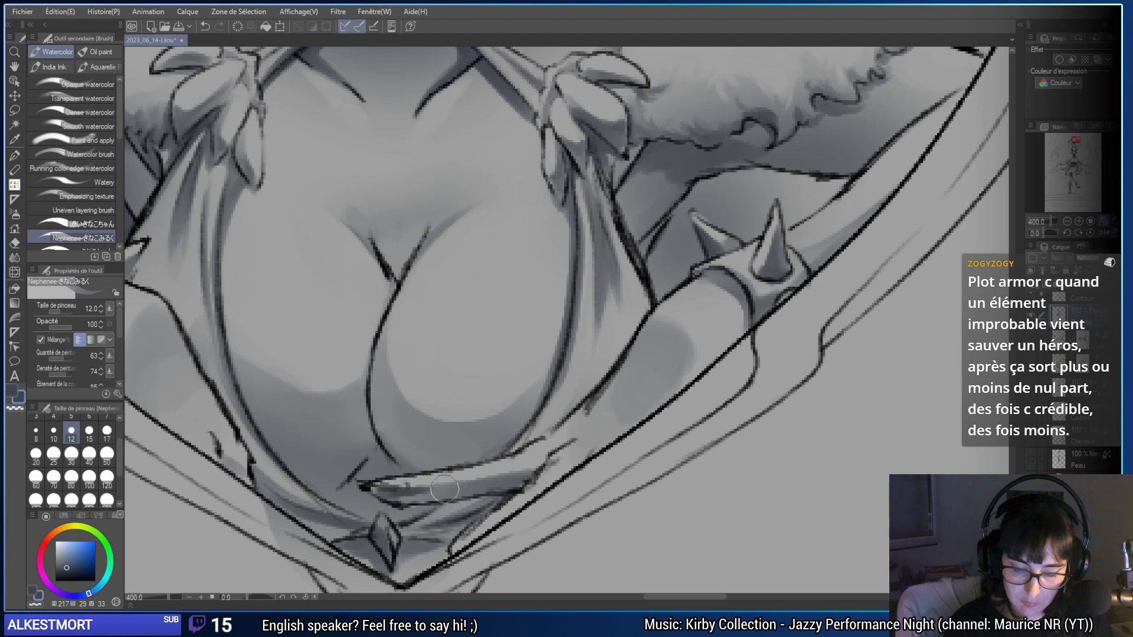
pyautogui.moveTo(422, 493); pyautogui.dragTo(449, 485)
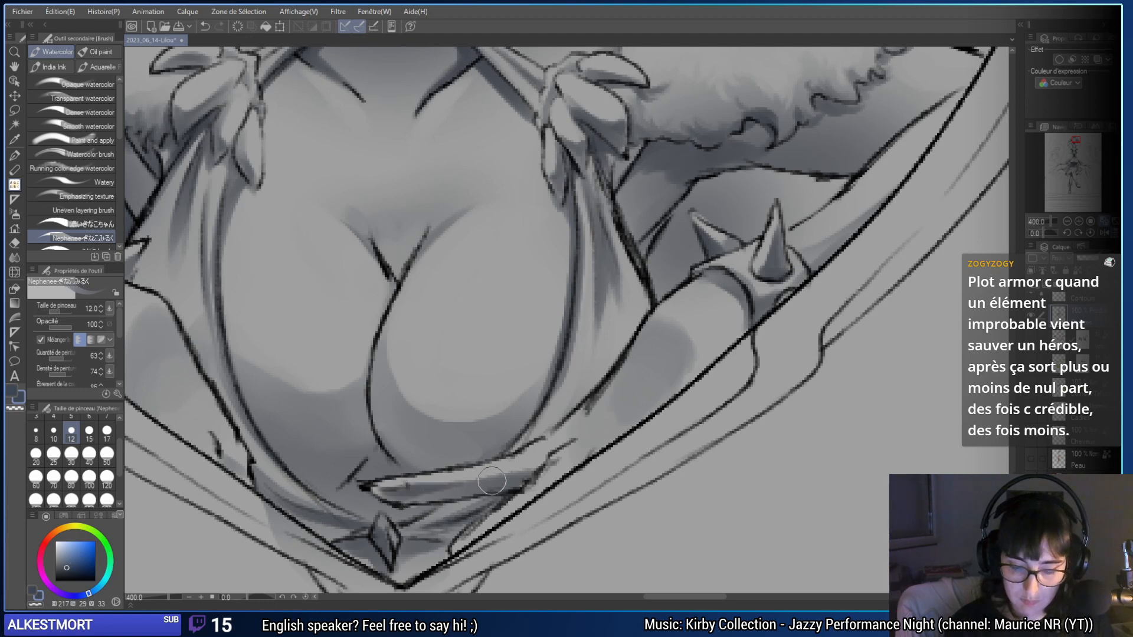
pyautogui.keyDown('alt'); pyautogui.click(384, 526); pyautogui.keyUp('alt')
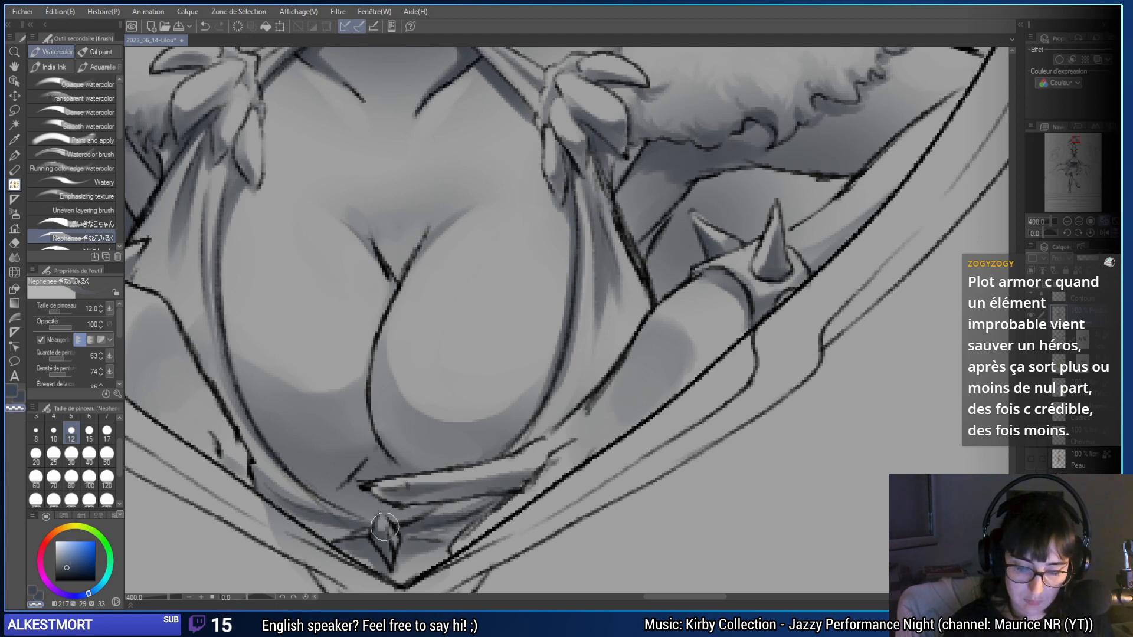
pyautogui.press('c')
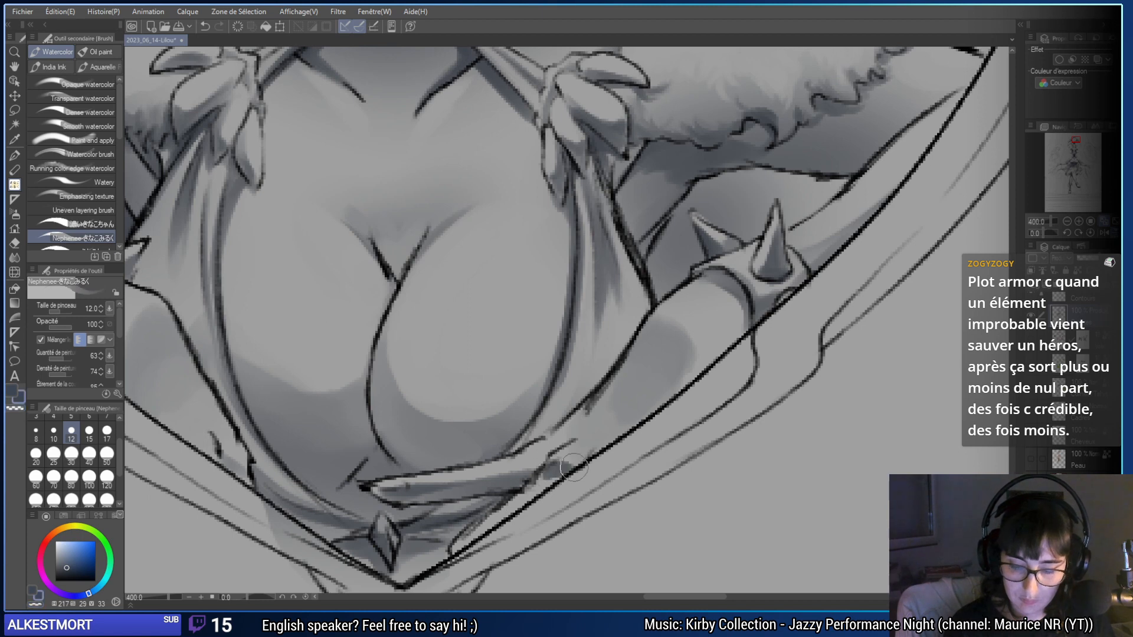
pyautogui.hotkey('ctrl', 'z')
pyautogui.press(']')
pyautogui.press(']')
pyautogui.press(']')
pyautogui.press(']')
pyautogui.press(']')
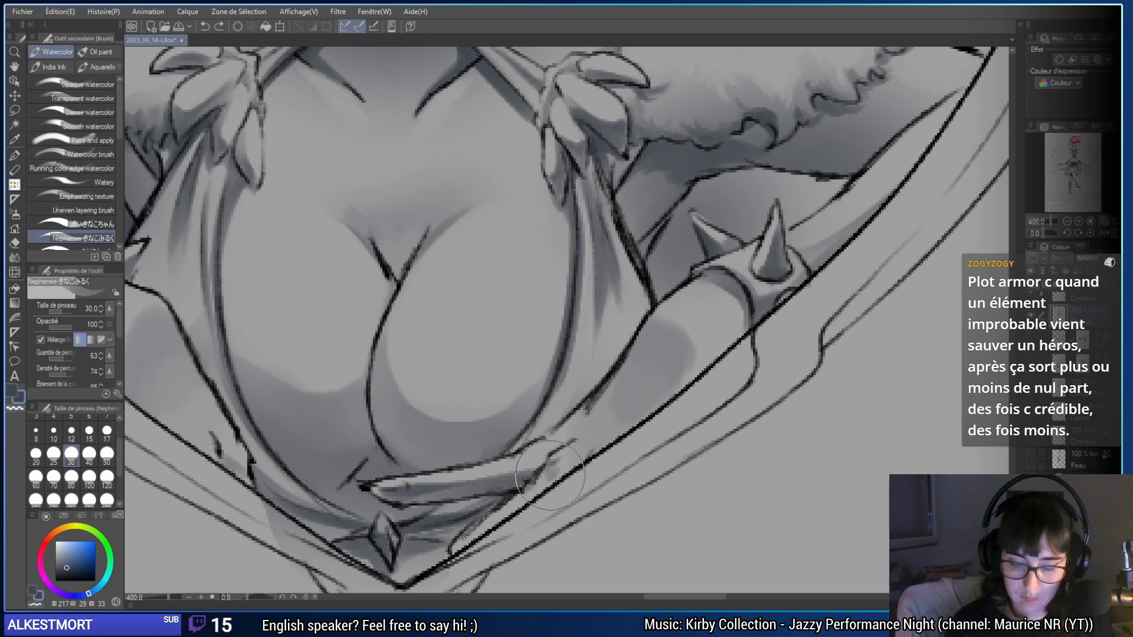
pyautogui.moveTo(548, 464); pyautogui.dragTo(576, 456)
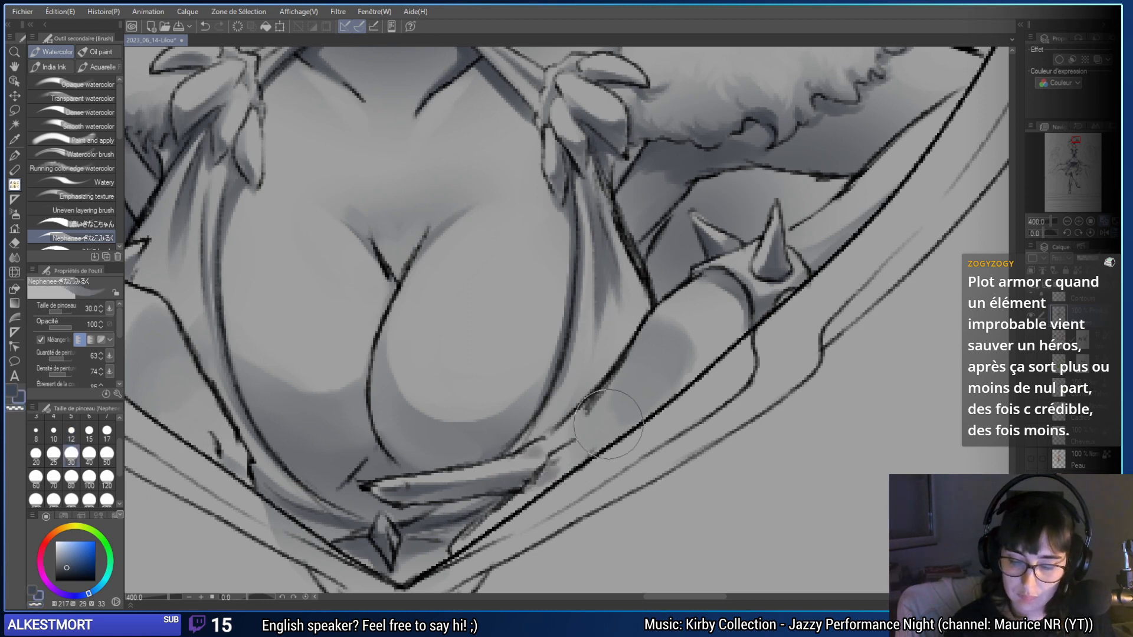
# - Touch up the fur collar's shading beside the bow on her right shoulder with the brush at size 30
pyautogui.moveTo(674, 386); pyautogui.dragTo(736, 423)
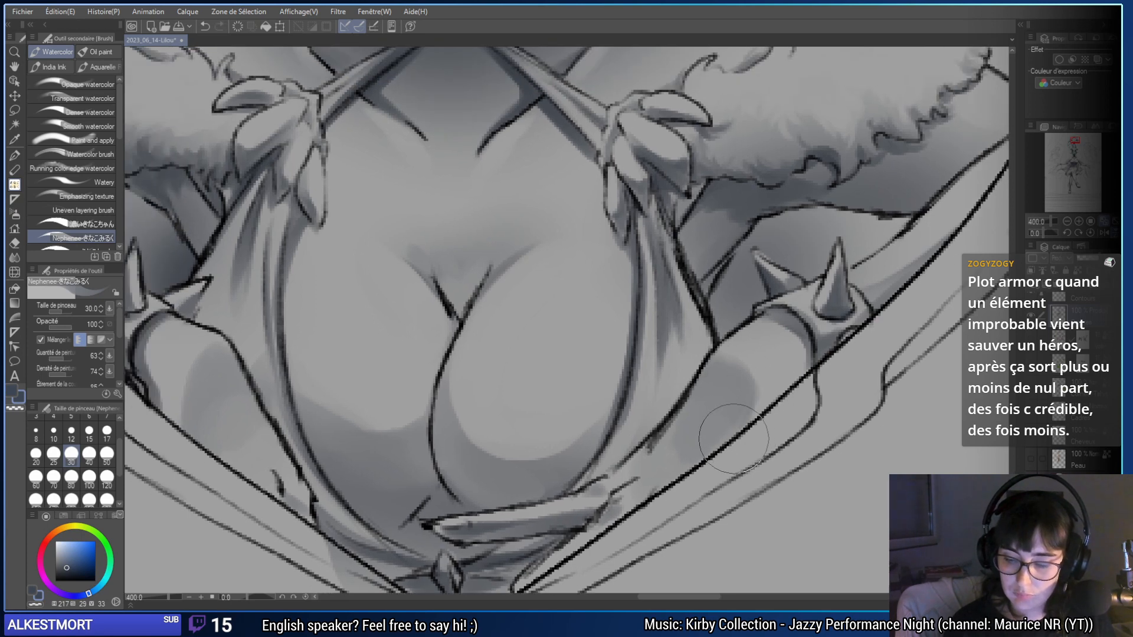
pyautogui.moveTo(764, 448); pyautogui.dragTo(832, 468)
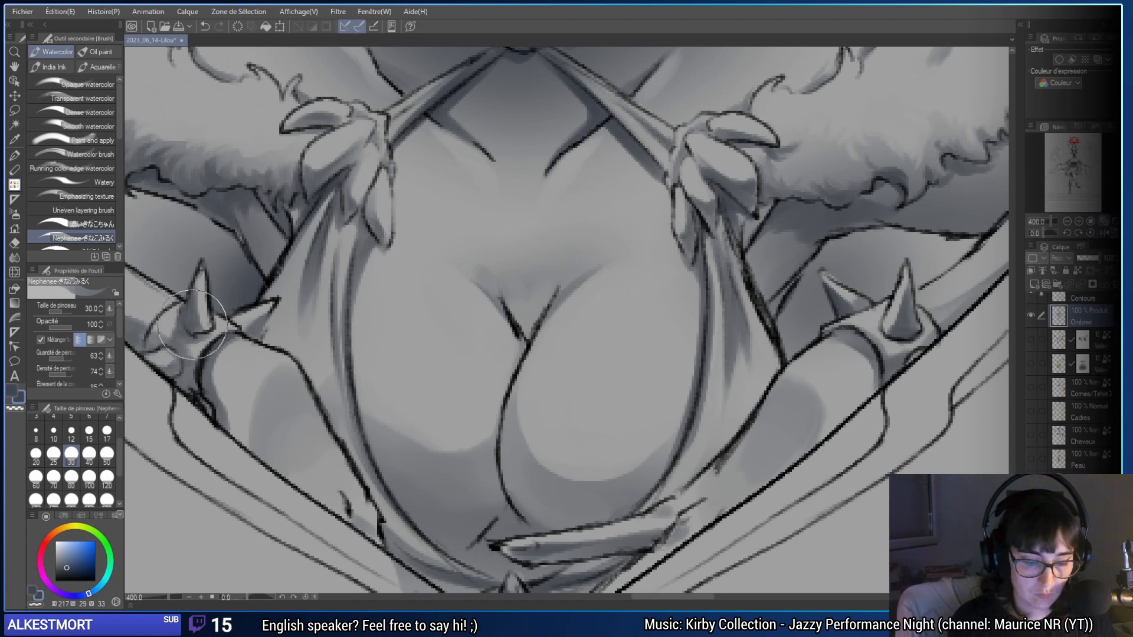
pyautogui.moveTo(194, 313); pyautogui.dragTo(306, 351)
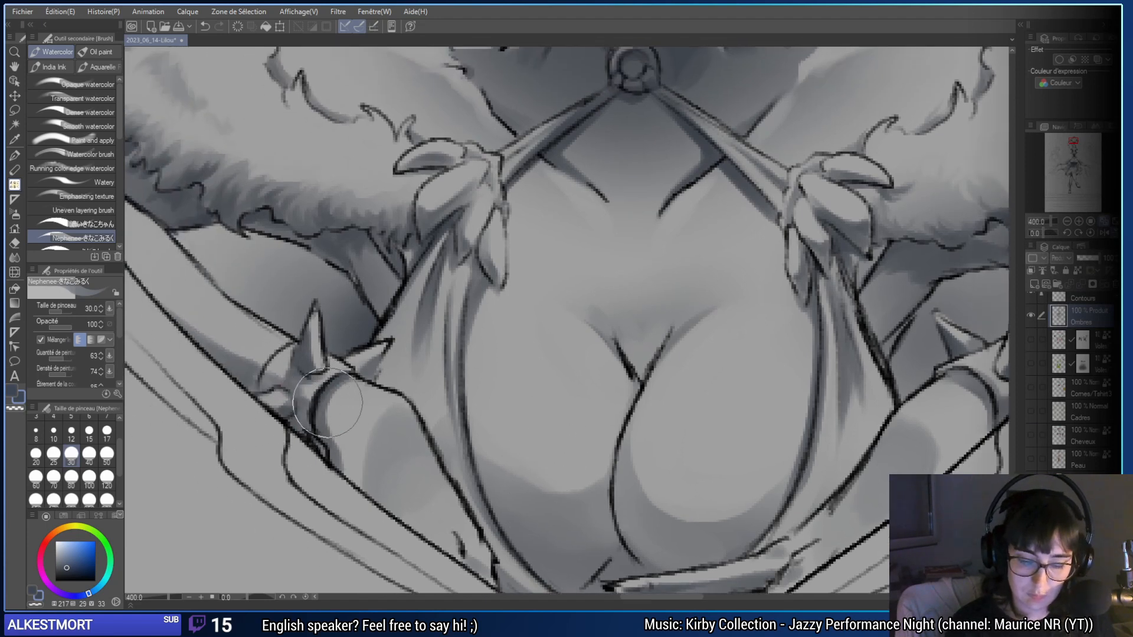
pyautogui.moveTo(491, 410); pyautogui.dragTo(496, 466)
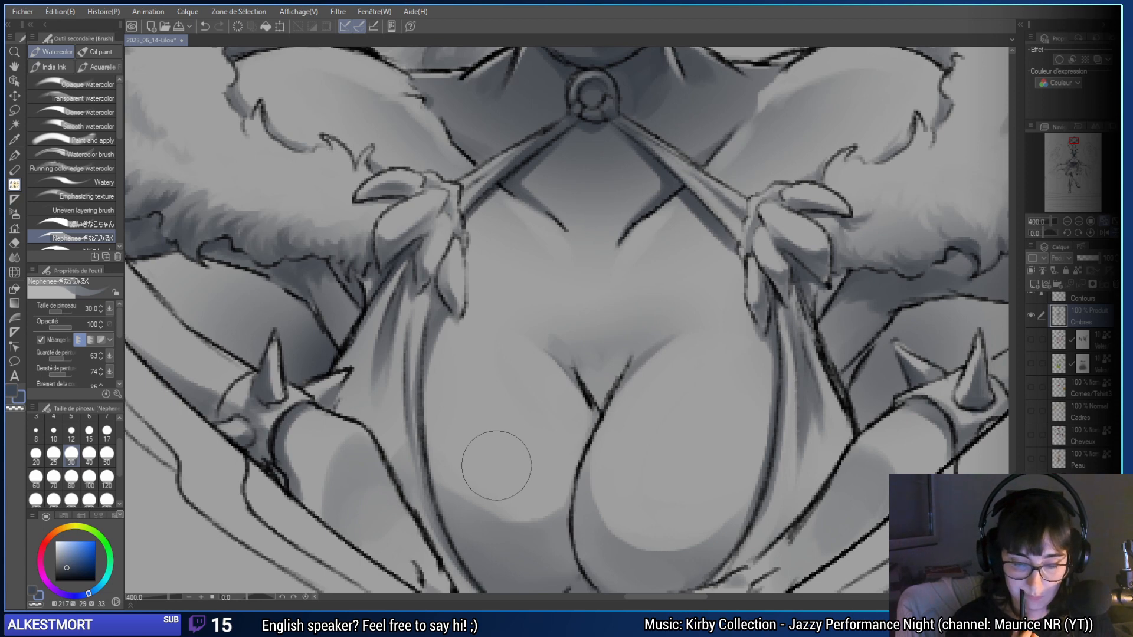
pyautogui.click(71, 435)
pyautogui.moveTo(352, 387); pyautogui.dragTo(430, 464)
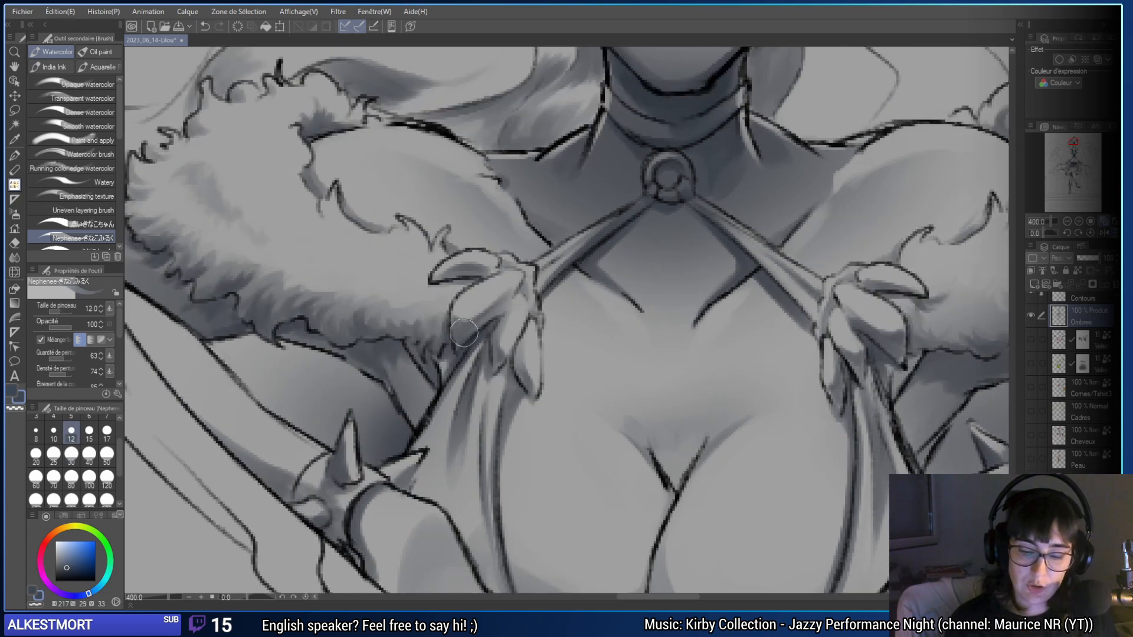
pyautogui.click(72, 453)
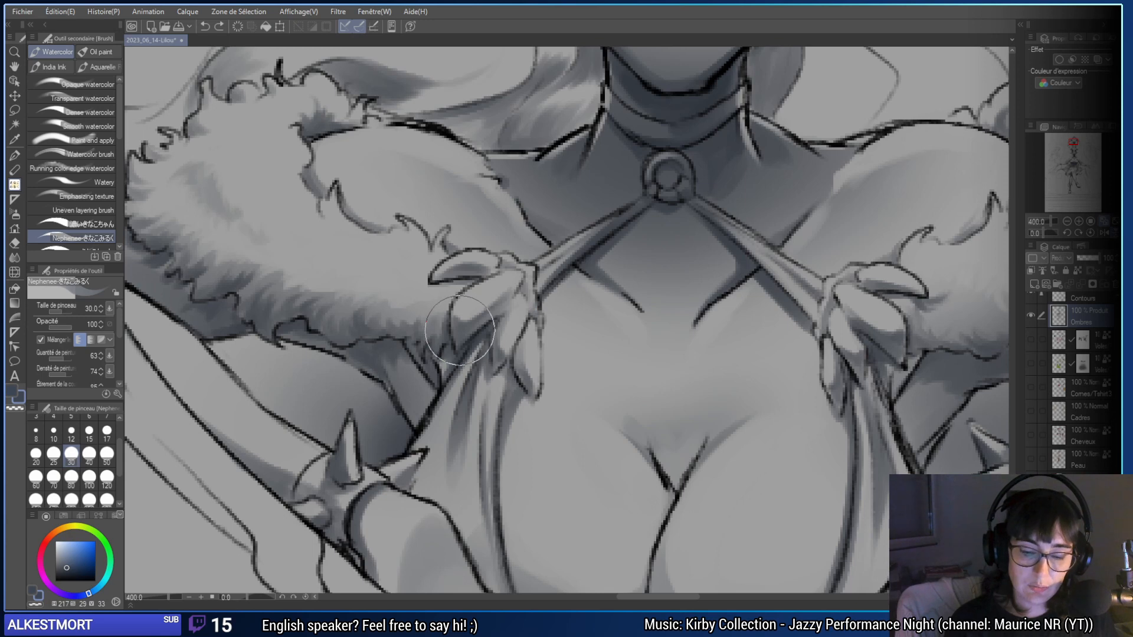
pyautogui.moveTo(459, 331)
pyautogui.mouseDown()
pyautogui.moveTo(489, 295)
pyautogui.moveTo(478, 279)
pyautogui.moveTo(463, 281)
pyautogui.mouseUp()
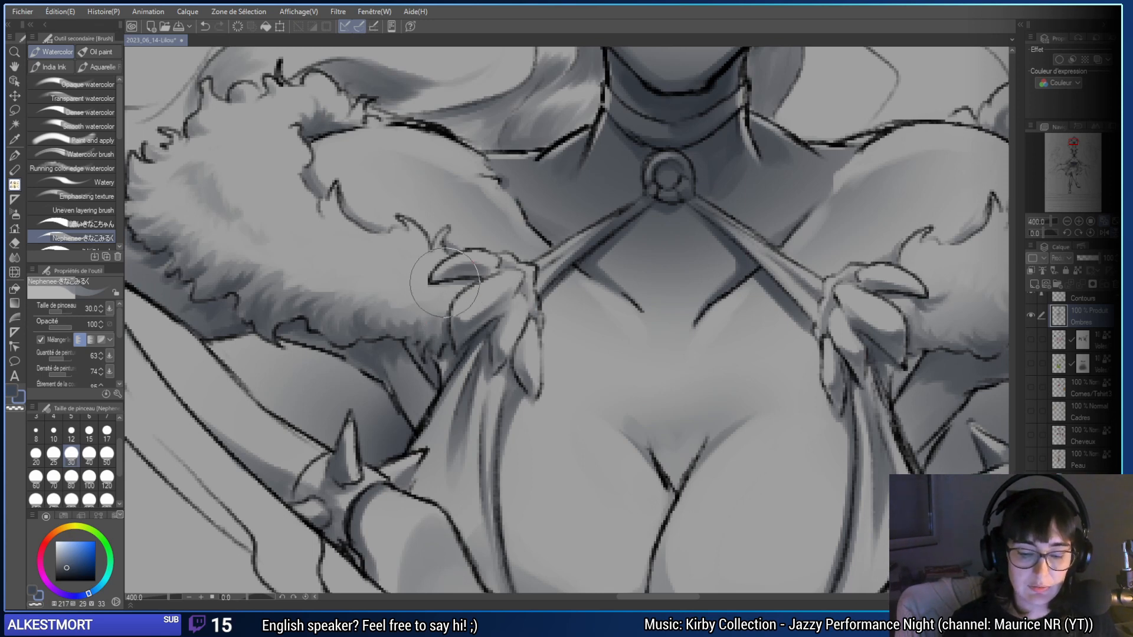
# - Lasso the area behind the spiked bracelet on her left arm, shade it with the Soft airbrush at size 40, and clear the selection
pyautogui.moveTo(909, 469); pyautogui.dragTo(599, 372)
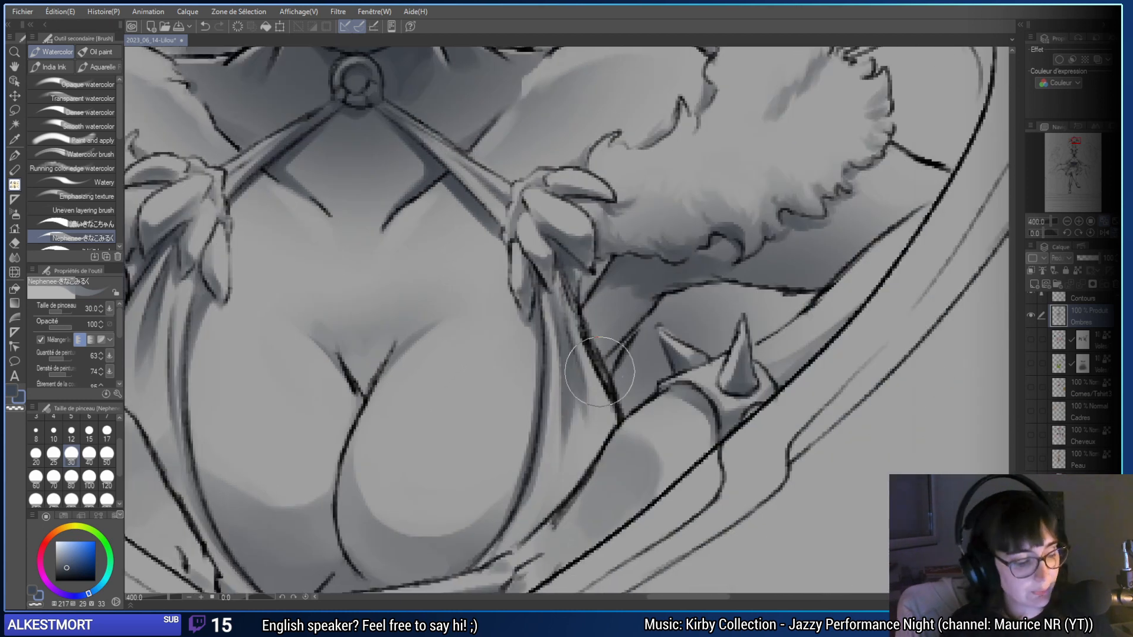
pyautogui.press('m')
pyautogui.moveTo(655, 322); pyautogui.dragTo(438, 276)
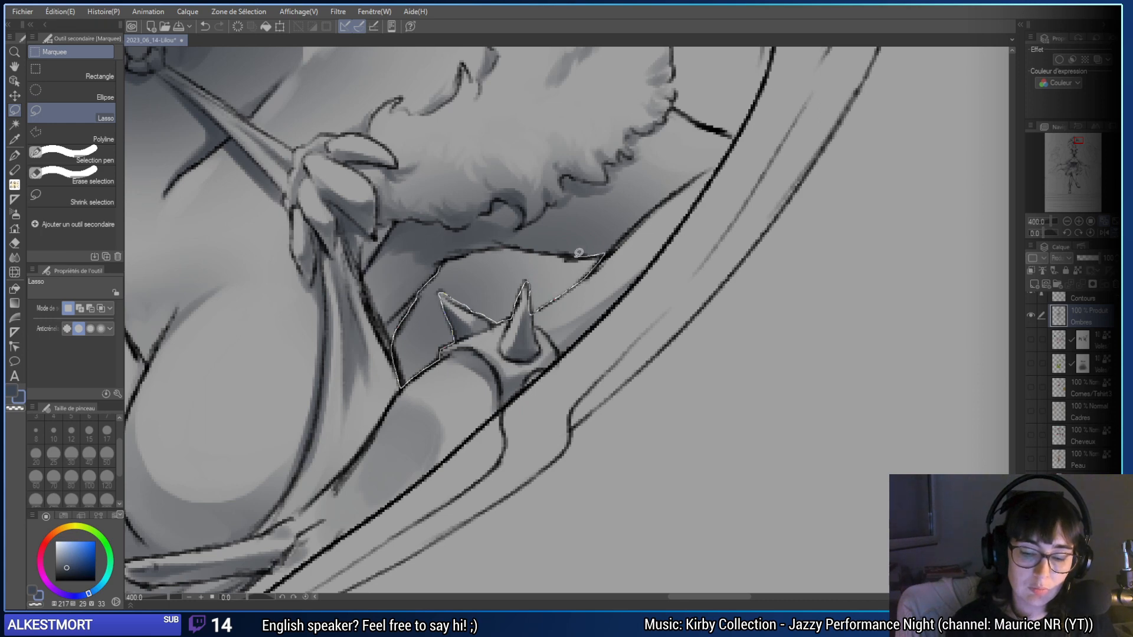
pyautogui.moveTo(461, 252); pyautogui.dragTo(462, 254)
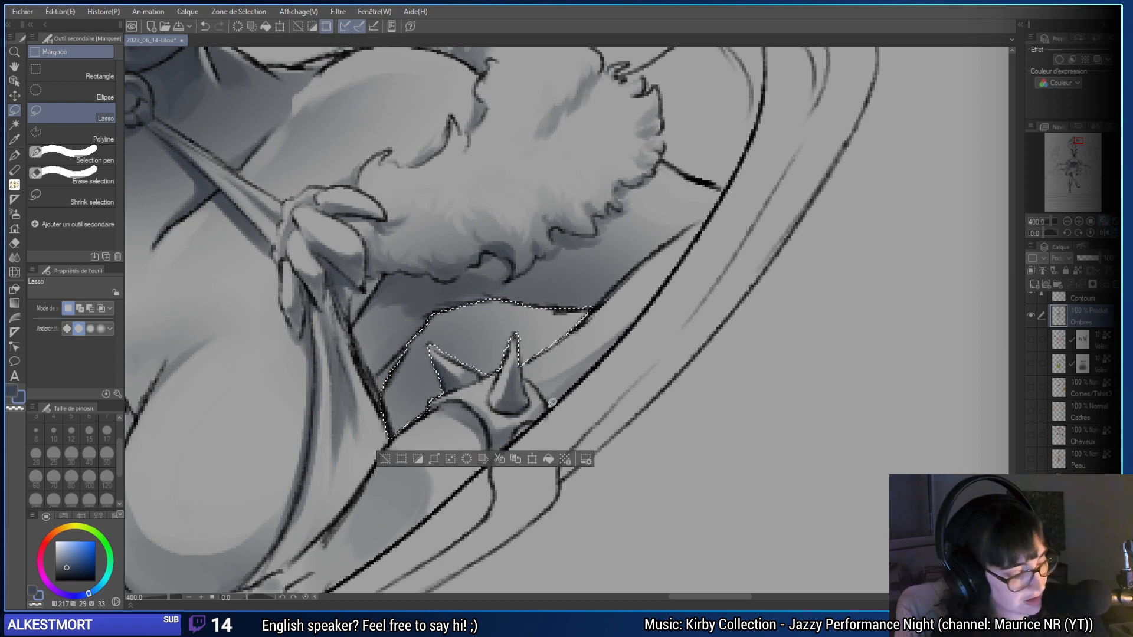
pyautogui.press('b')
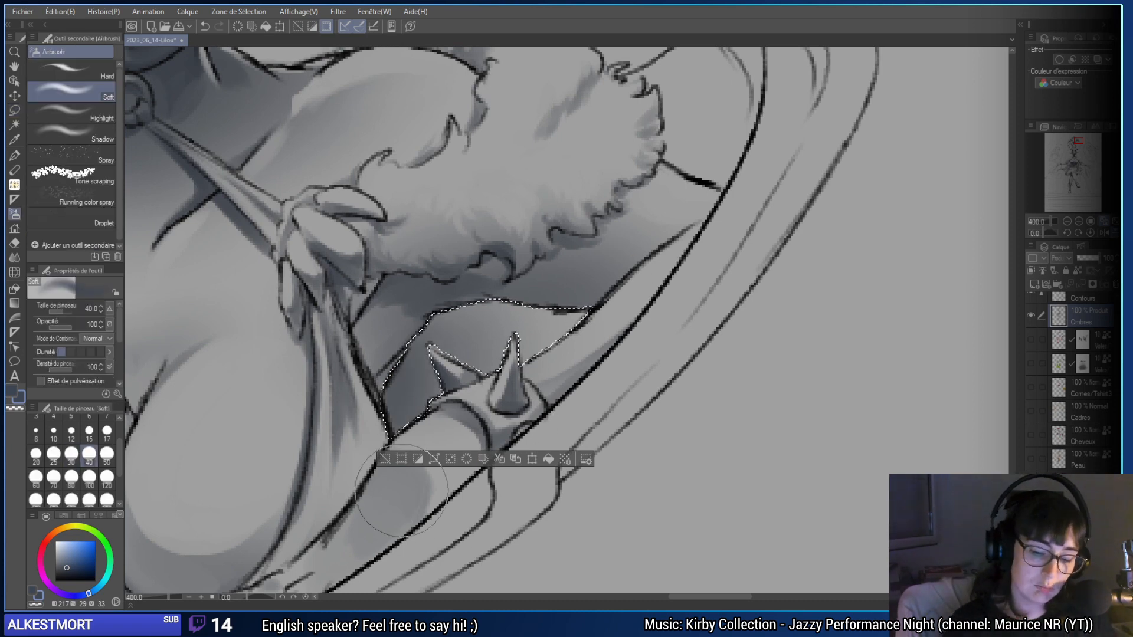
pyautogui.hotkey('ctrl', 'd')
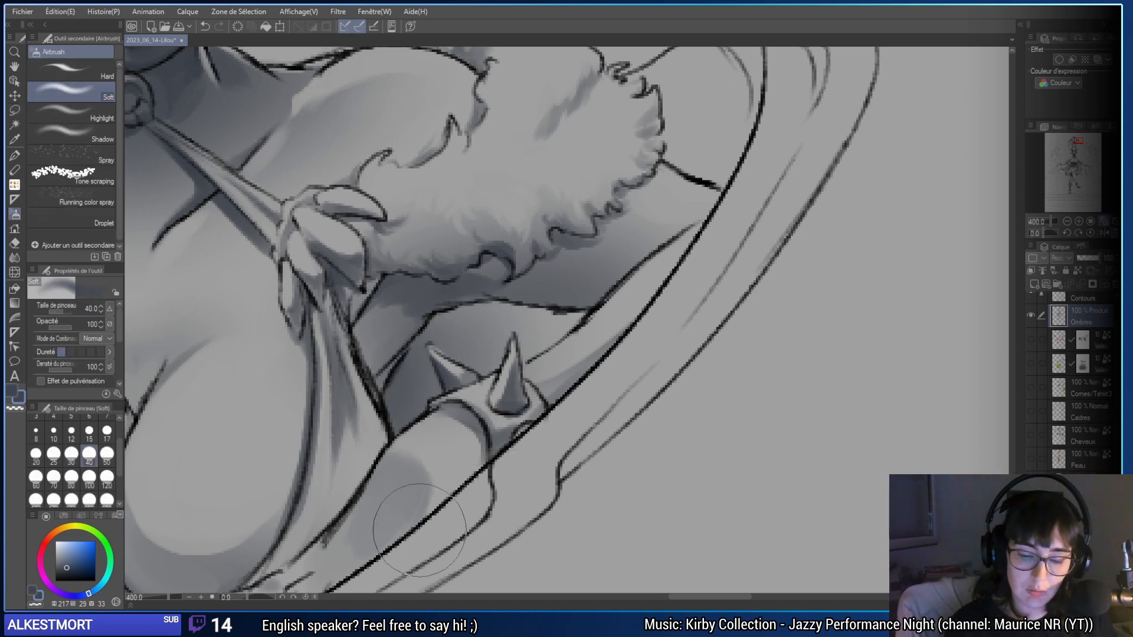
pyautogui.click(1068, 223)
pyautogui.hotkey('ctrl', 'z')
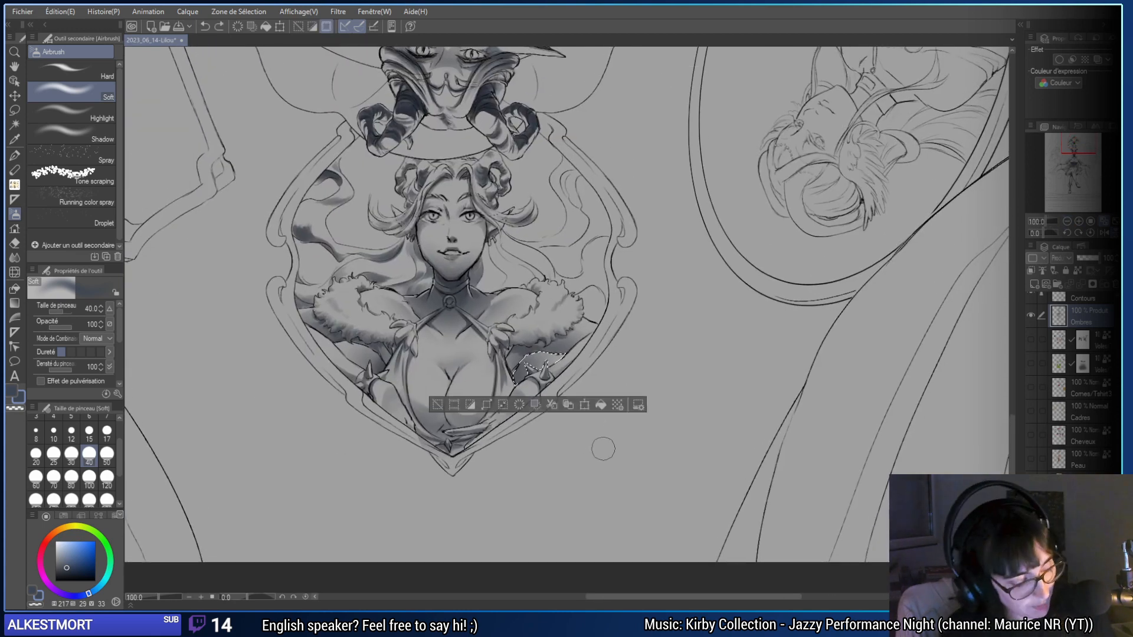
pyautogui.press('b')
pyautogui.press('b')
pyautogui.press('b')
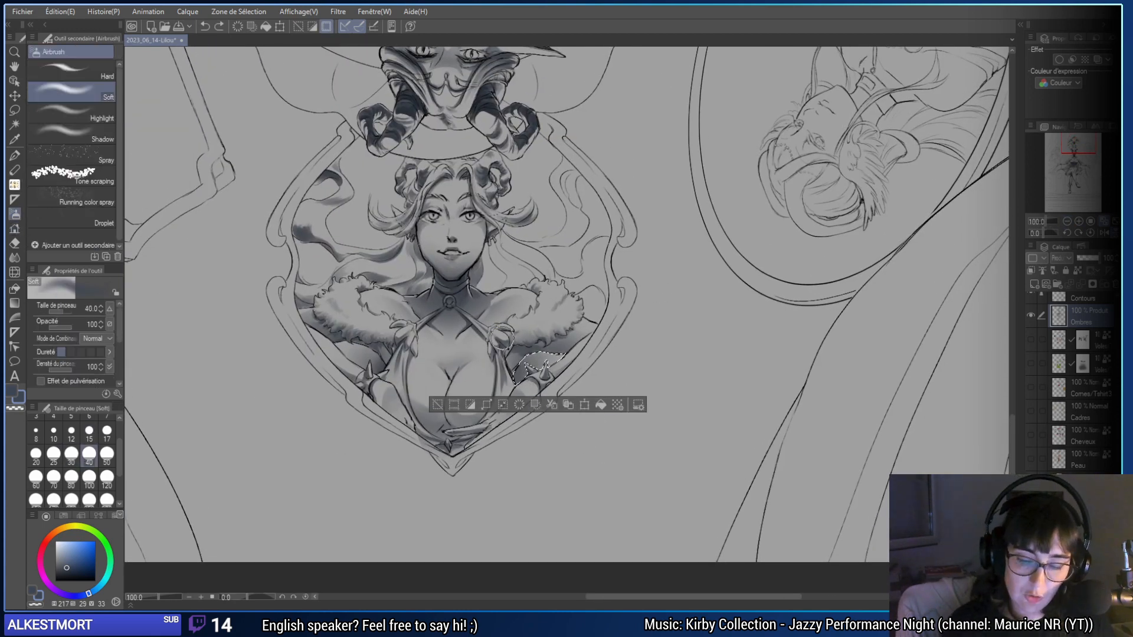
pyautogui.click(444, 406)
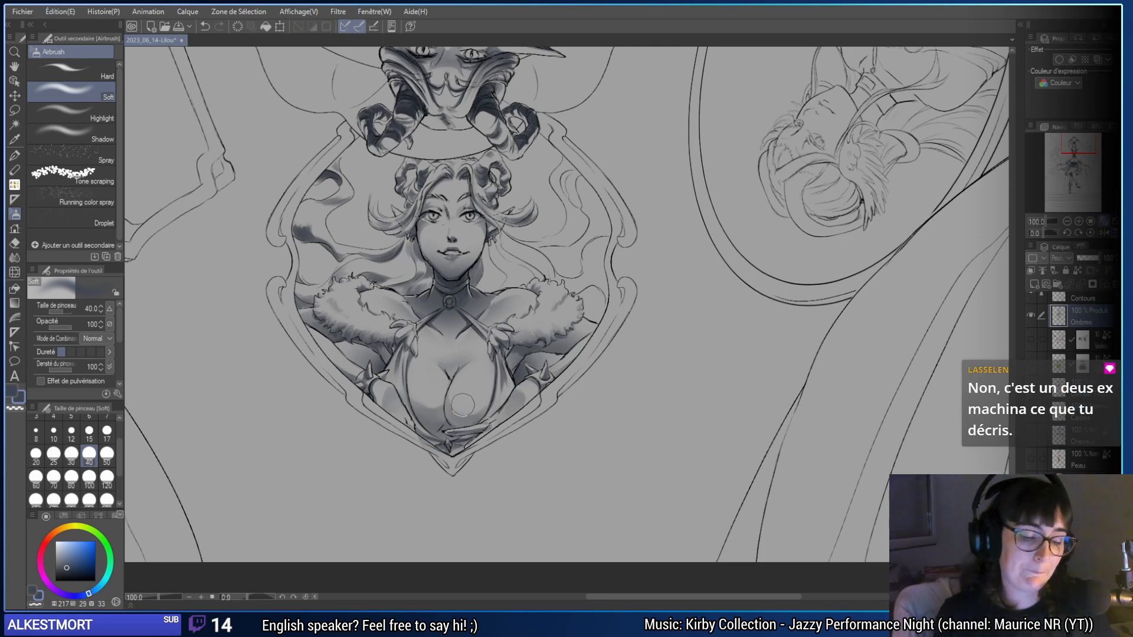
# - Shade the hair falling behind her left ear and neck down to the shoulder with the Nephenee brush at size 30
pyautogui.press('p')
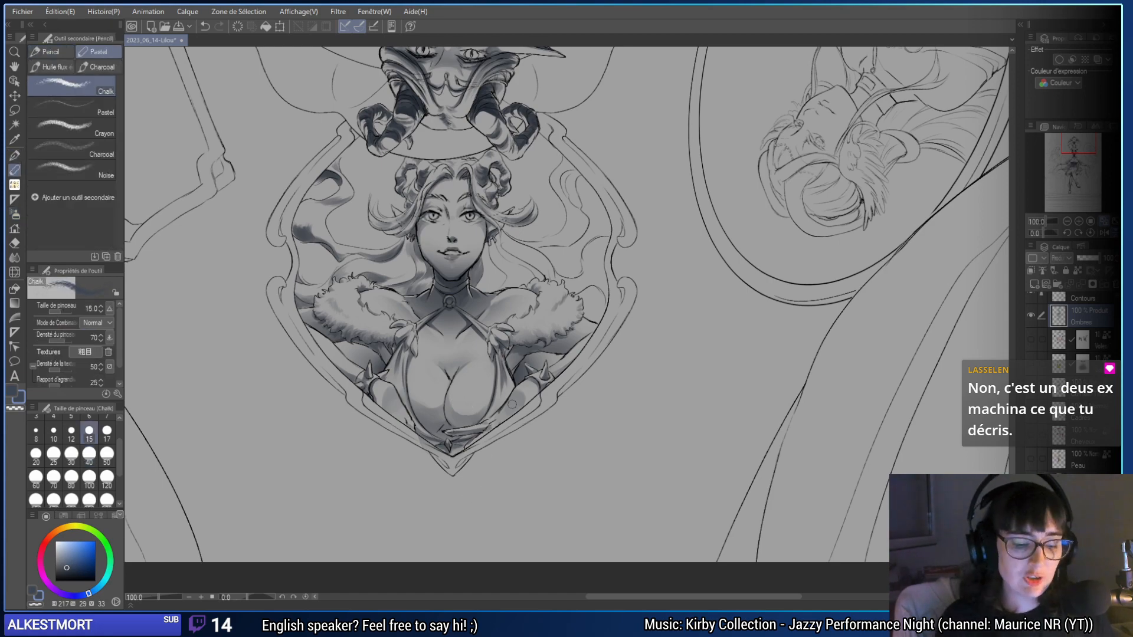
pyautogui.press('b')
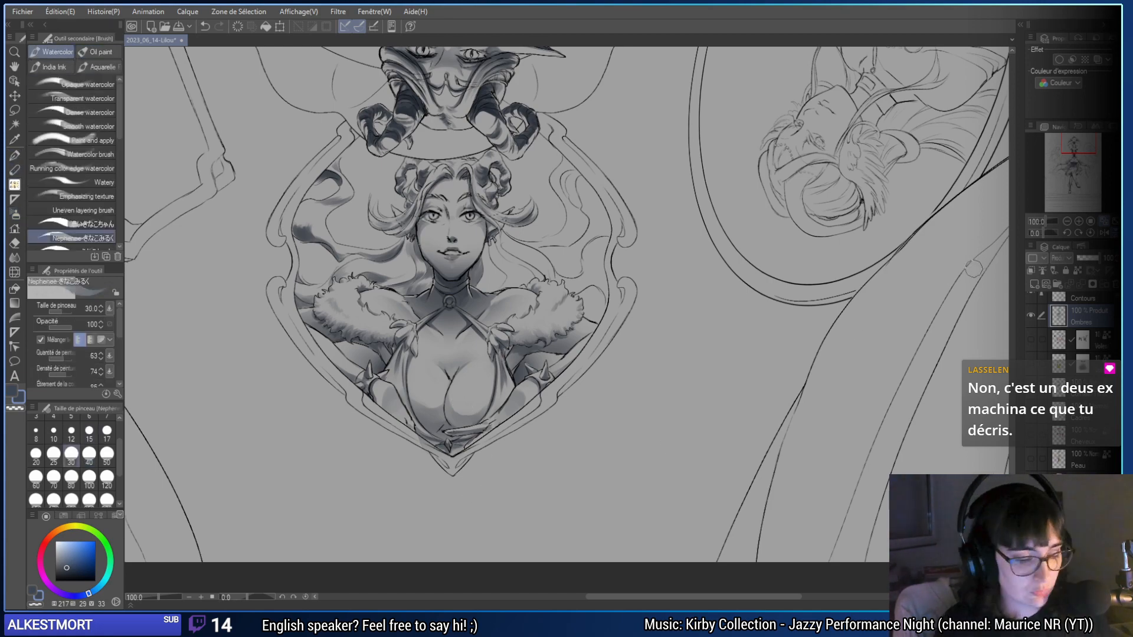
pyautogui.click(1078, 222)
pyautogui.moveTo(347, 237); pyautogui.dragTo(606, 405)
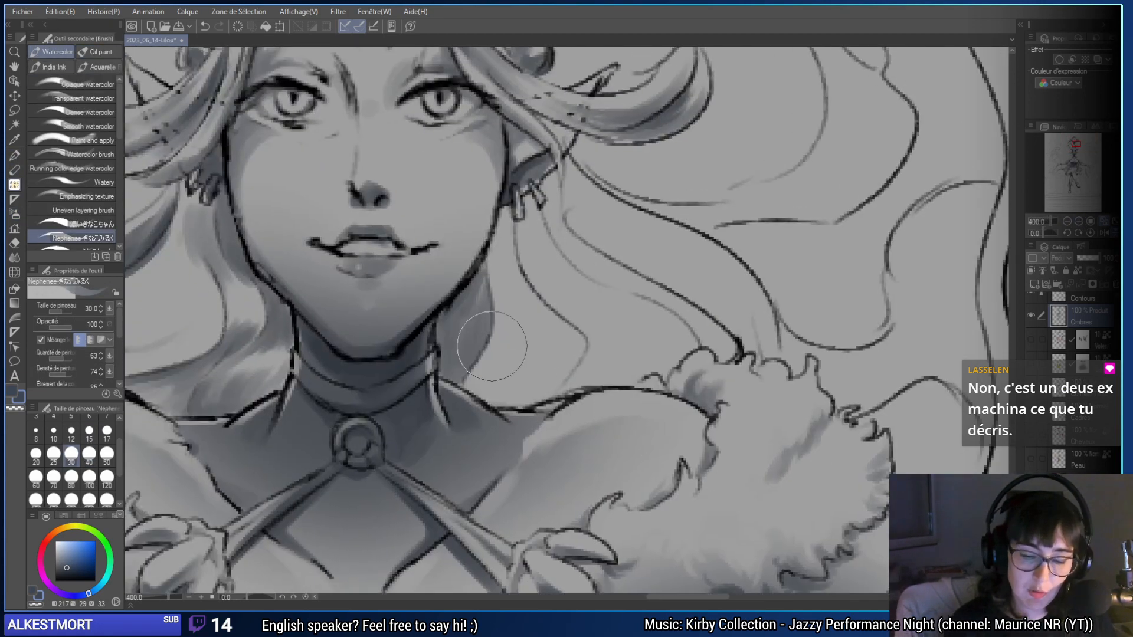
pyautogui.moveTo(492, 346)
pyautogui.mouseDown()
pyautogui.moveTo(450, 359)
pyautogui.moveTo(411, 254)
pyautogui.moveTo(418, 348)
pyautogui.moveTo(421, 322)
pyautogui.mouseUp()
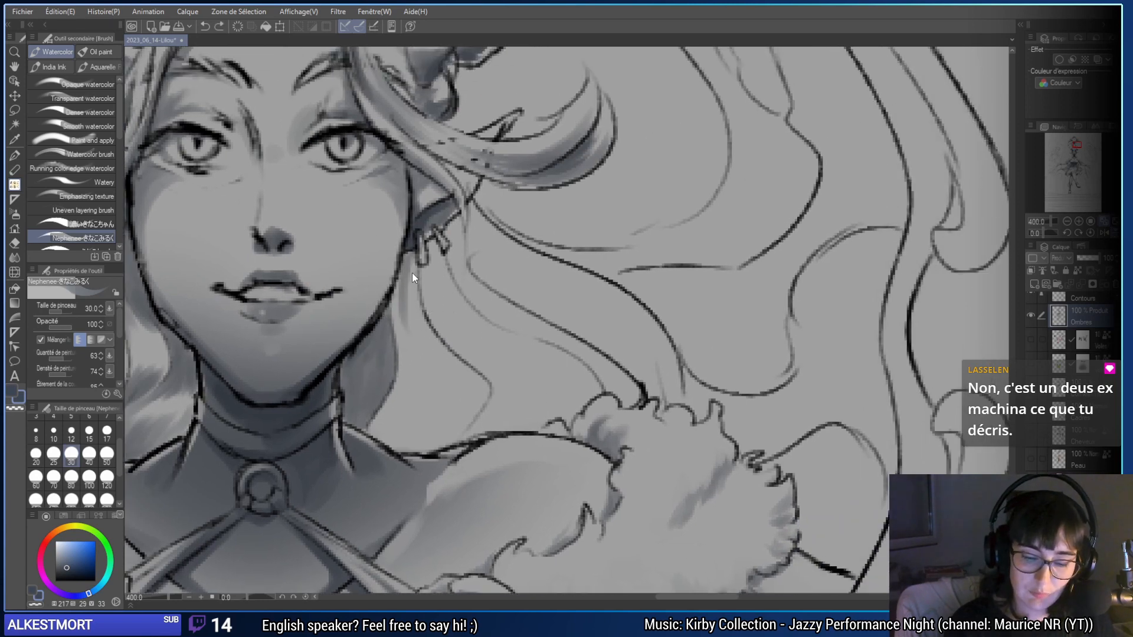
pyautogui.moveTo(410, 255)
pyautogui.mouseDown()
pyautogui.moveTo(400, 291)
pyautogui.moveTo(411, 261)
pyautogui.moveTo(406, 288)
pyautogui.moveTo(424, 319)
pyautogui.moveTo(412, 239)
pyautogui.moveTo(413, 319)
pyautogui.mouseUp()
pyautogui.moveTo(413, 455)
pyautogui.mouseDown()
pyautogui.moveTo(393, 422)
pyautogui.moveTo(553, 393)
pyautogui.moveTo(531, 354)
pyautogui.moveTo(549, 377)
pyautogui.moveTo(514, 395)
pyautogui.moveTo(570, 365)
pyautogui.moveTo(596, 384)
pyautogui.moveTo(593, 394)
pyautogui.moveTo(619, 367)
pyautogui.moveTo(596, 423)
pyautogui.moveTo(531, 390)
pyautogui.moveTo(572, 398)
pyautogui.moveTo(508, 404)
pyautogui.moveTo(478, 424)
pyautogui.moveTo(578, 407)
pyautogui.moveTo(608, 388)
pyautogui.moveTo(541, 393)
pyautogui.mouseUp()
pyautogui.moveTo(452, 283)
pyautogui.mouseDown()
pyautogui.moveTo(454, 366)
pyautogui.moveTo(448, 295)
pyautogui.moveTo(457, 354)
pyautogui.moveTo(472, 339)
pyautogui.mouseUp()
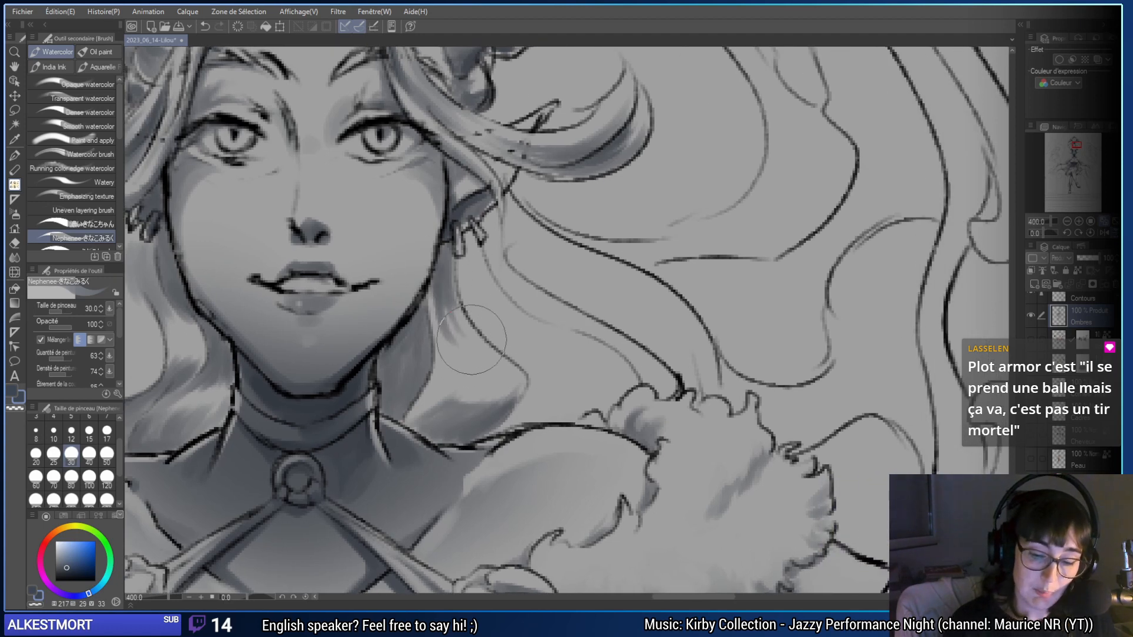
pyautogui.moveTo(447, 259)
pyautogui.mouseDown()
pyautogui.moveTo(458, 331)
pyautogui.moveTo(467, 327)
pyautogui.moveTo(457, 278)
pyautogui.moveTo(451, 354)
pyautogui.moveTo(431, 271)
pyautogui.moveTo(447, 241)
pyautogui.moveTo(454, 331)
pyautogui.mouseUp()
# - Deepen the shadow in the lower tip of the lock resting above her left shoulder at size 30
pyautogui.moveTo(682, 353); pyautogui.dragTo(617, 376)
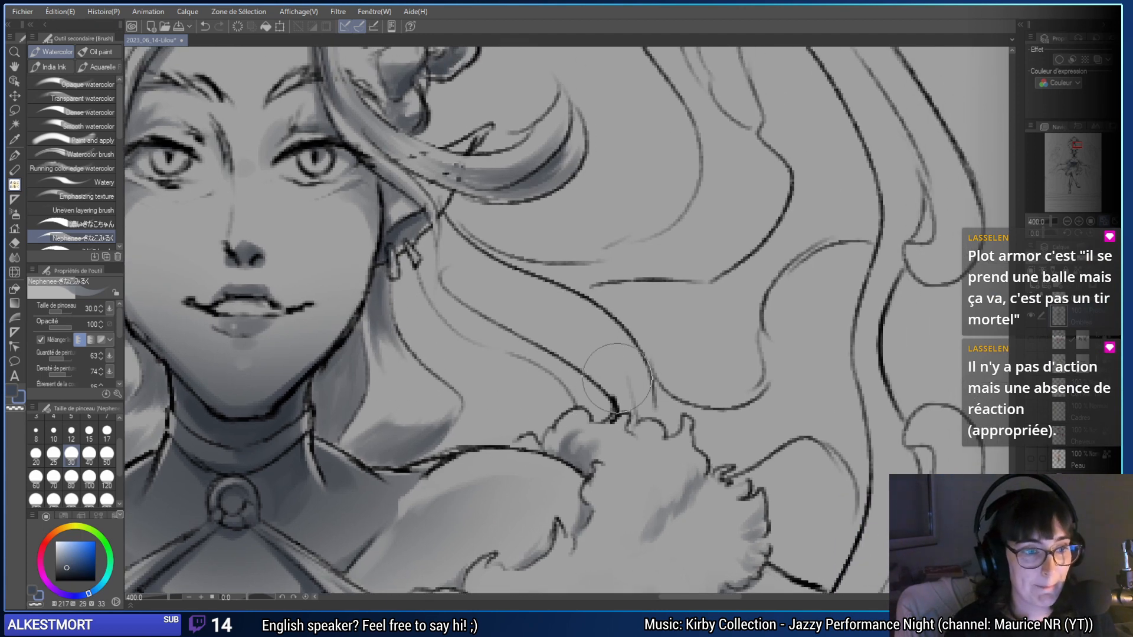
pyautogui.moveTo(431, 334)
pyautogui.mouseDown()
pyautogui.moveTo(407, 307)
pyautogui.moveTo(413, 336)
pyautogui.moveTo(419, 289)
pyautogui.moveTo(460, 328)
pyautogui.moveTo(407, 259)
pyautogui.moveTo(383, 331)
pyautogui.moveTo(413, 283)
pyautogui.moveTo(449, 354)
pyautogui.moveTo(413, 295)
pyautogui.moveTo(406, 308)
pyautogui.moveTo(401, 283)
pyautogui.moveTo(396, 295)
pyautogui.moveTo(408, 265)
pyautogui.moveTo(484, 362)
pyautogui.moveTo(455, 333)
pyautogui.moveTo(466, 345)
pyautogui.mouseUp()
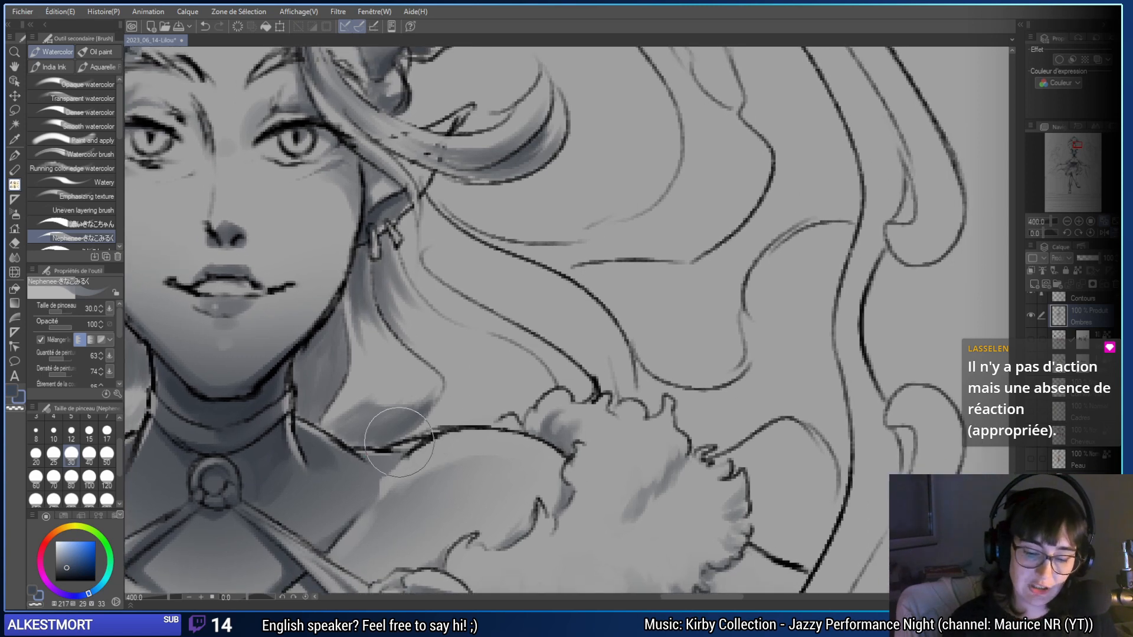
pyautogui.moveTo(333, 434)
pyautogui.mouseDown()
pyautogui.moveTo(377, 440)
pyautogui.moveTo(451, 413)
pyautogui.moveTo(529, 409)
pyautogui.moveTo(490, 424)
pyautogui.moveTo(510, 401)
pyautogui.moveTo(496, 430)
pyautogui.moveTo(534, 340)
pyautogui.mouseUp()
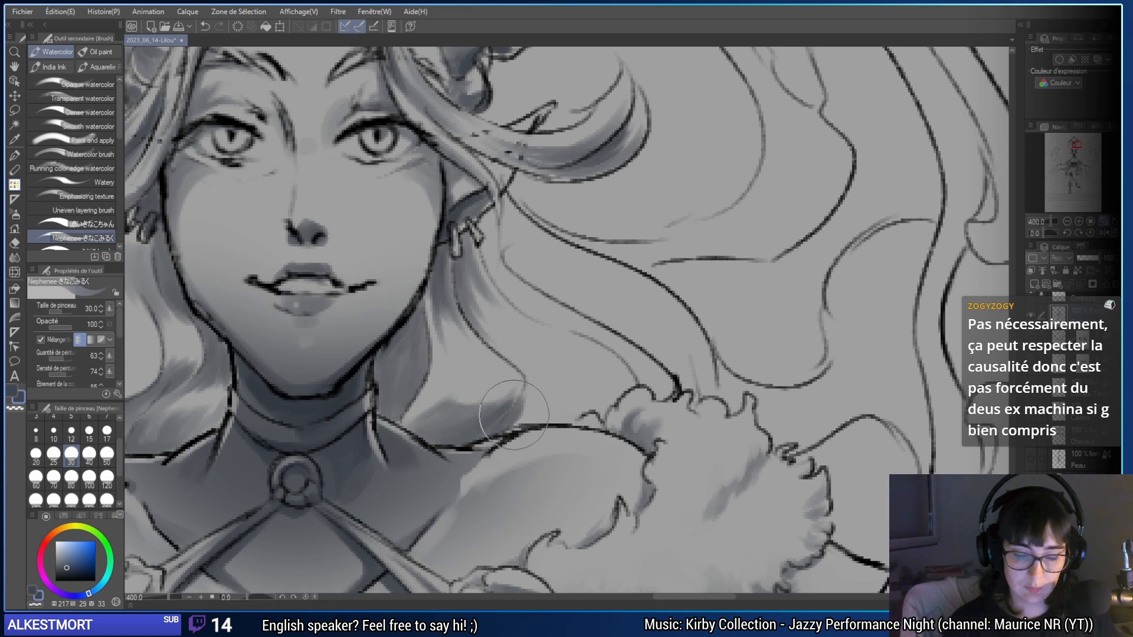
pyautogui.moveTo(519, 426); pyautogui.dragTo(526, 393)
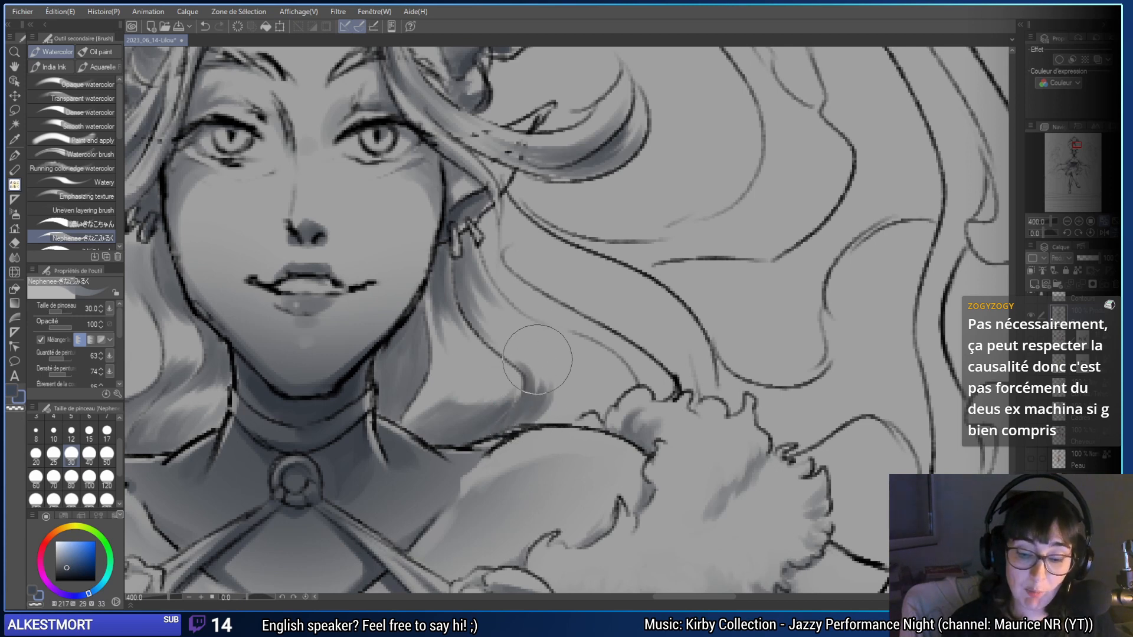
# - Shade the hair between that lock and the fur collar on her left shoulder at size 30, undoing one stroke
pyautogui.moveTo(353, 382); pyautogui.dragTo(299, 377)
pyautogui.click(71, 477)
pyautogui.moveTo(508, 330)
pyautogui.mouseDown()
pyautogui.moveTo(424, 413)
pyautogui.moveTo(524, 401)
pyautogui.moveTo(510, 402)
pyautogui.moveTo(496, 366)
pyautogui.moveTo(531, 348)
pyautogui.moveTo(559, 395)
pyautogui.mouseUp()
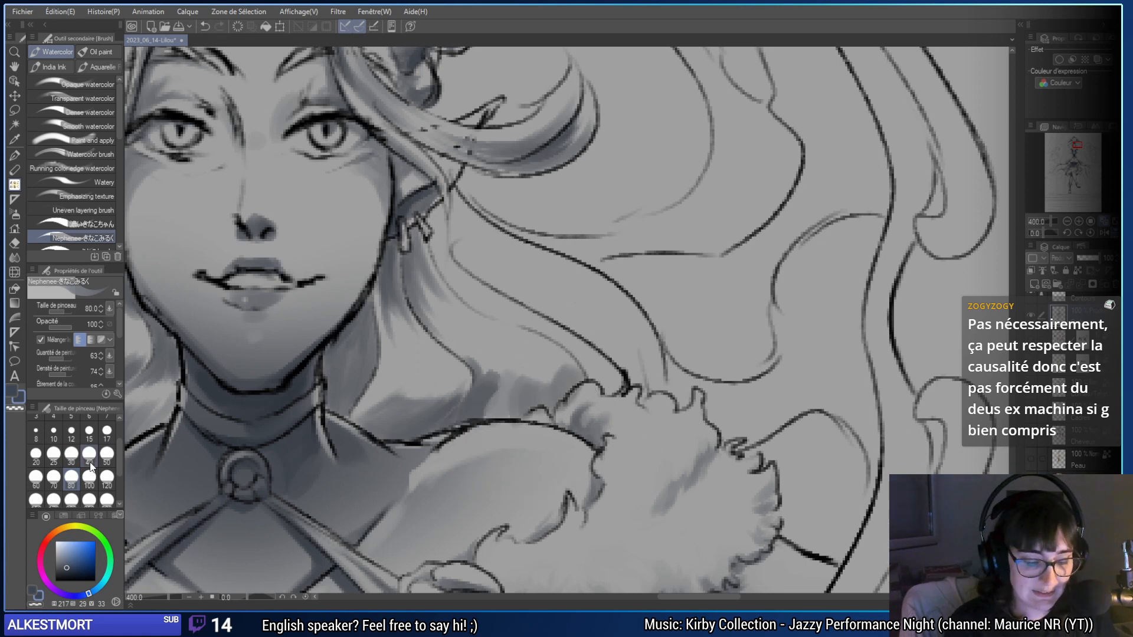
pyautogui.click(70, 453)
pyautogui.moveTo(488, 389)
pyautogui.mouseDown()
pyautogui.moveTo(481, 416)
pyautogui.moveTo(509, 401)
pyautogui.moveTo(502, 419)
pyautogui.moveTo(514, 378)
pyautogui.moveTo(493, 413)
pyautogui.moveTo(509, 399)
pyautogui.moveTo(517, 407)
pyautogui.moveTo(505, 408)
pyautogui.moveTo(497, 374)
pyautogui.moveTo(466, 373)
pyautogui.moveTo(461, 416)
pyautogui.moveTo(471, 376)
pyautogui.moveTo(475, 397)
pyautogui.moveTo(487, 312)
pyautogui.moveTo(480, 411)
pyautogui.moveTo(481, 383)
pyautogui.moveTo(500, 396)
pyautogui.moveTo(500, 416)
pyautogui.moveTo(520, 417)
pyautogui.moveTo(472, 409)
pyautogui.moveTo(426, 439)
pyautogui.moveTo(540, 389)
pyautogui.moveTo(512, 414)
pyautogui.moveTo(529, 412)
pyautogui.moveTo(523, 403)
pyautogui.moveTo(520, 415)
pyautogui.moveTo(568, 387)
pyautogui.moveTo(525, 325)
pyautogui.moveTo(478, 354)
pyautogui.moveTo(595, 373)
pyautogui.moveTo(544, 350)
pyautogui.moveTo(499, 403)
pyautogui.moveTo(477, 368)
pyautogui.moveTo(518, 395)
pyautogui.mouseUp()
pyautogui.hotkey('ctrl', 'z')
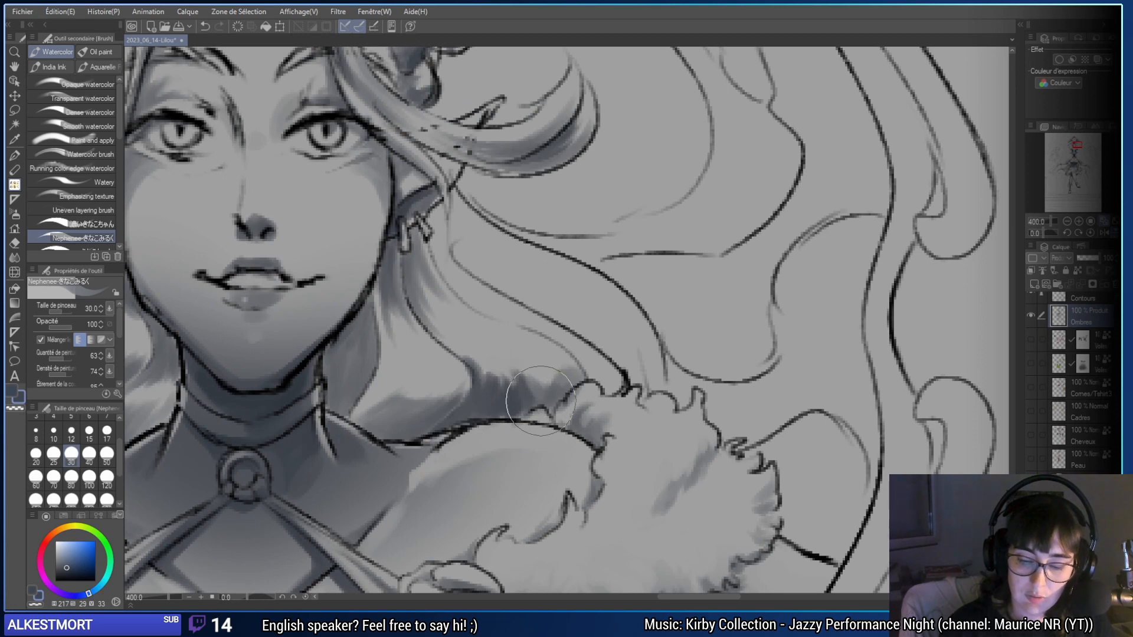
pyautogui.moveTo(520, 401); pyautogui.dragTo(501, 410)
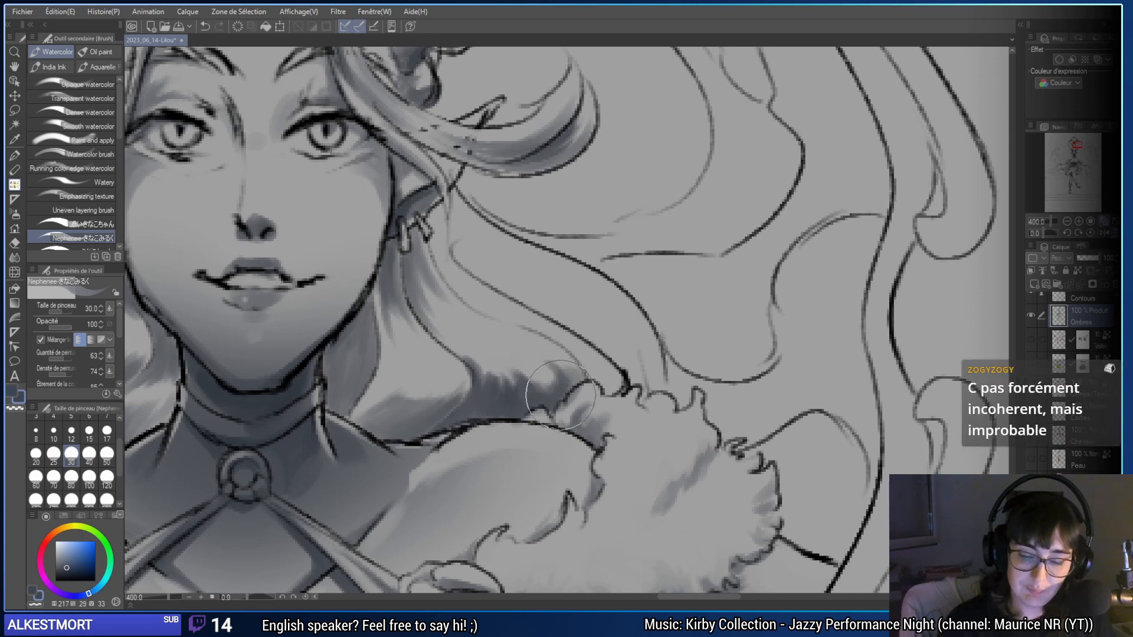
# - Undo the last stroke and shade the long strand running from her left ear down to the fur collar
pyautogui.scroll(1, 625, 424)
pyautogui.hotkey('ctrl', 'z')
pyautogui.moveTo(612, 437)
pyautogui.mouseDown()
pyautogui.moveTo(561, 425)
pyautogui.moveTo(544, 449)
pyautogui.mouseUp()
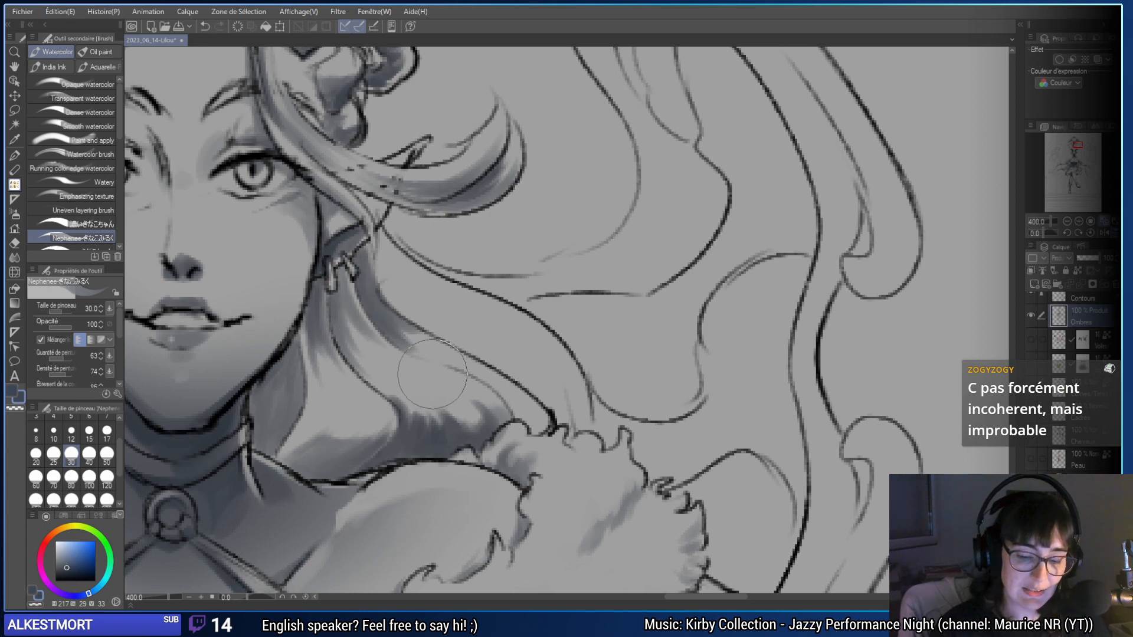
pyautogui.moveTo(425, 376); pyautogui.dragTo(310, 393)
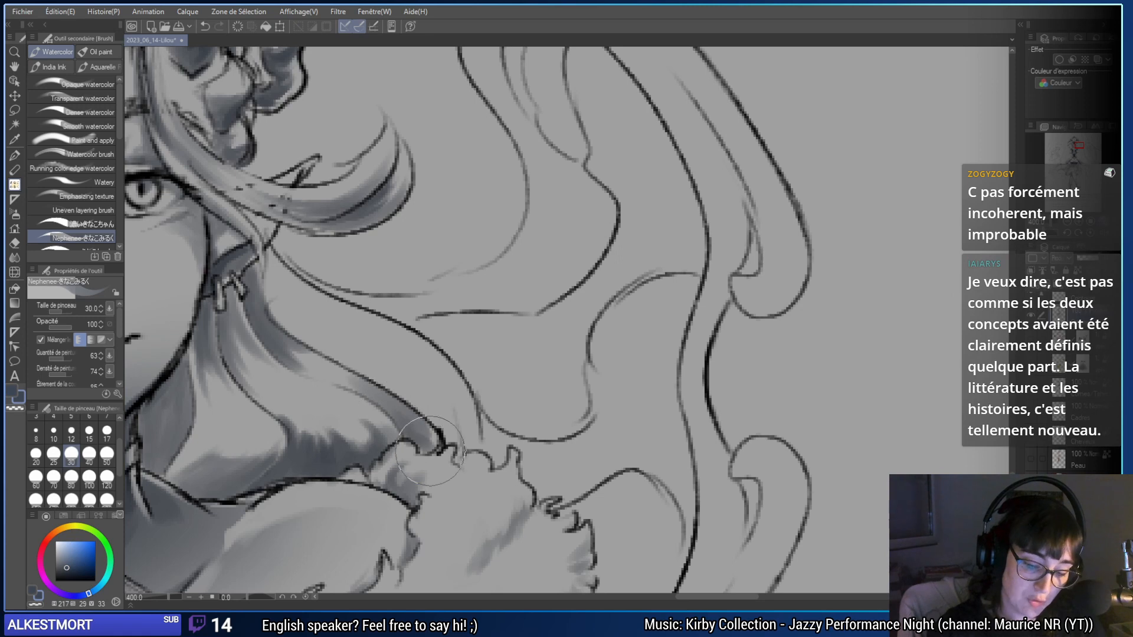
# - Deepen the shadow along the narrow strand rising from the fur collar toward her left ear, undoing one stroke
pyautogui.moveTo(429, 451); pyautogui.dragTo(348, 379)
pyautogui.moveTo(437, 449); pyautogui.dragTo(345, 374)
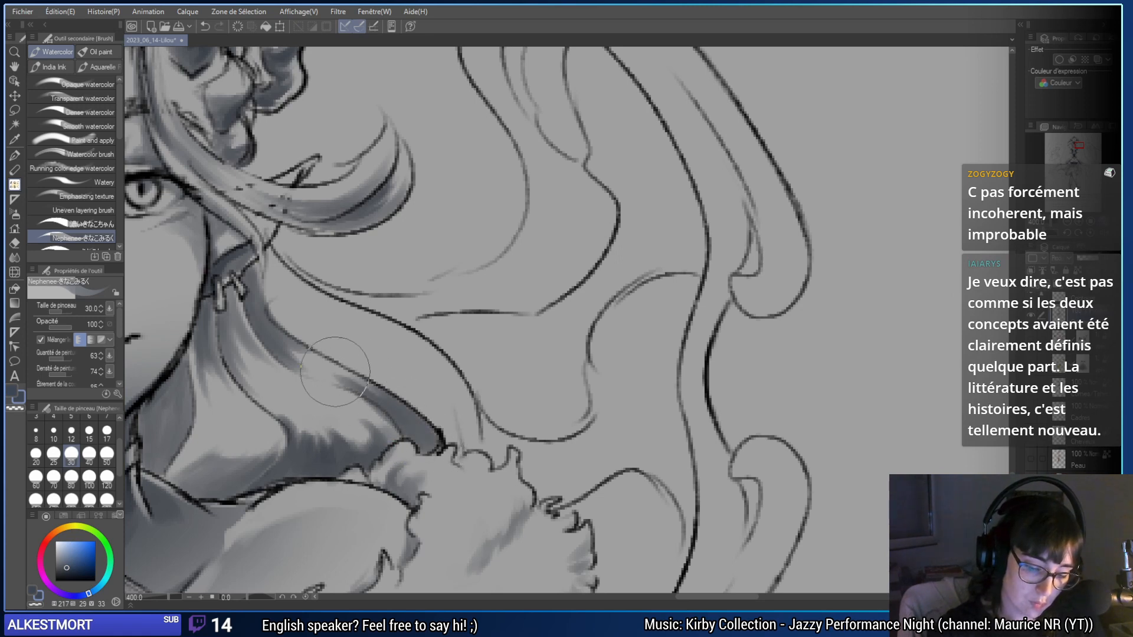
pyautogui.hotkey('ctrl', 'z')
pyautogui.moveTo(397, 416)
pyautogui.mouseDown()
pyautogui.moveTo(311, 354)
pyautogui.moveTo(430, 435)
pyautogui.moveTo(305, 352)
pyautogui.moveTo(381, 387)
pyautogui.moveTo(390, 399)
pyautogui.moveTo(301, 338)
pyautogui.mouseUp()
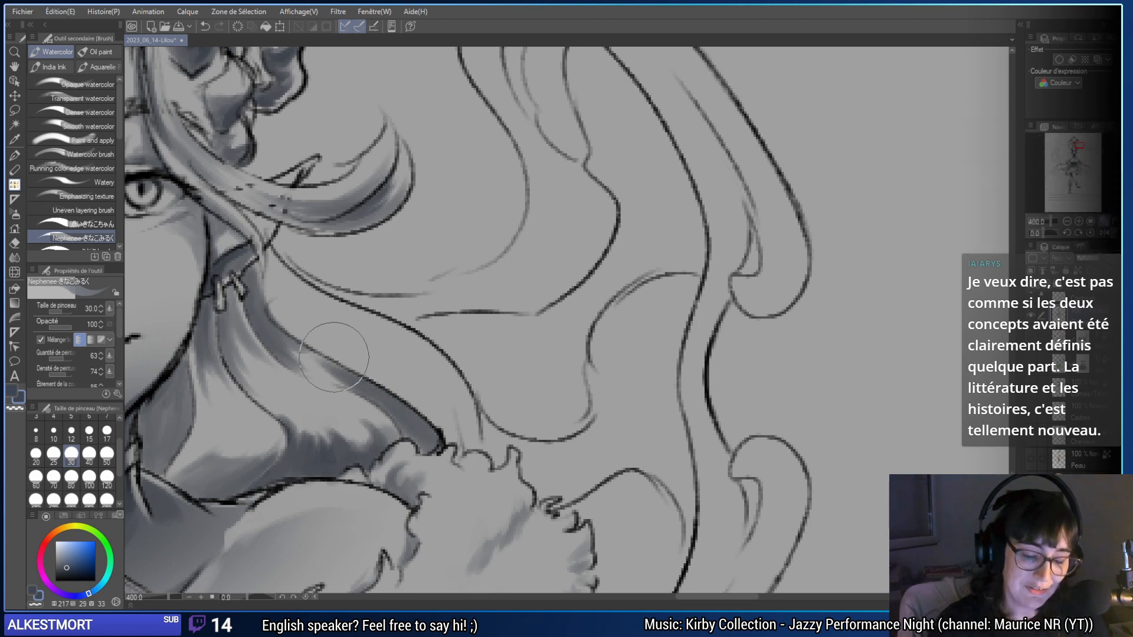
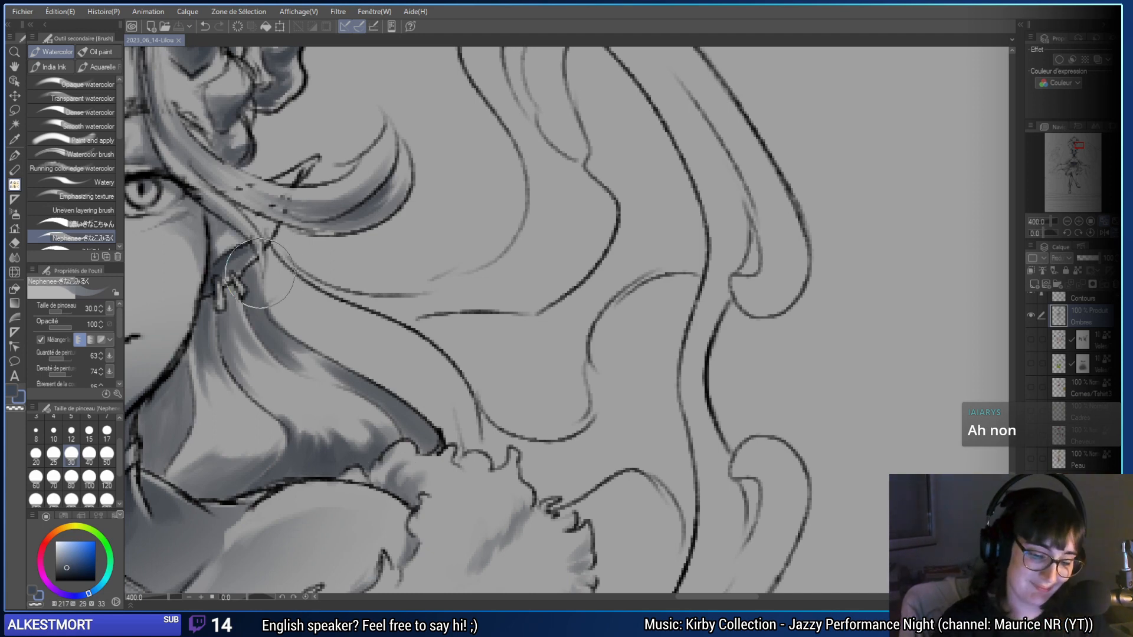
# - Shade the outer lock of hair from behind her left ear down to its end at the fur collar, at size 30
pyautogui.moveTo(318, 266)
pyautogui.mouseDown()
pyautogui.moveTo(277, 319)
pyautogui.moveTo(284, 354)
pyautogui.mouseUp()
pyautogui.moveTo(319, 295)
pyautogui.mouseDown()
pyautogui.moveTo(288, 261)
pyautogui.moveTo(280, 306)
pyautogui.mouseUp()
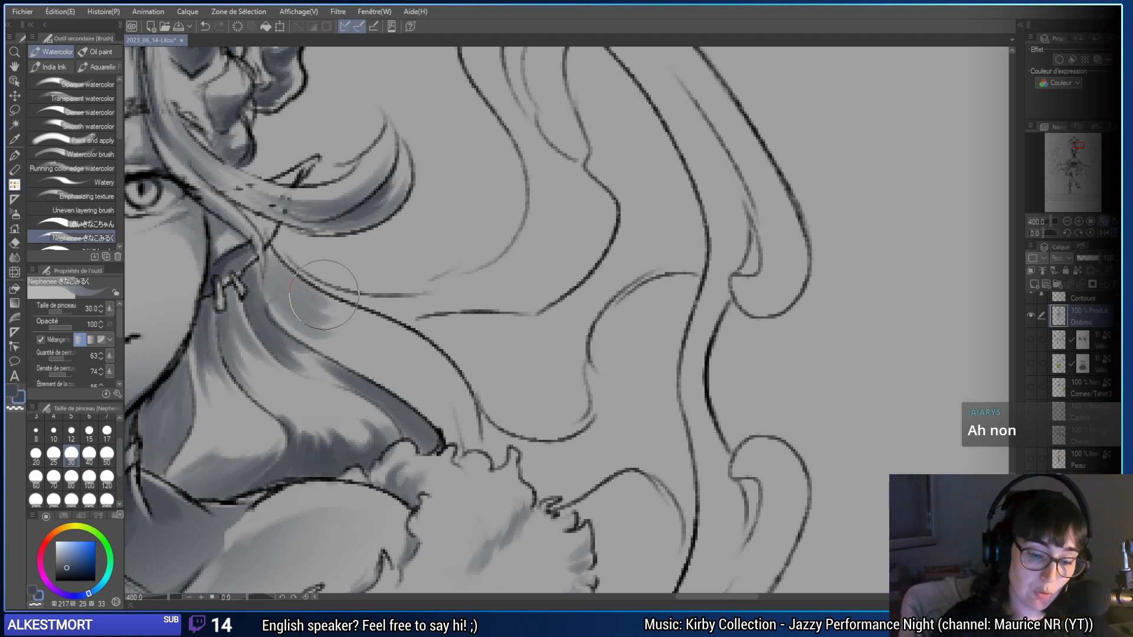
pyautogui.moveTo(248, 266); pyautogui.dragTo(268, 276)
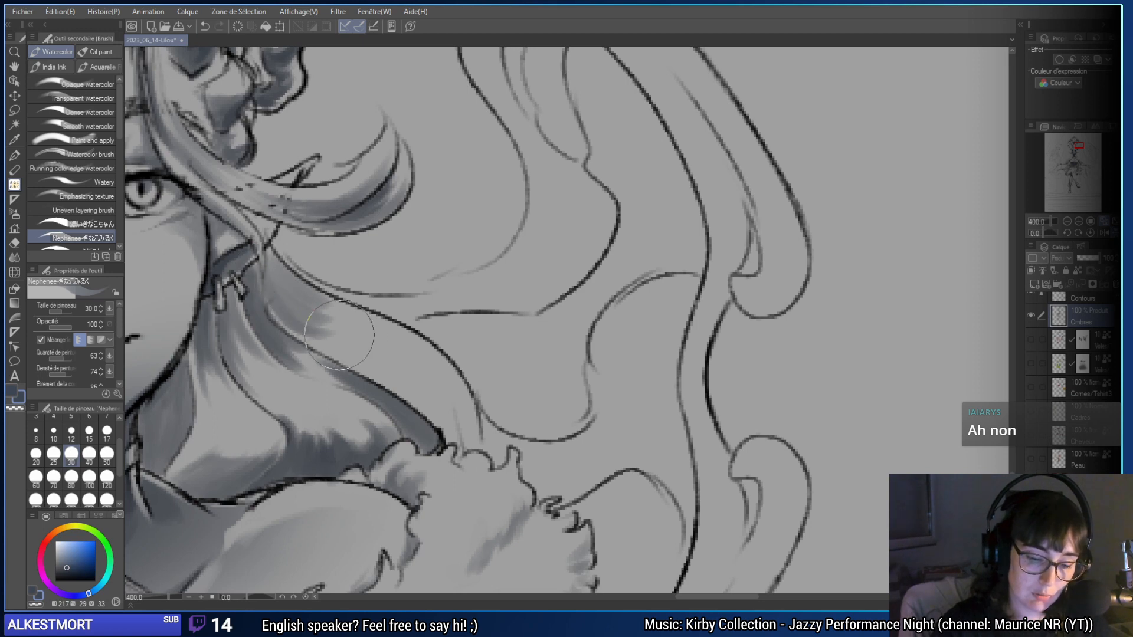
pyautogui.moveTo(506, 383)
pyautogui.mouseDown()
pyautogui.moveTo(499, 332)
pyautogui.moveTo(413, 377)
pyautogui.mouseUp()
pyautogui.moveTo(460, 331)
pyautogui.mouseDown()
pyautogui.moveTo(384, 354)
pyautogui.moveTo(462, 406)
pyautogui.moveTo(448, 354)
pyautogui.moveTo(425, 331)
pyautogui.moveTo(454, 366)
pyautogui.moveTo(440, 392)
pyautogui.moveTo(408, 351)
pyautogui.moveTo(437, 354)
pyautogui.moveTo(447, 369)
pyautogui.mouseUp()
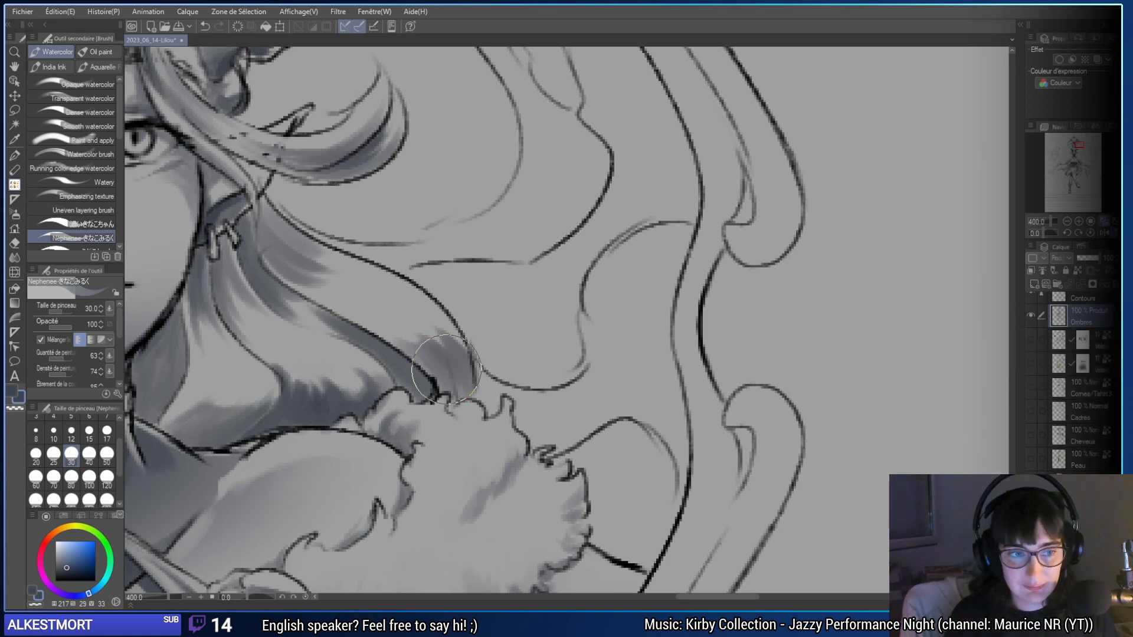
# - Shade the thin strand sweeping outward from below her left ear toward the frame
pyautogui.click(1066, 223)
pyautogui.moveTo(649, 341); pyautogui.dragTo(655, 439)
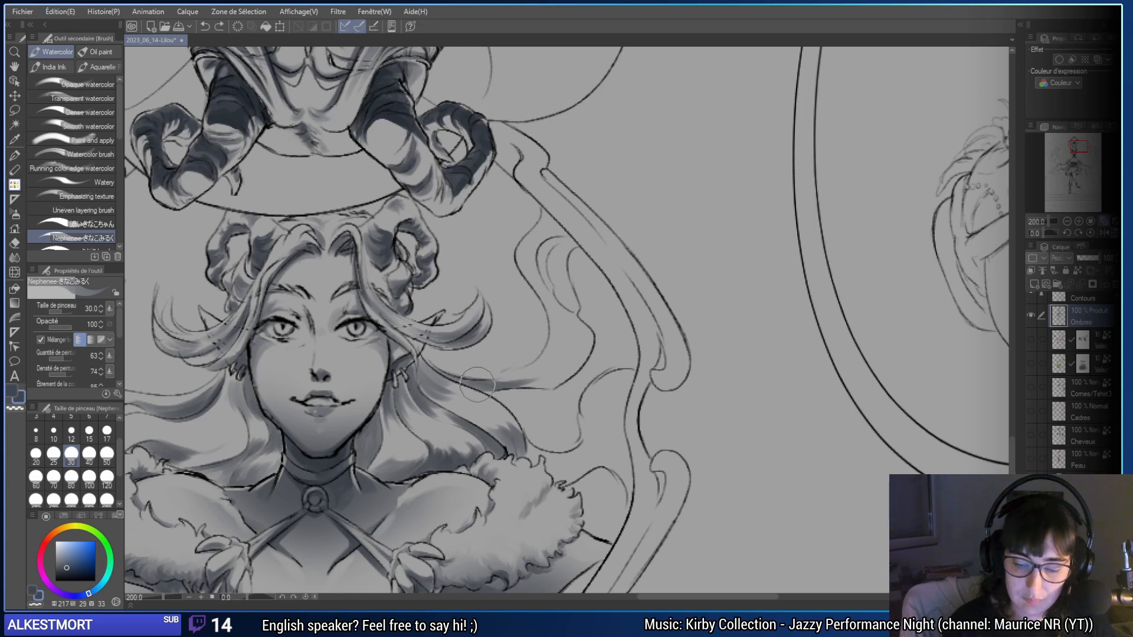
pyautogui.moveTo(672, 379); pyautogui.dragTo(613, 386)
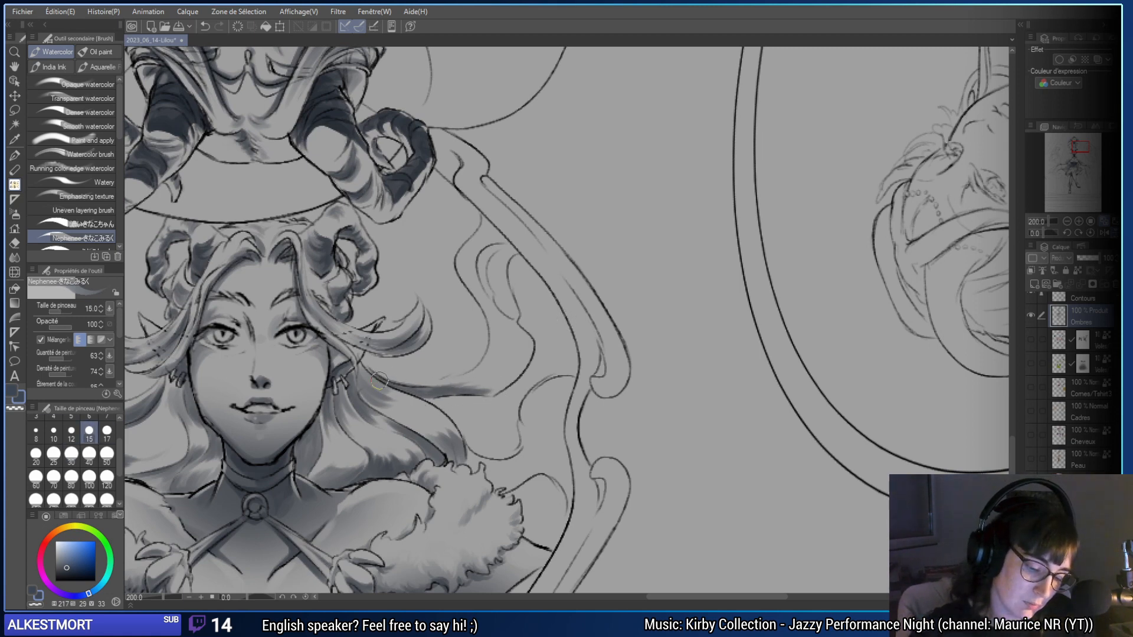
pyautogui.press('c')
pyautogui.press('c')
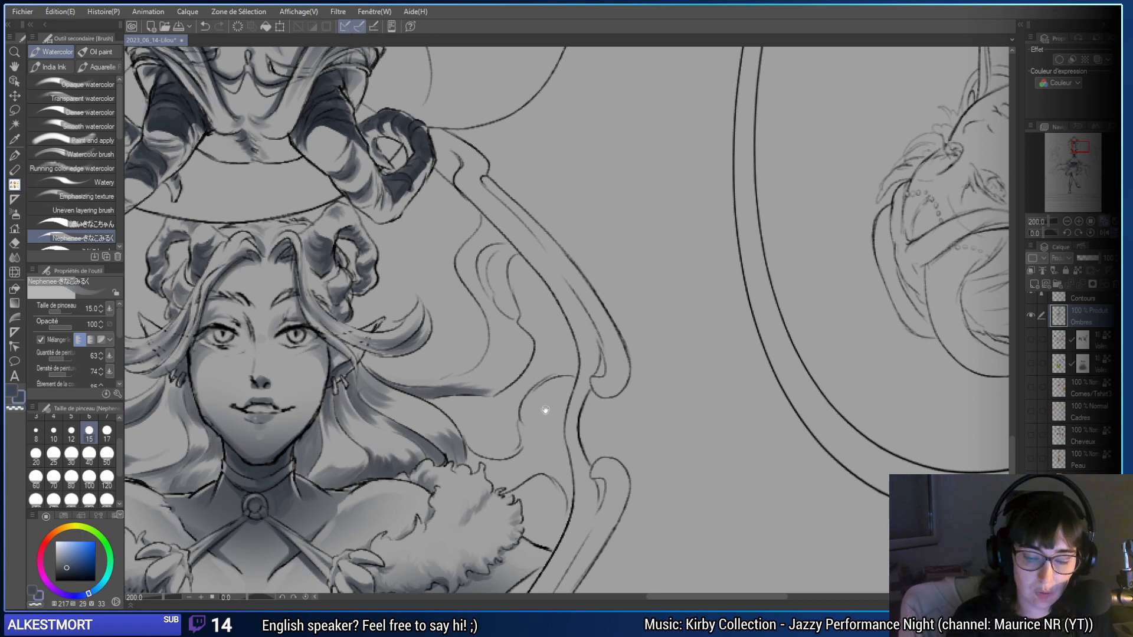
pyautogui.press('e')
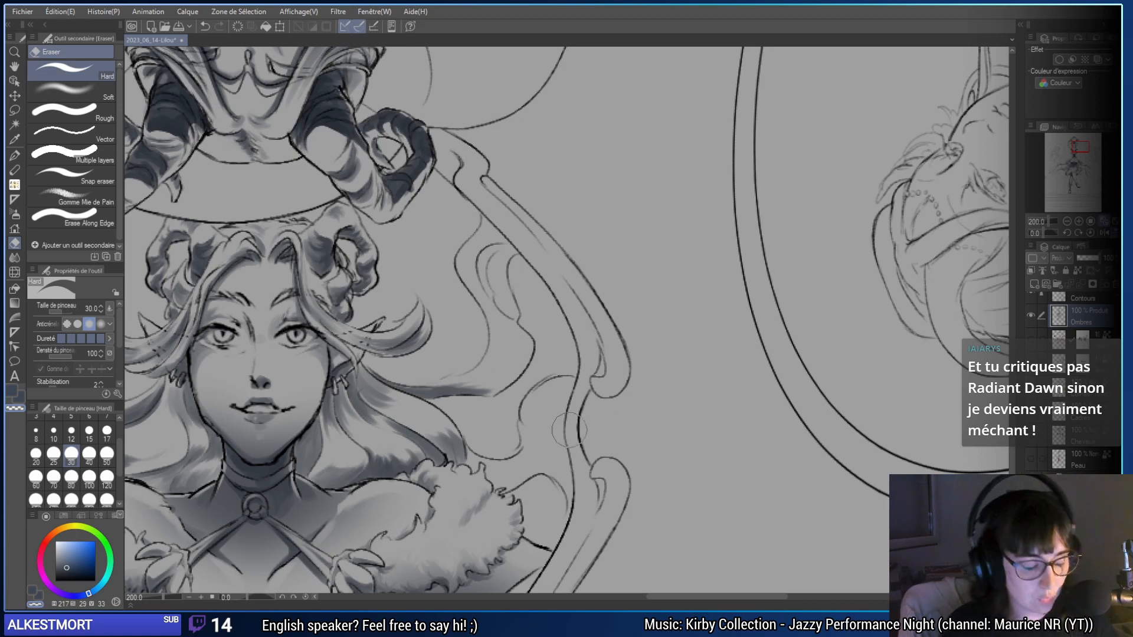
pyautogui.press('b')
pyautogui.press('b')
pyautogui.press('b')
pyautogui.press('b')
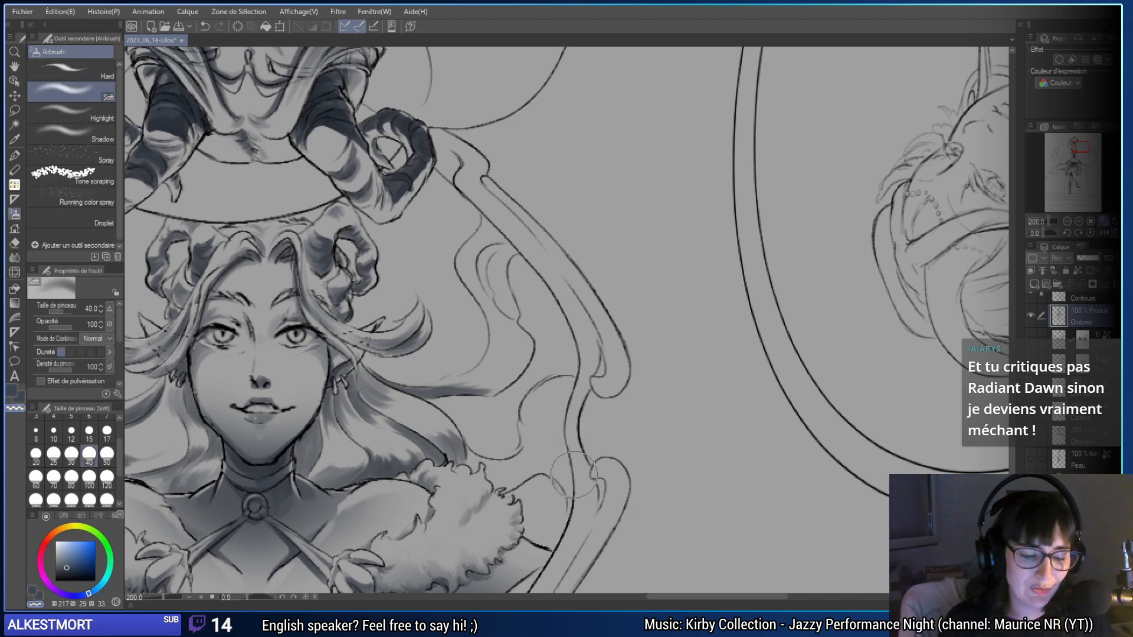
pyautogui.press('c')
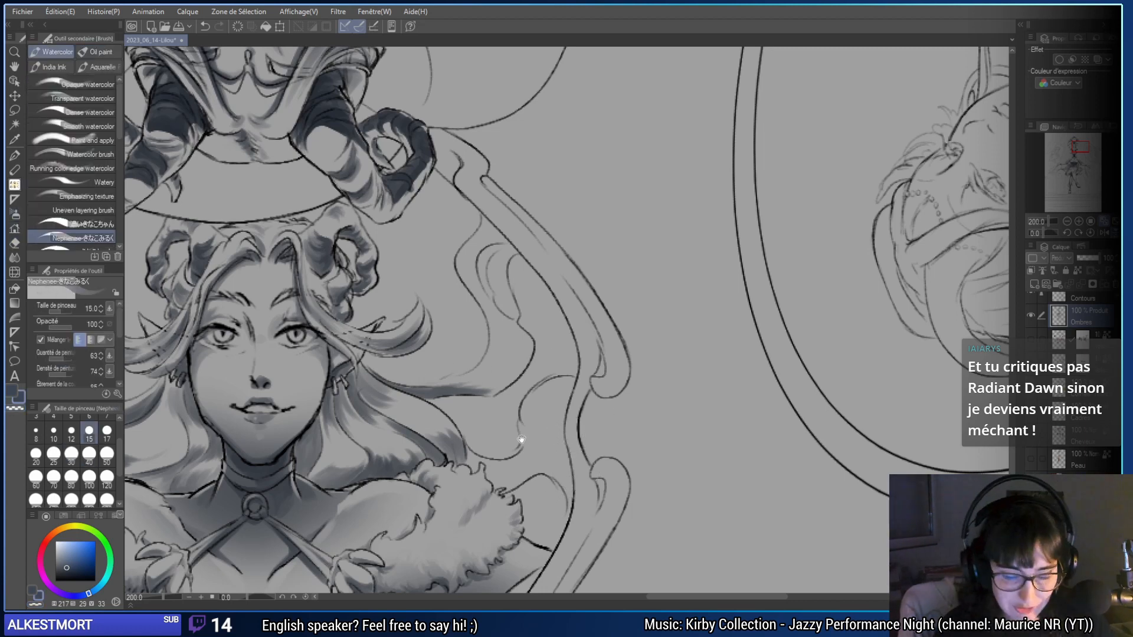
# - Undo the last stroke and shade the inside of the curled lock beside the frame's upper curve with the brush at size 80
pyautogui.moveTo(521, 440); pyautogui.dragTo(530, 458)
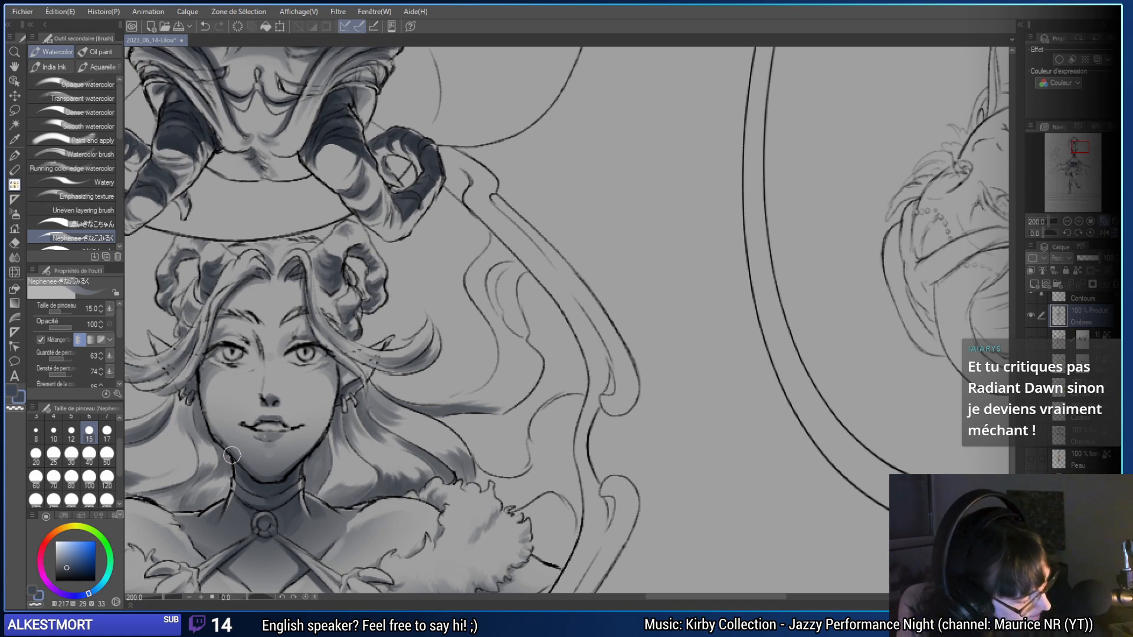
pyautogui.click(71, 453)
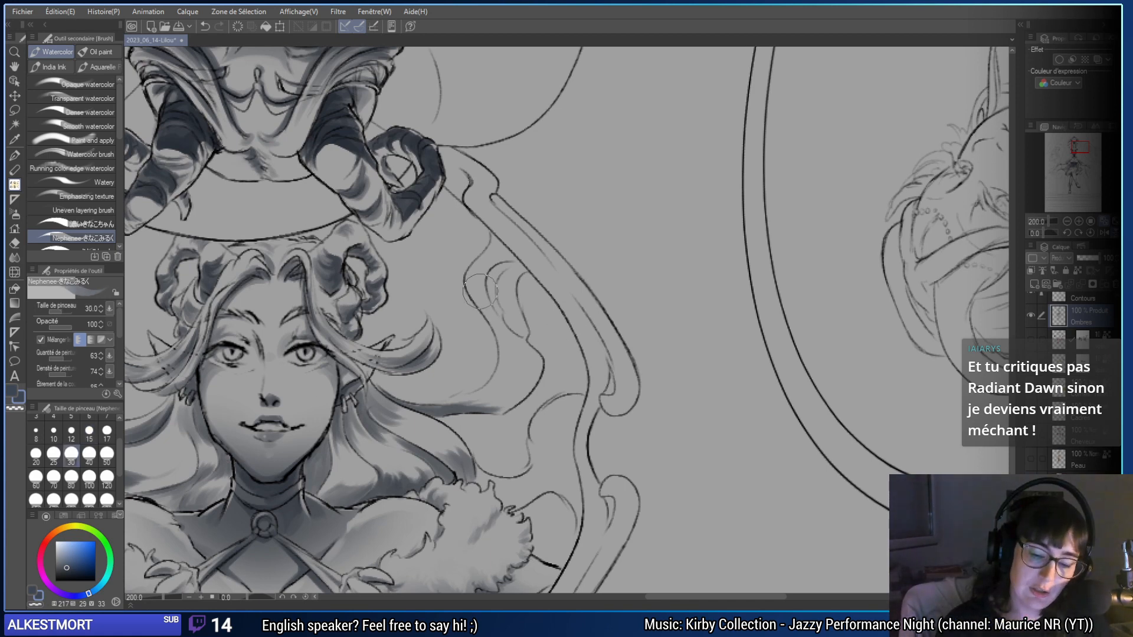
pyautogui.hotkey('ctrl', 'z')
pyautogui.click(71, 477)
pyautogui.moveTo(477, 282); pyautogui.dragTo(517, 339)
pyautogui.moveTo(503, 269)
pyautogui.mouseDown()
pyautogui.moveTo(500, 314)
pyautogui.moveTo(528, 284)
pyautogui.moveTo(512, 265)
pyautogui.moveTo(507, 309)
pyautogui.moveTo(499, 270)
pyautogui.moveTo(513, 326)
pyautogui.moveTo(507, 261)
pyautogui.moveTo(492, 279)
pyautogui.moveTo(522, 295)
pyautogui.moveTo(507, 319)
pyautogui.moveTo(525, 339)
pyautogui.moveTo(508, 308)
pyautogui.moveTo(526, 333)
pyautogui.moveTo(521, 318)
pyautogui.moveTo(484, 291)
pyautogui.moveTo(499, 327)
pyautogui.moveTo(489, 309)
pyautogui.moveTo(464, 406)
pyautogui.moveTo(481, 295)
pyautogui.mouseUp()
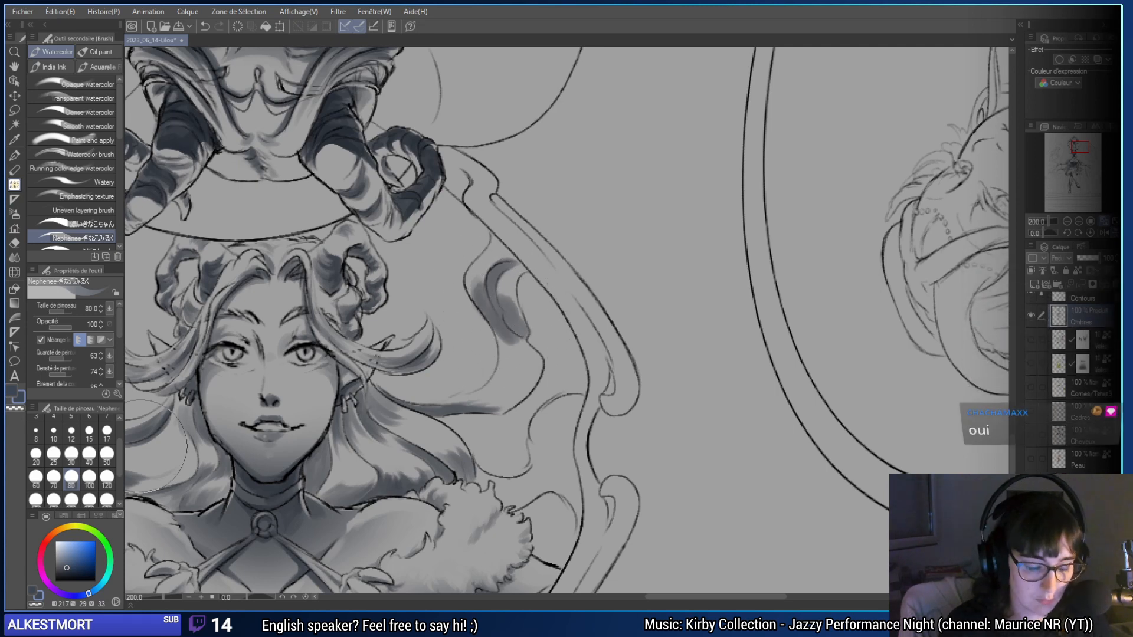
# - Refine the shadow inside the curled lock near the frame with the Nephenee brush at size 15
pyautogui.click(71, 454)
pyautogui.moveTo(357, 401); pyautogui.dragTo(399, 408)
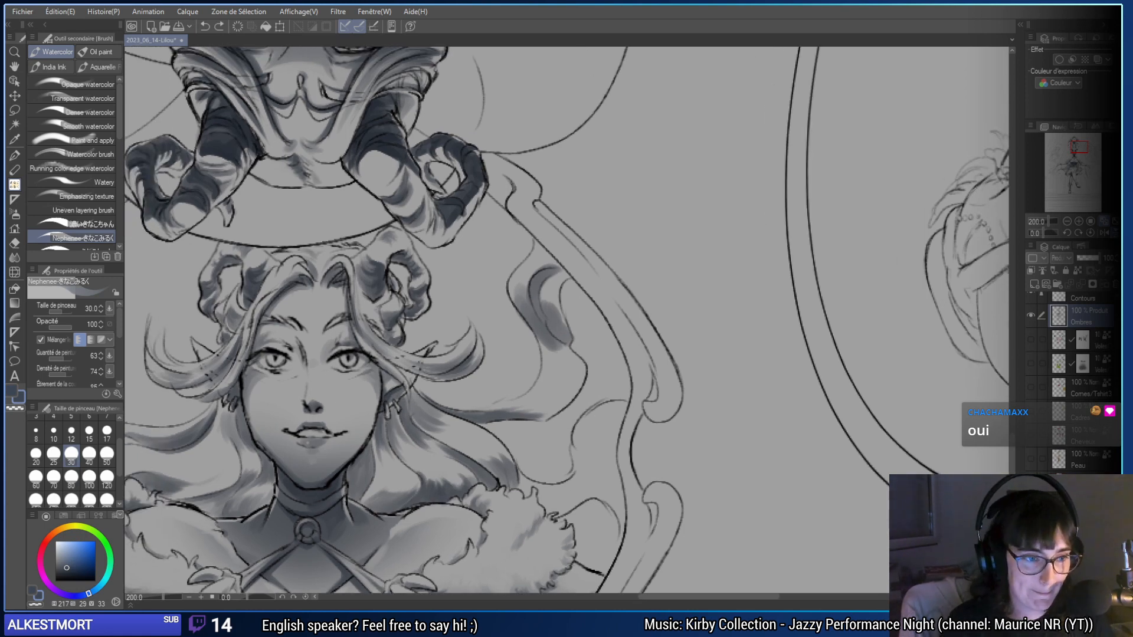
pyautogui.click(89, 434)
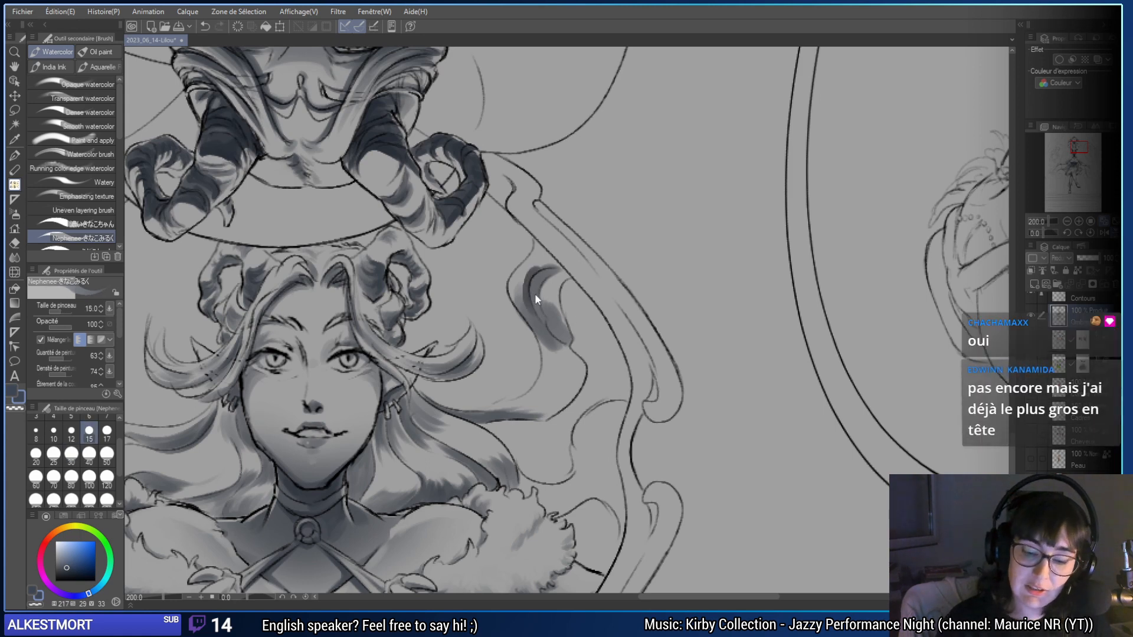
pyautogui.moveTo(531, 322); pyautogui.dragTo(545, 281)
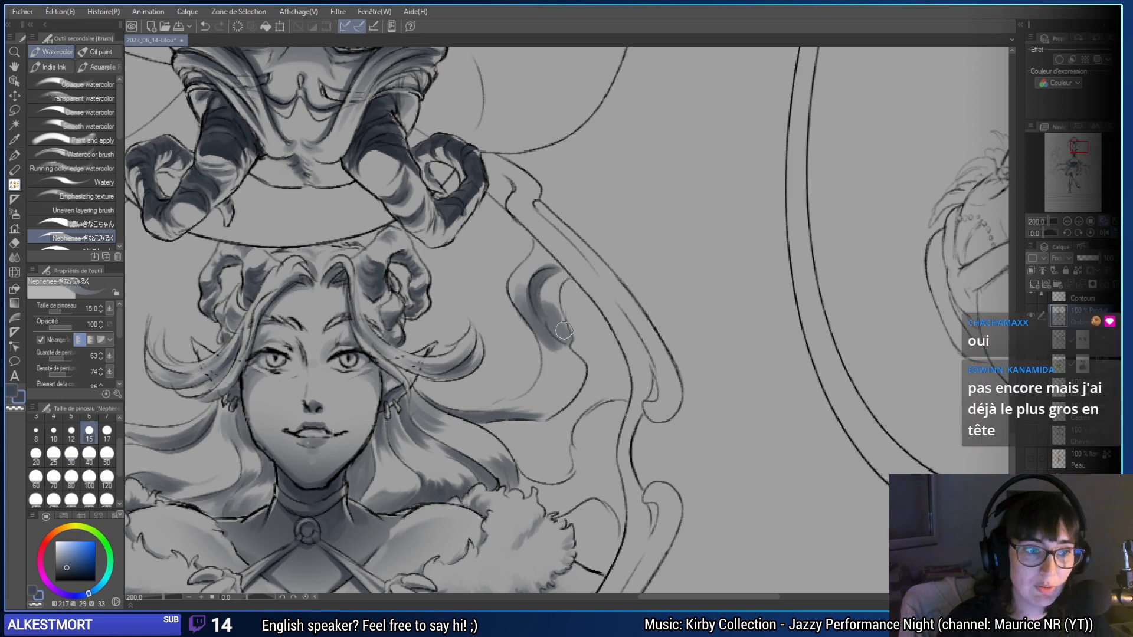
pyautogui.scroll(1, 563, 330)
pyautogui.moveTo(549, 420); pyautogui.dragTo(496, 406)
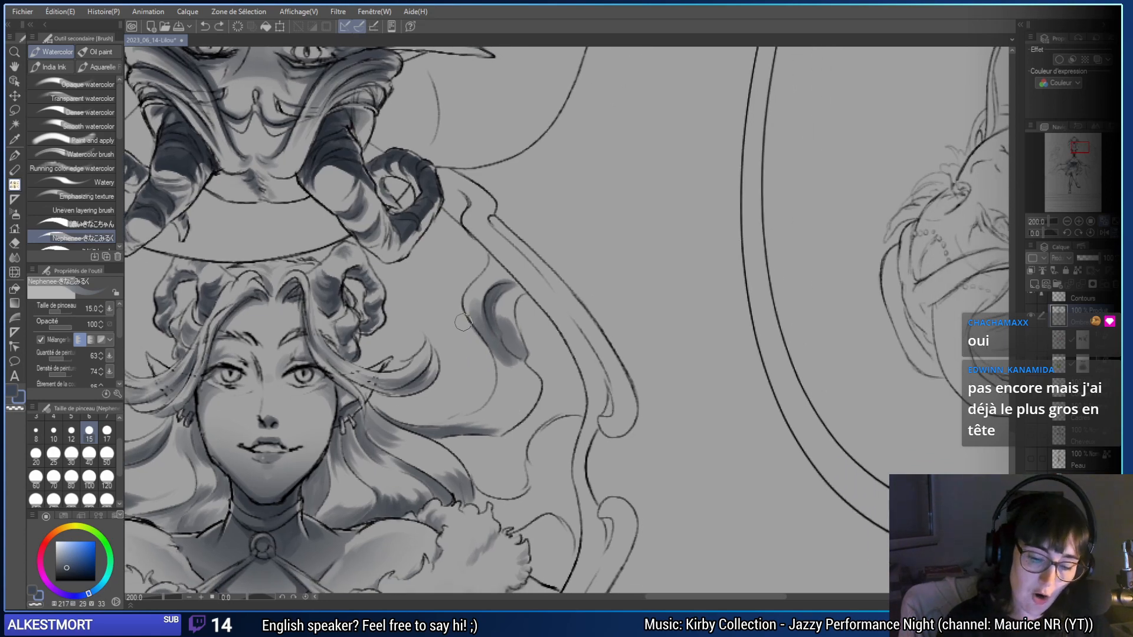
# - Shade the upper curl of the horned woman's loose hair strand along the right of the oval frame, enlarging the brush to size 30
pyautogui.moveTo(463, 322); pyautogui.dragTo(479, 343)
pyautogui.press('c')
pyautogui.press(']')
pyautogui.press(']')
pyautogui.press(']')
pyautogui.press(']')
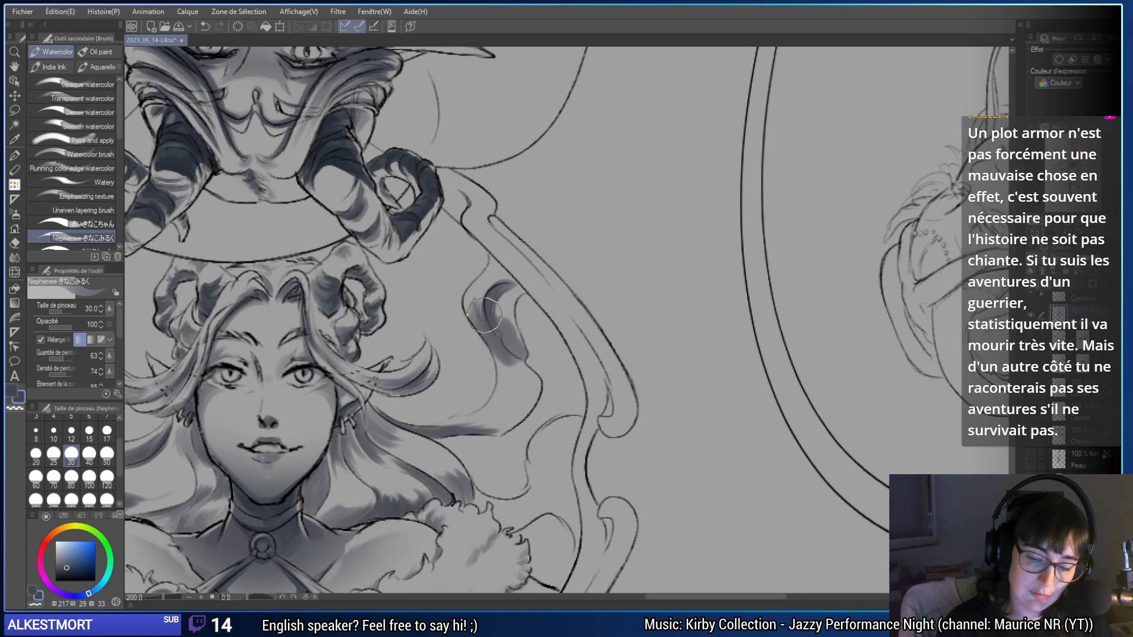
pyautogui.moveTo(514, 359); pyautogui.dragTo(486, 324)
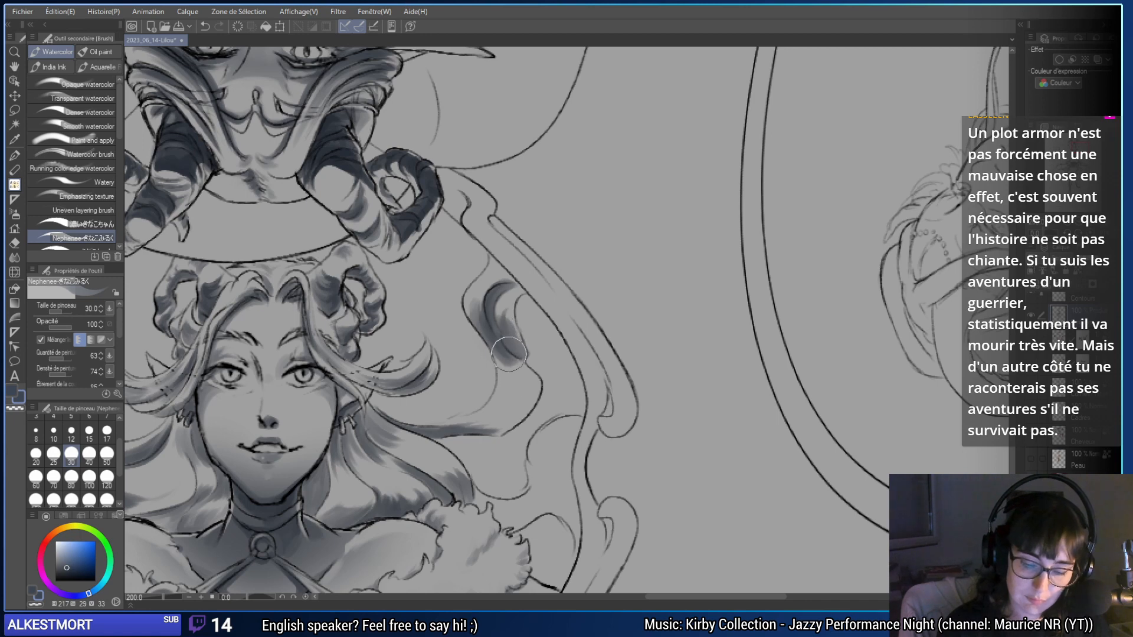
pyautogui.moveTo(517, 406)
pyautogui.mouseDown()
pyautogui.moveTo(491, 407)
pyautogui.moveTo(503, 366)
pyautogui.mouseUp()
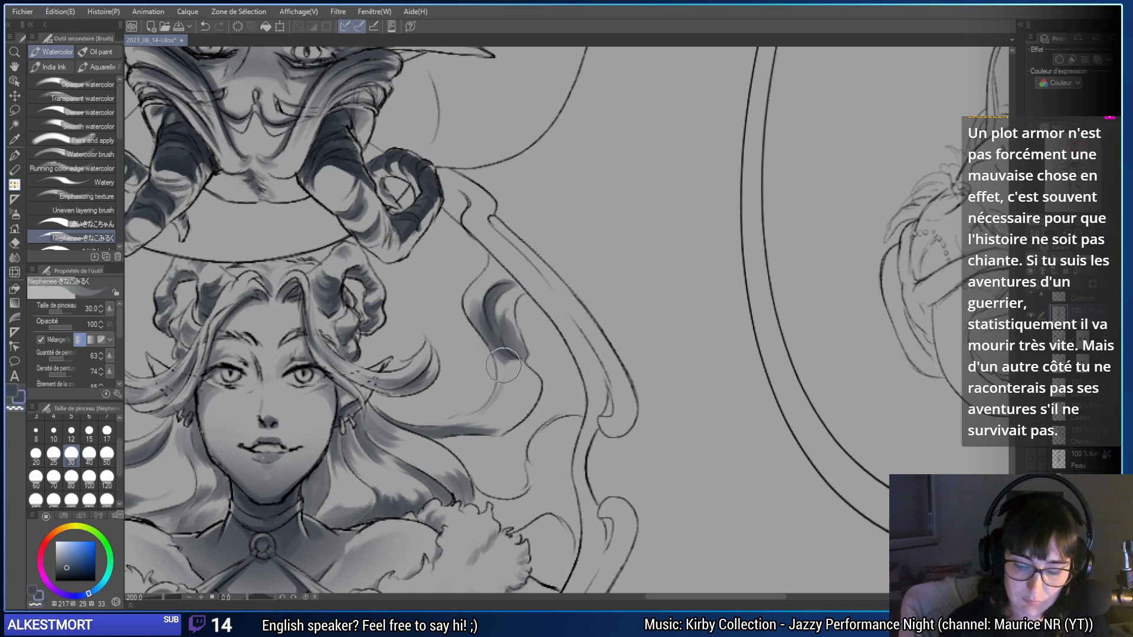
# - Add broad shadow to the lower bend of that strand at brush size 80 and refine it at size 12 with transparent colour
pyautogui.click(72, 478)
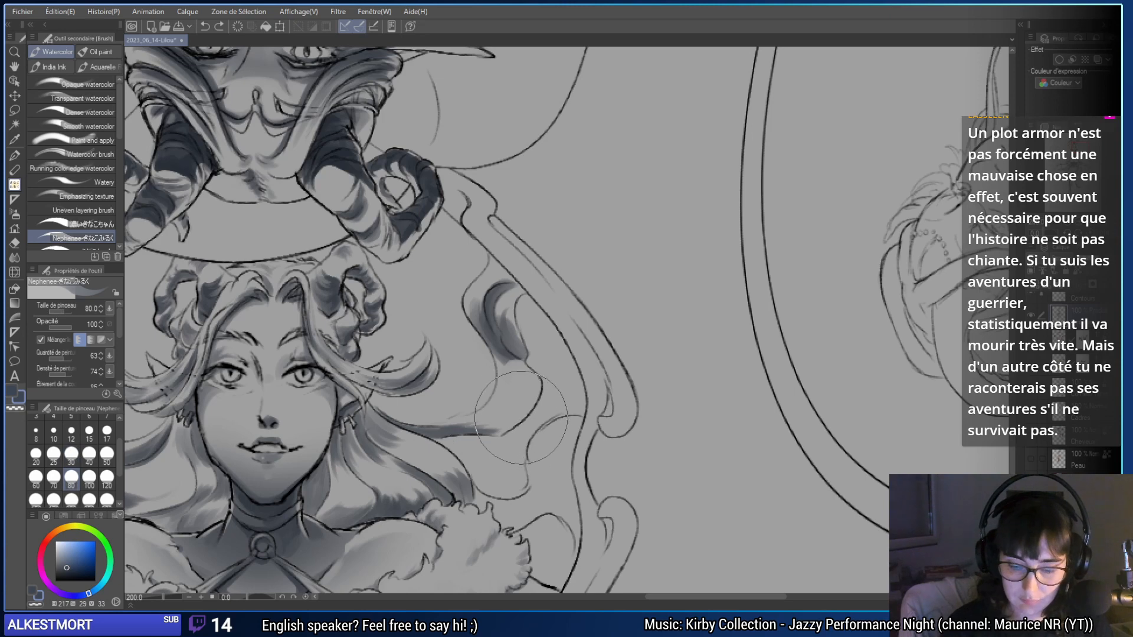
pyautogui.moveTo(504, 376)
pyautogui.mouseDown()
pyautogui.moveTo(496, 409)
pyautogui.moveTo(479, 417)
pyautogui.mouseUp()
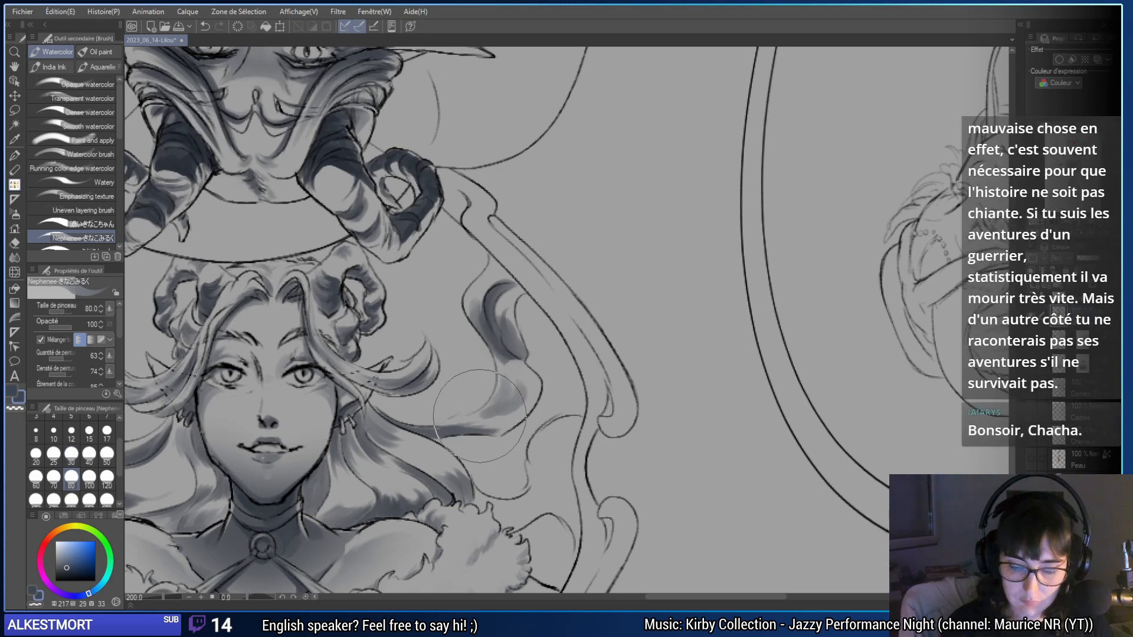
pyautogui.click(72, 439)
pyautogui.moveTo(470, 320); pyautogui.dragTo(537, 325)
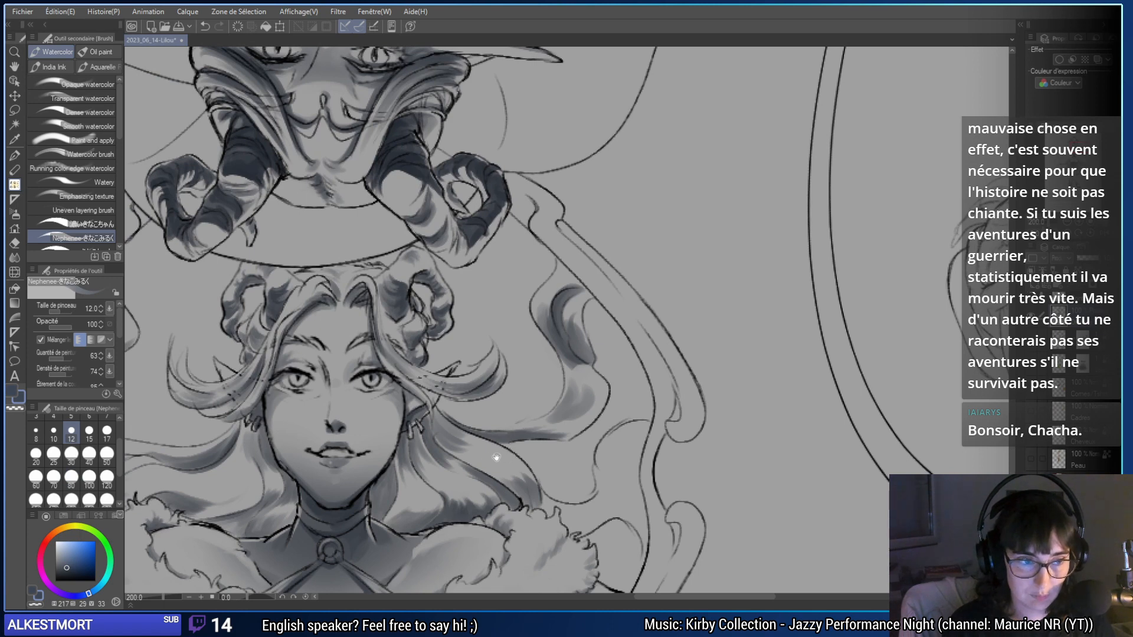
pyautogui.moveTo(496, 457); pyautogui.dragTo(530, 456)
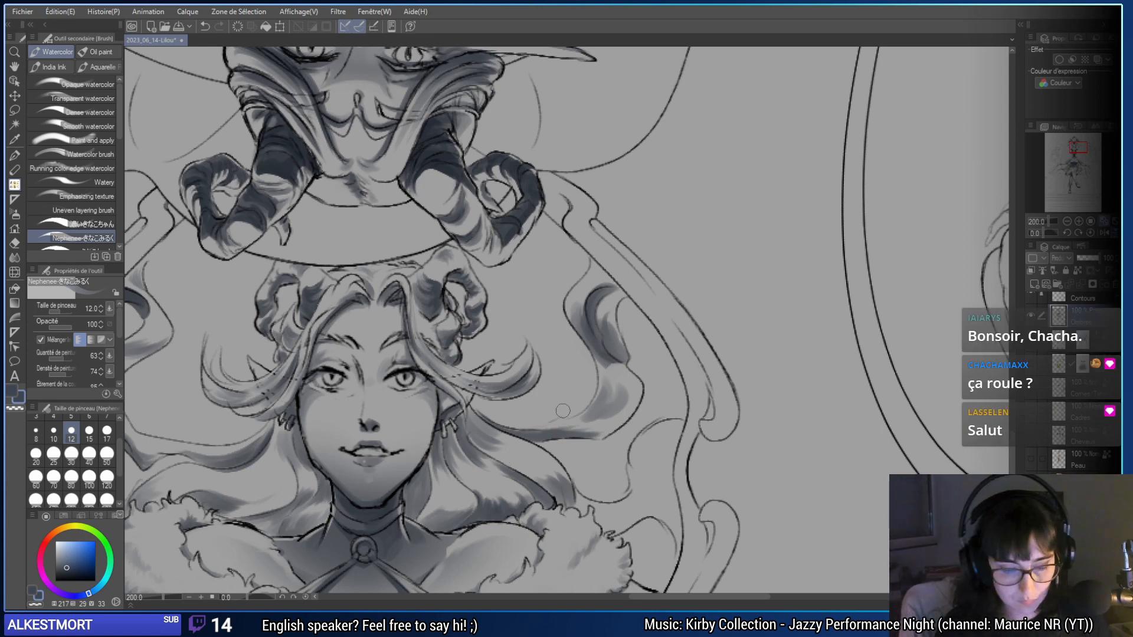
pyautogui.scroll(-1, 694, 415)
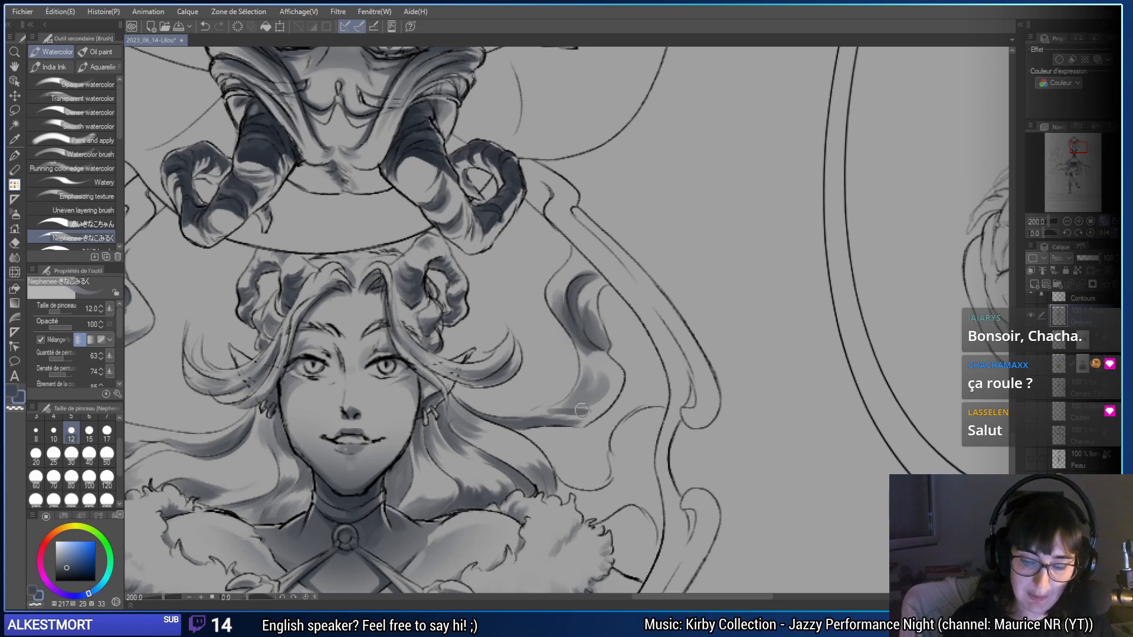
pyautogui.keyDown('alt'); pyautogui.click(561, 415); pyautogui.keyUp('alt')
pyautogui.moveTo(561, 415); pyautogui.dragTo(554, 410)
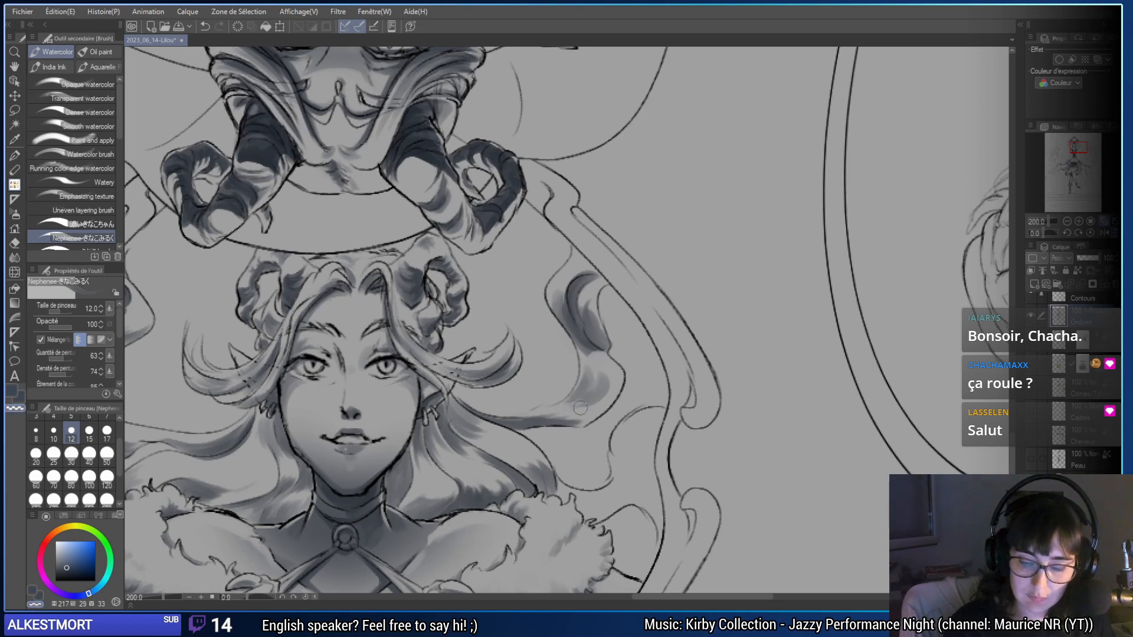
# - Shade the lower right hair strand between the fur collar and the oval frame with brush size 30
pyautogui.moveTo(692, 396); pyautogui.dragTo(593, 384)
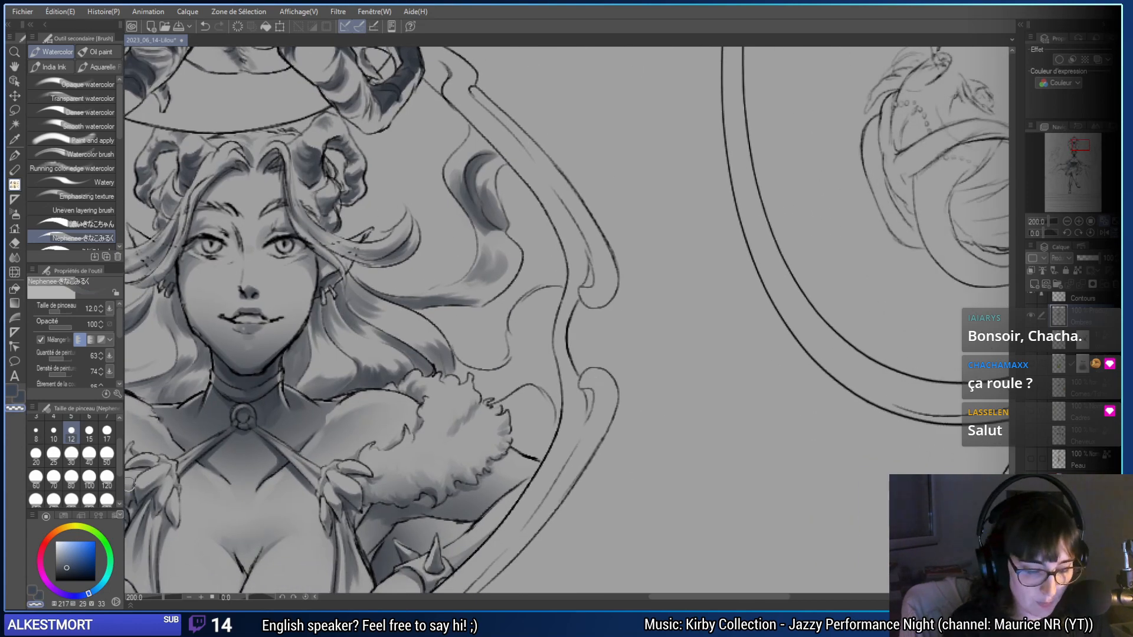
pyautogui.moveTo(471, 384); pyautogui.dragTo(346, 372)
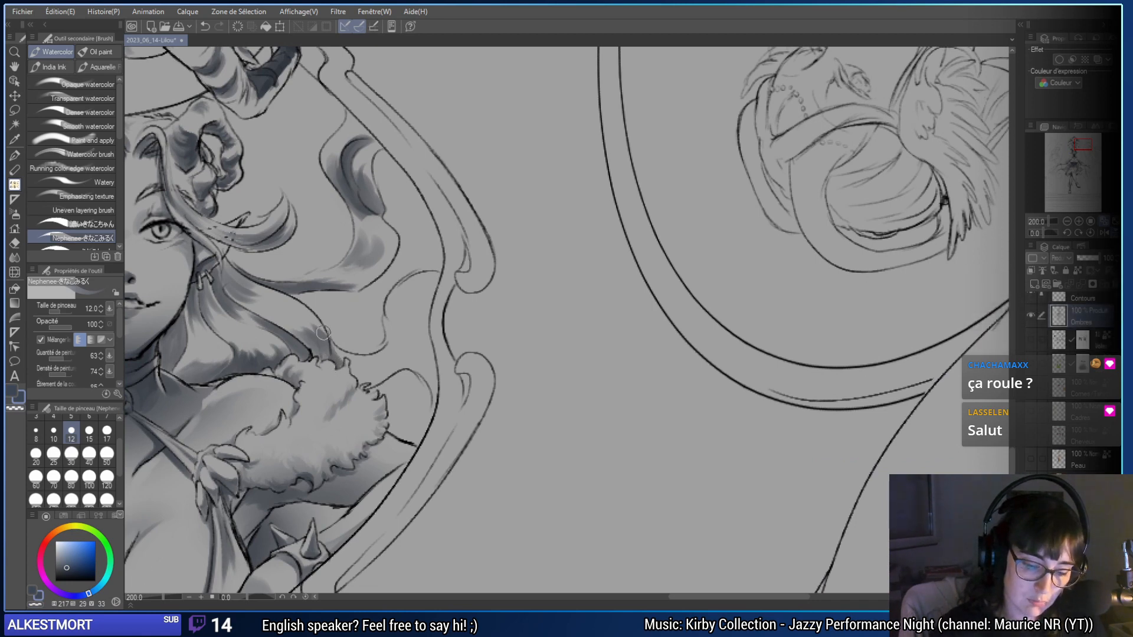
pyautogui.moveTo(380, 328); pyautogui.dragTo(469, 389)
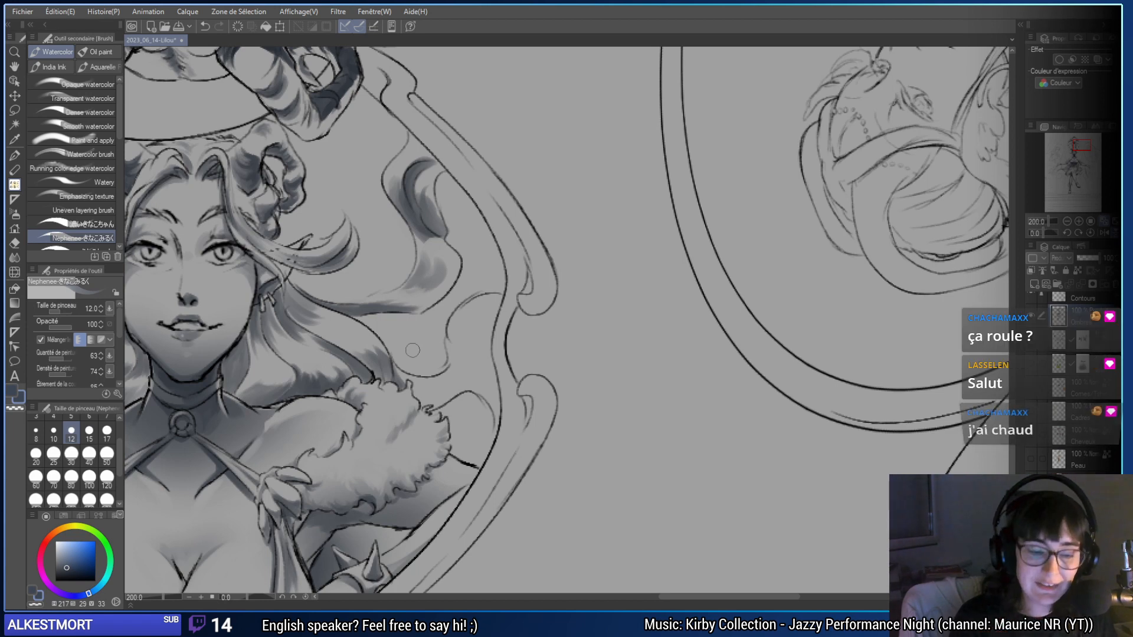
pyautogui.click(72, 453)
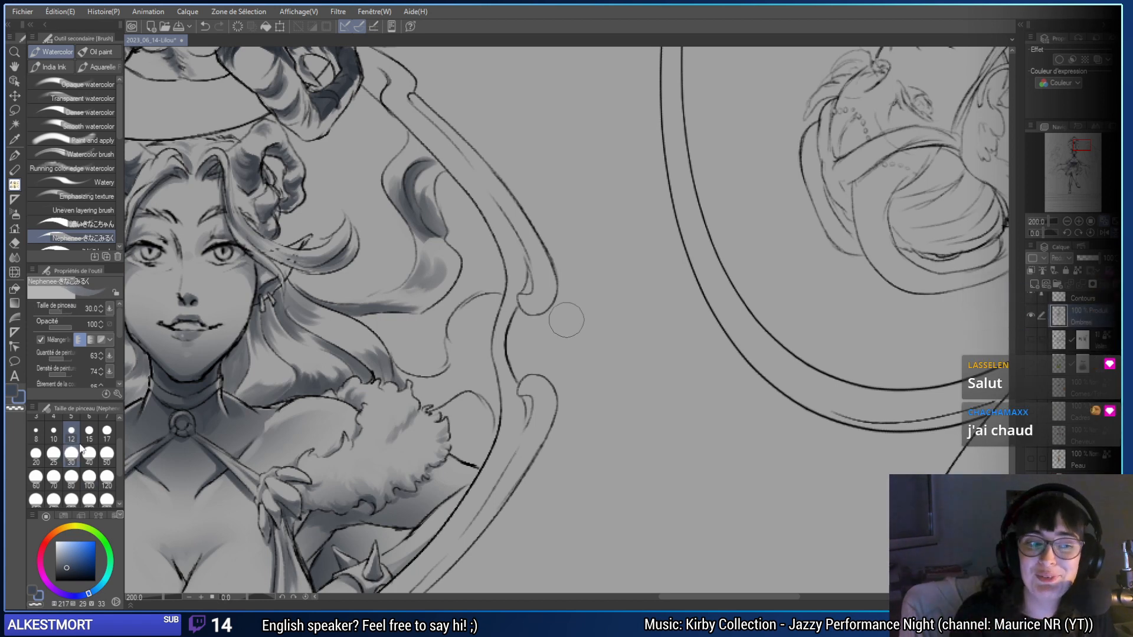
pyautogui.moveTo(446, 398); pyautogui.dragTo(492, 388)
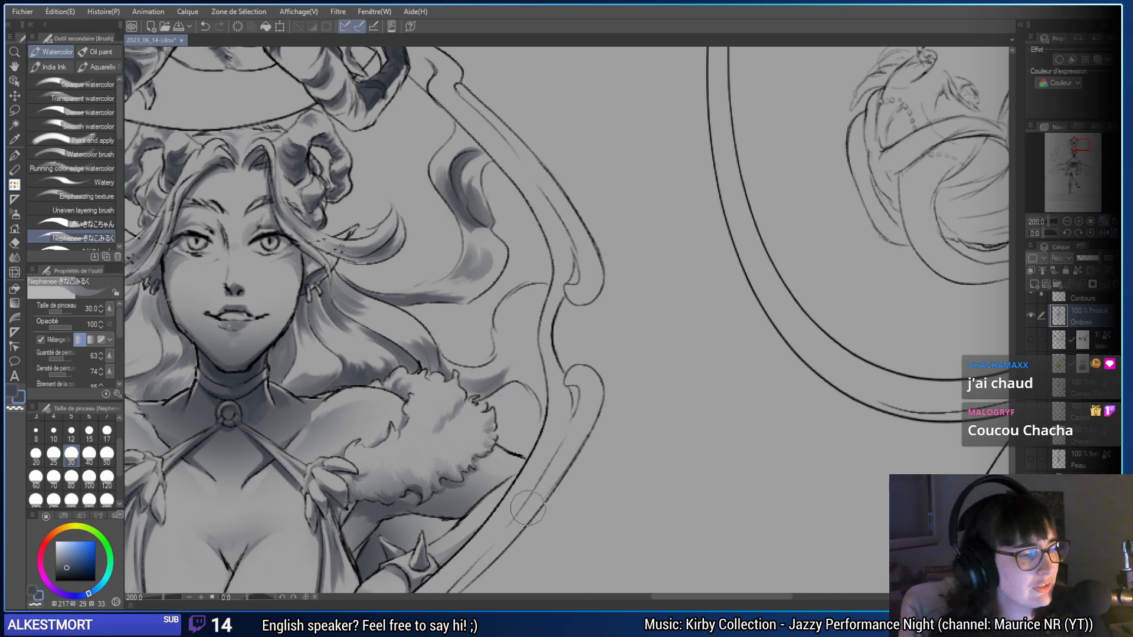
pyautogui.moveTo(673, 369); pyautogui.dragTo(615, 351)
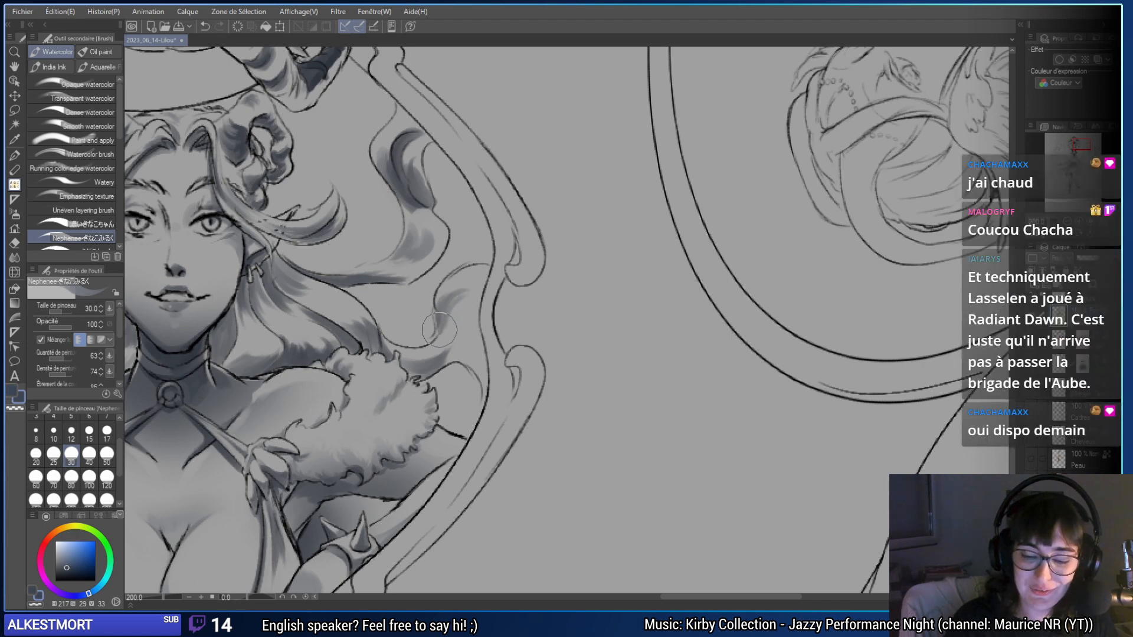
pyautogui.moveTo(447, 326); pyautogui.dragTo(449, 351)
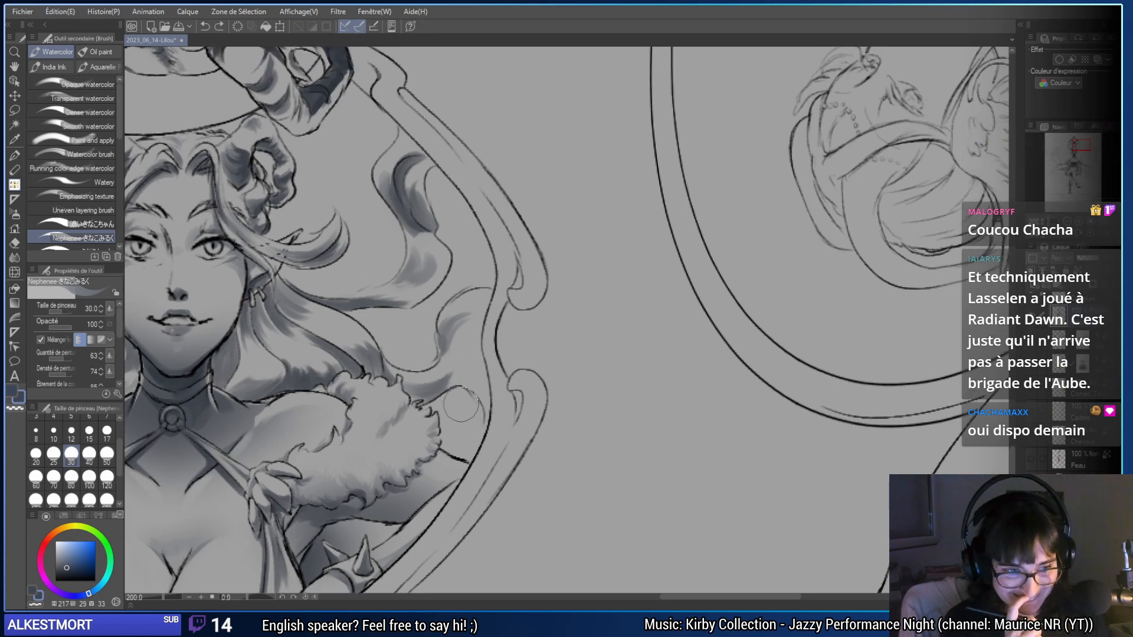
pyautogui.moveTo(461, 406)
pyautogui.mouseDown()
pyautogui.moveTo(512, 416)
pyautogui.moveTo(495, 436)
pyautogui.mouseUp()
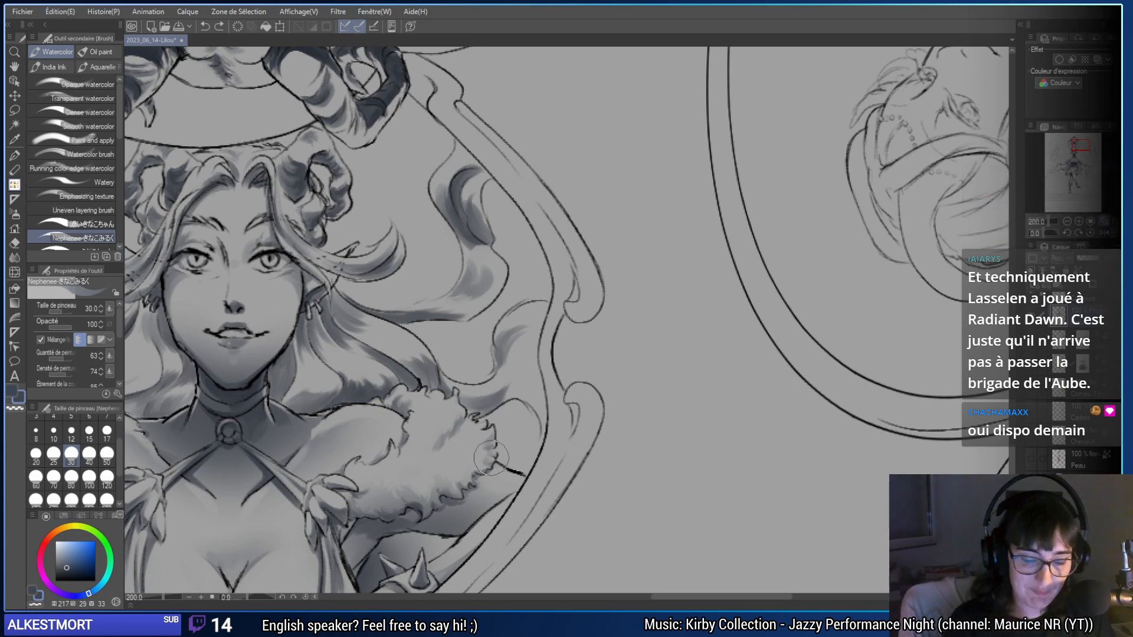
# - Undo the last shading stroke and clean the lower right strand's edge along the frame with the Hard eraser at size 30
pyautogui.moveTo(534, 372)
pyautogui.mouseDown()
pyautogui.moveTo(519, 401)
pyautogui.moveTo(540, 425)
pyautogui.moveTo(513, 399)
pyautogui.moveTo(531, 413)
pyautogui.moveTo(529, 390)
pyautogui.moveTo(627, 356)
pyautogui.mouseUp()
pyautogui.hotkey('ctrl', 'z')
pyautogui.press('e')
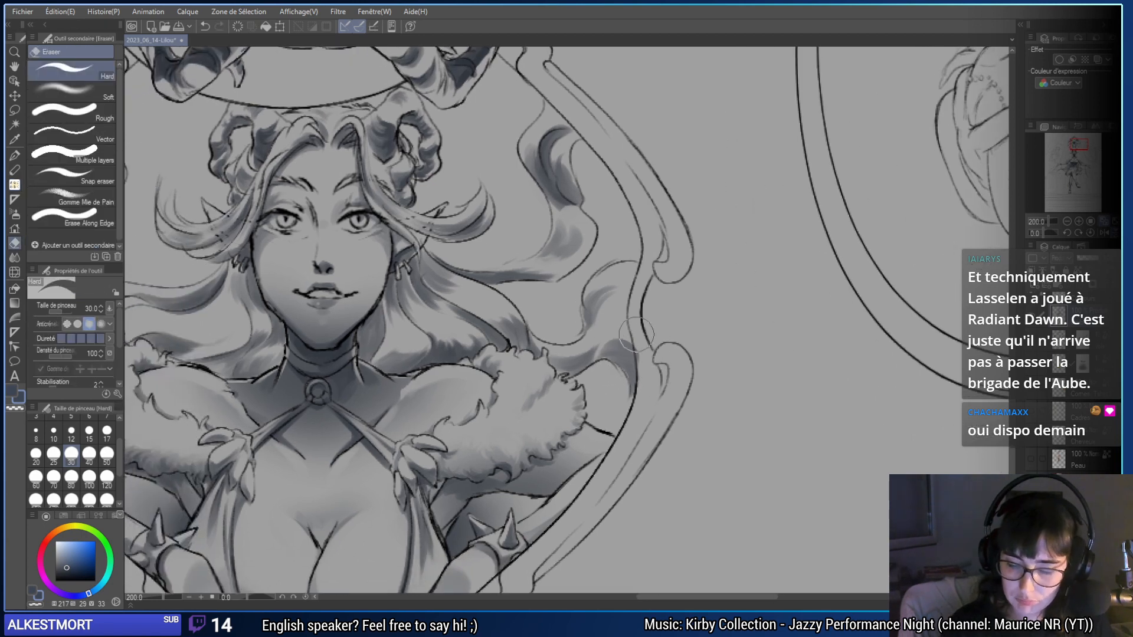
pyautogui.press('b')
# - Briefly show the hair colour layer to check which areas around the horned woman belong to her hair
pyautogui.moveTo(528, 495); pyautogui.dragTo(714, 407)
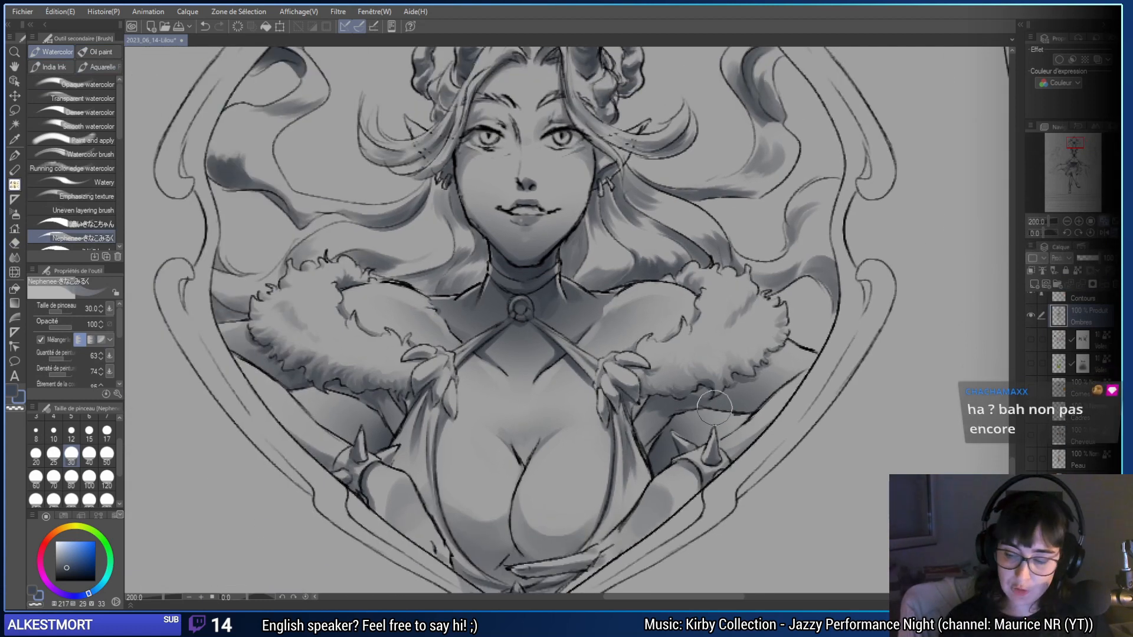
pyautogui.click(1034, 434)
pyautogui.click(1033, 435)
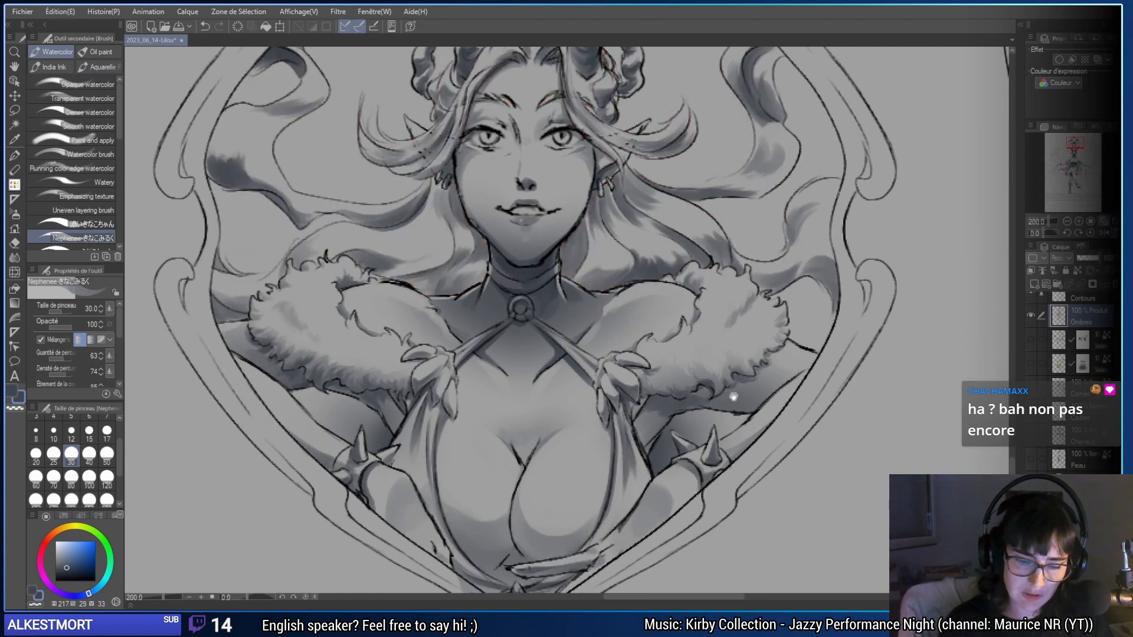
# - Shade the horned woman's loose hair strands on the left side of the frame, using brush sizes 80, 40 and 15
pyautogui.moveTo(519, 295); pyautogui.dragTo(611, 366)
pyautogui.click(72, 477)
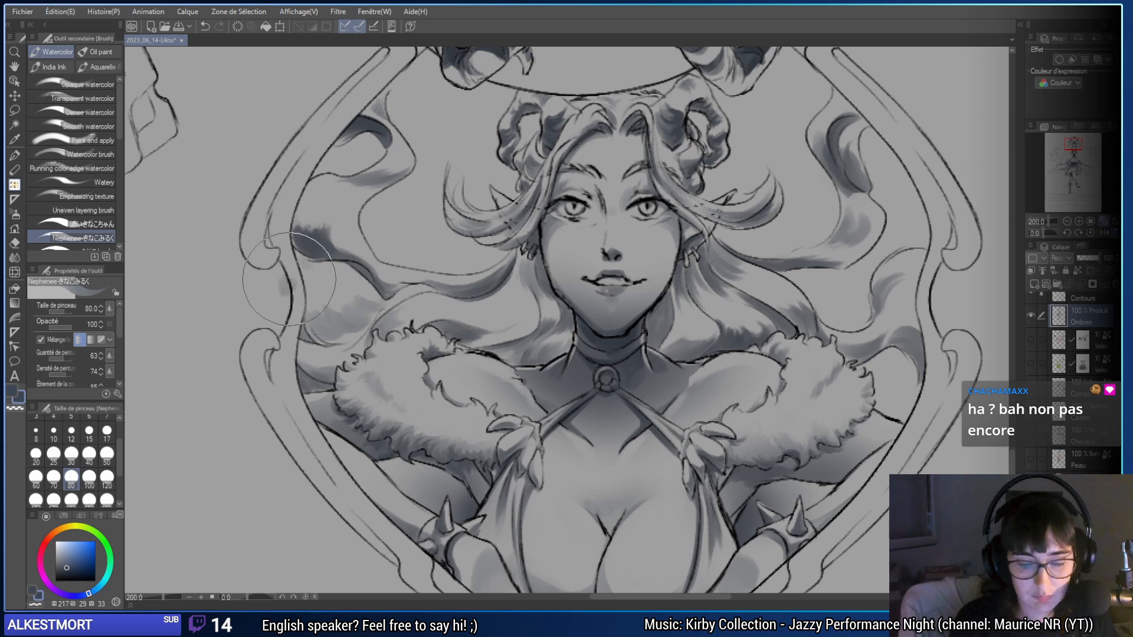
pyautogui.moveTo(299, 276); pyautogui.dragTo(323, 351)
pyautogui.click(89, 454)
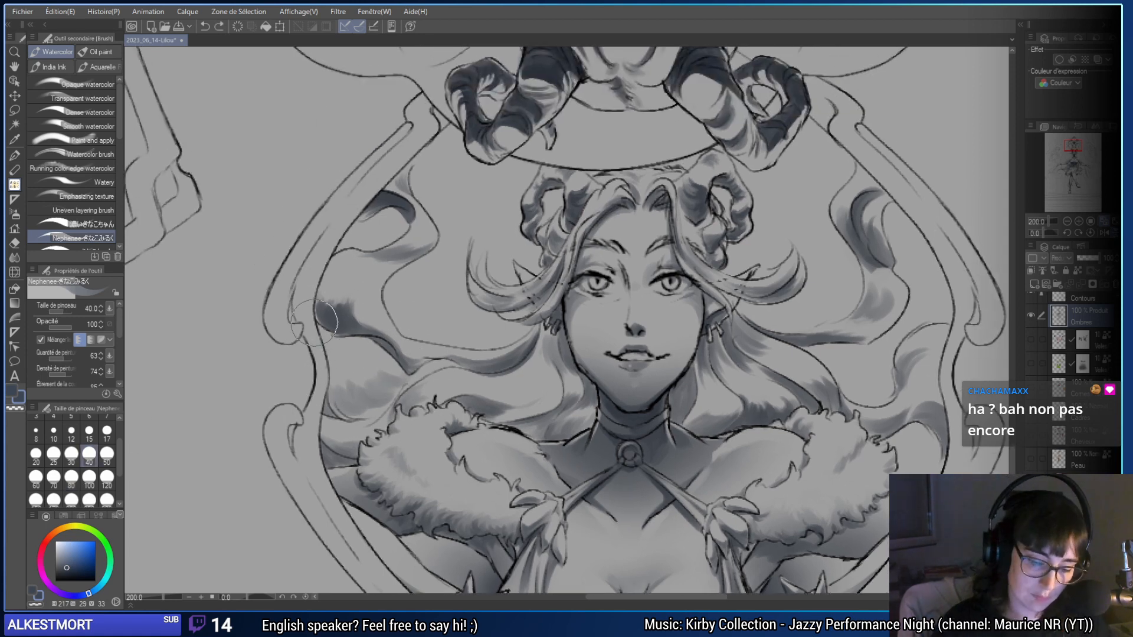
pyautogui.click(89, 432)
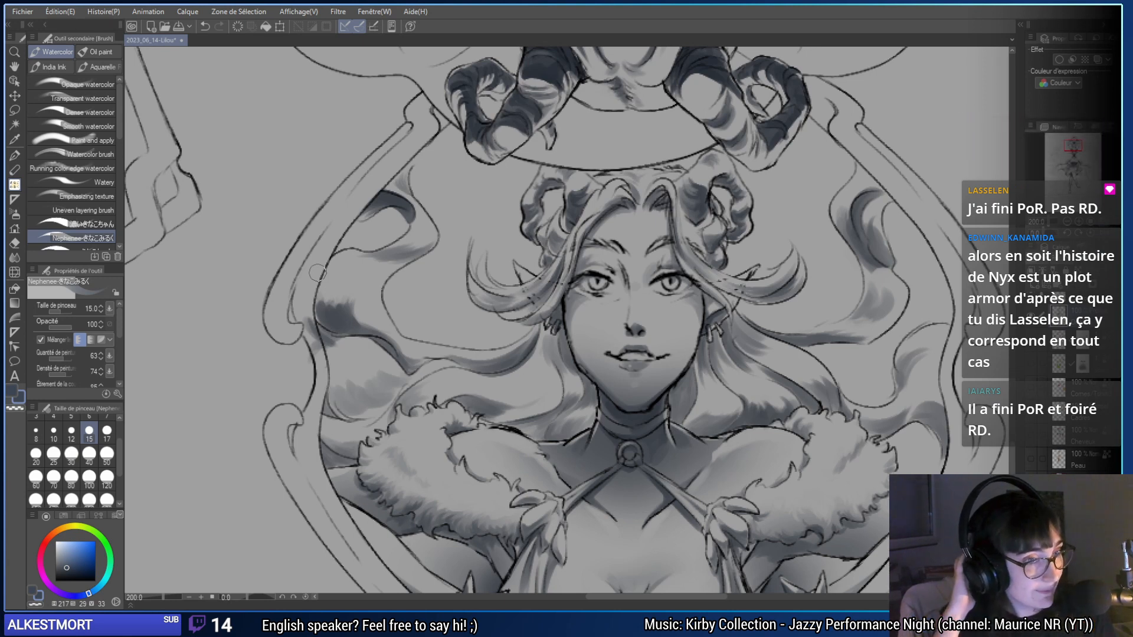
# - Erase the hair shading that spills over the oval frame's left edge with the Hard eraser at size 30
pyautogui.press('e')
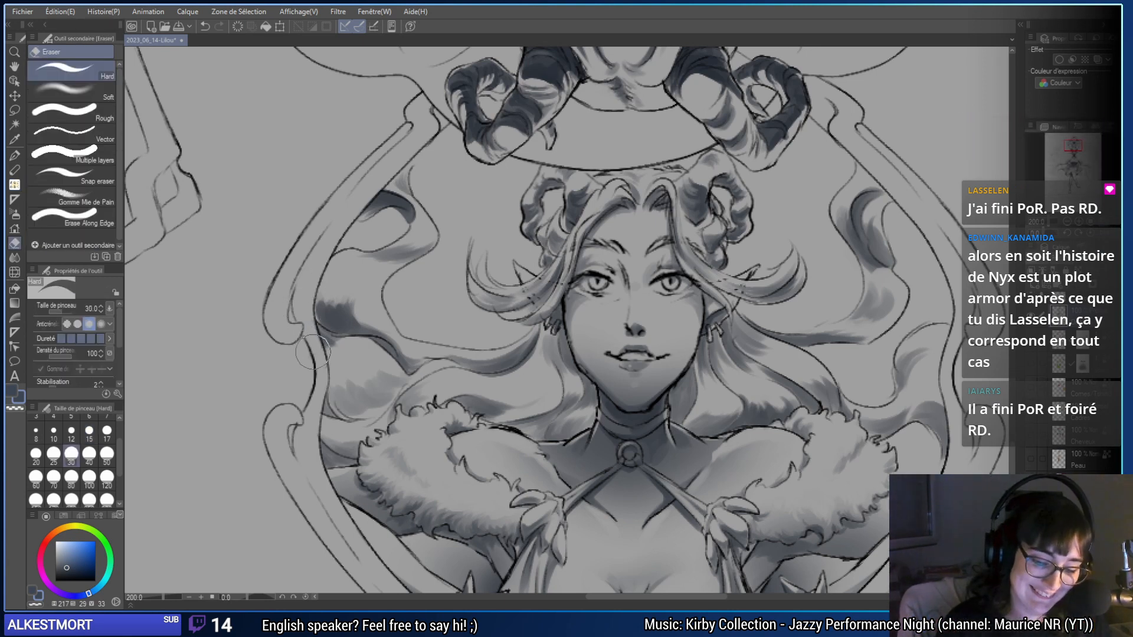
pyautogui.moveTo(315, 360); pyautogui.dragTo(304, 328)
pyautogui.press('b')
# - Deepen the shadows on the lower left hair strand above the fur collar with brush sizes 80 and 30
pyautogui.moveTo(326, 411)
pyautogui.mouseDown()
pyautogui.moveTo(311, 396)
pyautogui.moveTo(360, 354)
pyautogui.moveTo(390, 384)
pyautogui.mouseUp()
pyautogui.click(71, 481)
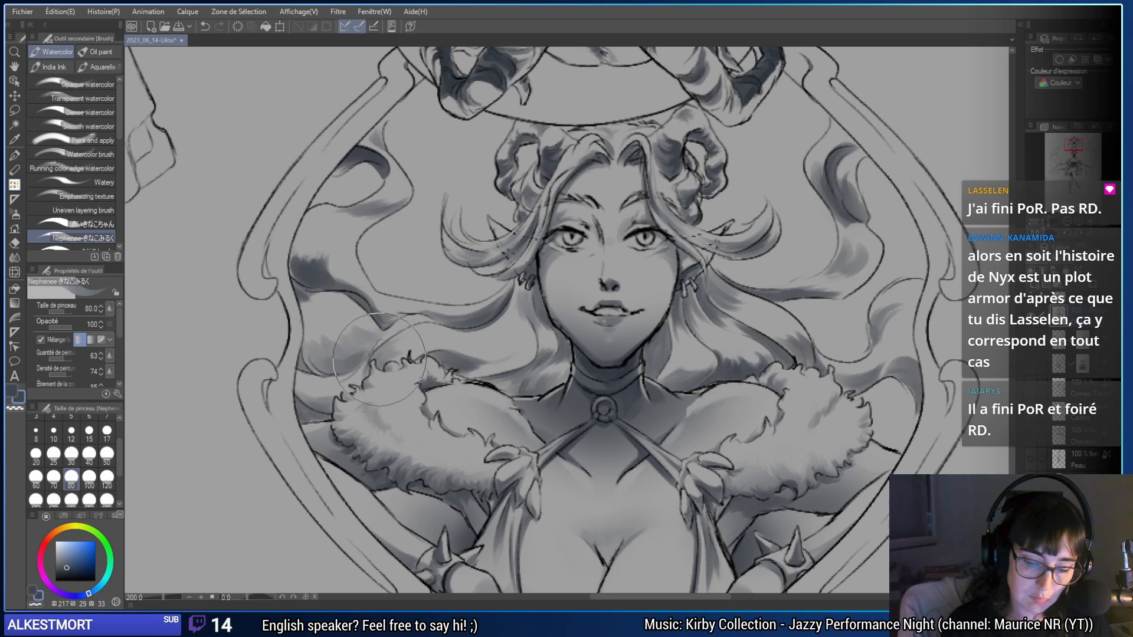
pyautogui.click(71, 453)
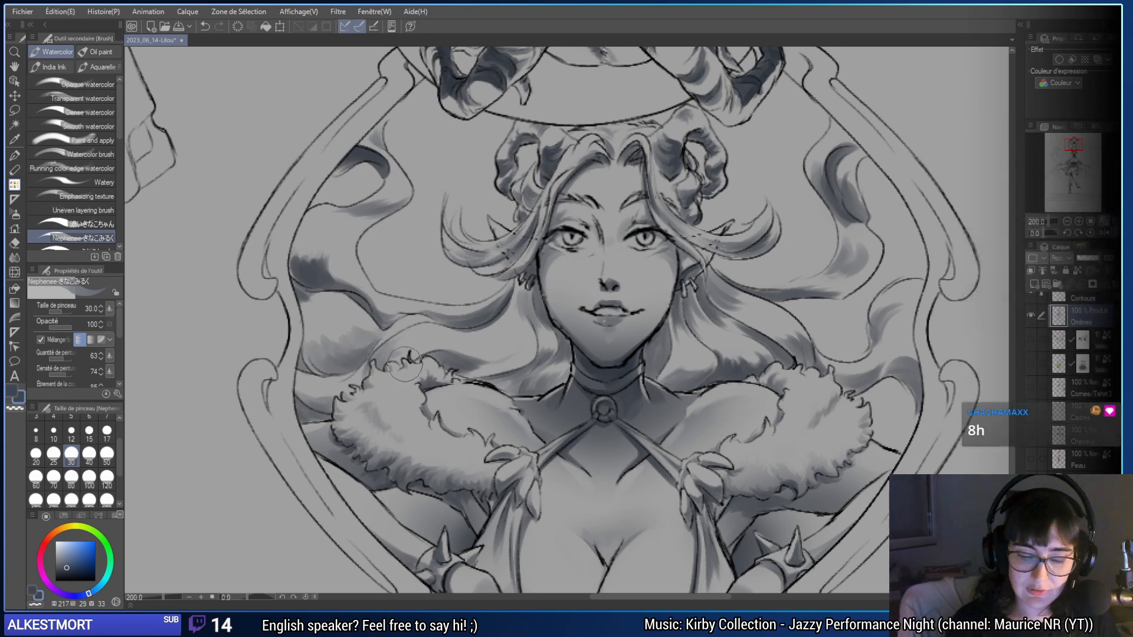
# - Show the Cheveux colour layer to compare the hair shading with the flat colours on both sides of the frame
pyautogui.keyDown('ctrl'); pyautogui.click(1033, 436); pyautogui.keyUp('ctrl')
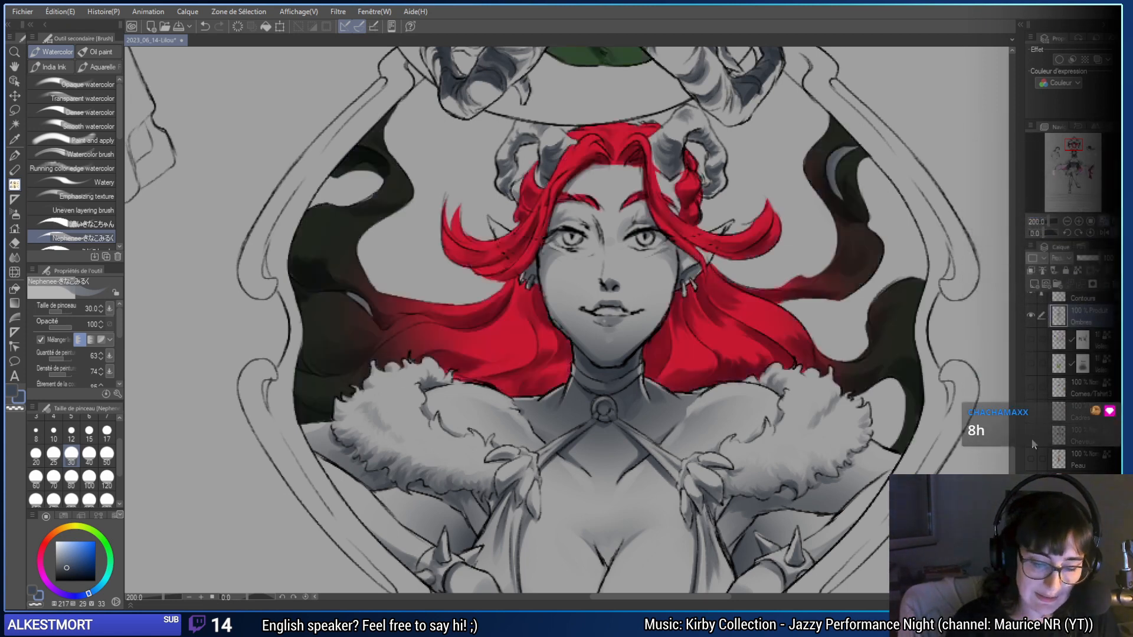
pyautogui.moveTo(407, 330); pyautogui.dragTo(349, 302)
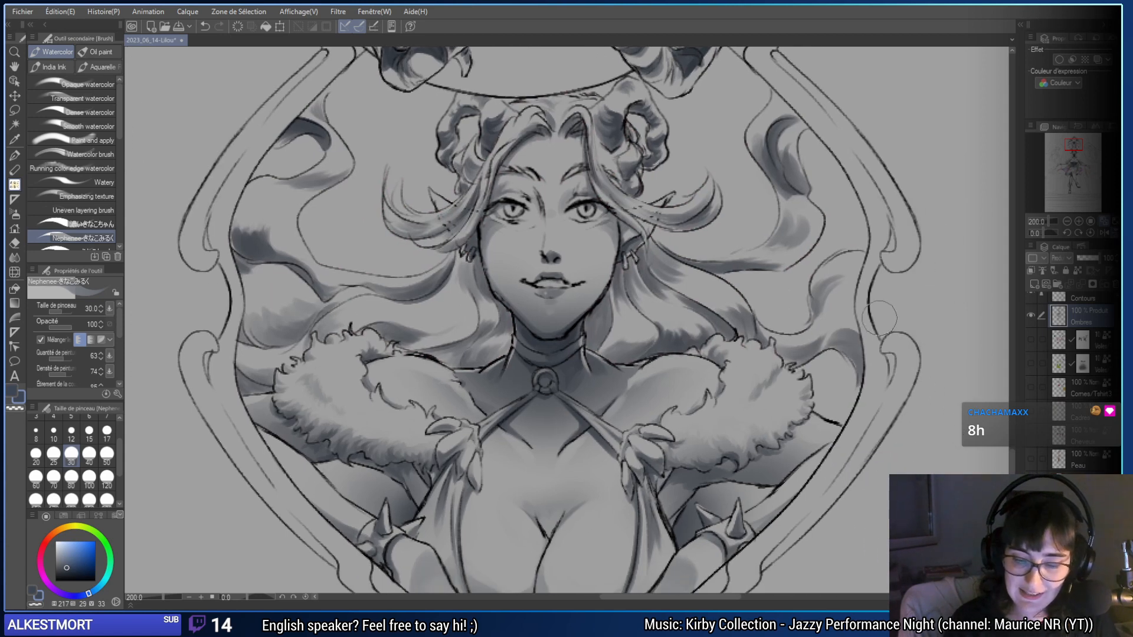
pyautogui.click(1032, 438)
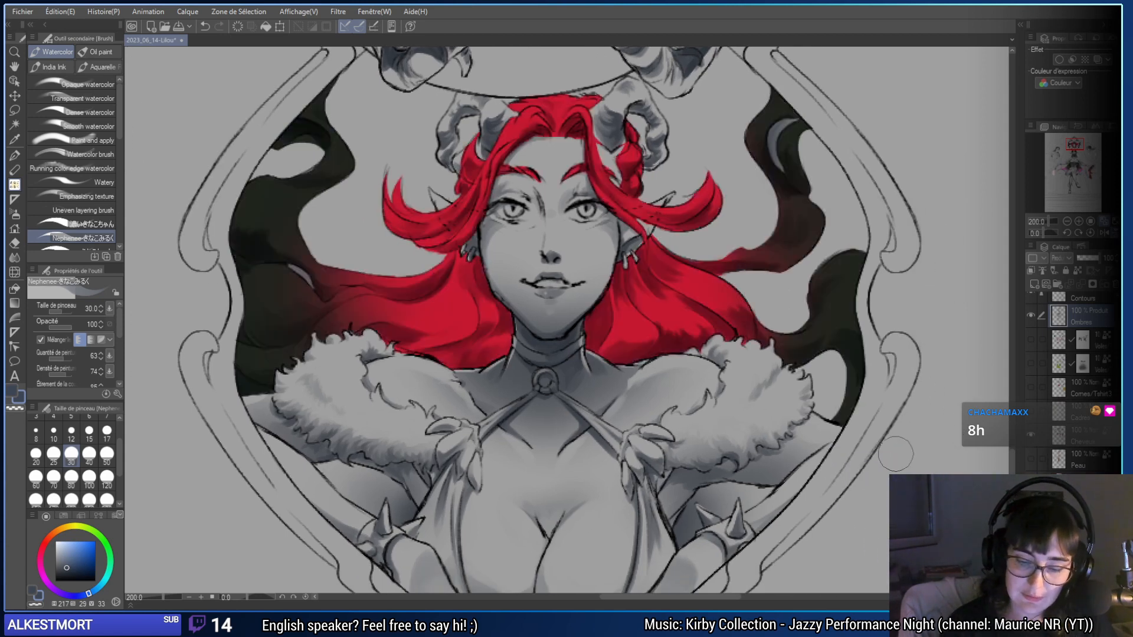
# - Shade the central woman's pink hair tip draped over the right throne armrest with the size 30 brush
pyautogui.scroll(10, 889, 454)
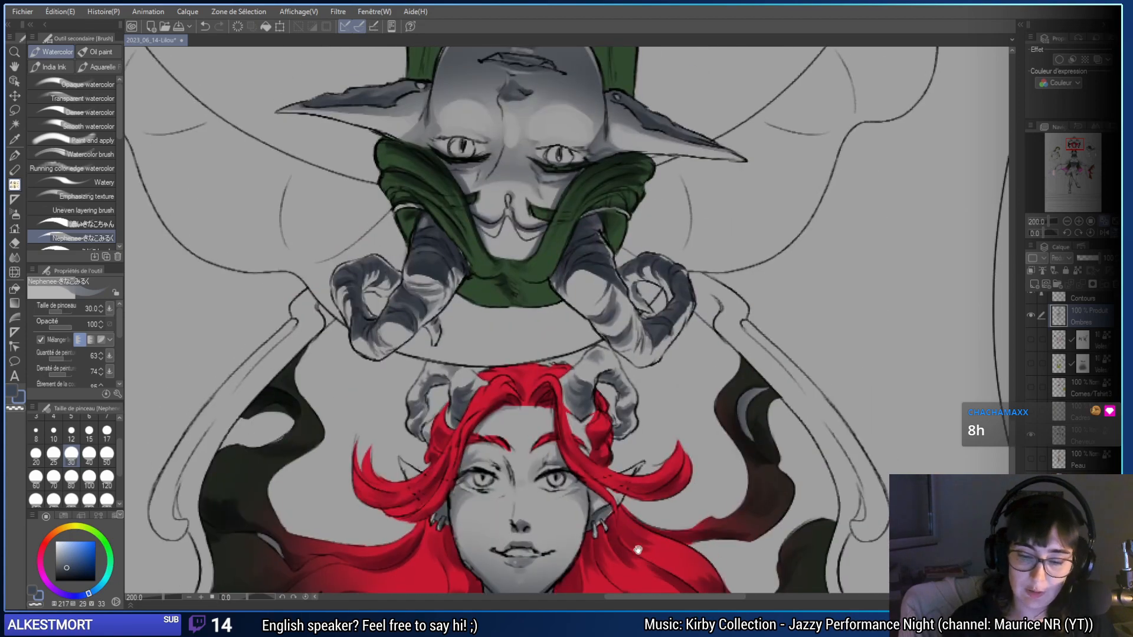
pyautogui.scroll(-15, 622, 527)
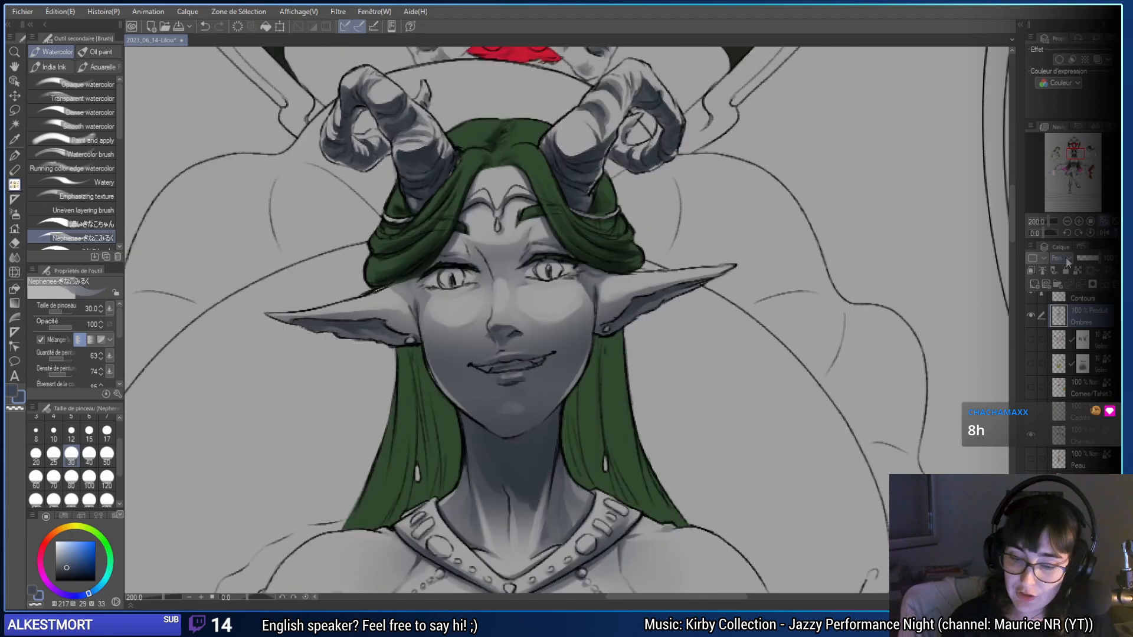
pyautogui.scroll(-15, 622, 527)
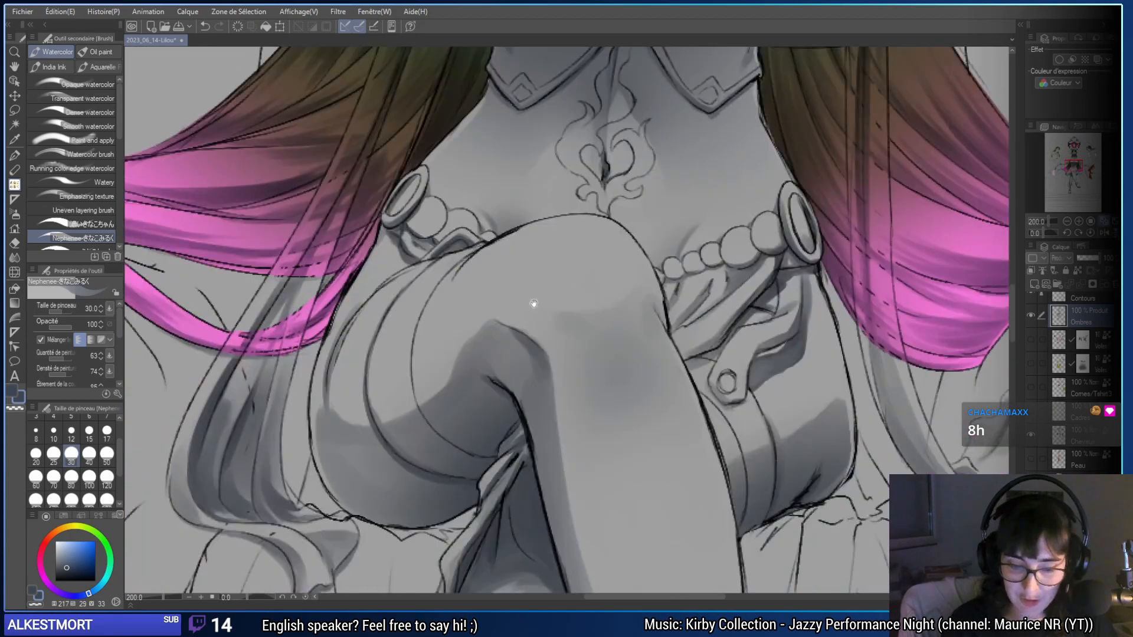
pyautogui.hscroll(10, 270, 412)
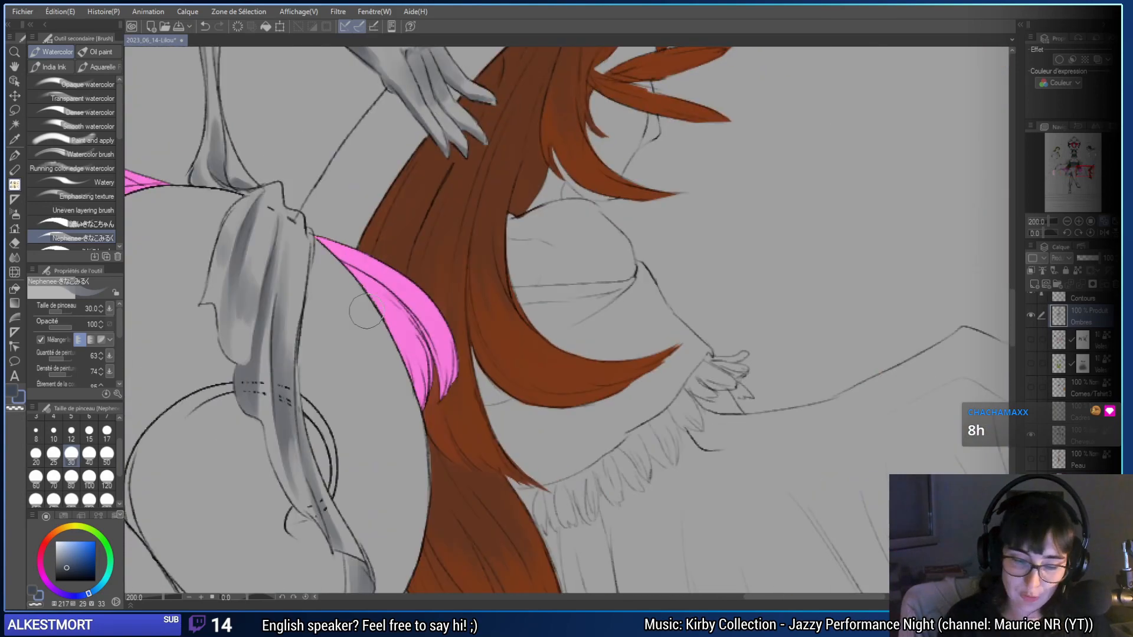
pyautogui.moveTo(330, 265)
pyautogui.mouseDown()
pyautogui.moveTo(444, 355)
pyautogui.moveTo(372, 274)
pyautogui.moveTo(445, 398)
pyautogui.moveTo(428, 333)
pyautogui.moveTo(446, 370)
pyautogui.moveTo(404, 302)
pyautogui.mouseUp()
pyautogui.moveTo(440, 352); pyautogui.dragTo(449, 367)
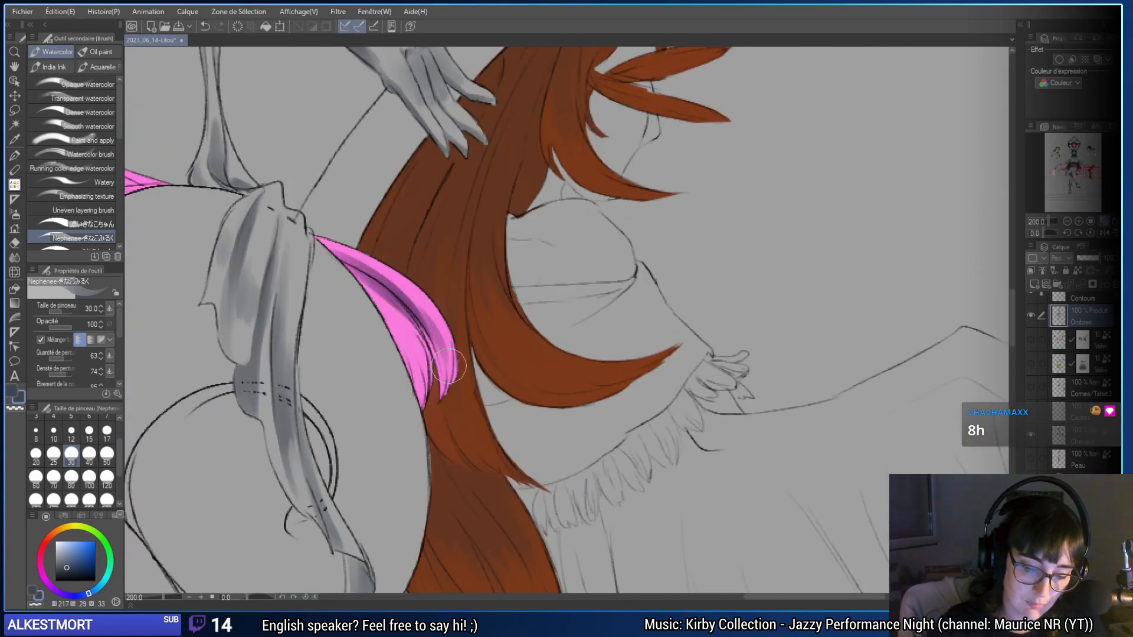
pyautogui.moveTo(419, 312)
pyautogui.mouseDown()
pyautogui.moveTo(428, 365)
pyautogui.moveTo(407, 307)
pyautogui.mouseUp()
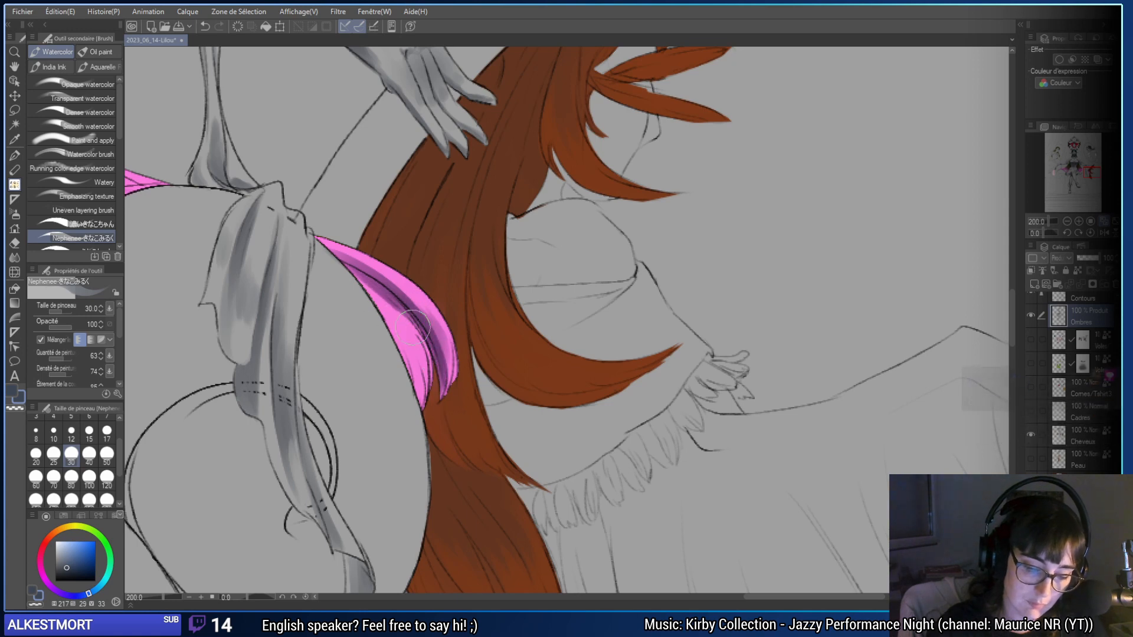
pyautogui.moveTo(363, 272); pyautogui.dragTo(413, 354)
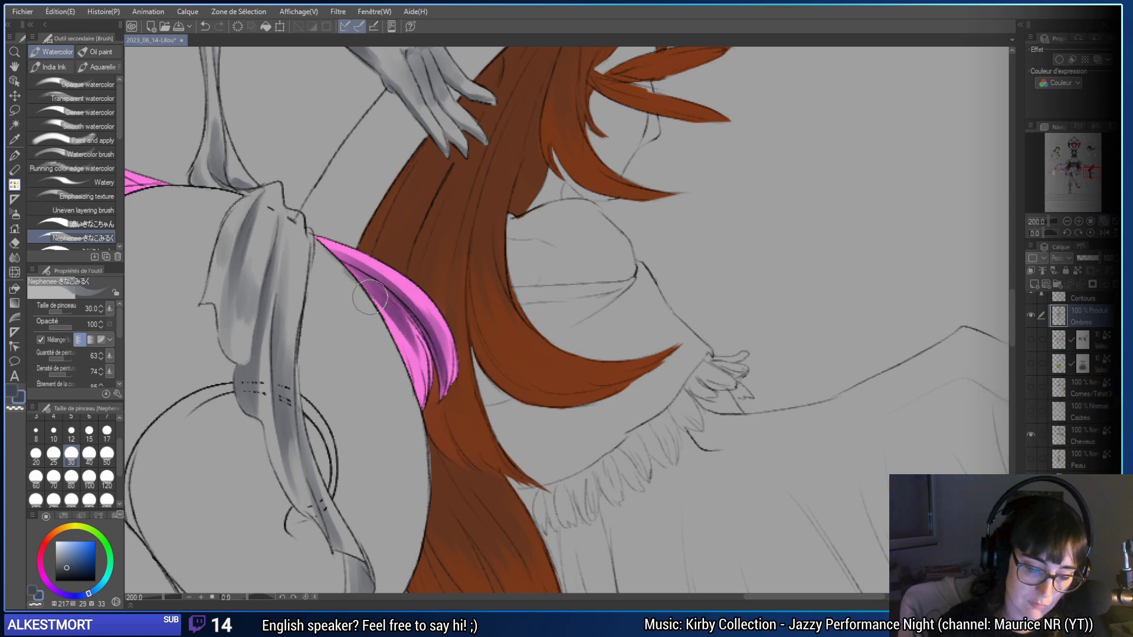
pyautogui.moveTo(370, 297)
pyautogui.mouseDown()
pyautogui.moveTo(416, 411)
pyautogui.moveTo(395, 330)
pyautogui.moveTo(419, 390)
pyautogui.moveTo(410, 360)
pyautogui.mouseUp()
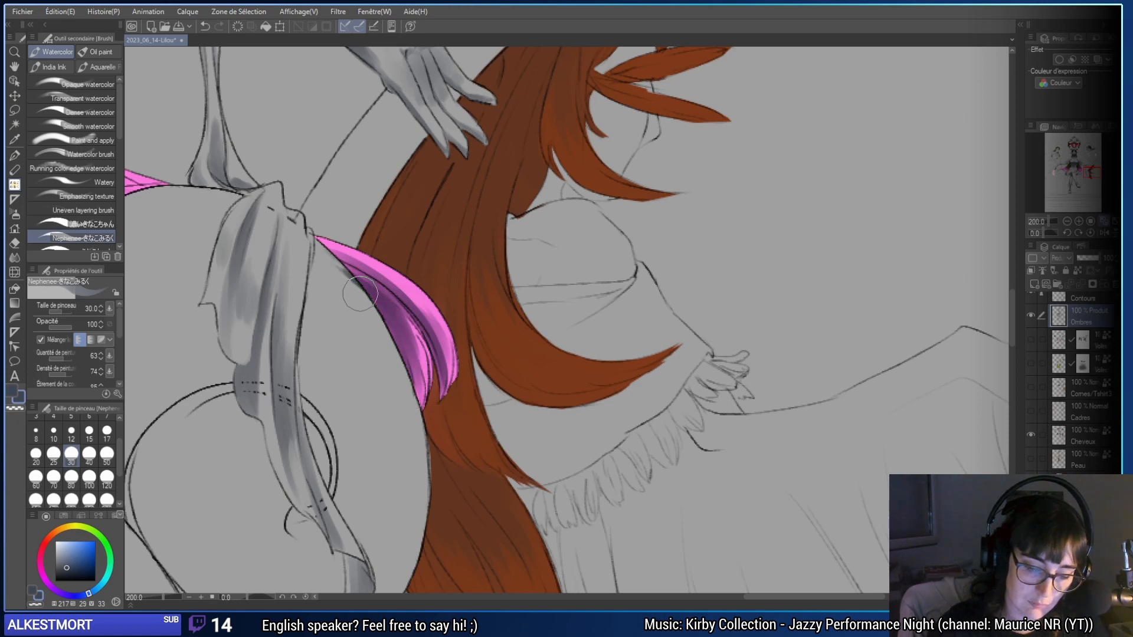
pyautogui.press('e')
# - Shade the green hair hanging on the left side of the central woman's face and neck, following the strands to the shoulder
pyautogui.press('b')
pyautogui.moveTo(354, 392)
pyautogui.mouseDown()
pyautogui.moveTo(413, 354)
pyautogui.moveTo(493, 329)
pyautogui.moveTo(415, 409)
pyautogui.moveTo(419, 490)
pyautogui.mouseUp()
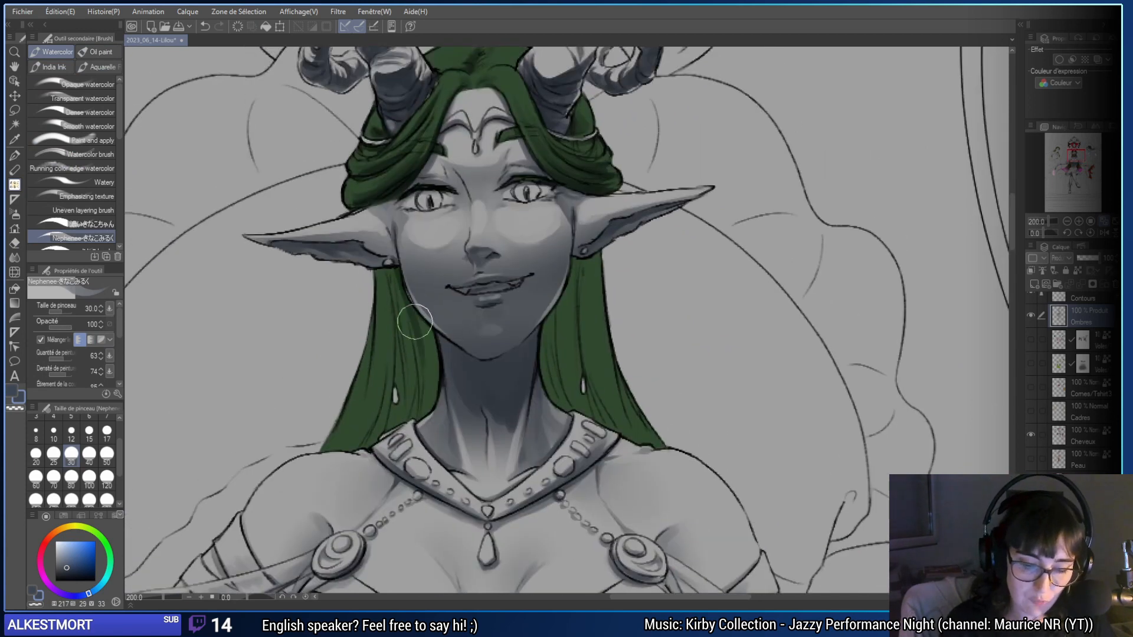
pyautogui.moveTo(425, 408); pyautogui.dragTo(433, 393)
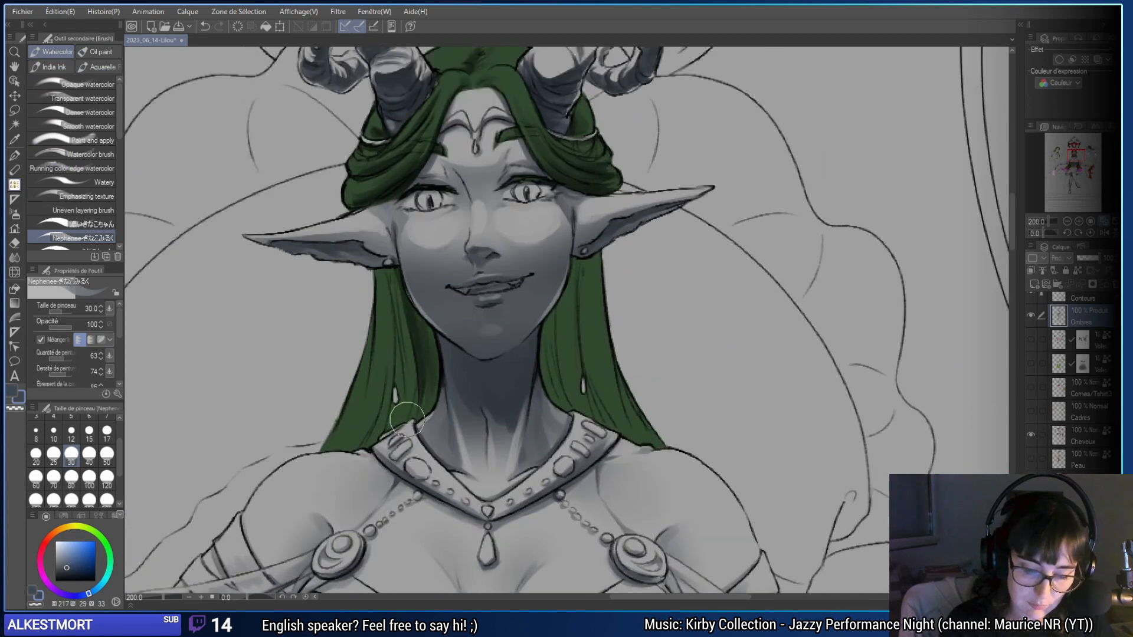
pyautogui.moveTo(394, 331)
pyautogui.mouseDown()
pyautogui.moveTo(403, 397)
pyautogui.moveTo(395, 362)
pyautogui.mouseUp()
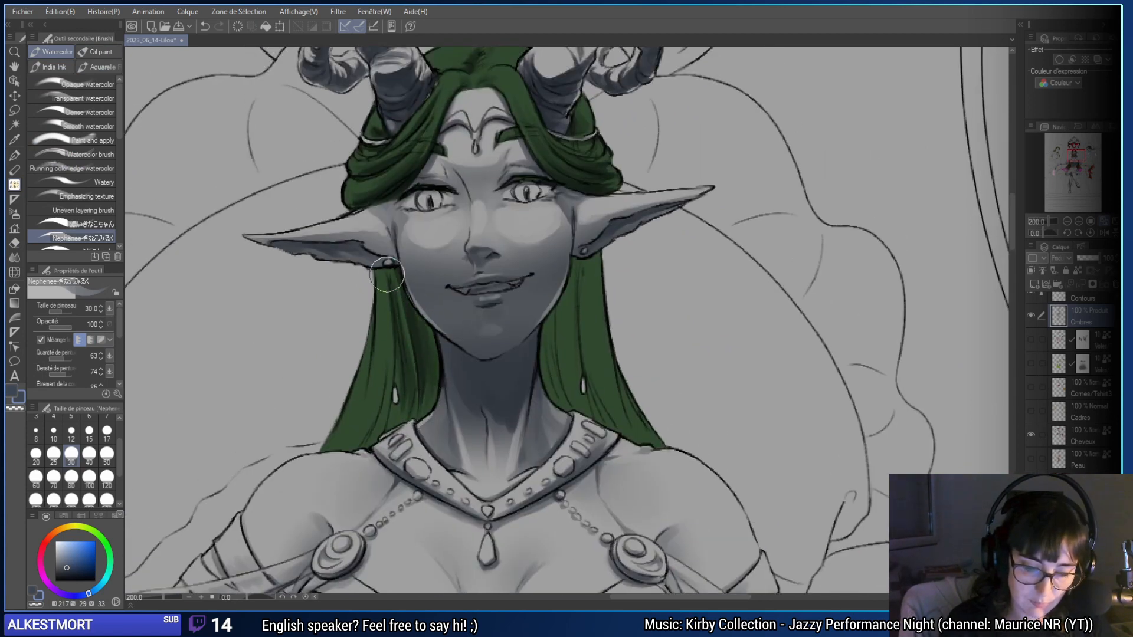
pyautogui.moveTo(388, 313); pyautogui.dragTo(390, 365)
pyautogui.moveTo(352, 447)
pyautogui.mouseDown()
pyautogui.moveTo(360, 407)
pyautogui.moveTo(338, 451)
pyautogui.moveTo(387, 348)
pyautogui.mouseUp()
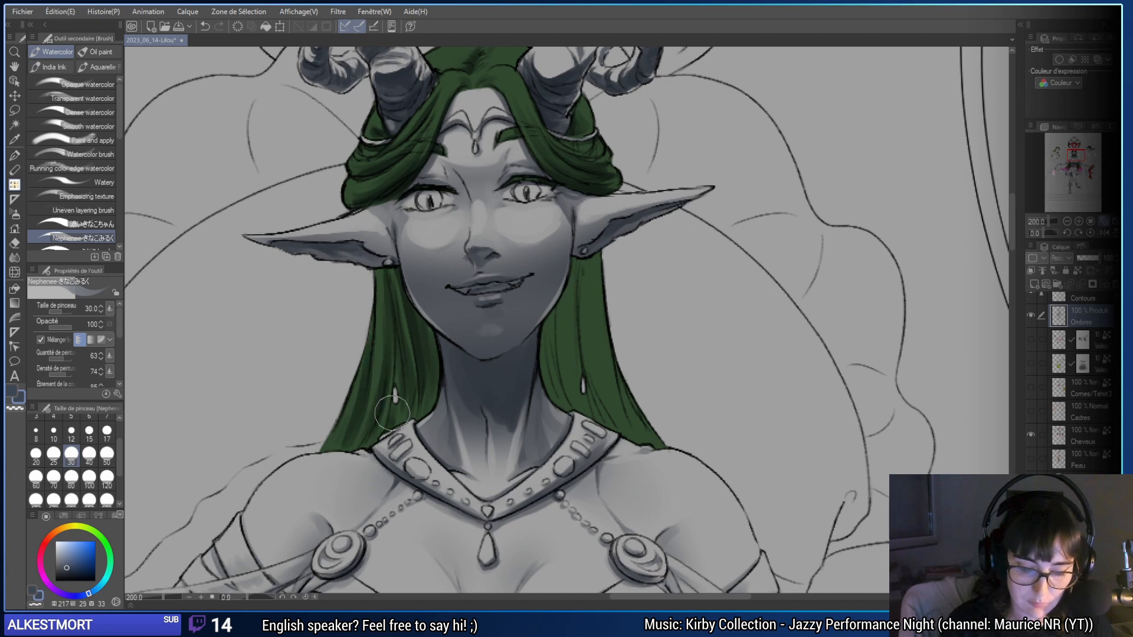
# - Shade the green hair hanging on the right side of the central woman's neck, from below the ear to the shoulder
pyautogui.moveTo(605, 403); pyautogui.dragTo(567, 378)
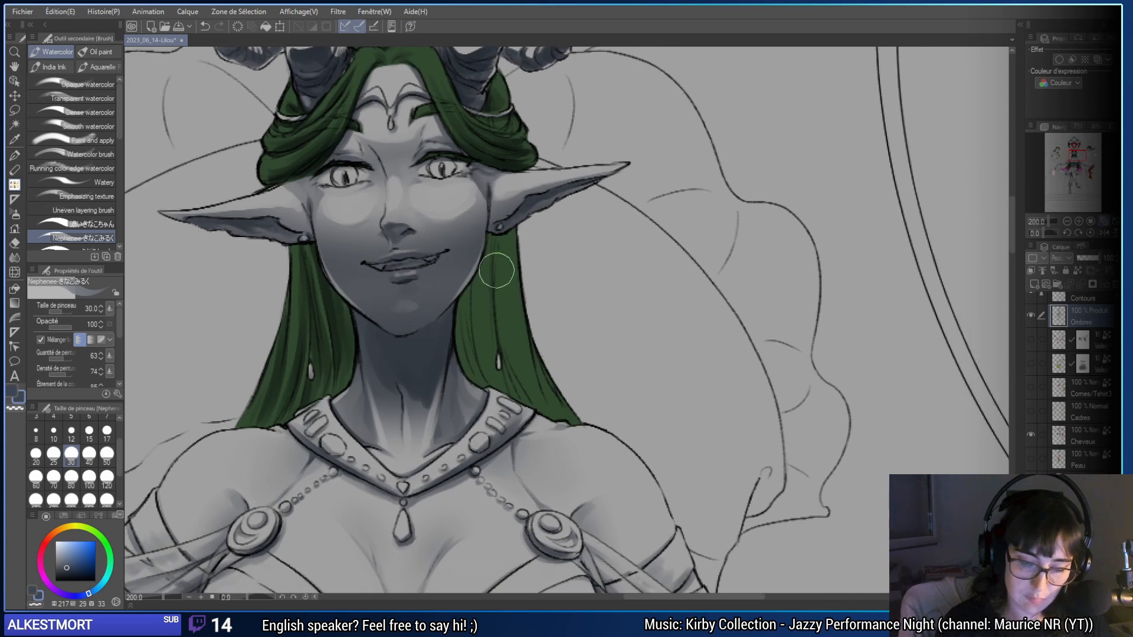
pyautogui.moveTo(502, 260); pyautogui.dragTo(510, 348)
pyautogui.moveTo(504, 235); pyautogui.dragTo(510, 339)
pyautogui.moveTo(527, 265); pyautogui.dragTo(517, 293)
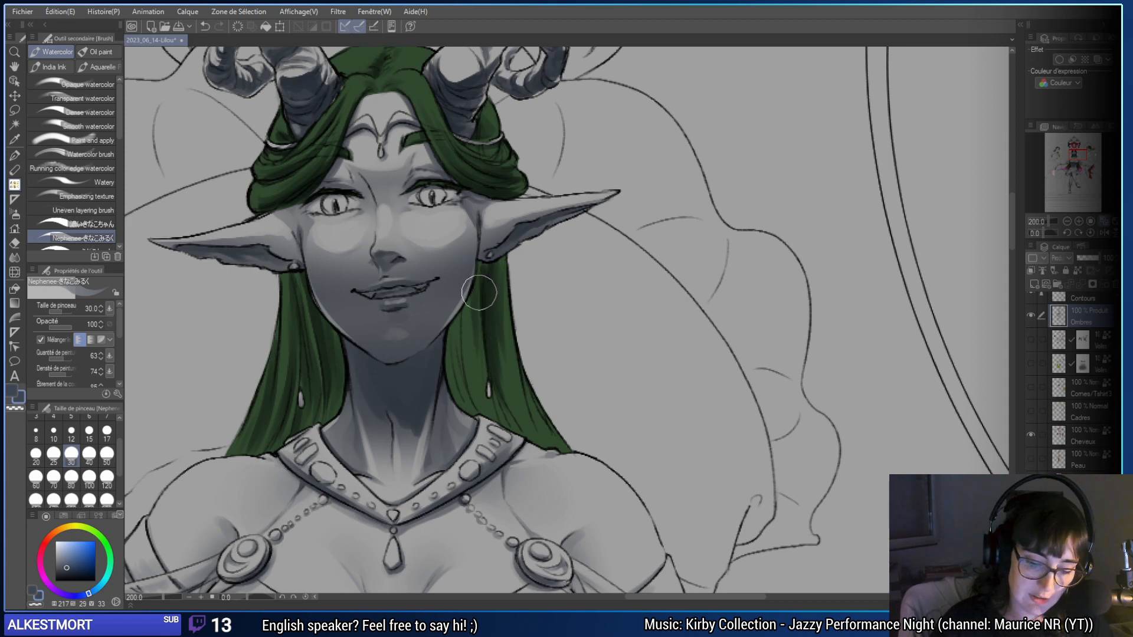
pyautogui.moveTo(475, 284)
pyautogui.mouseDown()
pyautogui.moveTo(476, 412)
pyautogui.moveTo(451, 368)
pyautogui.moveTo(466, 404)
pyautogui.moveTo(451, 378)
pyautogui.moveTo(453, 344)
pyautogui.moveTo(467, 391)
pyautogui.moveTo(457, 323)
pyautogui.moveTo(451, 335)
pyautogui.moveTo(466, 331)
pyautogui.moveTo(477, 378)
pyautogui.moveTo(446, 388)
pyautogui.moveTo(512, 317)
pyautogui.moveTo(513, 284)
pyautogui.moveTo(516, 400)
pyautogui.moveTo(508, 302)
pyautogui.moveTo(531, 417)
pyautogui.moveTo(498, 319)
pyautogui.moveTo(548, 439)
pyautogui.moveTo(533, 406)
pyautogui.moveTo(555, 430)
pyautogui.moveTo(519, 348)
pyautogui.moveTo(567, 450)
pyautogui.moveTo(528, 357)
pyautogui.moveTo(570, 437)
pyautogui.moveTo(546, 386)
pyautogui.moveTo(584, 454)
pyautogui.moveTo(550, 369)
pyautogui.moveTo(598, 464)
pyautogui.mouseUp()
# - Deepen the shadows in the green hair lengths on both sides of the central woman's neck with the size 30 brush
pyautogui.hscroll(-2, 477, 378)
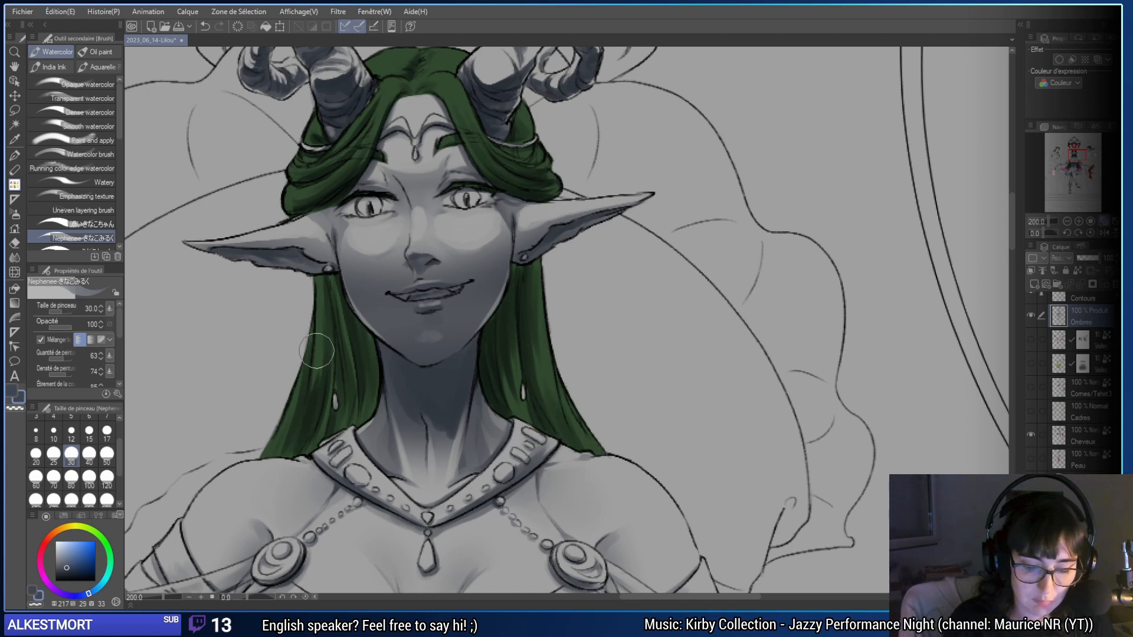
pyautogui.moveTo(317, 351)
pyautogui.mouseDown()
pyautogui.moveTo(289, 450)
pyautogui.moveTo(316, 351)
pyautogui.moveTo(300, 438)
pyautogui.moveTo(322, 448)
pyautogui.moveTo(309, 449)
pyautogui.moveTo(373, 358)
pyautogui.moveTo(330, 432)
pyautogui.moveTo(342, 405)
pyautogui.moveTo(340, 355)
pyautogui.moveTo(334, 433)
pyautogui.moveTo(336, 336)
pyautogui.moveTo(358, 333)
pyautogui.moveTo(344, 306)
pyautogui.moveTo(368, 410)
pyautogui.moveTo(359, 429)
pyautogui.moveTo(375, 382)
pyautogui.moveTo(369, 343)
pyautogui.moveTo(371, 413)
pyautogui.mouseUp()
pyautogui.press('c')
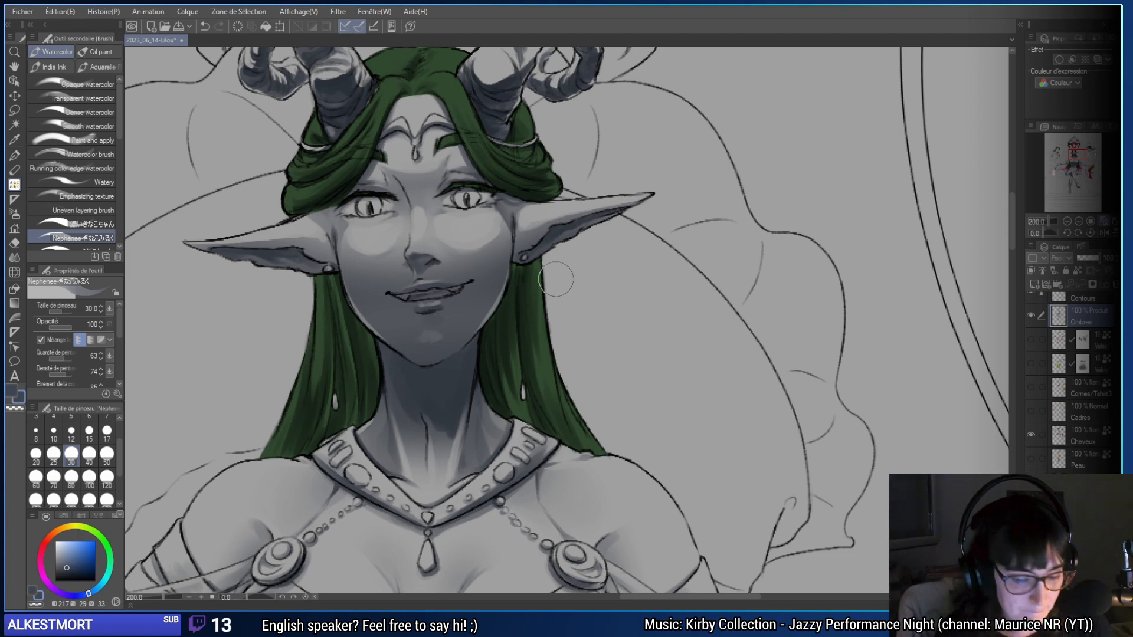
pyautogui.moveTo(481, 378); pyautogui.dragTo(485, 394)
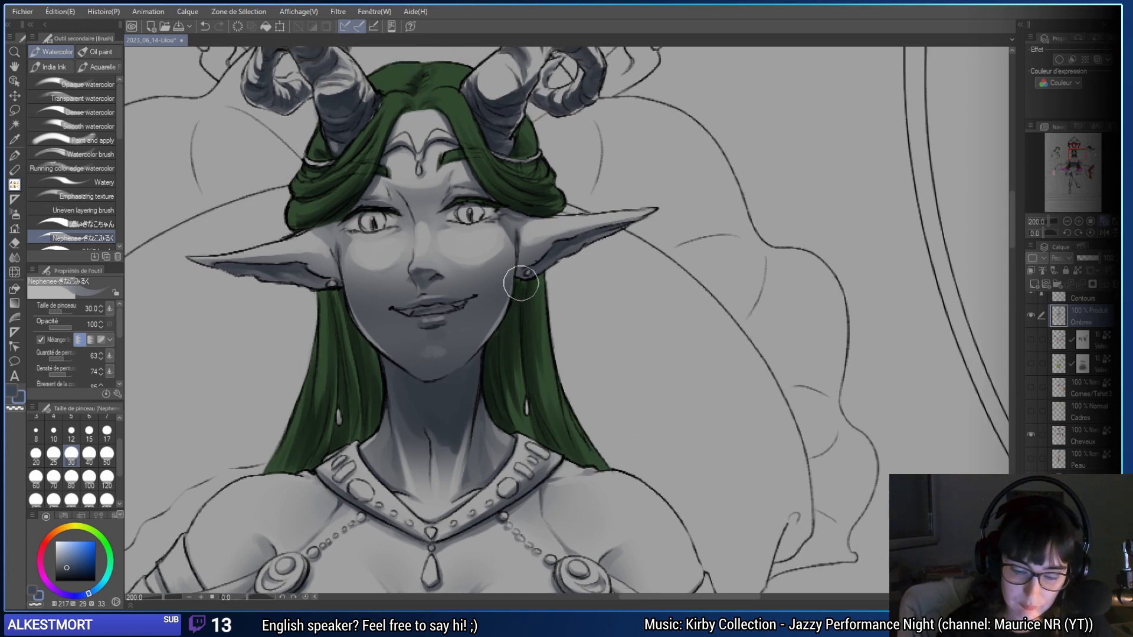
pyautogui.moveTo(607, 391); pyautogui.dragTo(629, 425)
# - Show all the flat colour layers and examine the shading over the whole illustration, at 33.3% and 66.7% zoom
pyautogui.scroll(-2, 629, 424)
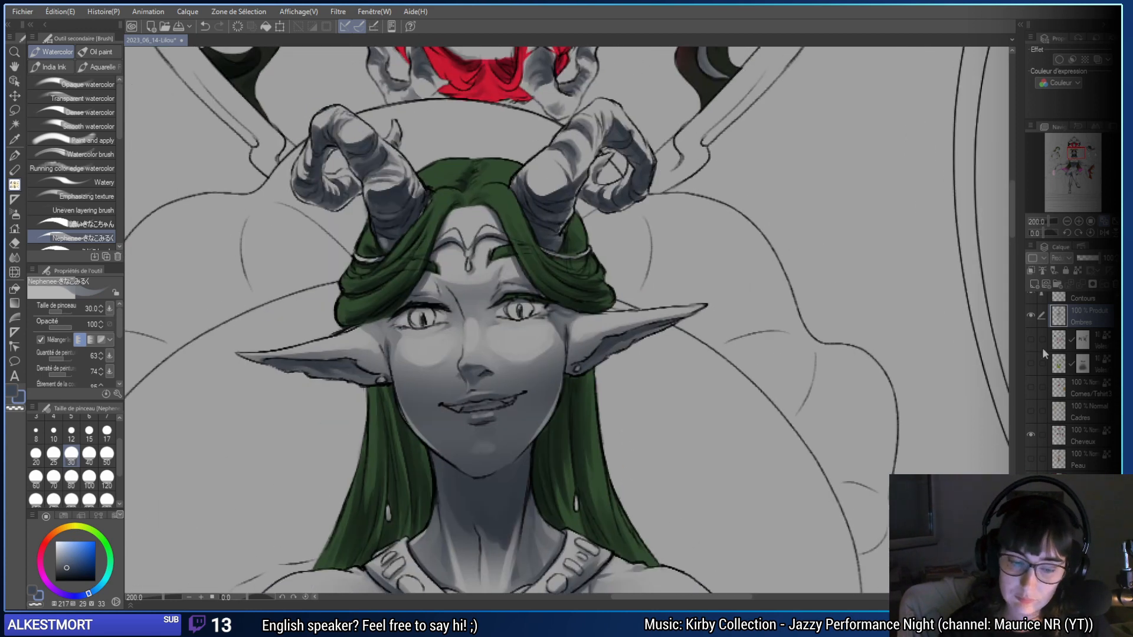
pyautogui.click(1099, 224)
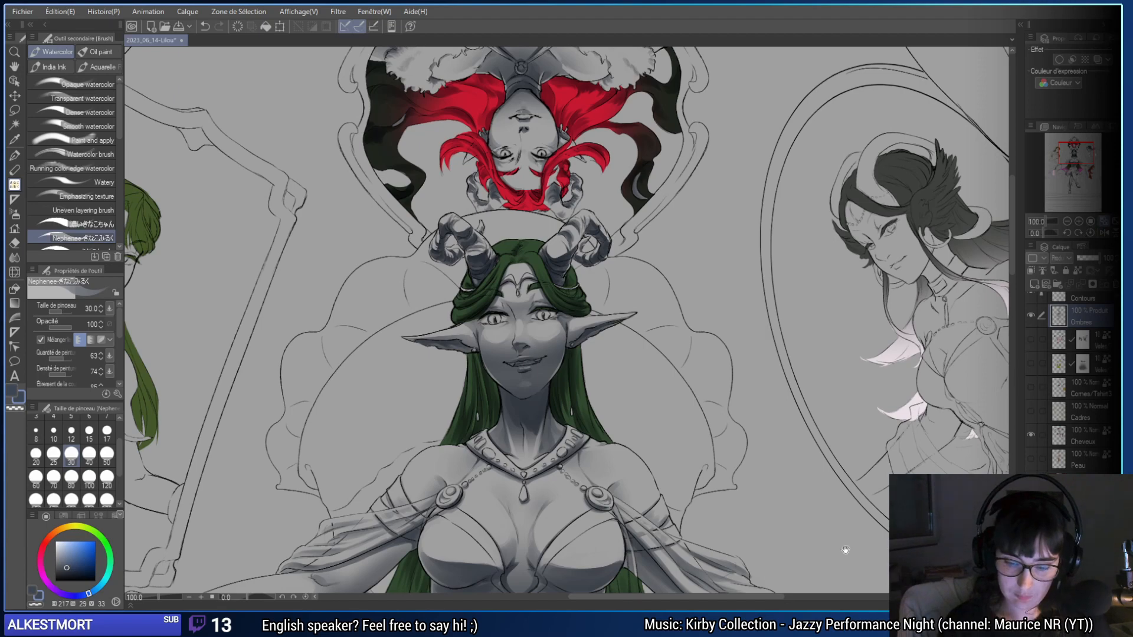
pyautogui.scroll(-2, 845, 550)
pyautogui.click(1067, 222)
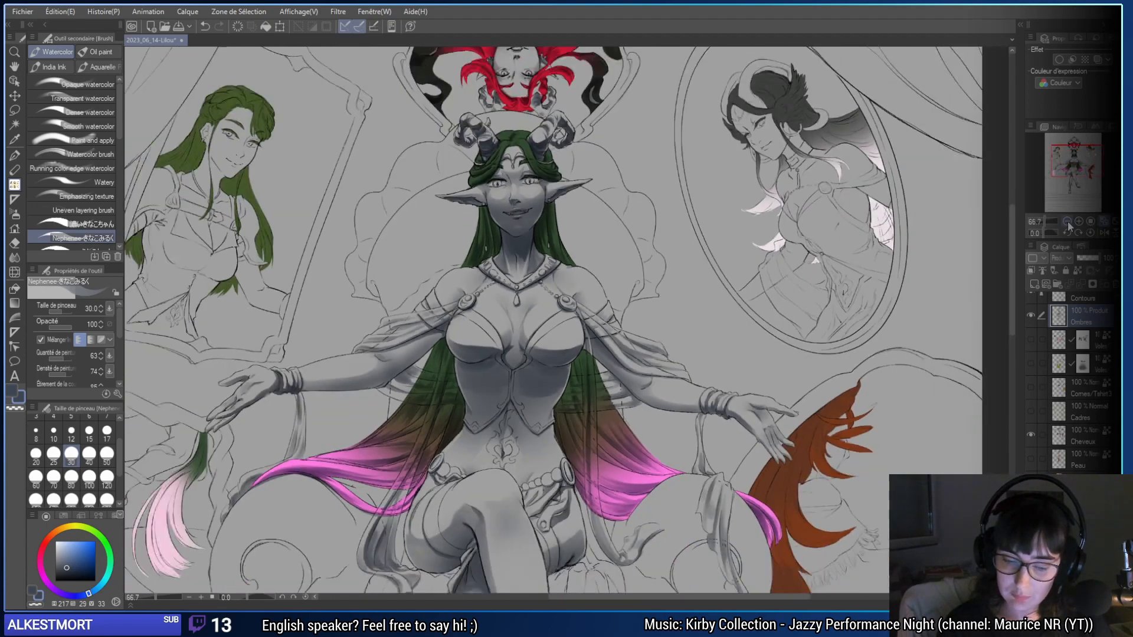
pyautogui.click(1068, 222)
pyautogui.click(1067, 222)
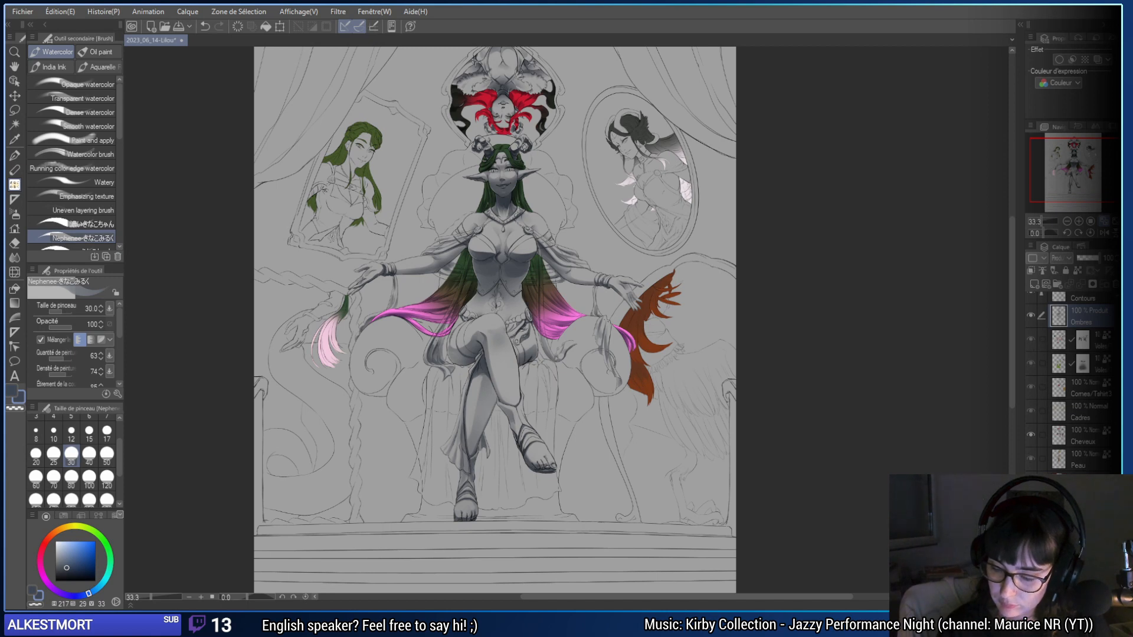
pyautogui.moveTo(1030, 339); pyautogui.dragTo(1030, 458)
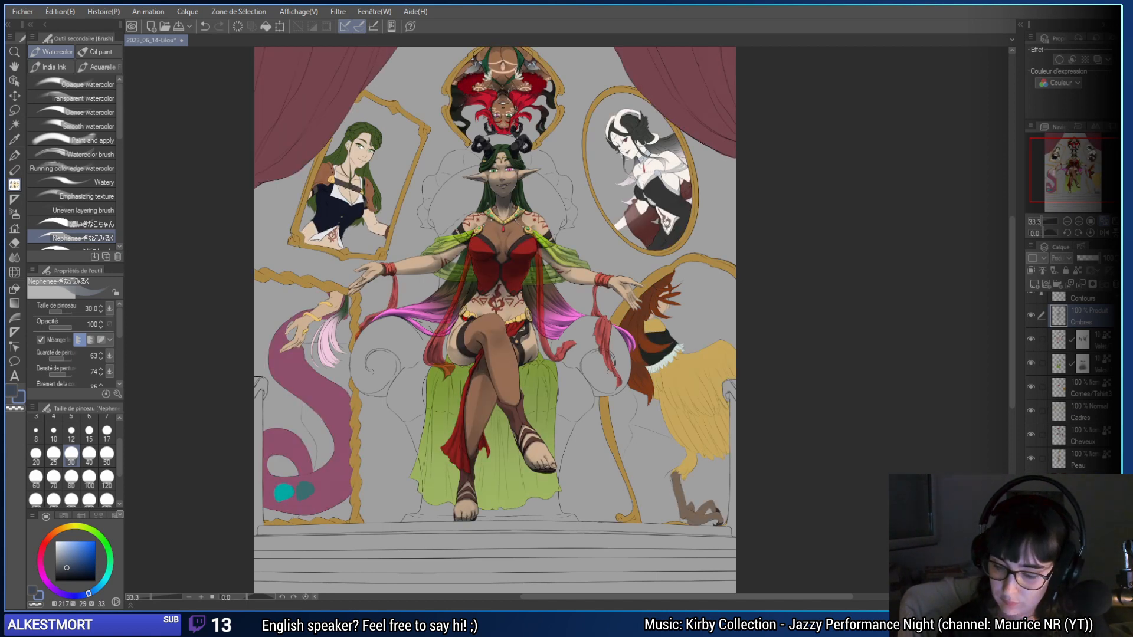
pyautogui.click(1091, 222)
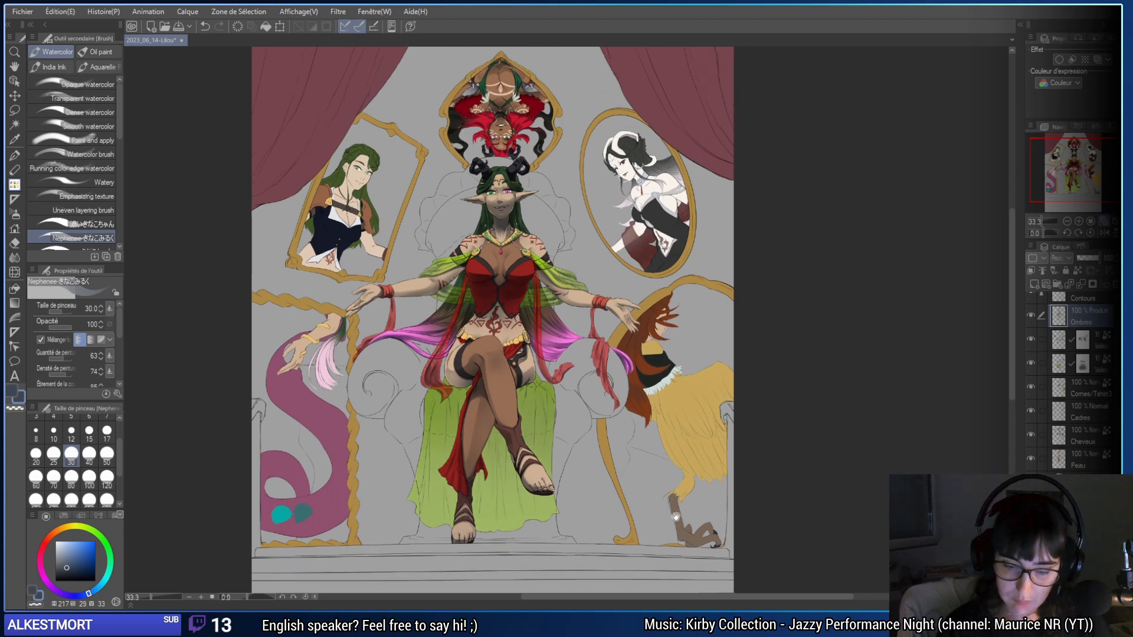
pyautogui.click(1079, 221)
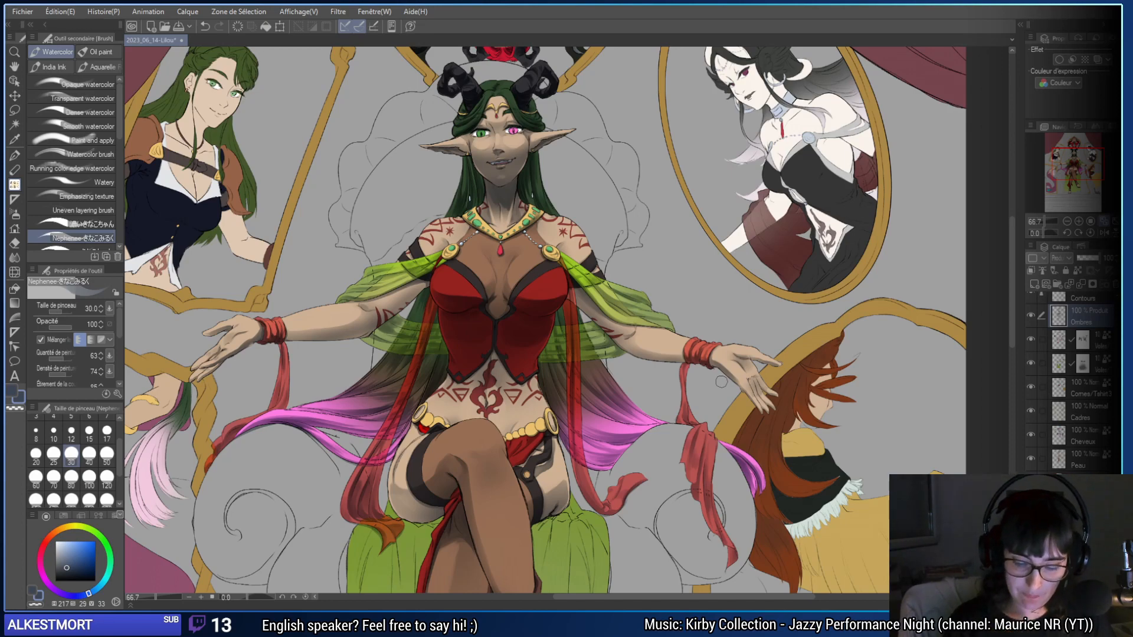
pyautogui.scroll(-10, 721, 382)
pyautogui.scroll(12, 685, 307)
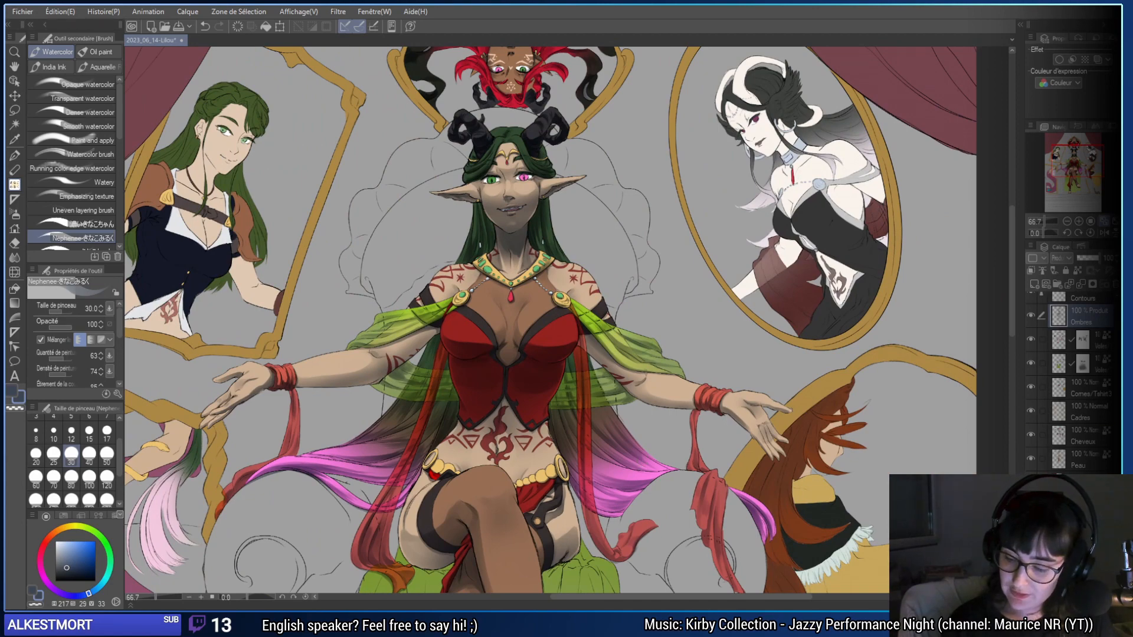
# - Try the Couleur blending mode on the flat colour layers together with the grey shadows
pyautogui.press('Delete')
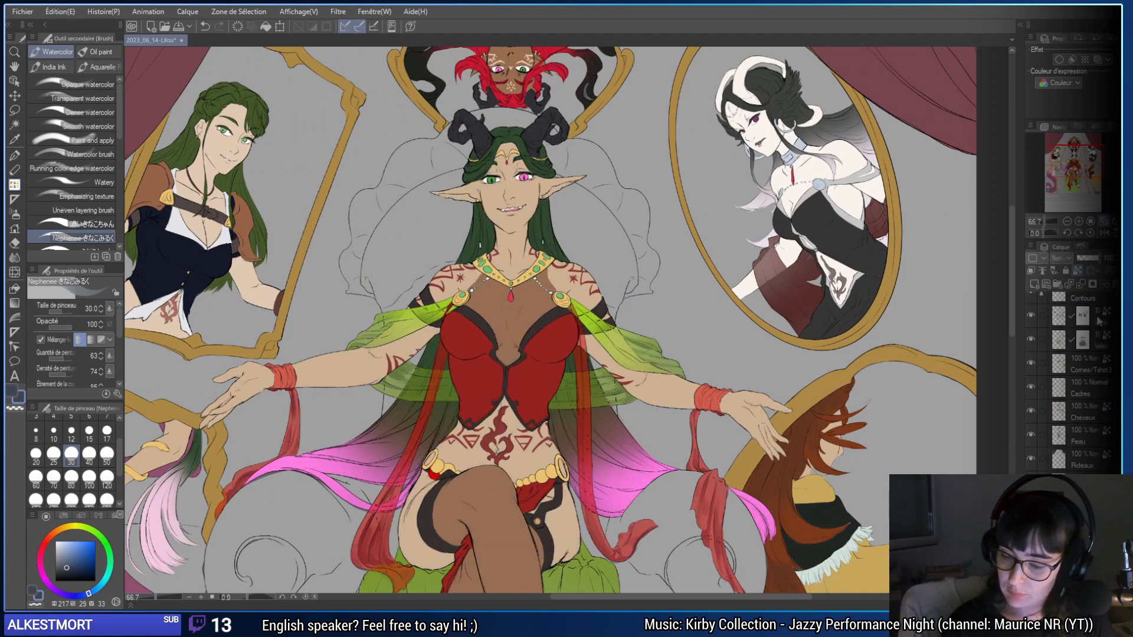
pyautogui.click(1065, 255)
pyautogui.click(289, 316)
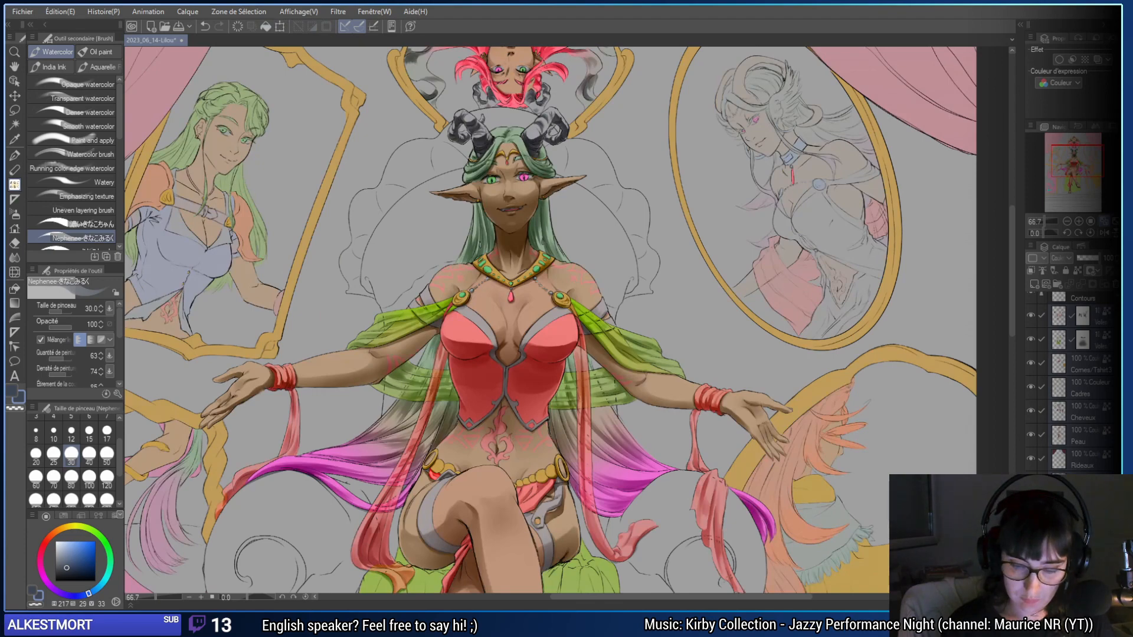
pyautogui.hotkey('ctrl', 'z')
pyautogui.hotkey('ctrl', 'z')
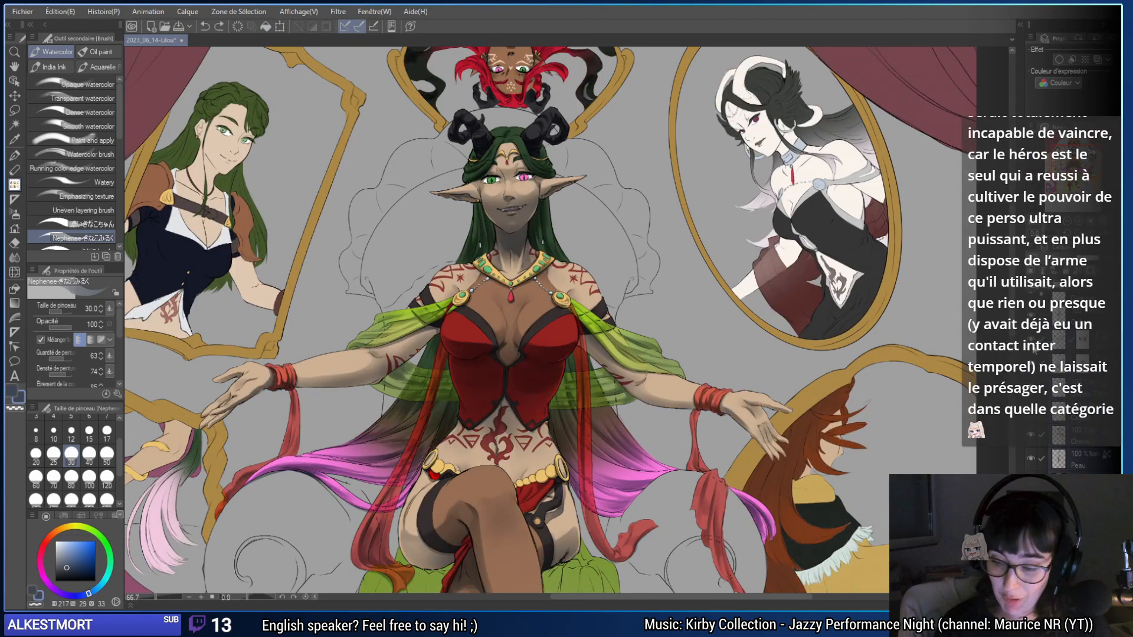
# - Hide the flat colour layers and examine the grey shading around the throne, framed portraits and hair strands in the lower left frame
pyautogui.hotkey('ctrl', 'y')
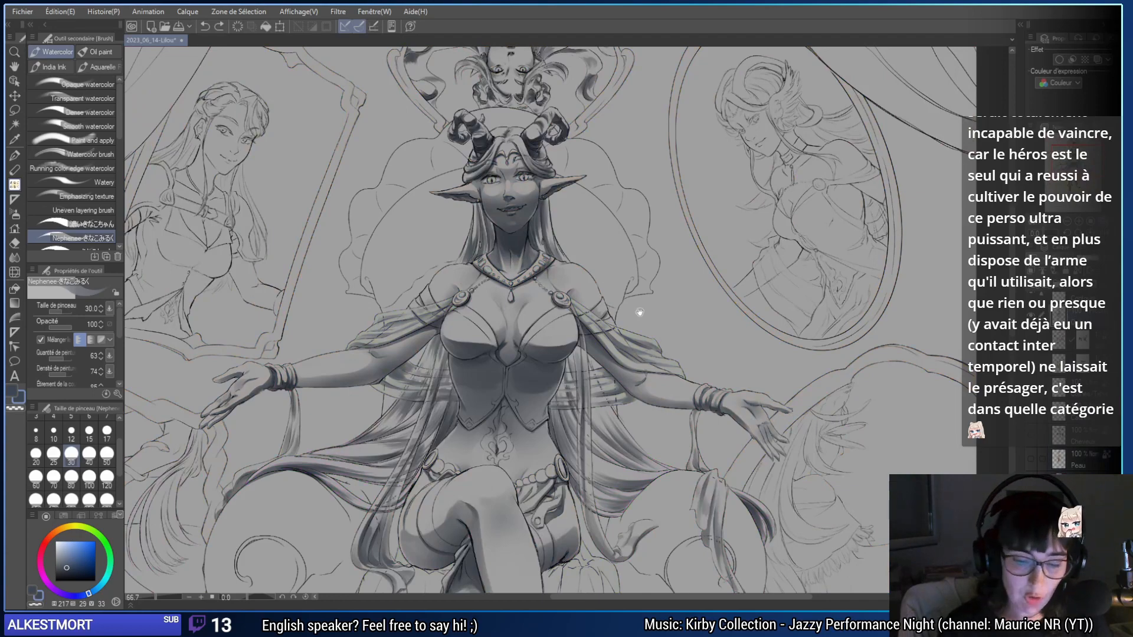
pyautogui.moveTo(640, 312); pyautogui.dragTo(577, 515)
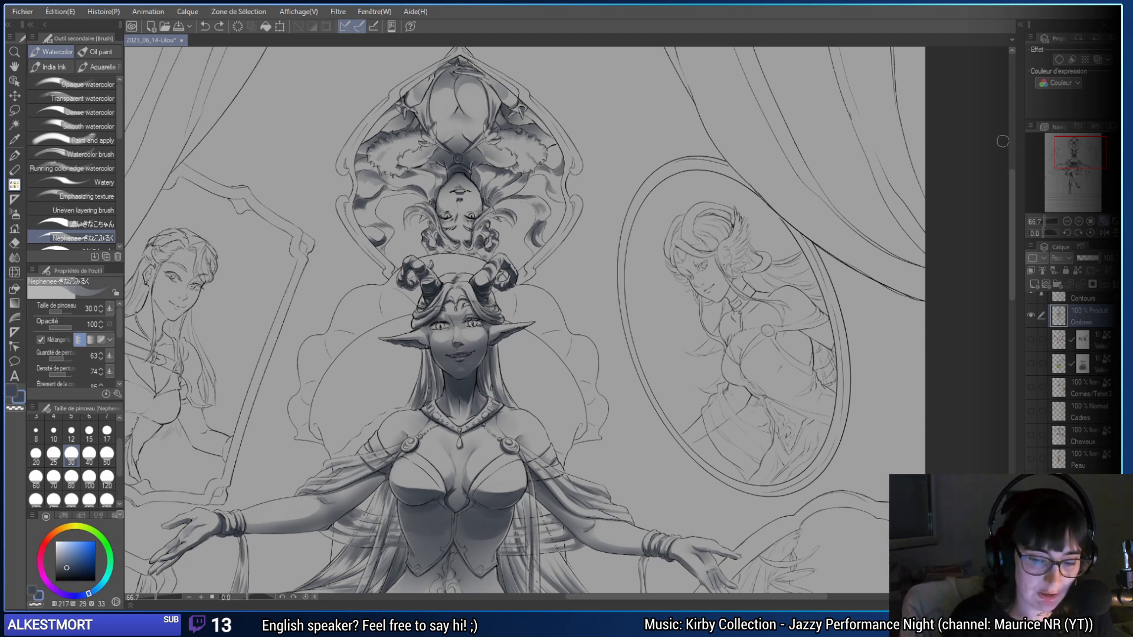
pyautogui.click(1081, 132)
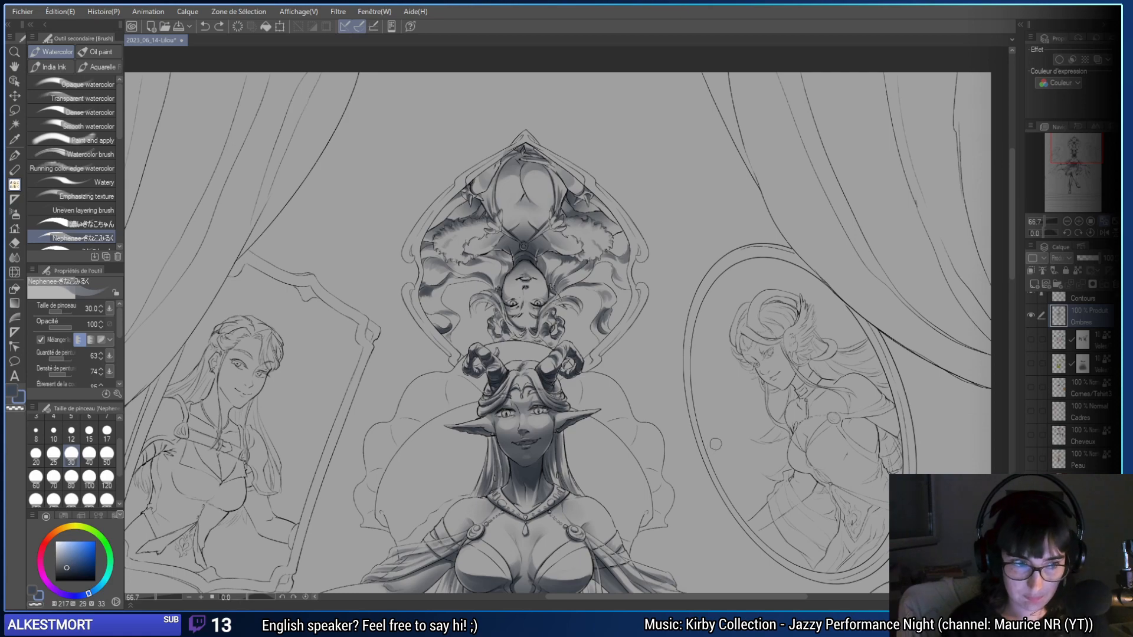
pyautogui.moveTo(798, 470); pyautogui.dragTo(822, 350)
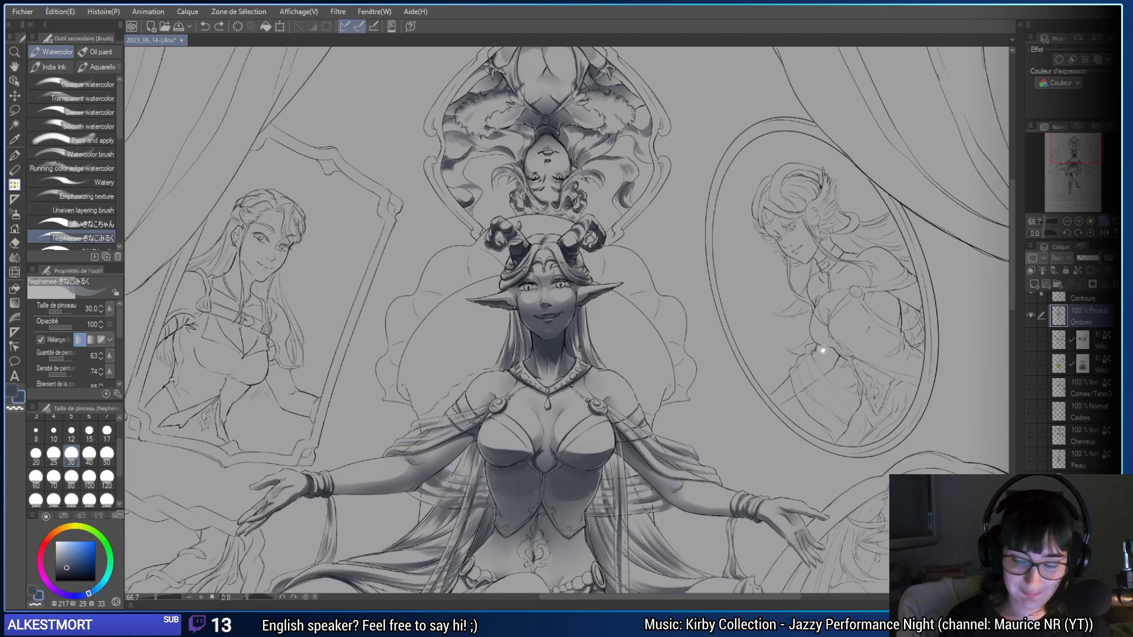
pyautogui.moveTo(634, 419)
pyautogui.mouseDown()
pyautogui.moveTo(647, 238)
pyautogui.moveTo(521, 56)
pyautogui.mouseUp()
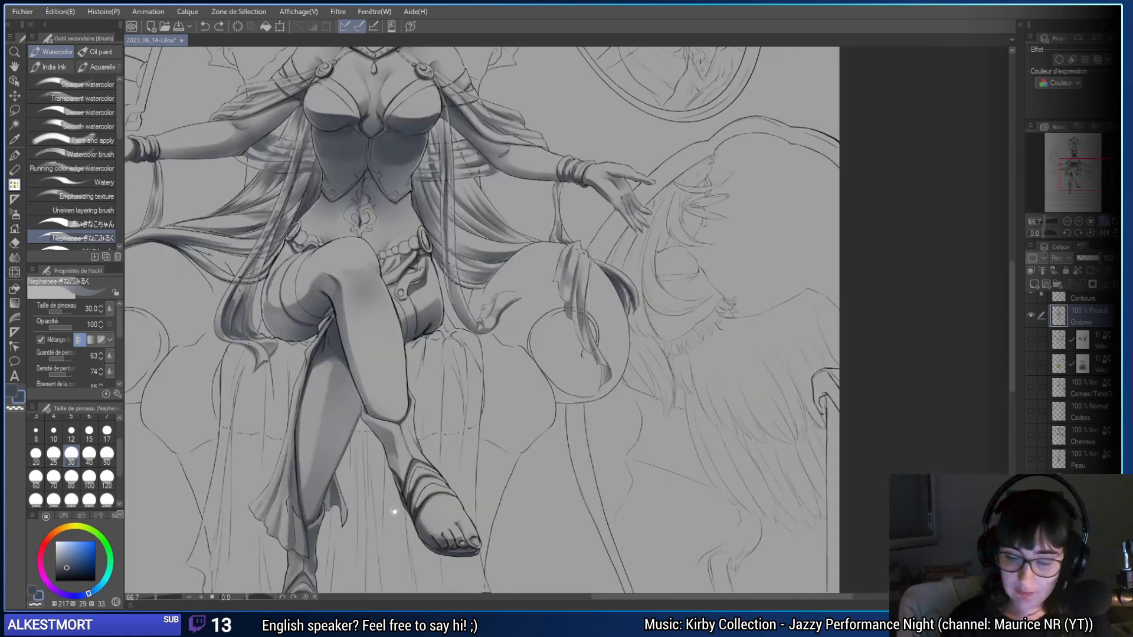
pyautogui.moveTo(488, 496); pyautogui.dragTo(830, 458)
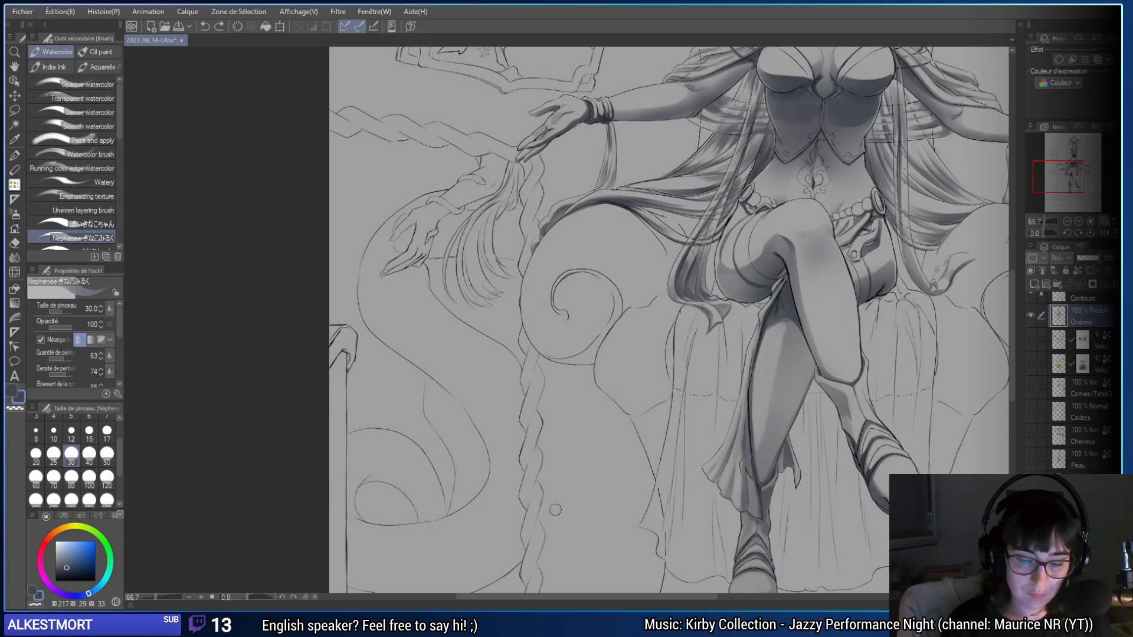
pyautogui.scroll(-1, 505, 438)
pyautogui.click(1088, 222)
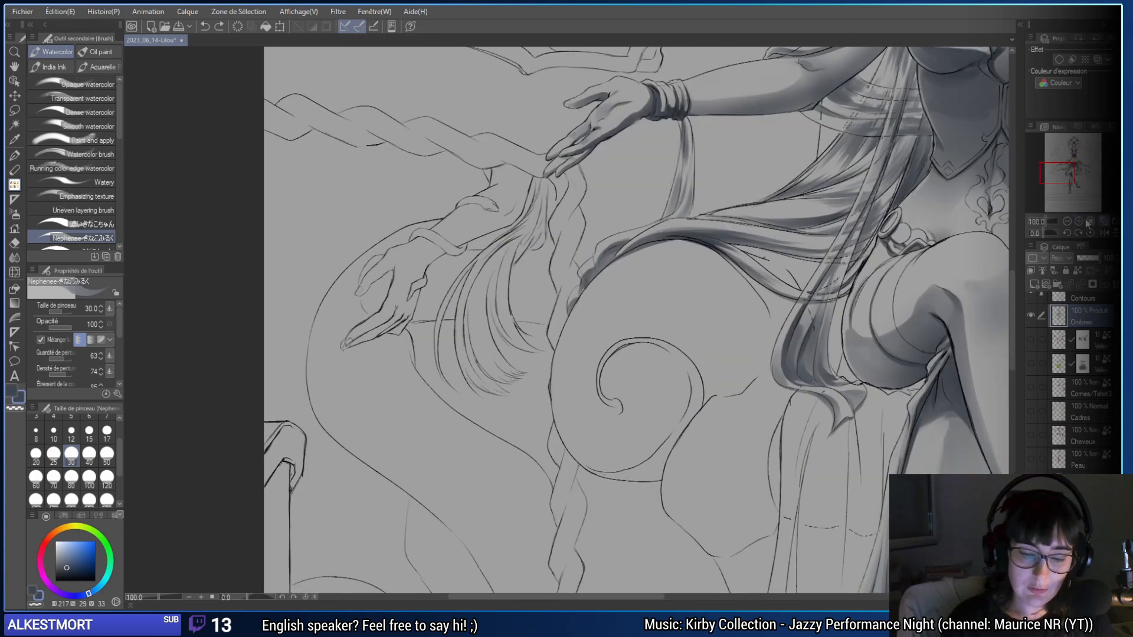
pyautogui.scroll(2, 377, 177)
pyautogui.press('[')
pyautogui.press('[')
pyautogui.press('[')
pyautogui.press('[')
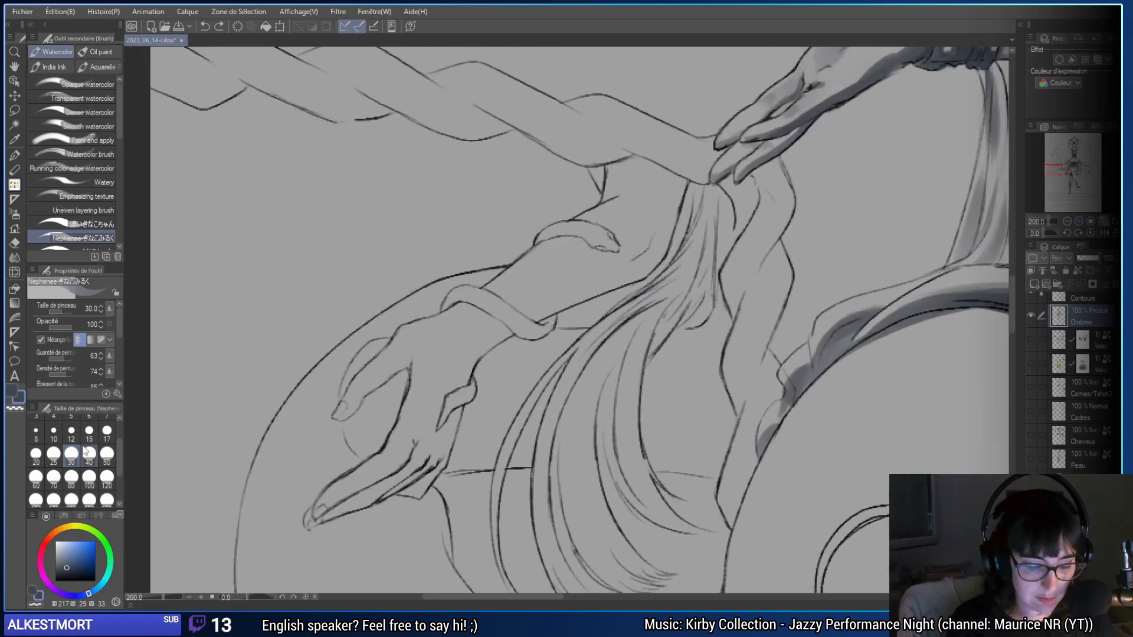
pyautogui.press(']')
pyautogui.press(']')
pyautogui.press(']')
pyautogui.press(']')
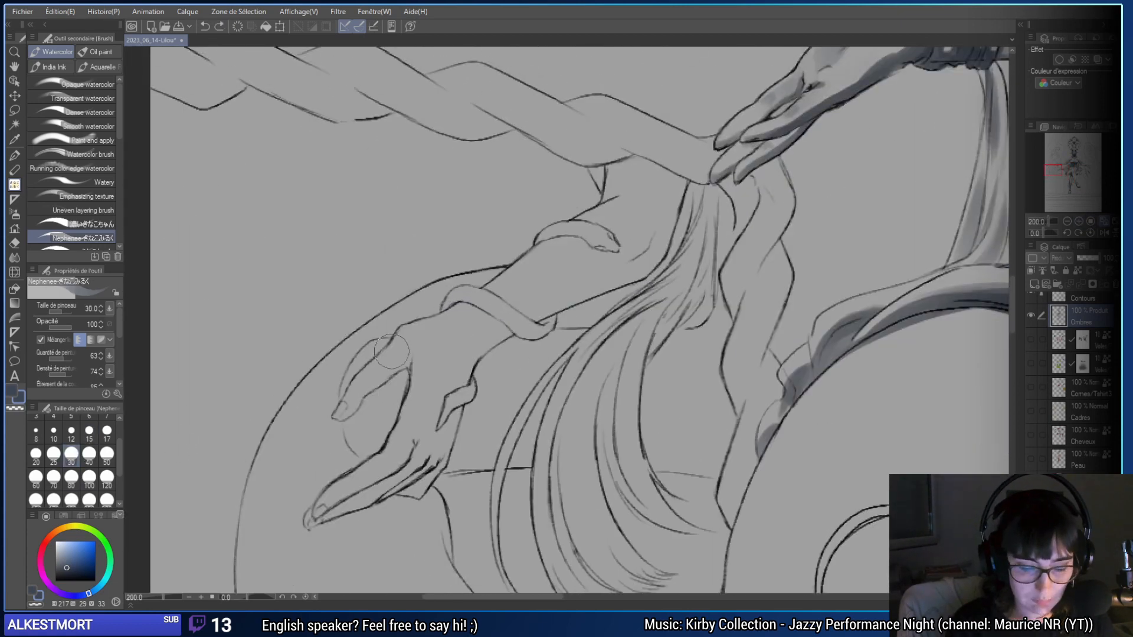
pyautogui.moveTo(582, 285); pyautogui.dragTo(540, 313)
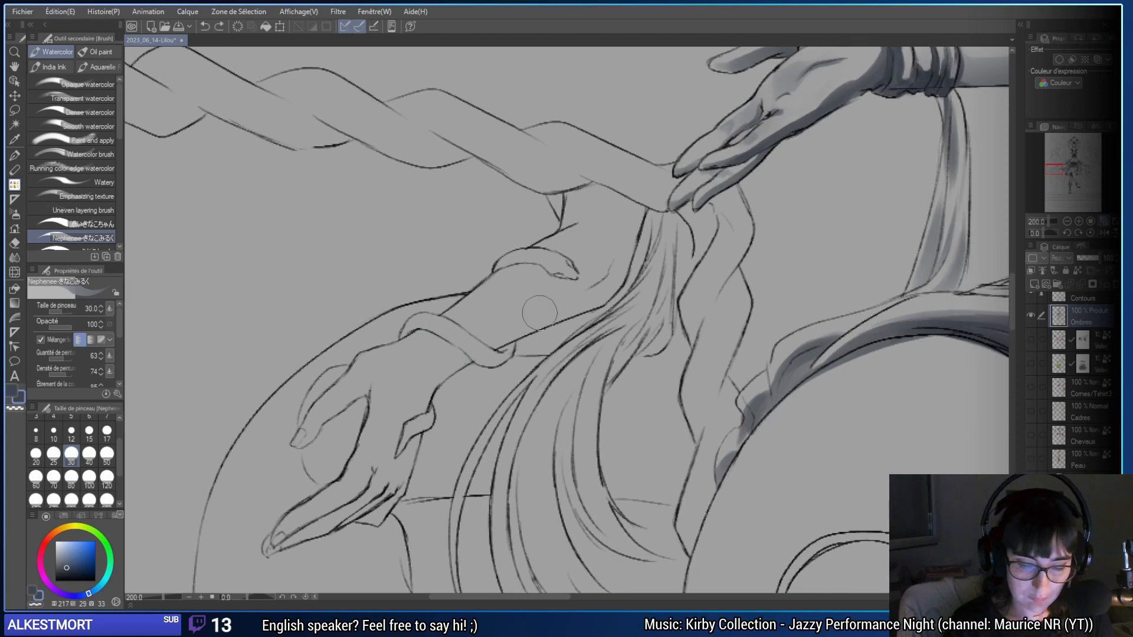
pyautogui.scroll(-2, 506, 374)
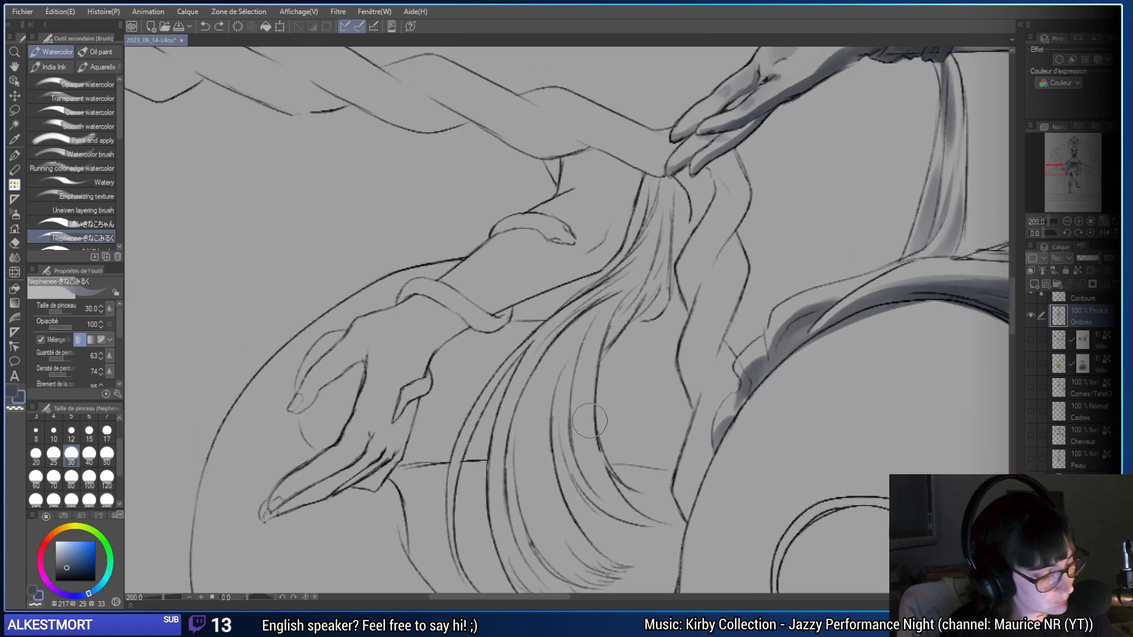
pyautogui.press(']')
pyautogui.press(']')
pyautogui.press(']')
pyautogui.press(']')
pyautogui.press(']')
pyautogui.press(']')
pyautogui.press(']')
pyautogui.press(']')
pyautogui.press(']')
pyautogui.press(']')
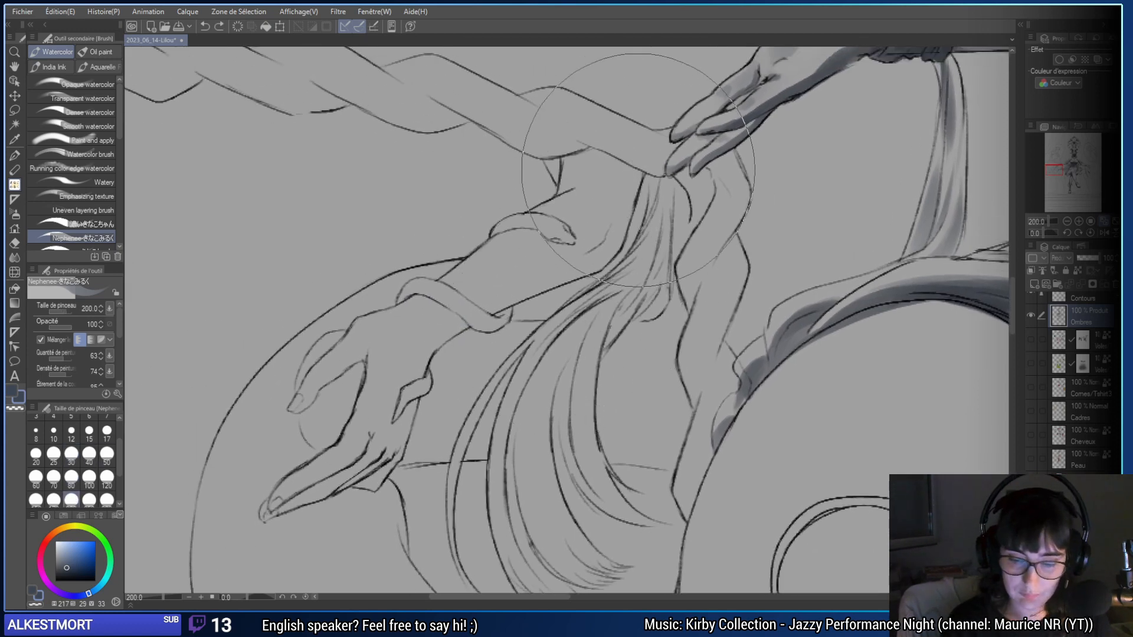
pyautogui.moveTo(634, 166)
pyautogui.mouseDown()
pyautogui.moveTo(604, 255)
pyautogui.moveTo(410, 316)
pyautogui.mouseUp()
pyautogui.hotkey('ctrl', 'z')
# - Select the area inside the lower-left braided frame from the FiltreCadres layer and switch to the Soft airbrush
pyautogui.press('m')
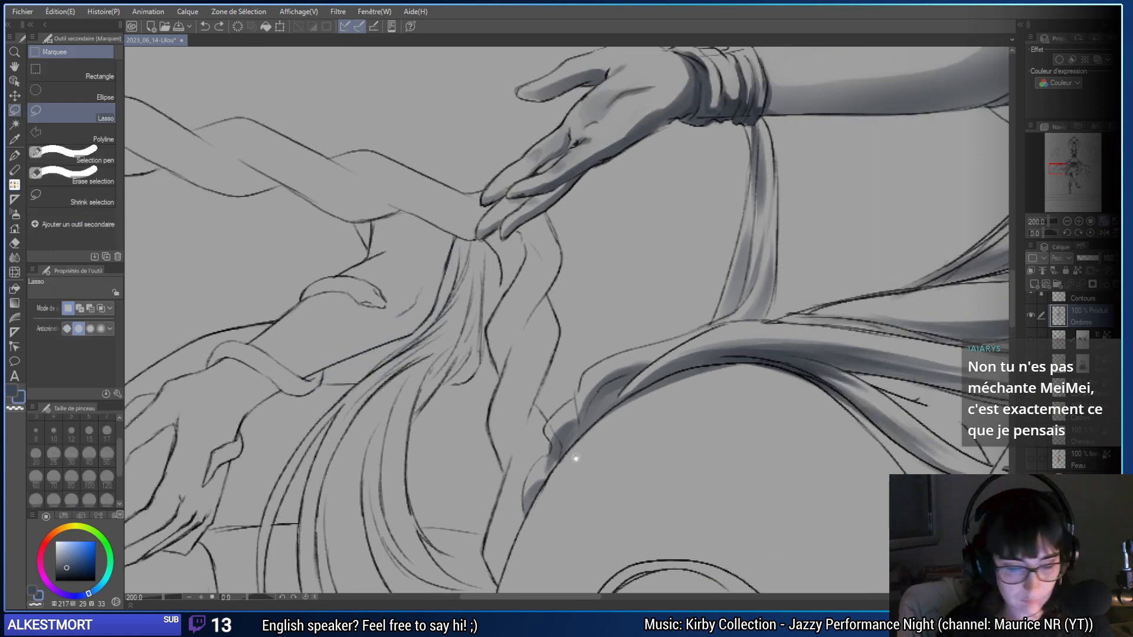
pyautogui.moveTo(696, 384); pyautogui.dragTo(724, 335)
pyautogui.click(1066, 222)
pyautogui.click(1065, 221)
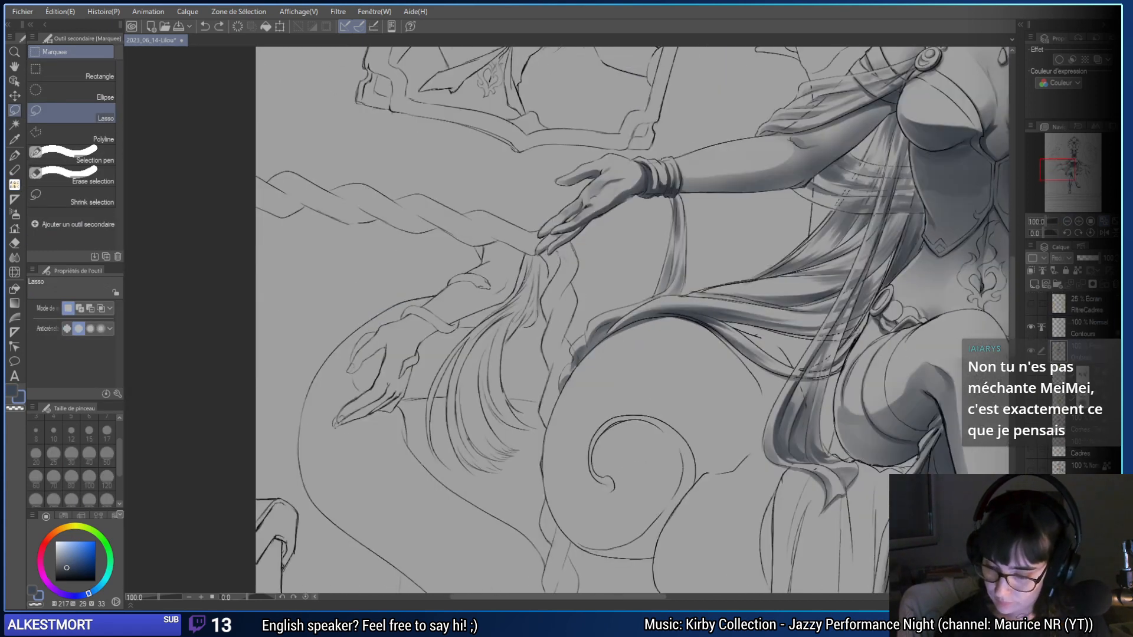
pyautogui.keyDown('ctrl'); pyautogui.click(1058, 304); pyautogui.keyUp('ctrl')
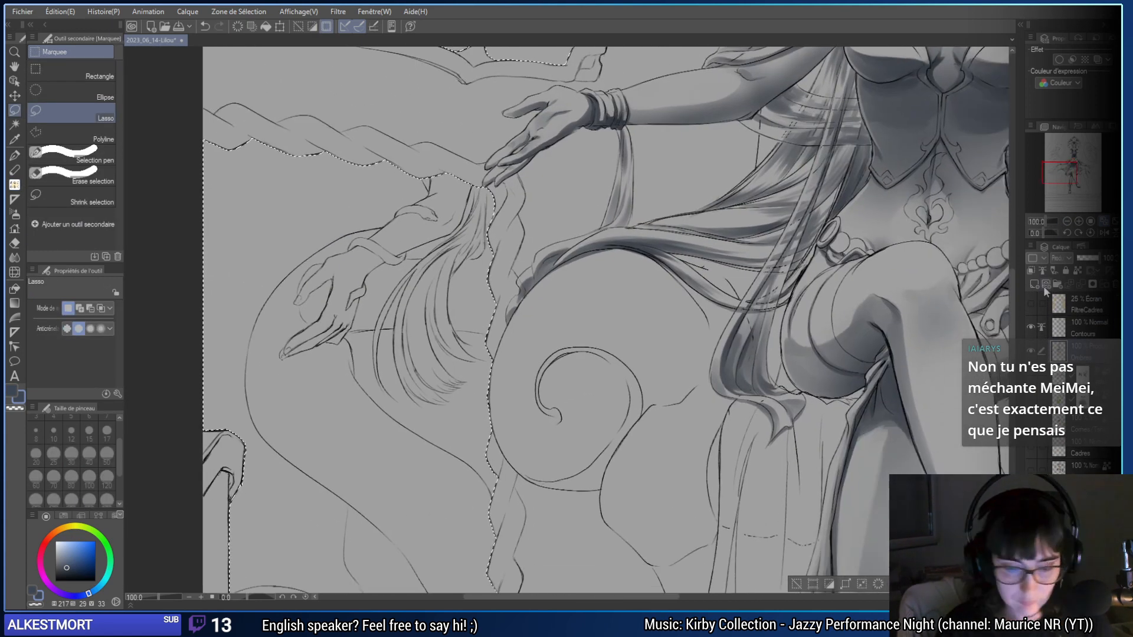
pyautogui.click(1066, 221)
pyautogui.click(1066, 221)
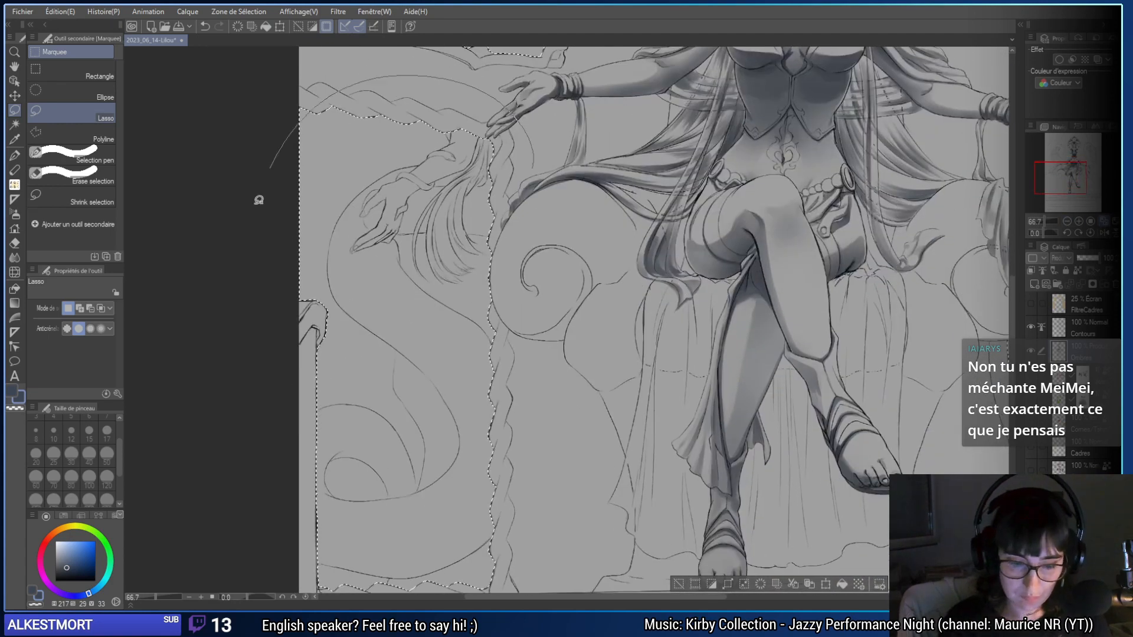
pyautogui.scroll(1, 257, 197)
pyautogui.scroll(3, 625, 319)
pyautogui.press('b')
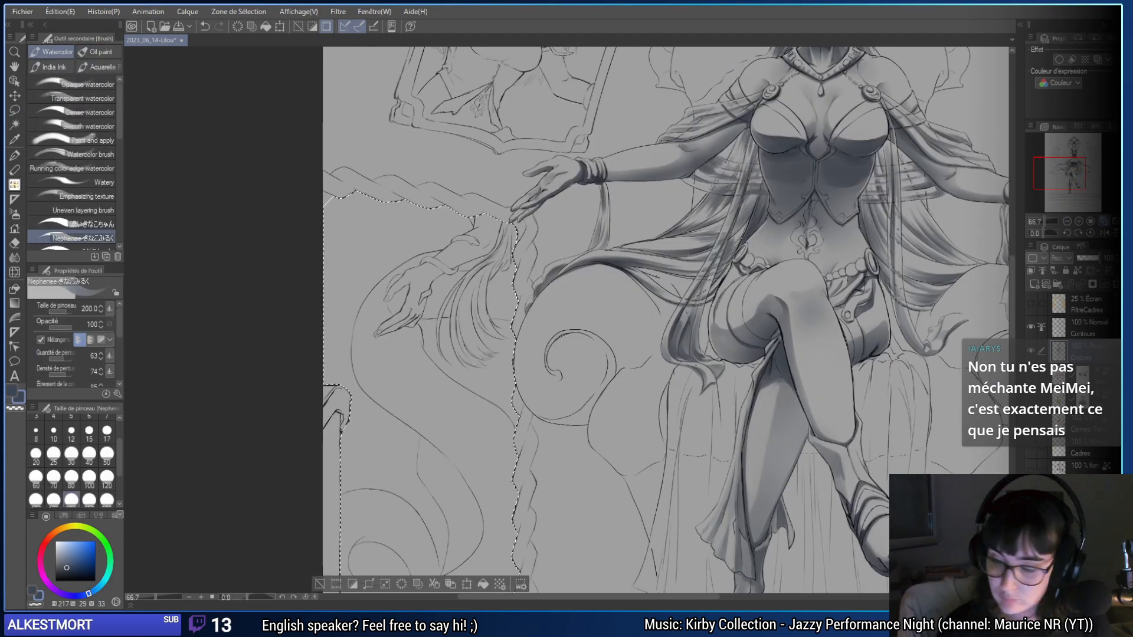
pyautogui.press('b')
pyautogui.scroll(1, 597, 320)
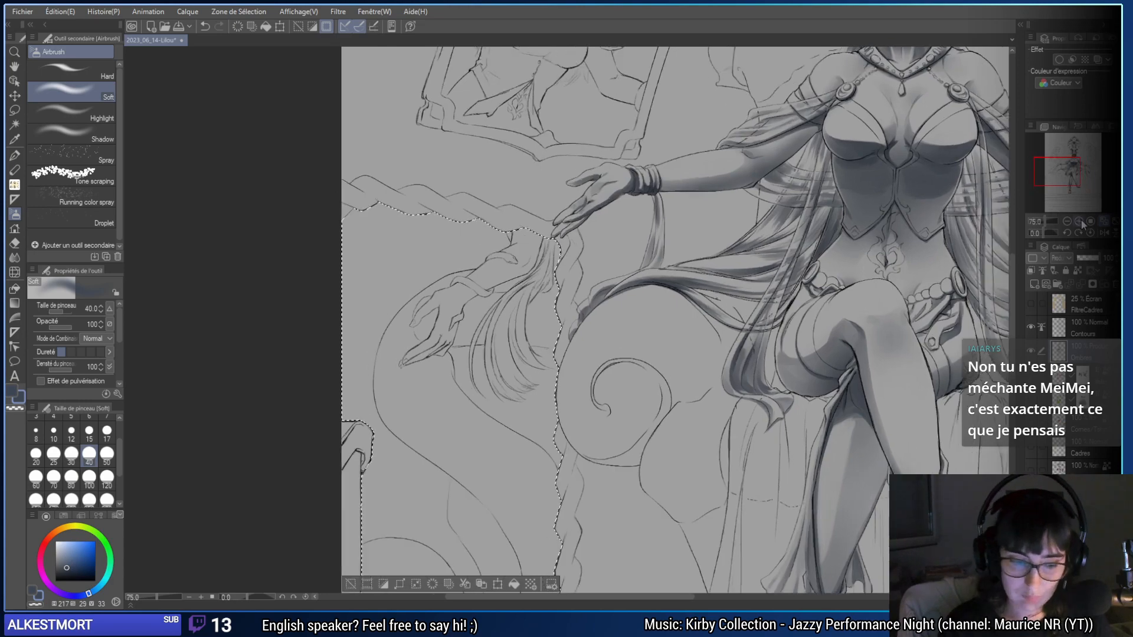
# - Try a size 80 airbrush shadow along the hanging hair strands in the lower-left frame
pyautogui.moveTo(597, 321); pyautogui.dragTo(550, 244)
pyautogui.click(72, 478)
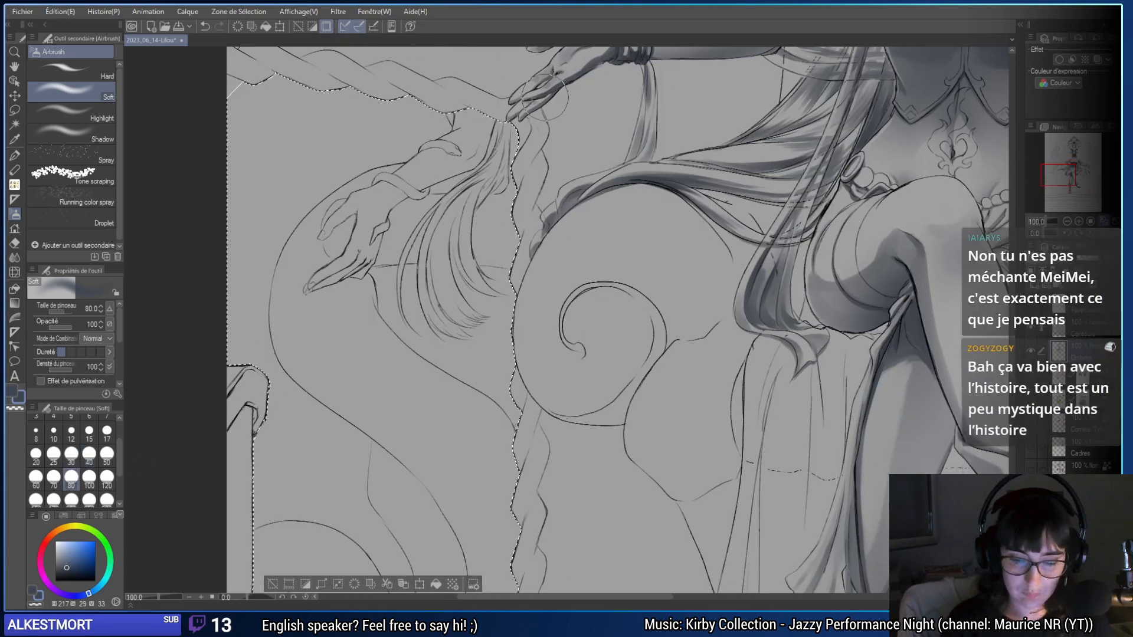
pyautogui.moveTo(502, 132); pyautogui.dragTo(363, 348)
pyautogui.scroll(-1, 566, 278)
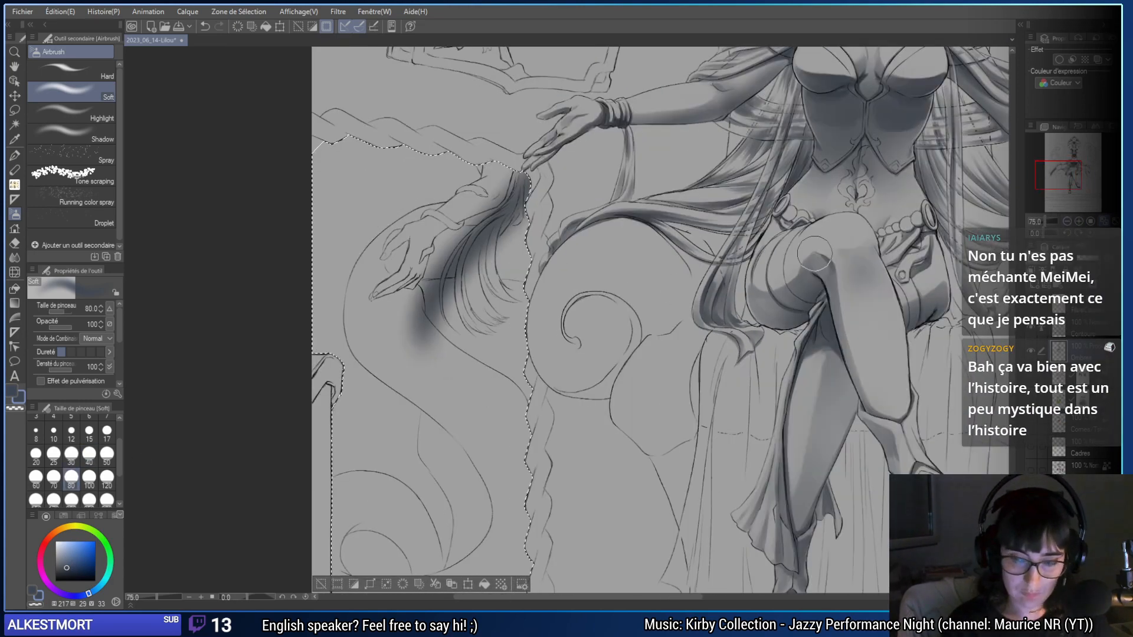
# - Airbrush broad shadows at size 200 over the hair, arm and serpent tail inside the lower-left frame
pyautogui.click(1067, 220)
pyautogui.click(71, 499)
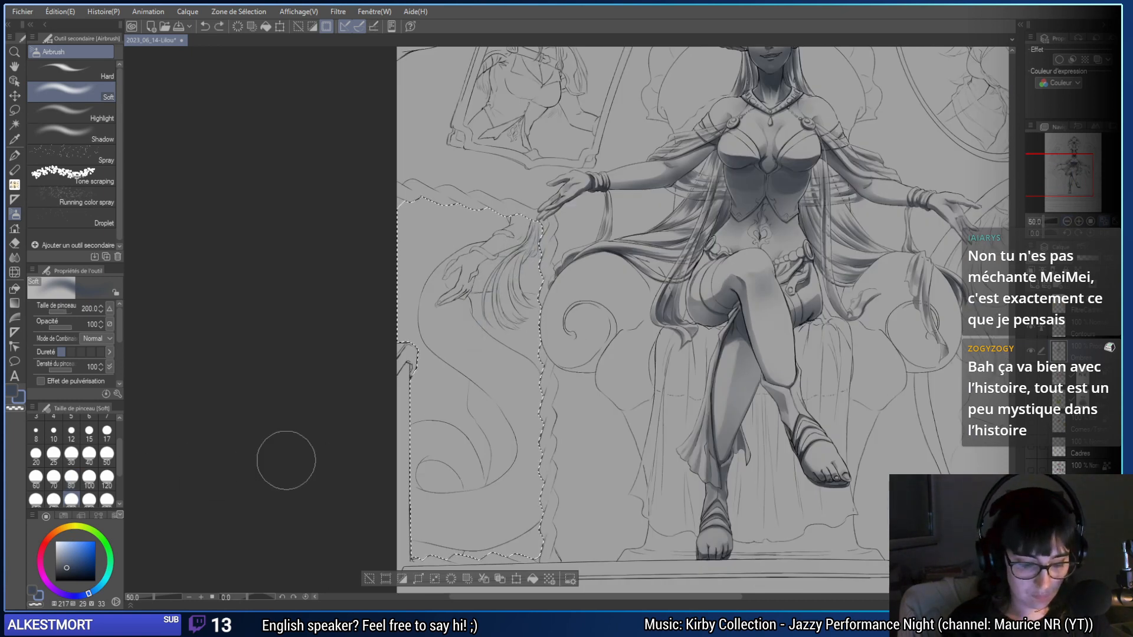
pyautogui.moveTo(283, 458); pyautogui.dragTo(284, 393)
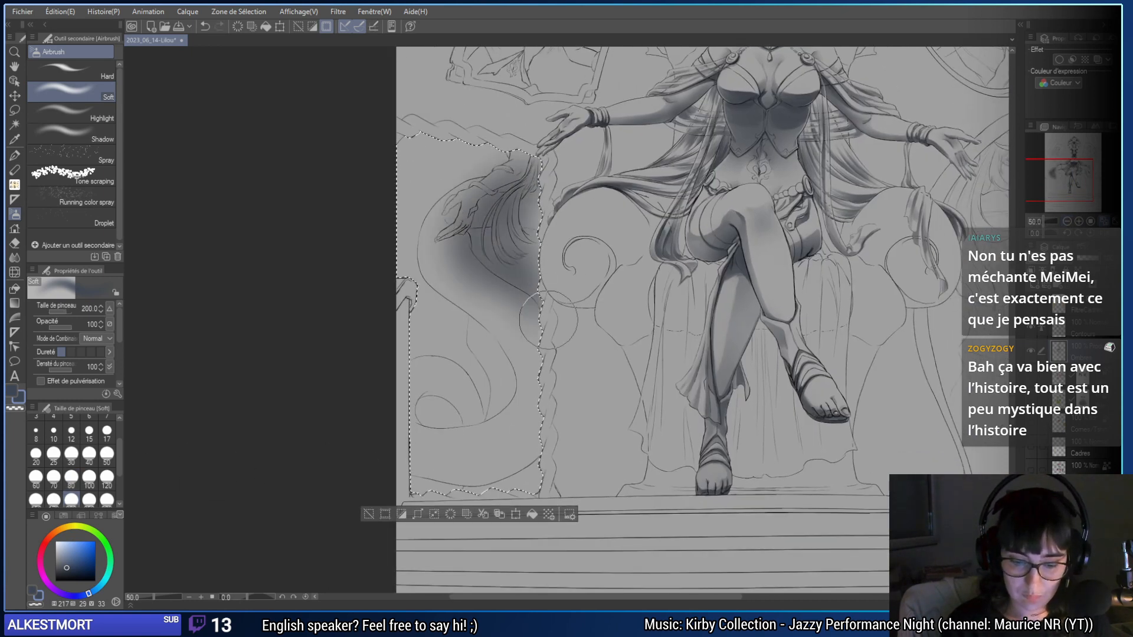
pyautogui.moveTo(548, 321)
pyautogui.mouseDown()
pyautogui.moveTo(535, 186)
pyautogui.moveTo(527, 291)
pyautogui.moveTo(485, 248)
pyautogui.mouseUp()
pyautogui.moveTo(531, 343)
pyautogui.mouseDown()
pyautogui.moveTo(418, 474)
pyautogui.moveTo(573, 410)
pyautogui.moveTo(370, 474)
pyautogui.moveTo(600, 392)
pyautogui.moveTo(473, 471)
pyautogui.moveTo(480, 412)
pyautogui.mouseUp()
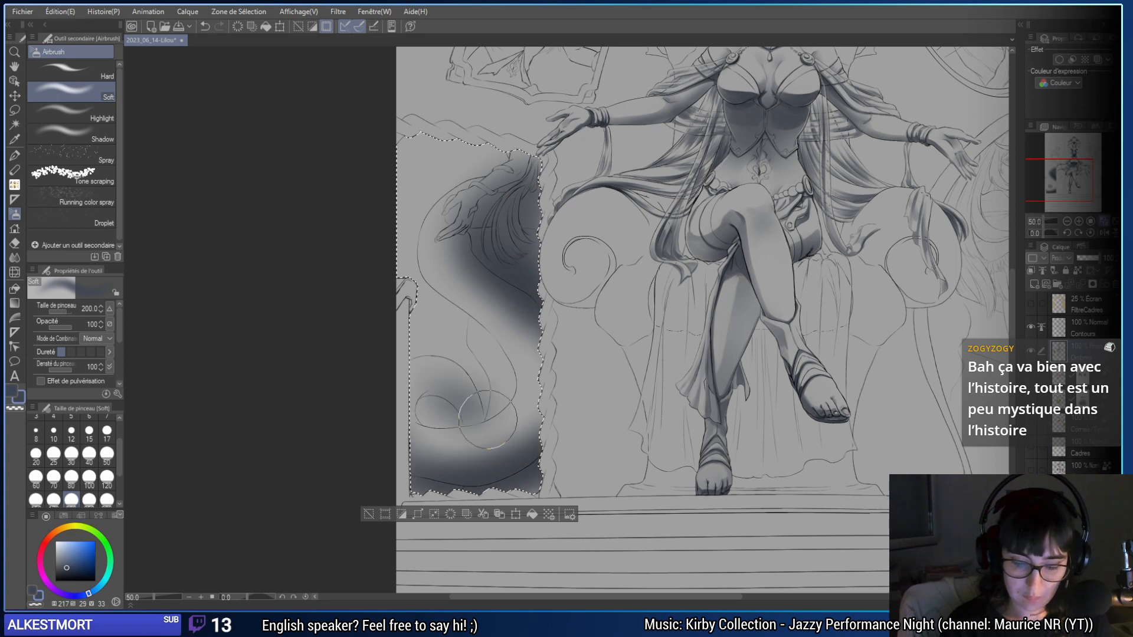
pyautogui.moveTo(527, 472)
pyautogui.mouseDown()
pyautogui.moveTo(486, 424)
pyautogui.moveTo(402, 392)
pyautogui.moveTo(497, 432)
pyautogui.moveTo(452, 504)
pyautogui.mouseUp()
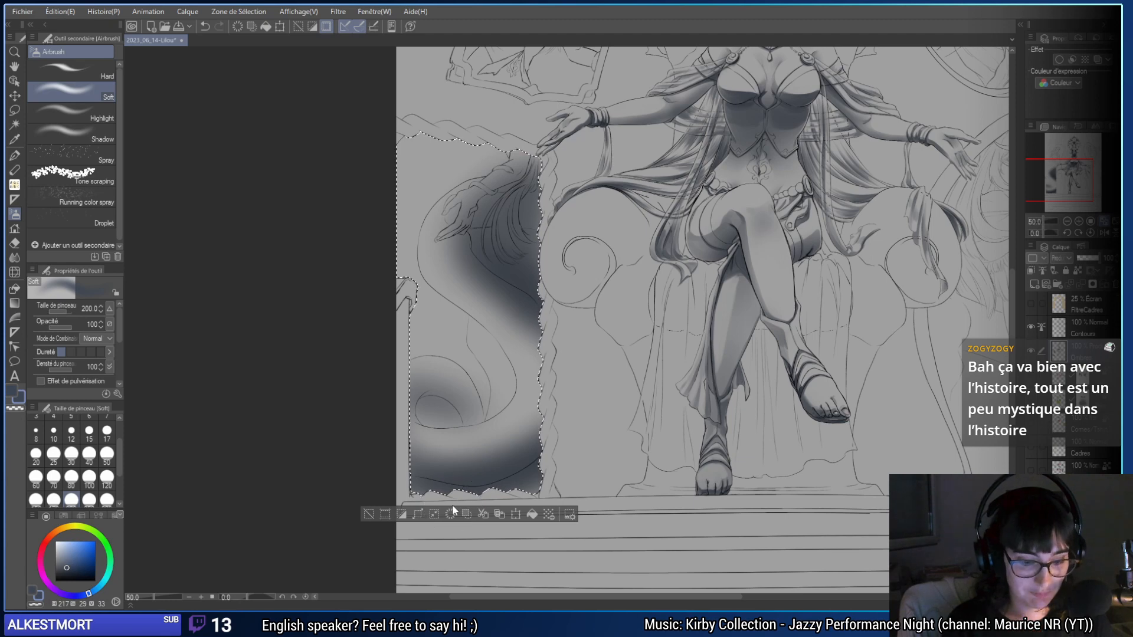
# - Undo the last airbrush stroke and shade the coil at the lower end of the serpent tail at size 150
pyautogui.hotkey('ctrl', 'z')
pyautogui.click(35, 499)
pyautogui.moveTo(342, 426); pyautogui.dragTo(469, 432)
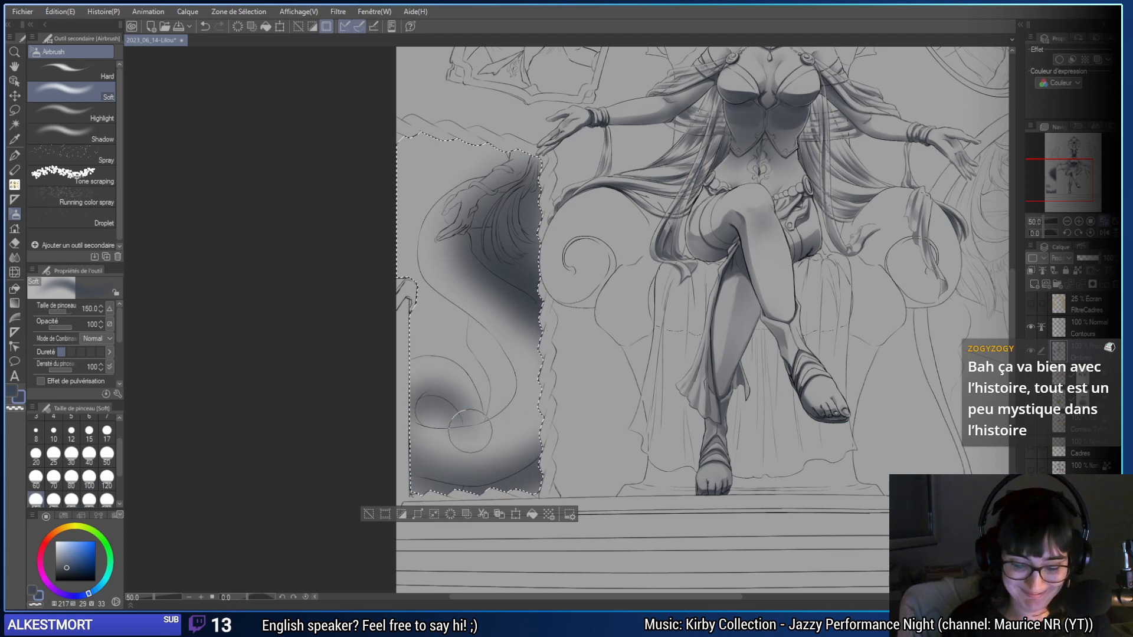
pyautogui.hotkey('ctrl', 'z')
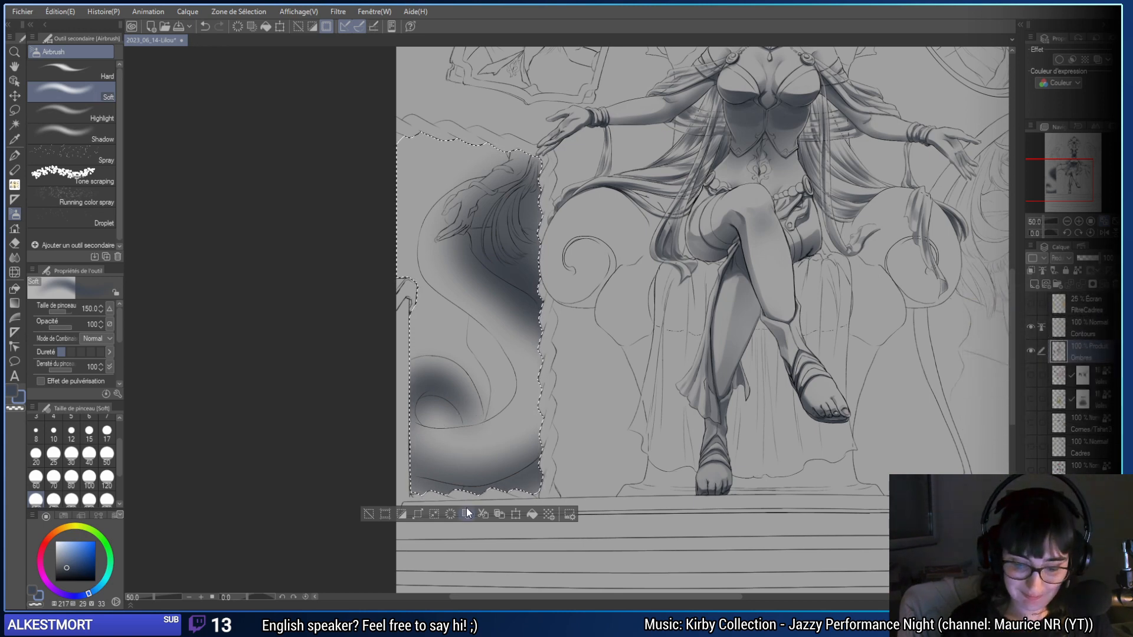
pyautogui.moveTo(413, 449); pyautogui.dragTo(507, 466)
pyautogui.hotkey('ctrl', 'z')
pyautogui.moveTo(397, 450); pyautogui.dragTo(531, 452)
pyautogui.moveTo(401, 472); pyautogui.dragTo(548, 422)
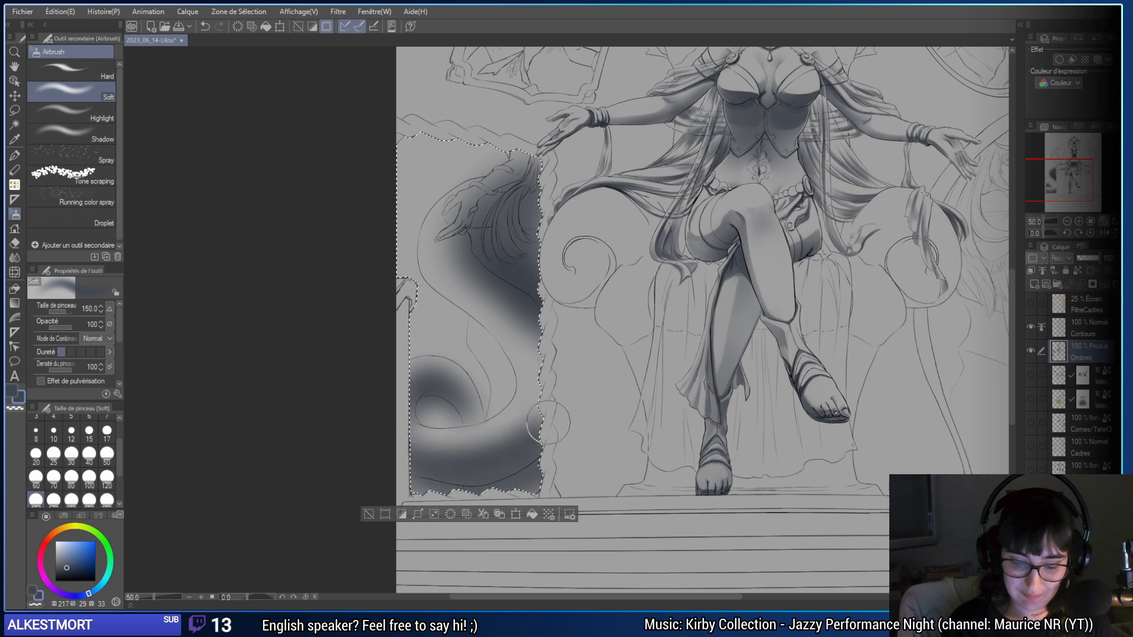
# - Undo the latest tail strokes and darken the area between the hair and tail curve along the frame's inner edge at size 150
pyautogui.hotkey('ctrl', 'z')
pyautogui.moveTo(466, 277); pyautogui.dragTo(501, 404)
pyautogui.hotkey('ctrl', 'z')
pyautogui.hotkey('ctrl', 'z')
pyautogui.hotkey('ctrl', 'z')
pyautogui.hotkey('ctrl', 'z')
pyautogui.moveTo(466, 283); pyautogui.dragTo(502, 366)
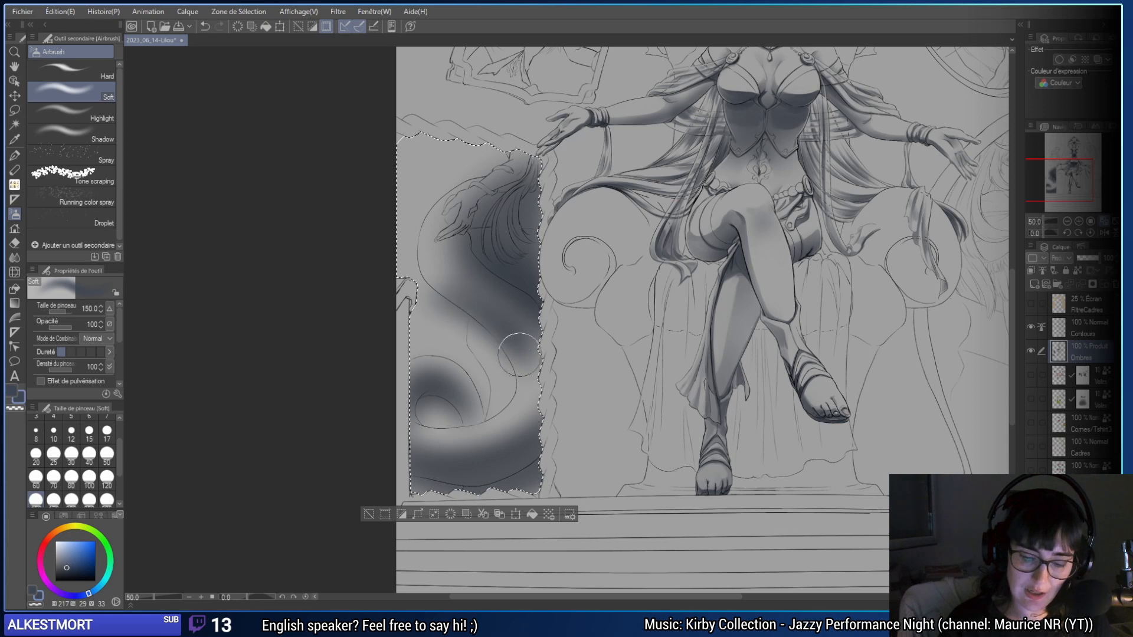
pyautogui.moveTo(490, 328); pyautogui.dragTo(501, 402)
pyautogui.moveTo(460, 272); pyautogui.dragTo(501, 354)
pyautogui.moveTo(477, 301)
pyautogui.mouseDown()
pyautogui.moveTo(461, 237)
pyautogui.moveTo(504, 206)
pyautogui.mouseUp()
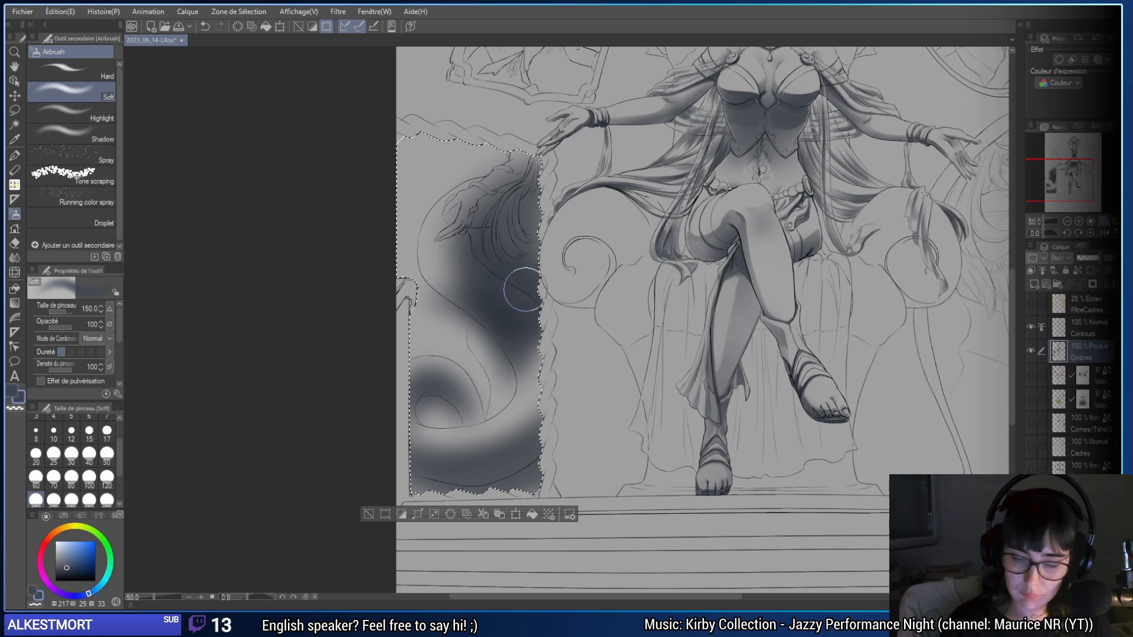
pyautogui.scroll(4, 587, 405)
pyautogui.moveTo(488, 372)
pyautogui.mouseDown()
pyautogui.moveTo(504, 309)
pyautogui.moveTo(488, 333)
pyautogui.moveTo(497, 350)
pyautogui.moveTo(471, 358)
pyautogui.moveTo(508, 338)
pyautogui.mouseUp()
pyautogui.hotkey('ctrl', 'z')
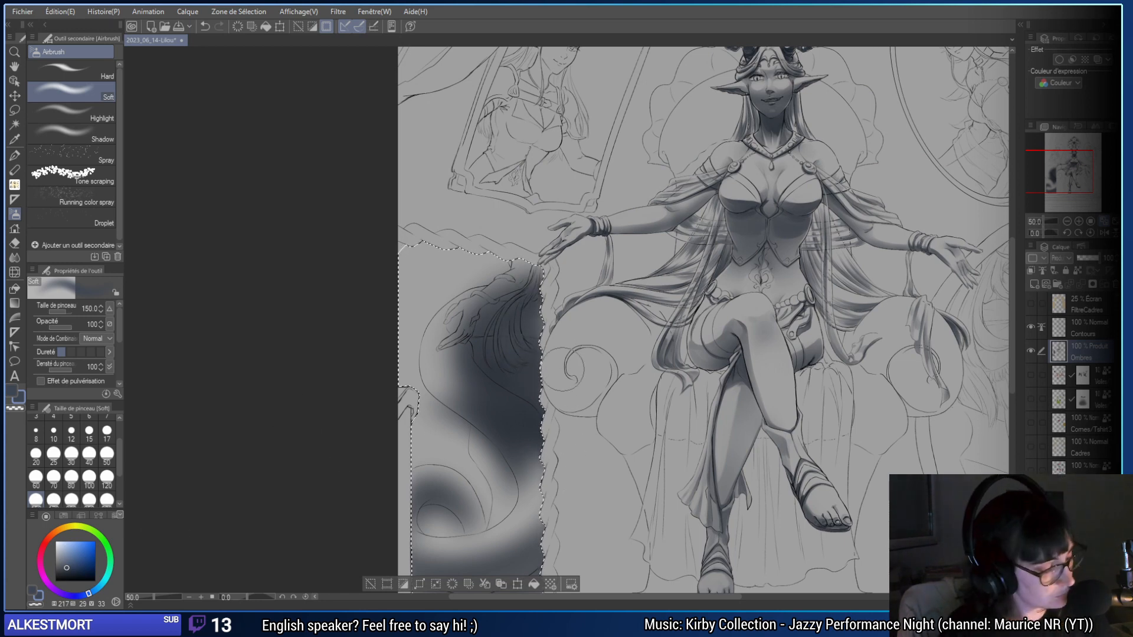
# - Shade the upper snake bracelet on the framed figure's arm with the Nephenee watercolor brush at sizes 12 and 30
pyautogui.press('b')
pyautogui.hotkey('ctrl', '+')
pyautogui.hotkey('ctrl', '+')
pyautogui.press('b')
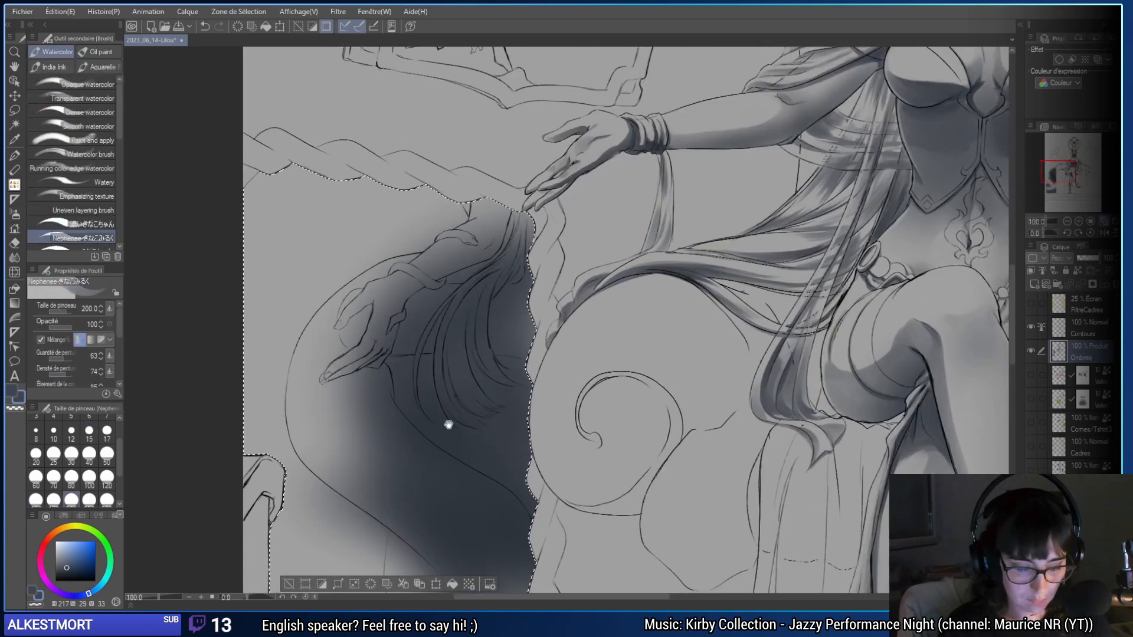
pyautogui.scroll(3, 397, 393)
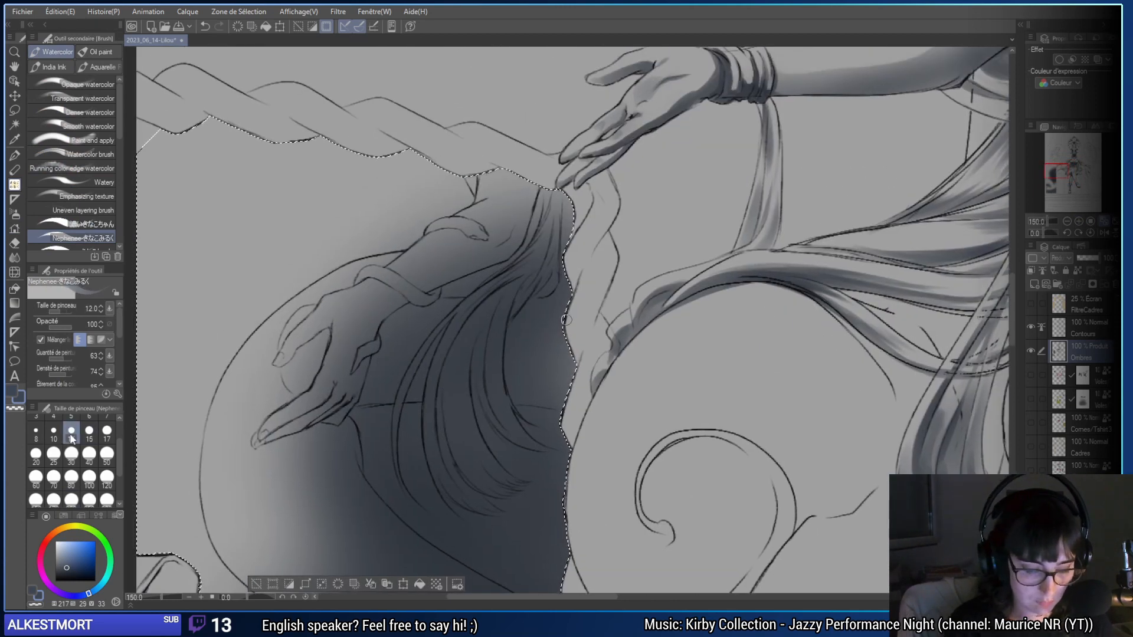
pyautogui.click(71, 439)
pyautogui.moveTo(438, 237)
pyautogui.mouseDown()
pyautogui.moveTo(423, 238)
pyautogui.moveTo(458, 232)
pyautogui.mouseUp()
pyautogui.hotkey('ctrl', 'z')
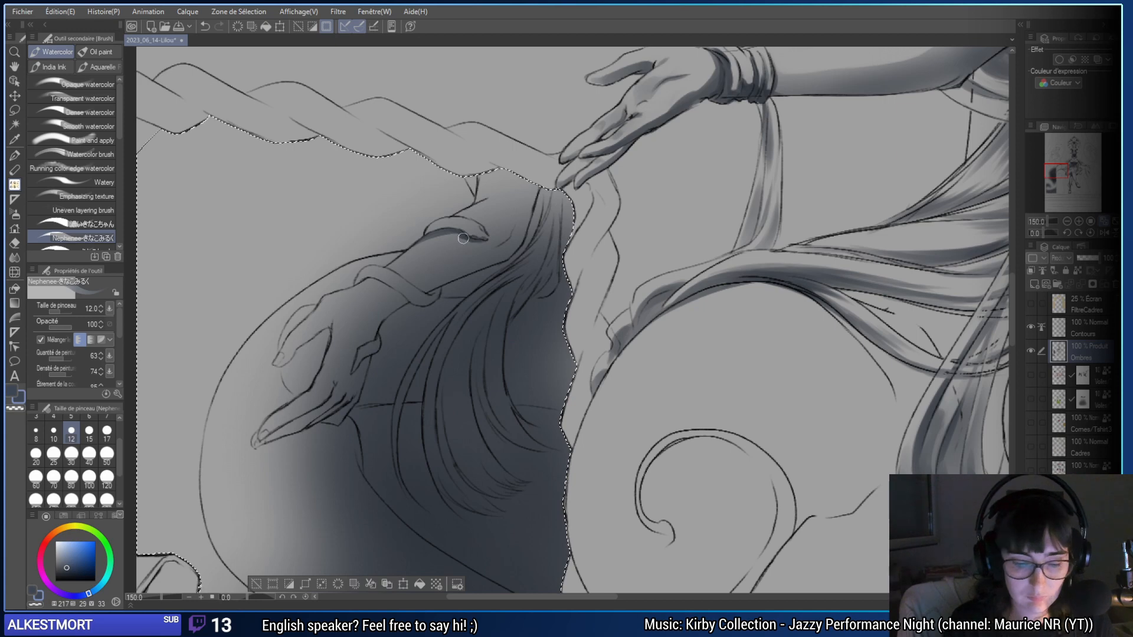
pyautogui.click(72, 453)
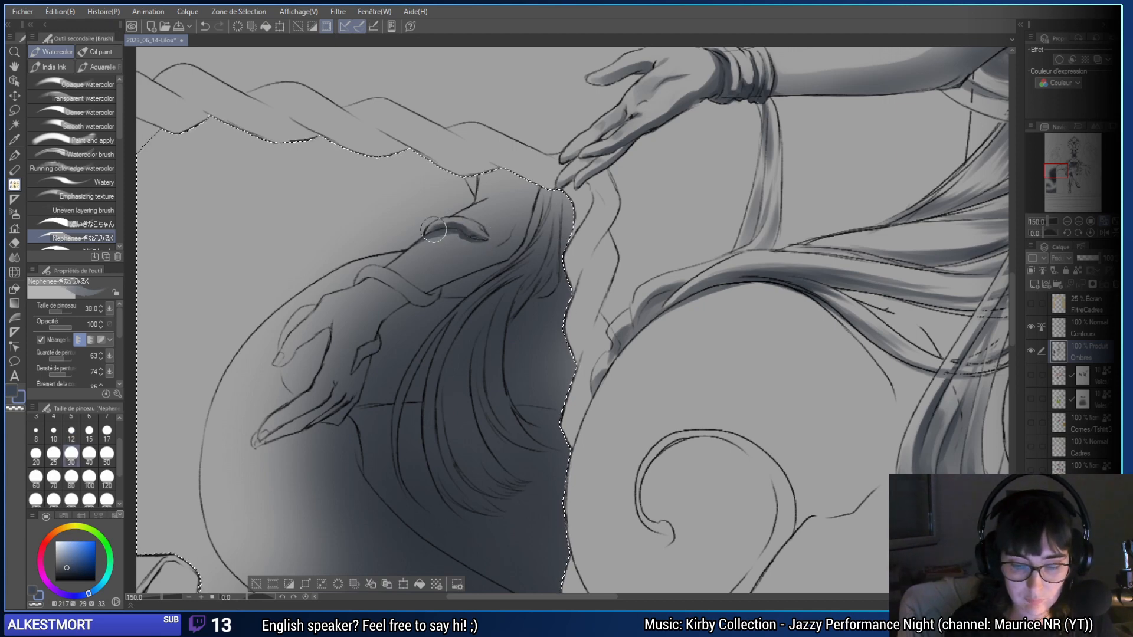
pyautogui.moveTo(434, 230); pyautogui.dragTo(551, 380)
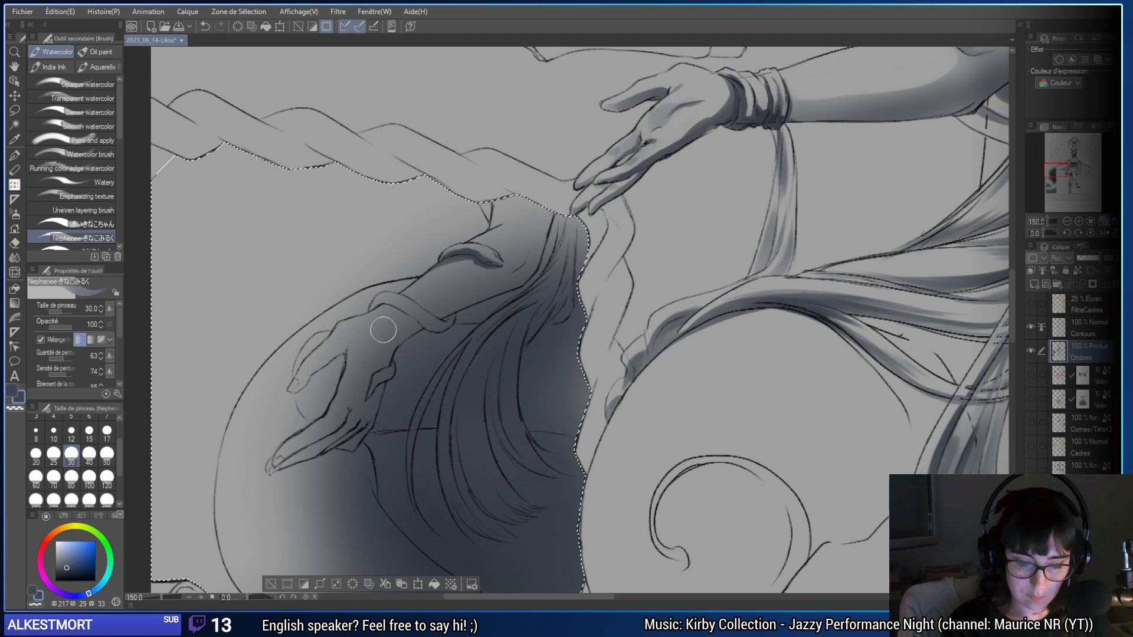
# - Paint shadows on the framed figure's forearm at size 80 and on the lower bracelet at size 30
pyautogui.click(72, 481)
pyautogui.moveTo(445, 305)
pyautogui.mouseDown()
pyautogui.moveTo(518, 279)
pyautogui.moveTo(424, 315)
pyautogui.moveTo(499, 299)
pyautogui.moveTo(520, 269)
pyautogui.mouseUp()
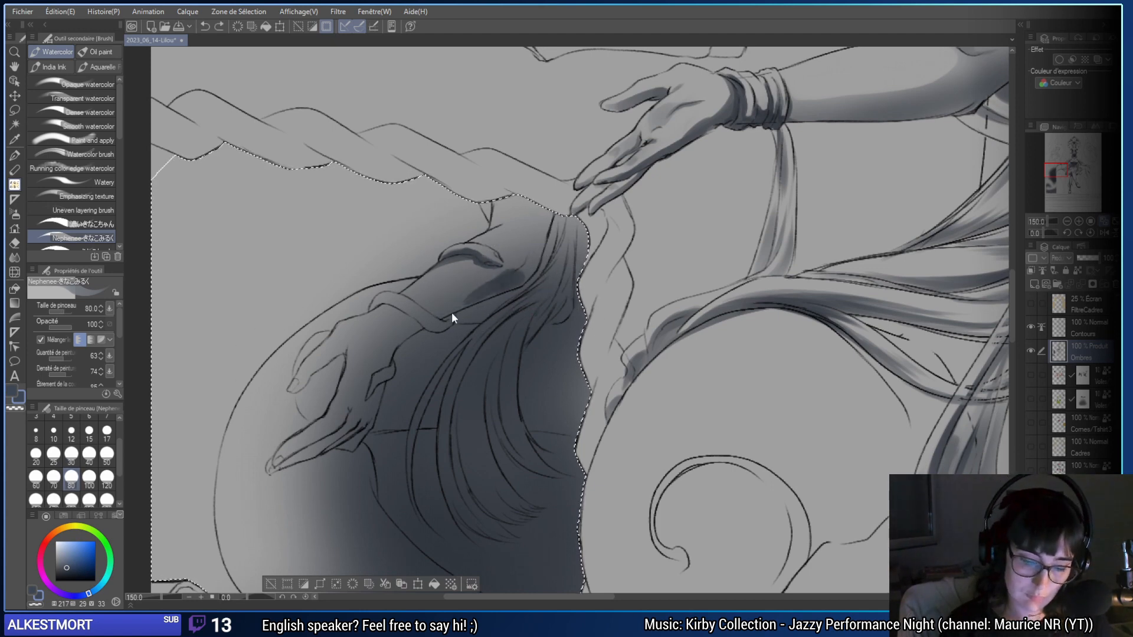
pyautogui.hotkey('ctrl', 'z')
pyautogui.hotkey('ctrl', 'z')
pyautogui.moveTo(437, 310)
pyautogui.mouseDown()
pyautogui.moveTo(531, 275)
pyautogui.moveTo(412, 329)
pyautogui.moveTo(415, 319)
pyautogui.moveTo(369, 313)
pyautogui.moveTo(417, 319)
pyautogui.moveTo(386, 305)
pyautogui.moveTo(430, 327)
pyautogui.moveTo(410, 313)
pyautogui.moveTo(437, 327)
pyautogui.moveTo(448, 319)
pyautogui.moveTo(384, 306)
pyautogui.moveTo(437, 327)
pyautogui.moveTo(409, 320)
pyautogui.moveTo(465, 383)
pyautogui.moveTo(550, 387)
pyautogui.mouseUp()
pyautogui.click(71, 455)
pyautogui.hotkey('ctrl', 'z')
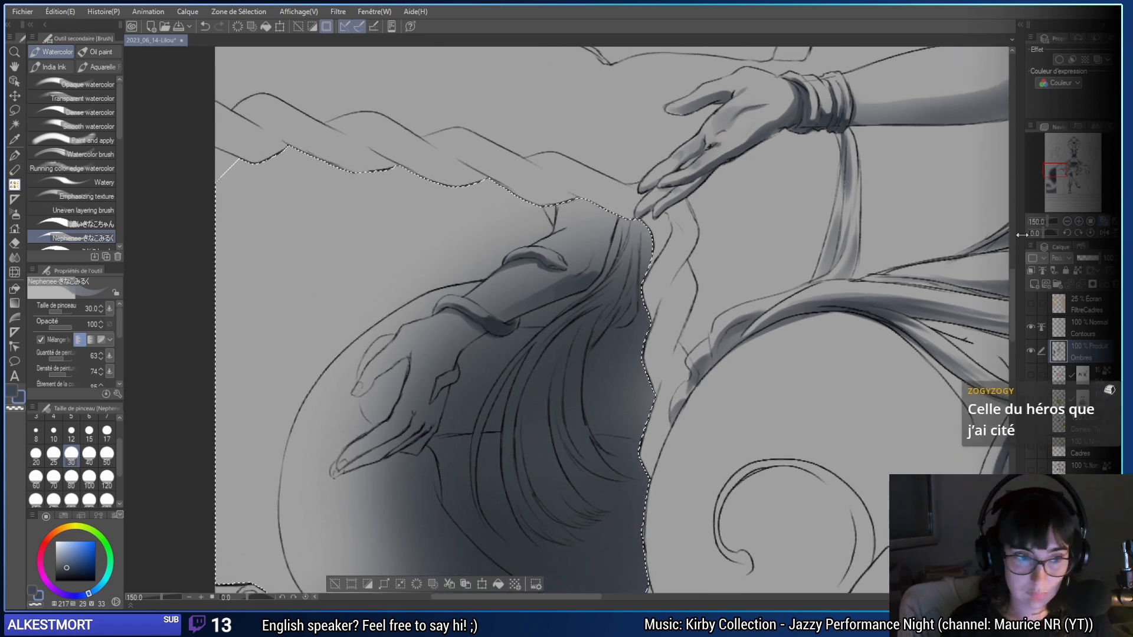
# - Shade the underside of the framed figure's outstretched hand and fingers, redoing strokes with brush sizes 80 and 17
pyautogui.moveTo(602, 439)
pyautogui.mouseDown()
pyautogui.moveTo(681, 345)
pyautogui.moveTo(578, 374)
pyautogui.moveTo(595, 362)
pyautogui.mouseUp()
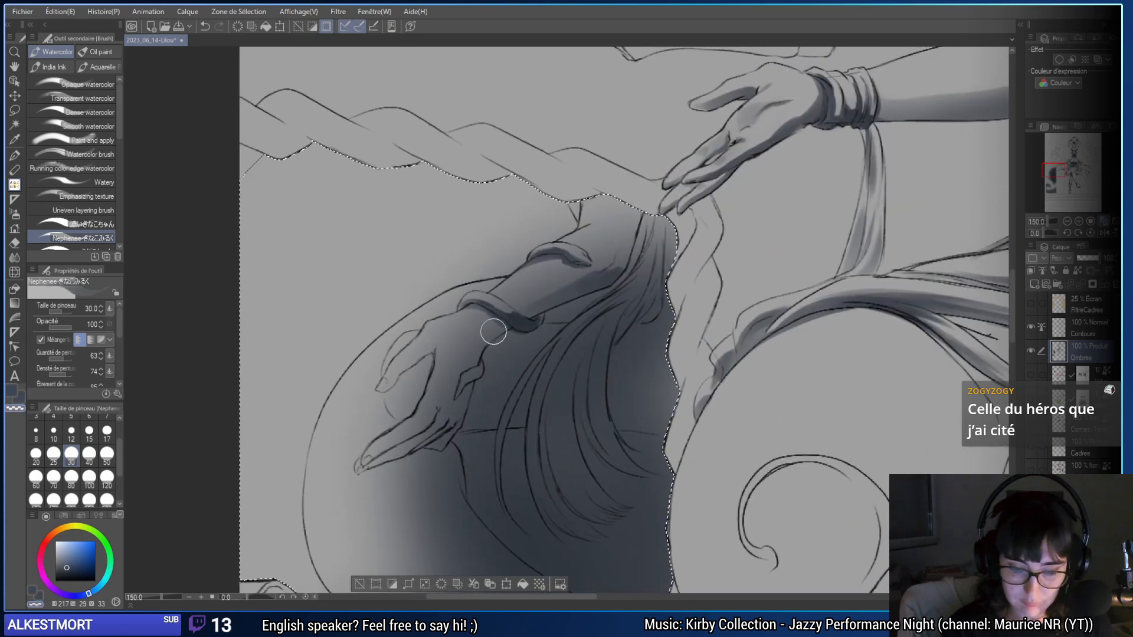
pyautogui.click(70, 478)
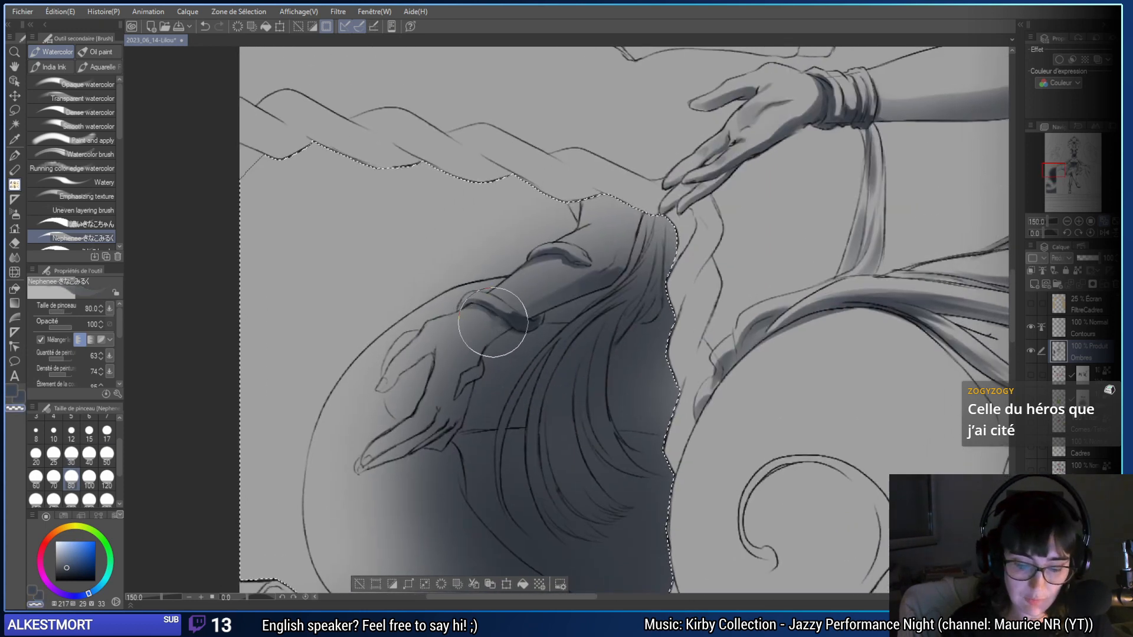
pyautogui.hotkey('ctrl', 'z')
pyautogui.moveTo(520, 327)
pyautogui.mouseDown()
pyautogui.moveTo(572, 292)
pyautogui.moveTo(531, 308)
pyautogui.mouseUp()
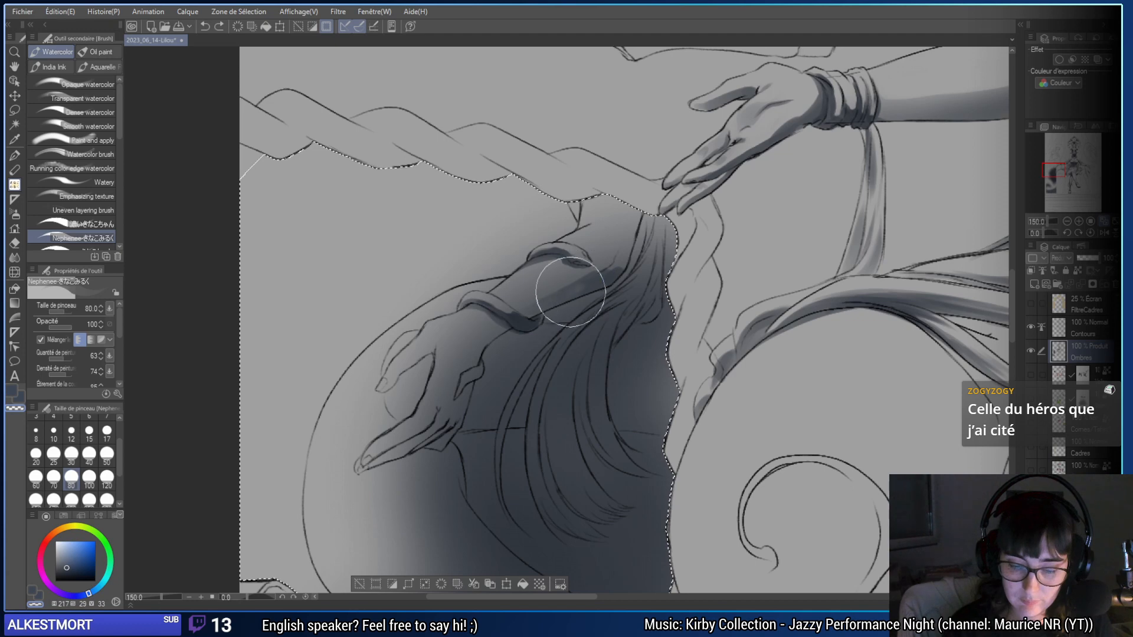
pyautogui.hotkey('ctrl', 'z')
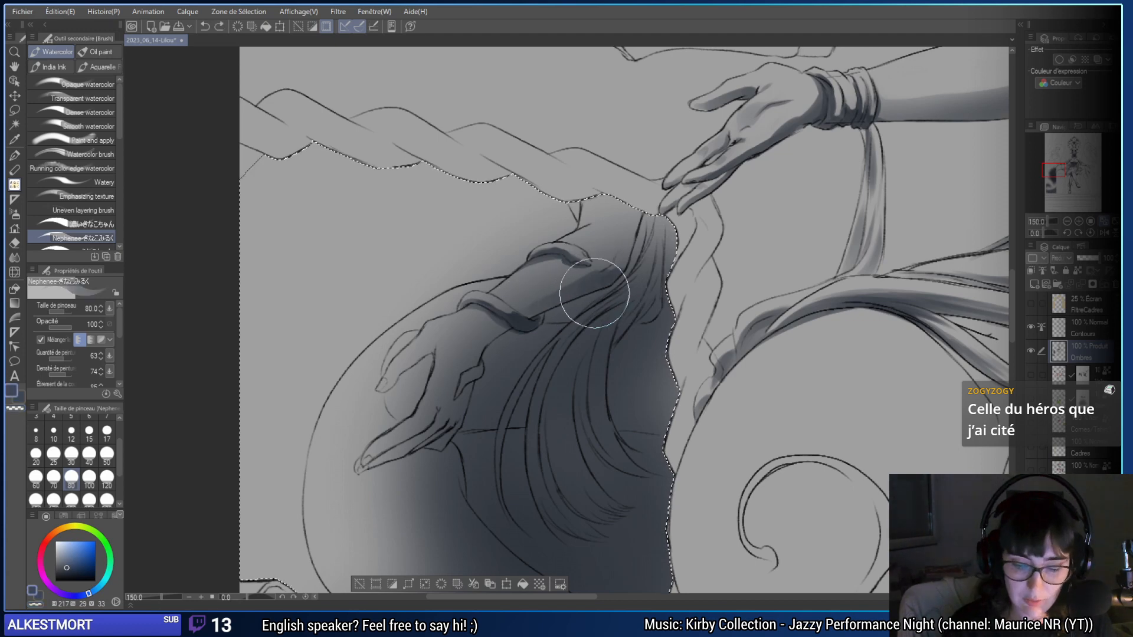
pyautogui.moveTo(590, 285)
pyautogui.mouseDown()
pyautogui.moveTo(516, 313)
pyautogui.moveTo(538, 327)
pyautogui.moveTo(520, 312)
pyautogui.moveTo(614, 268)
pyautogui.moveTo(468, 345)
pyautogui.mouseUp()
pyautogui.hotkey('ctrl', 'z')
pyautogui.moveTo(509, 314)
pyautogui.mouseDown()
pyautogui.moveTo(469, 346)
pyautogui.moveTo(496, 331)
pyautogui.moveTo(422, 424)
pyautogui.moveTo(366, 464)
pyautogui.moveTo(415, 438)
pyautogui.moveTo(475, 348)
pyautogui.moveTo(460, 411)
pyautogui.moveTo(465, 384)
pyautogui.moveTo(438, 431)
pyautogui.moveTo(363, 467)
pyautogui.moveTo(446, 427)
pyautogui.moveTo(435, 441)
pyautogui.moveTo(445, 439)
pyautogui.moveTo(461, 410)
pyautogui.moveTo(421, 436)
pyautogui.moveTo(455, 397)
pyautogui.moveTo(367, 465)
pyautogui.moveTo(416, 440)
pyautogui.moveTo(393, 450)
pyautogui.moveTo(436, 414)
pyautogui.moveTo(430, 424)
pyautogui.moveTo(469, 347)
pyautogui.moveTo(495, 325)
pyautogui.moveTo(456, 356)
pyautogui.moveTo(431, 426)
pyautogui.moveTo(468, 356)
pyautogui.moveTo(504, 326)
pyautogui.moveTo(469, 363)
pyautogui.moveTo(471, 378)
pyautogui.moveTo(489, 356)
pyautogui.moveTo(467, 383)
pyautogui.moveTo(467, 354)
pyautogui.moveTo(379, 379)
pyautogui.moveTo(372, 402)
pyautogui.mouseUp()
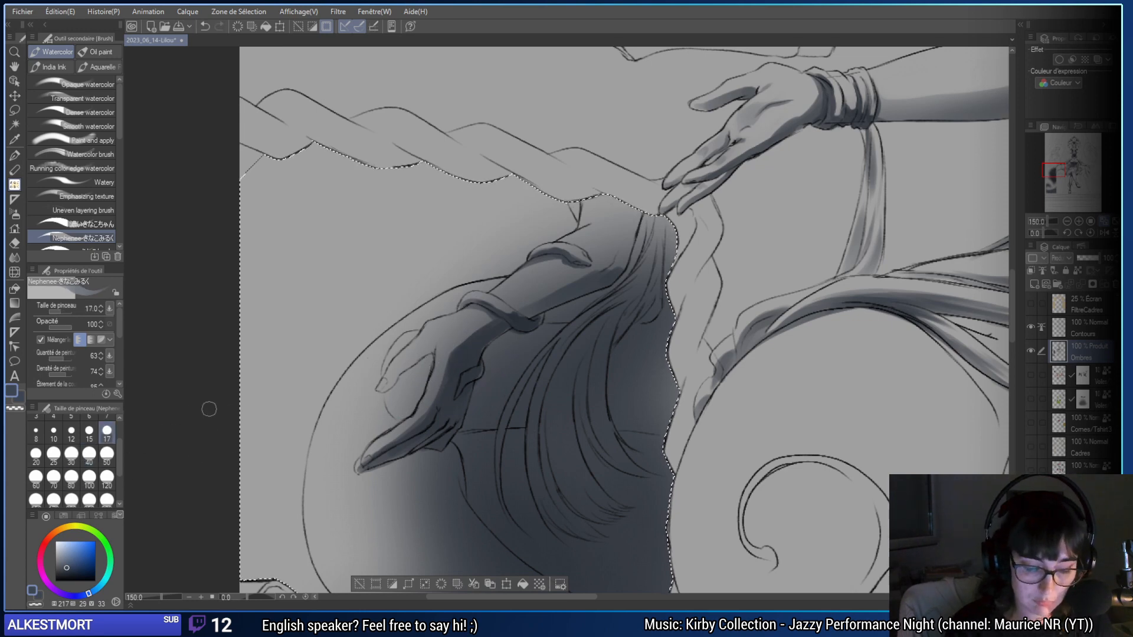
# - Shade the thumb and upper palm of the framed figure's outstretched hand at brush sizes 20 and 30
pyautogui.click(36, 453)
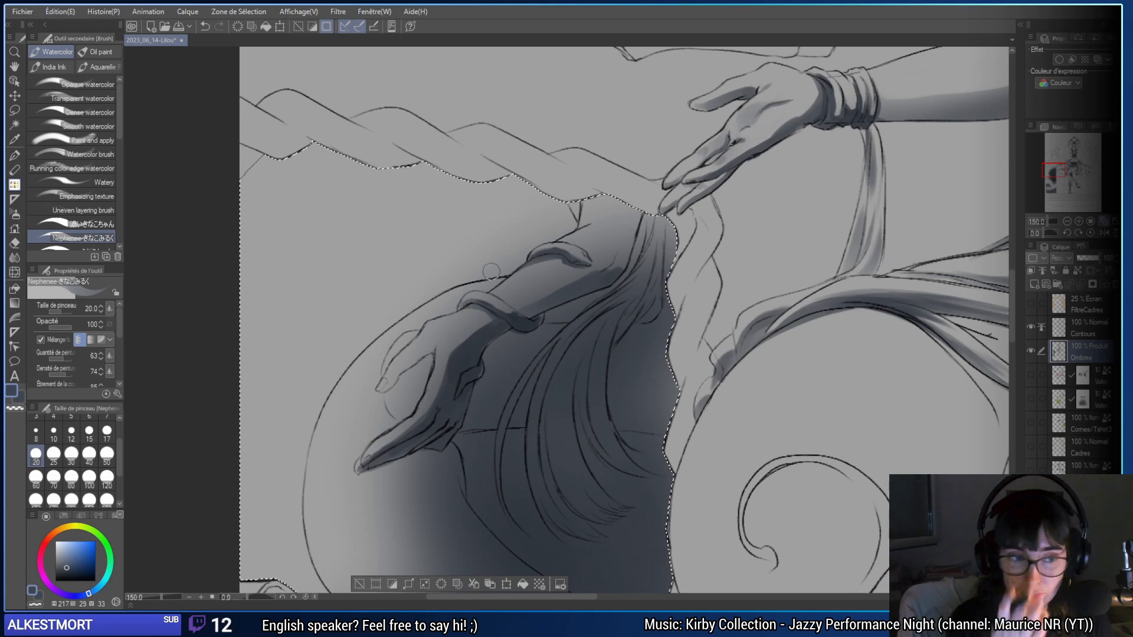
pyautogui.moveTo(443, 373)
pyautogui.mouseDown()
pyautogui.moveTo(403, 364)
pyautogui.moveTo(381, 390)
pyautogui.moveTo(389, 384)
pyautogui.mouseUp()
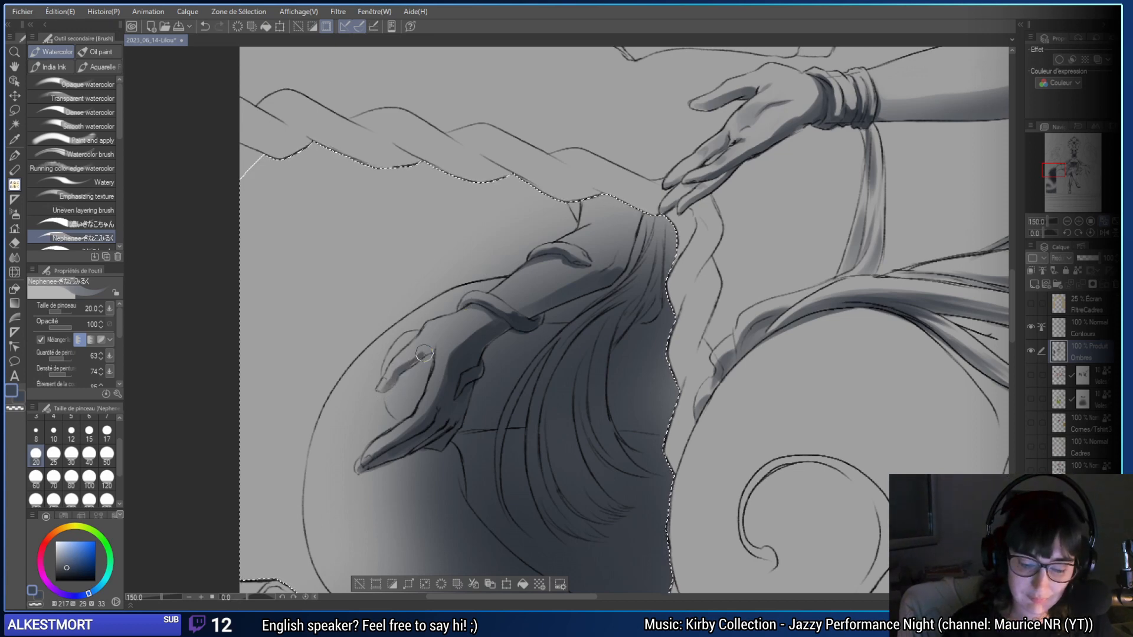
pyautogui.click(71, 453)
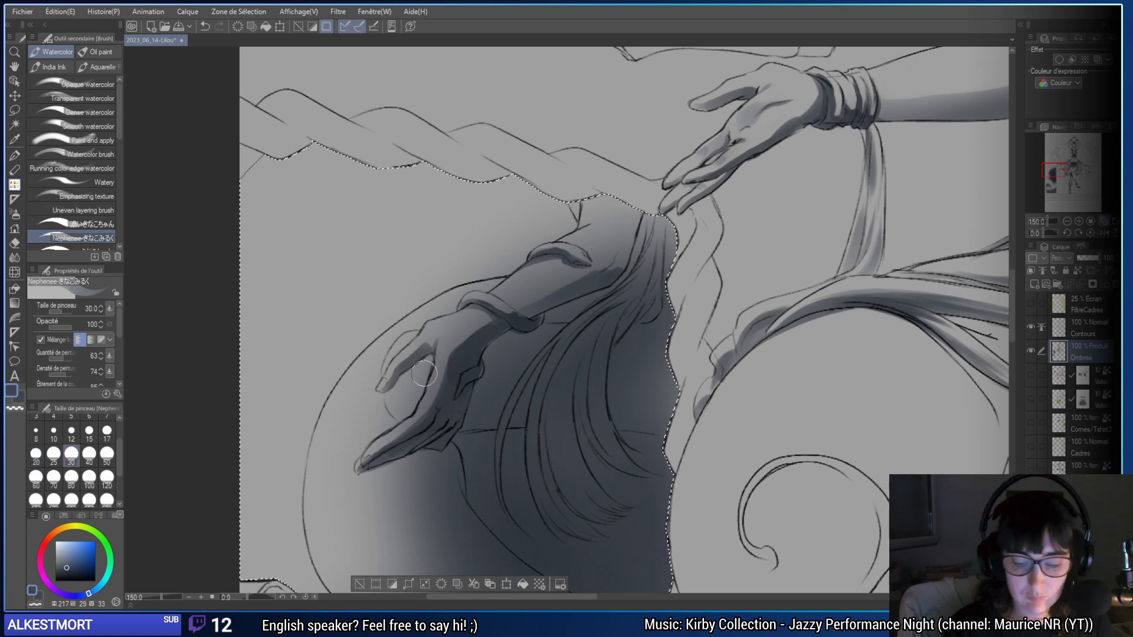
pyautogui.scroll(-2, 561, 405)
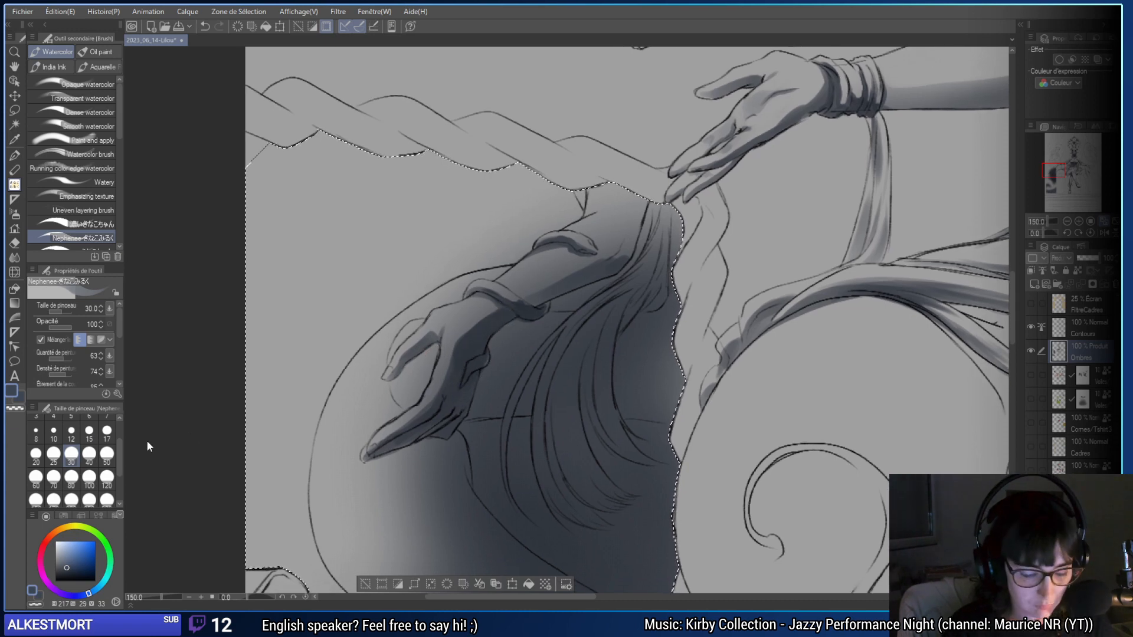
# - Refine the shadows on the framed figure's palm and extended fingers at size 15, undoing unwanted strokes
pyautogui.click(89, 430)
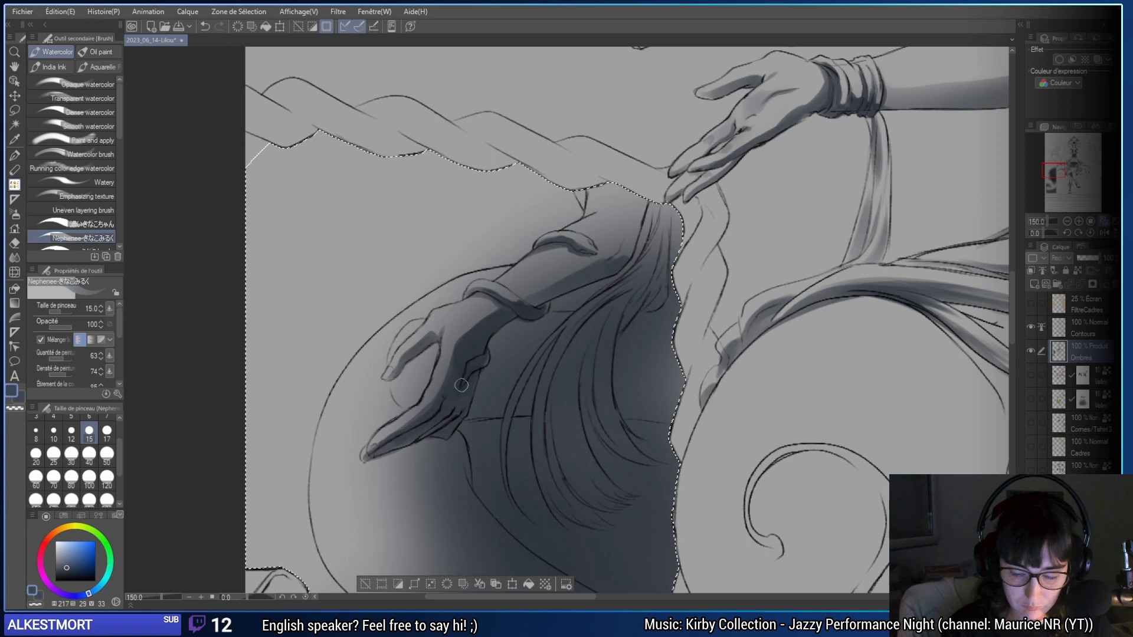
pyautogui.moveTo(418, 432); pyautogui.dragTo(373, 453)
pyautogui.hotkey('ctrl', 'z')
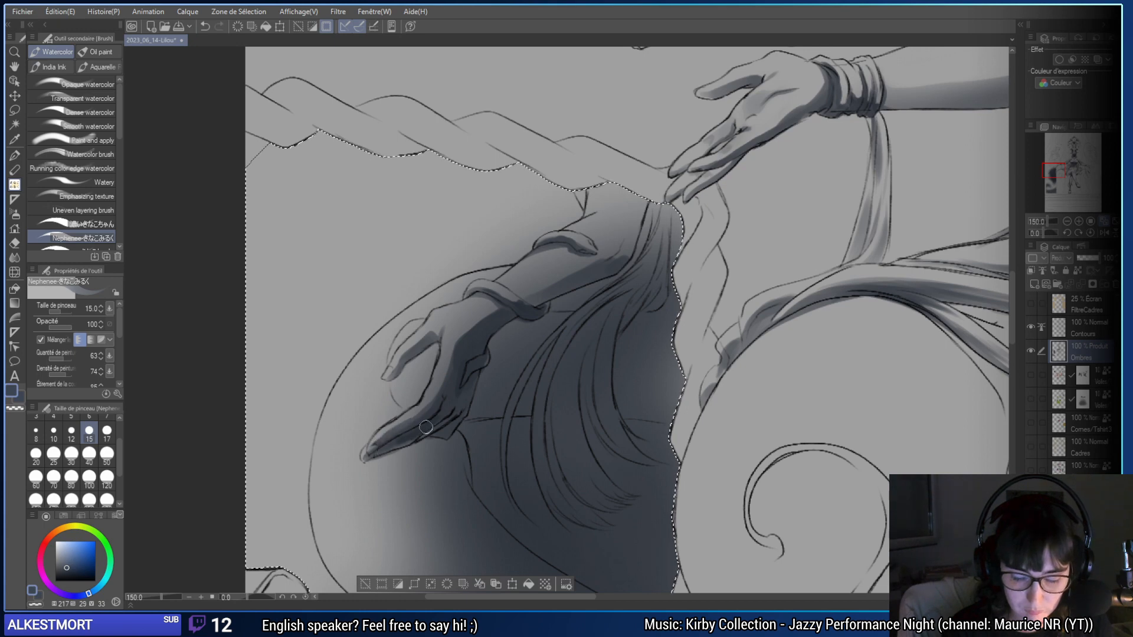
pyautogui.hotkey('ctrl', 'z')
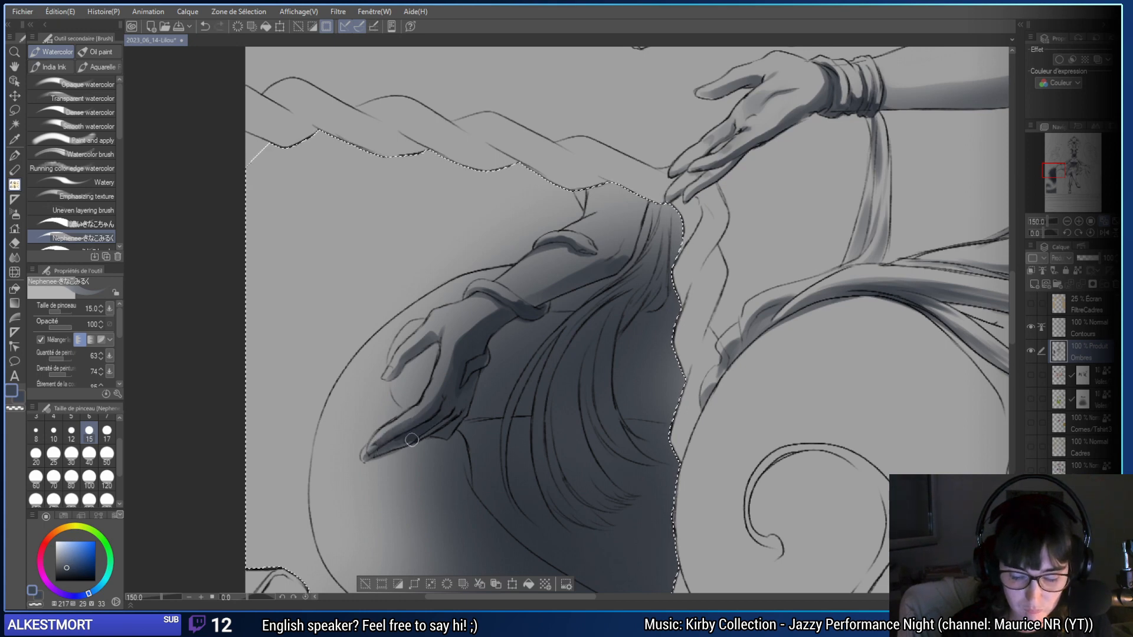
pyautogui.hotkey('ctrl', 'z')
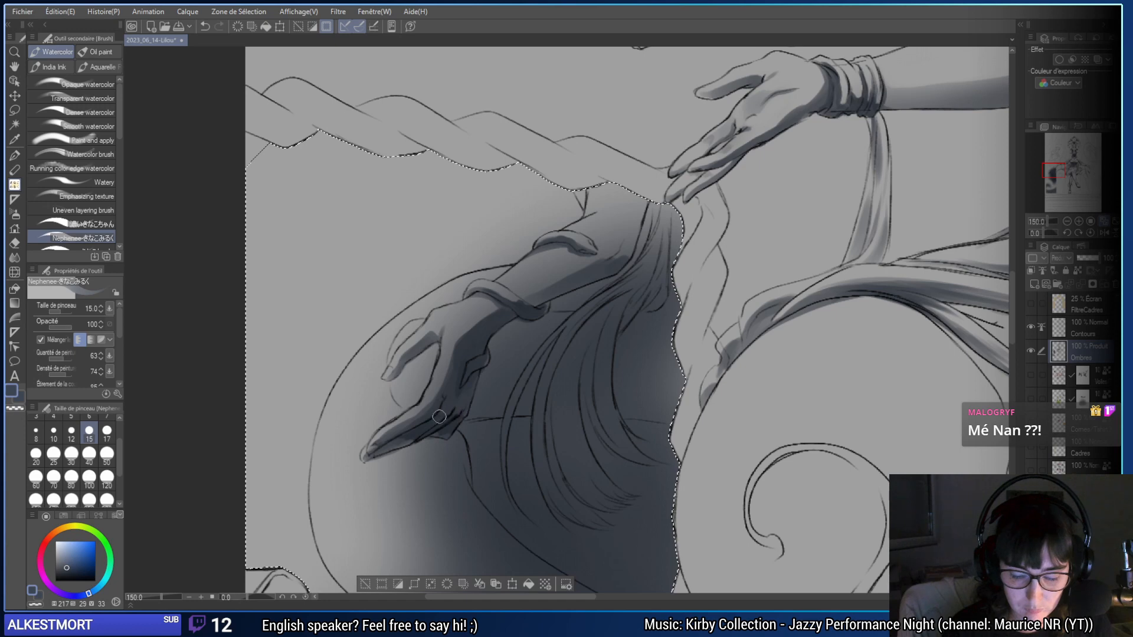
pyautogui.moveTo(467, 373); pyautogui.dragTo(445, 407)
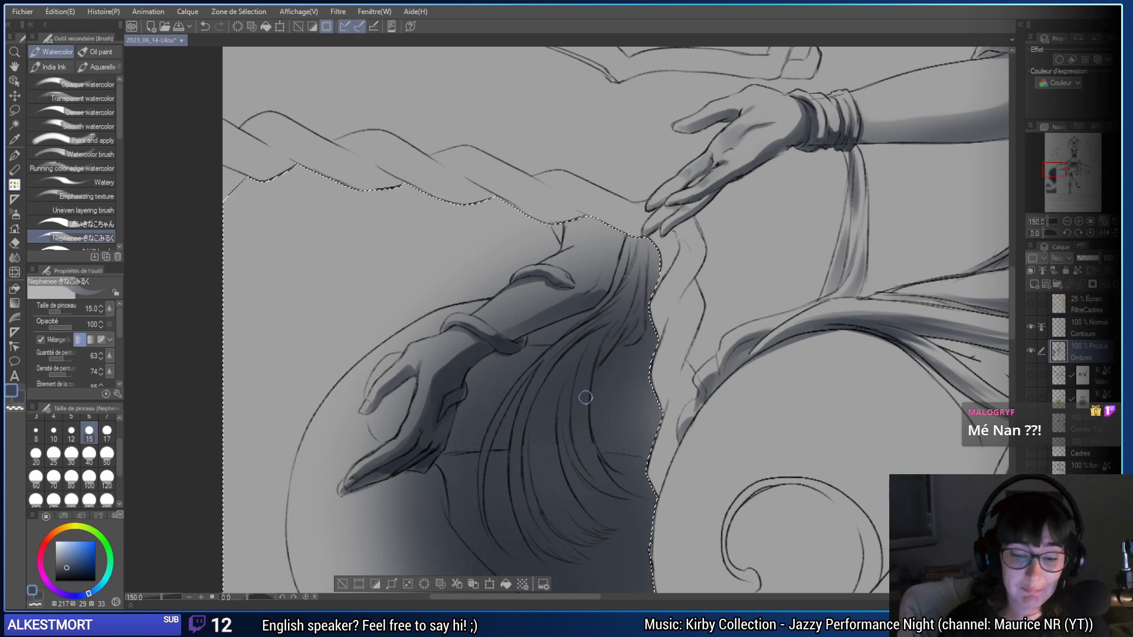
# - Rework the shadow on the framed figure's upper arm beside the hair at brush sizes 80 and 200
pyautogui.moveTo(585, 398); pyautogui.dragTo(484, 428)
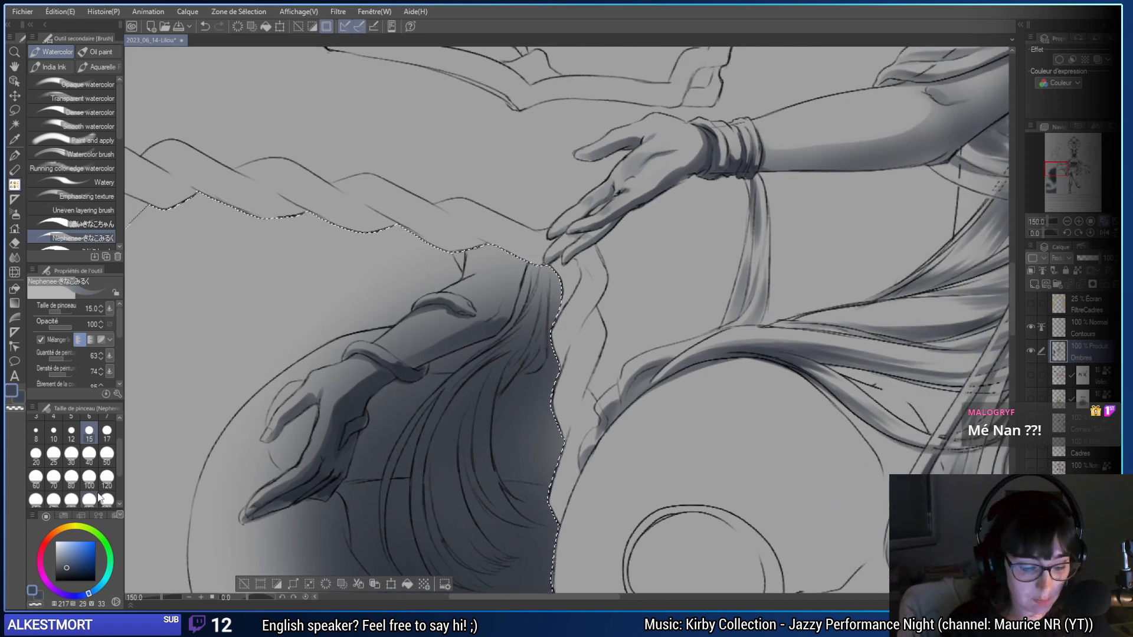
pyautogui.click(71, 479)
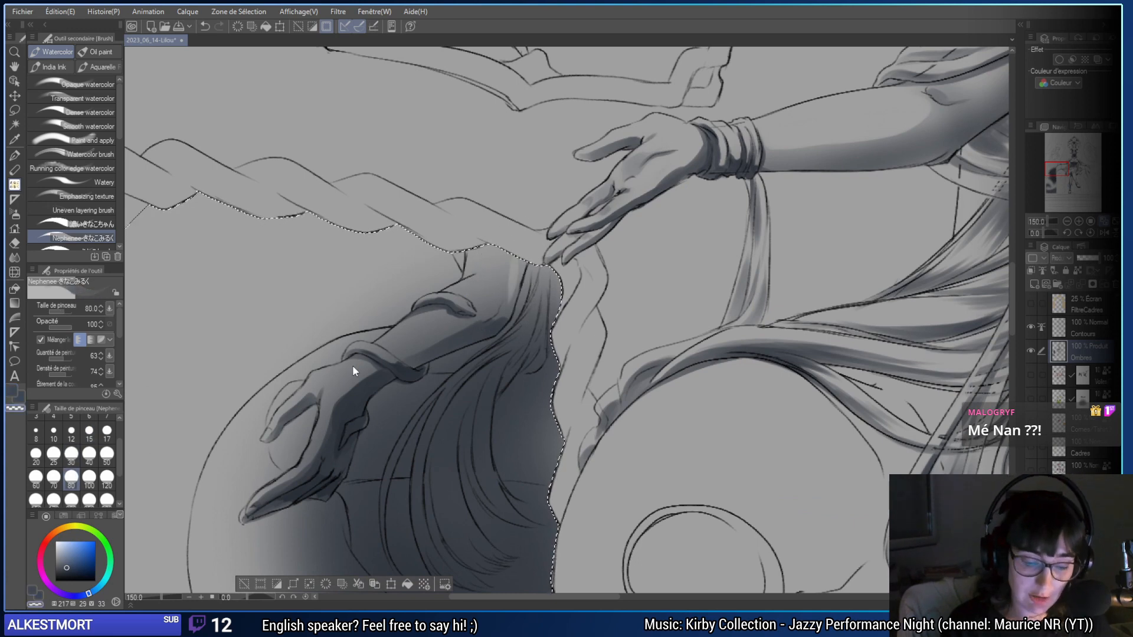
pyautogui.click(71, 500)
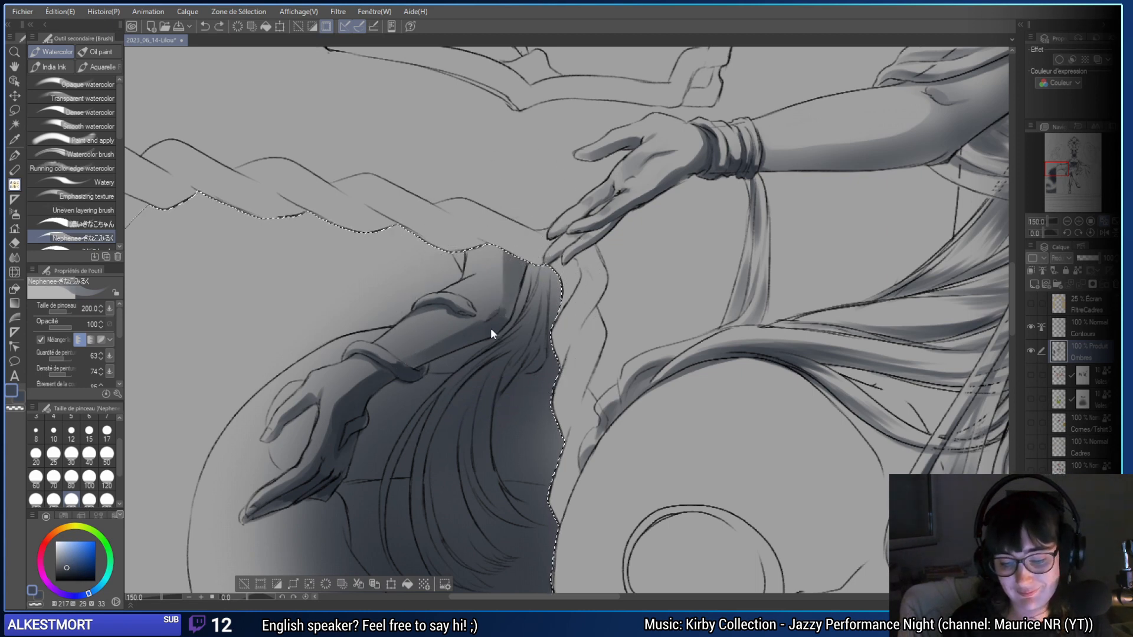
# - Lift thin highlights along the outer hair strands below the framed figure's arm with transparent colour at size 15
pyautogui.click(72, 453)
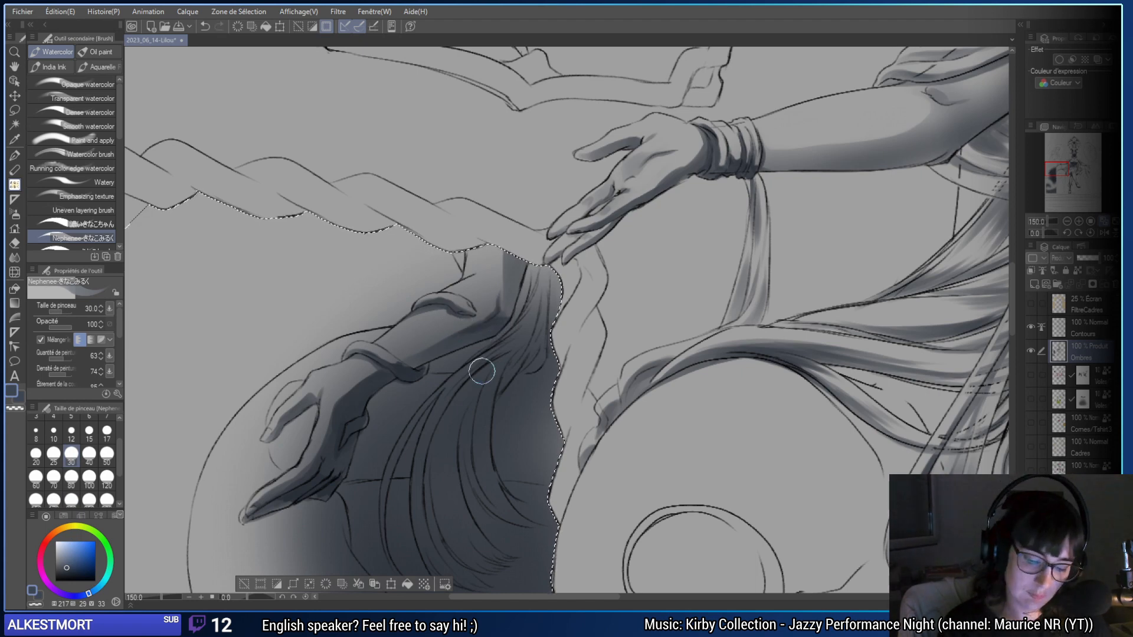
pyautogui.scroll(-5, 476, 372)
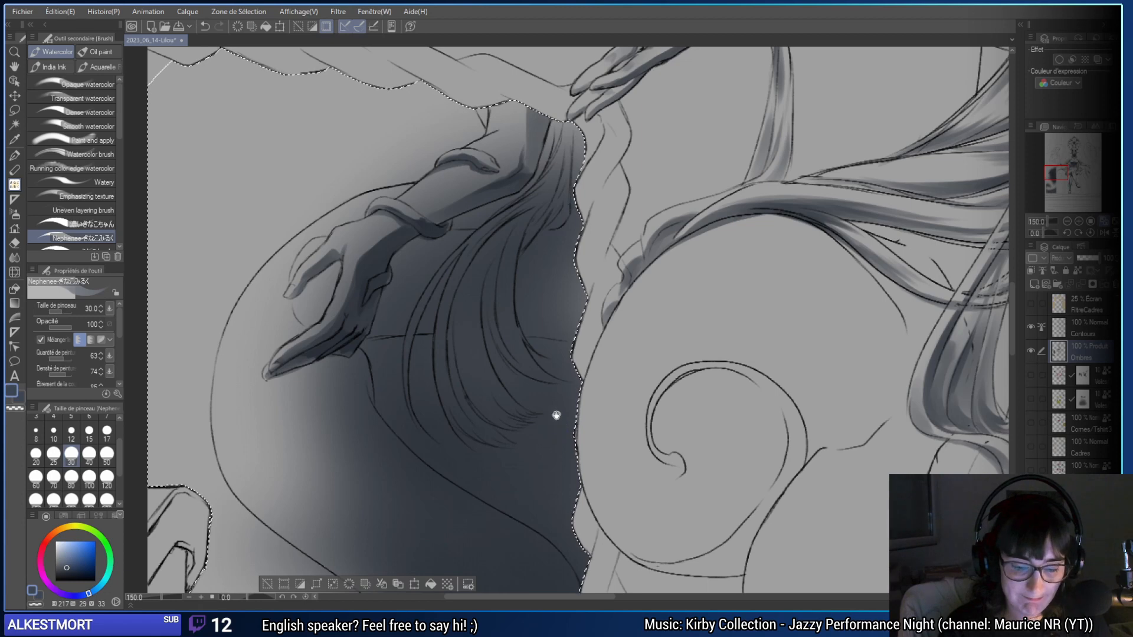
pyautogui.scroll(6, 531, 401)
pyautogui.scroll(-1, 524, 390)
pyautogui.press('[')
pyautogui.press('[')
pyautogui.press('[')
pyautogui.press('[')
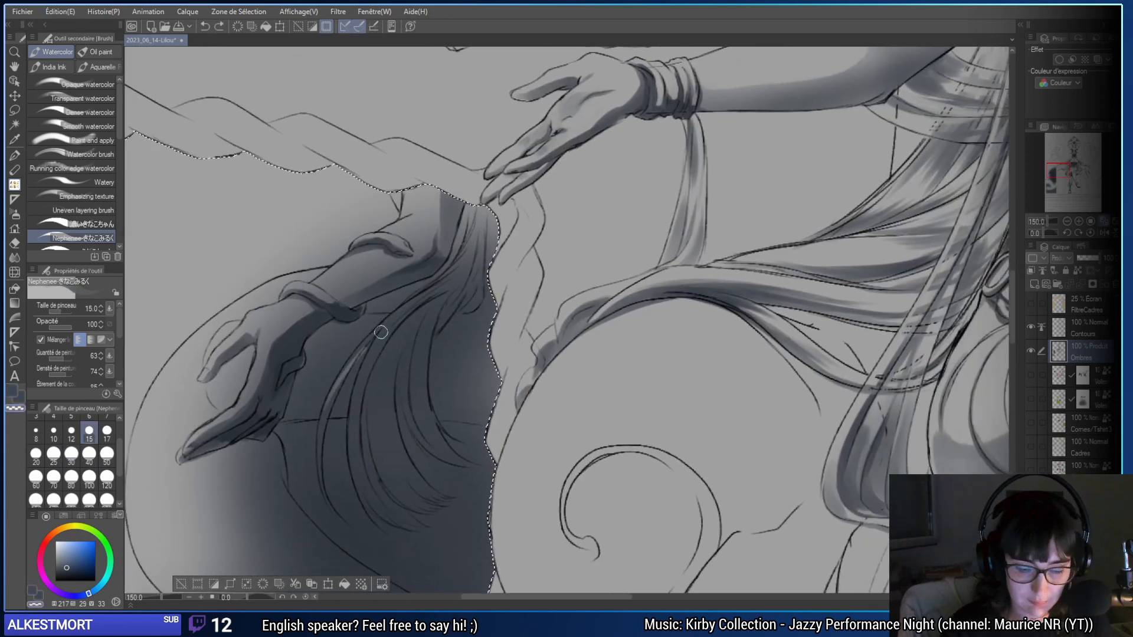
pyautogui.moveTo(393, 319)
pyautogui.mouseDown()
pyautogui.moveTo(342, 373)
pyautogui.moveTo(418, 294)
pyautogui.moveTo(330, 401)
pyautogui.mouseUp()
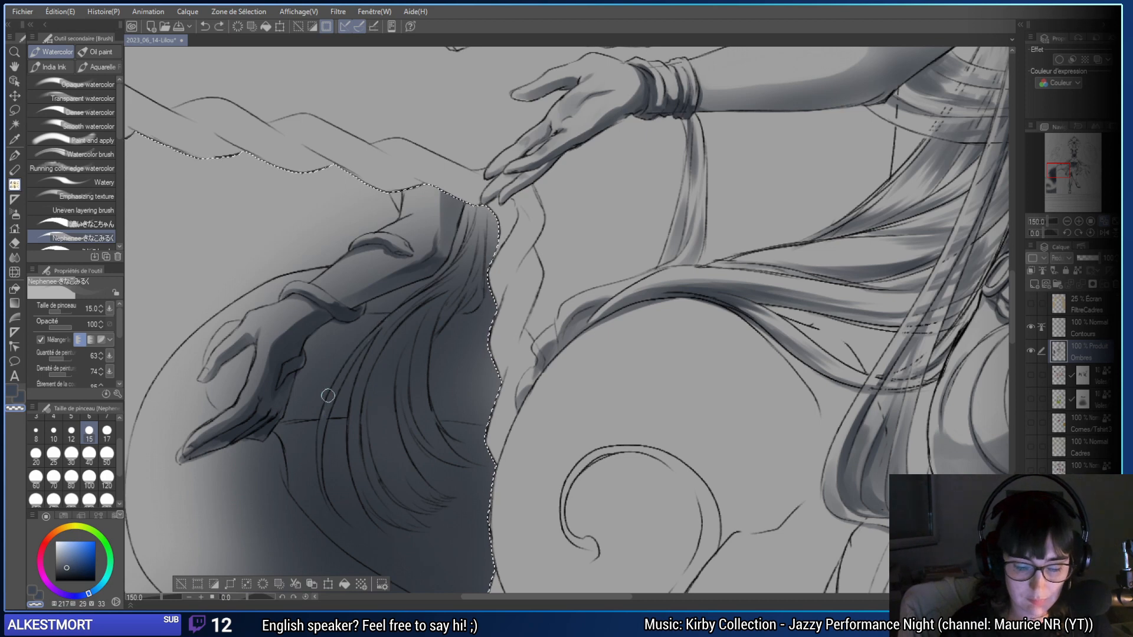
pyautogui.moveTo(361, 346); pyautogui.dragTo(342, 374)
pyautogui.moveTo(380, 328); pyautogui.dragTo(342, 374)
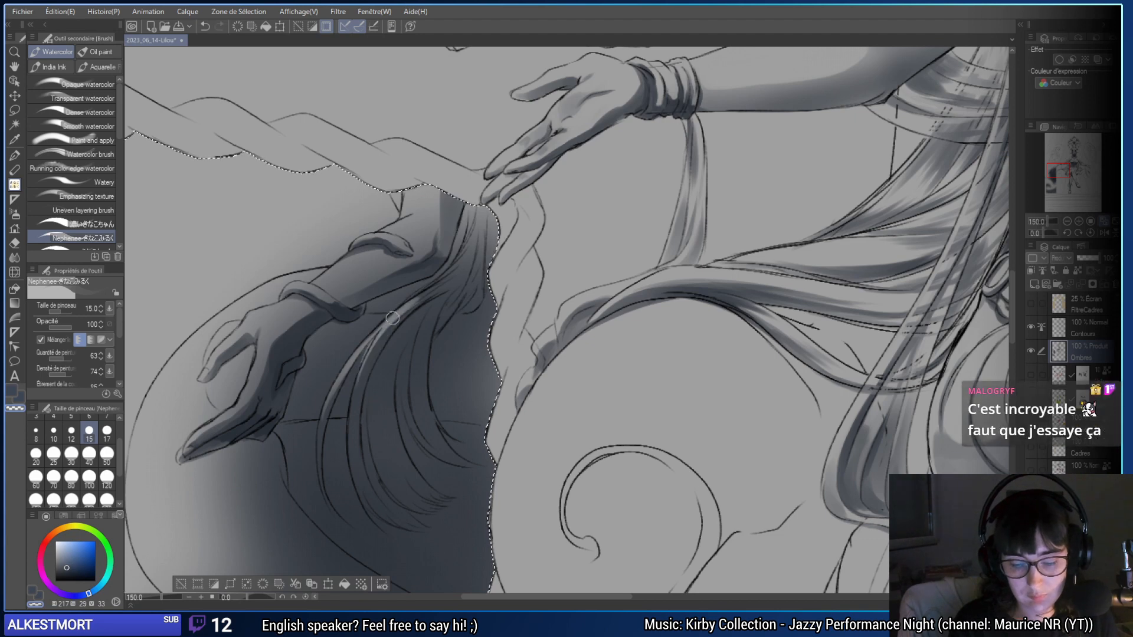
pyautogui.moveTo(413, 301); pyautogui.dragTo(363, 392)
pyautogui.moveTo(413, 301)
pyautogui.mouseDown()
pyautogui.moveTo(361, 420)
pyautogui.moveTo(441, 295)
pyautogui.moveTo(365, 398)
pyautogui.mouseUp()
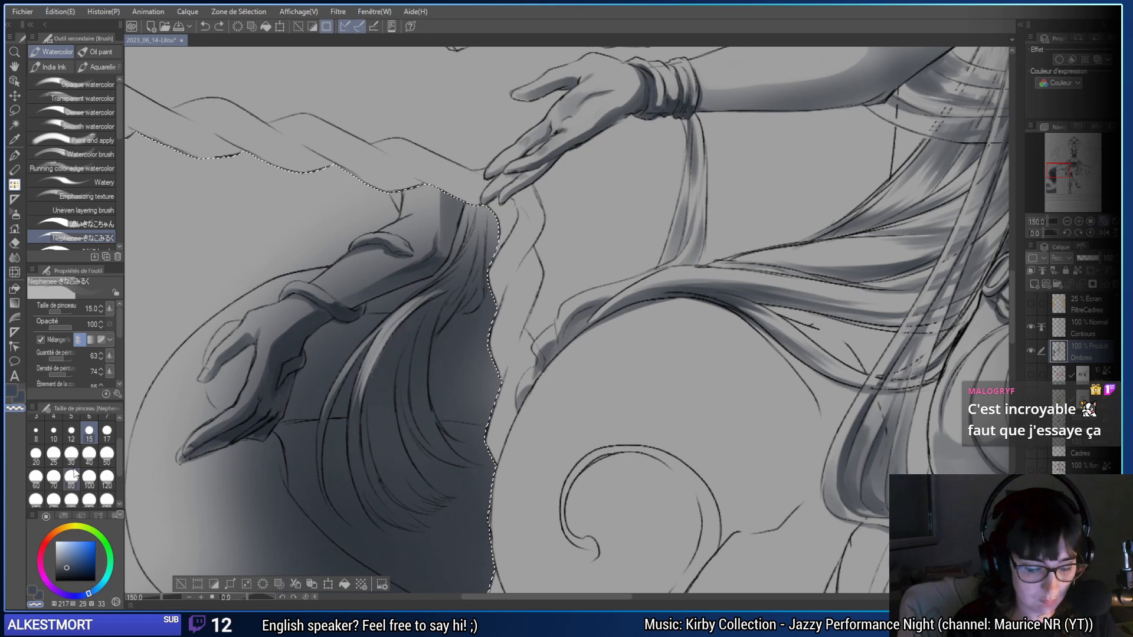
# - Lighten the wider middle locks of the framed figure's hair with transparent strokes at size 30
pyautogui.press(']')
pyautogui.press(']')
pyautogui.press(']')
pyautogui.press(']')
pyautogui.hotkey('ctrl', 'z')
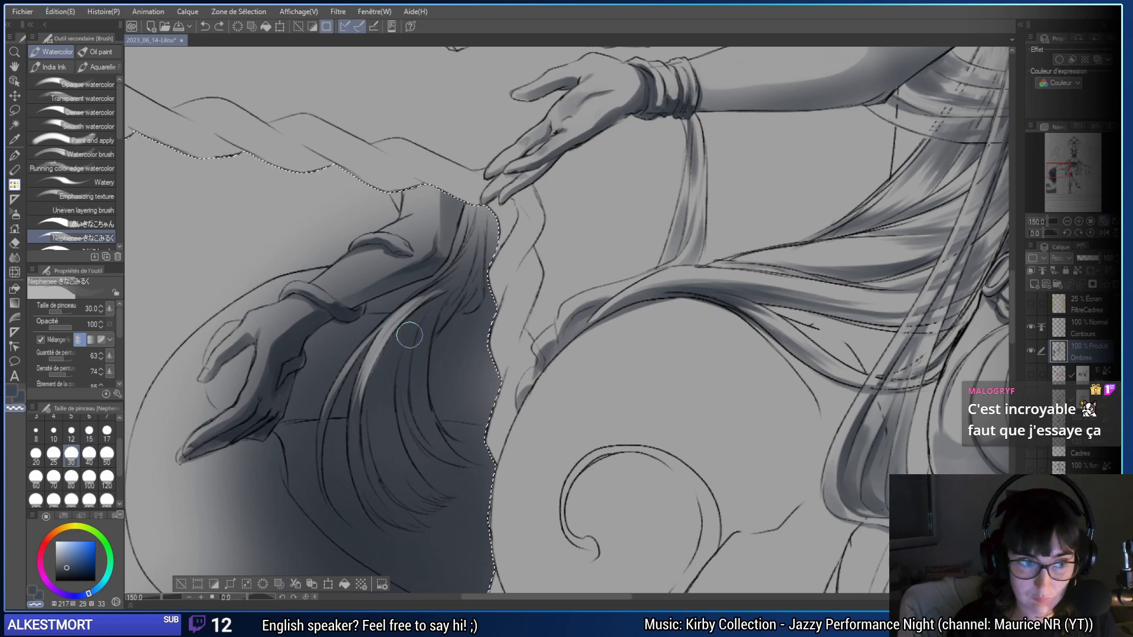
pyautogui.moveTo(428, 301); pyautogui.dragTo(392, 407)
pyautogui.moveTo(403, 349); pyautogui.dragTo(376, 404)
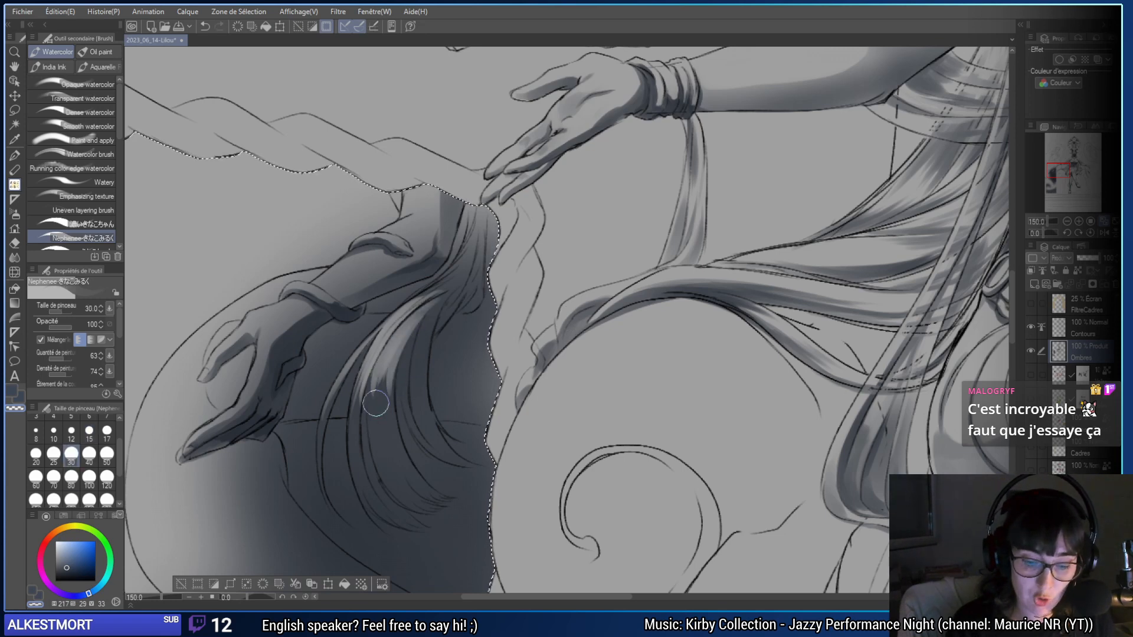
pyautogui.moveTo(440, 295); pyautogui.dragTo(392, 407)
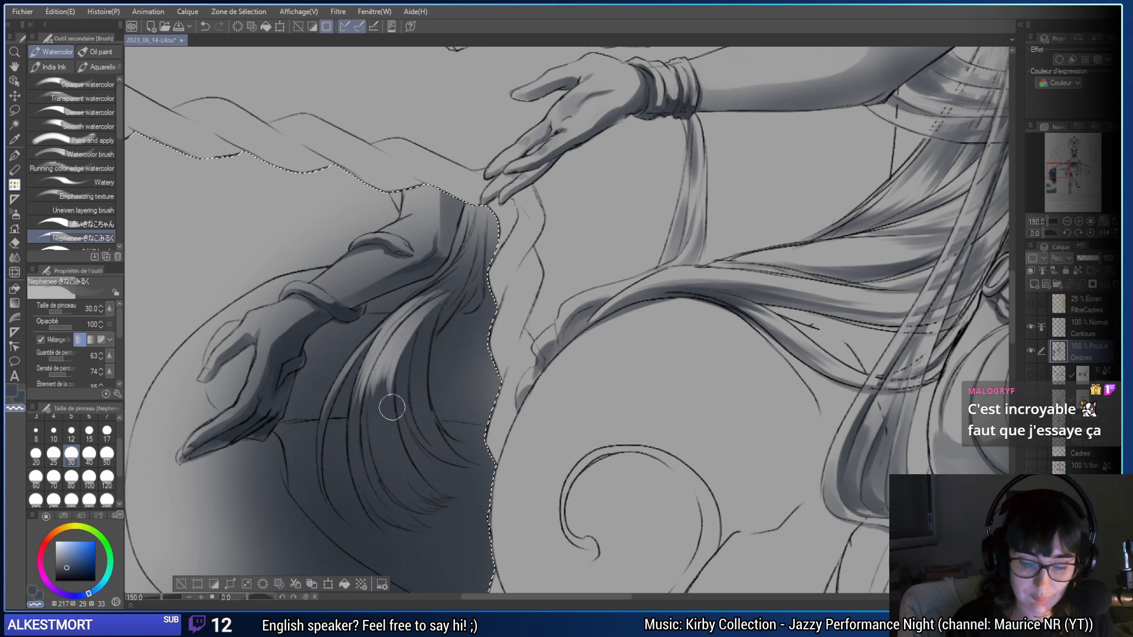
pyautogui.moveTo(440, 298); pyautogui.dragTo(416, 350)
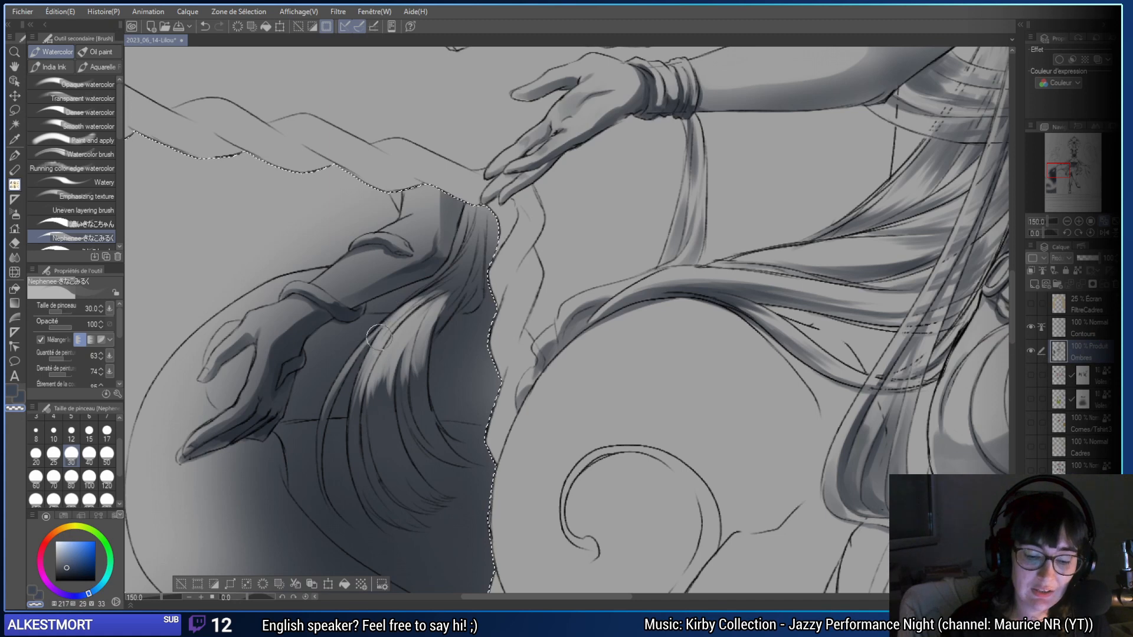
# - Lift highlights on the upper hair strands near the frame's edge at size 15, undoing unwanted strokes
pyautogui.press('[')
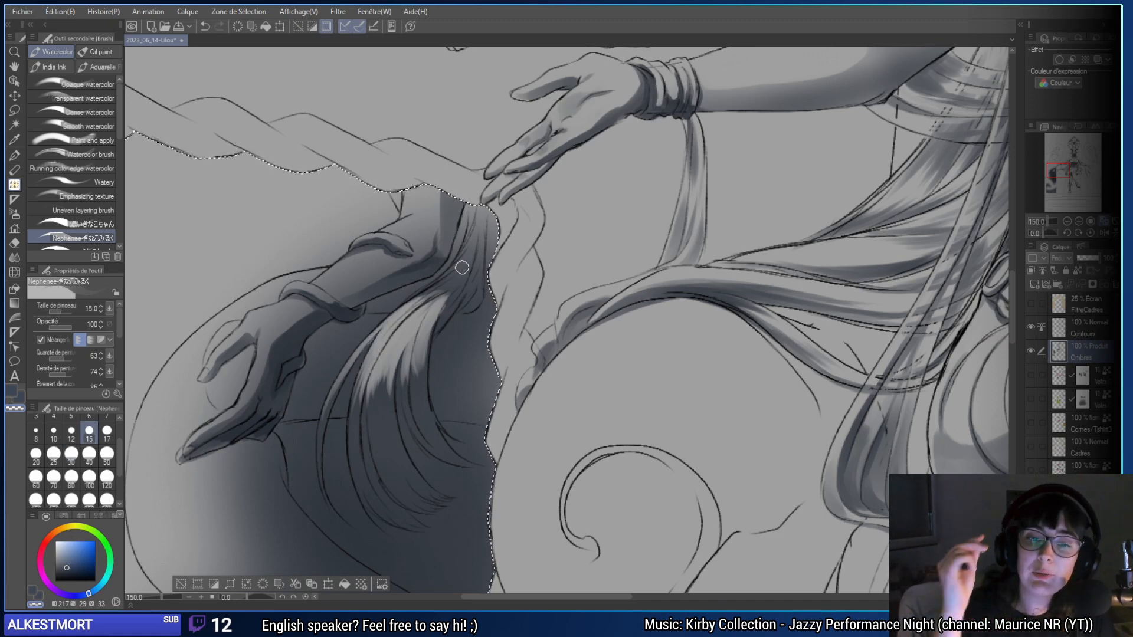
pyautogui.moveTo(463, 260); pyautogui.dragTo(477, 294)
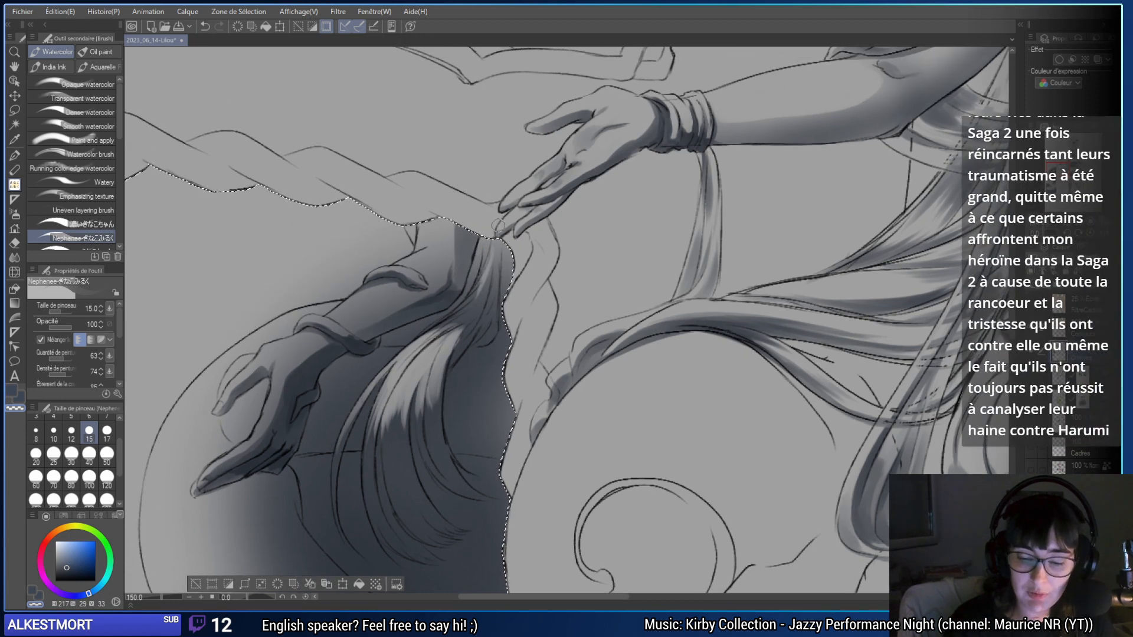
pyautogui.hotkey('ctrl', 'z')
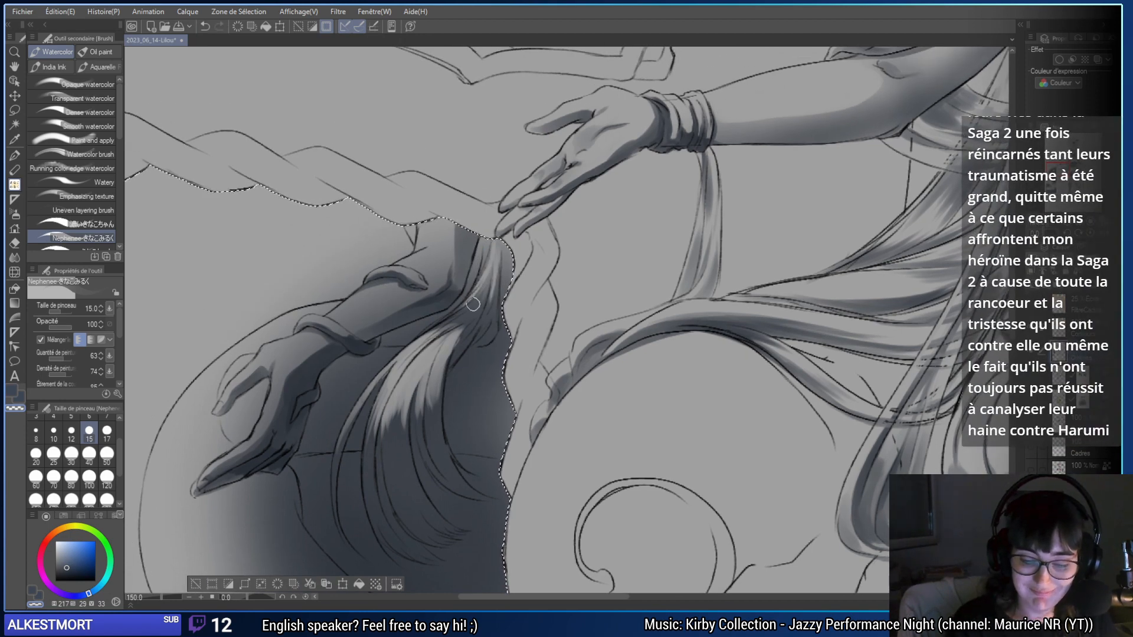
pyautogui.hotkey('ctrl', 'z')
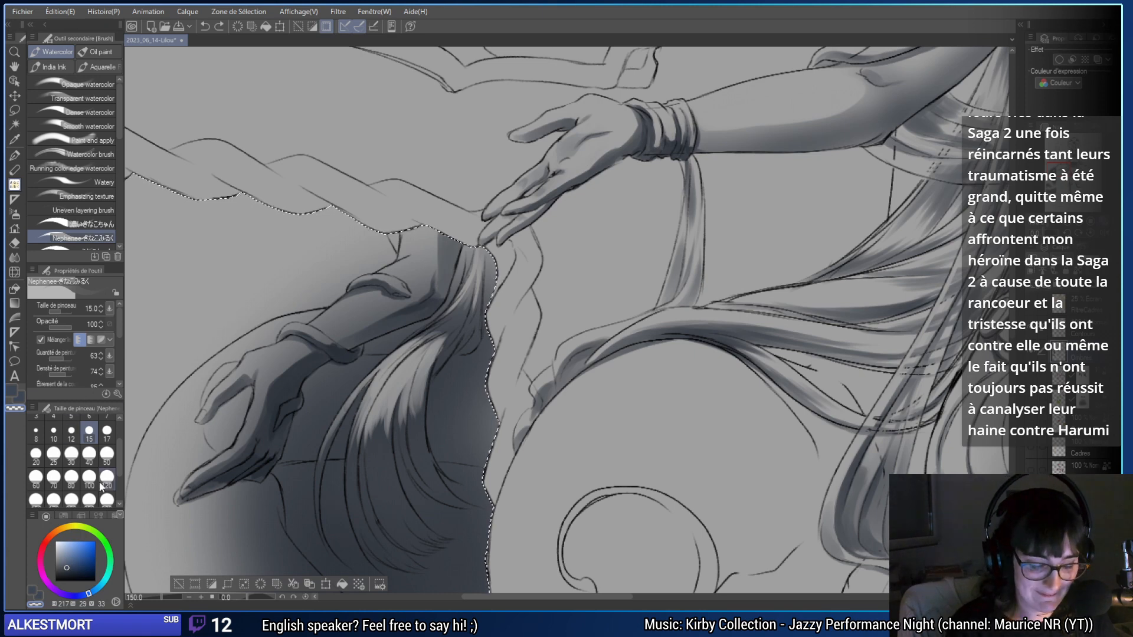
# - Blend the upper hair's highlights and shadows at size 30, switching from transparent to the shadow colour
pyautogui.click(72, 453)
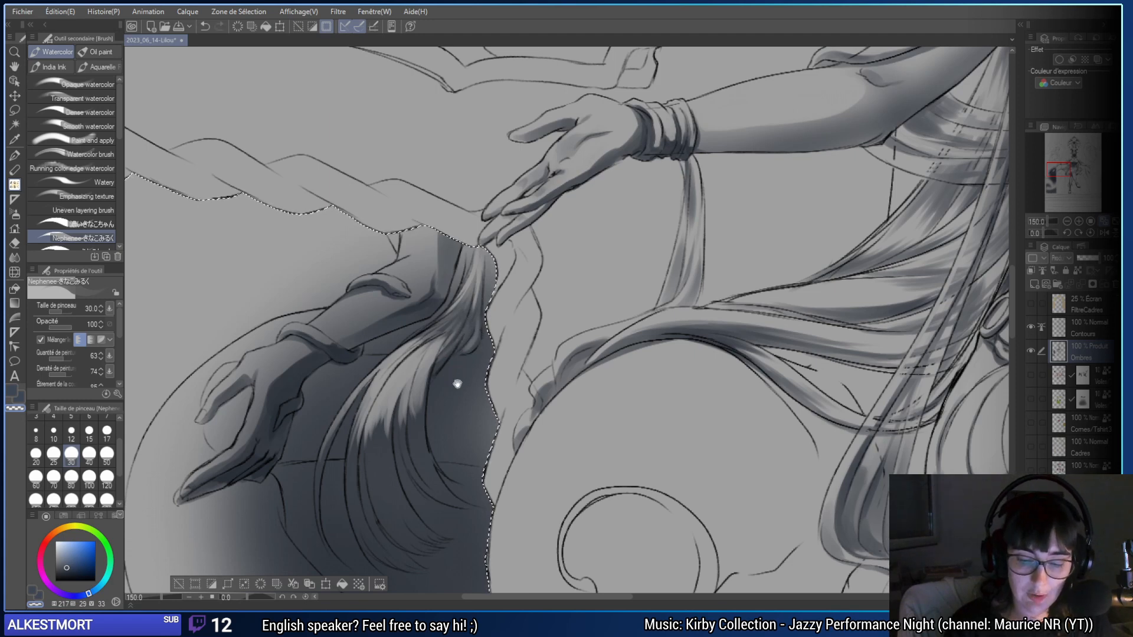
pyautogui.moveTo(457, 384); pyautogui.dragTo(431, 391)
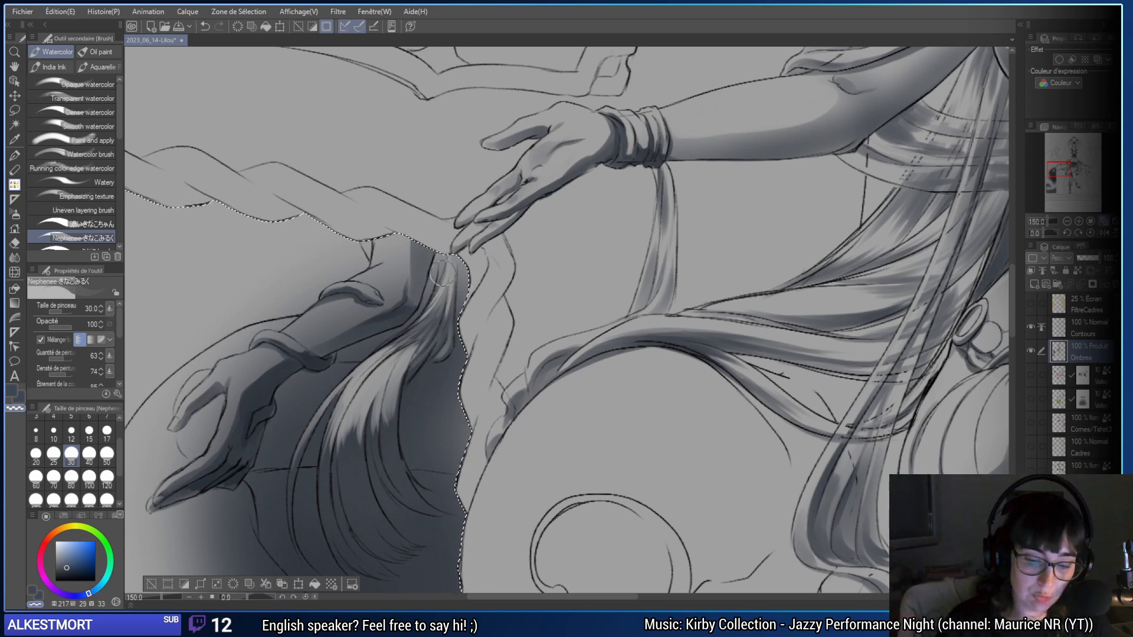
pyautogui.press('c')
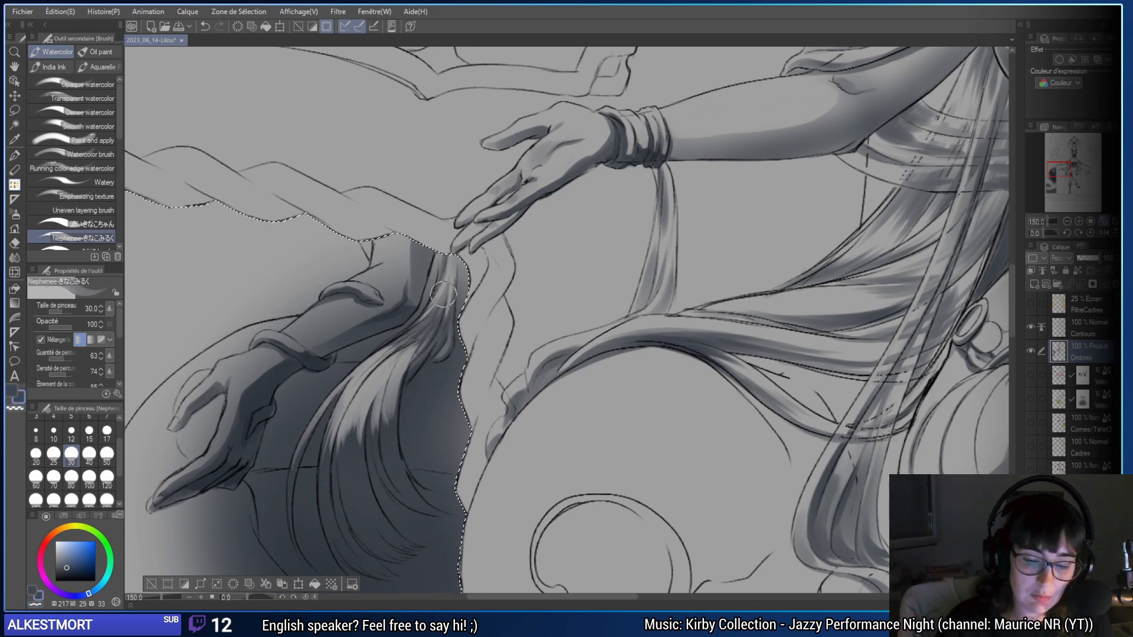
pyautogui.hotkey('ctrl', 'z')
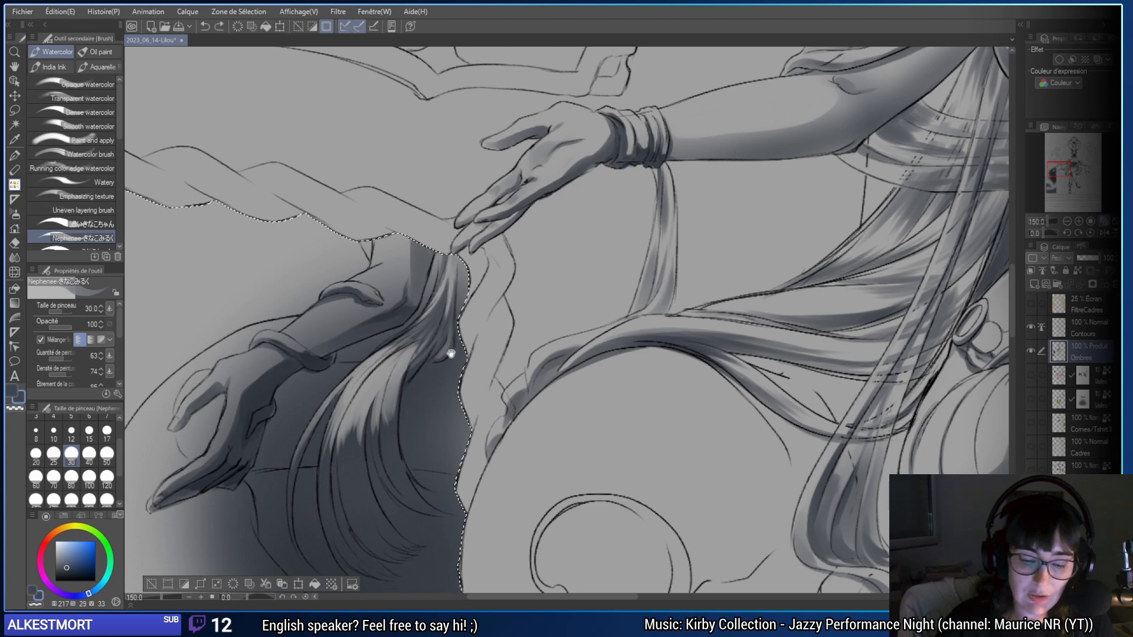
# - Lighten the lower hair locks toward their tips with transparent colour at size 80, undoing unwanted strokes
pyautogui.moveTo(450, 353); pyautogui.dragTo(474, 269)
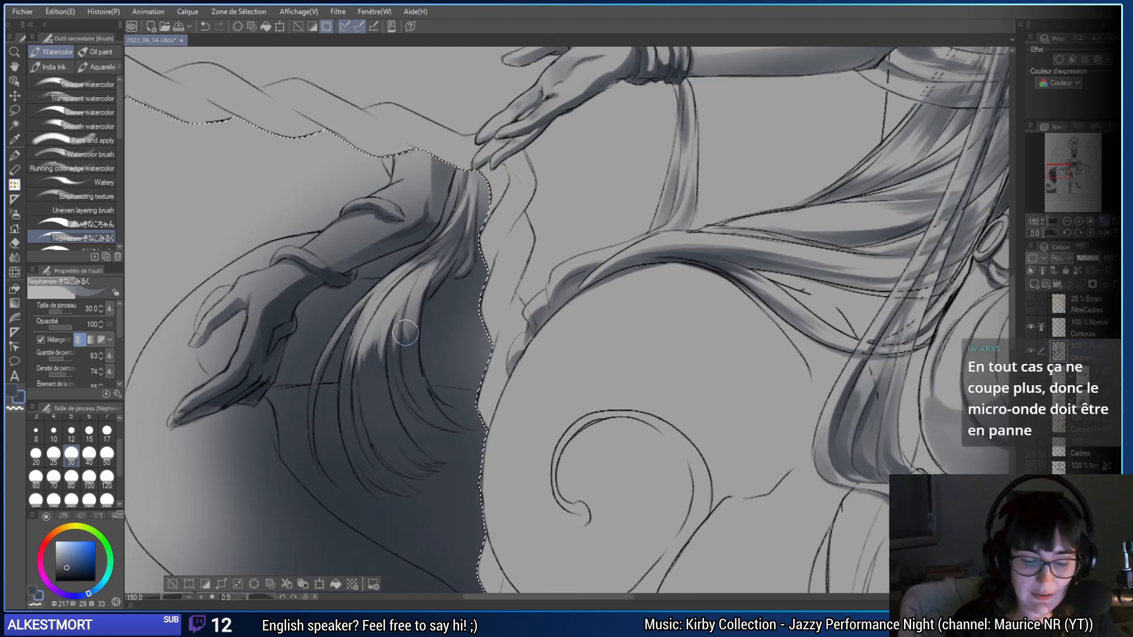
pyautogui.click(72, 479)
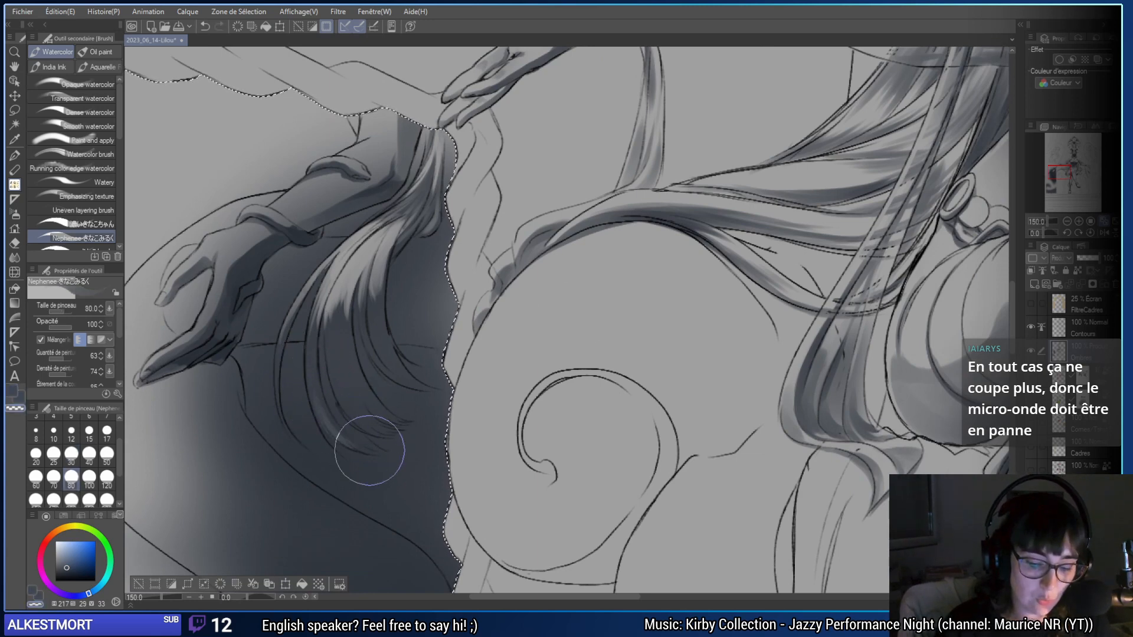
pyautogui.hotkey('ctrl', 'z')
pyautogui.hotkey('ctrl', 'y')
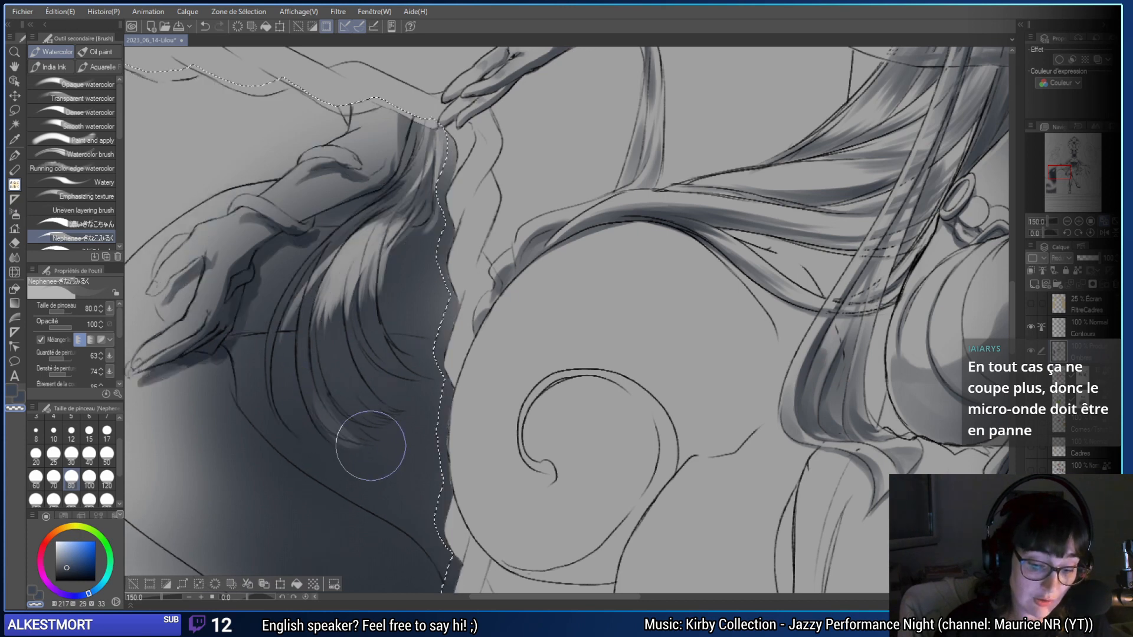
pyautogui.hotkey('ctrl', 'z')
pyautogui.moveTo(339, 432)
pyautogui.mouseDown()
pyautogui.moveTo(328, 396)
pyautogui.moveTo(366, 449)
pyautogui.moveTo(334, 416)
pyautogui.moveTo(387, 444)
pyautogui.moveTo(328, 391)
pyautogui.moveTo(397, 436)
pyautogui.mouseUp()
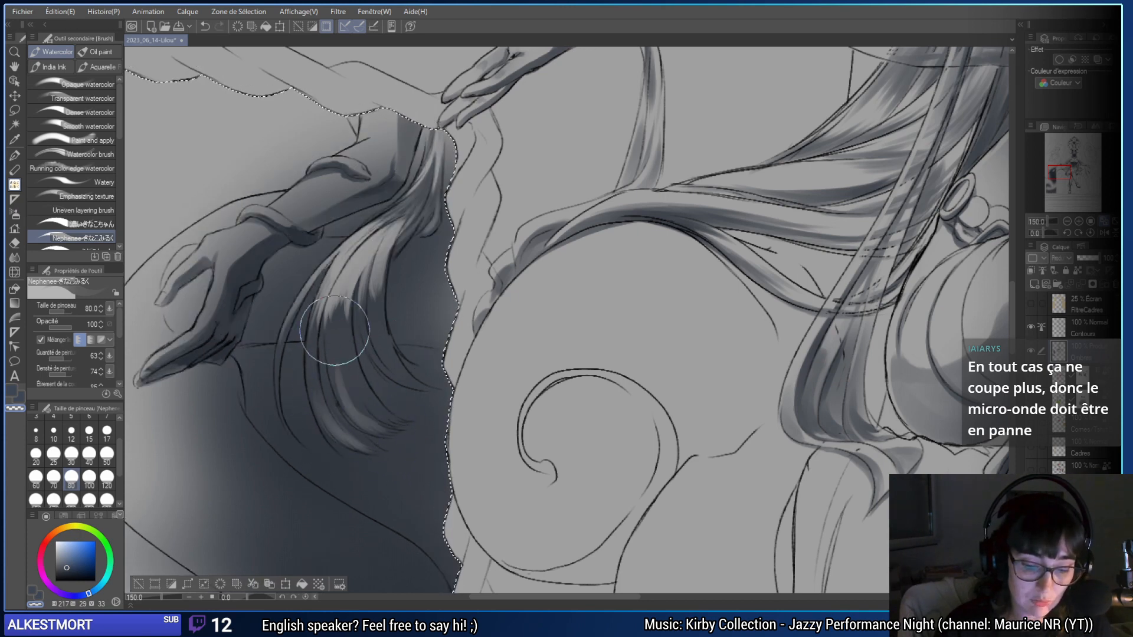
pyautogui.moveTo(335, 335)
pyautogui.mouseDown()
pyautogui.moveTo(400, 425)
pyautogui.moveTo(327, 359)
pyautogui.moveTo(387, 426)
pyautogui.moveTo(367, 420)
pyautogui.moveTo(341, 369)
pyautogui.mouseUp()
pyautogui.hotkey('ctrl', 'z')
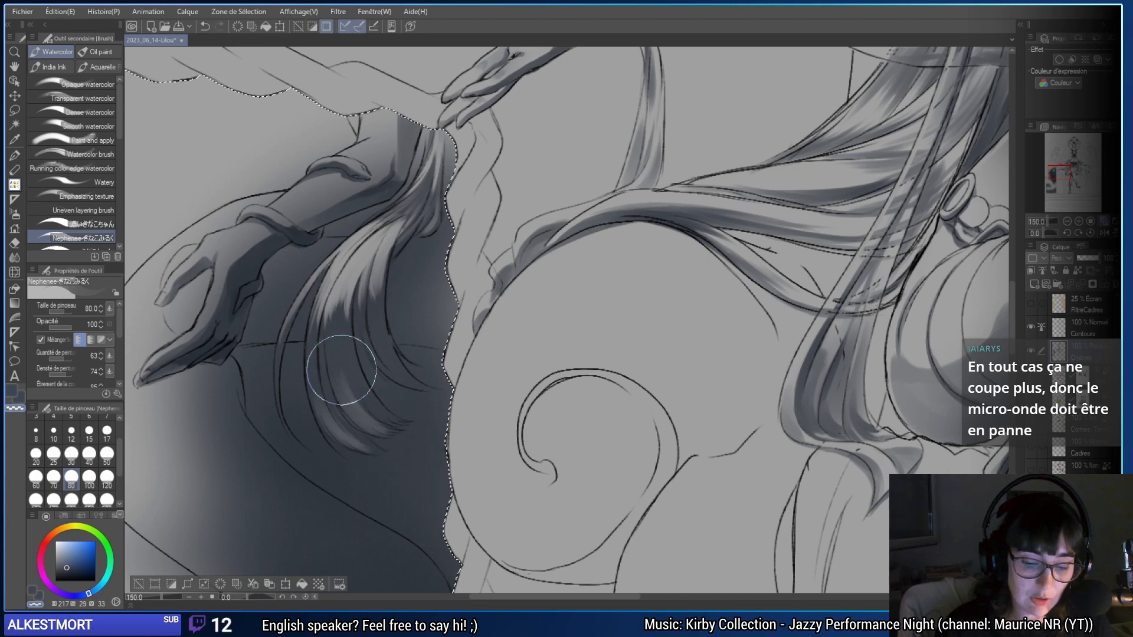
# - Brighten the tips and the locks nearest the braided frame with transparent strokes at size 80, undoing unwanted strokes
pyautogui.moveTo(413, 412)
pyautogui.mouseDown()
pyautogui.moveTo(383, 361)
pyautogui.moveTo(344, 351)
pyautogui.moveTo(395, 426)
pyautogui.moveTo(348, 351)
pyautogui.moveTo(404, 420)
pyautogui.moveTo(373, 398)
pyautogui.moveTo(348, 354)
pyautogui.moveTo(410, 429)
pyautogui.moveTo(394, 423)
pyautogui.moveTo(347, 322)
pyautogui.mouseUp()
pyautogui.hotkey('ctrl', 'z')
pyautogui.moveTo(378, 425); pyautogui.dragTo(334, 364)
pyautogui.hotkey('ctrl', 'z')
pyautogui.moveTo(357, 415); pyautogui.dragTo(336, 342)
pyautogui.moveTo(386, 431)
pyautogui.mouseDown()
pyautogui.moveTo(335, 362)
pyautogui.moveTo(387, 428)
pyautogui.moveTo(349, 397)
pyautogui.moveTo(367, 426)
pyautogui.moveTo(352, 392)
pyautogui.moveTo(382, 413)
pyautogui.mouseUp()
pyautogui.moveTo(388, 322); pyautogui.dragTo(366, 344)
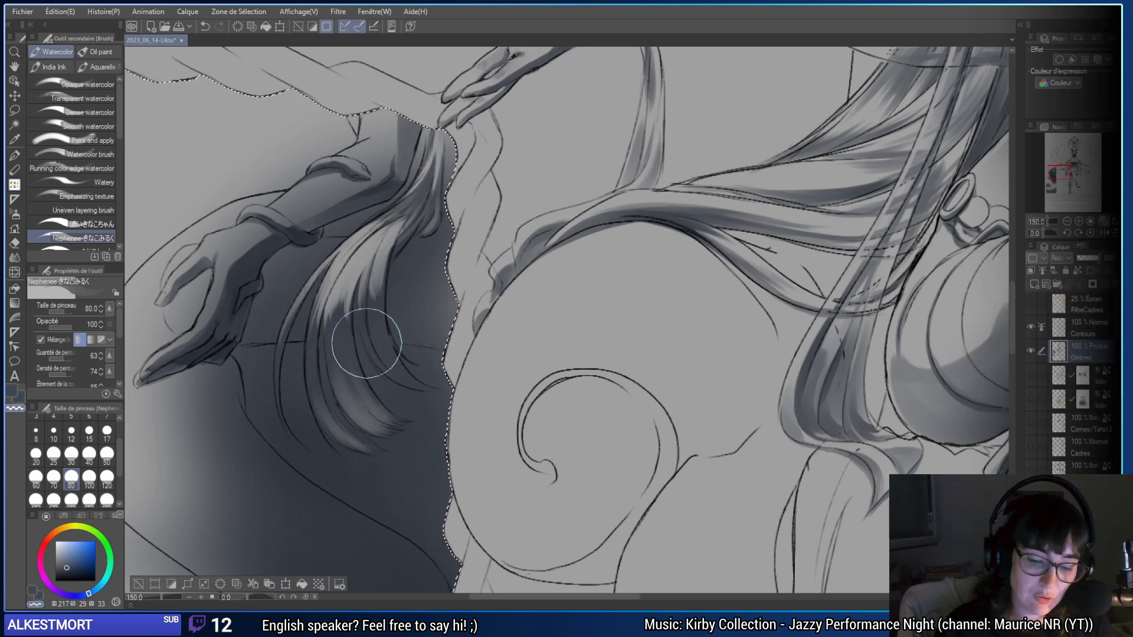
pyautogui.moveTo(419, 391); pyautogui.dragTo(374, 344)
pyautogui.hotkey('ctrl', 'z')
pyautogui.moveTo(373, 344); pyautogui.dragTo(391, 350)
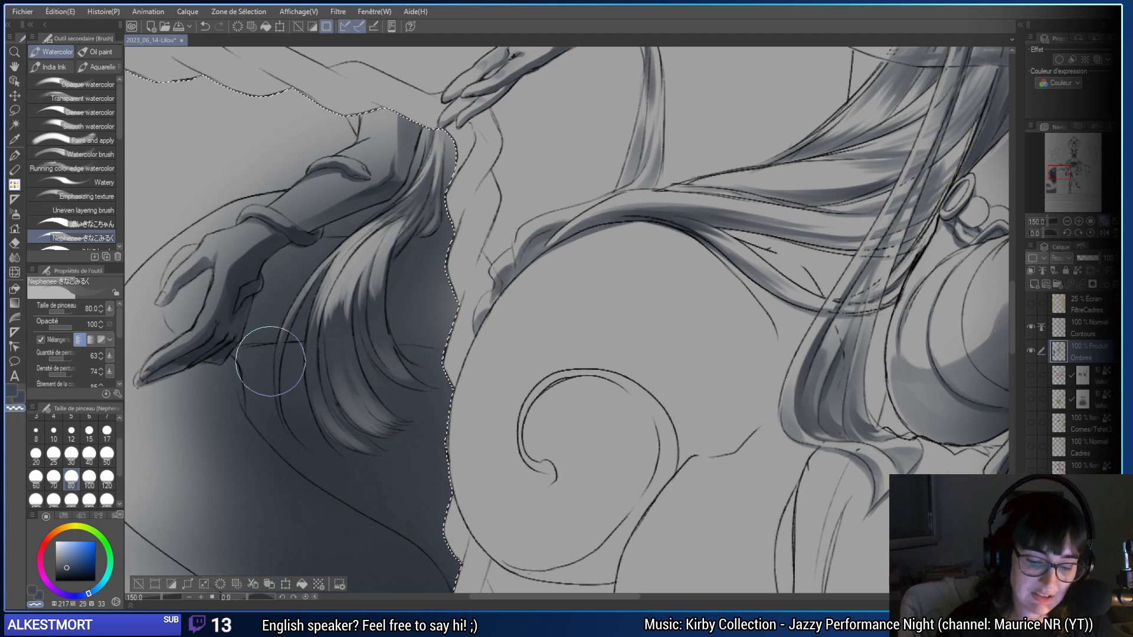
# - Lighten the thin outer hair strands beside the hand with a transparent stroke at size 15
pyautogui.click(89, 430)
pyautogui.moveTo(288, 401); pyautogui.dragTo(290, 343)
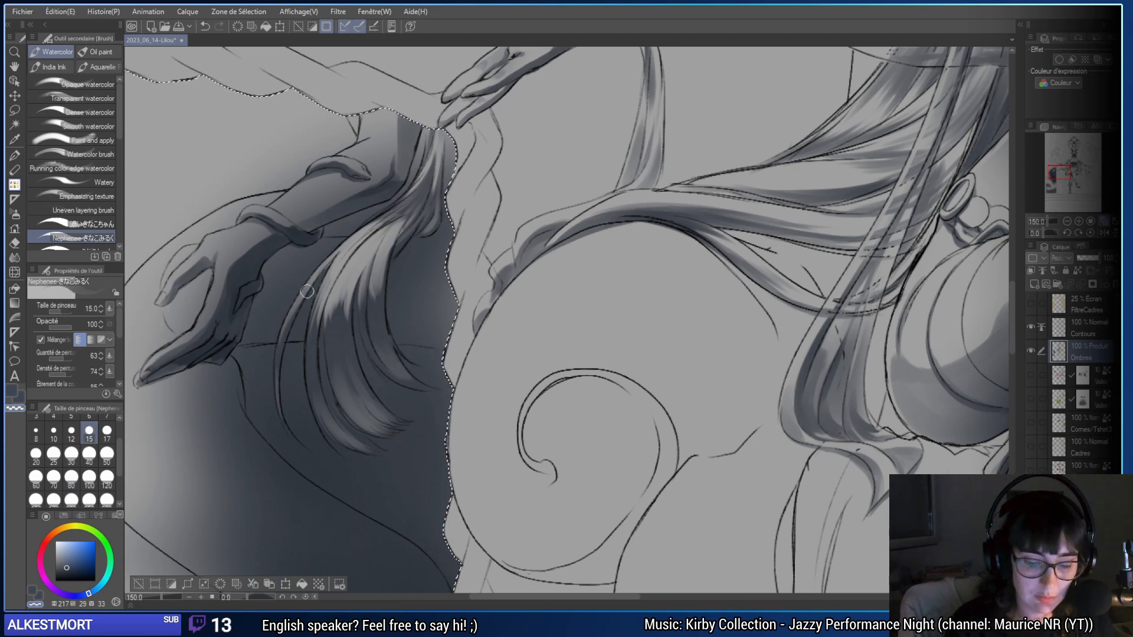
pyautogui.moveTo(379, 291); pyautogui.dragTo(430, 303)
# - Erase crisp highlights along the upper bends of the framed figure's hair locks with the Hard eraser at size 30
pyautogui.press('e')
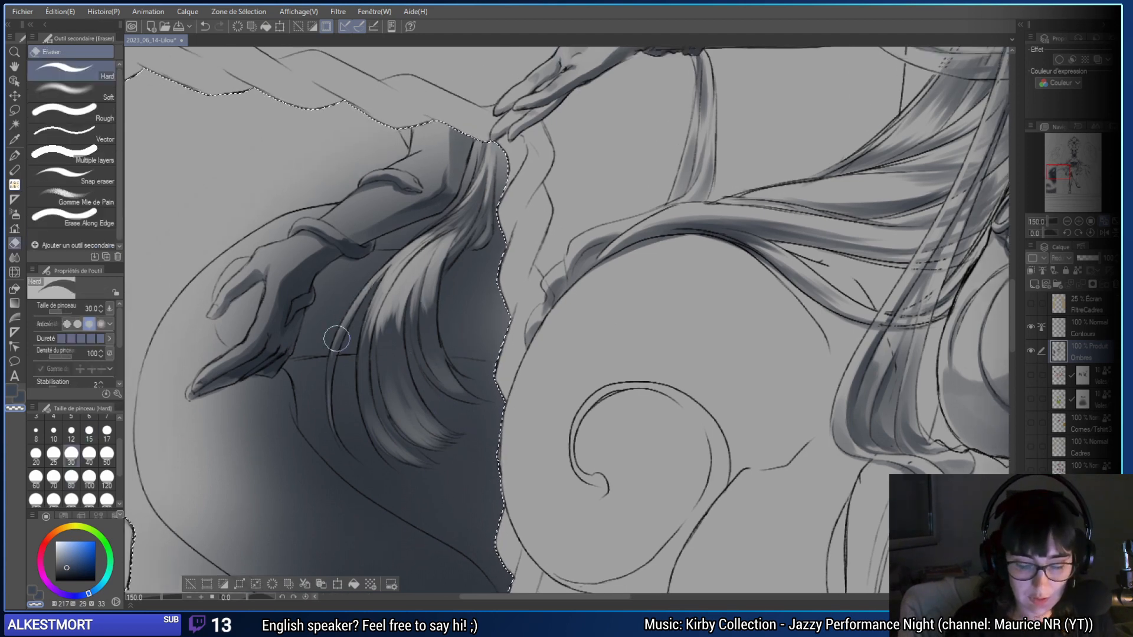
pyautogui.moveTo(334, 348); pyautogui.dragTo(392, 267)
pyautogui.hotkey('ctrl', 'z')
pyautogui.moveTo(347, 326); pyautogui.dragTo(389, 270)
pyautogui.moveTo(370, 393); pyautogui.dragTo(425, 298)
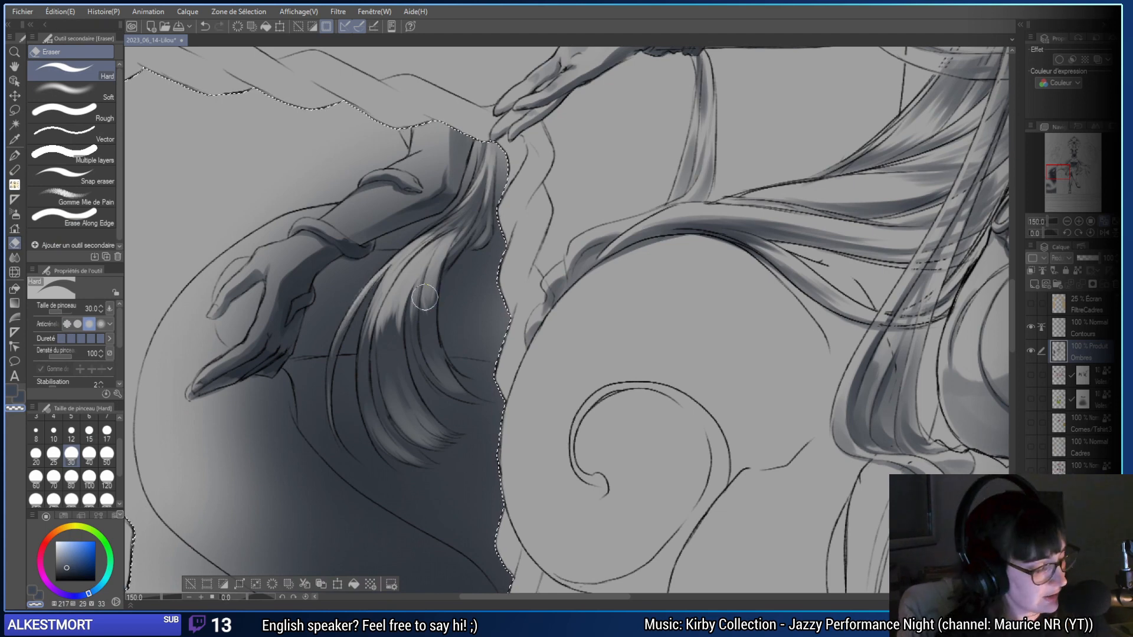
pyautogui.moveTo(407, 349); pyautogui.dragTo(437, 266)
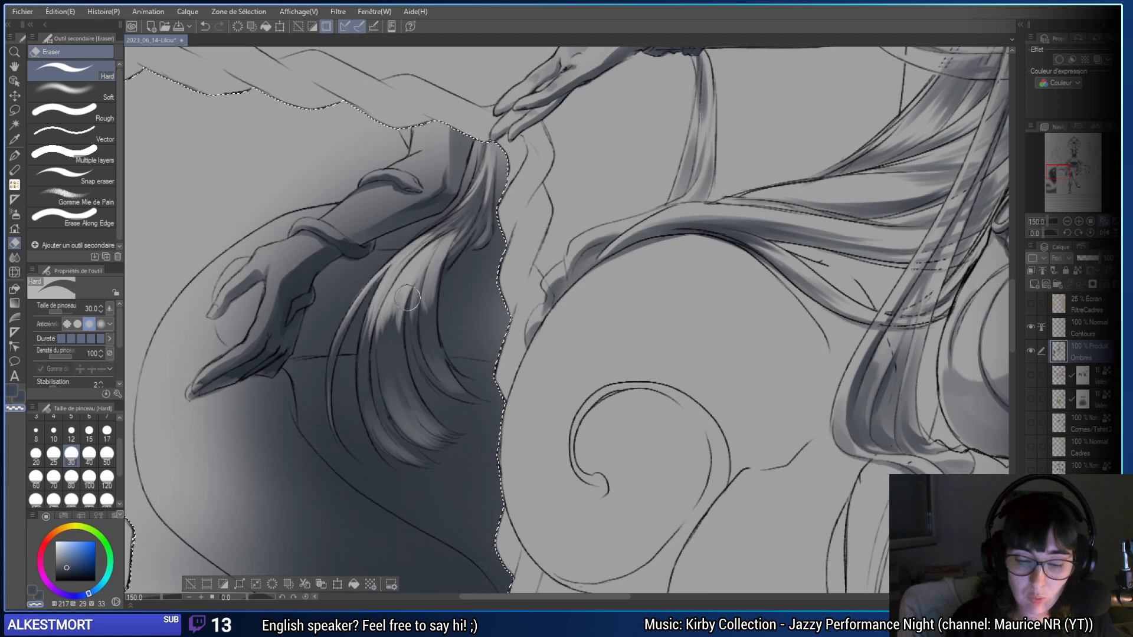
pyautogui.moveTo(434, 308); pyautogui.dragTo(444, 257)
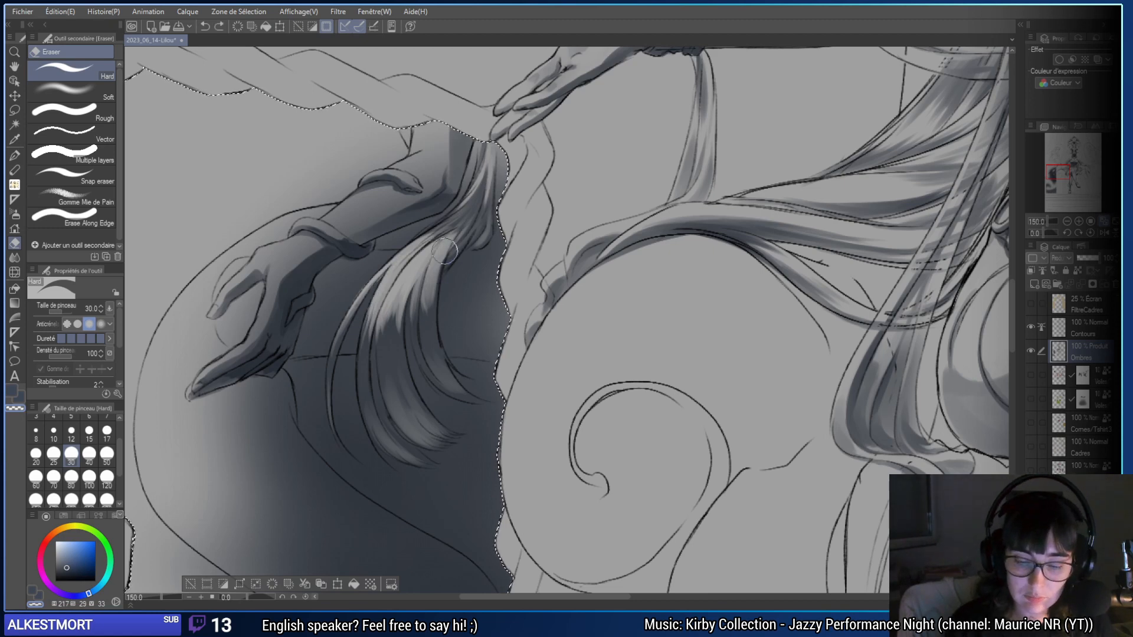
# - Soften the lower hair tips with the Soft airbrush at size 150 in transparent colour, undoing unwanted strokes
pyautogui.press('b')
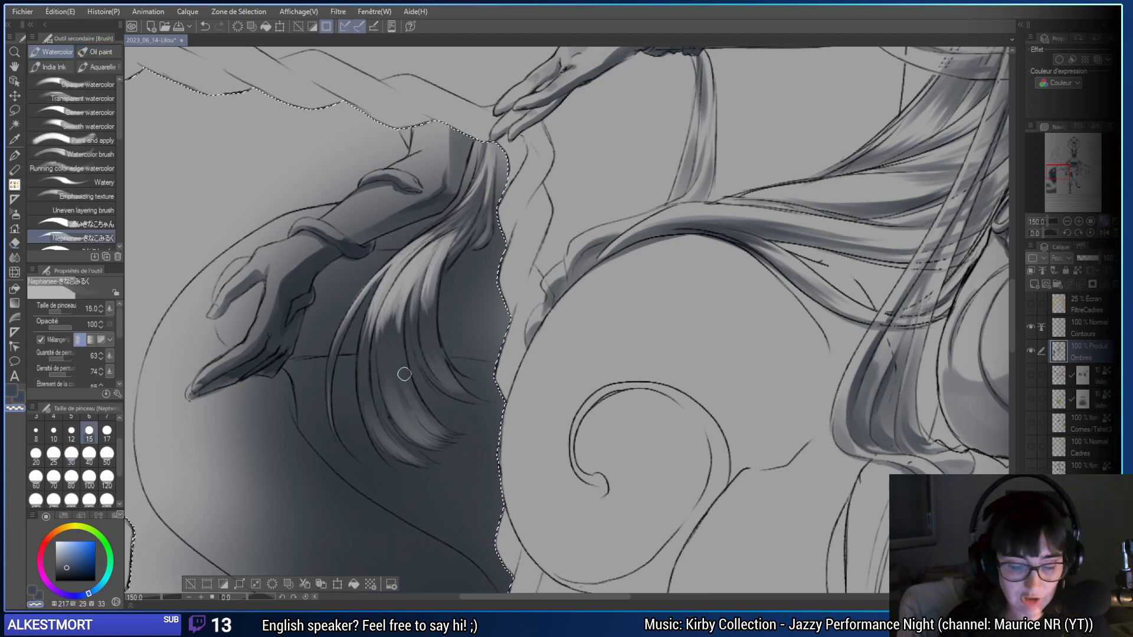
pyautogui.moveTo(483, 447); pyautogui.dragTo(426, 437)
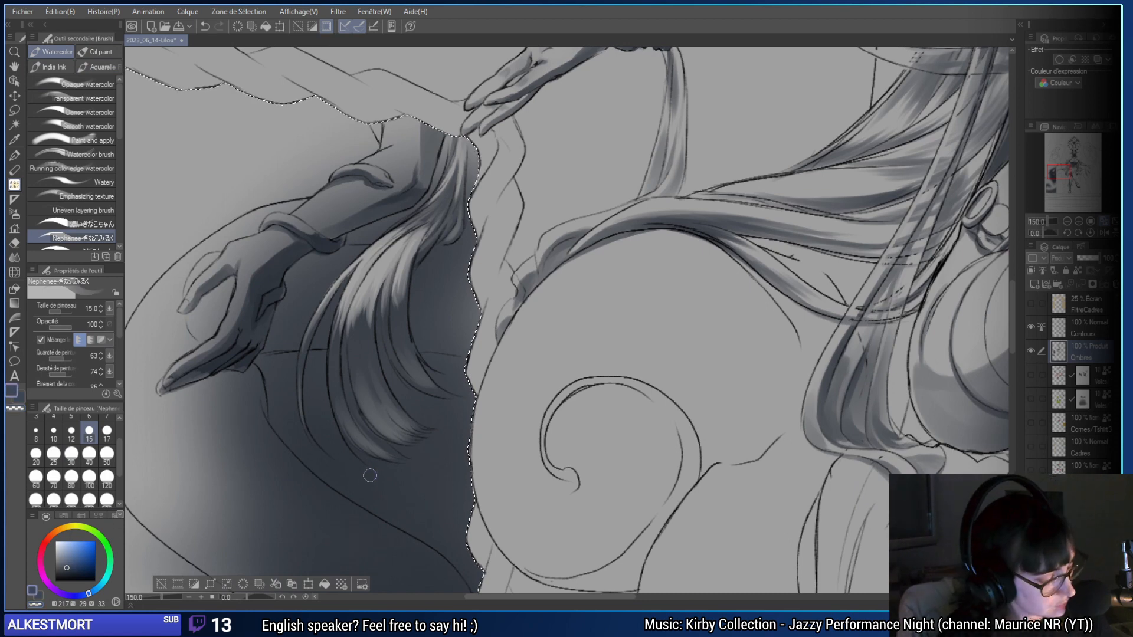
pyautogui.press('b')
pyautogui.press('c')
pyautogui.moveTo(381, 444)
pyautogui.mouseDown()
pyautogui.moveTo(434, 343)
pyautogui.moveTo(475, 386)
pyautogui.mouseUp()
pyautogui.hotkey('ctrl', 'z')
pyautogui.hotkey('ctrl', 'z')
pyautogui.moveTo(371, 460); pyautogui.dragTo(453, 373)
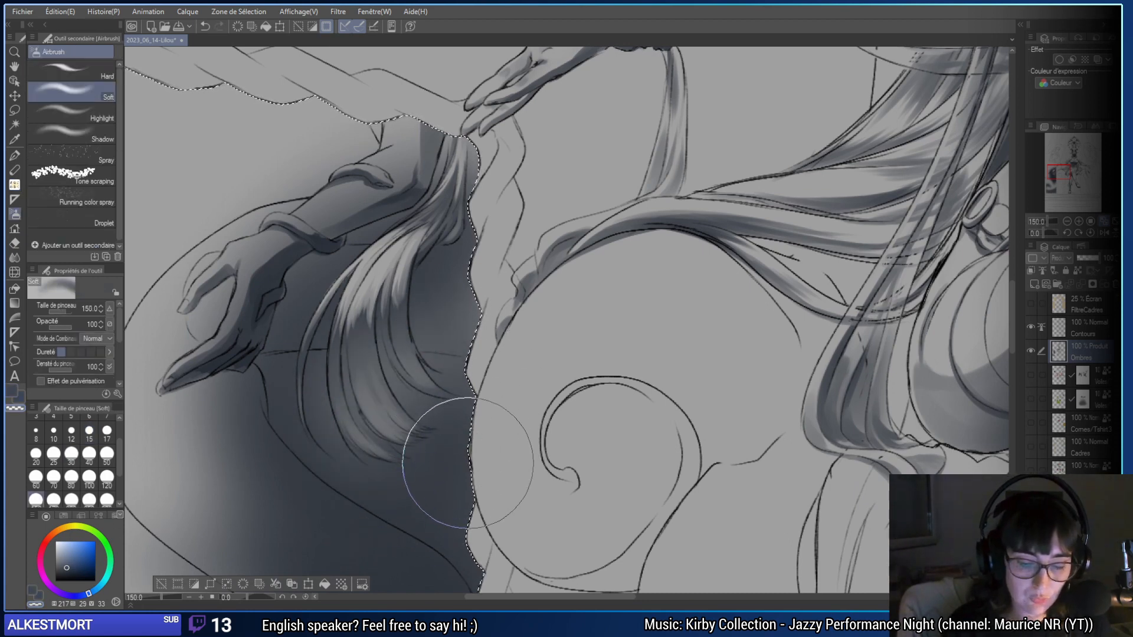
# - Paint shadows back into the lower hair locks with the watercolour brush in the shadow colour at size 30
pyautogui.press('b')
pyautogui.press('b')
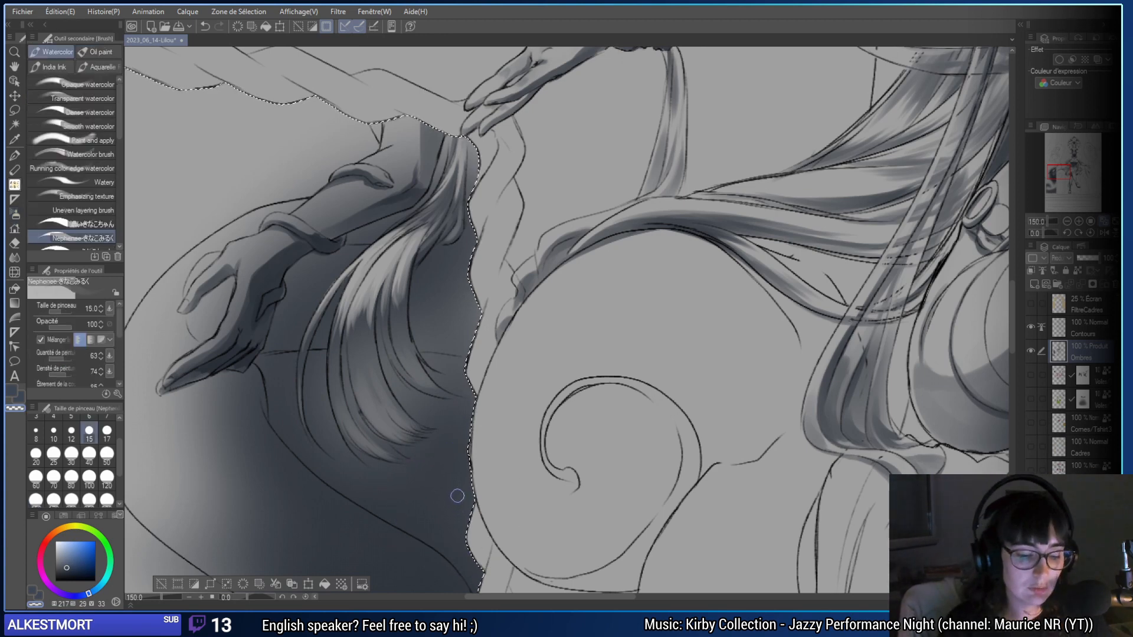
pyautogui.press('c')
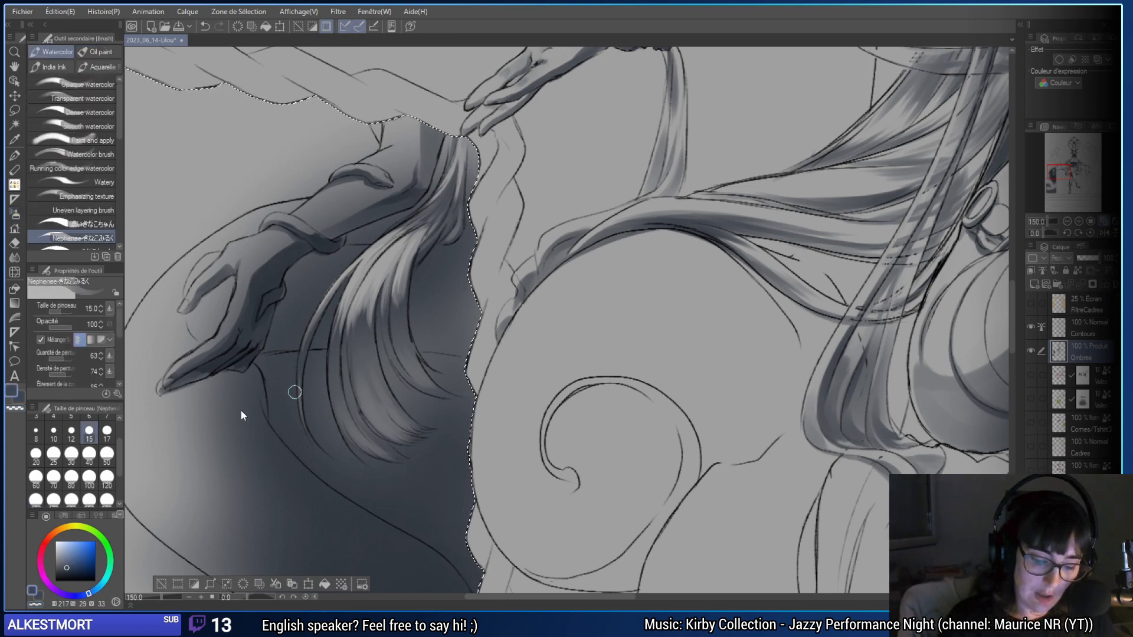
pyautogui.click(72, 454)
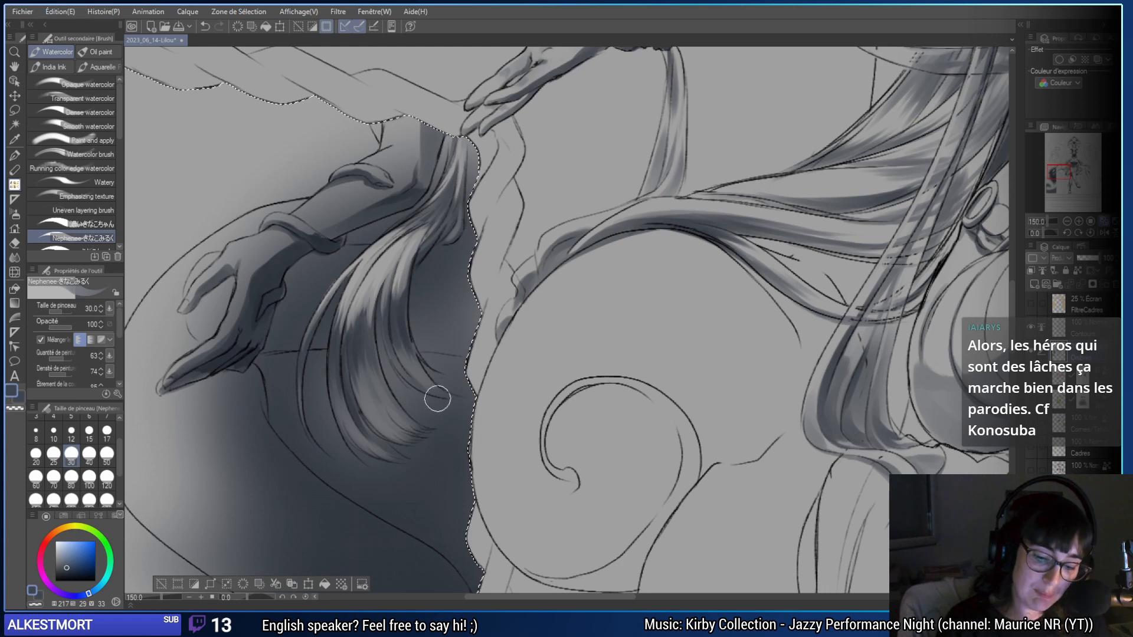
pyautogui.moveTo(390, 426); pyautogui.dragTo(410, 438)
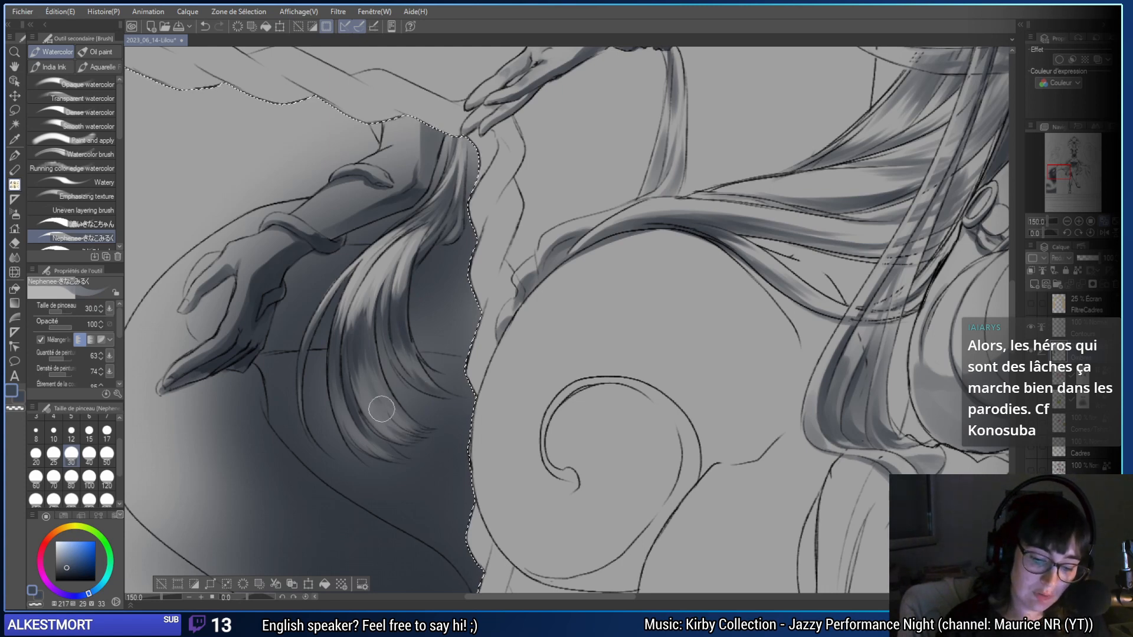
pyautogui.moveTo(376, 402); pyautogui.dragTo(407, 441)
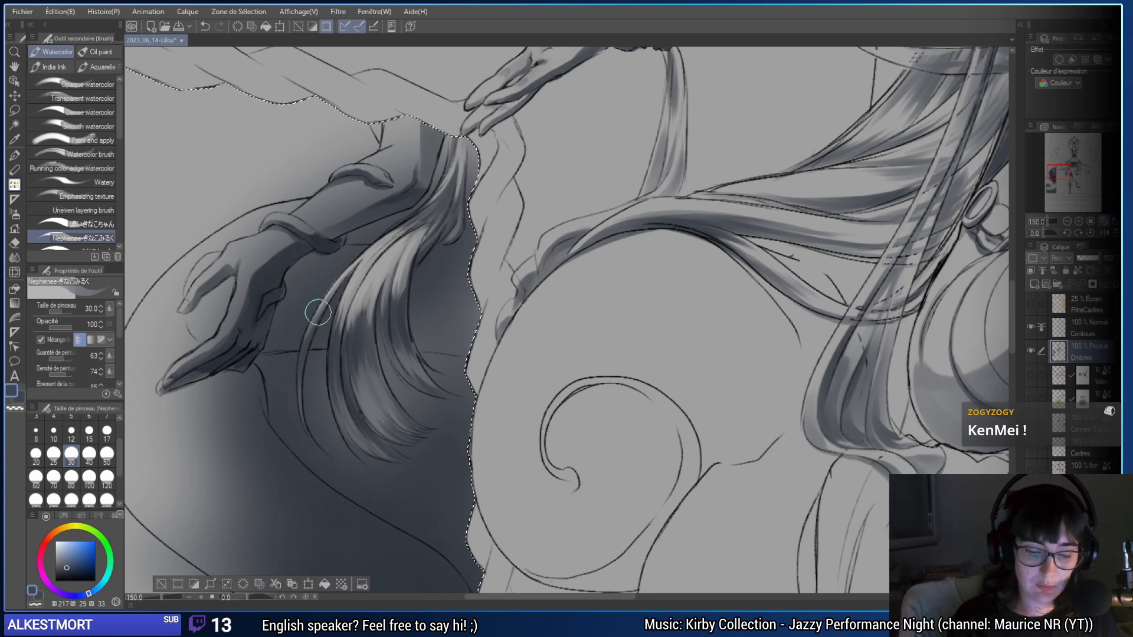
# - Erase the background shade beside the serpent tail, inside its coil and within its fin with the Hard eraser at size 80
pyautogui.moveTo(305, 393); pyautogui.dragTo(501, 437)
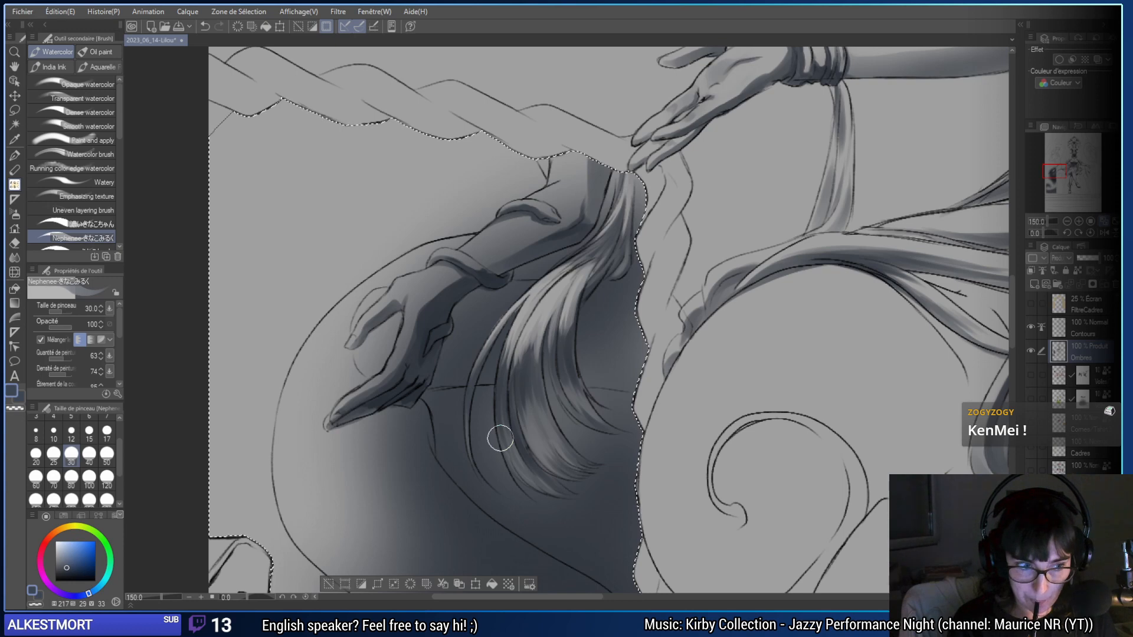
pyautogui.moveTo(500, 438); pyautogui.dragTo(599, 384)
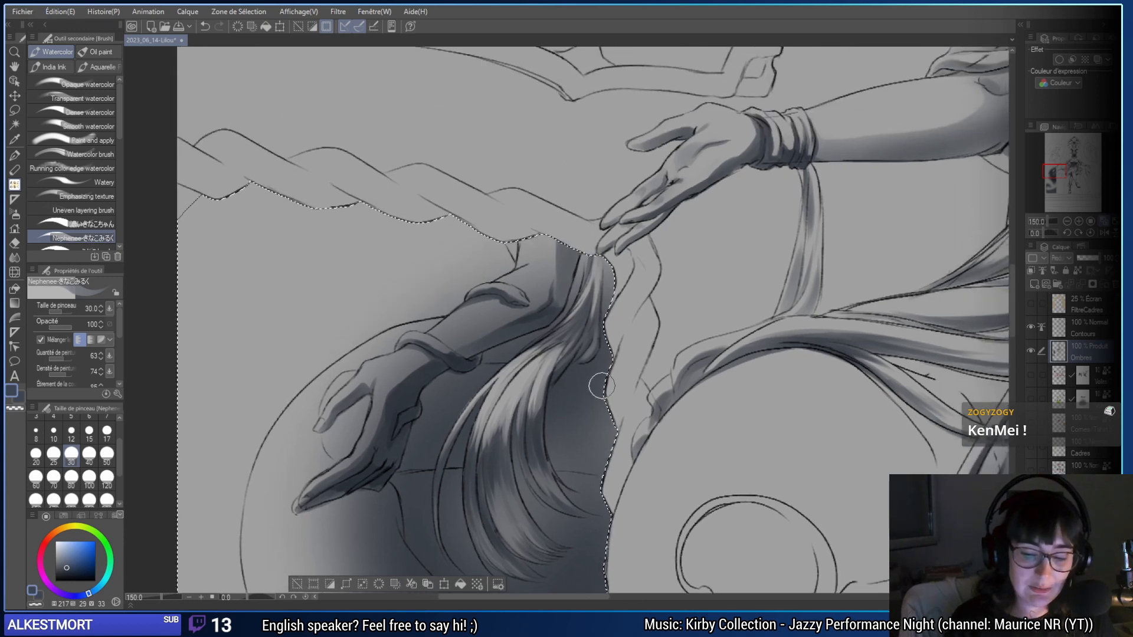
pyautogui.moveTo(541, 405)
pyautogui.mouseDown()
pyautogui.moveTo(558, 409)
pyautogui.moveTo(602, 240)
pyautogui.mouseUp()
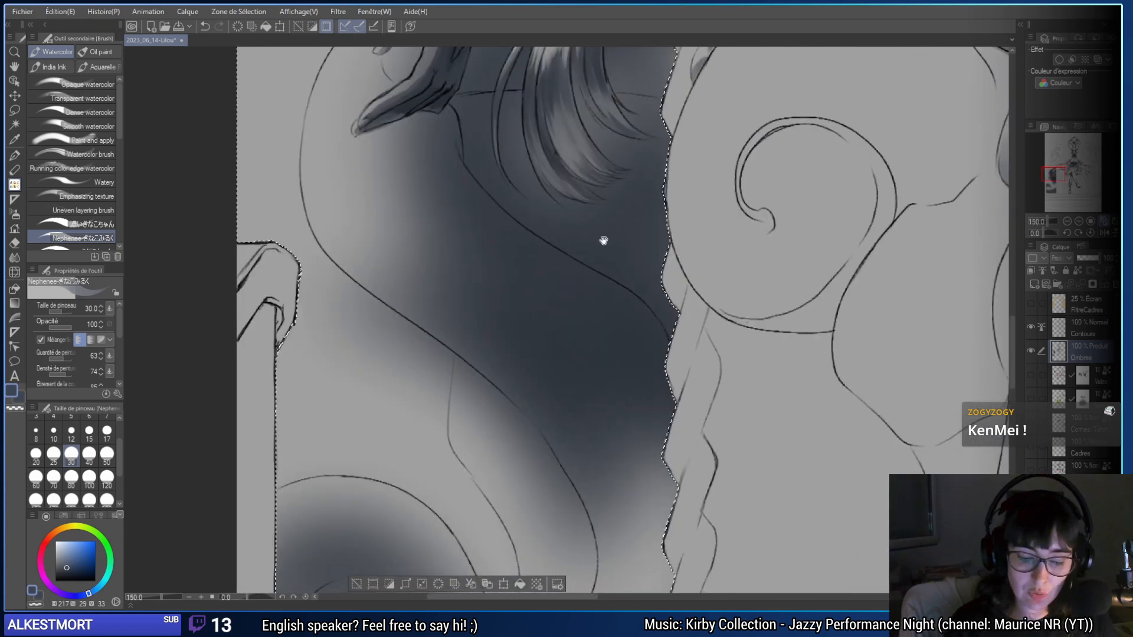
pyautogui.moveTo(546, 443); pyautogui.dragTo(544, 400)
pyautogui.press('e')
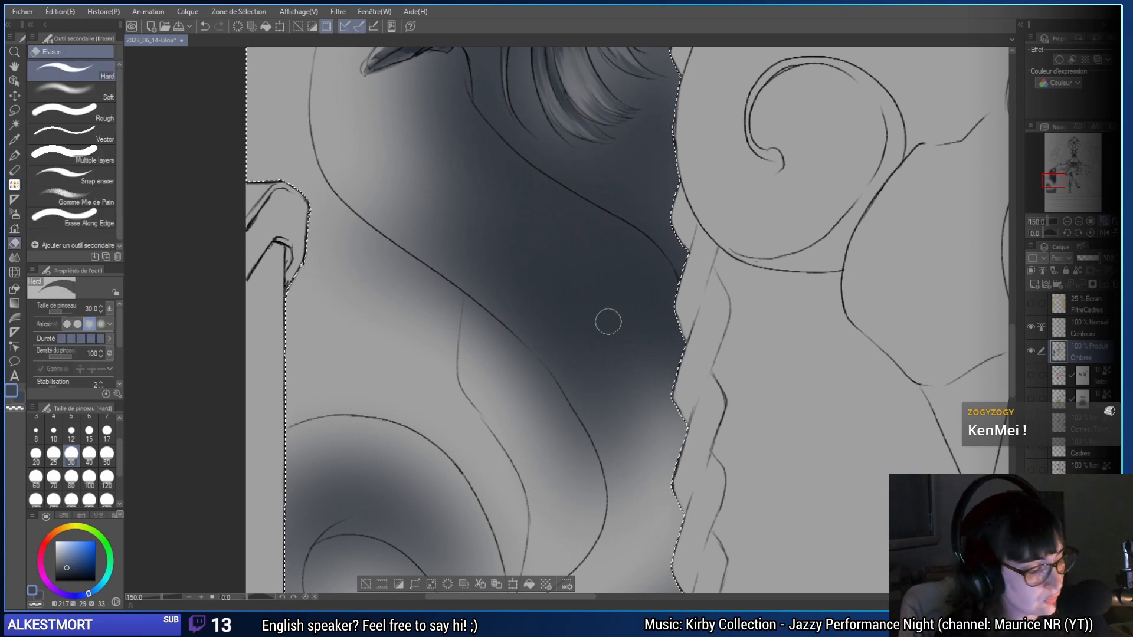
pyautogui.moveTo(315, 206)
pyautogui.mouseDown()
pyautogui.moveTo(289, 176)
pyautogui.moveTo(321, 217)
pyautogui.moveTo(338, 274)
pyautogui.moveTo(302, 327)
pyautogui.moveTo(286, 215)
pyautogui.moveTo(413, 304)
pyautogui.moveTo(400, 260)
pyautogui.mouseUp()
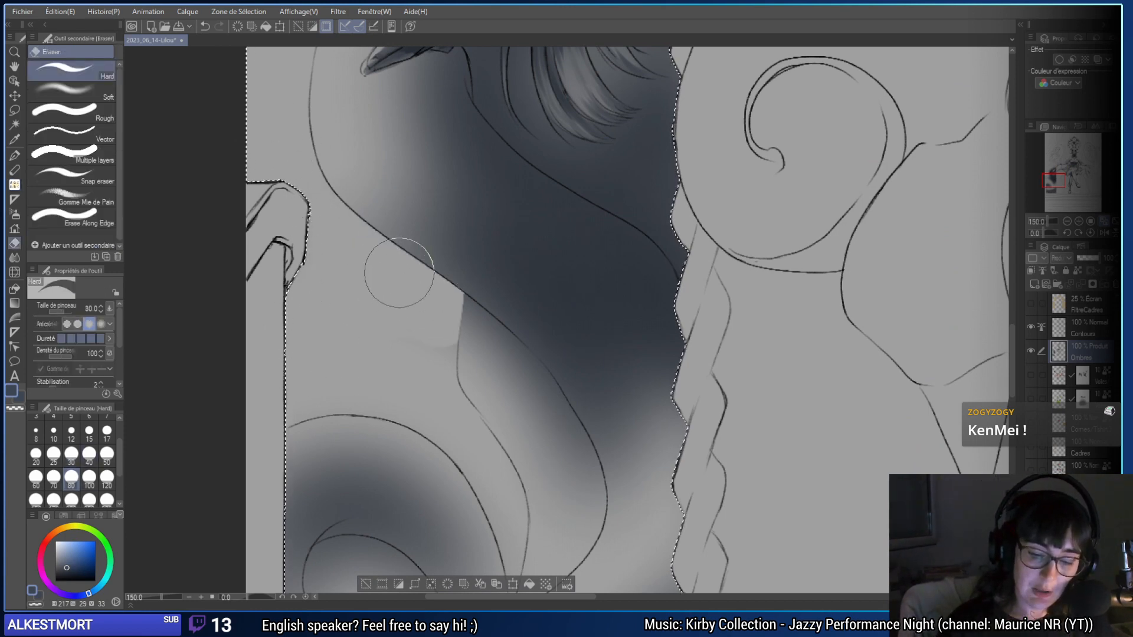
pyautogui.moveTo(397, 384); pyautogui.dragTo(318, 270)
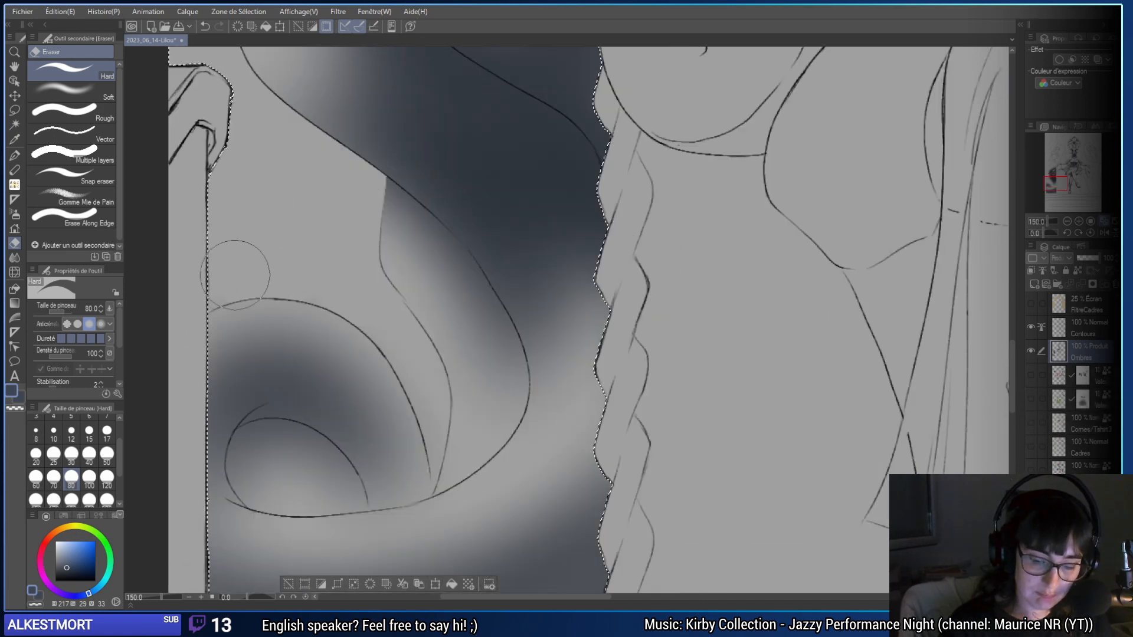
pyautogui.moveTo(259, 448)
pyautogui.mouseDown()
pyautogui.moveTo(313, 490)
pyautogui.moveTo(354, 470)
pyautogui.moveTo(372, 511)
pyautogui.moveTo(354, 518)
pyautogui.moveTo(366, 525)
pyautogui.moveTo(347, 501)
pyautogui.mouseUp()
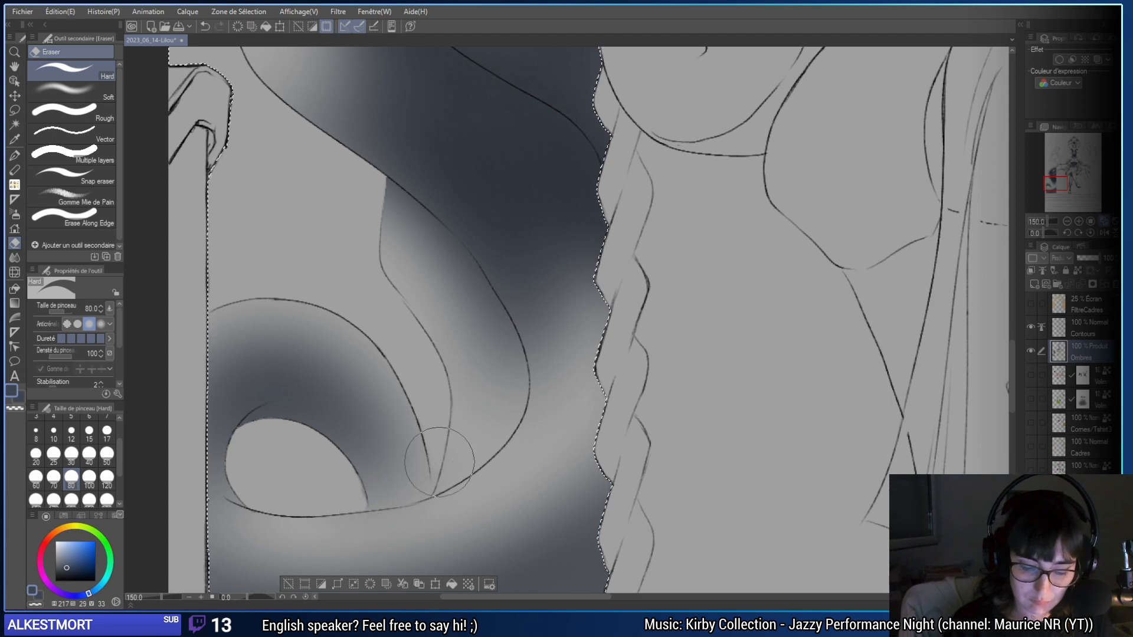
pyautogui.moveTo(480, 366)
pyautogui.mouseDown()
pyautogui.moveTo(436, 410)
pyautogui.moveTo(354, 245)
pyautogui.moveTo(457, 394)
pyautogui.moveTo(430, 501)
pyautogui.moveTo(417, 405)
pyautogui.mouseUp()
pyautogui.moveTo(438, 448); pyautogui.dragTo(454, 392)
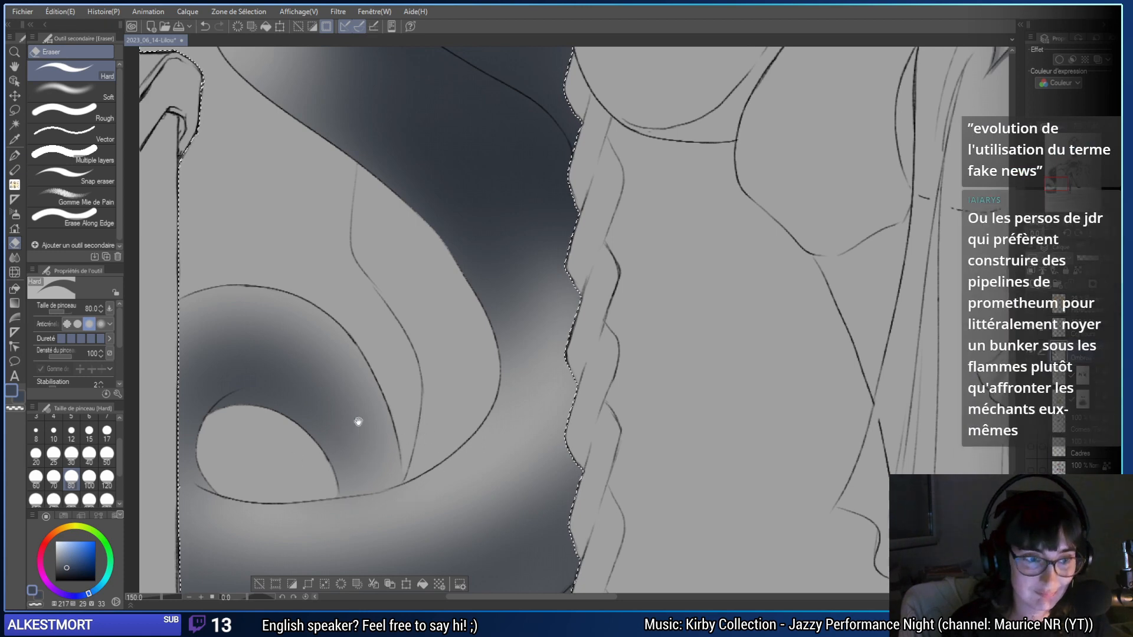
# - Set the Hard eraser's reference line tolerance to 2.0 and its area scaling to 1
pyautogui.moveTo(356, 419)
pyautogui.mouseDown()
pyautogui.moveTo(512, 578)
pyautogui.moveTo(569, 462)
pyautogui.moveTo(612, 411)
pyautogui.moveTo(610, 526)
pyautogui.mouseUp()
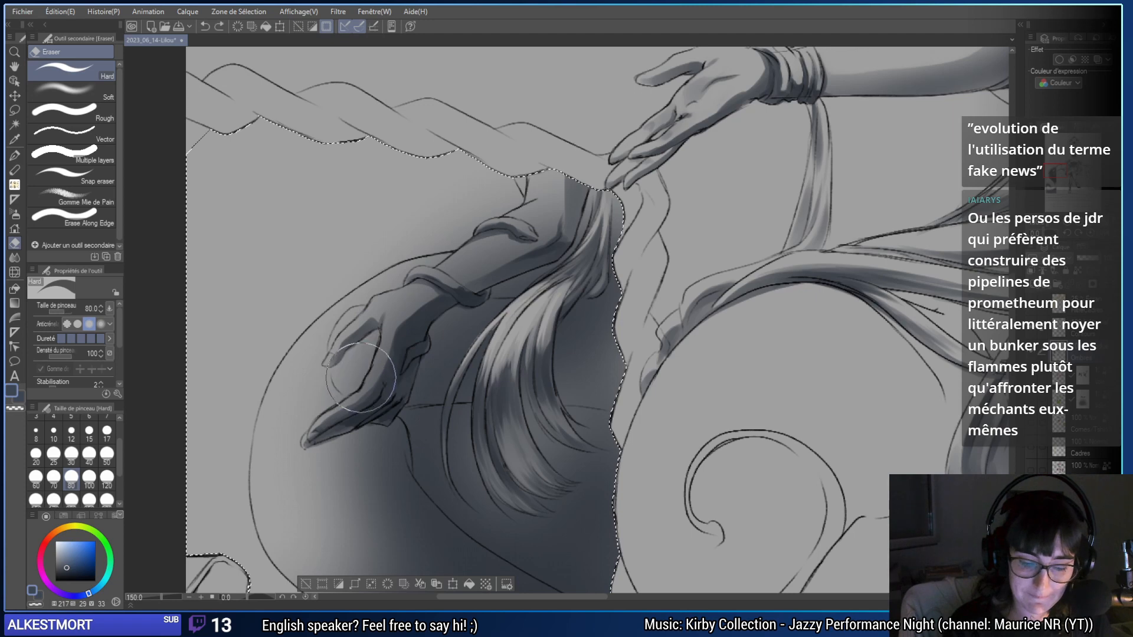
pyautogui.scroll(-2, 118, 331)
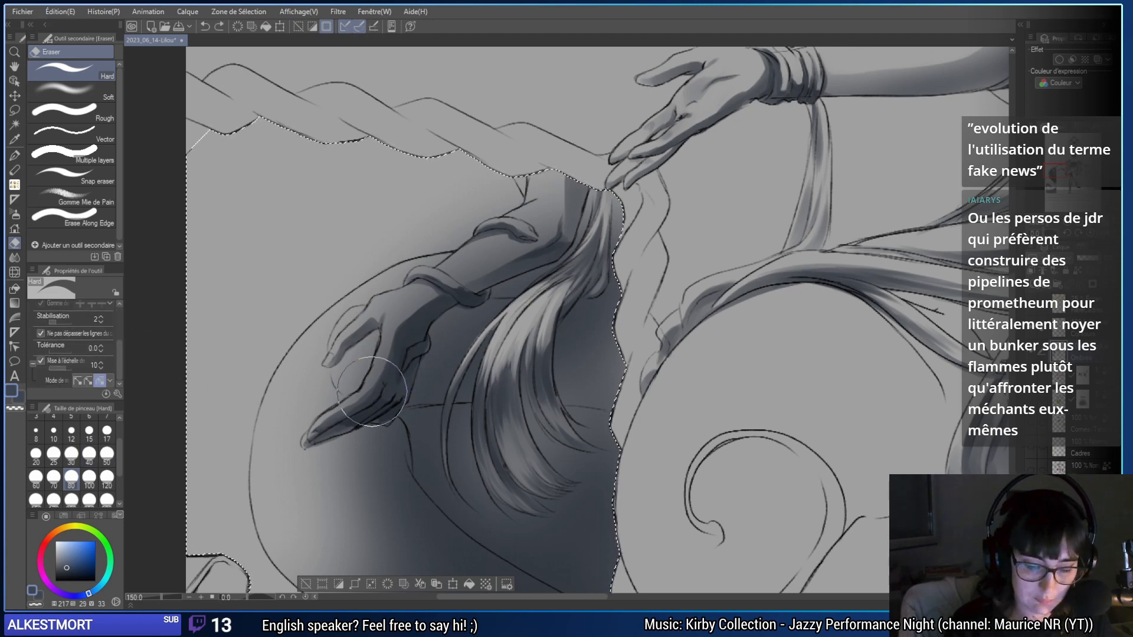
pyautogui.click(101, 346)
pyautogui.click(101, 345)
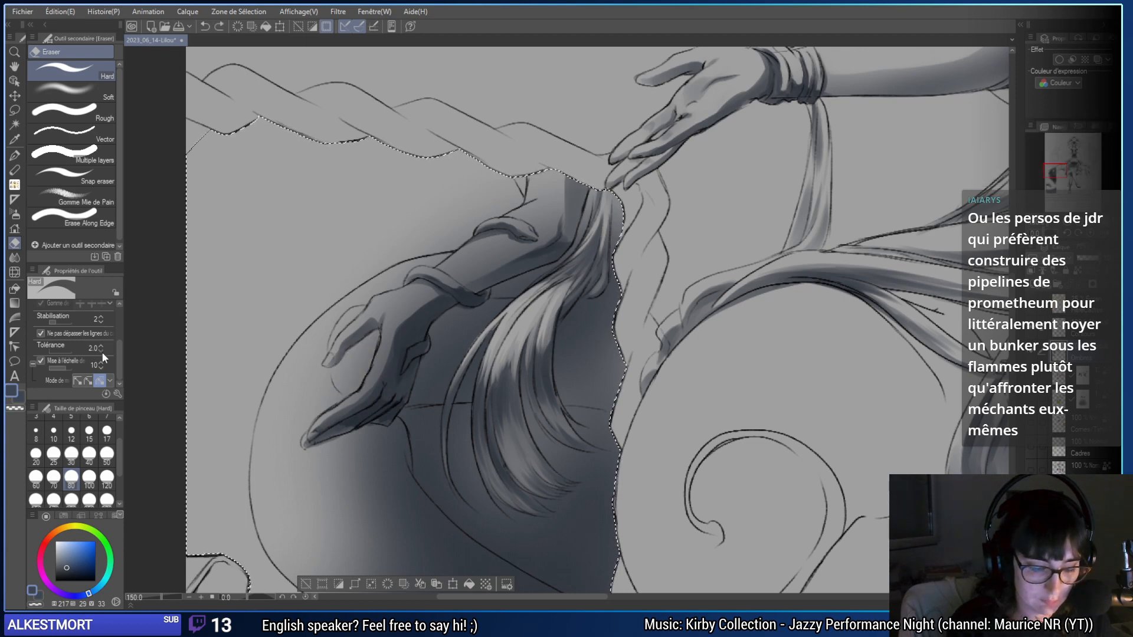
pyautogui.click(101, 367)
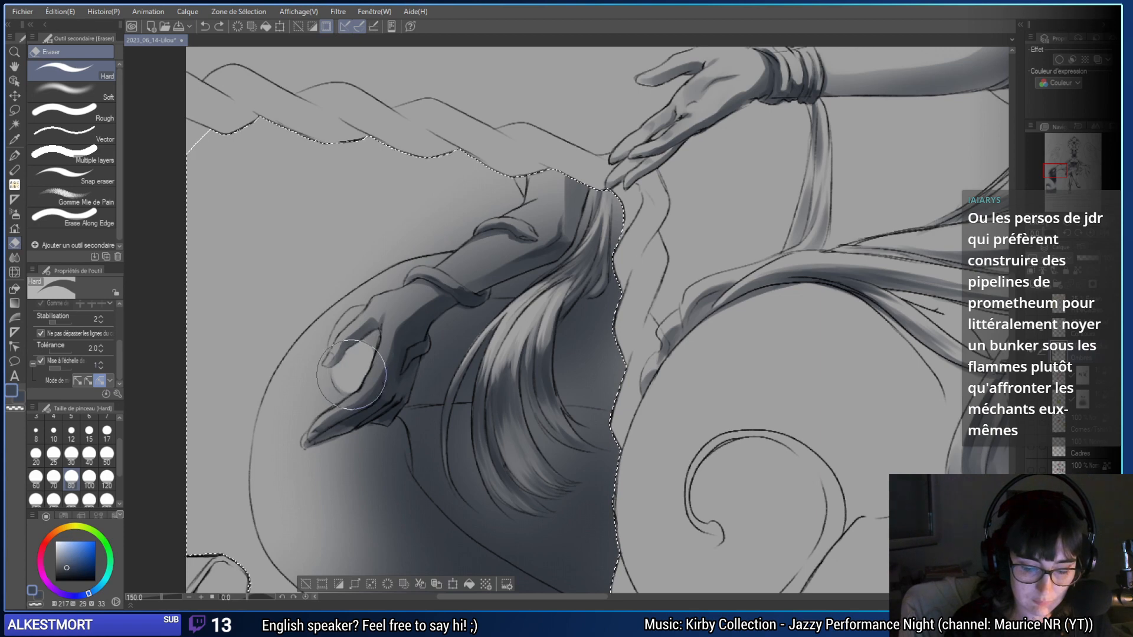
# - Try to erase the background shade in the gaps between the framed figure's fingers and between hand and hair
pyautogui.moveTo(348, 360); pyautogui.dragTo(343, 336)
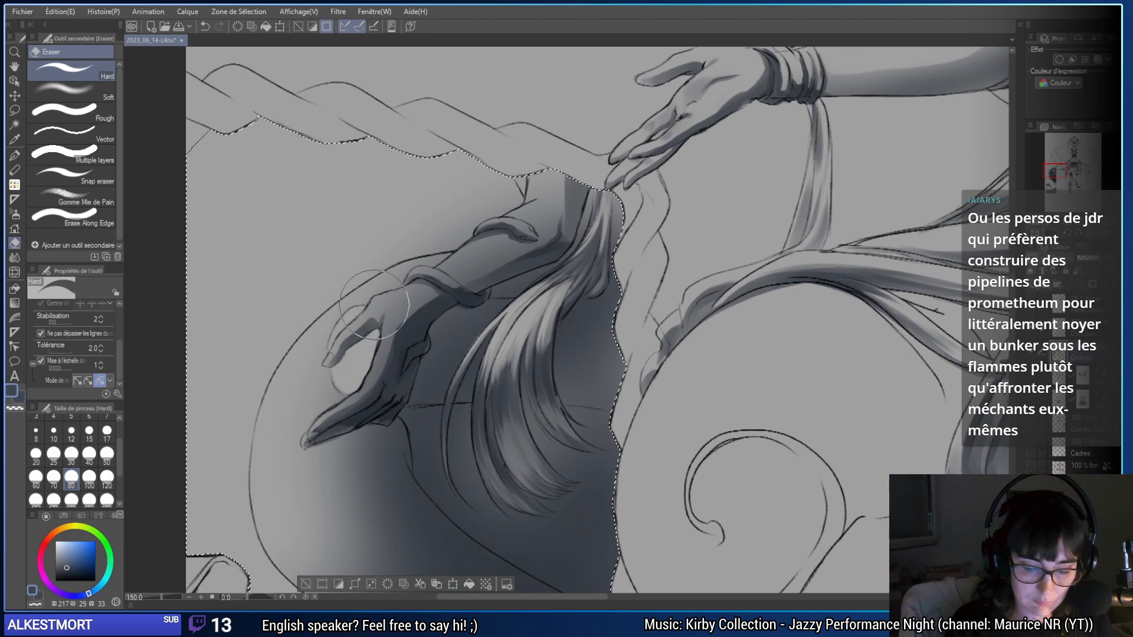
pyautogui.moveTo(401, 378)
pyautogui.mouseDown()
pyautogui.moveTo(430, 391)
pyautogui.moveTo(479, 316)
pyautogui.mouseUp()
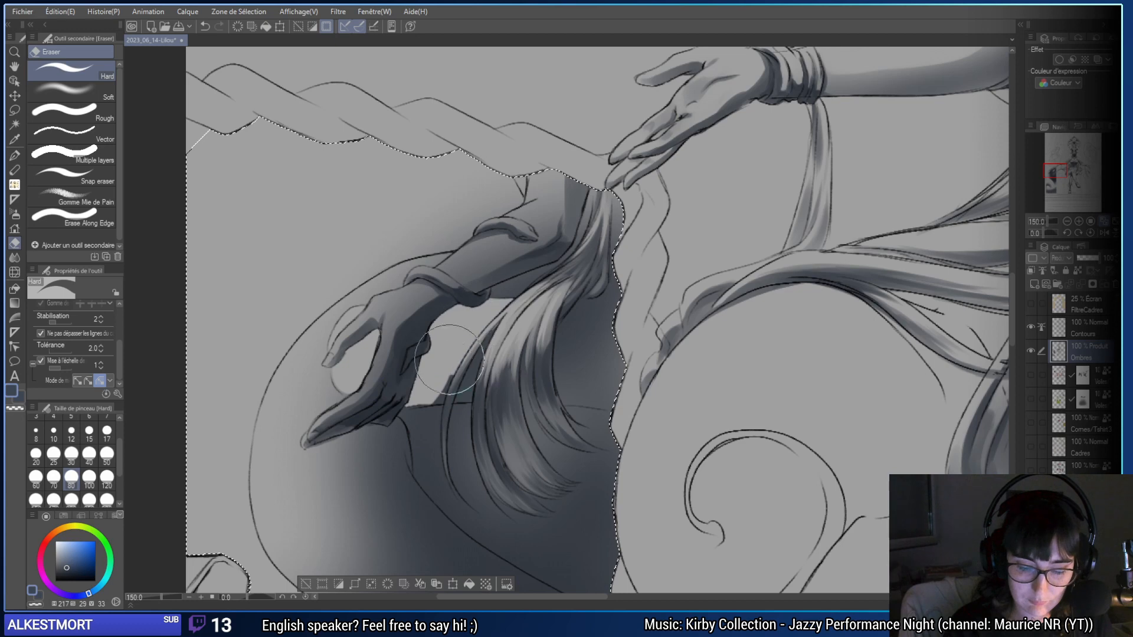
pyautogui.hotkey('ctrl', 'z')
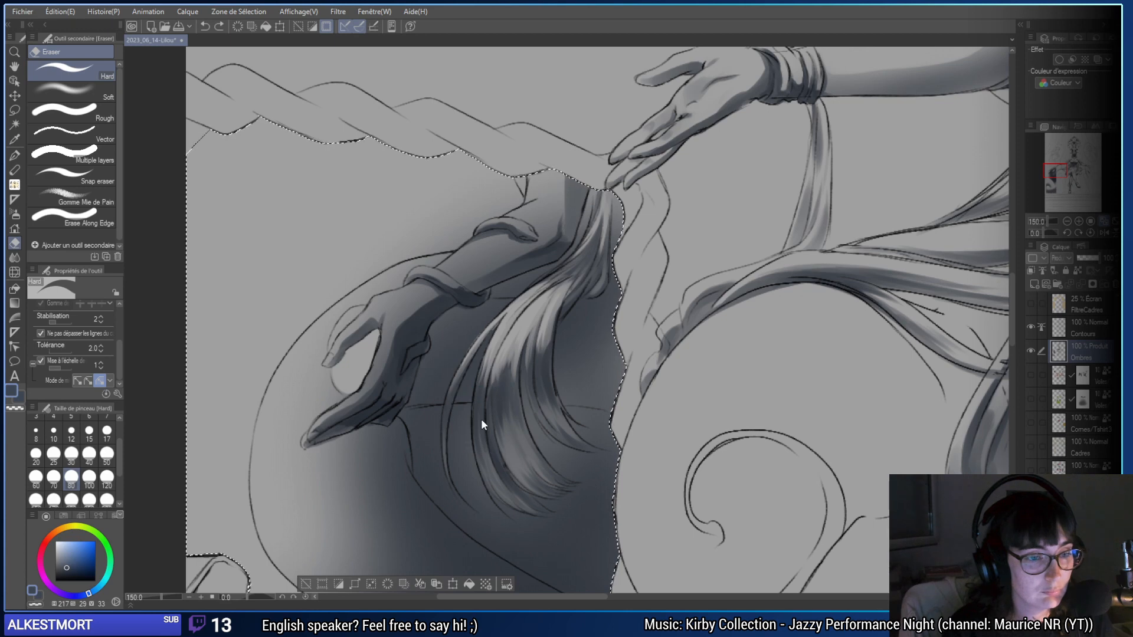
# - Refine the light on the framed figure's fingers with the watercolour brush at size 15, undoing the last stroke
pyautogui.press('b')
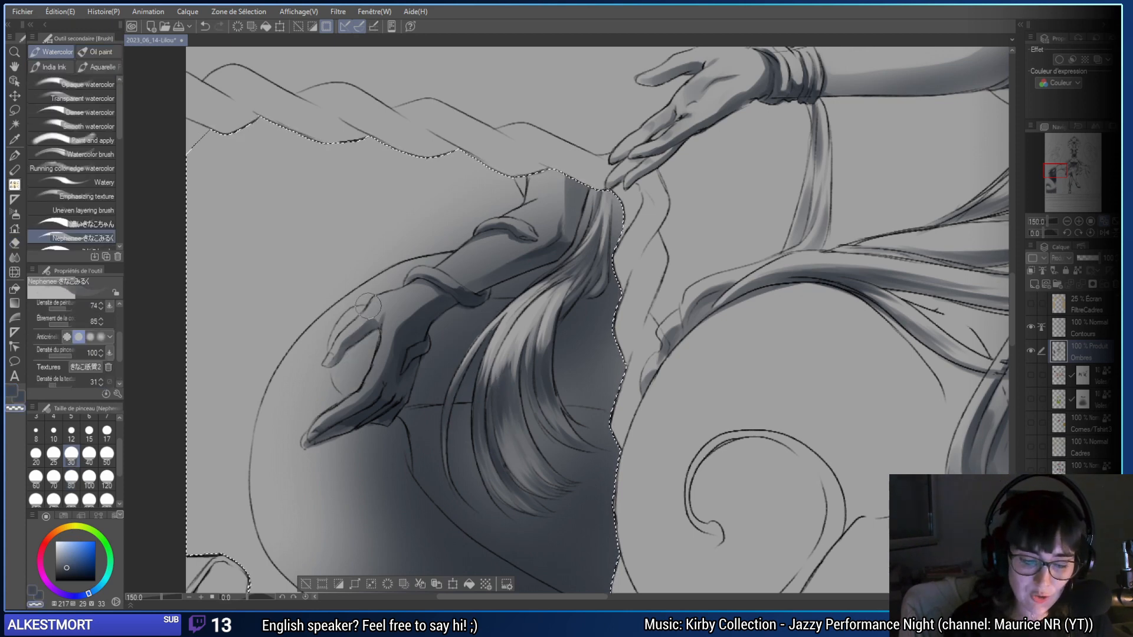
pyautogui.press('[')
pyautogui.press('[')
pyautogui.press('[')
pyautogui.press('[')
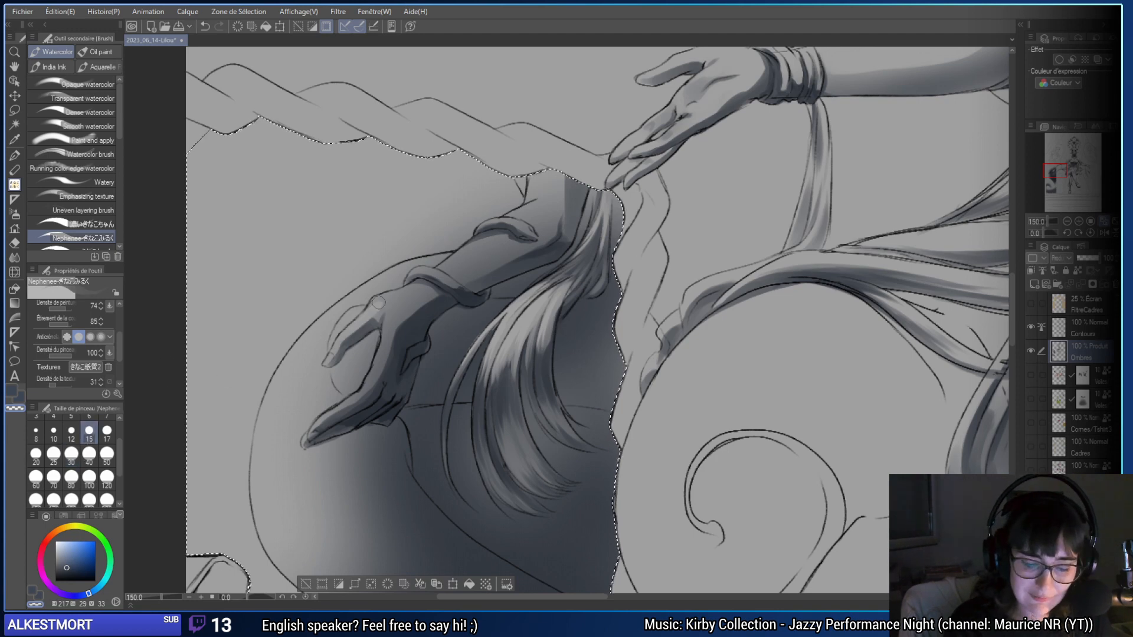
pyautogui.moveTo(431, 315); pyautogui.dragTo(482, 342)
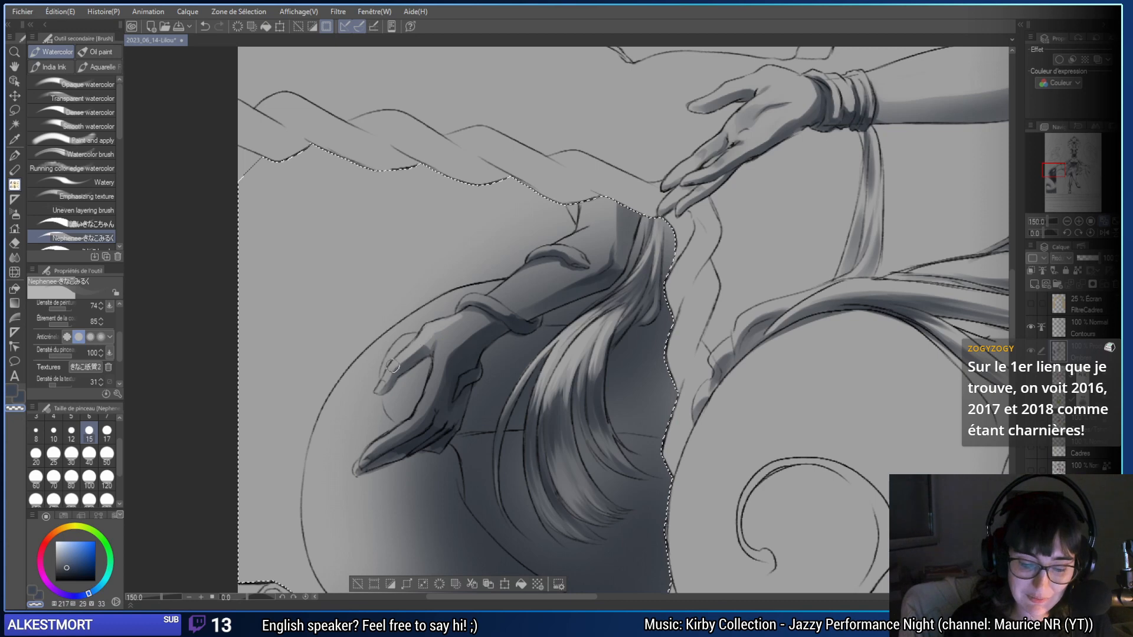
pyautogui.press('c')
pyautogui.hotkey('ctrl', 'z')
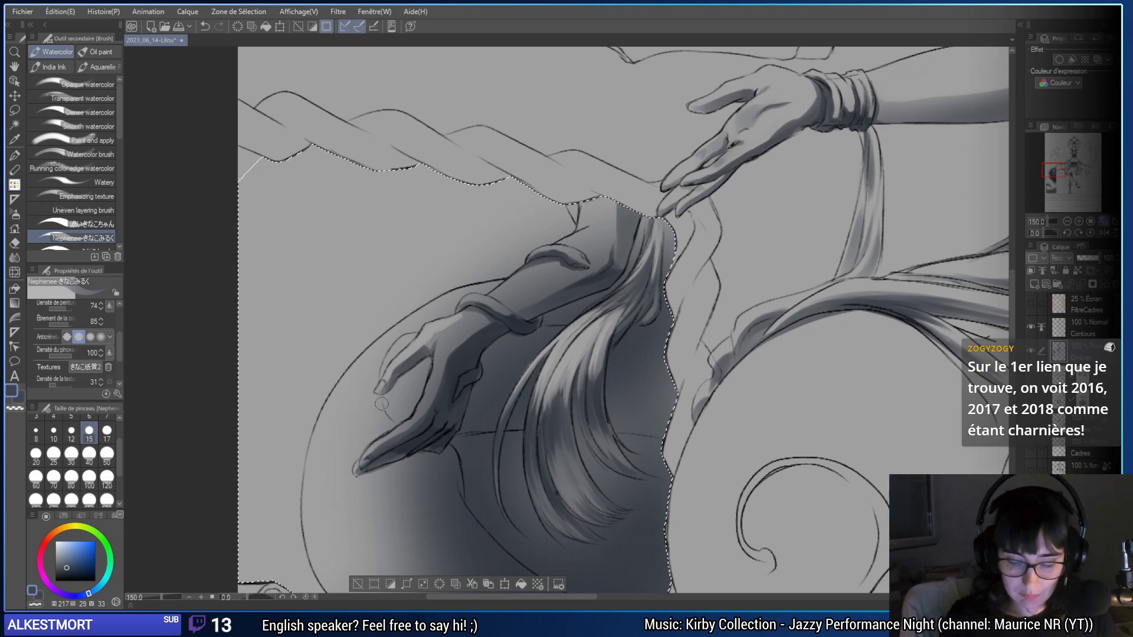
# - Lighten the back of the framed figure's hand and the fingertip in transparent colour, reducing the watercolour brush to size 12
pyautogui.click(71, 453)
pyautogui.press('c')
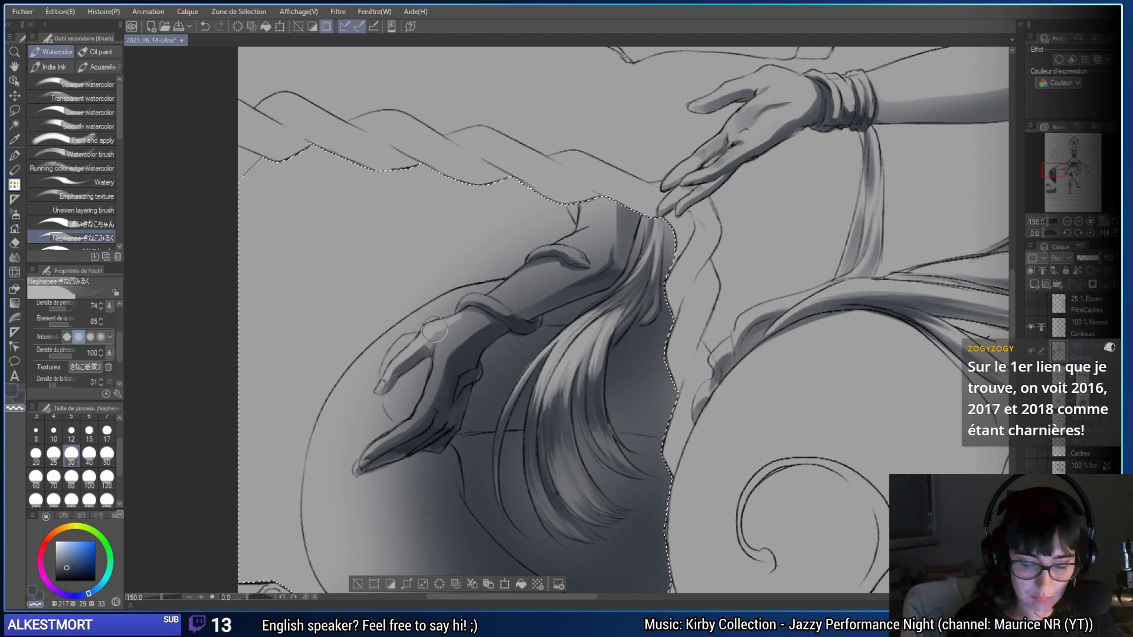
pyautogui.click(71, 478)
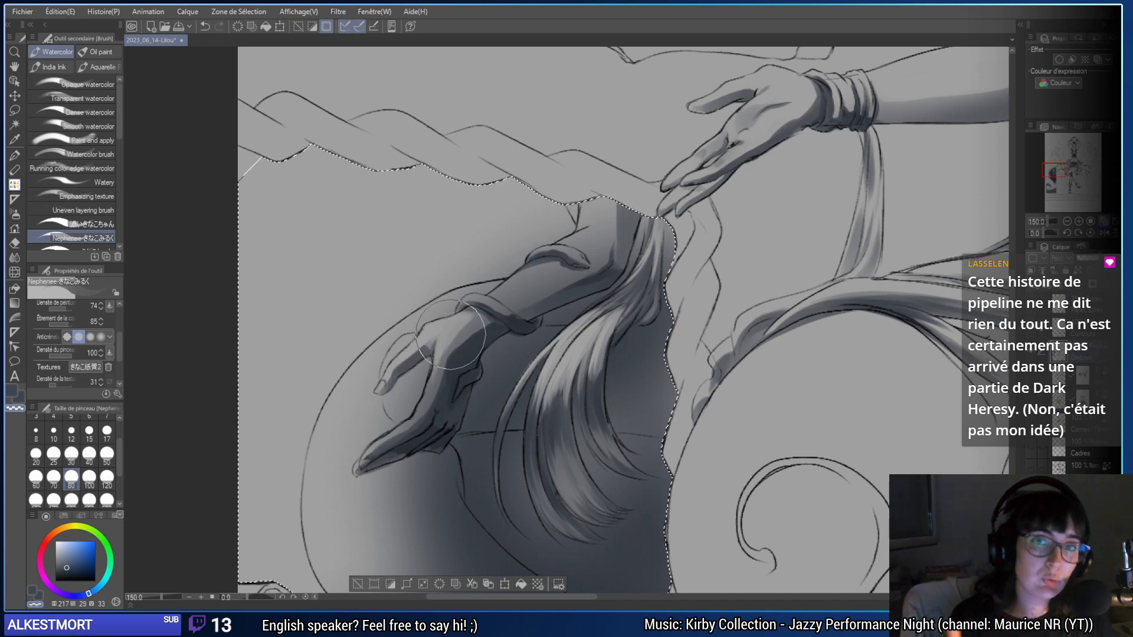
pyautogui.press('[')
pyautogui.press('[')
pyautogui.press('[')
pyautogui.press('[')
pyautogui.press('[')
pyautogui.press('[')
pyautogui.press('[')
pyautogui.press('[')
pyautogui.press('[')
pyautogui.press('[')
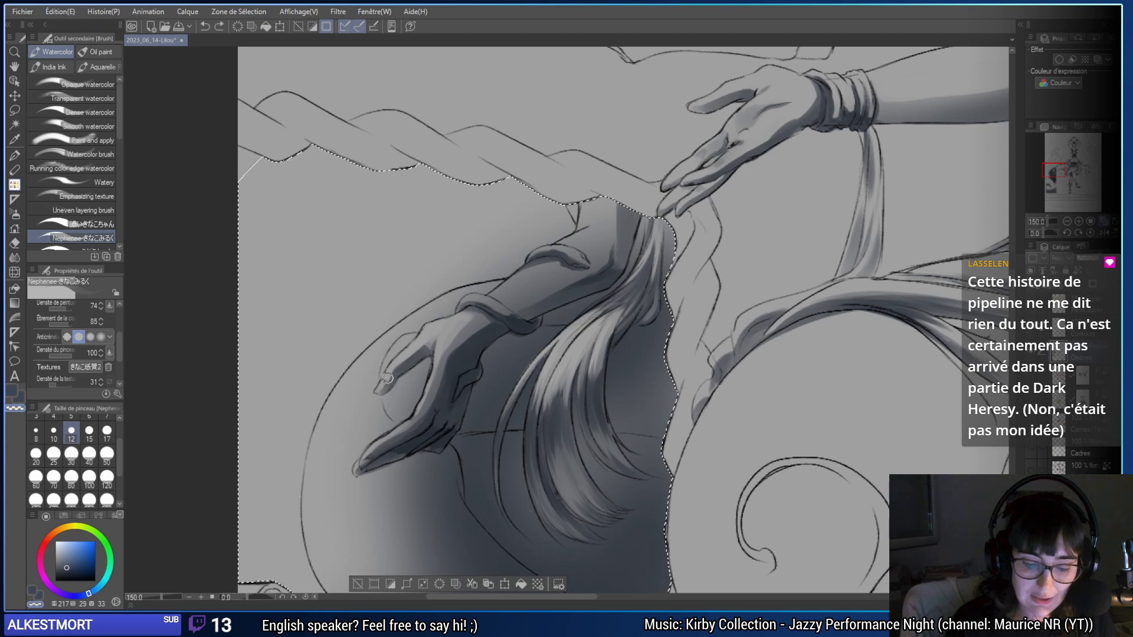
# - Soften the shading around the curled fingers with the watercolour brush in the secondary colour at sizes 30 and 80
pyautogui.press(']')
pyautogui.press(']')
pyautogui.press(']')
pyautogui.press(']')
pyautogui.press(']')
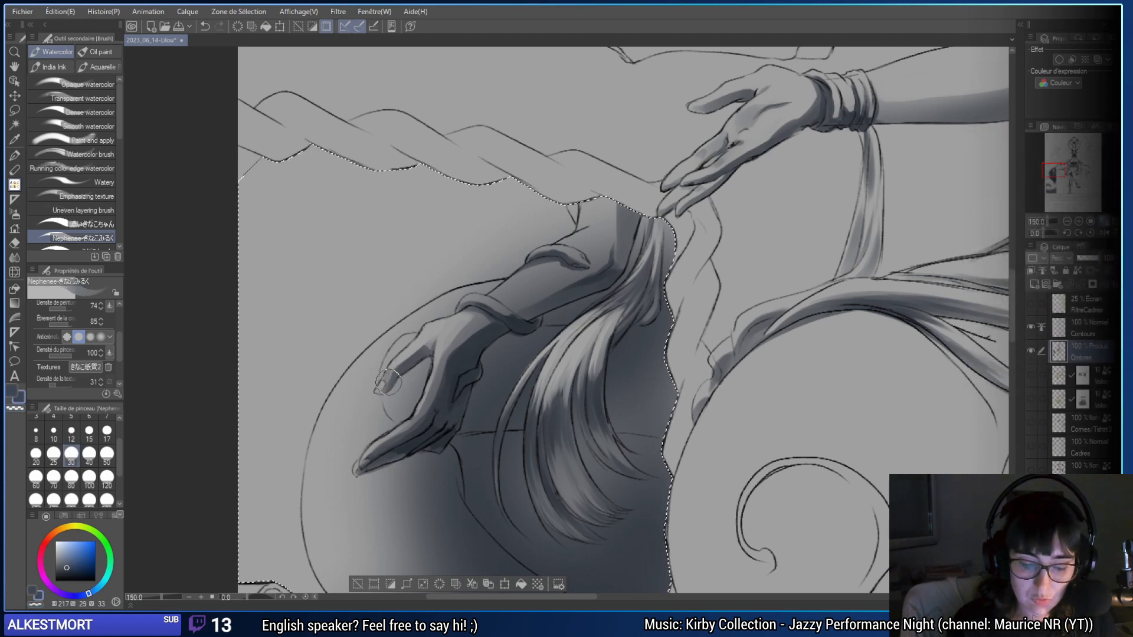
pyautogui.click(70, 477)
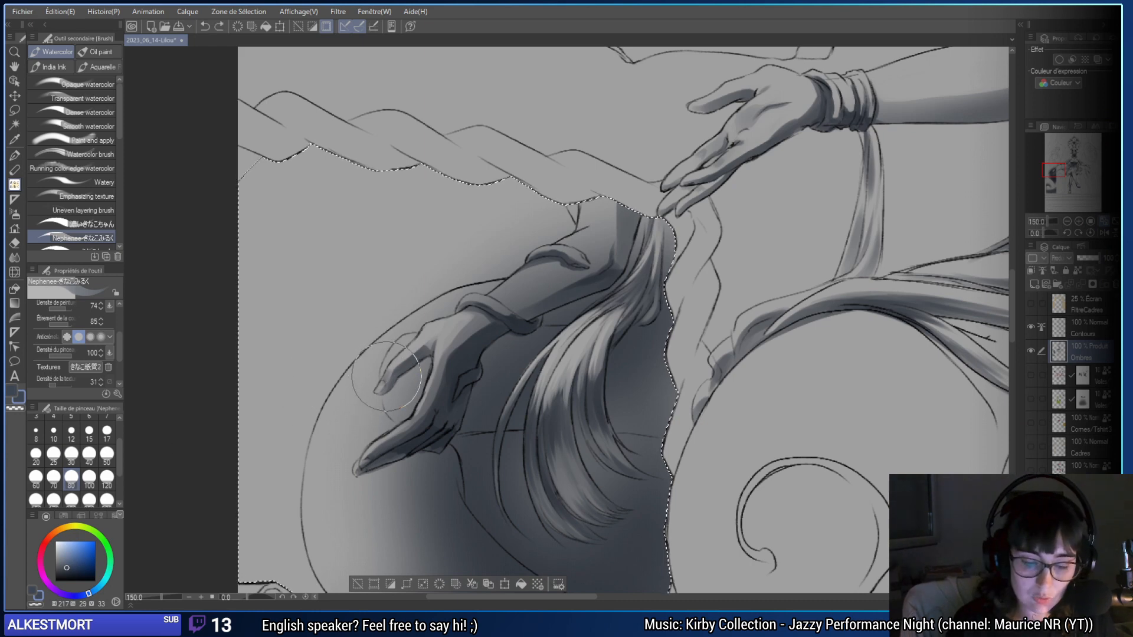
# - Touch up the shading on the framed figure's wrist and hand with the watercolour brush at size 12, using transparent colour for lights
pyautogui.click(70, 435)
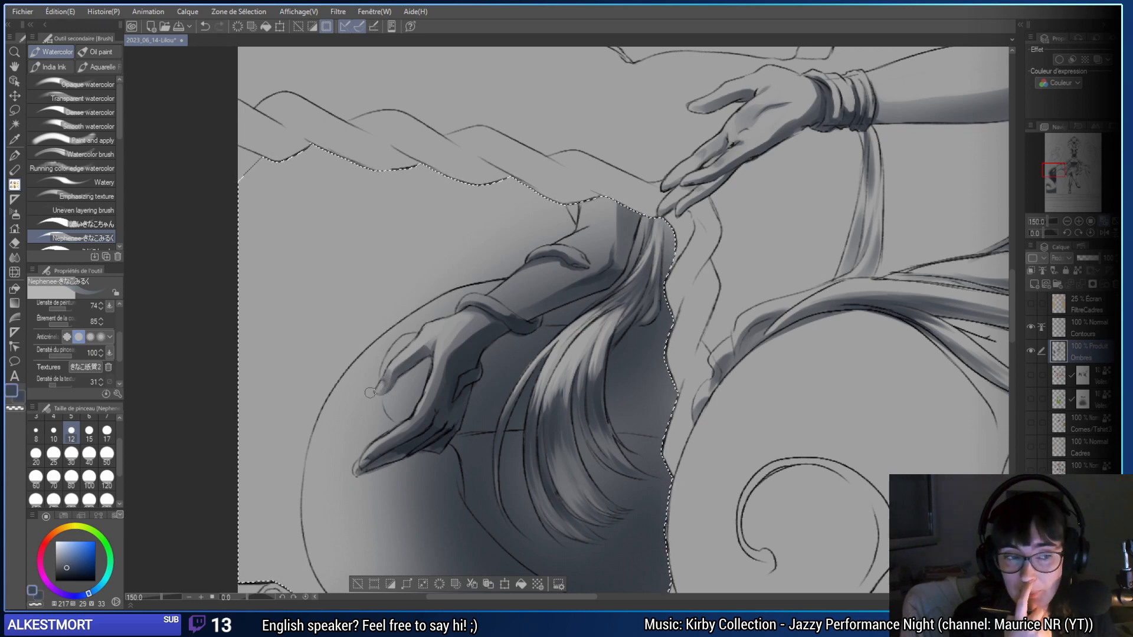
pyautogui.moveTo(557, 368); pyautogui.dragTo(515, 408)
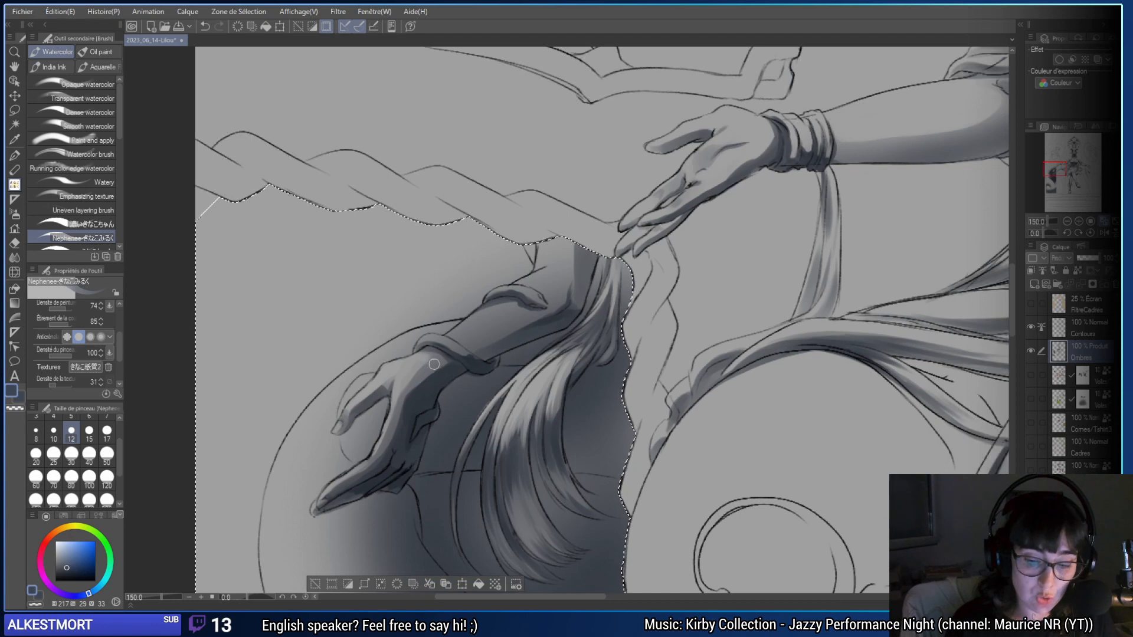
pyautogui.click(1078, 222)
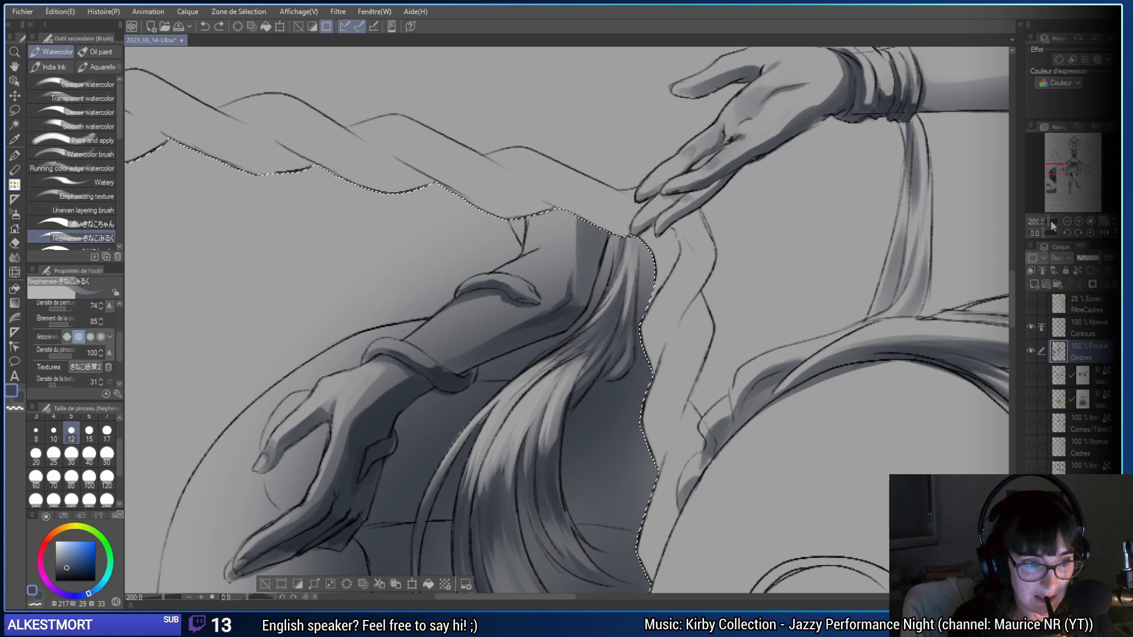
pyautogui.moveTo(475, 406); pyautogui.dragTo(511, 376)
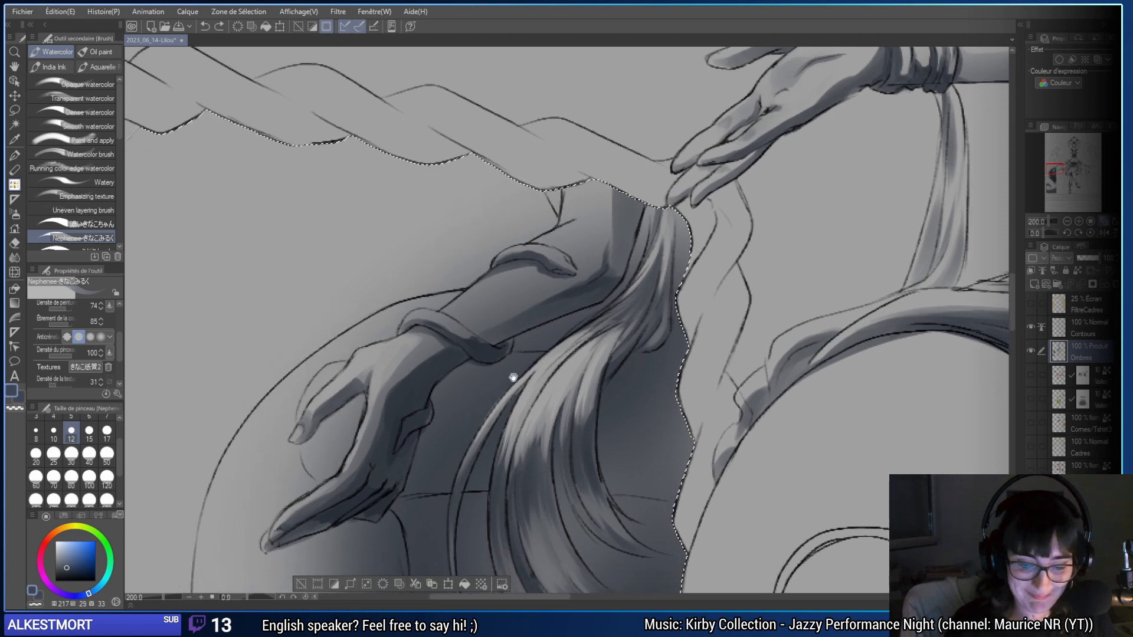
pyautogui.press('c')
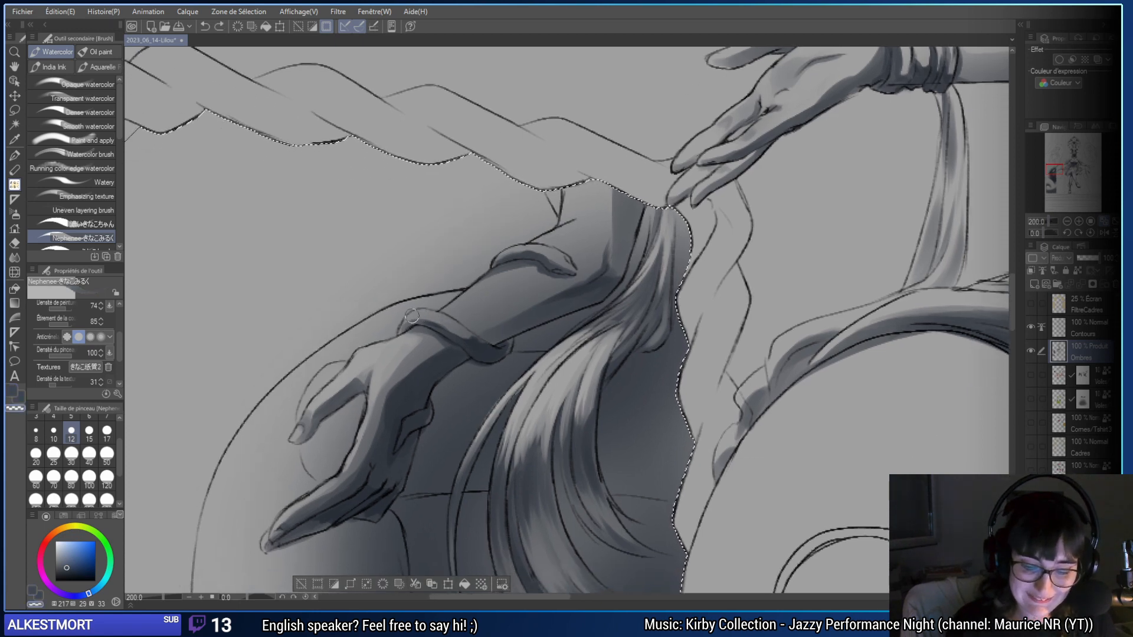
pyautogui.moveTo(523, 375)
pyautogui.mouseDown()
pyautogui.moveTo(566, 416)
pyautogui.moveTo(597, 383)
pyautogui.mouseUp()
pyautogui.press('e')
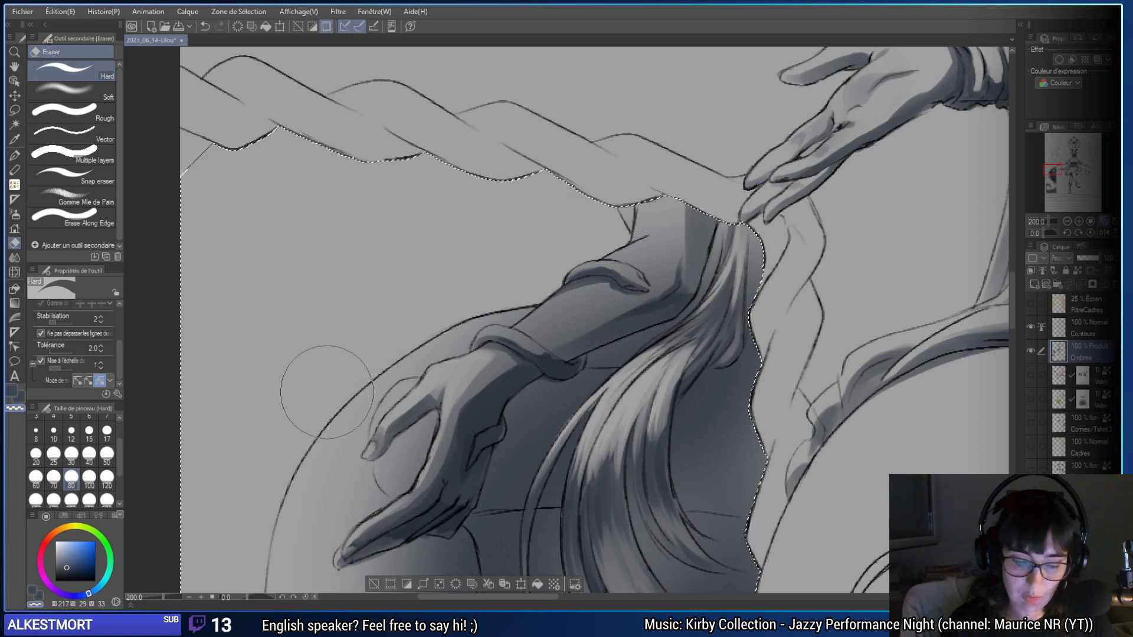
pyautogui.moveTo(722, 433); pyautogui.dragTo(619, 391)
pyautogui.press('b')
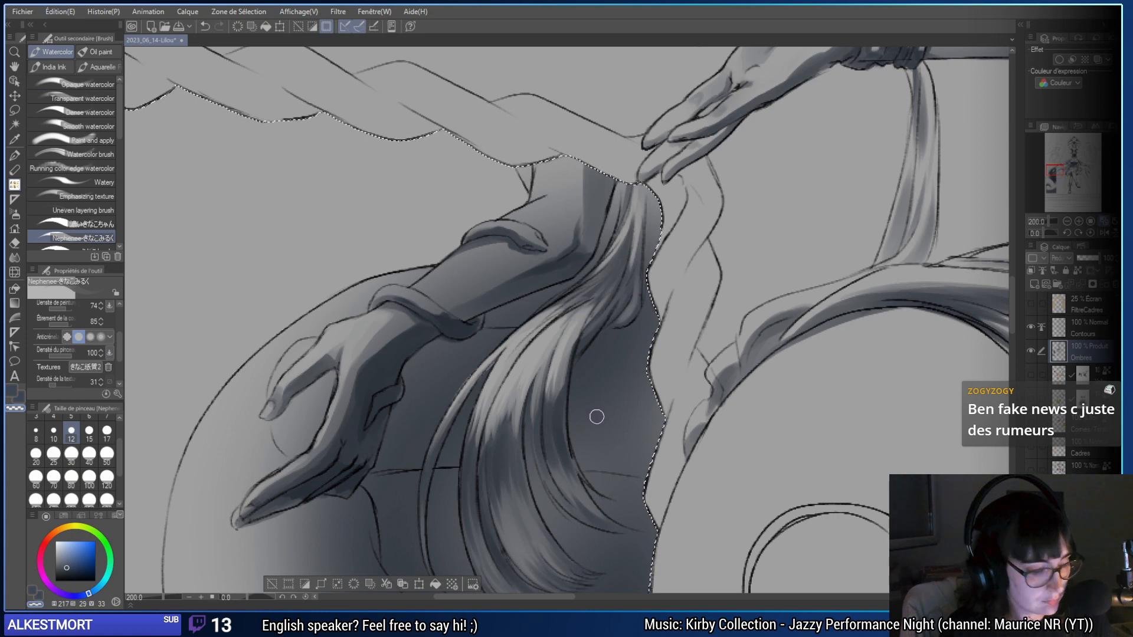
pyautogui.press('c')
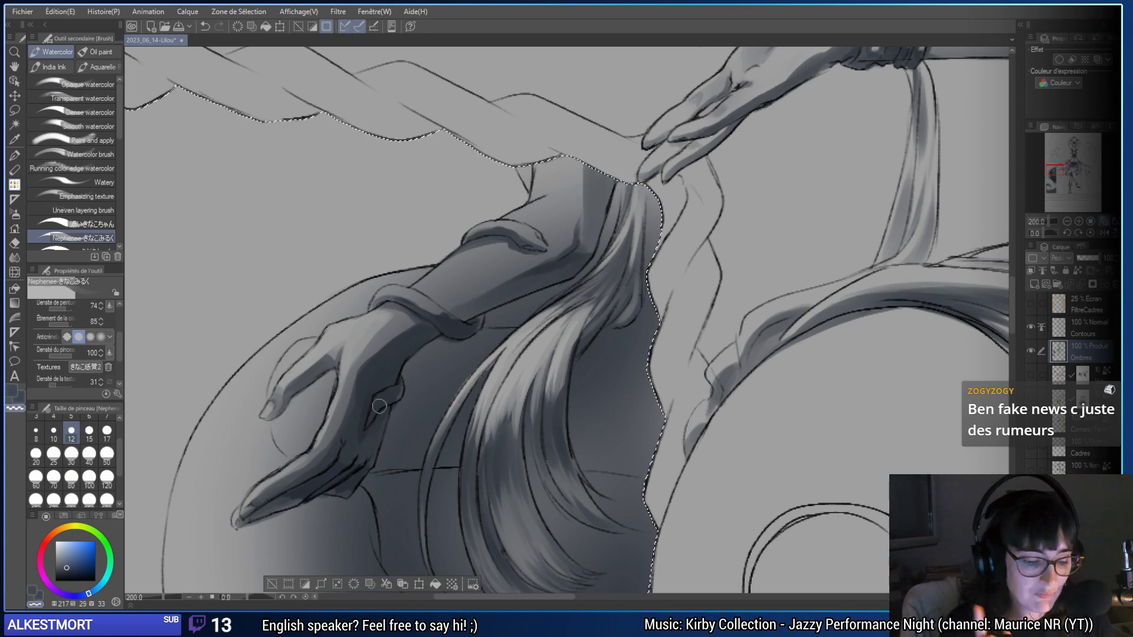
# - Erase light scales along the upper edge of the snake armlet on the forearm with the Hard eraser at size 12
pyautogui.press('e')
pyautogui.scroll(2, 675, 357)
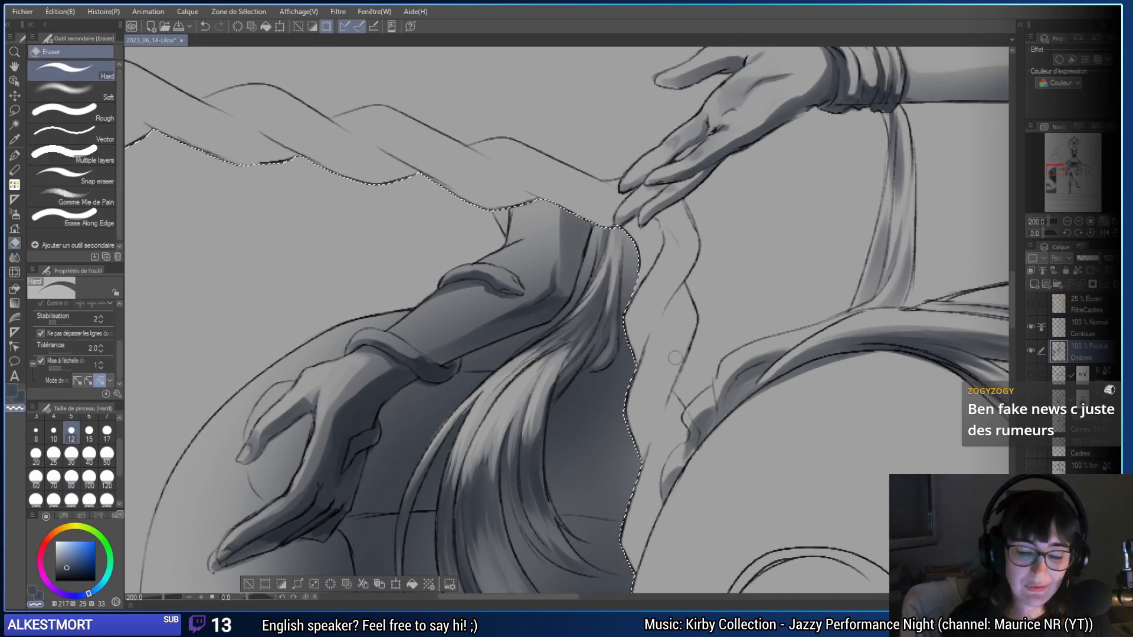
pyautogui.click(1080, 222)
pyautogui.click(1080, 222)
pyautogui.moveTo(426, 331); pyautogui.dragTo(760, 447)
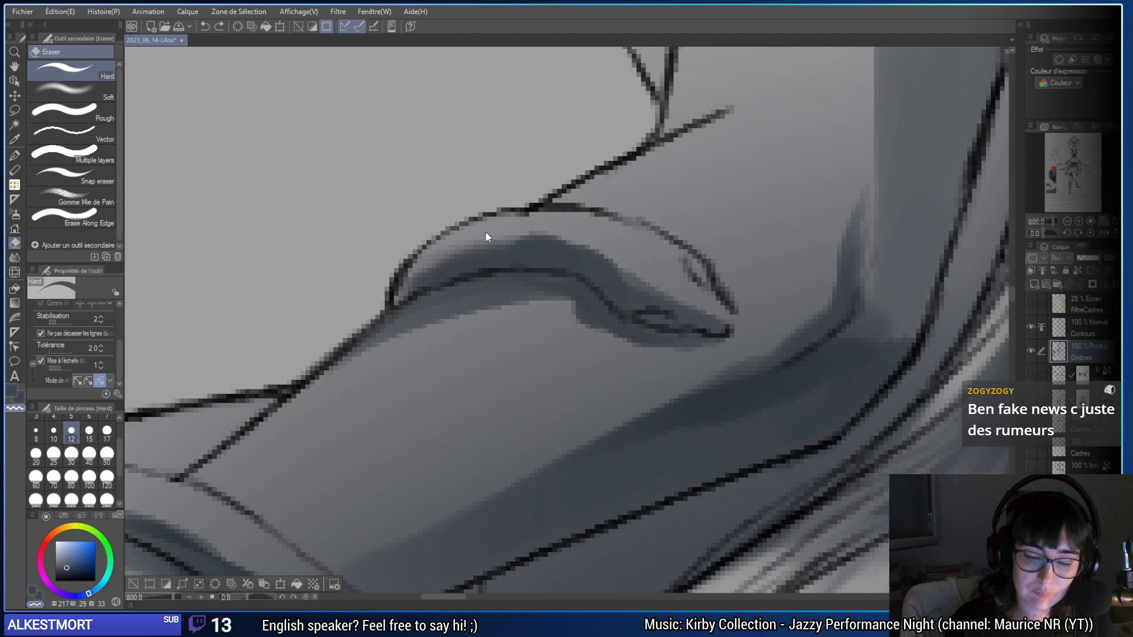
pyautogui.moveTo(485, 231)
pyautogui.mouseDown()
pyautogui.moveTo(480, 246)
pyautogui.moveTo(443, 249)
pyautogui.moveTo(473, 251)
pyautogui.moveTo(417, 262)
pyautogui.moveTo(462, 266)
pyautogui.moveTo(519, 232)
pyautogui.moveTo(561, 235)
pyautogui.moveTo(548, 232)
pyautogui.moveTo(582, 216)
pyautogui.moveTo(617, 247)
pyautogui.moveTo(576, 242)
pyautogui.moveTo(632, 243)
pyautogui.moveTo(670, 283)
pyautogui.moveTo(645, 270)
pyautogui.moveTo(632, 242)
pyautogui.moveTo(674, 252)
pyautogui.moveTo(669, 290)
pyautogui.moveTo(692, 294)
pyautogui.moveTo(949, 187)
pyautogui.mouseUp()
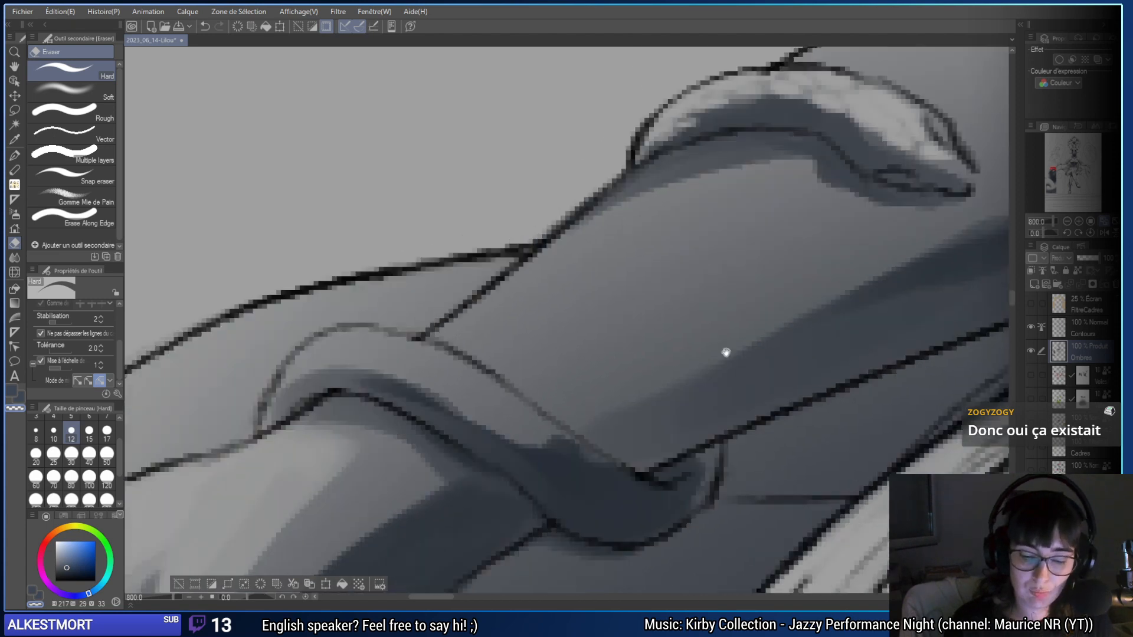
# - Erase light scales into the snake bracelet at the wrist and its tail end beside the palm with the size 12 eraser
pyautogui.moveTo(726, 351); pyautogui.dragTo(808, 301)
pyautogui.moveTo(381, 320)
pyautogui.mouseDown()
pyautogui.moveTo(413, 304)
pyautogui.moveTo(376, 313)
pyautogui.moveTo(409, 305)
pyautogui.moveTo(418, 280)
pyautogui.moveTo(473, 306)
pyautogui.moveTo(442, 302)
pyautogui.moveTo(454, 311)
pyautogui.moveTo(458, 295)
pyautogui.moveTo(507, 308)
pyautogui.moveTo(477, 301)
pyautogui.moveTo(499, 322)
pyautogui.moveTo(454, 304)
pyautogui.moveTo(542, 312)
pyautogui.moveTo(526, 306)
pyautogui.moveTo(561, 324)
pyautogui.moveTo(544, 338)
pyautogui.moveTo(533, 325)
pyautogui.moveTo(552, 351)
pyautogui.moveTo(519, 340)
pyautogui.moveTo(566, 361)
pyautogui.moveTo(553, 338)
pyautogui.moveTo(538, 345)
pyautogui.moveTo(552, 356)
pyautogui.moveTo(561, 344)
pyautogui.moveTo(537, 316)
pyautogui.moveTo(588, 334)
pyautogui.moveTo(584, 347)
pyautogui.moveTo(559, 347)
pyautogui.moveTo(574, 369)
pyautogui.moveTo(587, 343)
pyautogui.moveTo(612, 381)
pyautogui.mouseUp()
pyautogui.moveTo(619, 459); pyautogui.dragTo(769, 315)
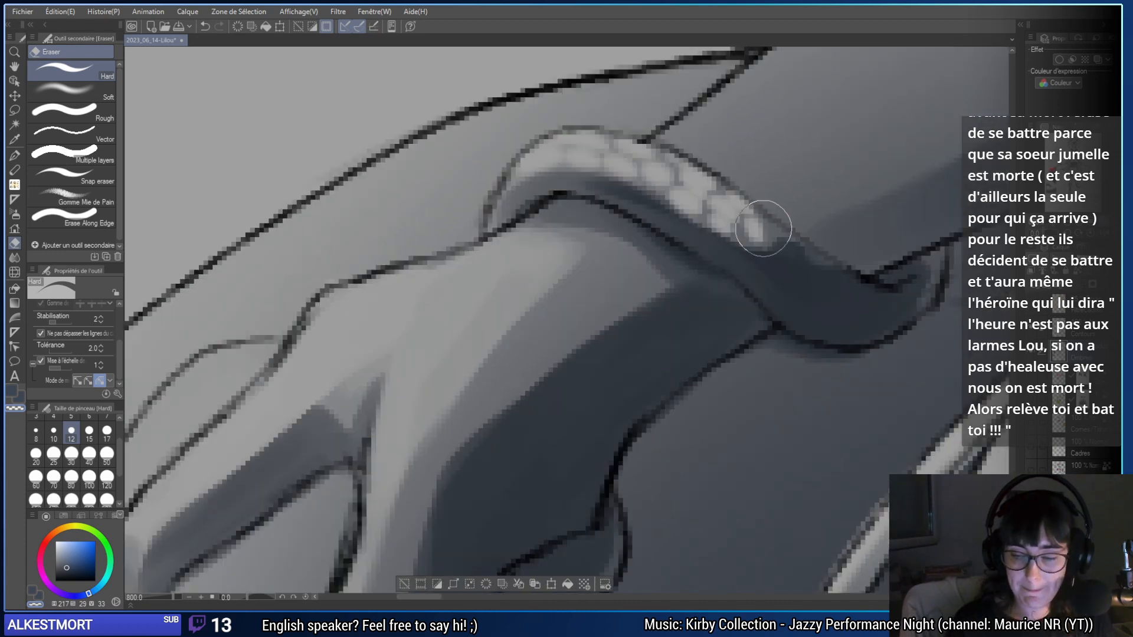
pyautogui.moveTo(763, 229); pyautogui.dragTo(764, 236)
pyautogui.moveTo(662, 556)
pyautogui.mouseDown()
pyautogui.moveTo(664, 286)
pyautogui.moveTo(612, 286)
pyautogui.moveTo(607, 302)
pyautogui.mouseUp()
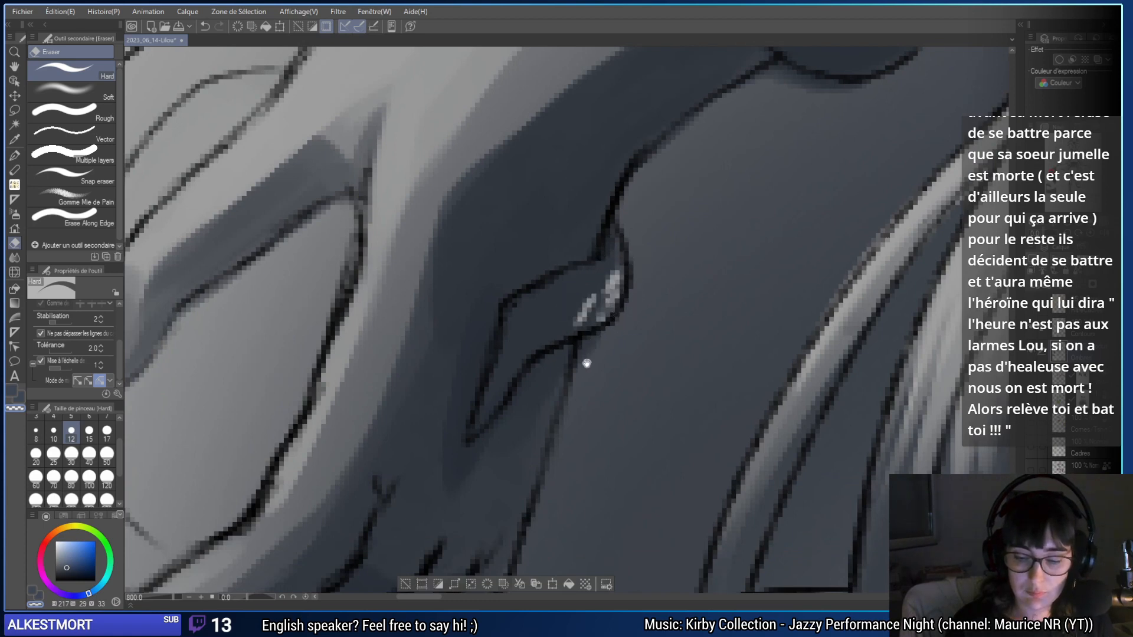
# - Erase small scale flecks along the shaded side of the wrist snake with the Hard eraser at size 8
pyautogui.moveTo(586, 362); pyautogui.dragTo(448, 468)
pyautogui.moveTo(509, 359); pyautogui.dragTo(539, 462)
pyautogui.scroll(-2, 631, 384)
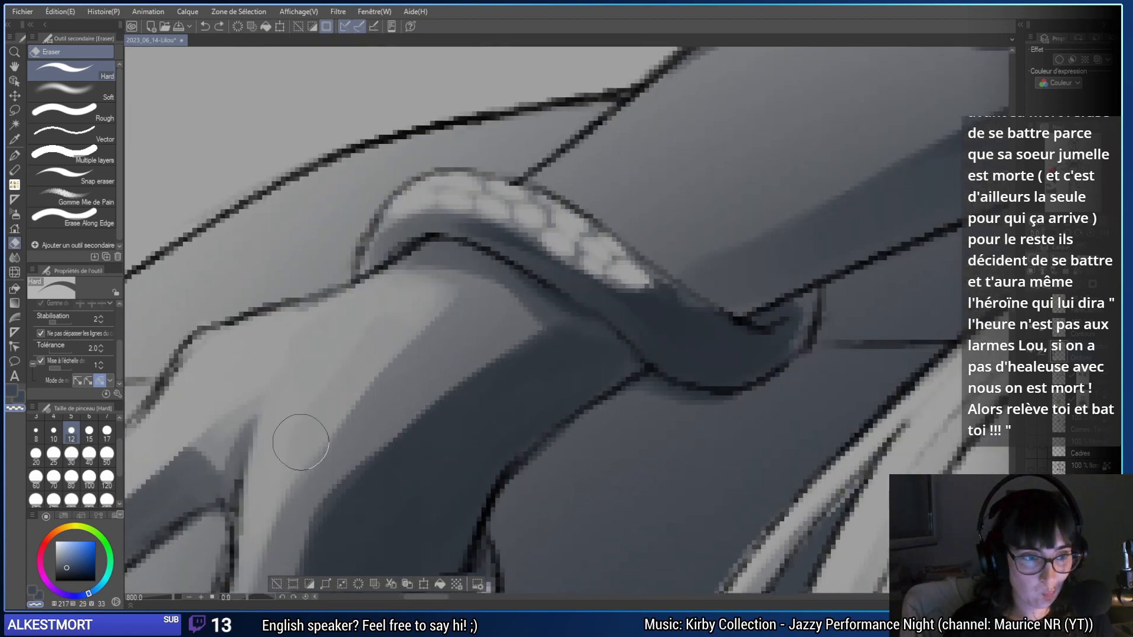
pyautogui.click(36, 431)
pyautogui.scroll(2, 567, 427)
pyautogui.moveTo(566, 428); pyautogui.dragTo(465, 436)
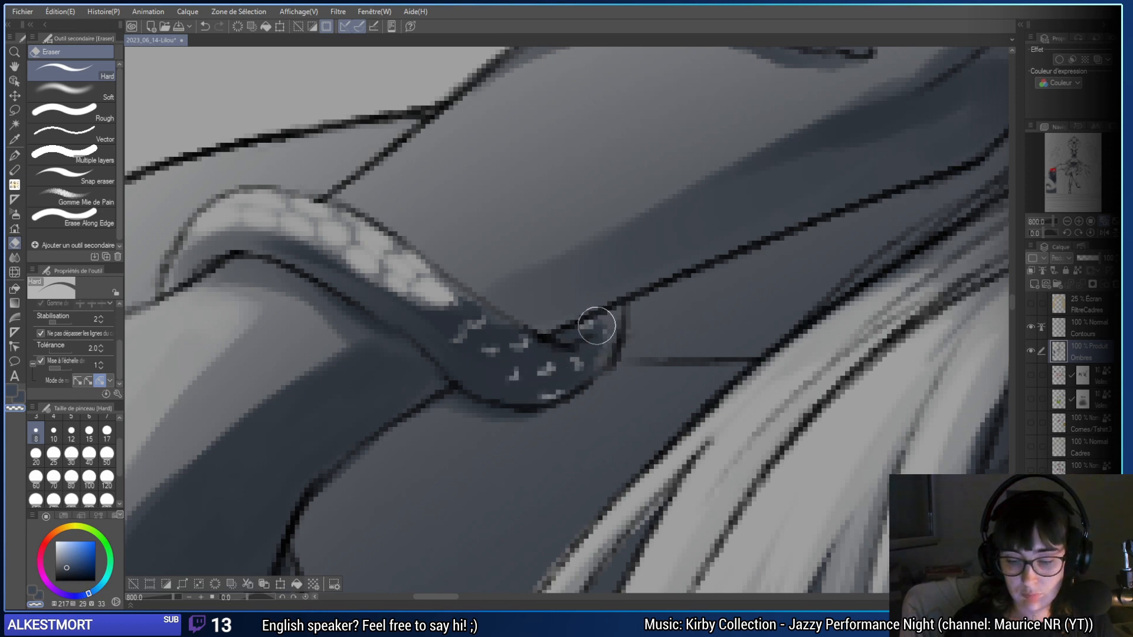
pyautogui.moveTo(202, 256); pyautogui.dragTo(383, 321)
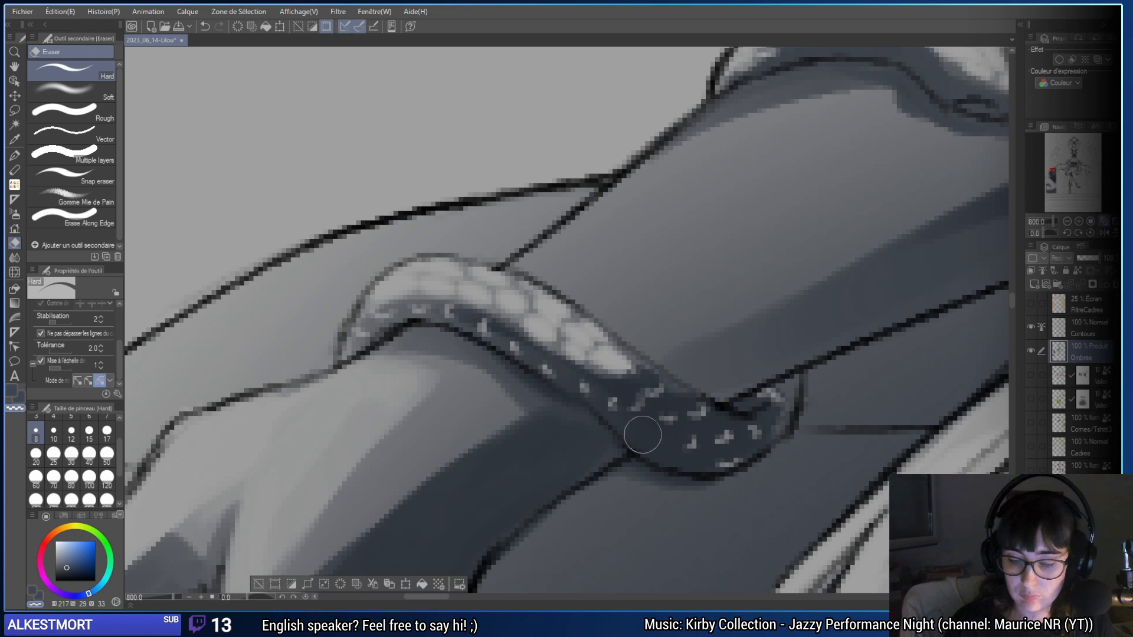
# - Add small erased scale flecks to the forearm snake's shaded underside and to the wrist snake's tail end
pyautogui.scroll(-3, 701, 462)
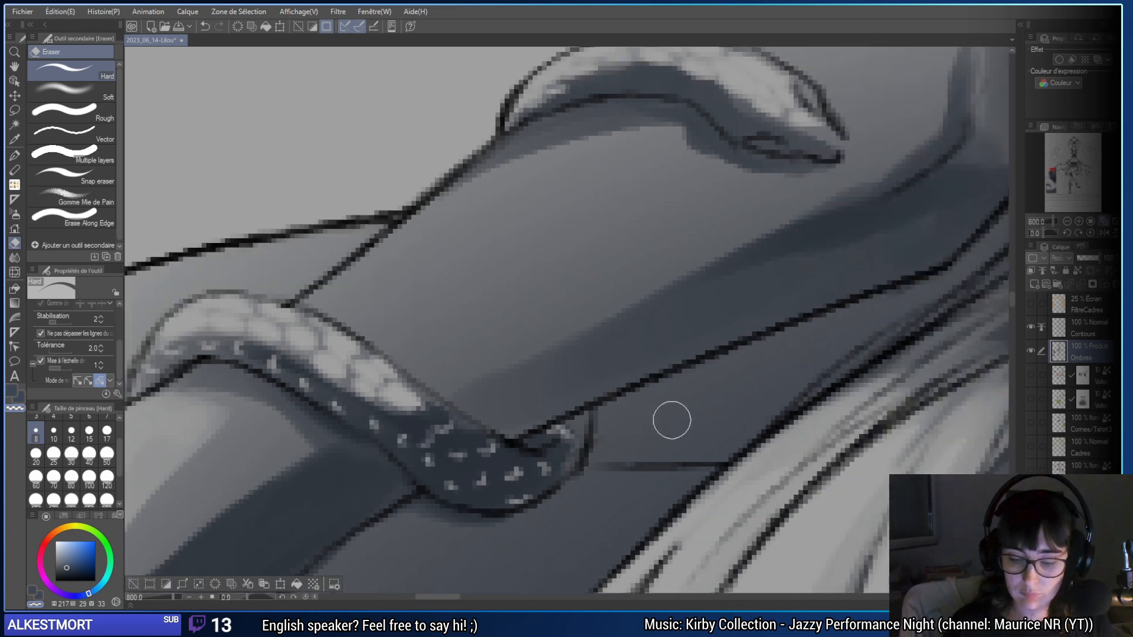
pyautogui.scroll(3, 670, 418)
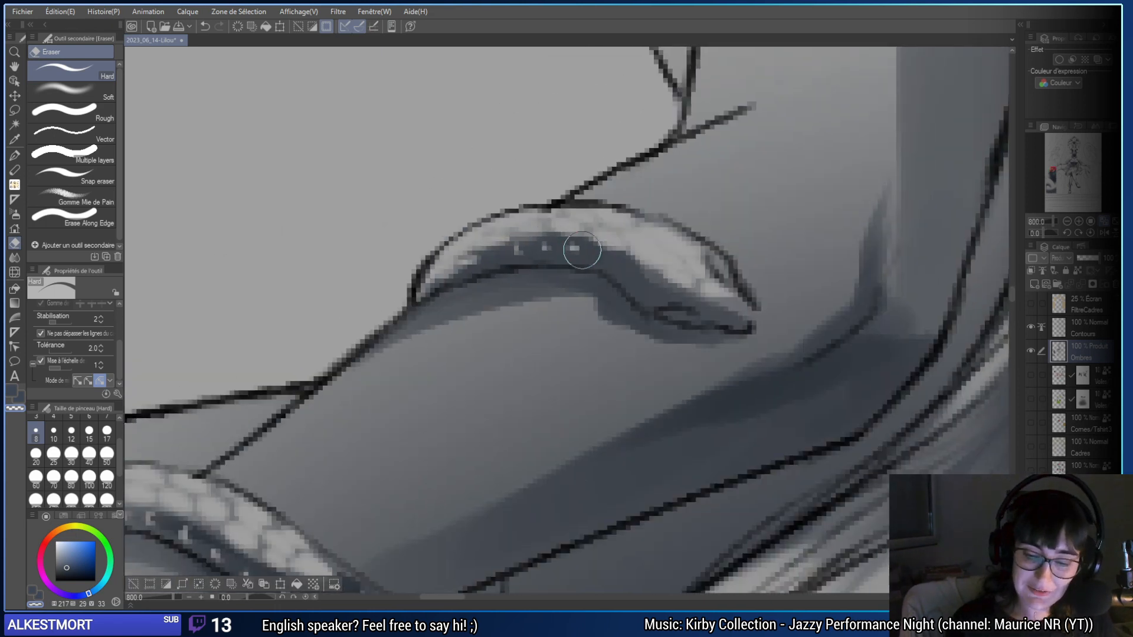
pyautogui.scroll(-3, 688, 298)
pyautogui.scroll(4, 804, 285)
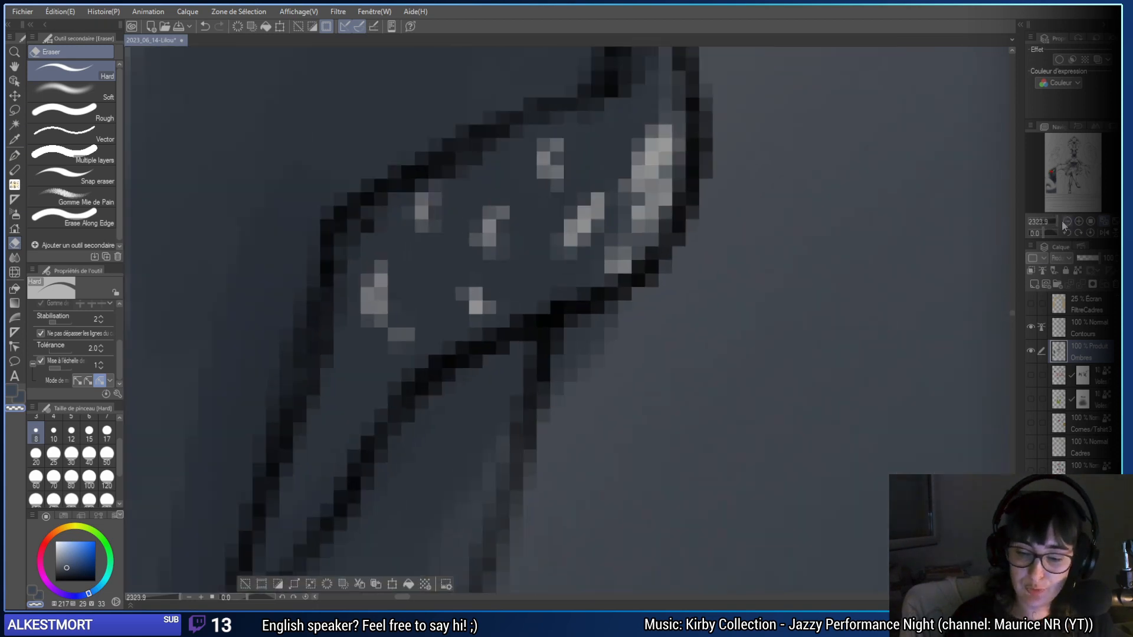
# - Paint soft light scales on the wrist snake's tail end beside the palm with the transparent watercolour brush at size 8
pyautogui.click(1067, 221)
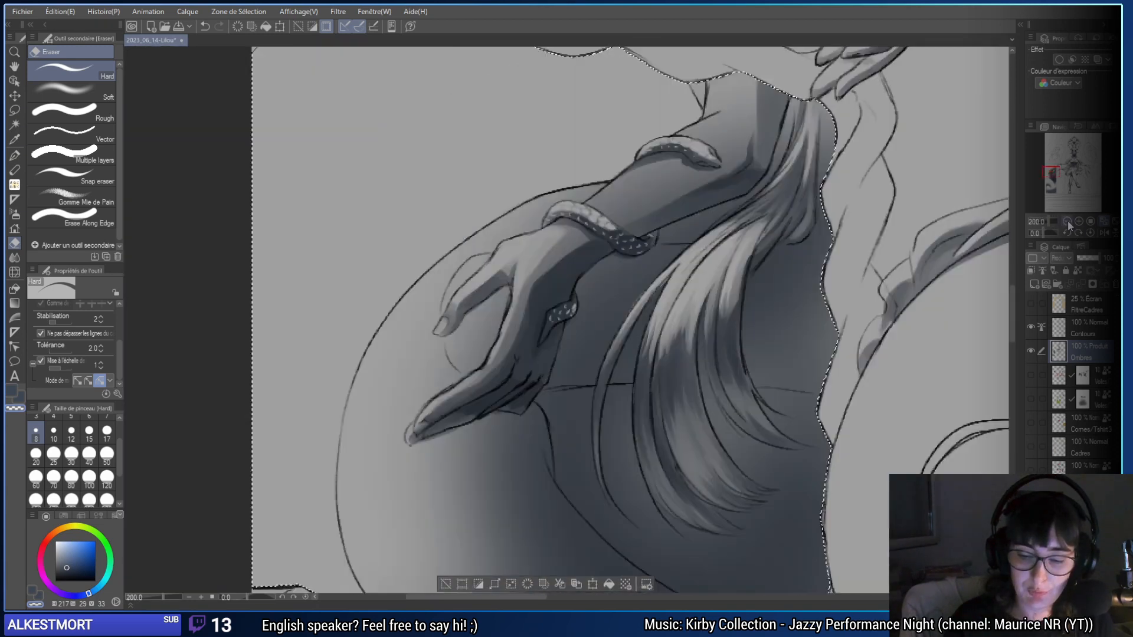
pyautogui.click(1069, 221)
pyautogui.moveTo(680, 399); pyautogui.dragTo(591, 369)
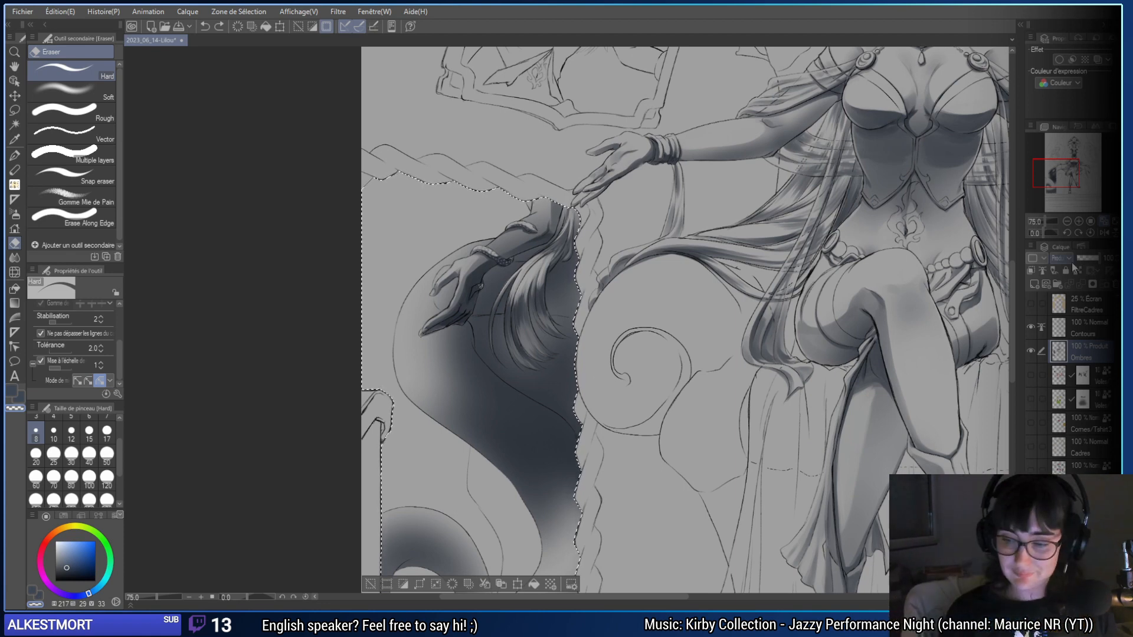
pyautogui.scroll(4, 590, 365)
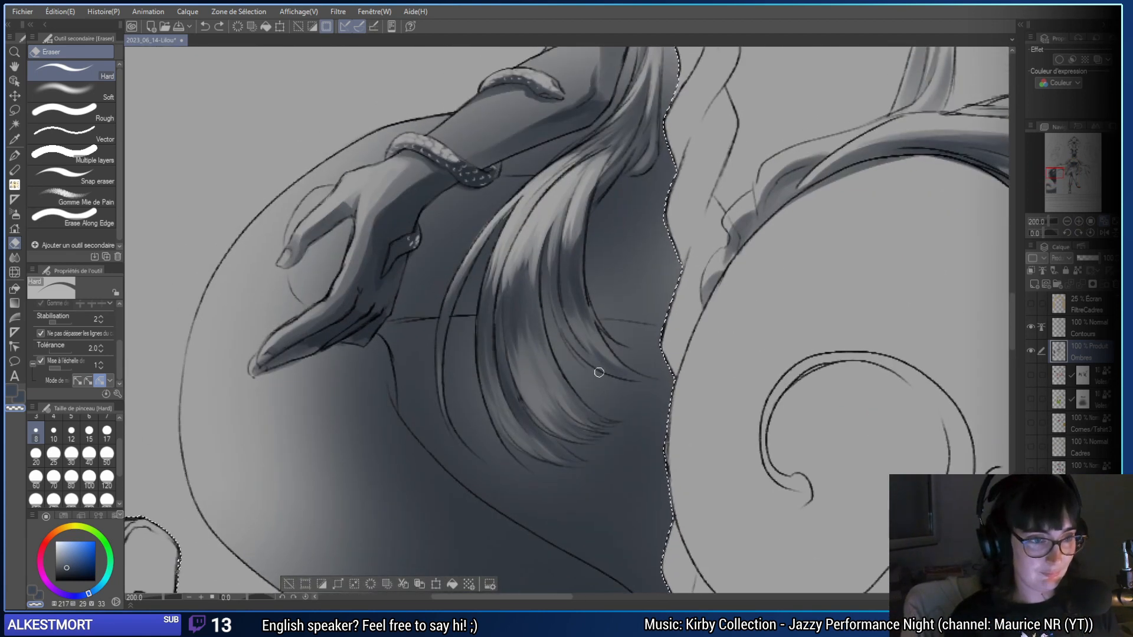
pyautogui.hscroll(-3, 599, 372)
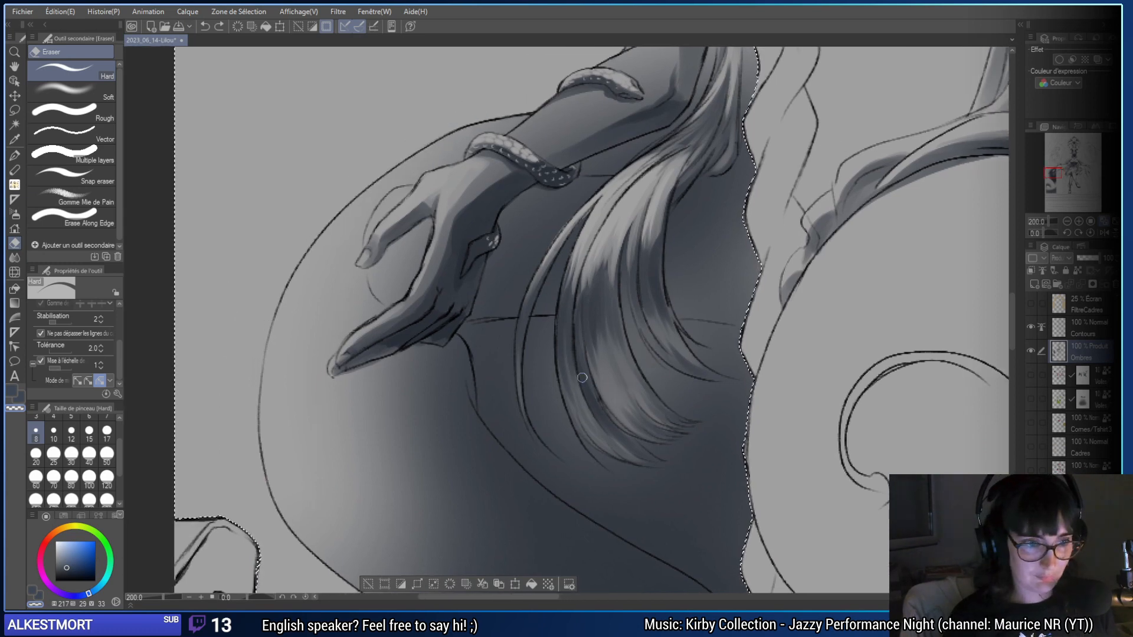
pyautogui.press('b')
pyautogui.moveTo(580, 383); pyautogui.dragTo(598, 391)
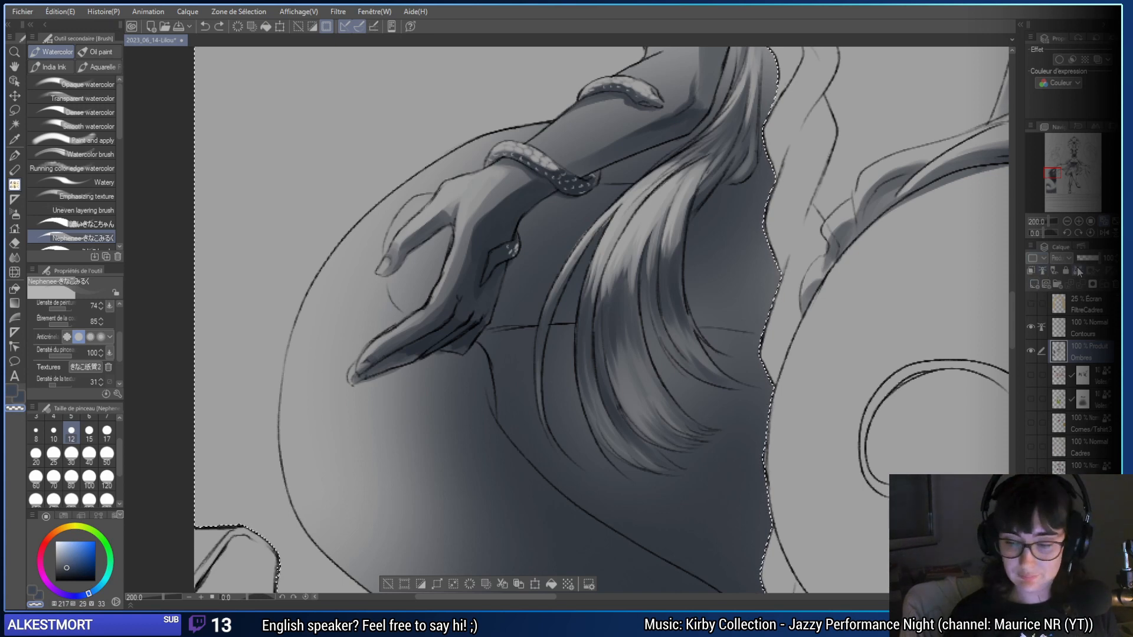
pyautogui.scroll(4, 896, 238)
pyautogui.moveTo(896, 237)
pyautogui.mouseDown()
pyautogui.moveTo(564, 387)
pyautogui.moveTo(564, 468)
pyautogui.mouseUp()
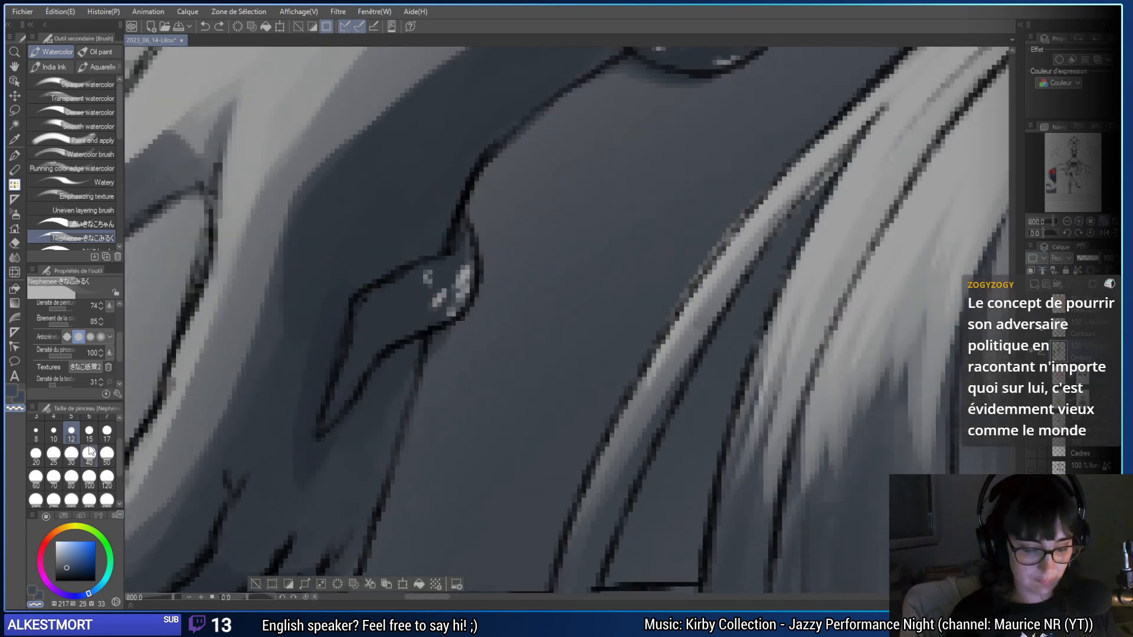
pyautogui.moveTo(389, 302); pyautogui.dragTo(359, 347)
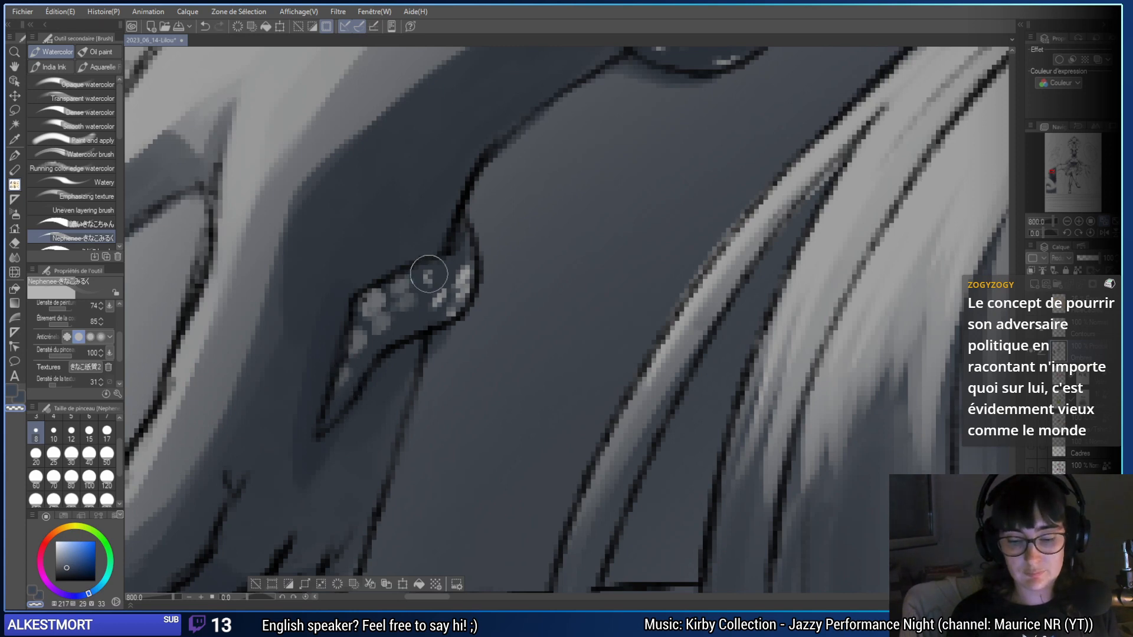
# - Lighten the back of the framed figure's hand below the wrist snake with the watercolour brush at size 80
pyautogui.click(1090, 223)
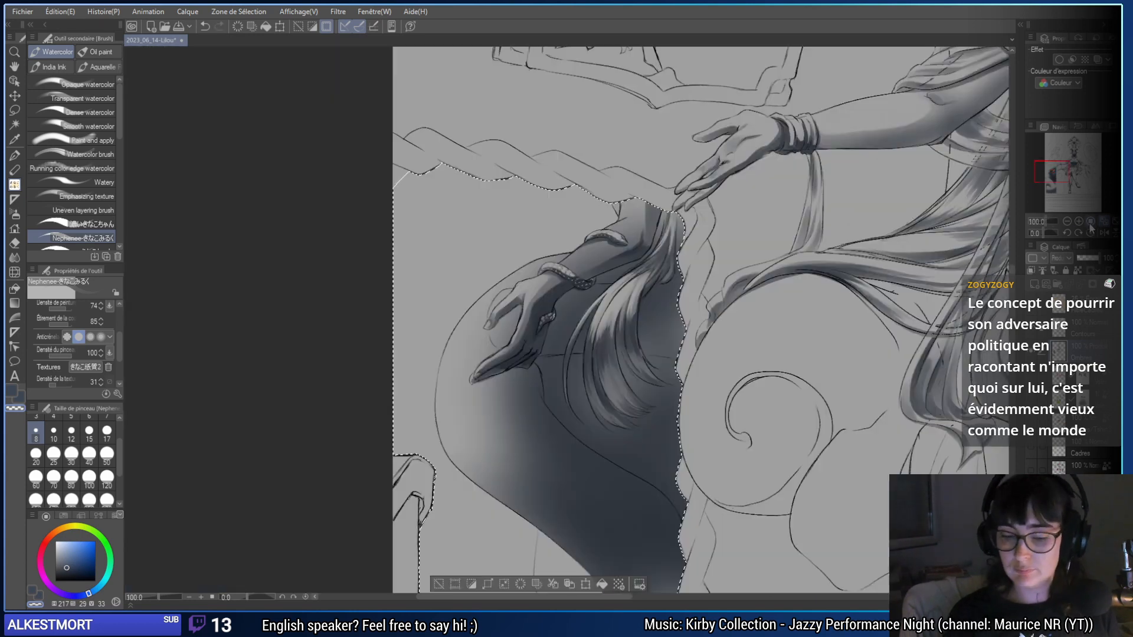
pyautogui.moveTo(722, 393); pyautogui.dragTo(655, 378)
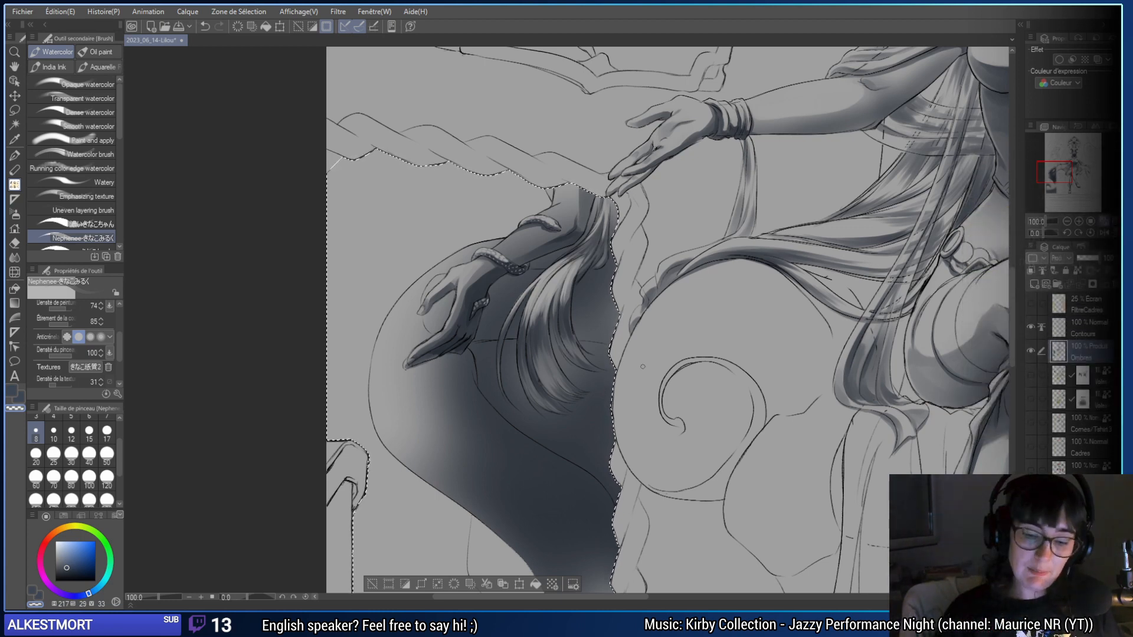
pyautogui.moveTo(568, 325); pyautogui.dragTo(518, 382)
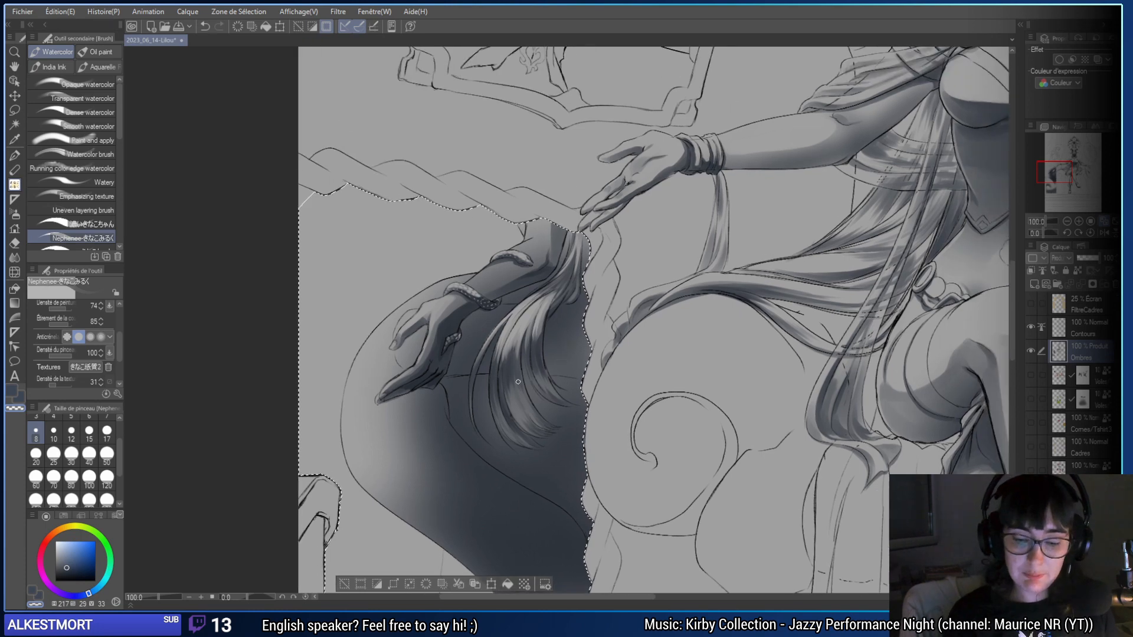
pyautogui.click(71, 478)
pyautogui.scroll(4, 1033, 221)
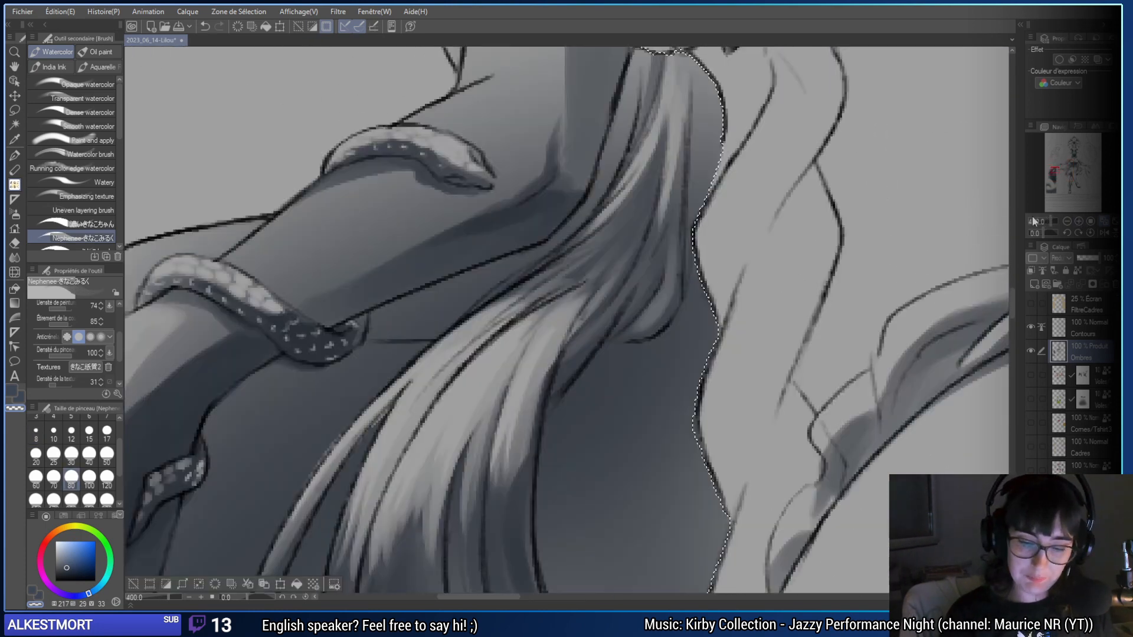
pyautogui.moveTo(206, 394); pyautogui.dragTo(430, 342)
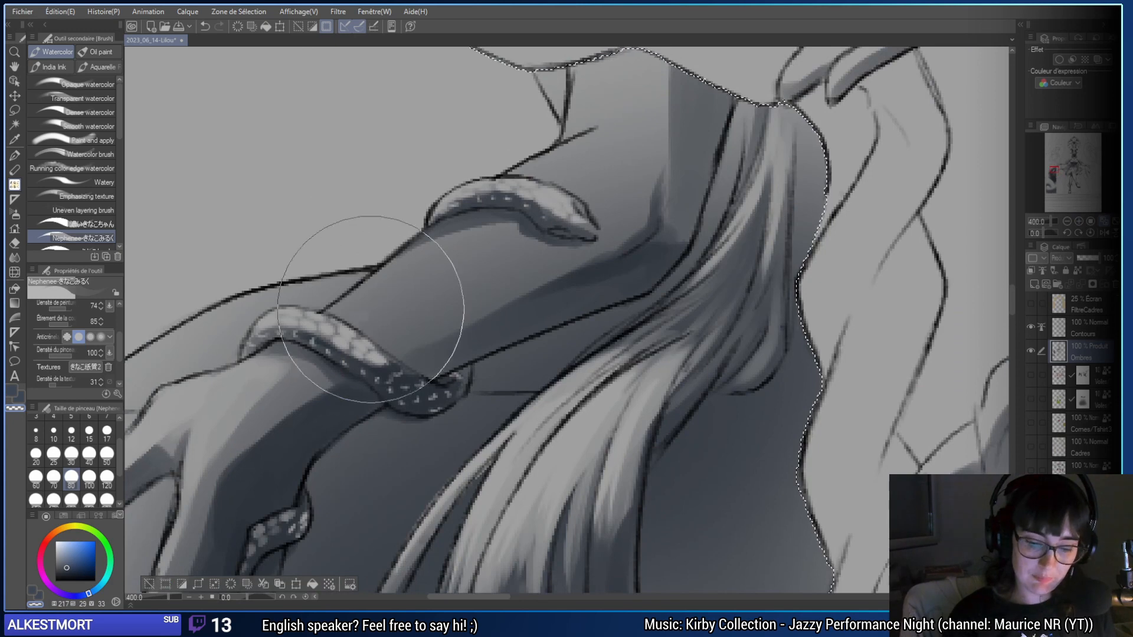
pyautogui.hotkey('ctrl', 'z')
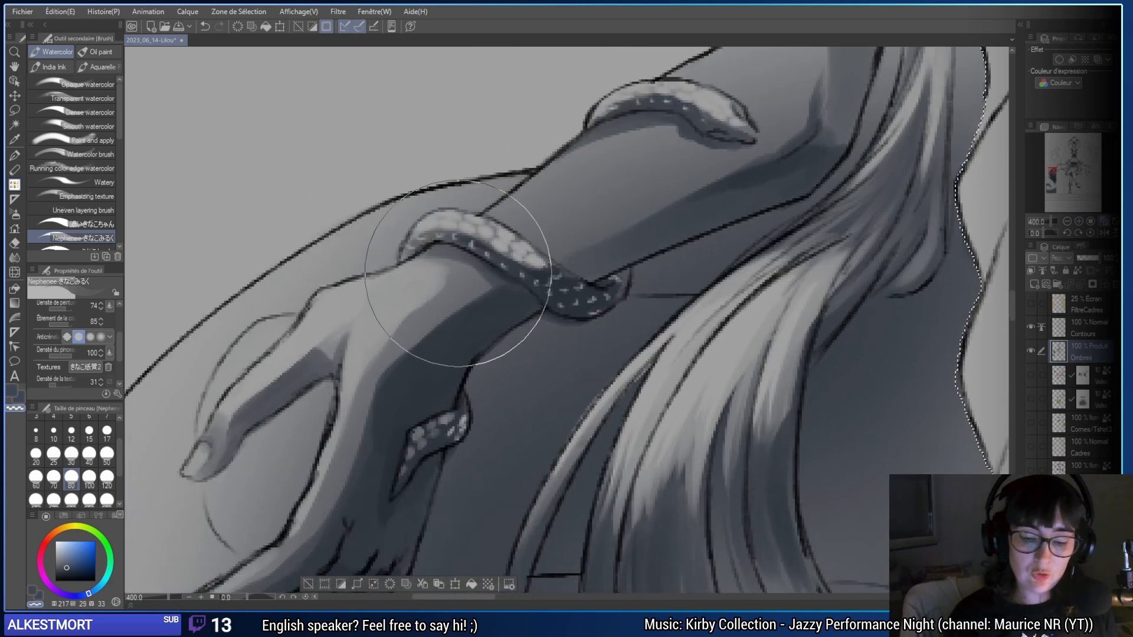
pyautogui.moveTo(440, 281)
pyautogui.mouseDown()
pyautogui.moveTo(356, 385)
pyautogui.moveTo(465, 272)
pyautogui.moveTo(396, 334)
pyautogui.moveTo(455, 286)
pyautogui.moveTo(439, 289)
pyautogui.moveTo(454, 273)
pyautogui.moveTo(355, 392)
pyautogui.mouseUp()
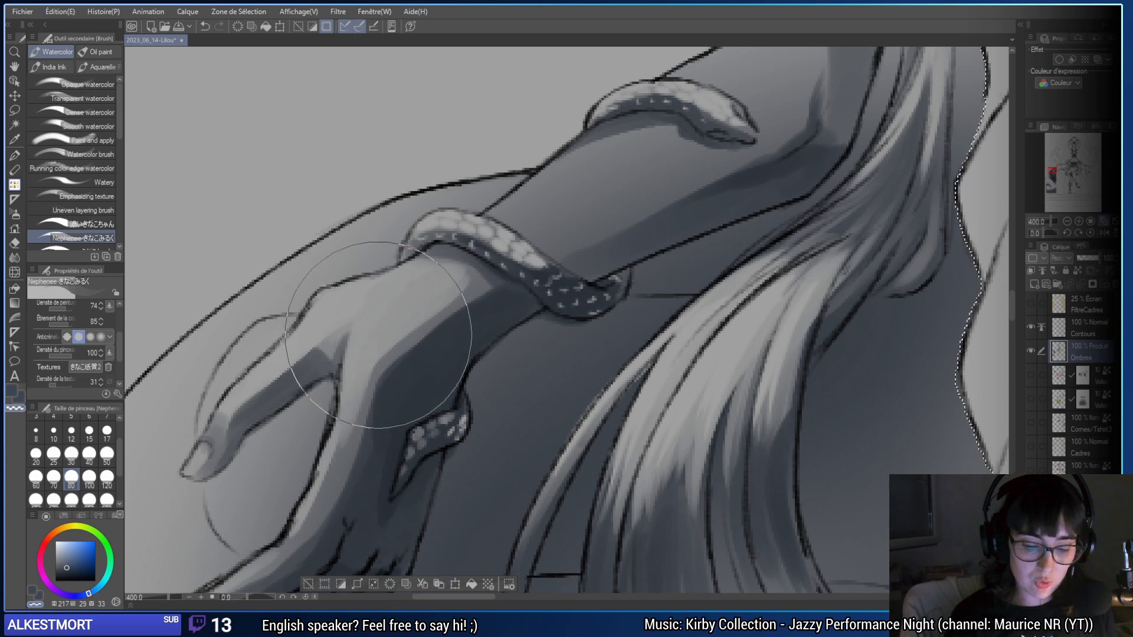
pyautogui.moveTo(493, 348); pyautogui.dragTo(461, 382)
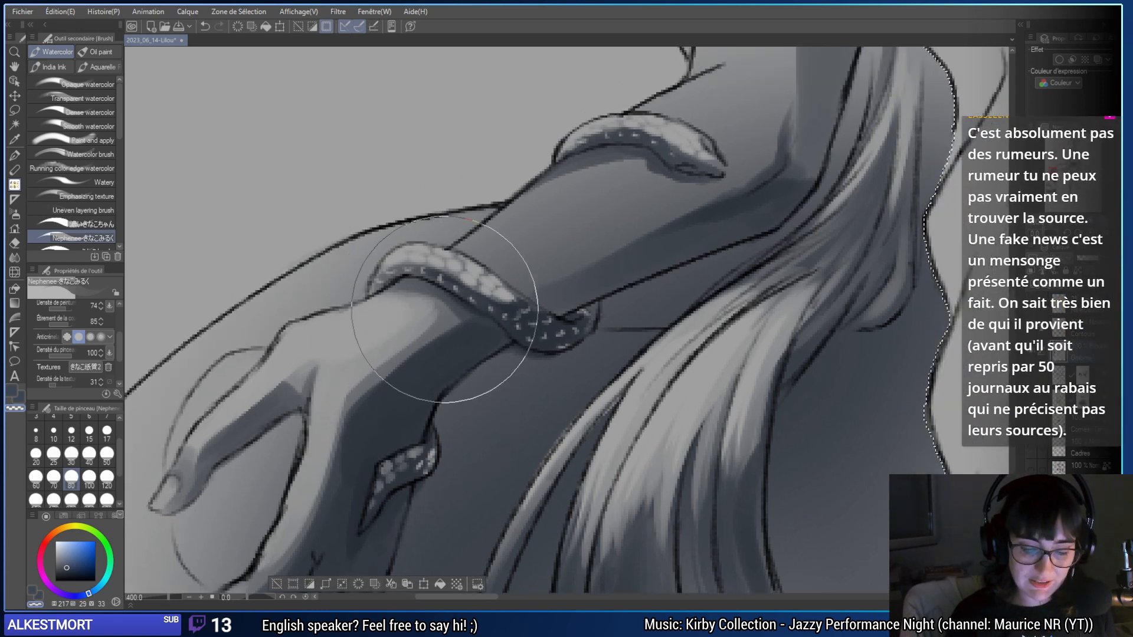
pyautogui.moveTo(306, 466); pyautogui.dragTo(472, 290)
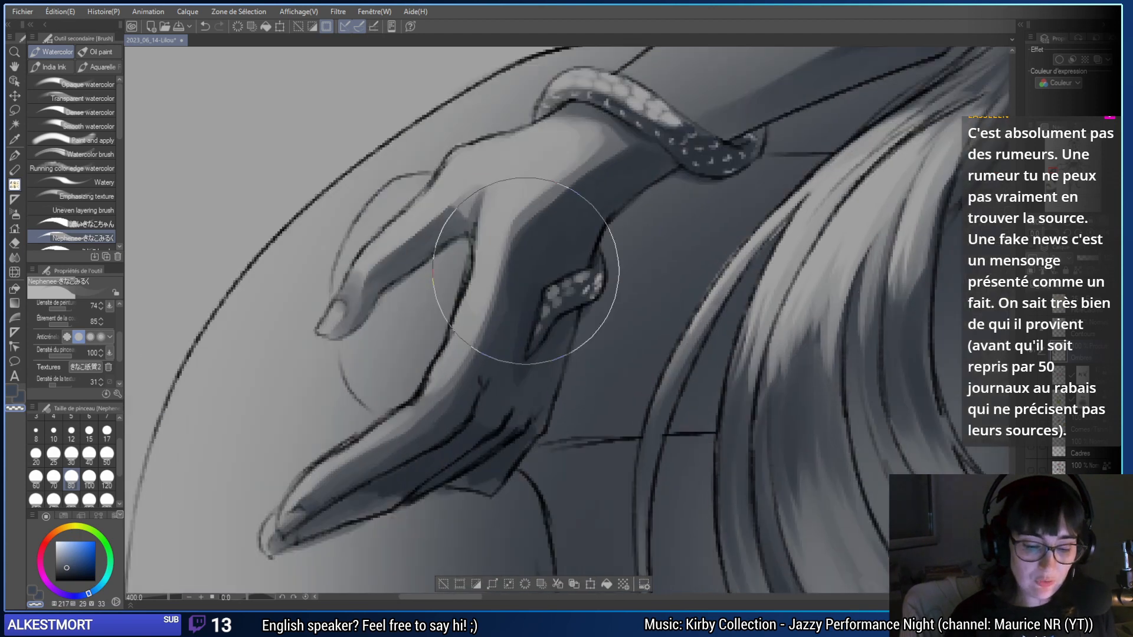
pyautogui.press('e')
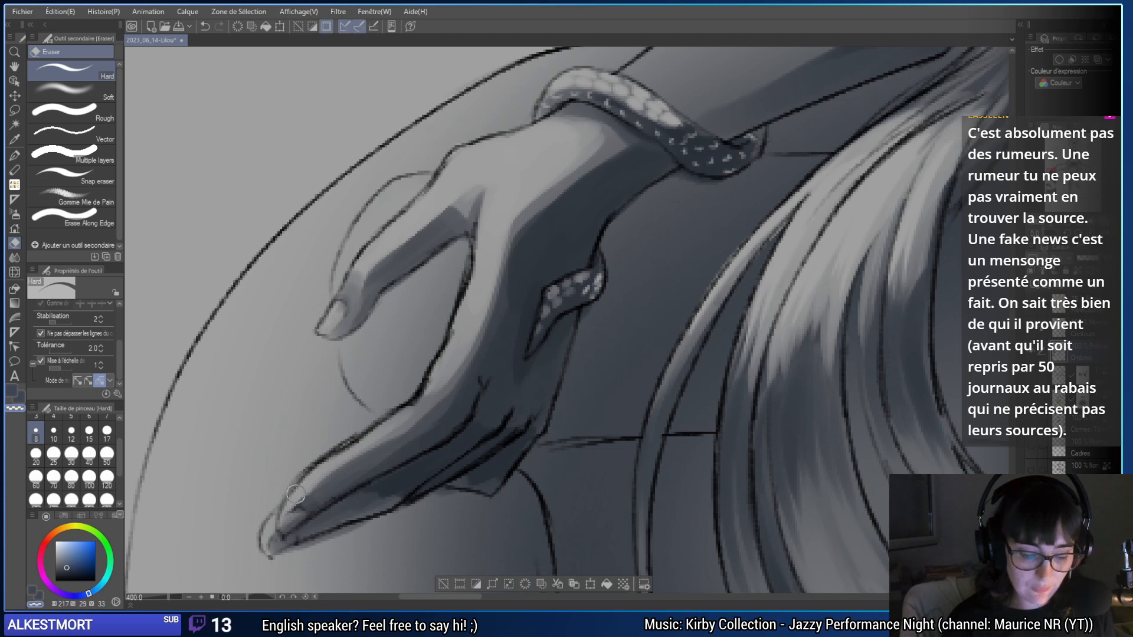
pyautogui.press('b')
# - Paint a soft highlight along the upper side of the forearm between the two snake bracelets
pyautogui.moveTo(455, 455)
pyautogui.mouseDown()
pyautogui.moveTo(494, 417)
pyautogui.moveTo(477, 425)
pyautogui.moveTo(459, 481)
pyautogui.mouseUp()
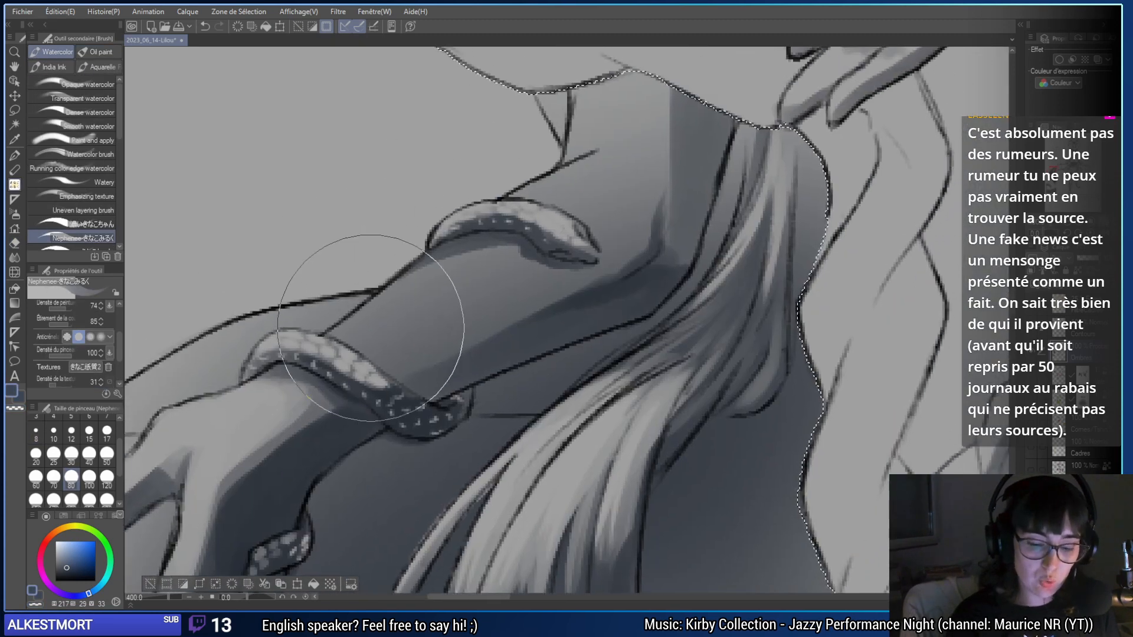
pyautogui.moveTo(424, 331)
pyautogui.mouseDown()
pyautogui.moveTo(486, 259)
pyautogui.moveTo(367, 325)
pyautogui.moveTo(483, 269)
pyautogui.moveTo(372, 331)
pyautogui.mouseUp()
pyautogui.hotkey('ctrl', 'z')
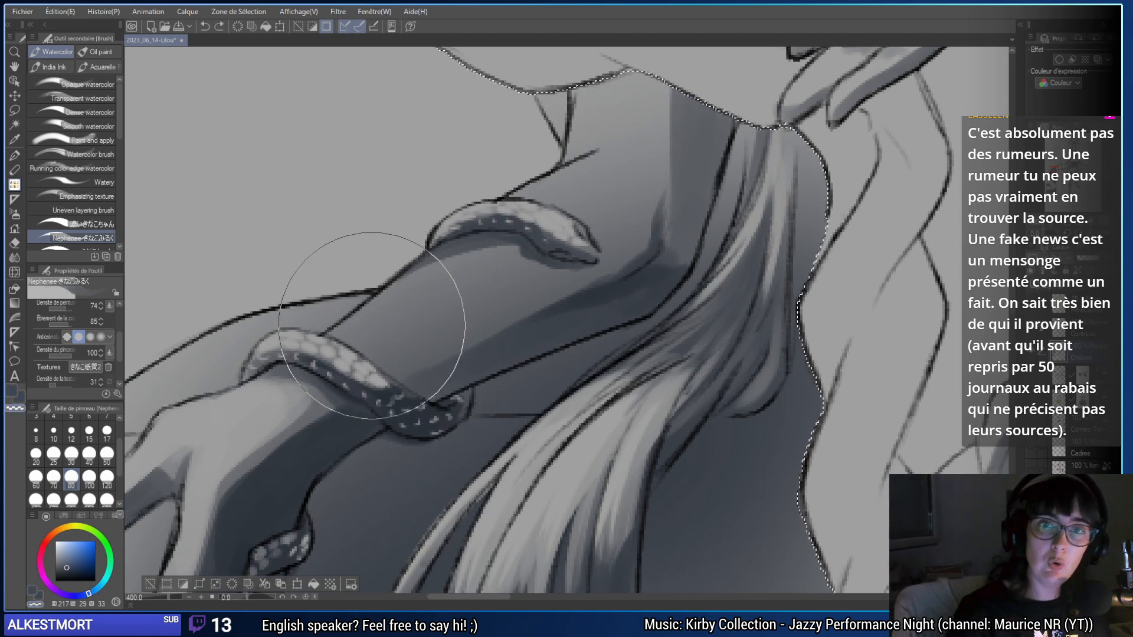
pyautogui.moveTo(366, 273)
pyautogui.mouseDown()
pyautogui.moveTo(425, 278)
pyautogui.moveTo(325, 375)
pyautogui.moveTo(468, 253)
pyautogui.moveTo(392, 342)
pyautogui.moveTo(417, 291)
pyautogui.moveTo(378, 372)
pyautogui.moveTo(366, 324)
pyautogui.moveTo(468, 329)
pyautogui.moveTo(355, 349)
pyautogui.moveTo(421, 379)
pyautogui.mouseUp()
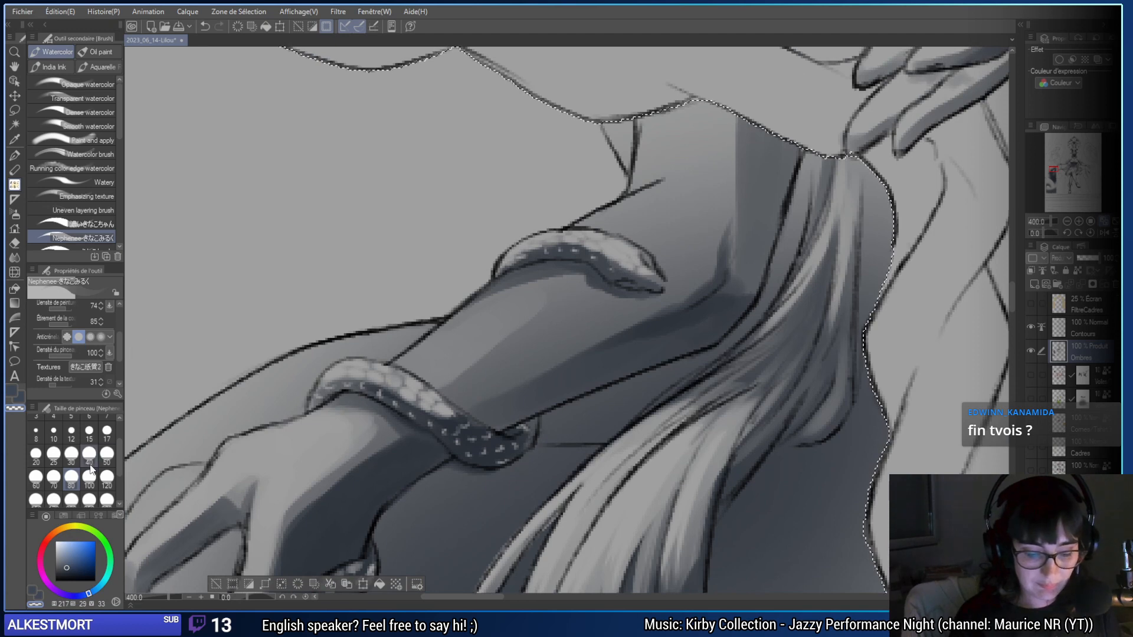
pyautogui.hotkey('ctrl', 'z')
pyautogui.hotkey('ctrl', 'z')
pyautogui.hotkey('ctrl', 'z')
pyautogui.hotkey('ctrl', 'z')
pyautogui.hotkey('ctrl', 'z')
pyautogui.hotkey('ctrl', 'z')
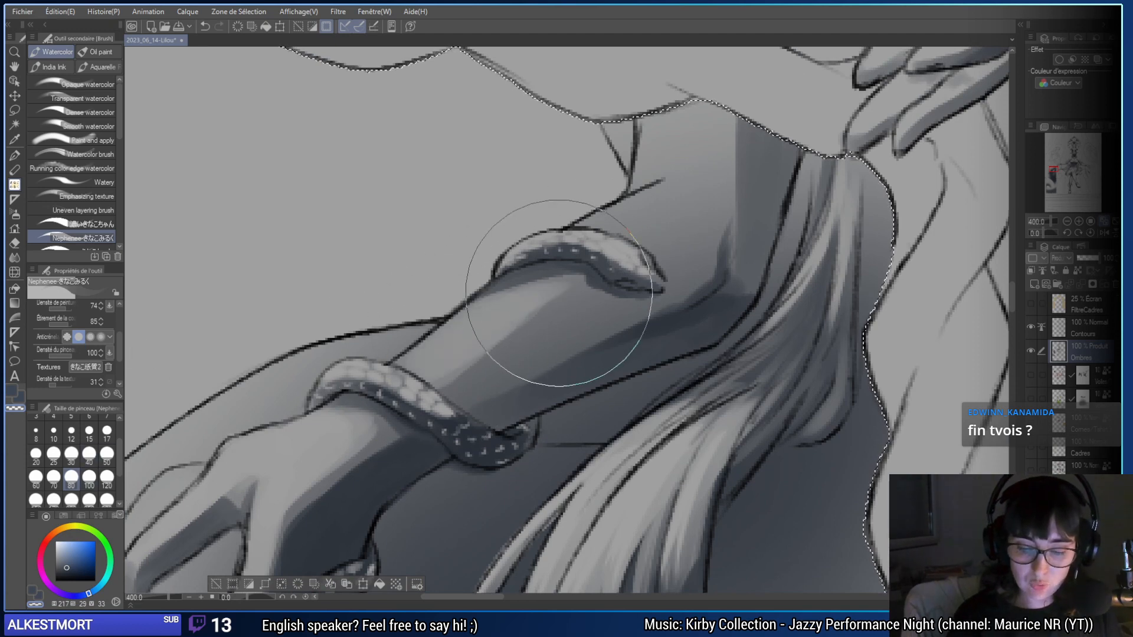
# - Extend the forearm highlight down to the wrist snake, keeping the shadow along the arm's lower edge
pyautogui.moveTo(549, 290)
pyautogui.mouseDown()
pyautogui.moveTo(430, 384)
pyautogui.moveTo(425, 371)
pyautogui.moveTo(567, 278)
pyautogui.moveTo(474, 296)
pyautogui.mouseUp()
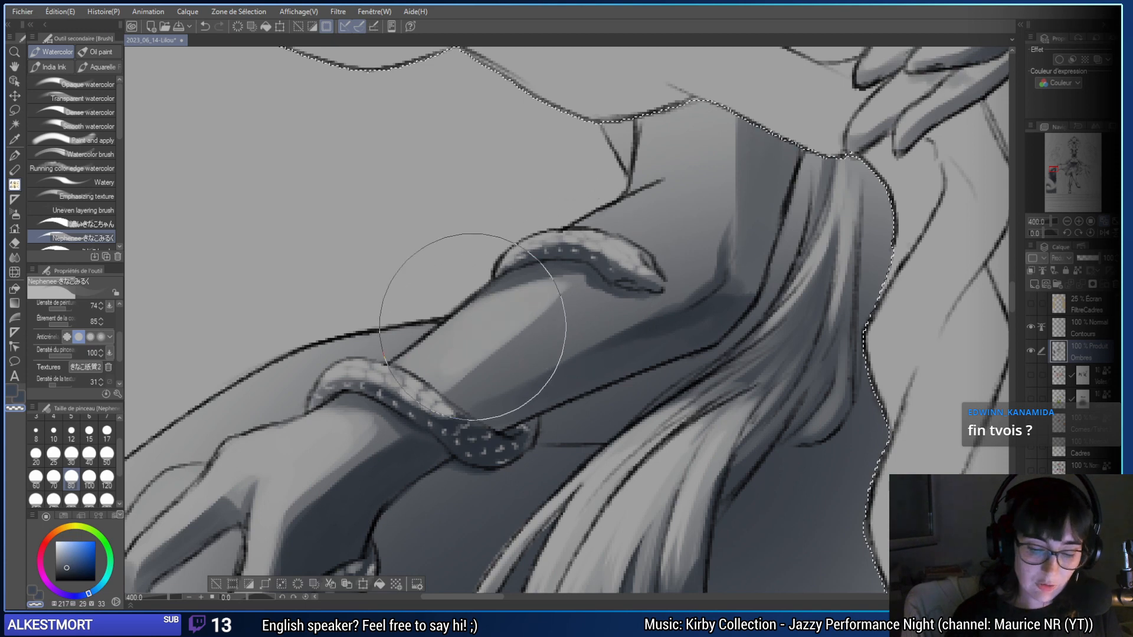
pyautogui.moveTo(602, 222); pyautogui.dragTo(419, 352)
pyautogui.hotkey('ctrl', 'z')
pyautogui.scroll(-3, 412, 442)
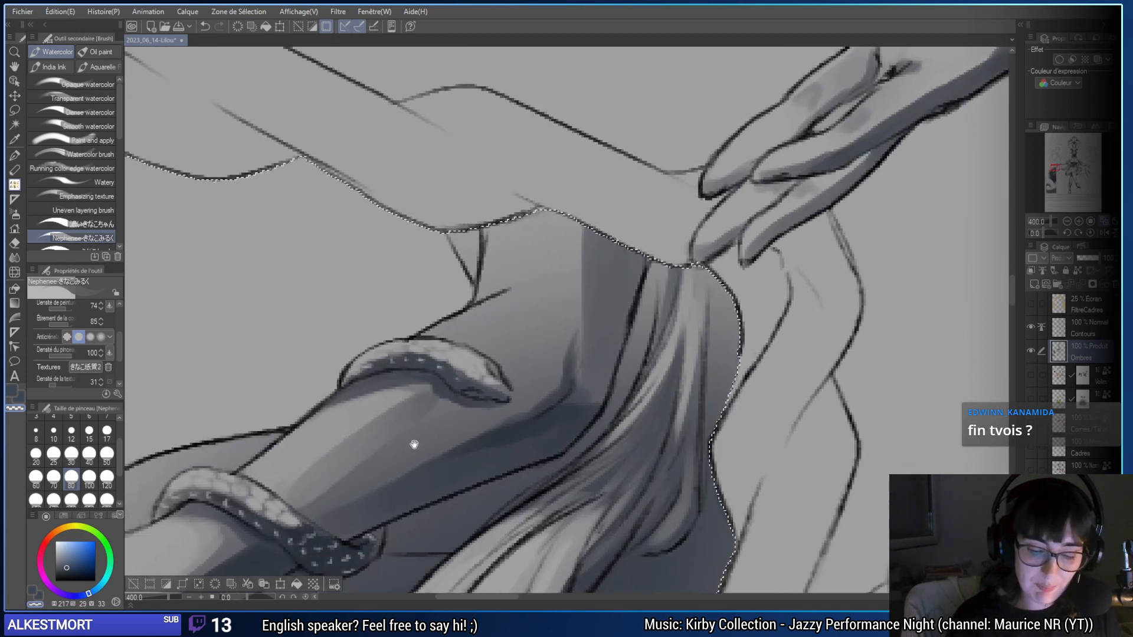
pyautogui.moveTo(439, 392)
pyautogui.mouseDown()
pyautogui.moveTo(360, 462)
pyautogui.moveTo(450, 442)
pyautogui.moveTo(462, 374)
pyautogui.moveTo(436, 373)
pyautogui.moveTo(455, 362)
pyautogui.moveTo(405, 450)
pyautogui.moveTo(349, 450)
pyautogui.moveTo(462, 351)
pyautogui.mouseUp()
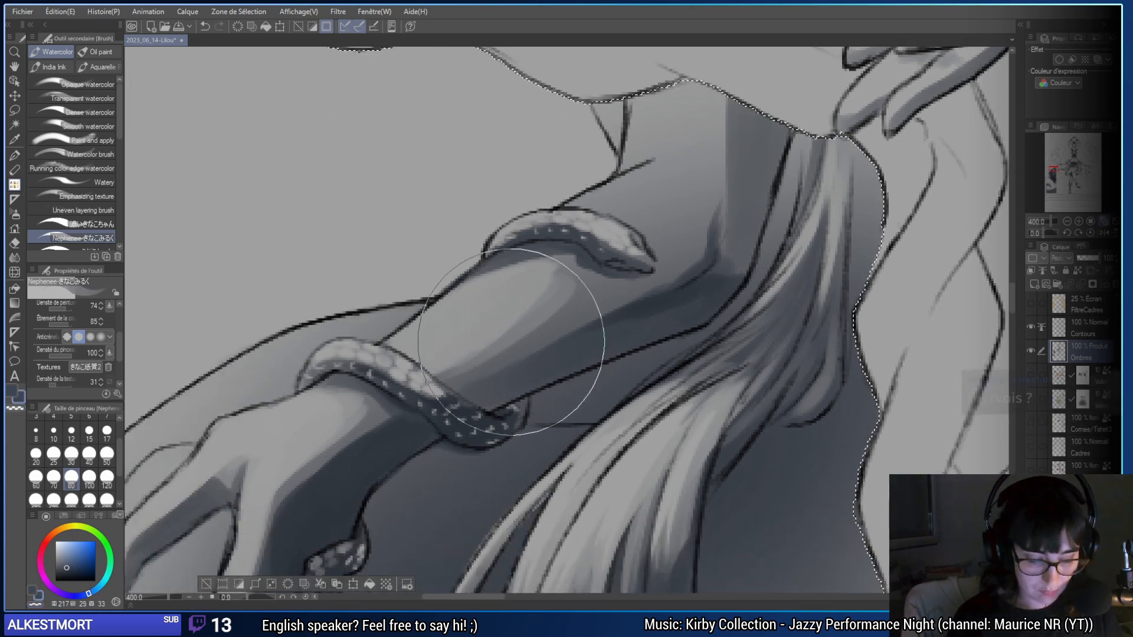
# - Soften the edge between light and shadow on the forearm with the watercolour brush at size 200 and the Blend tool at size 12
pyautogui.press(']')
pyautogui.press(']')
pyautogui.press(']')
pyautogui.press(']')
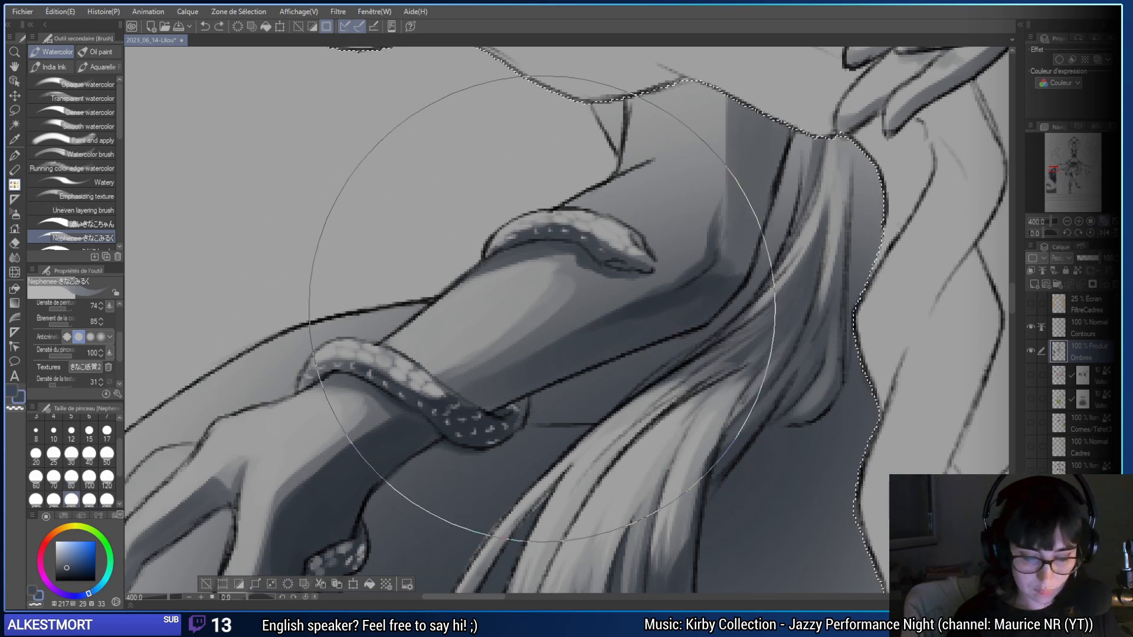
pyautogui.press('j')
pyautogui.moveTo(547, 323)
pyautogui.mouseDown()
pyautogui.moveTo(459, 363)
pyautogui.moveTo(583, 285)
pyautogui.mouseUp()
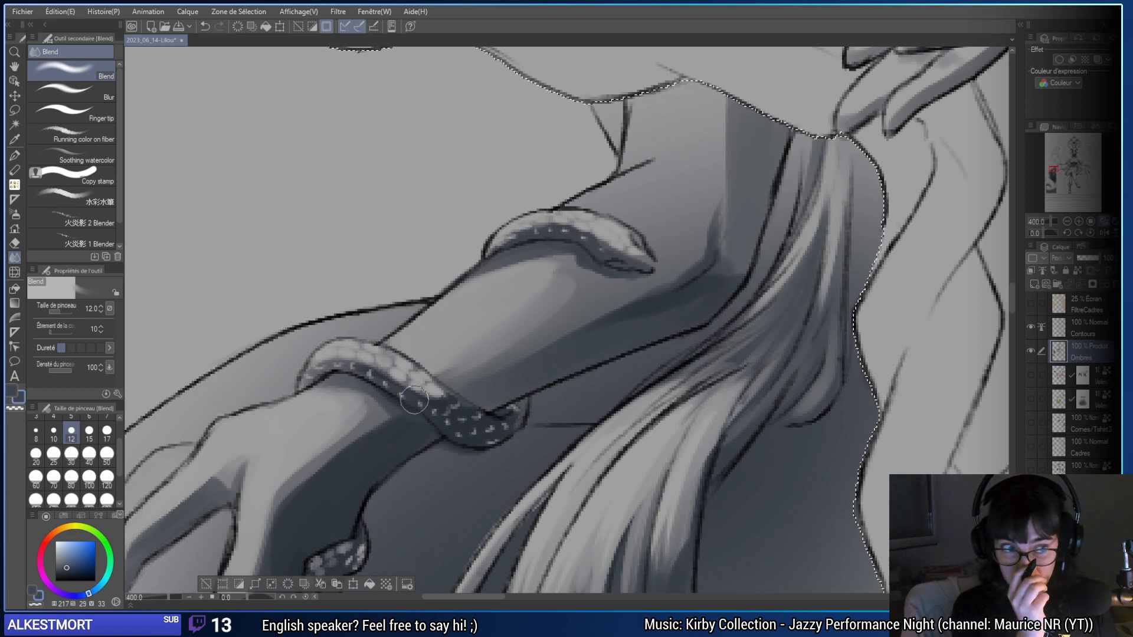
pyautogui.press('b')
# - Paint a small dark shadow at the end of the elbow crease with the watercolour brush at size 30
pyautogui.scroll(2, 607, 375)
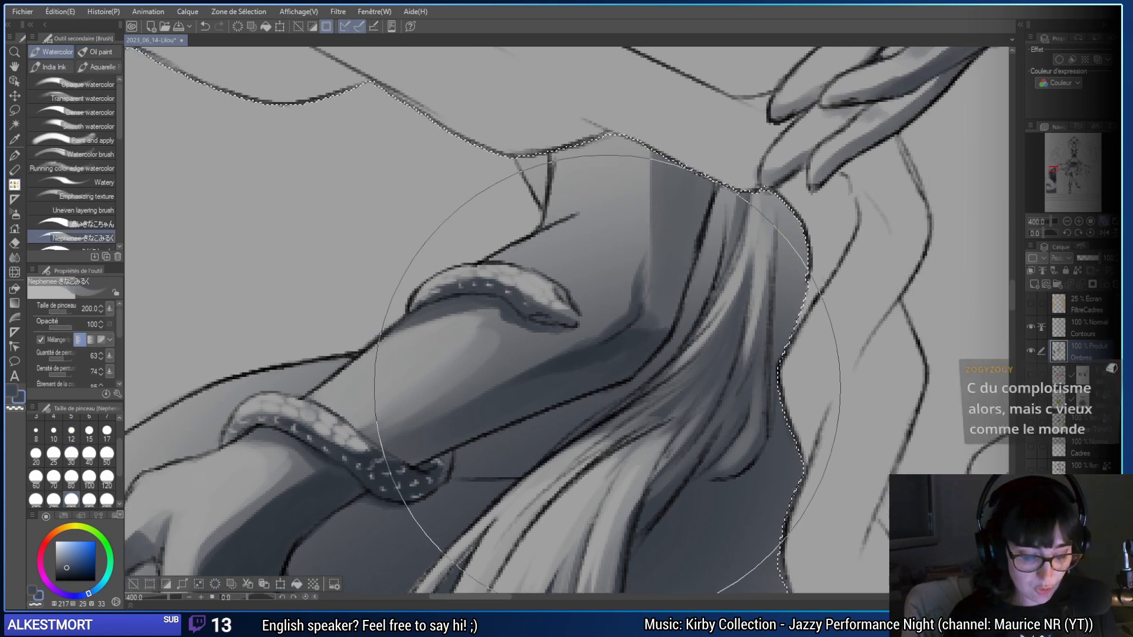
pyautogui.press('[')
pyautogui.press('[')
pyautogui.press('[')
pyautogui.press('[')
pyautogui.press('[')
pyautogui.press('[')
pyautogui.press('[')
pyautogui.press('[')
pyautogui.press('[')
pyautogui.press('[')
pyautogui.moveTo(733, 355)
pyautogui.mouseDown()
pyautogui.moveTo(667, 376)
pyautogui.moveTo(612, 426)
pyautogui.mouseUp()
pyautogui.moveTo(469, 262)
pyautogui.mouseDown()
pyautogui.moveTo(458, 274)
pyautogui.moveTo(447, 256)
pyautogui.moveTo(430, 276)
pyautogui.mouseUp()
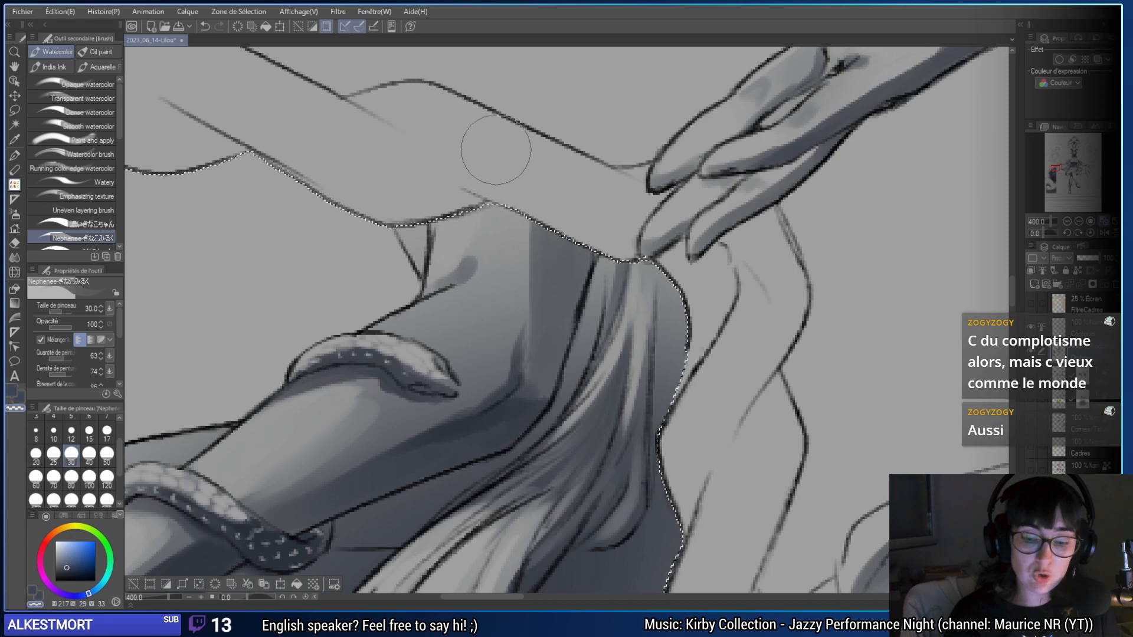
# - Lighten the arm between the snake's head and the elbow crease with the watercolour brush at sizes 60 and 80
pyautogui.click(70, 477)
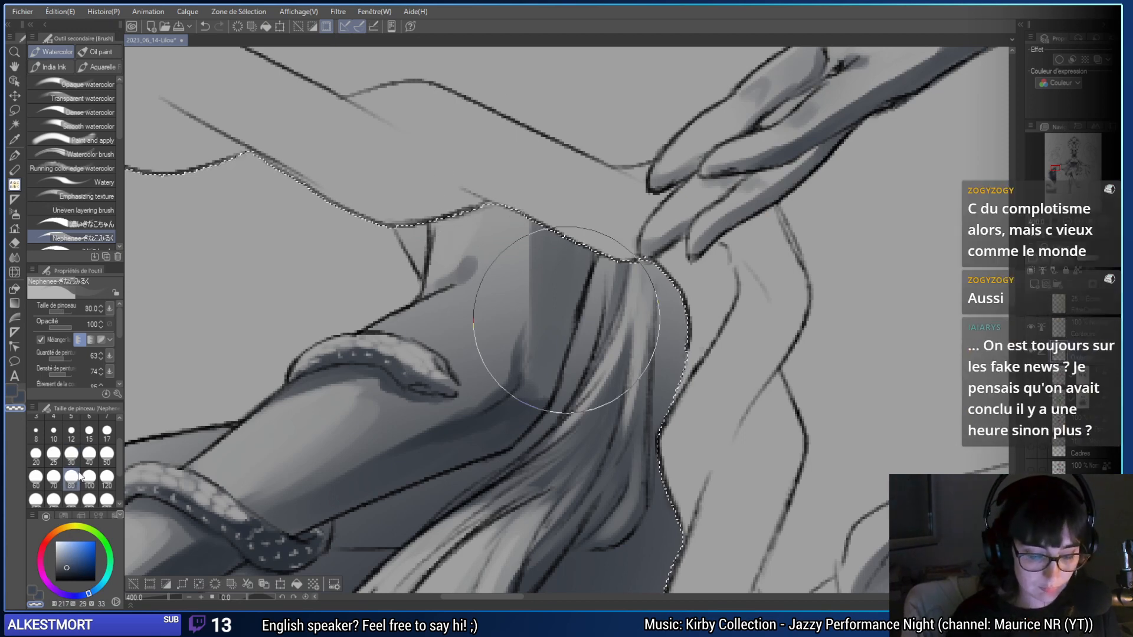
pyautogui.press('[')
pyautogui.press('[')
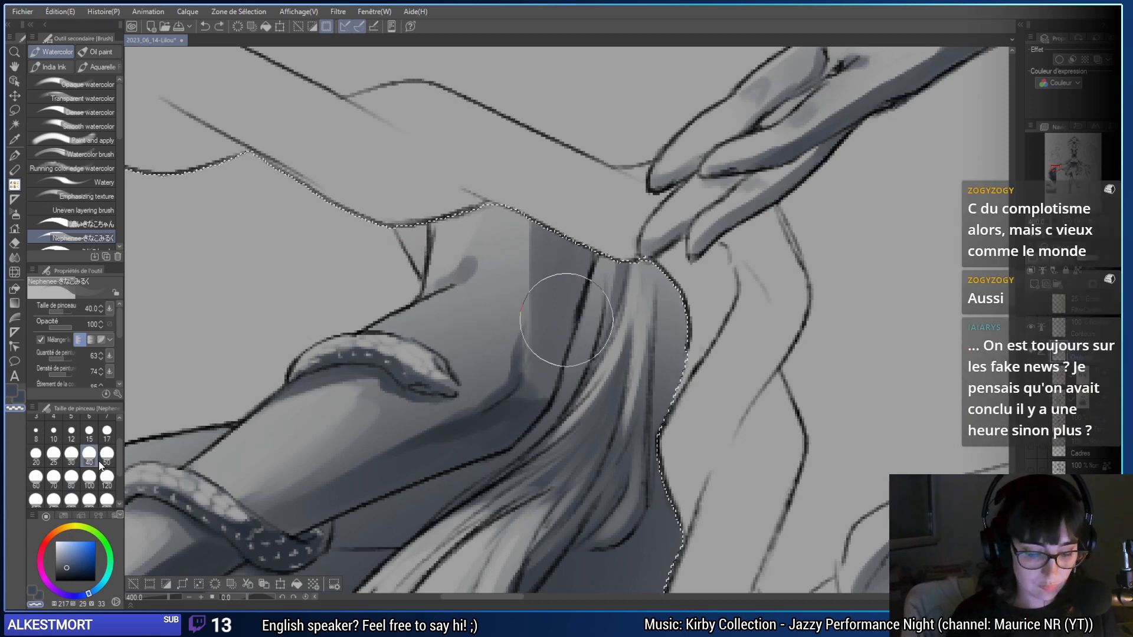
pyautogui.moveTo(429, 327)
pyautogui.mouseDown()
pyautogui.moveTo(507, 270)
pyautogui.moveTo(466, 329)
pyautogui.moveTo(531, 272)
pyautogui.moveTo(413, 330)
pyautogui.moveTo(480, 300)
pyautogui.mouseUp()
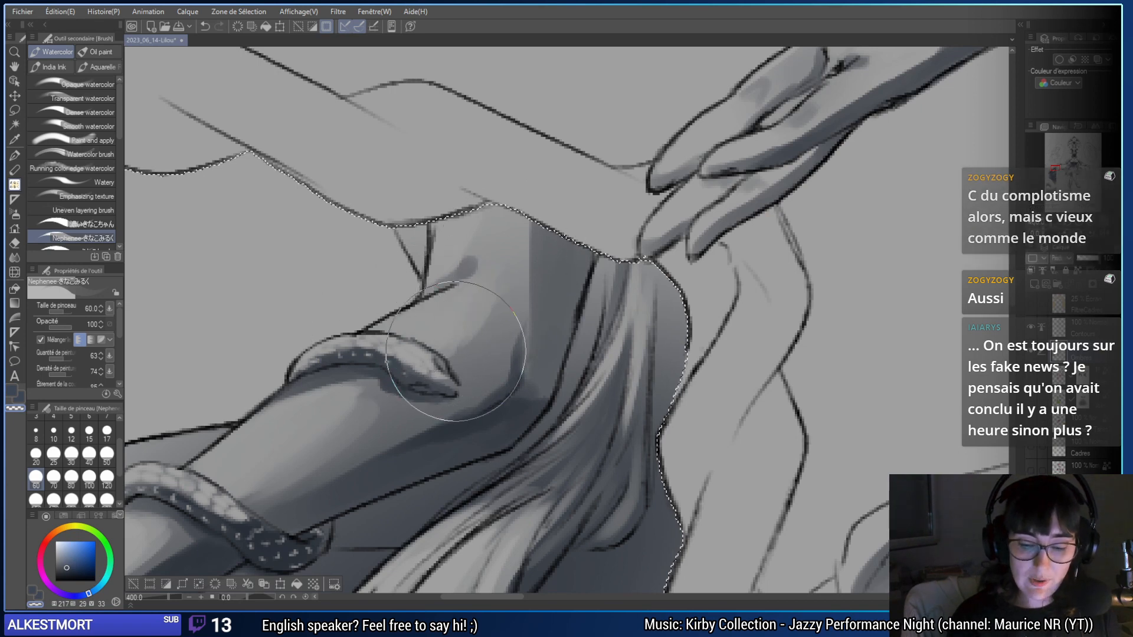
pyautogui.hotkey('ctrl', 'z')
pyautogui.press(']')
pyautogui.press(']')
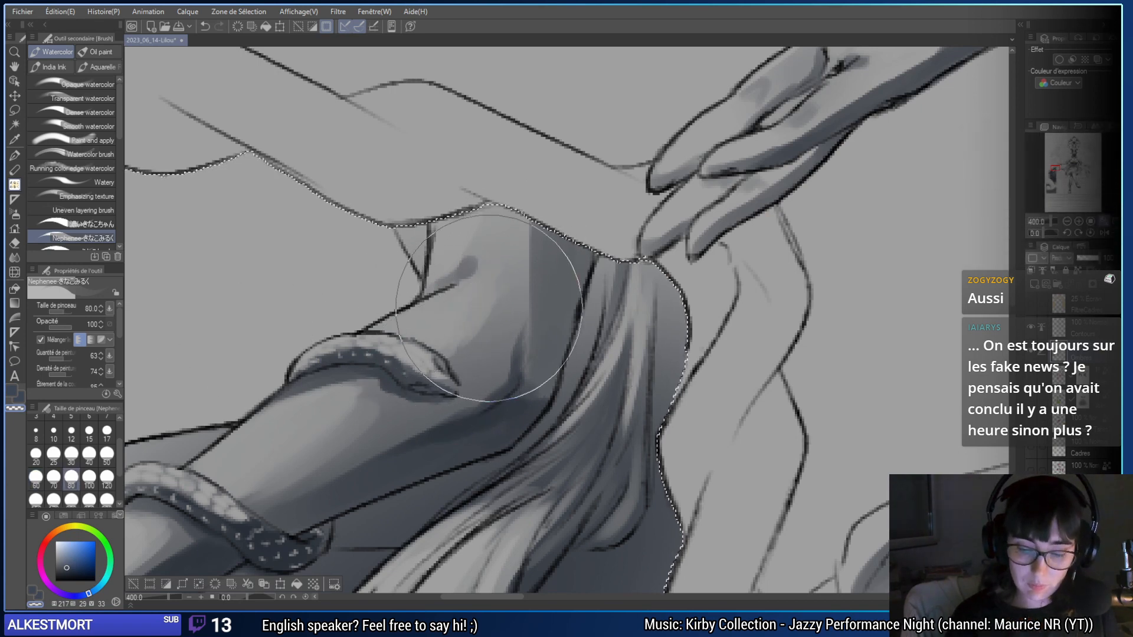
pyautogui.moveTo(457, 351)
pyautogui.mouseDown()
pyautogui.moveTo(475, 337)
pyautogui.moveTo(478, 367)
pyautogui.mouseUp()
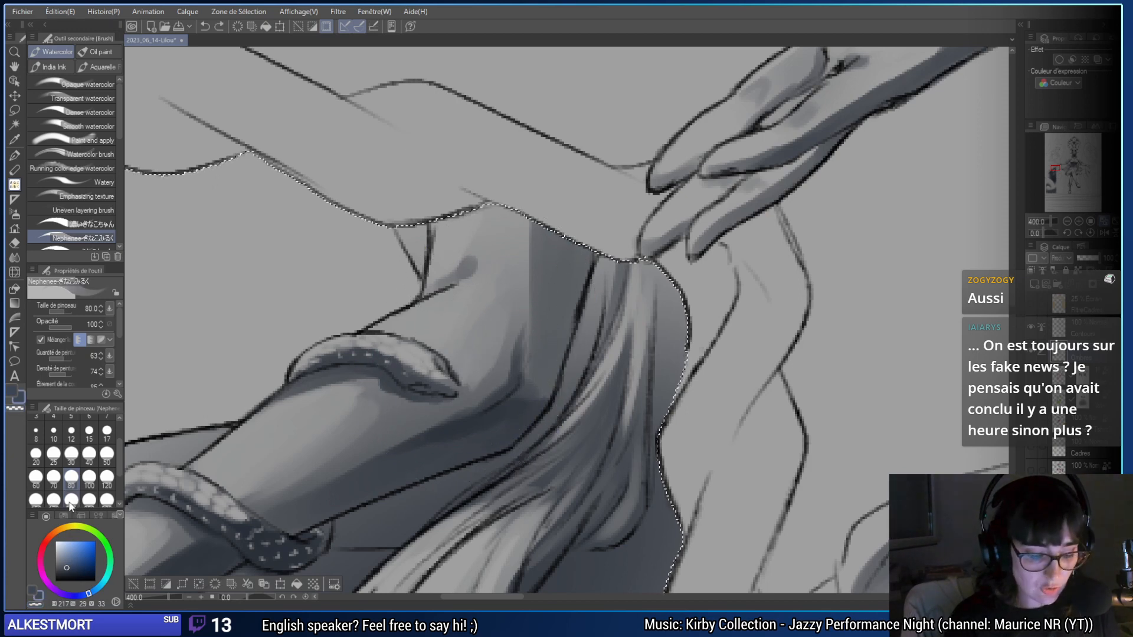
# - Soften the light and shadow transitions across the elbow and forearm with the watercolour brush at size 200
pyautogui.press(']')
pyautogui.press(']')
pyautogui.press(']')
pyautogui.press(']')
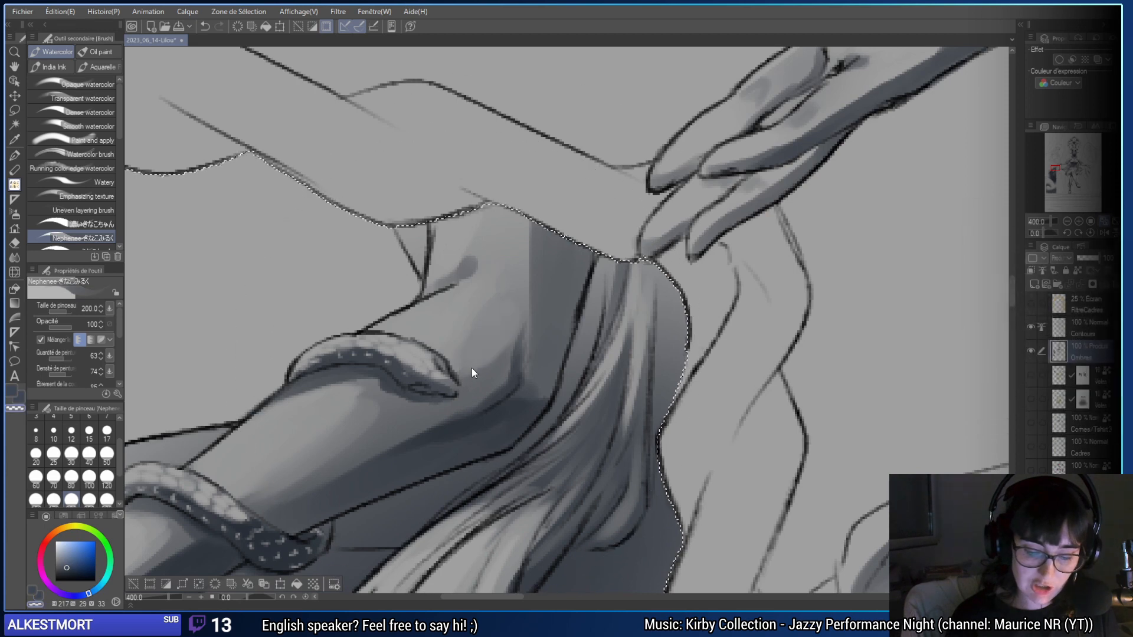
pyautogui.moveTo(425, 431); pyautogui.dragTo(495, 354)
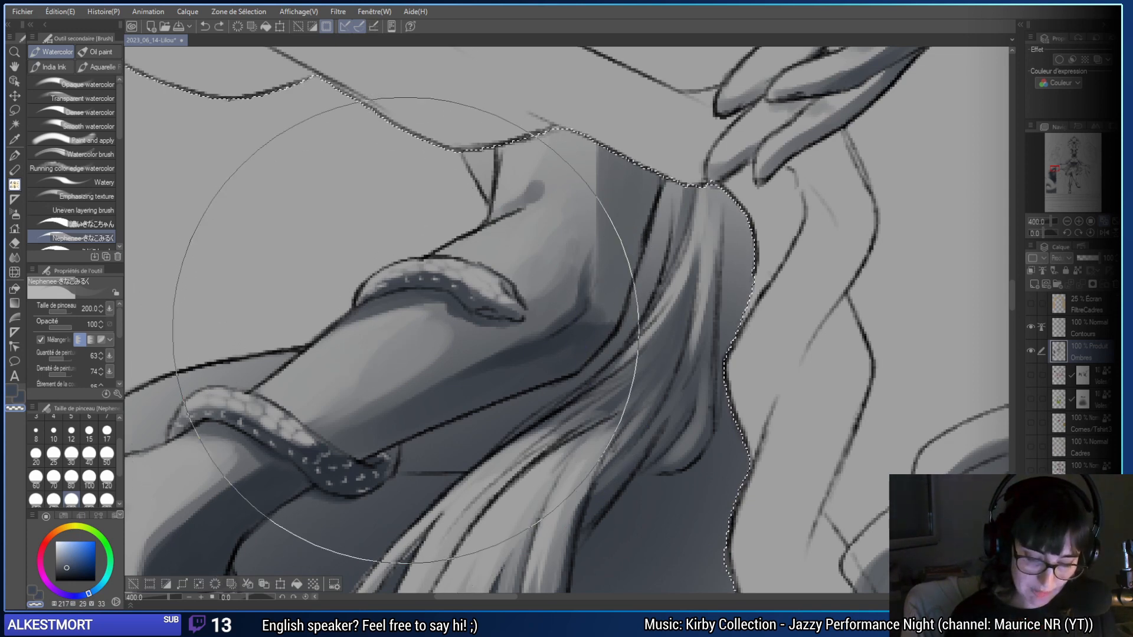
pyautogui.hotkey('ctrl', 'z')
pyautogui.moveTo(398, 343); pyautogui.dragTo(370, 379)
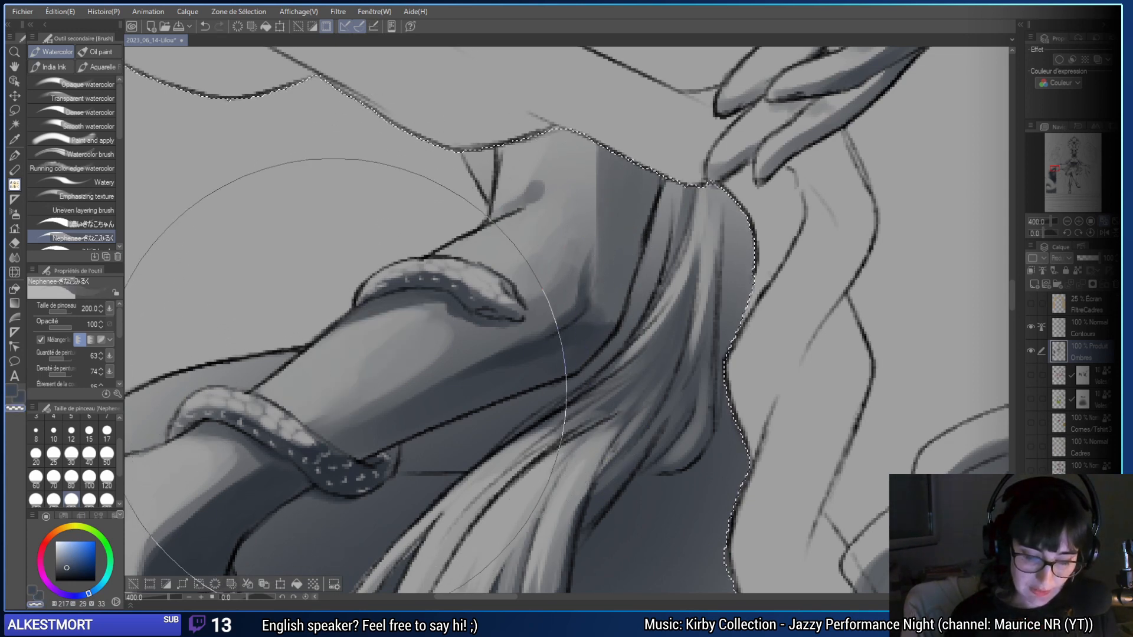
pyautogui.hotkey('ctrl', 'z')
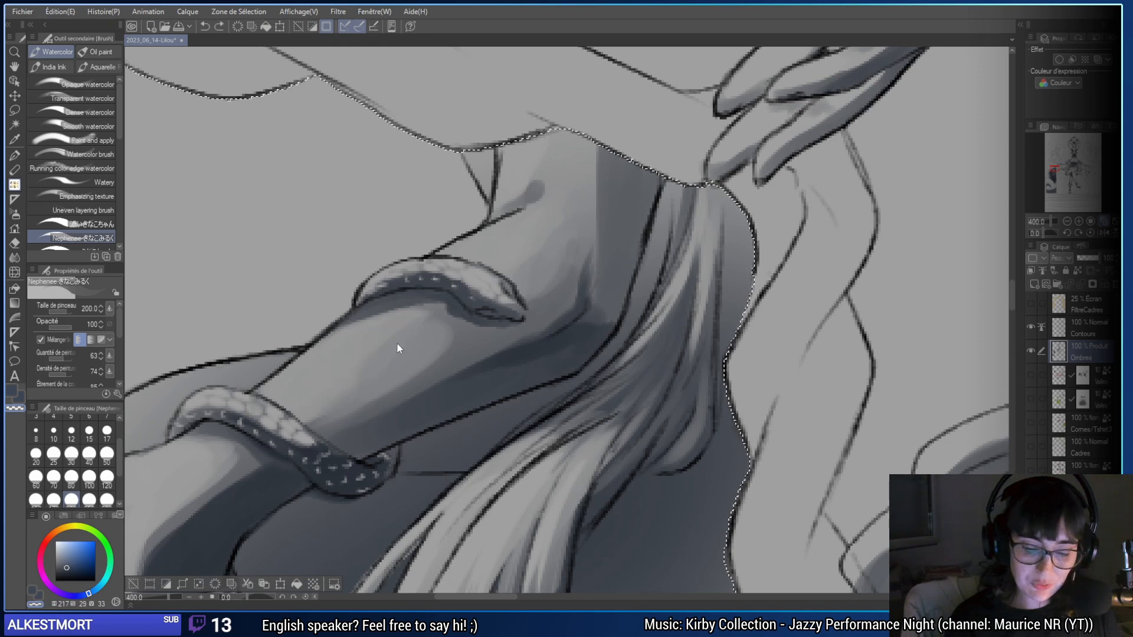
pyautogui.moveTo(354, 354); pyautogui.dragTo(379, 366)
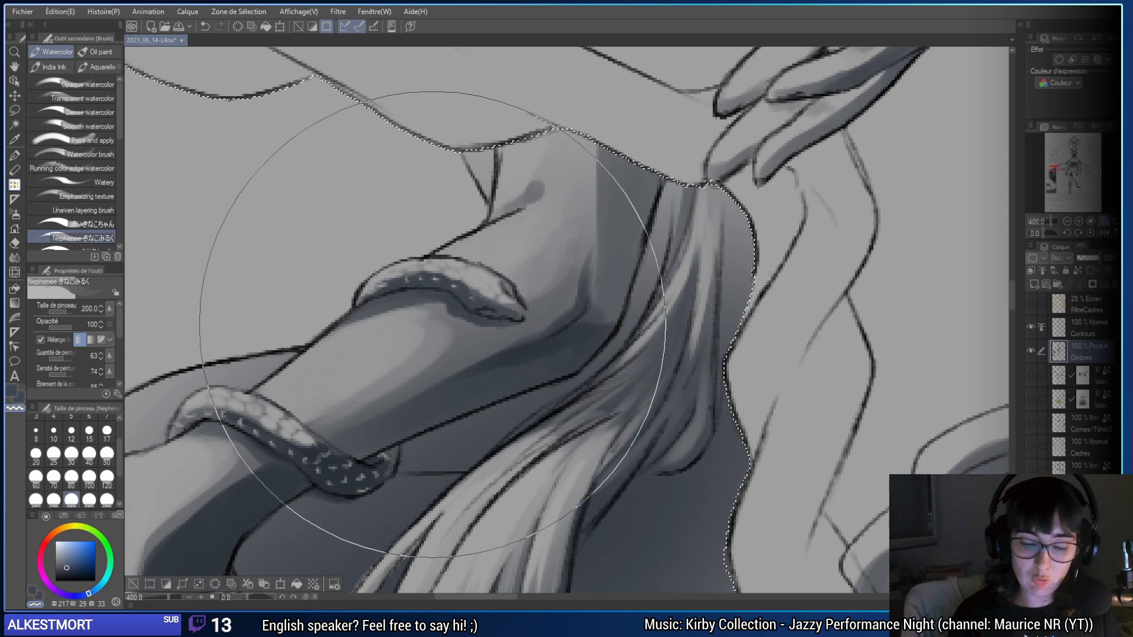
pyautogui.moveTo(423, 342); pyautogui.dragTo(325, 451)
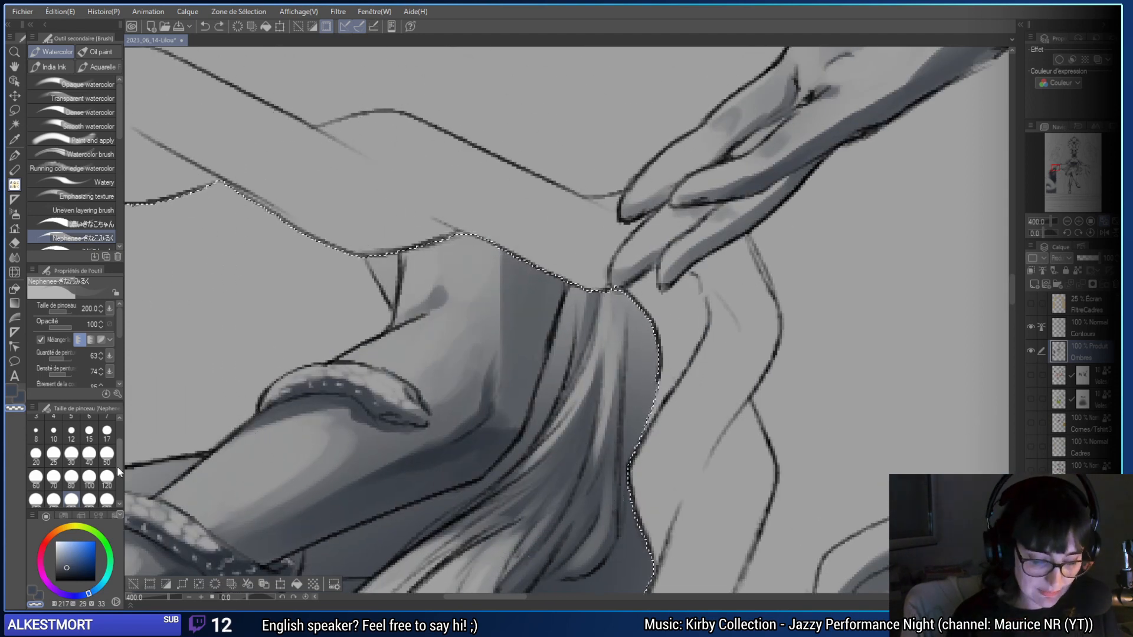
# - Refine the shading beside the elbow crease with the watercolour brush at size 40 and review the whole arm
pyautogui.click(89, 453)
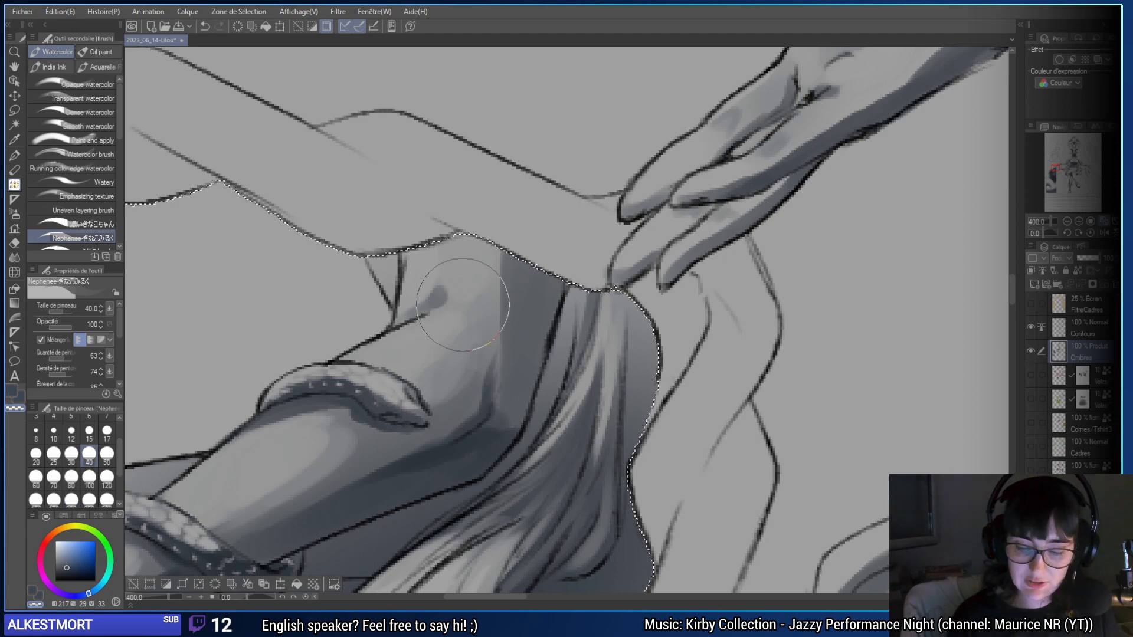
pyautogui.scroll(-2, 457, 307)
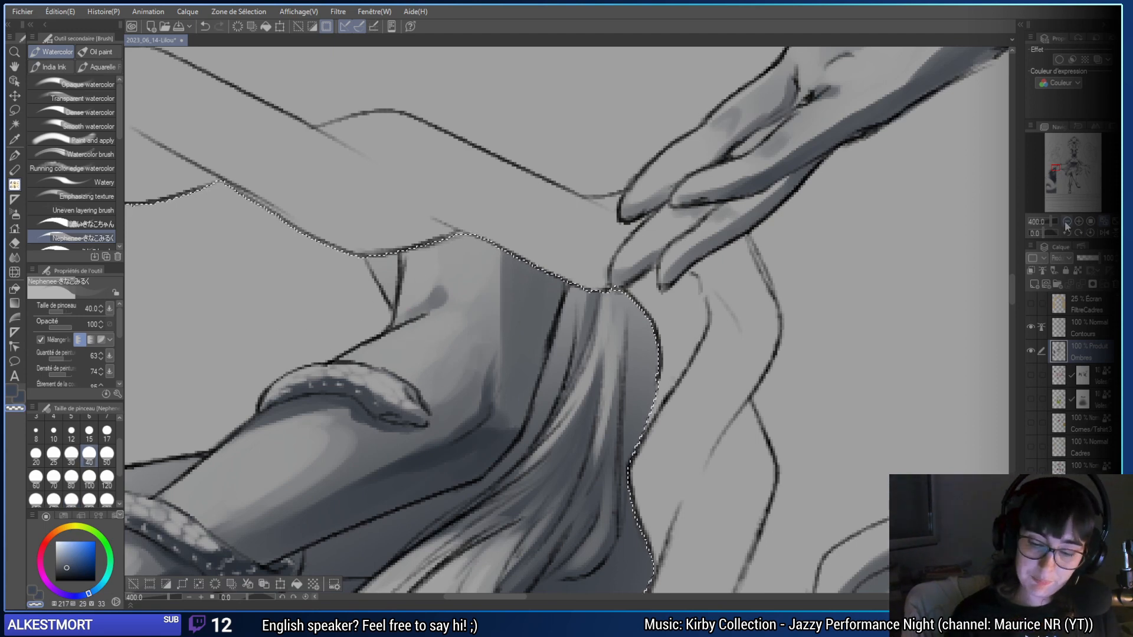
pyautogui.scroll(-1, 457, 307)
pyautogui.moveTo(608, 402); pyautogui.dragTo(500, 344)
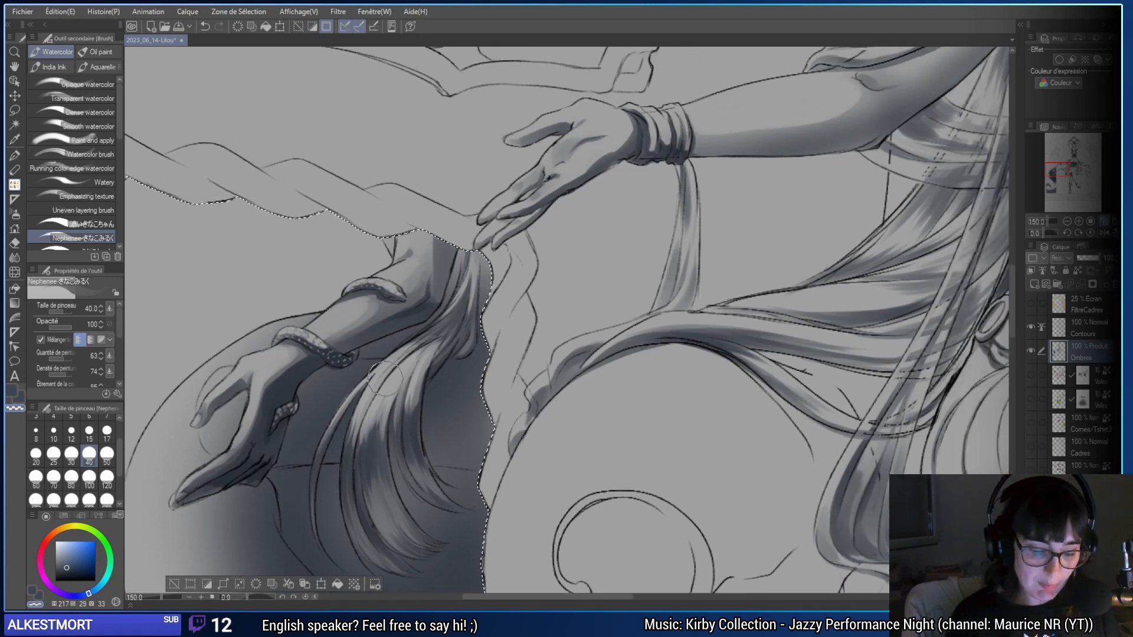
# - Darken the shadow between the forearm's underside and the hanging hair with the watercolour brush at size 40
pyautogui.hotkey('ctrl', '+')
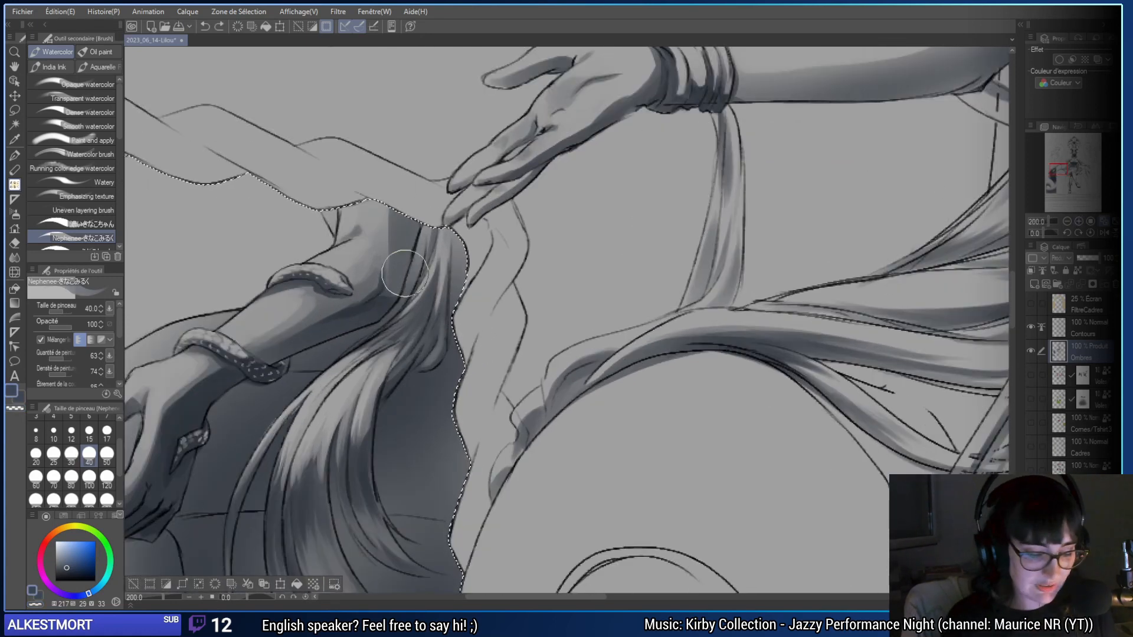
pyautogui.moveTo(416, 268); pyautogui.dragTo(428, 233)
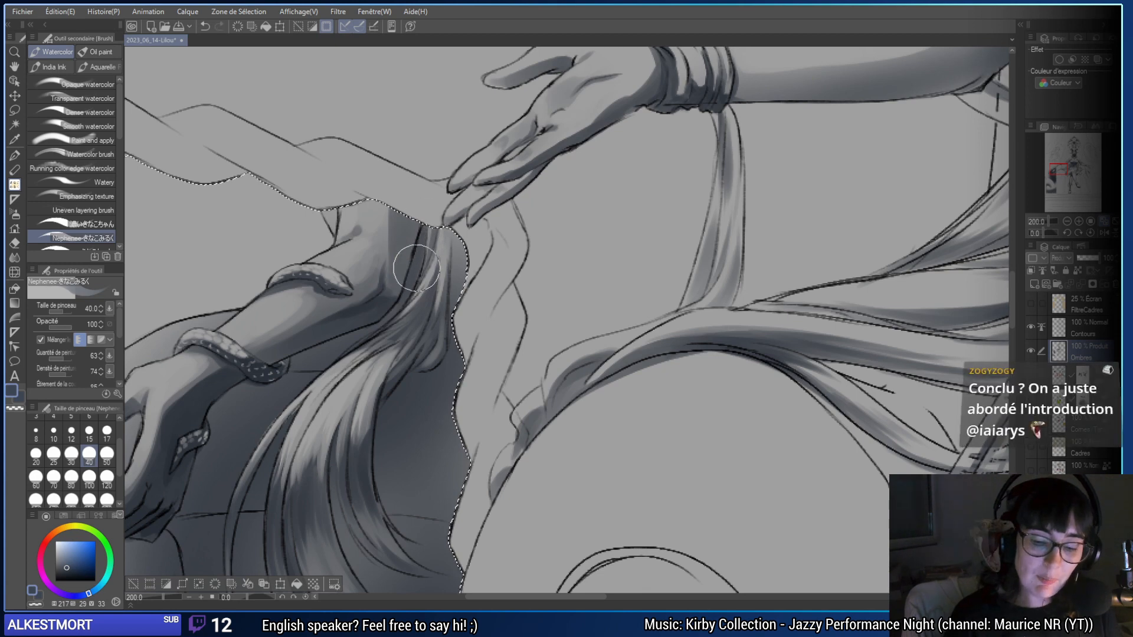
pyautogui.moveTo(392, 343); pyautogui.dragTo(469, 319)
pyautogui.hotkey('ctrl', 'z')
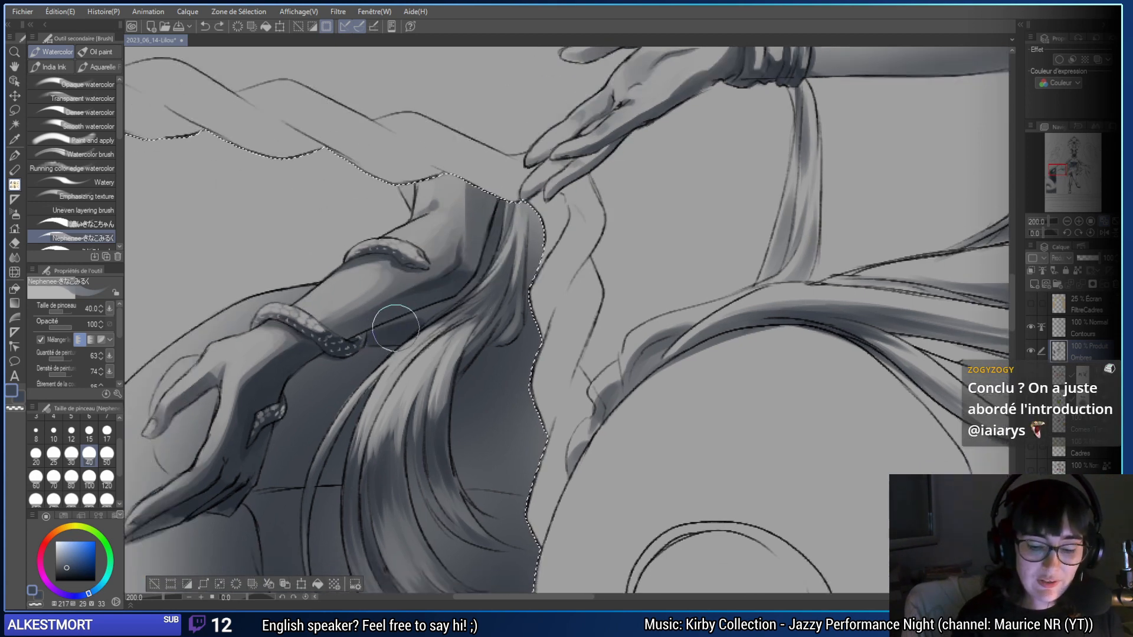
pyautogui.moveTo(375, 329); pyautogui.dragTo(439, 309)
pyautogui.hotkey('ctrl', 'z')
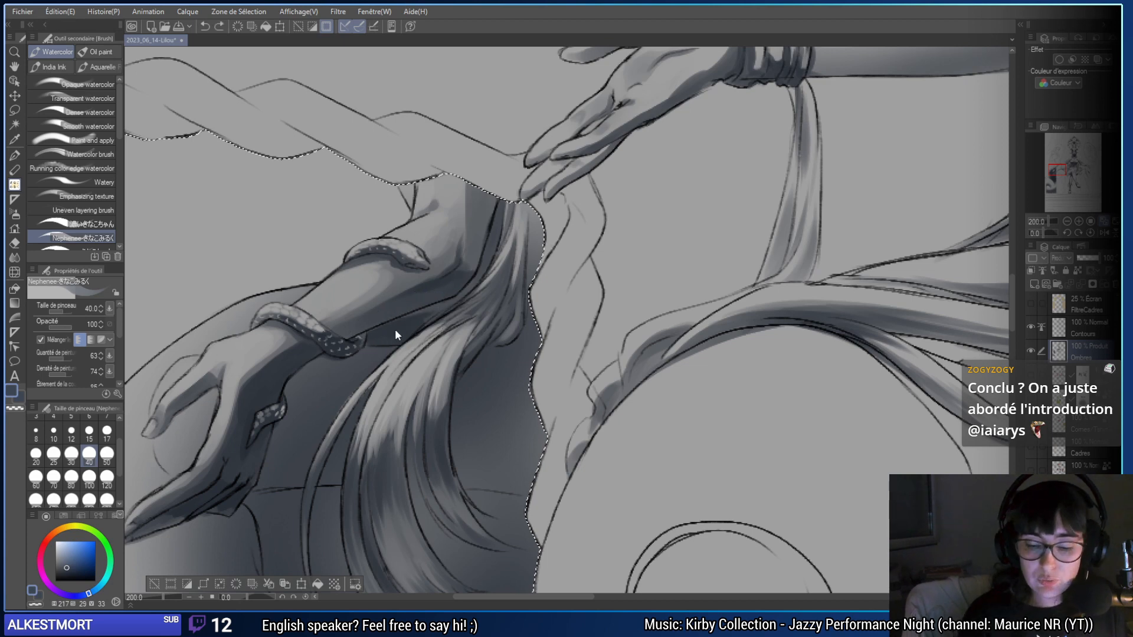
pyautogui.moveTo(374, 331); pyautogui.dragTo(392, 324)
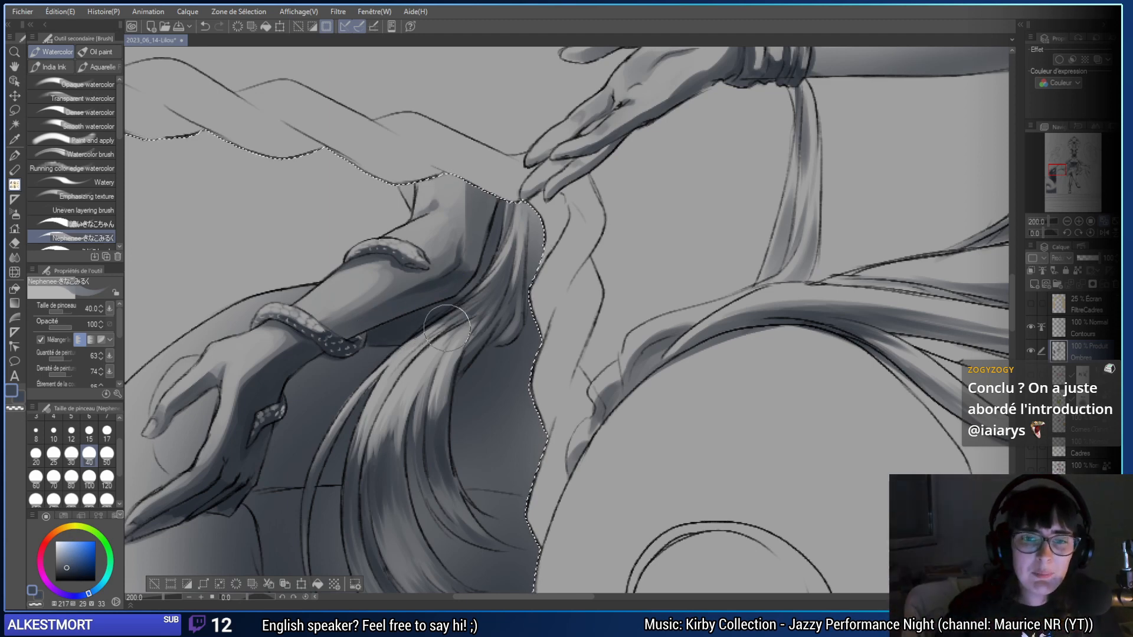
# - Refine the shading on the fingers and on the forearm beside the snake bracelet with the brush at sizes 15 and 80
pyautogui.click(89, 430)
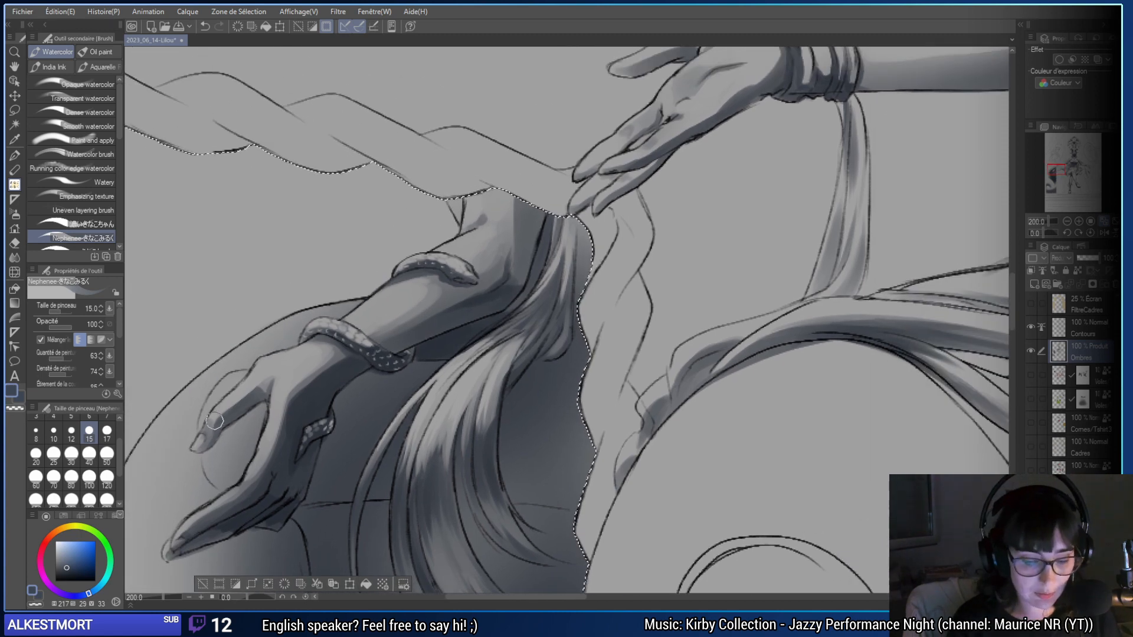
pyautogui.click(71, 477)
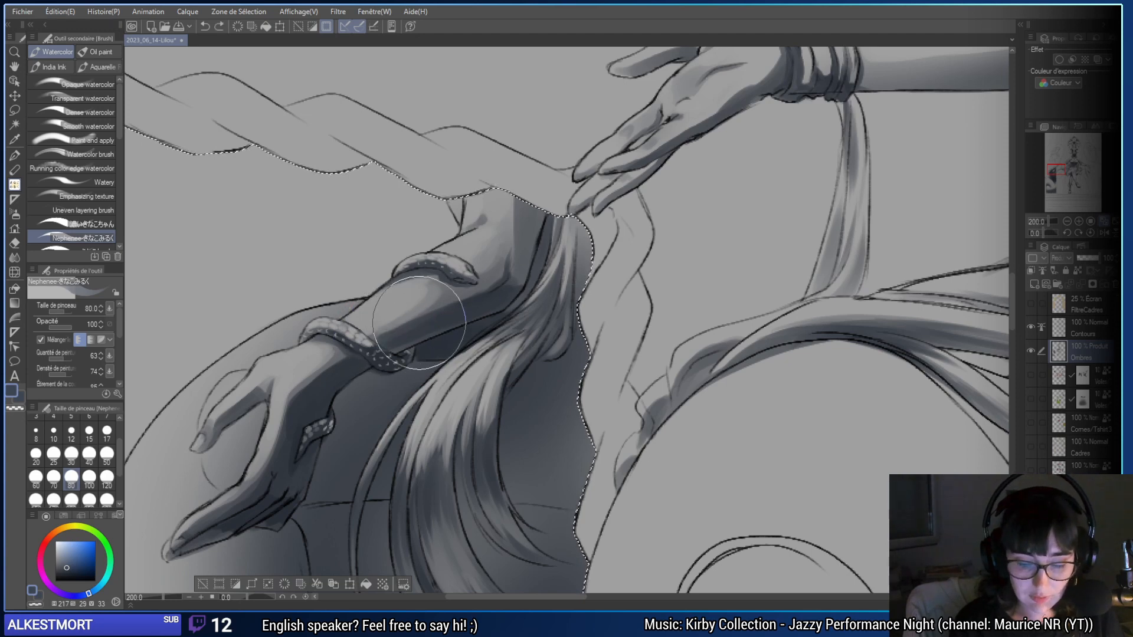
pyautogui.hotkey('ctrl', 'z')
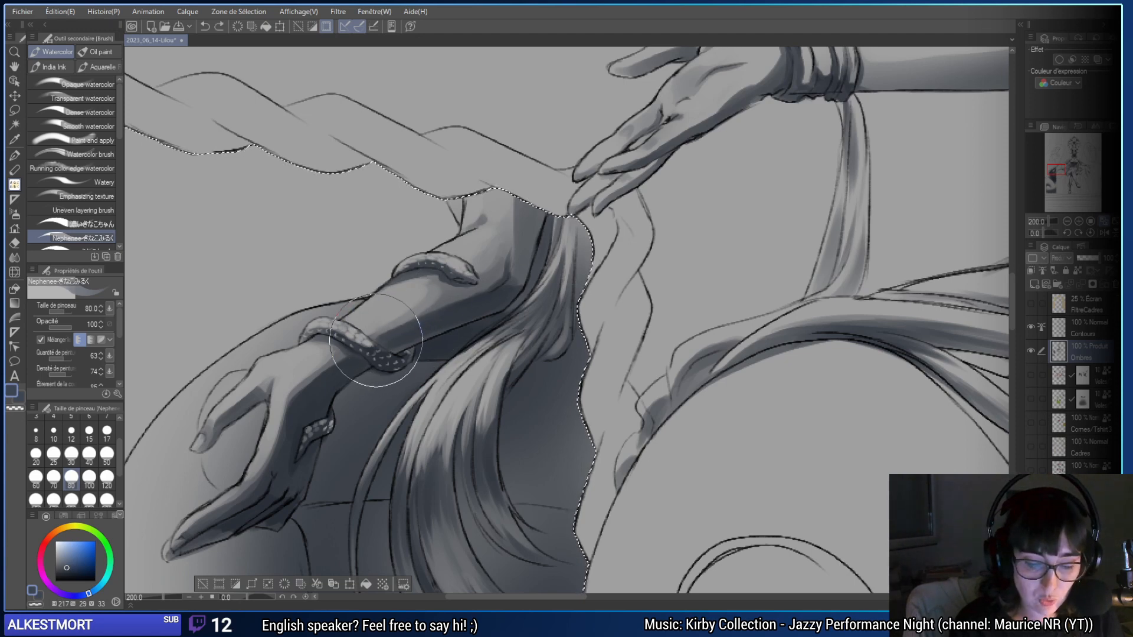
pyautogui.moveTo(379, 348); pyautogui.dragTo(476, 301)
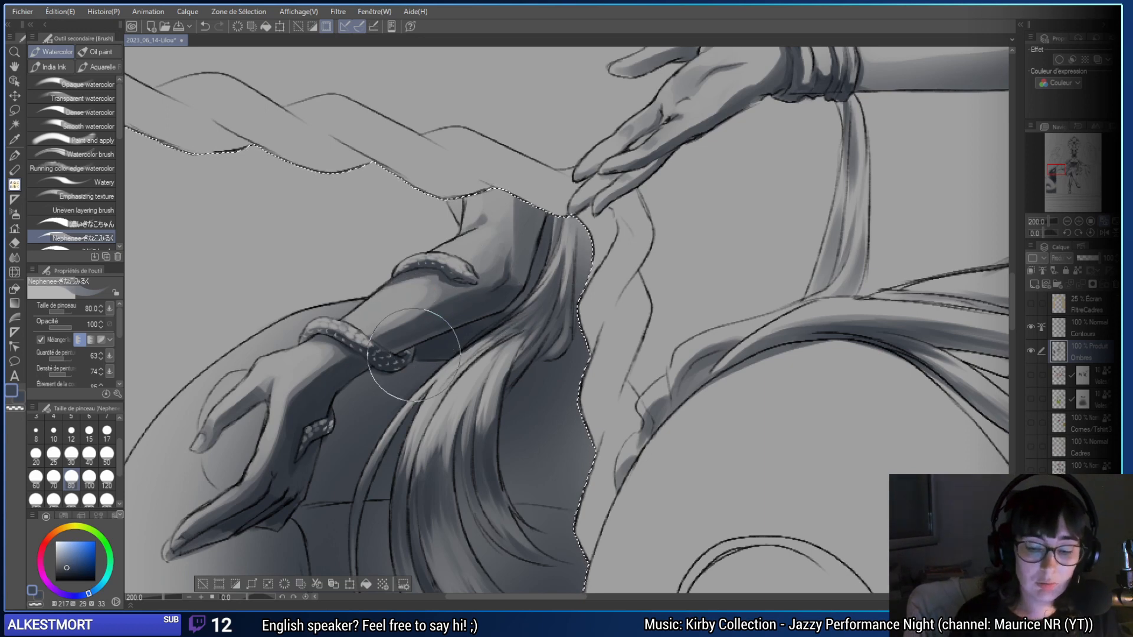
pyautogui.moveTo(413, 354); pyautogui.dragTo(694, 431)
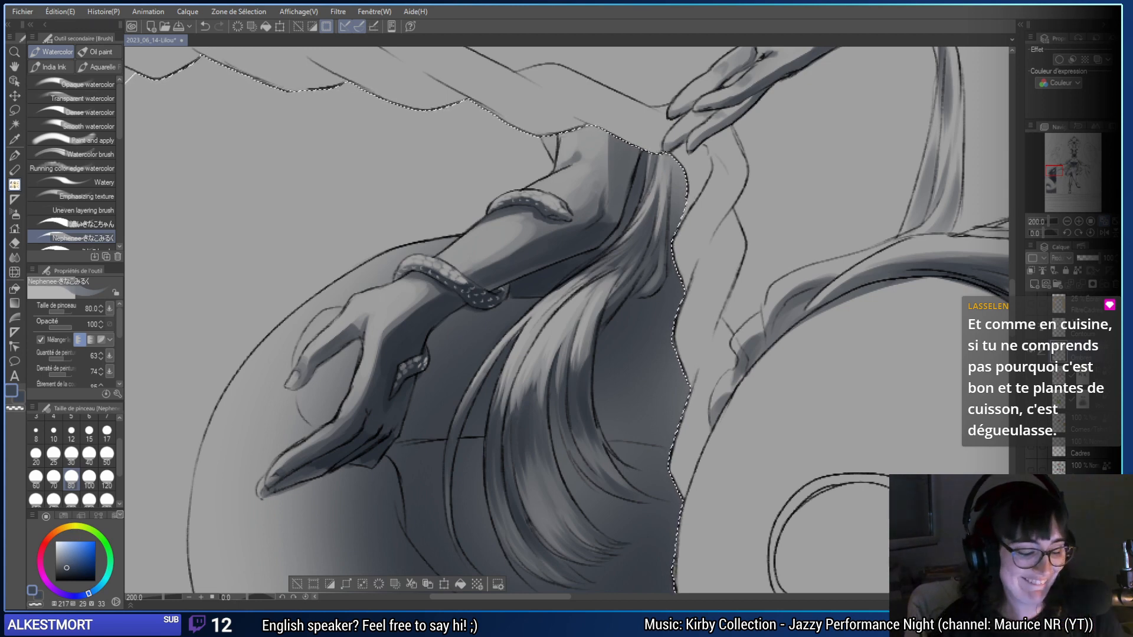
# - Touch up the hand and the curled finger's edge at brush size 12, alternating between the paint colour and transparent
pyautogui.click(71, 435)
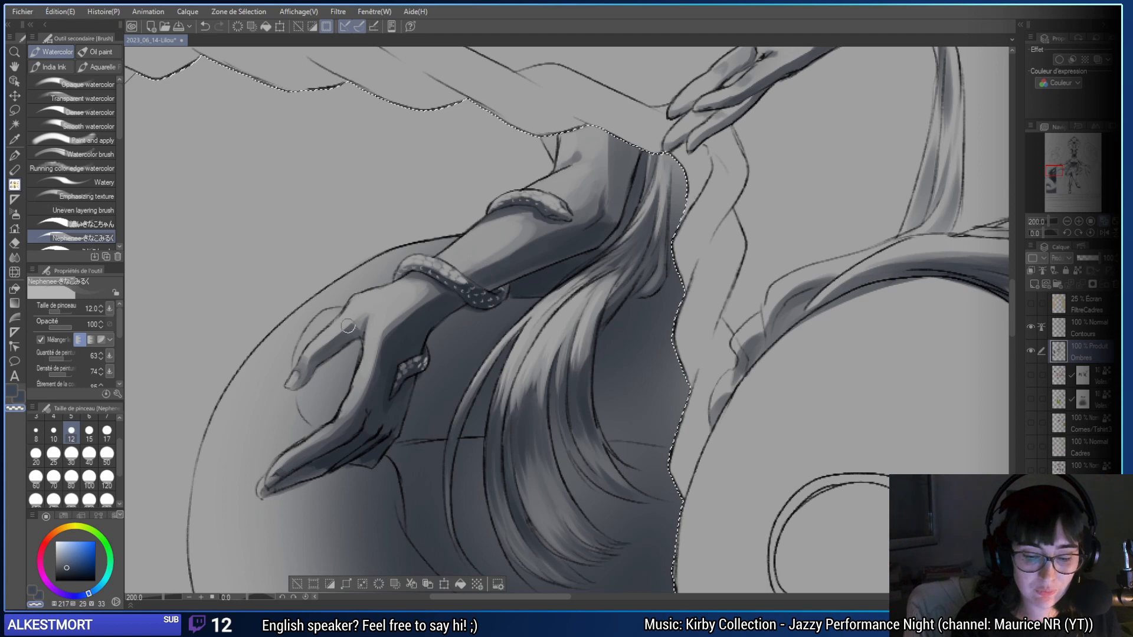
pyautogui.press('c')
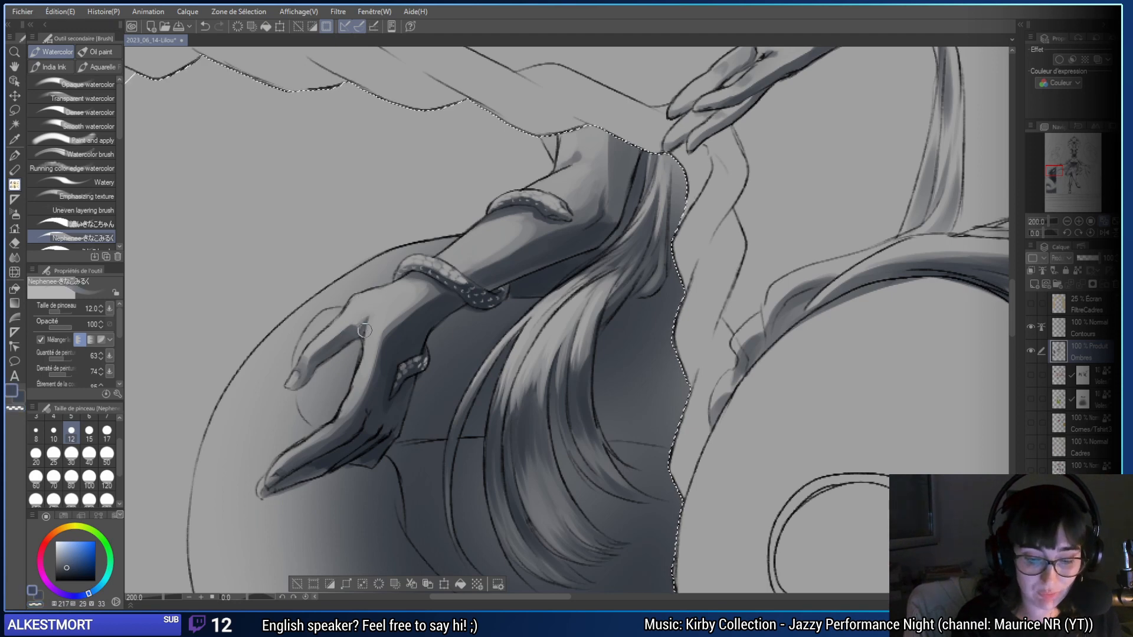
pyautogui.press('c')
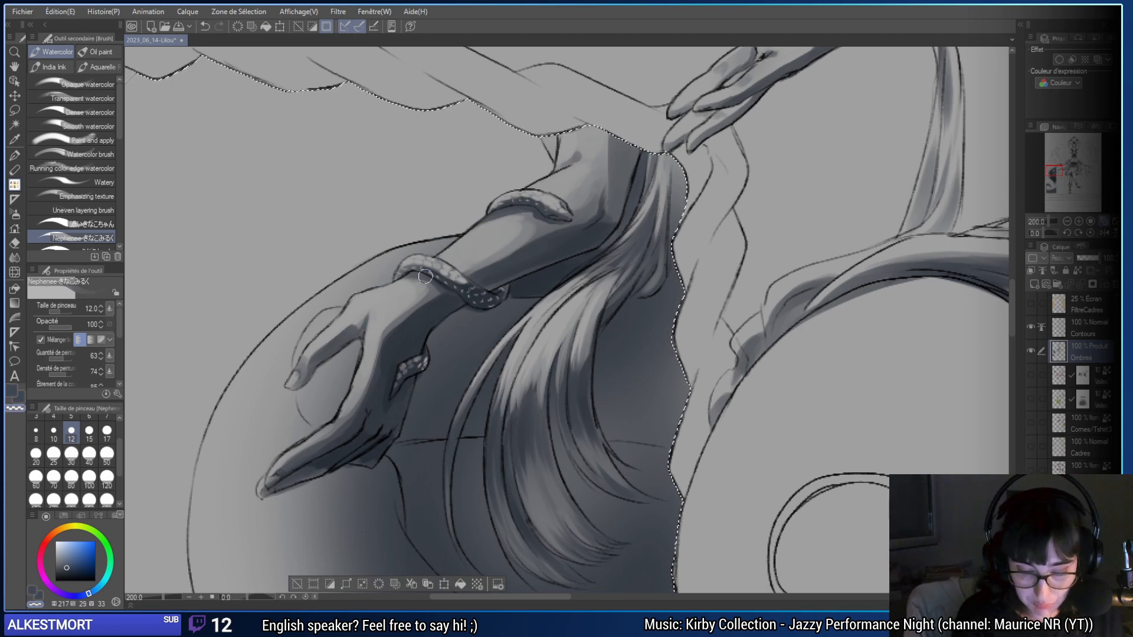
pyautogui.moveTo(418, 522); pyautogui.dragTo(502, 494)
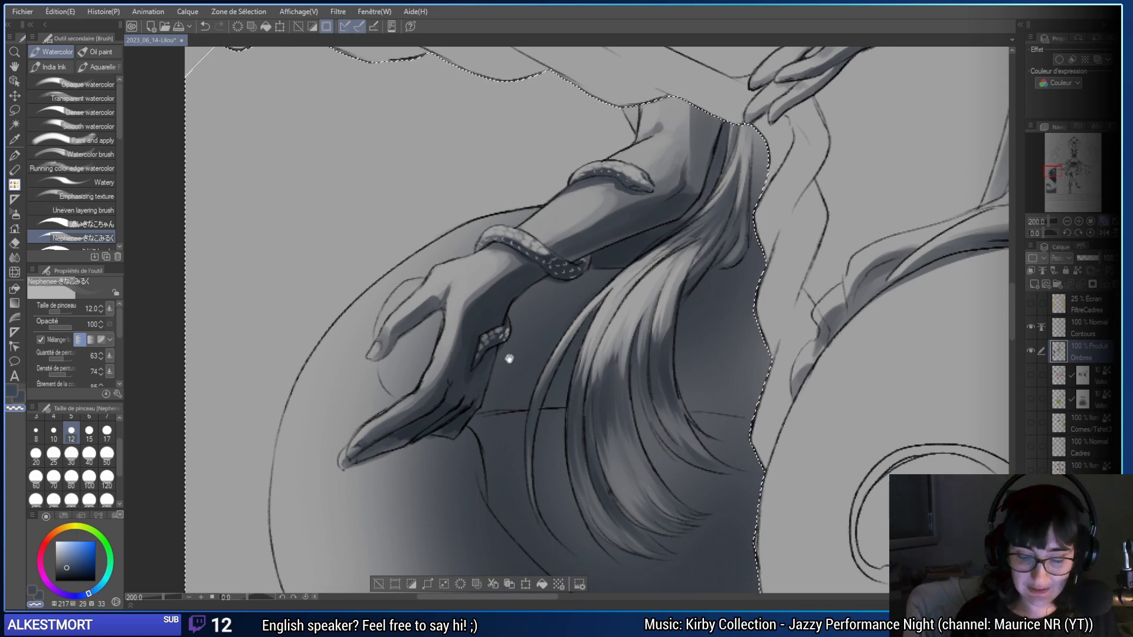
pyautogui.hotkey('ctrl', 'z')
pyautogui.press('c')
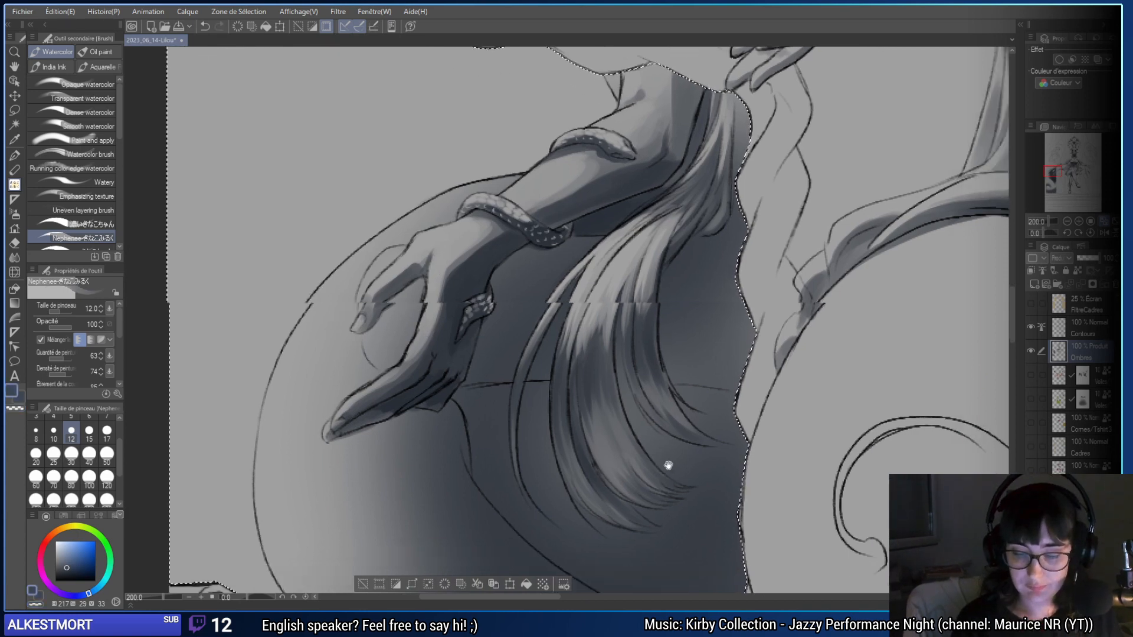
pyautogui.moveTo(665, 462); pyautogui.dragTo(582, 324)
pyautogui.moveTo(537, 405); pyautogui.dragTo(658, 397)
pyautogui.moveTo(666, 476); pyautogui.dragTo(548, 440)
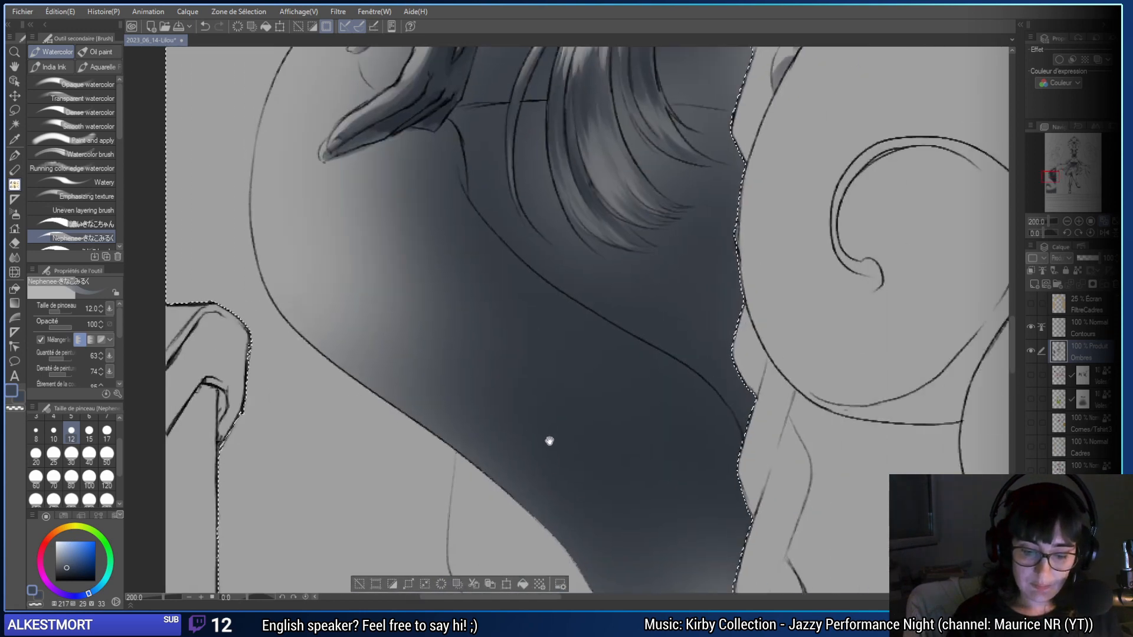
pyautogui.moveTo(679, 338); pyautogui.dragTo(569, 564)
pyautogui.moveTo(295, 336); pyautogui.dragTo(366, 401)
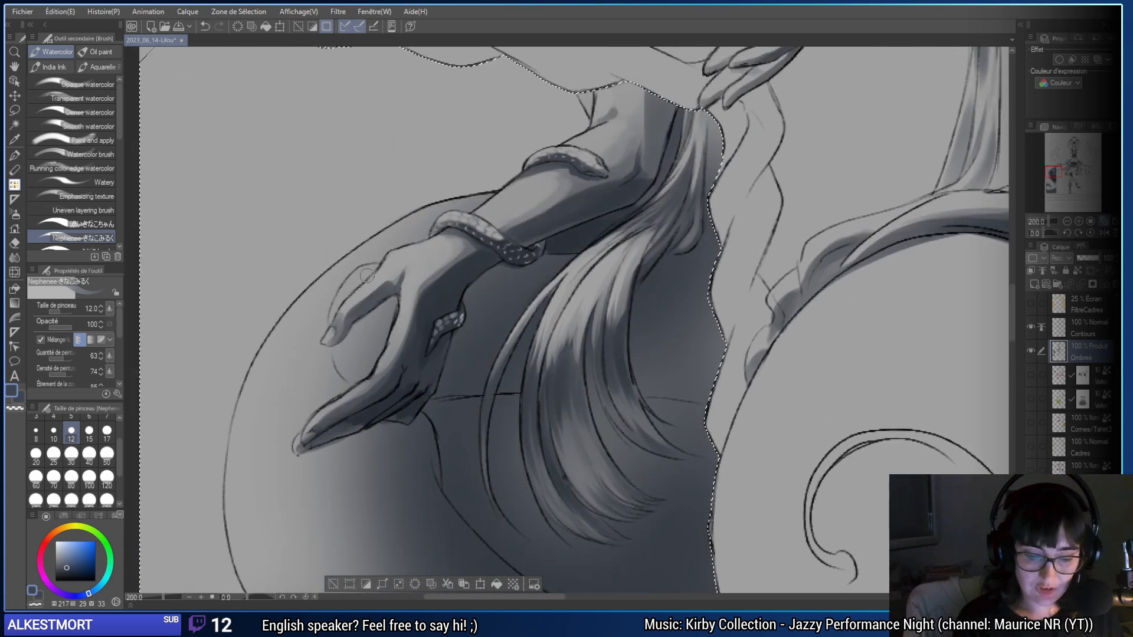
pyautogui.moveTo(364, 273); pyautogui.dragTo(345, 295)
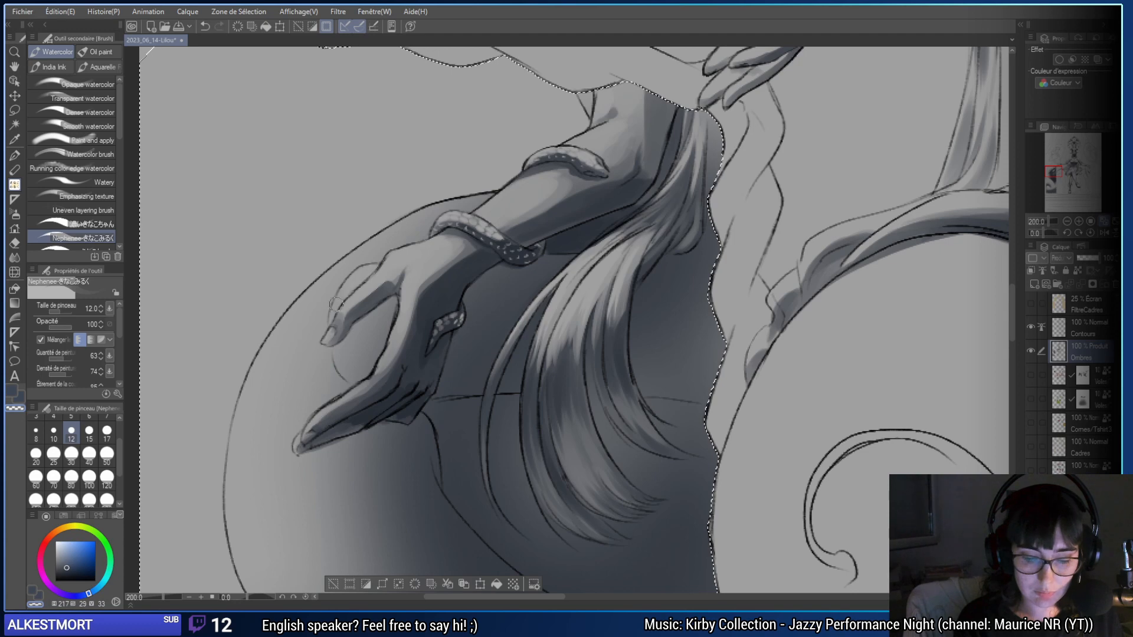
# - Paint the cast shadows of the hand, arm and hair onto the snake tail with the brush at size 80
pyautogui.click(71, 479)
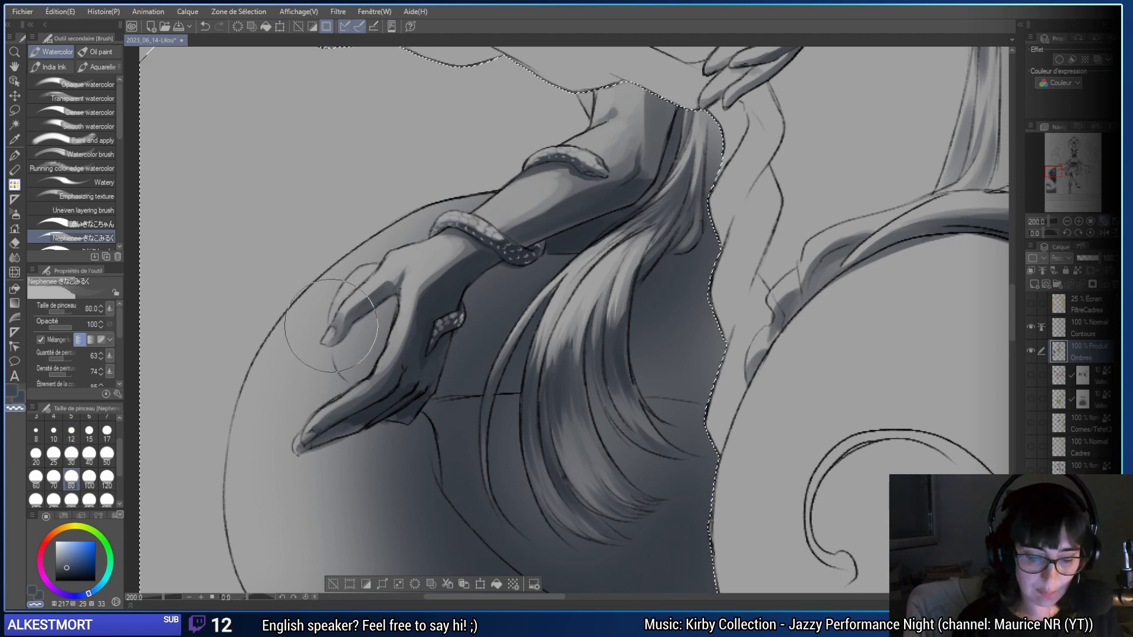
pyautogui.moveTo(345, 363)
pyautogui.mouseDown()
pyautogui.moveTo(381, 335)
pyautogui.moveTo(363, 370)
pyautogui.moveTo(346, 355)
pyautogui.moveTo(376, 328)
pyautogui.moveTo(378, 354)
pyautogui.moveTo(393, 320)
pyautogui.moveTo(370, 330)
pyautogui.moveTo(342, 356)
pyautogui.mouseUp()
pyautogui.hotkey('ctrl', 'z')
pyautogui.hscroll(3, 342, 356)
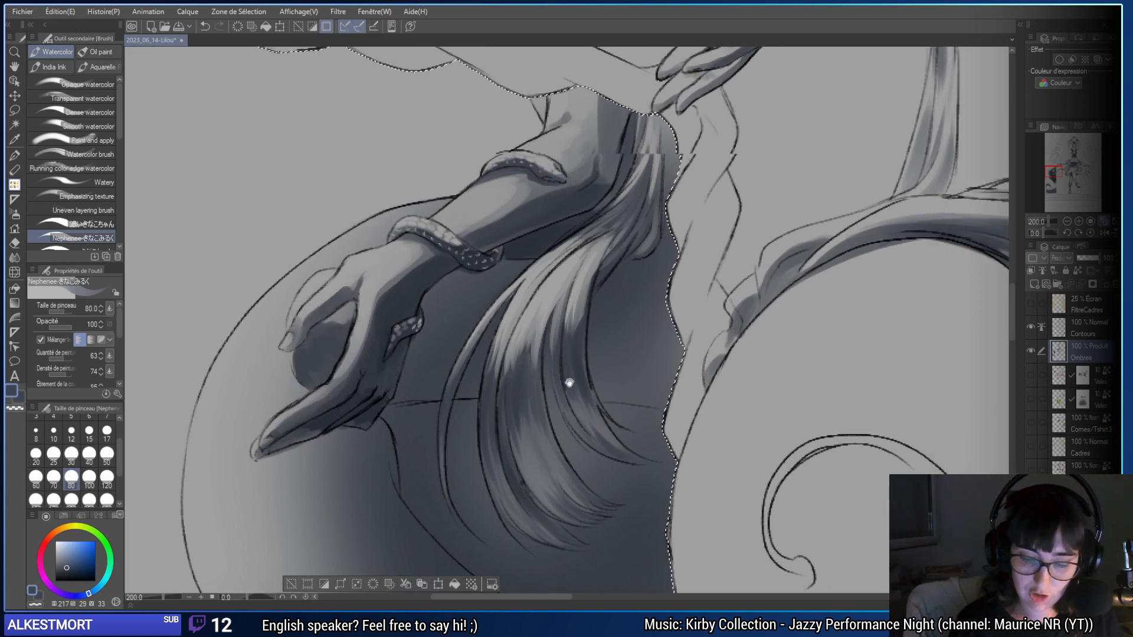
pyautogui.keyDown('alt'); pyautogui.click(469, 283); pyautogui.keyUp('alt')
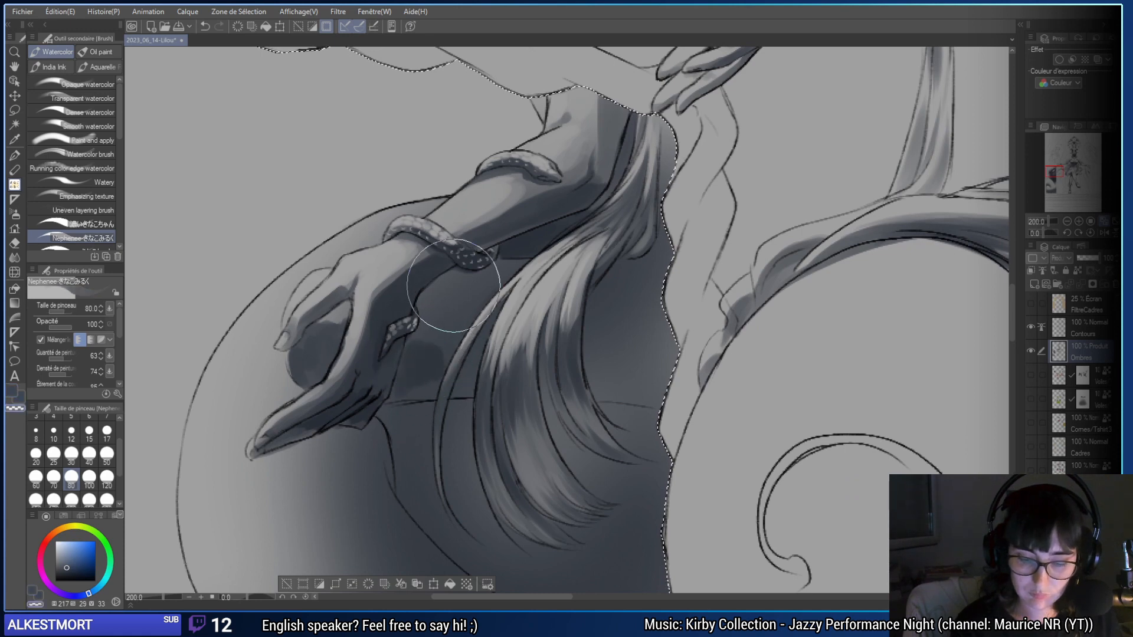
pyautogui.moveTo(469, 284)
pyautogui.mouseDown()
pyautogui.moveTo(430, 289)
pyautogui.moveTo(434, 345)
pyautogui.moveTo(516, 265)
pyautogui.moveTo(481, 289)
pyautogui.moveTo(507, 272)
pyautogui.moveTo(488, 281)
pyautogui.moveTo(527, 265)
pyautogui.moveTo(487, 298)
pyautogui.moveTo(489, 285)
pyautogui.moveTo(484, 293)
pyautogui.moveTo(499, 277)
pyautogui.moveTo(461, 330)
pyautogui.moveTo(466, 310)
pyautogui.moveTo(452, 356)
pyautogui.moveTo(415, 377)
pyautogui.moveTo(416, 349)
pyautogui.moveTo(446, 356)
pyautogui.moveTo(431, 383)
pyautogui.moveTo(463, 325)
pyautogui.moveTo(405, 393)
pyautogui.moveTo(431, 385)
pyautogui.moveTo(433, 349)
pyautogui.moveTo(417, 341)
pyautogui.moveTo(438, 332)
pyautogui.moveTo(411, 345)
pyautogui.moveTo(445, 324)
pyautogui.moveTo(438, 386)
pyautogui.moveTo(444, 342)
pyautogui.moveTo(411, 345)
pyautogui.moveTo(405, 369)
pyautogui.moveTo(322, 329)
pyautogui.moveTo(480, 357)
pyautogui.moveTo(485, 331)
pyautogui.moveTo(473, 383)
pyautogui.moveTo(431, 401)
pyautogui.mouseUp()
pyautogui.hotkey('ctrl', 'z')
pyautogui.moveTo(663, 366)
pyautogui.mouseDown()
pyautogui.moveTo(581, 355)
pyautogui.moveTo(566, 247)
pyautogui.moveTo(590, 174)
pyautogui.moveTo(581, 136)
pyautogui.moveTo(562, 302)
pyautogui.moveTo(555, 283)
pyautogui.moveTo(590, 236)
pyautogui.moveTo(604, 167)
pyautogui.moveTo(539, 320)
pyautogui.moveTo(560, 336)
pyautogui.moveTo(549, 366)
pyautogui.moveTo(524, 346)
pyautogui.moveTo(523, 316)
pyautogui.moveTo(518, 340)
pyautogui.moveTo(523, 313)
pyautogui.moveTo(573, 301)
pyautogui.mouseUp()
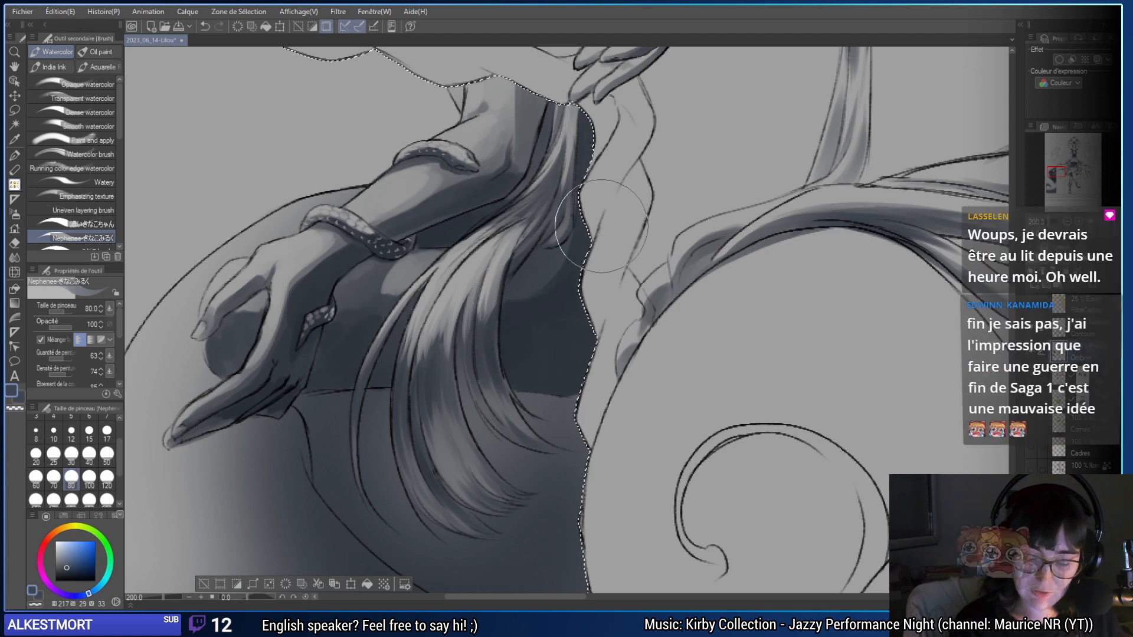
# - Try to paint curved shadow bands across the wide part of the snake tail with the brush at size 80
pyautogui.scroll(-3, 443, 315)
pyautogui.hscroll(-4, 392, 354)
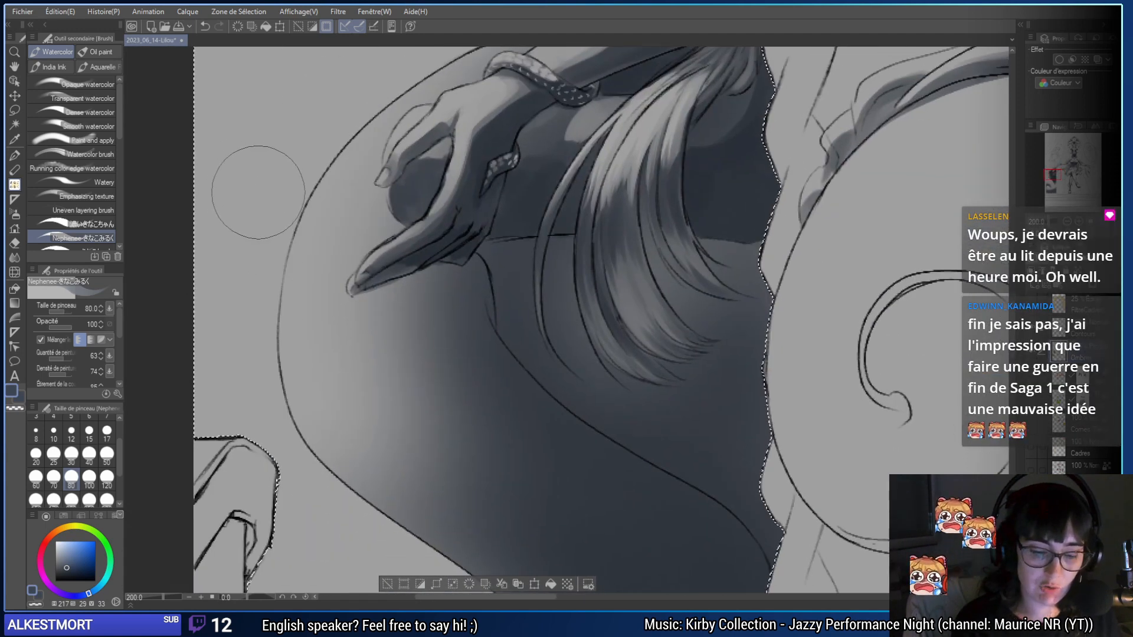
pyautogui.moveTo(259, 191)
pyautogui.mouseDown()
pyautogui.moveTo(279, 241)
pyautogui.moveTo(264, 270)
pyautogui.moveTo(276, 378)
pyautogui.mouseUp()
pyautogui.hotkey('ctrl', 'z')
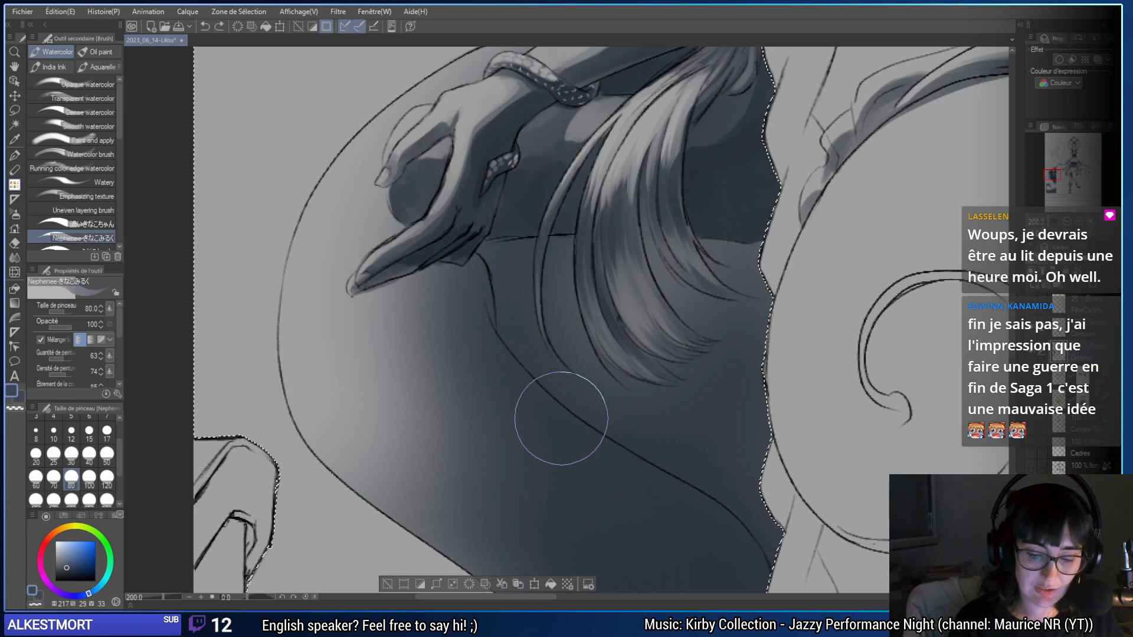
pyautogui.moveTo(499, 490)
pyautogui.mouseDown()
pyautogui.moveTo(278, 307)
pyautogui.moveTo(354, 218)
pyautogui.mouseUp()
pyautogui.hotkey('ctrl', 'z')
pyautogui.moveTo(248, 168)
pyautogui.mouseDown()
pyautogui.moveTo(259, 238)
pyautogui.moveTo(466, 425)
pyautogui.mouseUp()
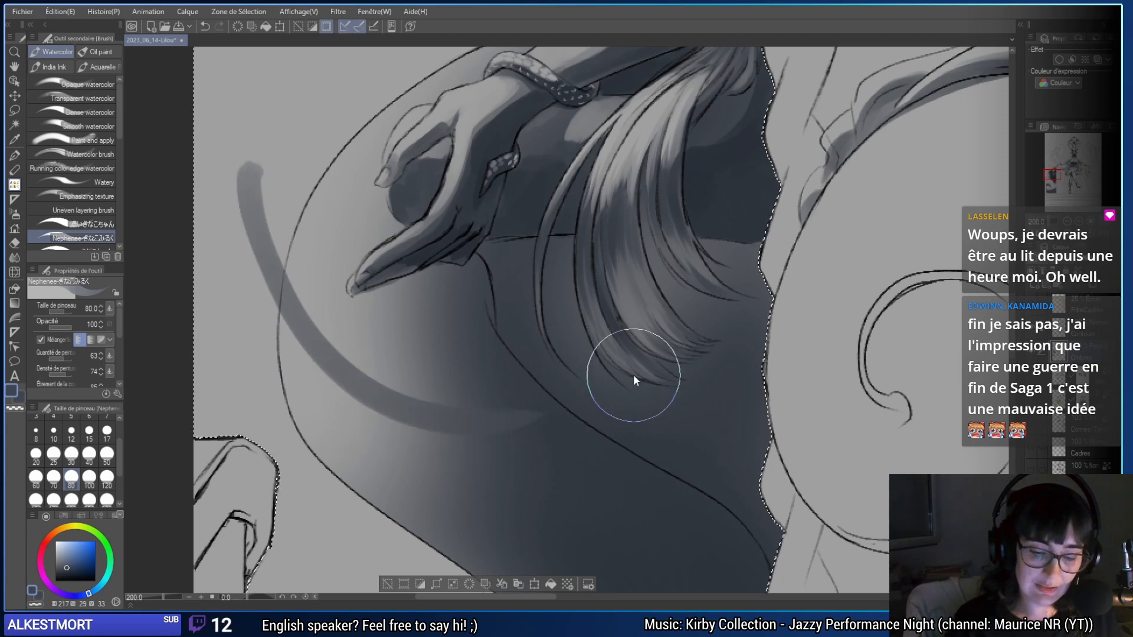
pyautogui.hotkey('ctrl', 'z')
pyautogui.hotkey('ctrl', 'z')
pyautogui.moveTo(266, 227); pyautogui.dragTo(430, 413)
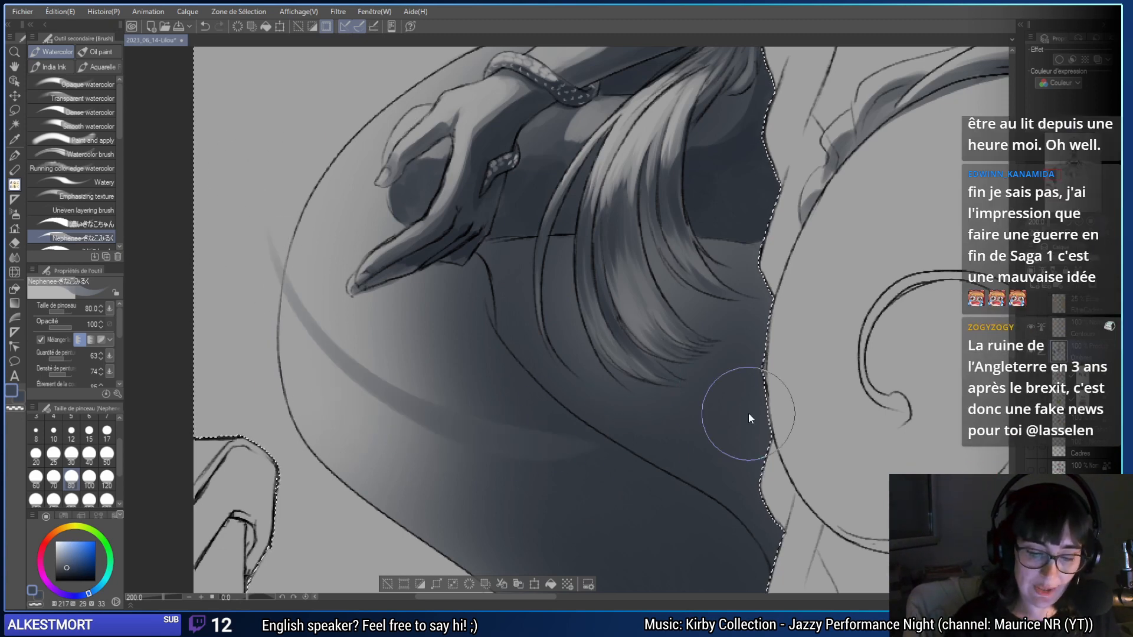
pyautogui.hotkey('ctrl', 'z')
pyautogui.moveTo(171, 341)
pyautogui.mouseDown()
pyautogui.moveTo(630, 356)
pyautogui.moveTo(305, 418)
pyautogui.moveTo(772, 419)
pyautogui.moveTo(271, 519)
pyautogui.mouseUp()
pyautogui.hotkey('ctrl', 'z')
pyautogui.moveTo(767, 424); pyautogui.dragTo(298, 475)
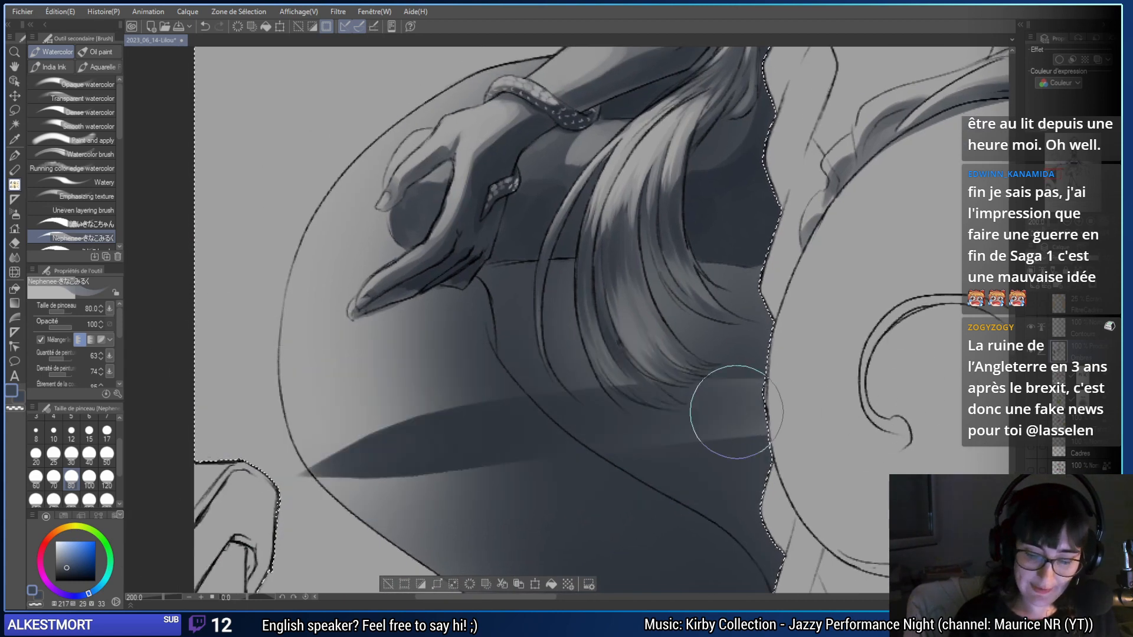
pyautogui.hotkey('ctrl', 'z')
# - Clear the selection around the framed snake-tailed figure and save the illustration
pyautogui.scroll(-4, 293, 534)
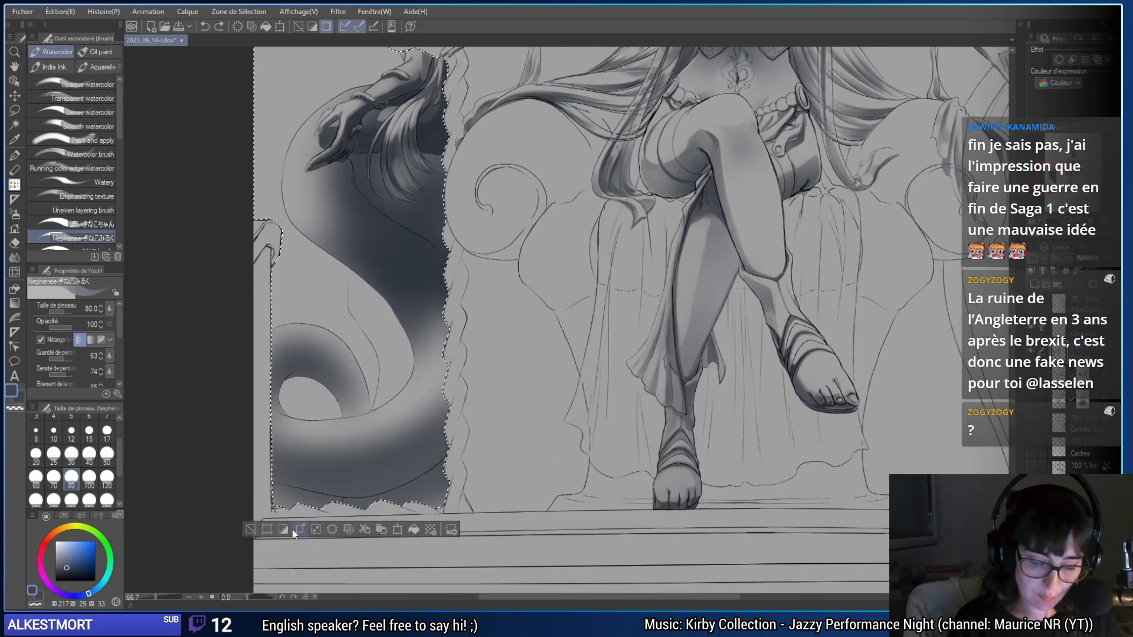
pyautogui.click(294, 531)
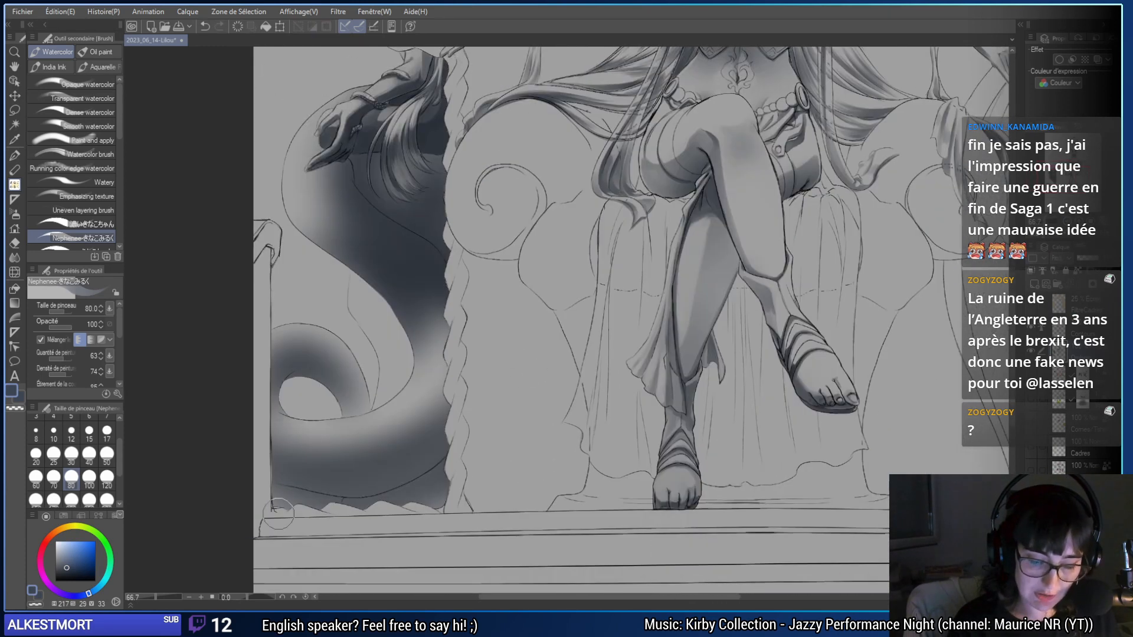
pyautogui.moveTo(729, 402); pyautogui.dragTo(688, 473)
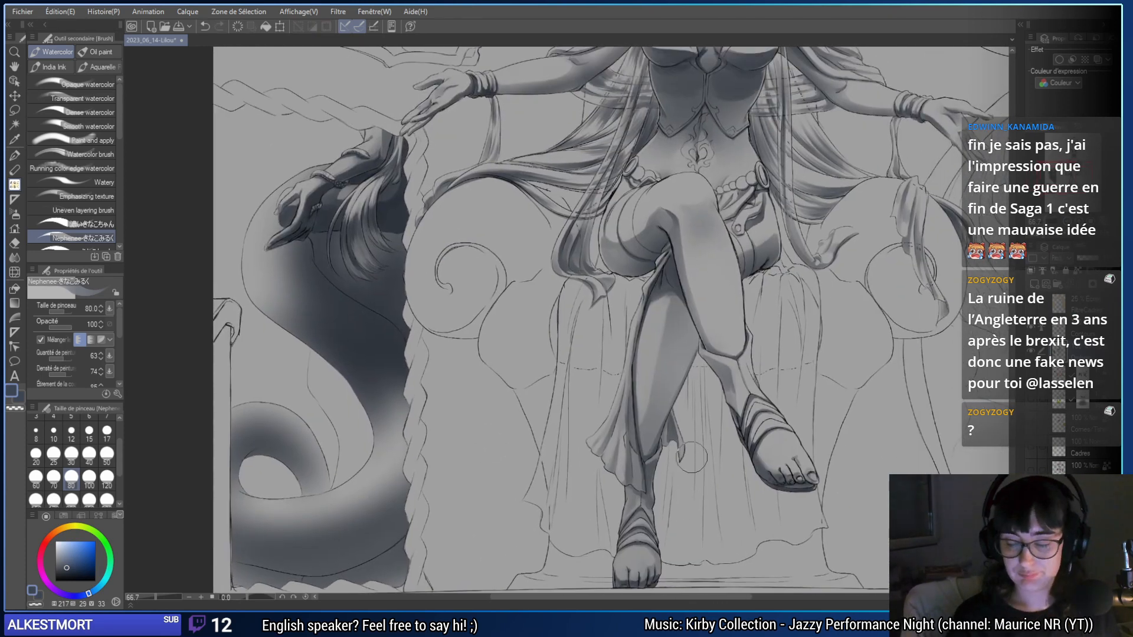
pyautogui.scroll(-1, 691, 458)
pyautogui.moveTo(695, 367); pyautogui.dragTo(652, 346)
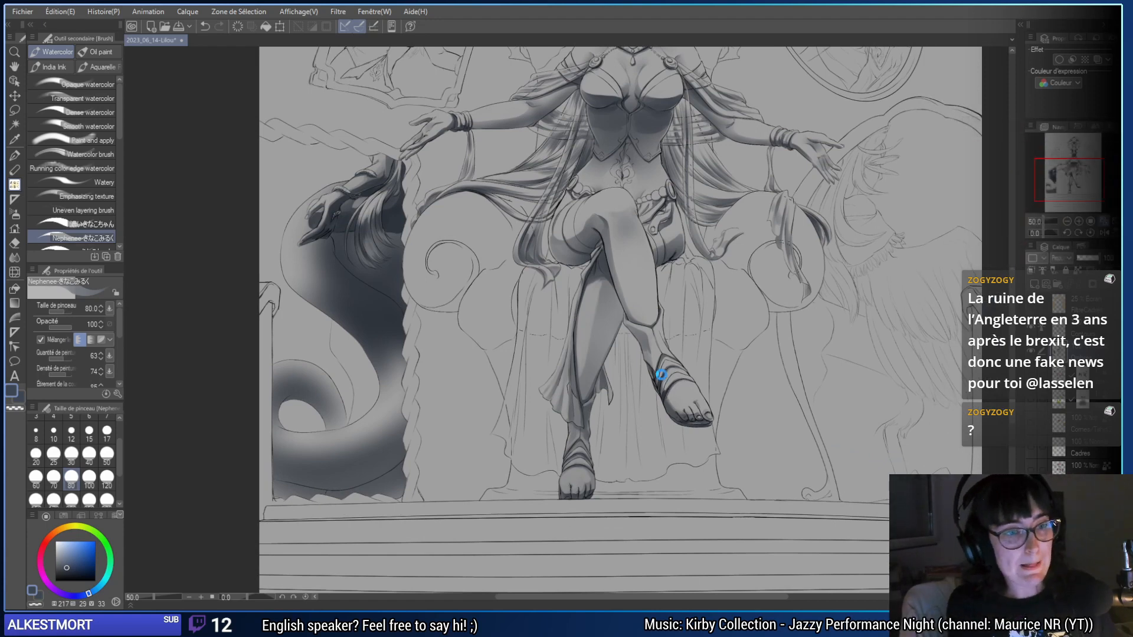
pyautogui.hotkey('ctrl', 's')
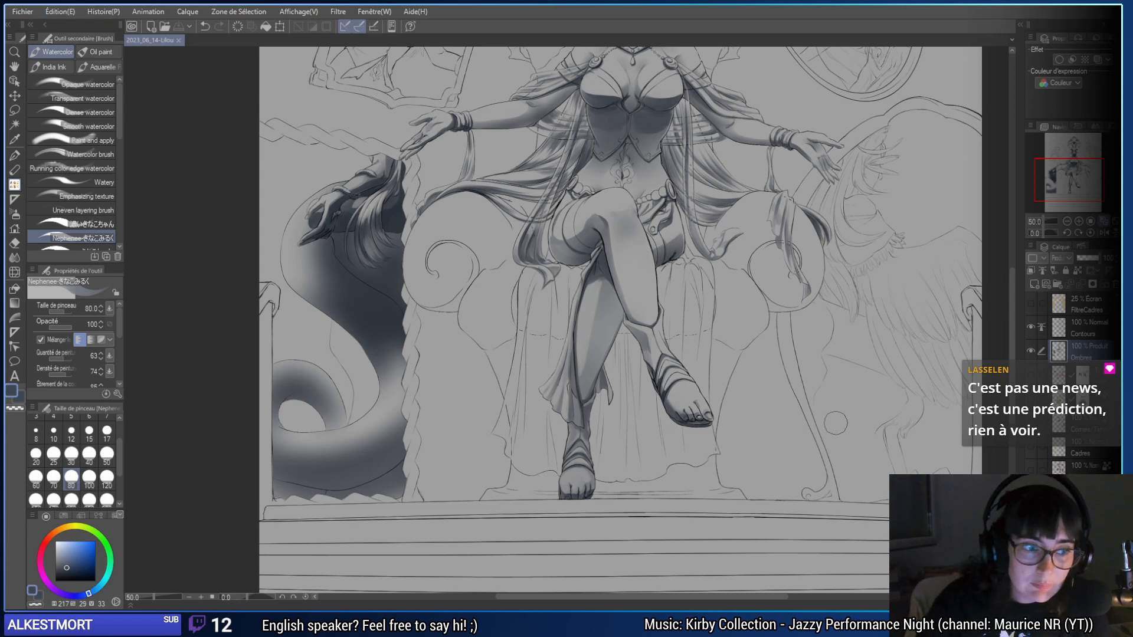
# - Fit the whole illustration to the view and hide the palettes and menu bar to examine the overall shading
pyautogui.click(1090, 229)
pyautogui.press('Tab')
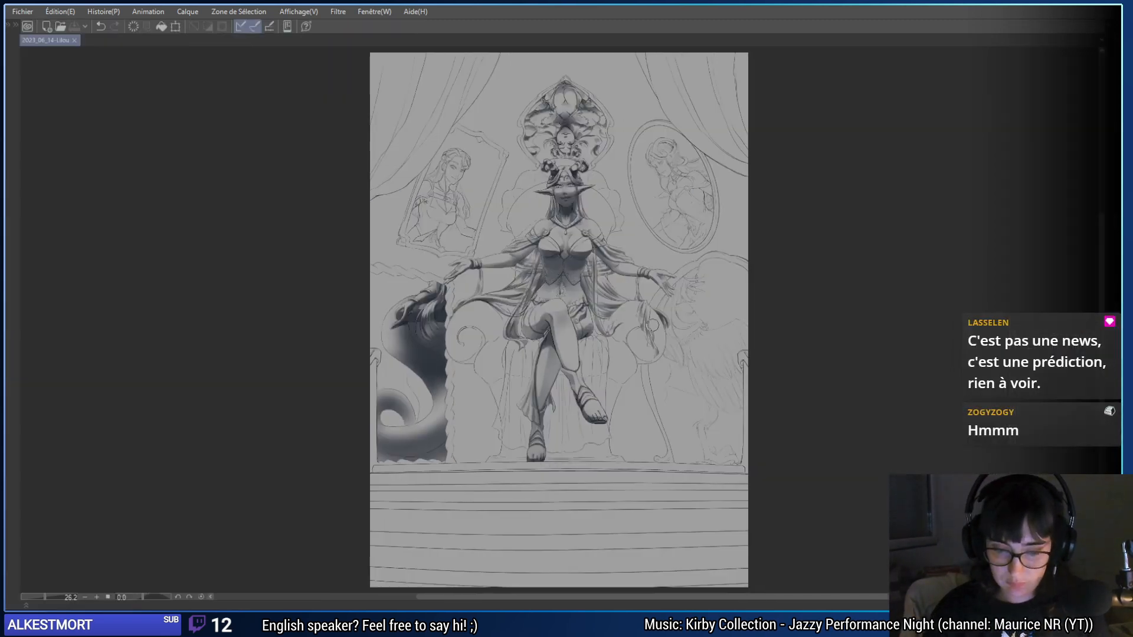
pyautogui.hotkey('shift', 'Tab')
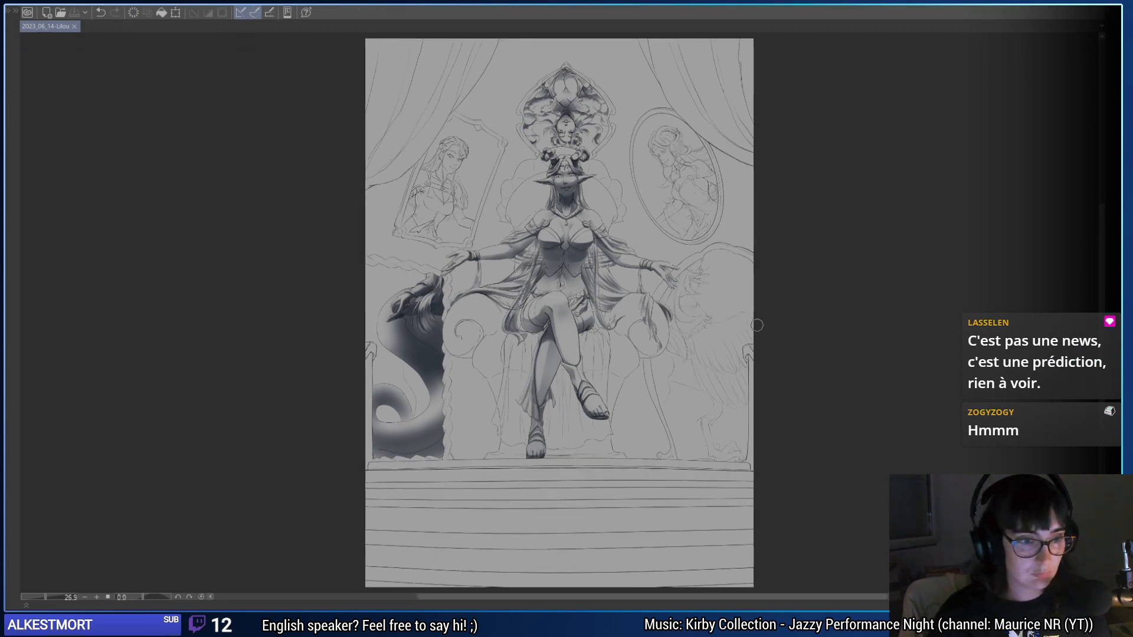